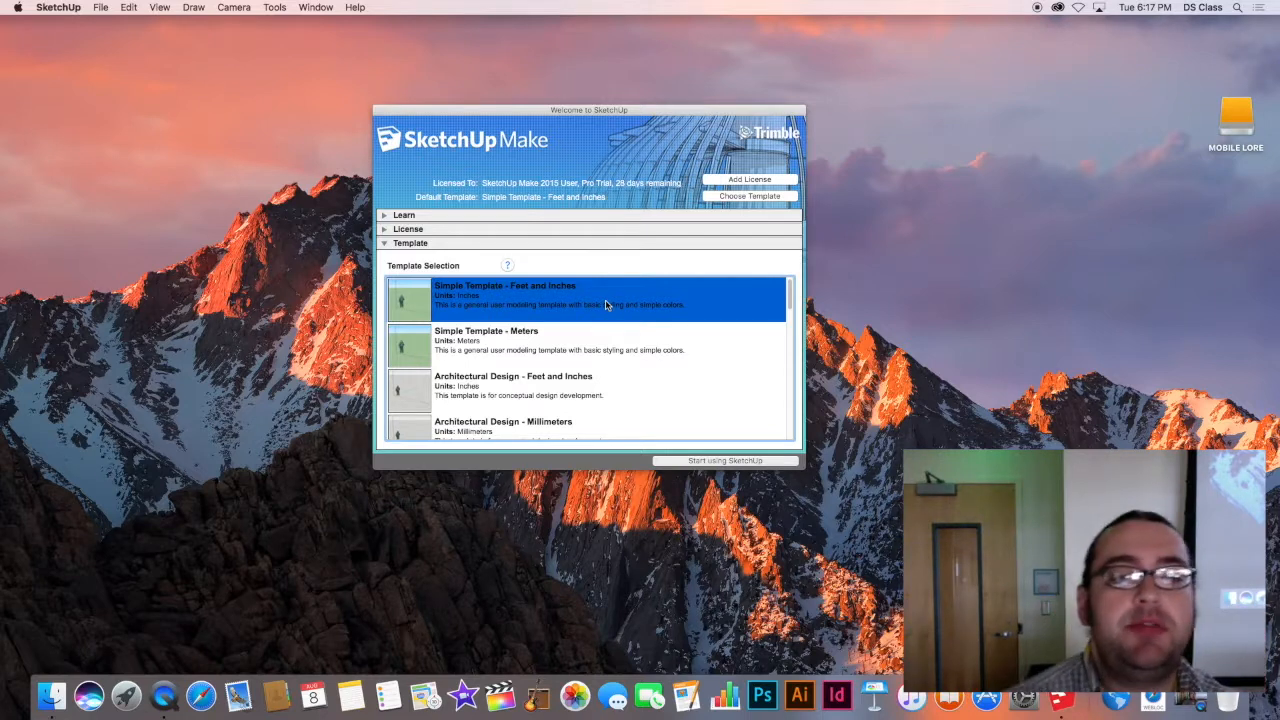
pyautogui.click(724, 461)
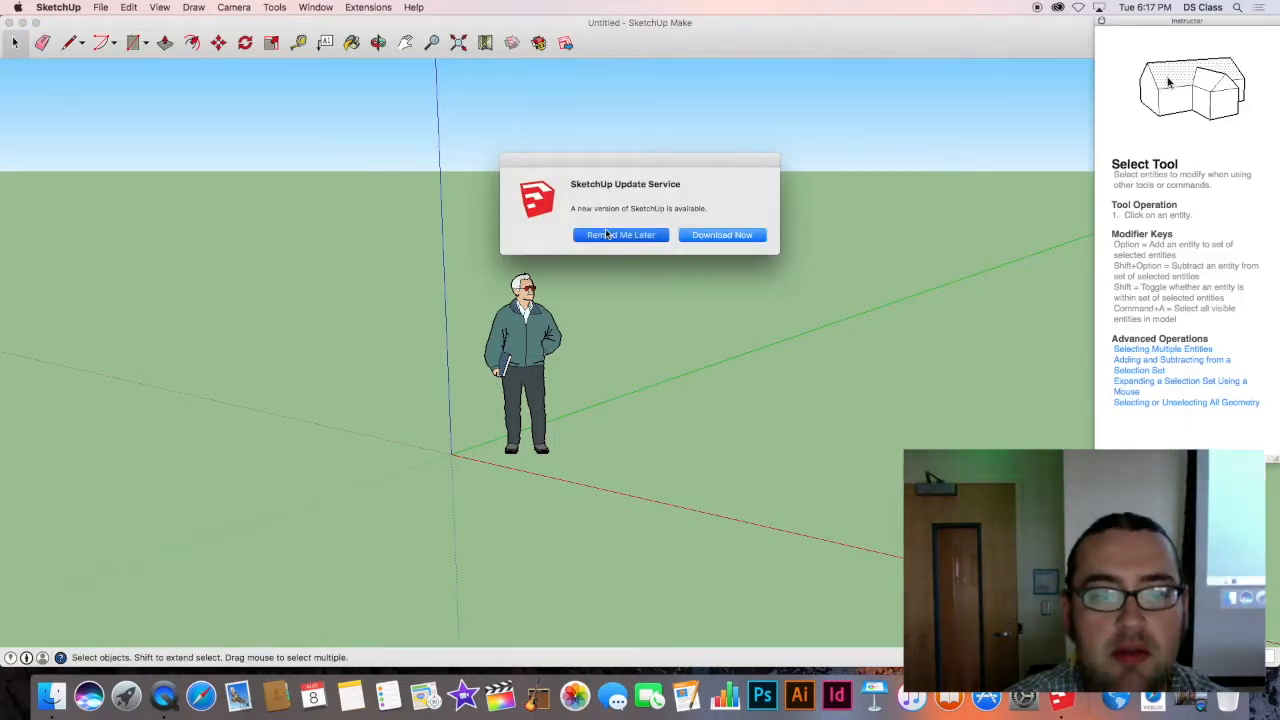
pyautogui.click(606, 234)
pyautogui.click(11, 23)
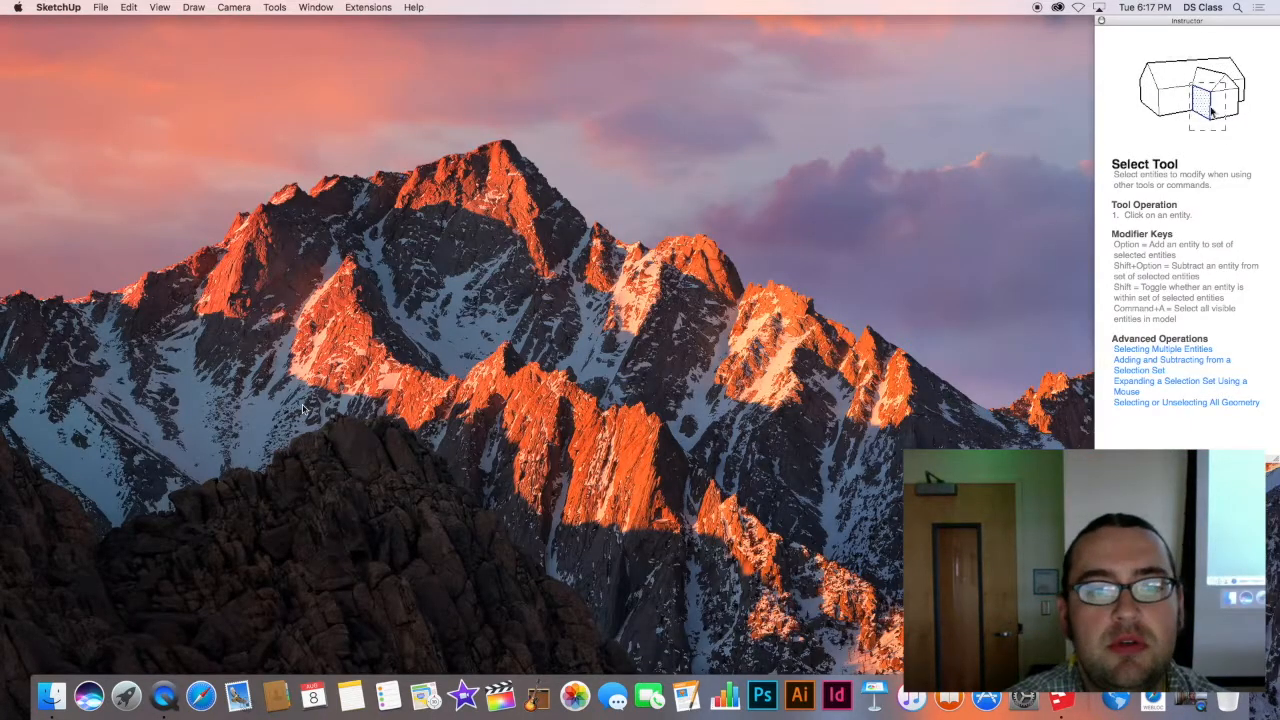
# Move the other SketchUp icon in the Dock between Mail and Contacts and launch that version.
pyautogui.click(126, 697)
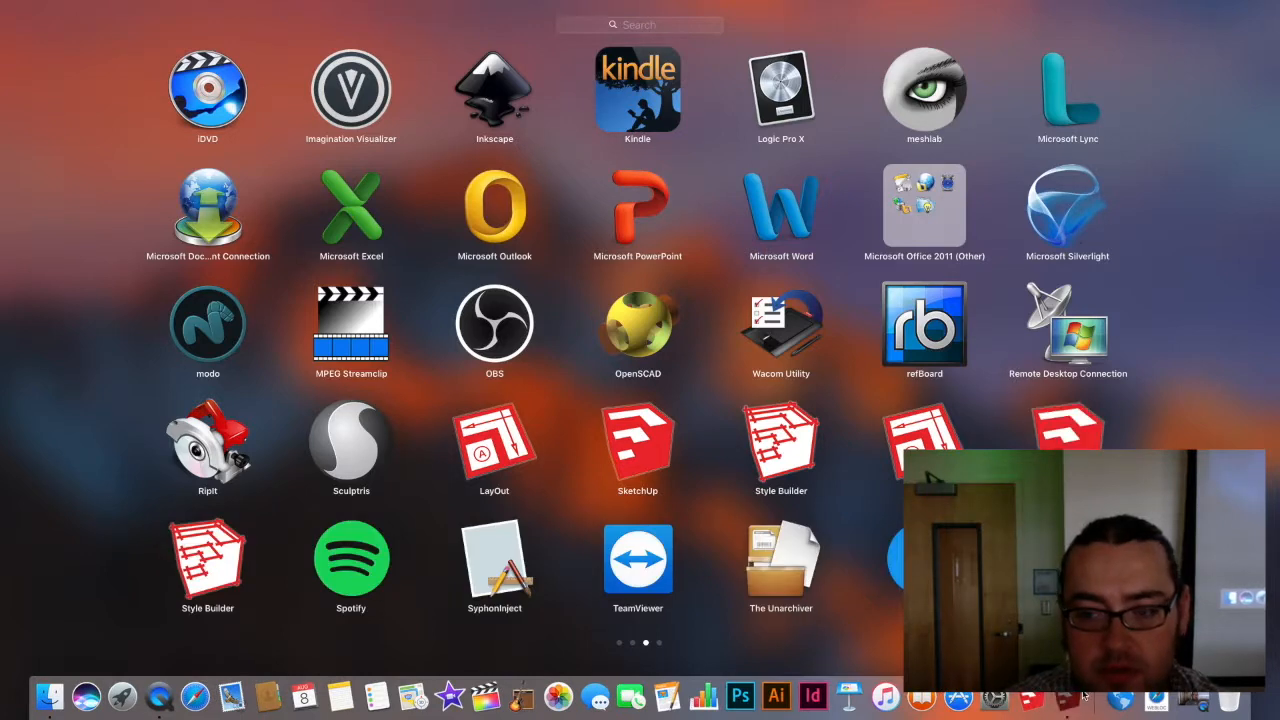
pyautogui.press('Escape')
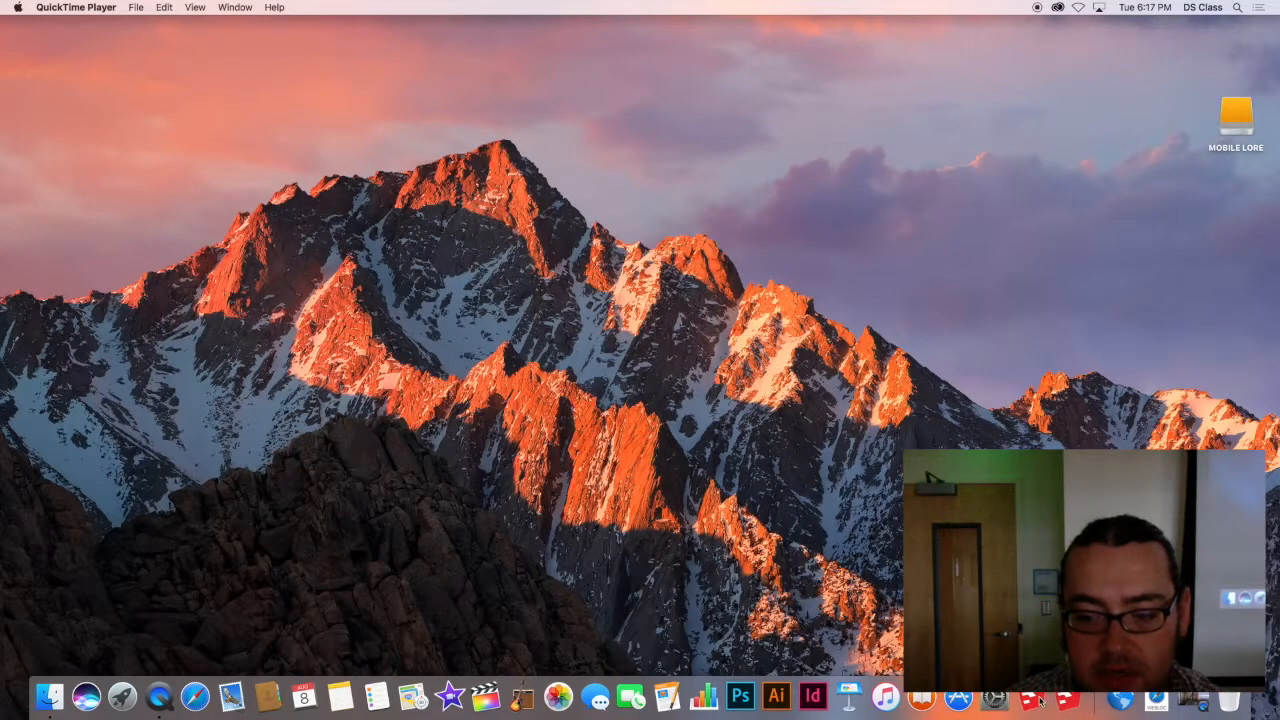
pyautogui.moveTo(1040, 703)
pyautogui.mouseDown()
pyautogui.moveTo(791, 623)
pyautogui.moveTo(273, 703)
pyautogui.mouseUp()
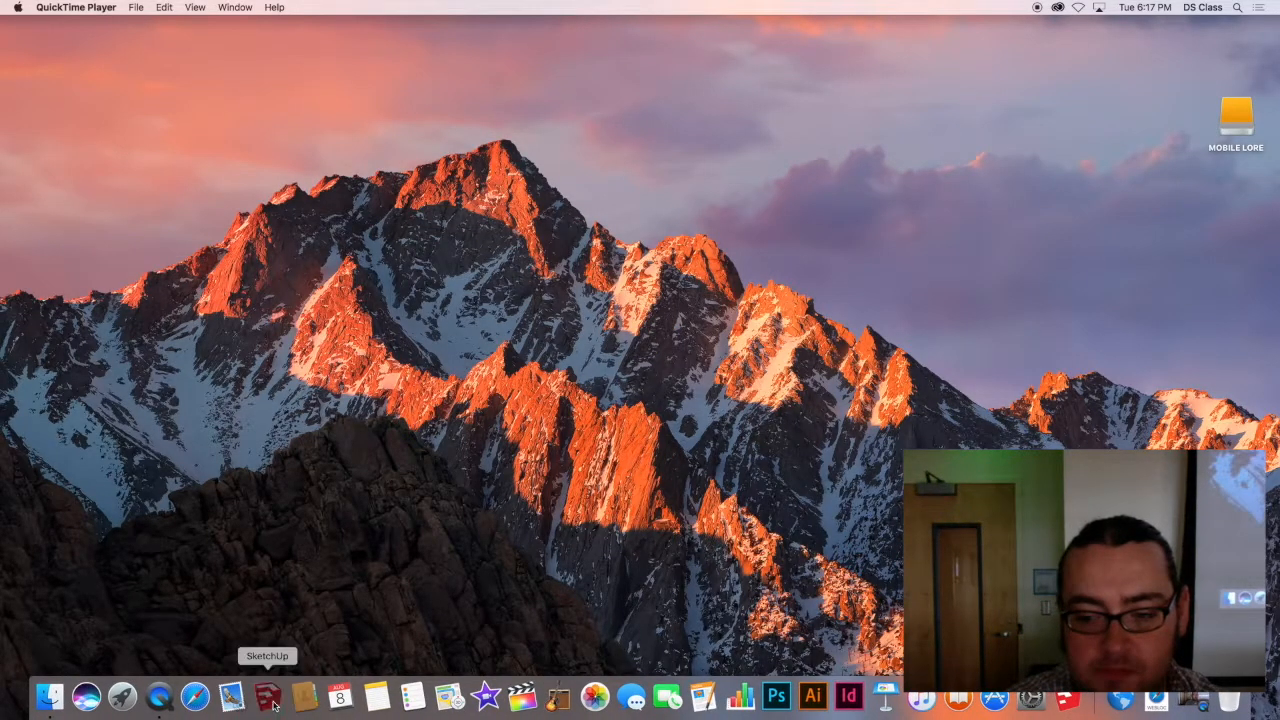
pyautogui.click(270, 698)
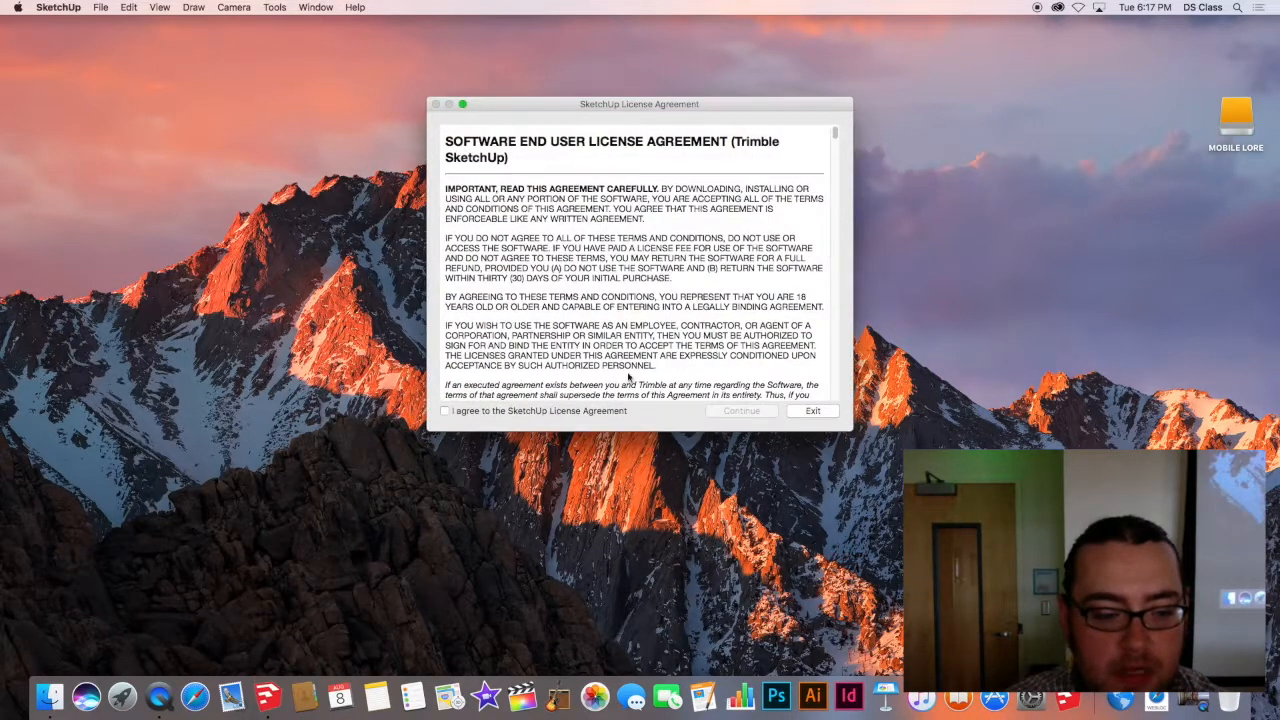
# Accept the SketchUp license agreement and start a model with Simple Template - Feet and Inches as the default template.
pyautogui.click(445, 411)
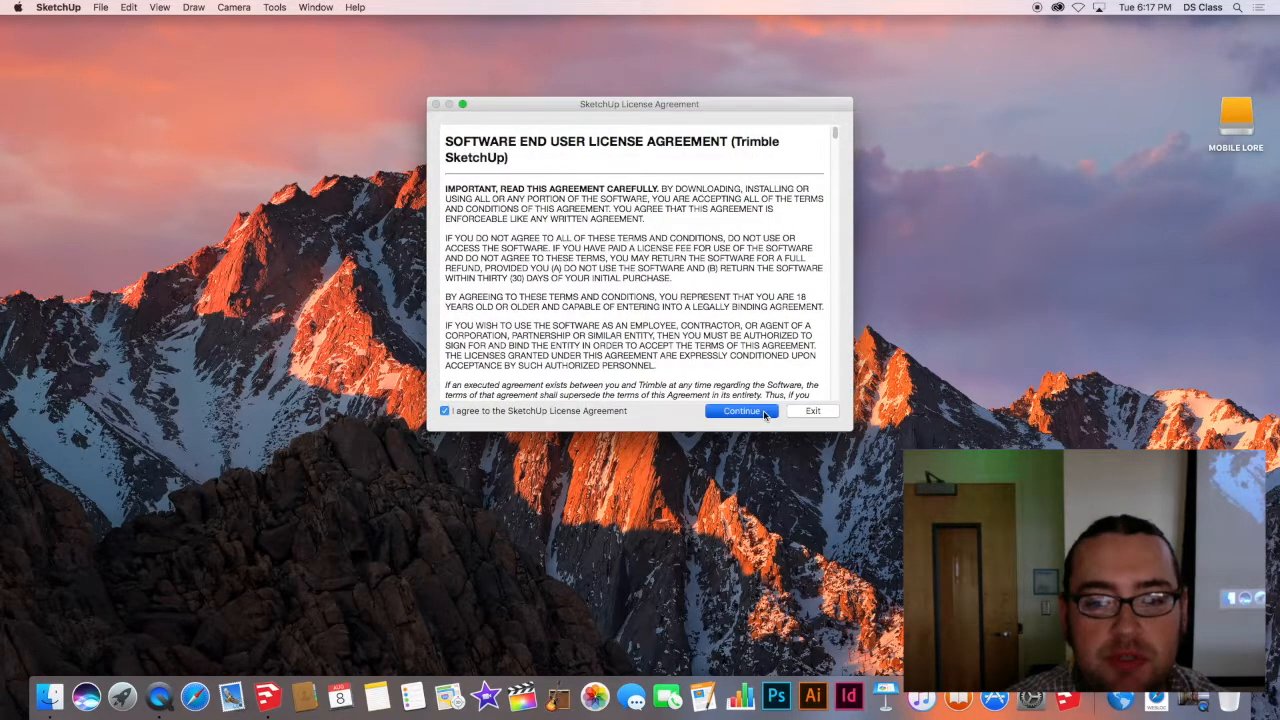
pyautogui.click(741, 411)
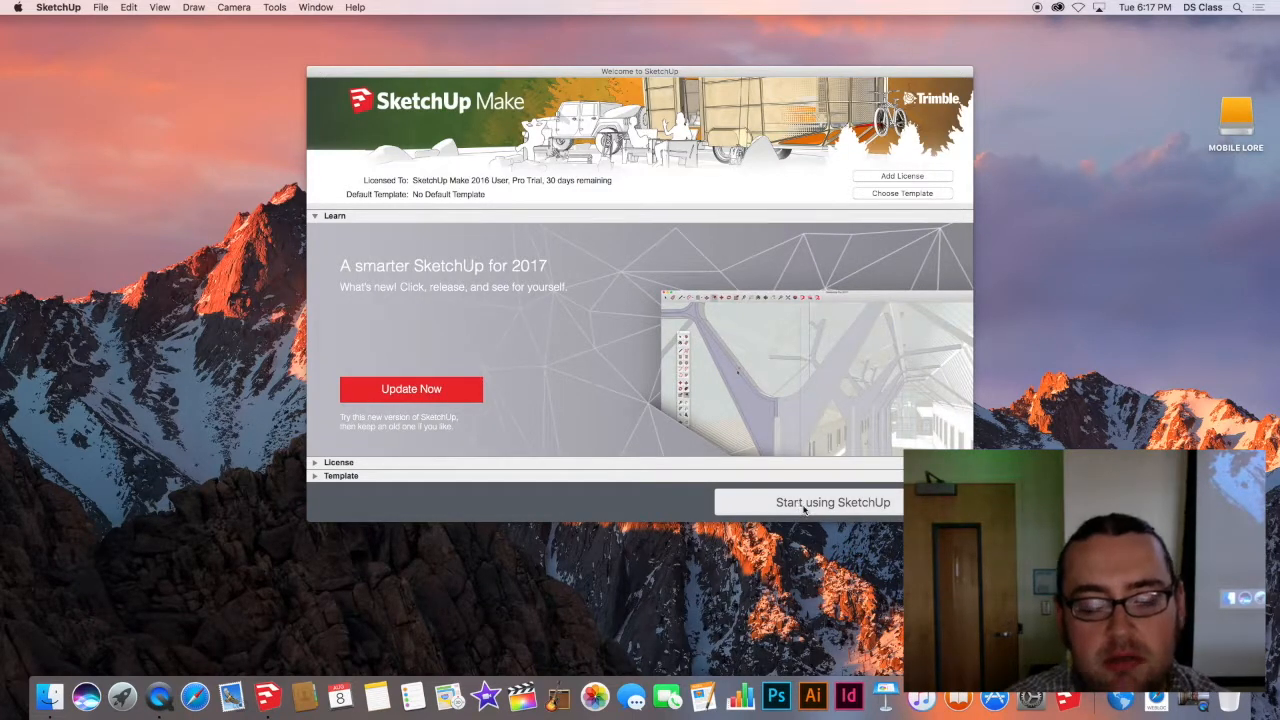
pyautogui.click(806, 505)
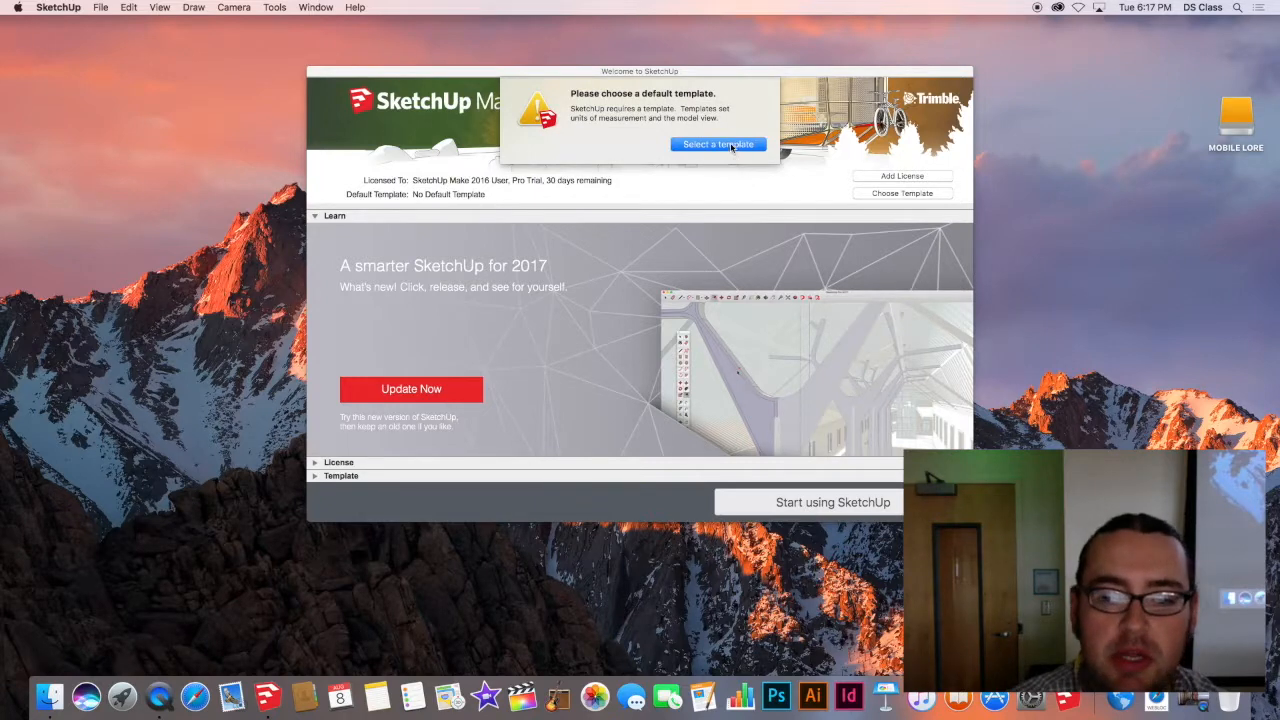
pyautogui.click(731, 146)
pyautogui.click(523, 287)
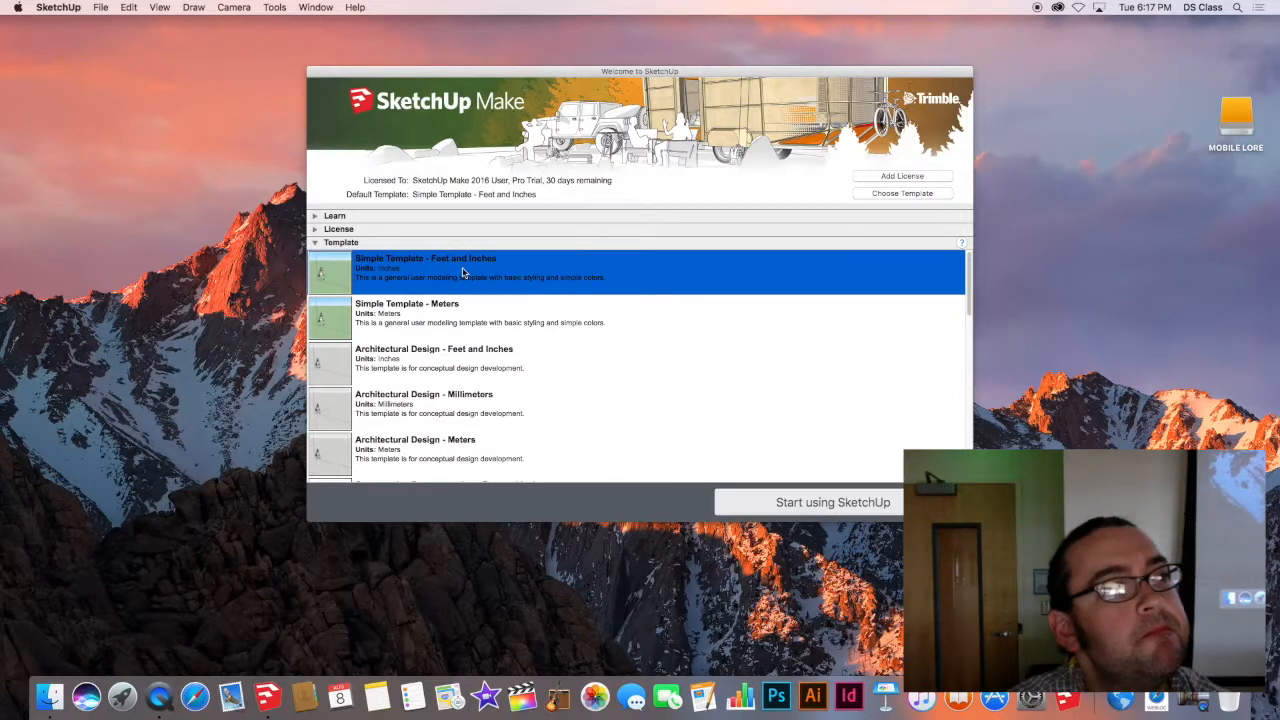
pyautogui.click(781, 503)
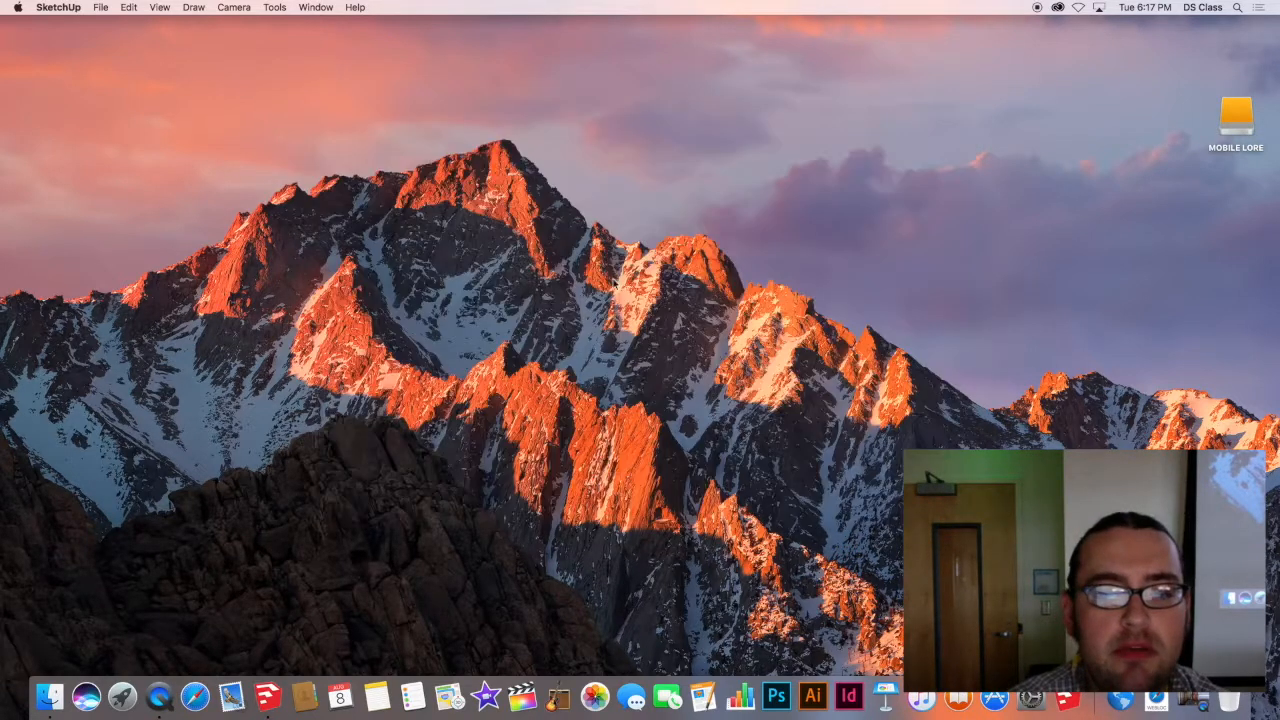
# Select the standing woman figure near the origin and clear the selection.
pyautogui.scroll(3, 507, 336)
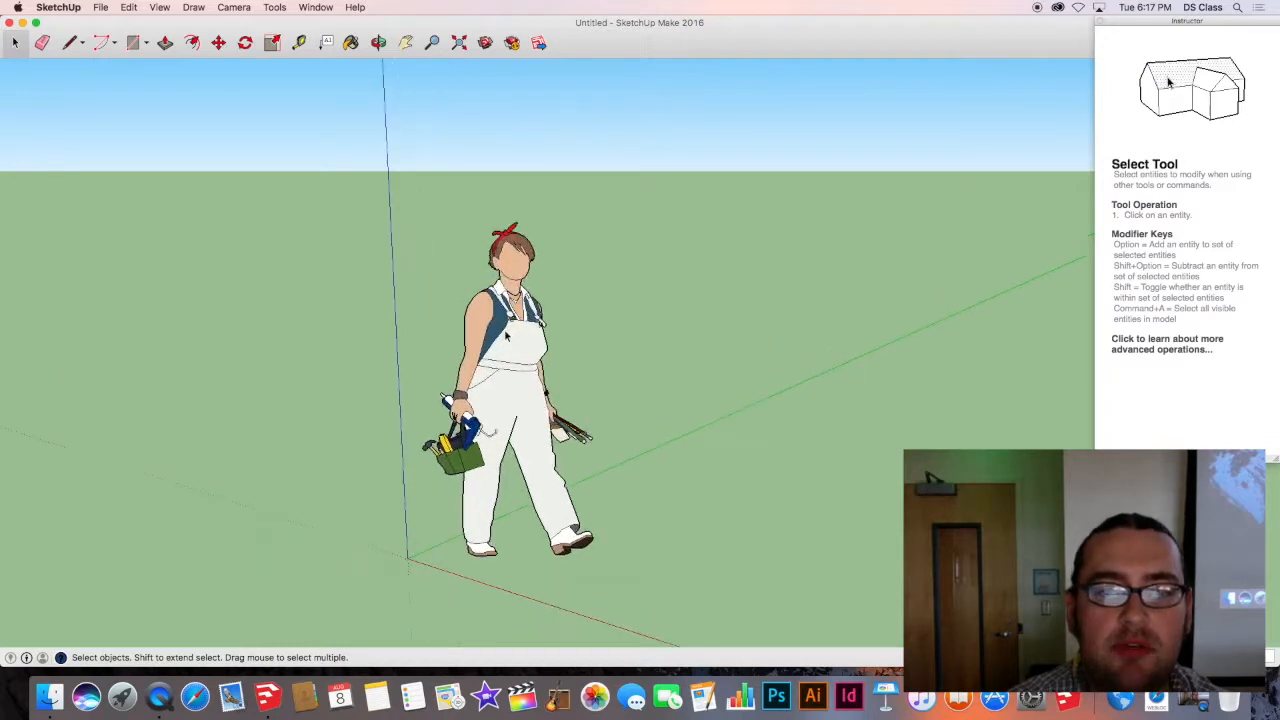
pyautogui.scroll(-1, 512, 430)
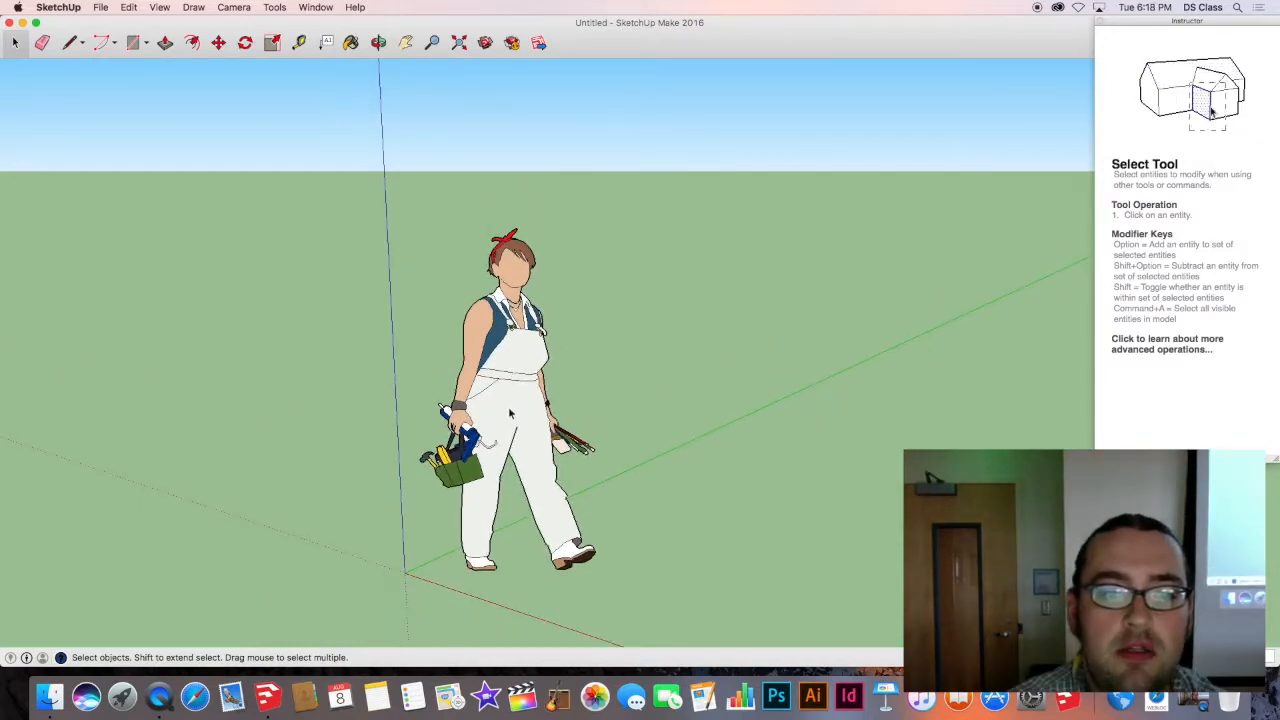
pyautogui.click(512, 414)
pyautogui.scroll(-2, 898, 352)
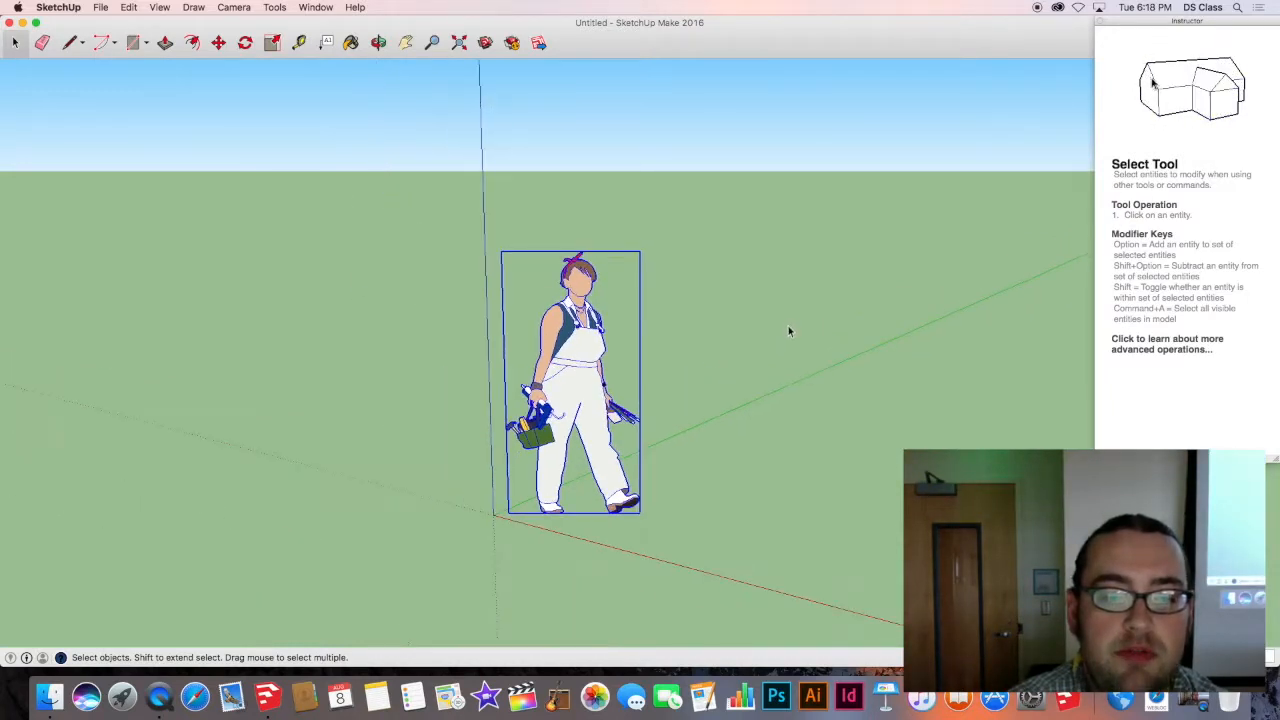
pyautogui.click(1051, 382)
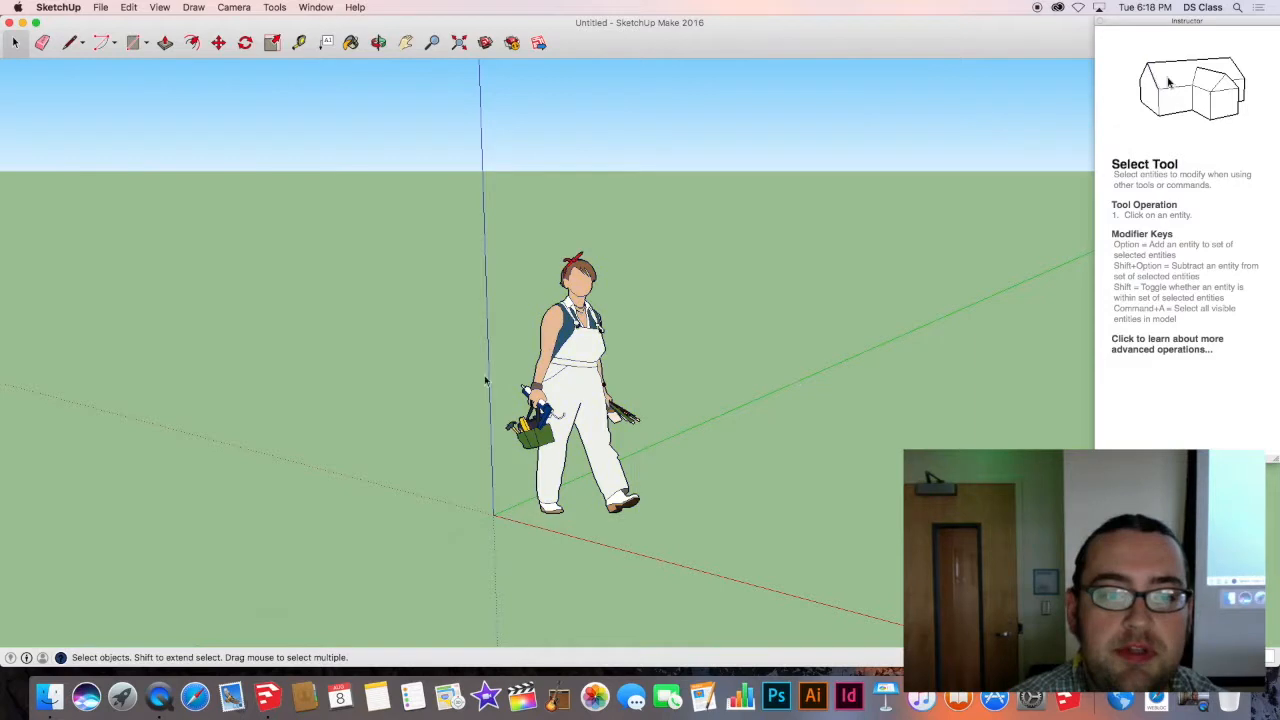
pyautogui.click(536, 340)
pyautogui.click(674, 398)
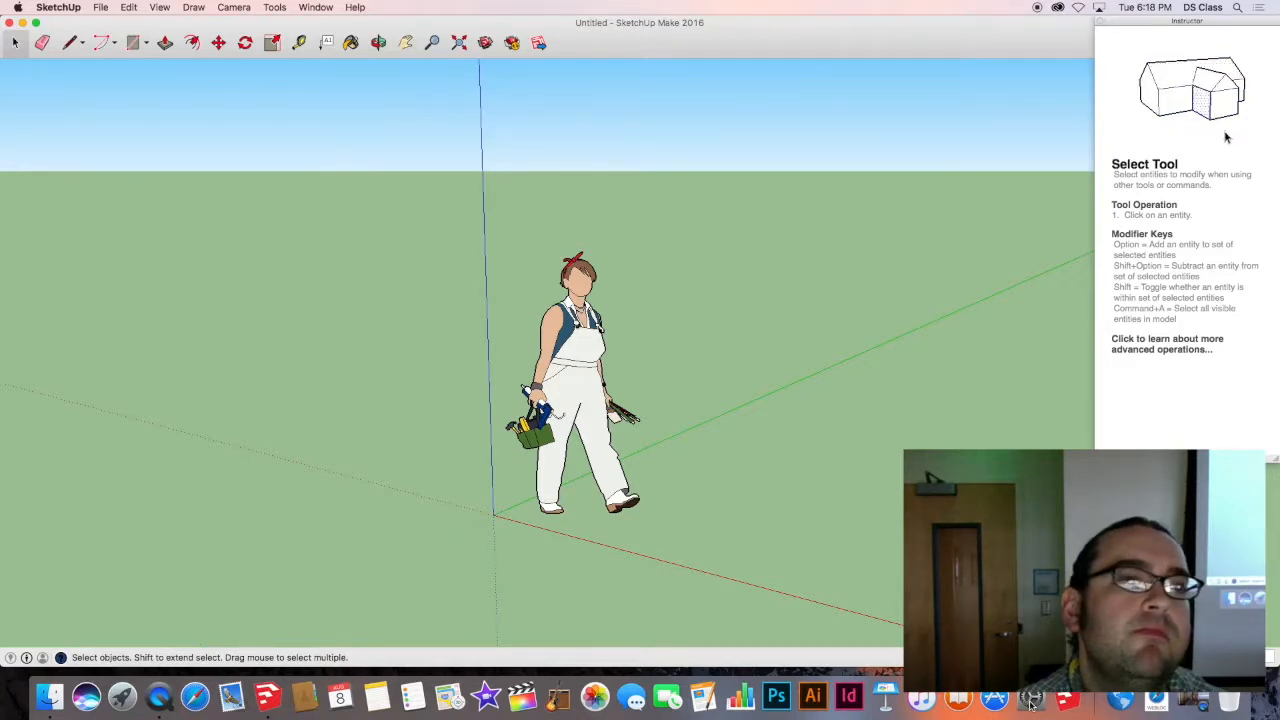
# Switch to System Preferences and open the Mouse settings.
pyautogui.click(1031, 700)
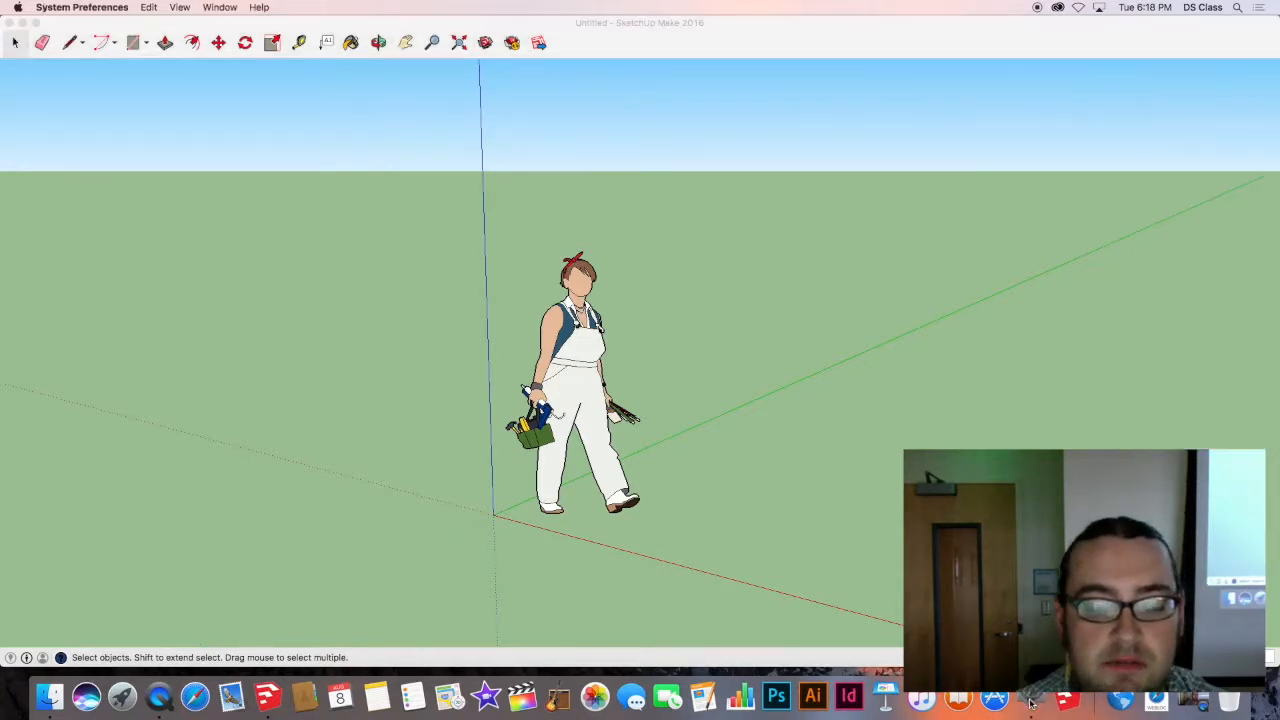
pyautogui.click(981, 47)
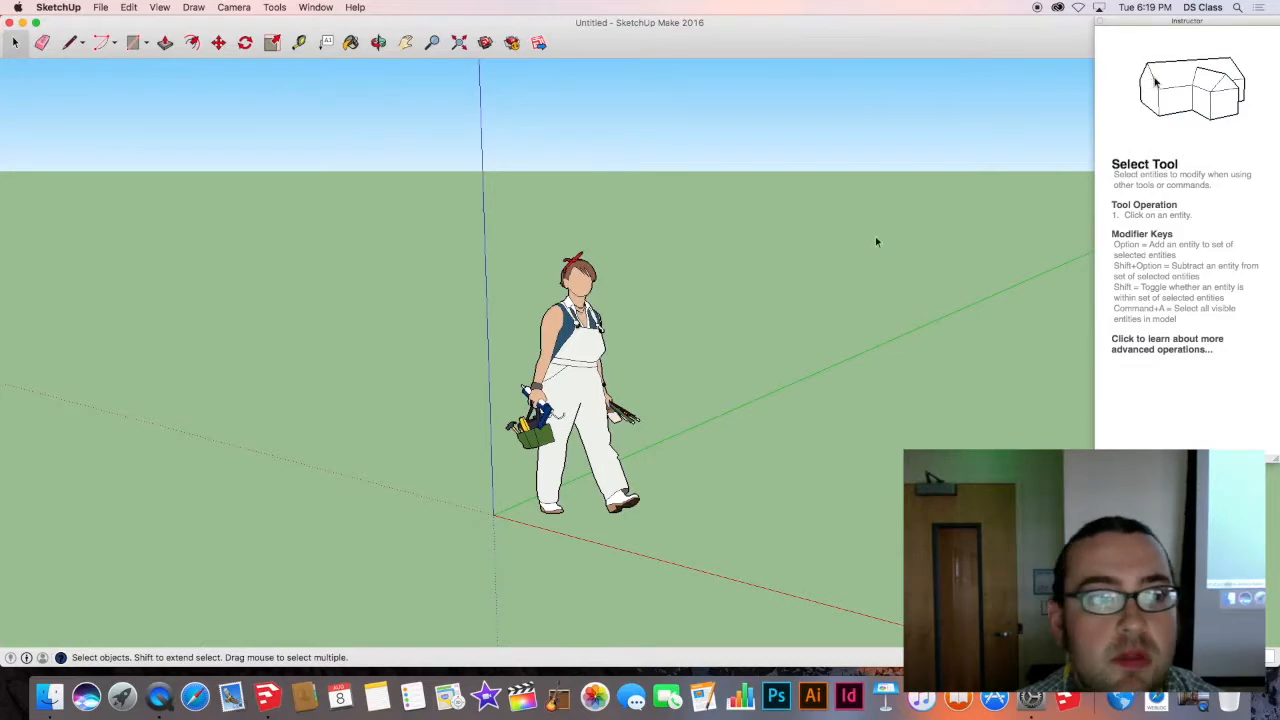
pyautogui.press('super+Tab')
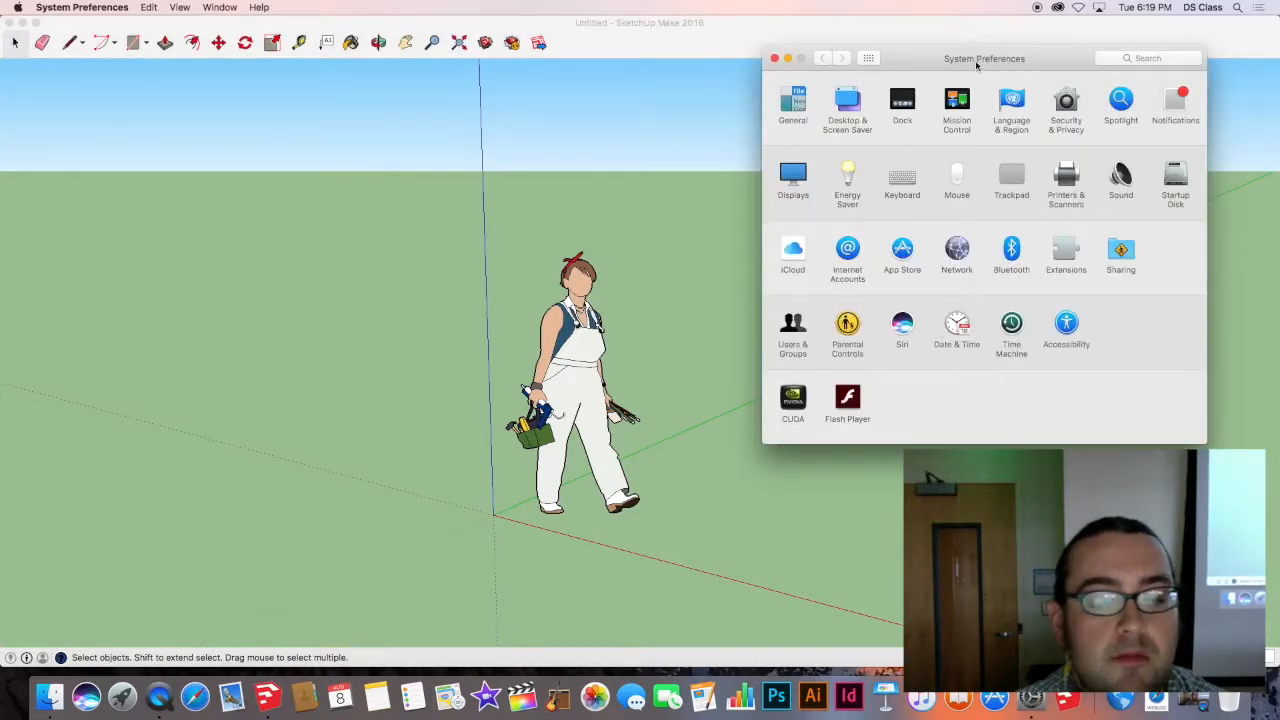
pyautogui.moveTo(980, 64); pyautogui.dragTo(285, 100)
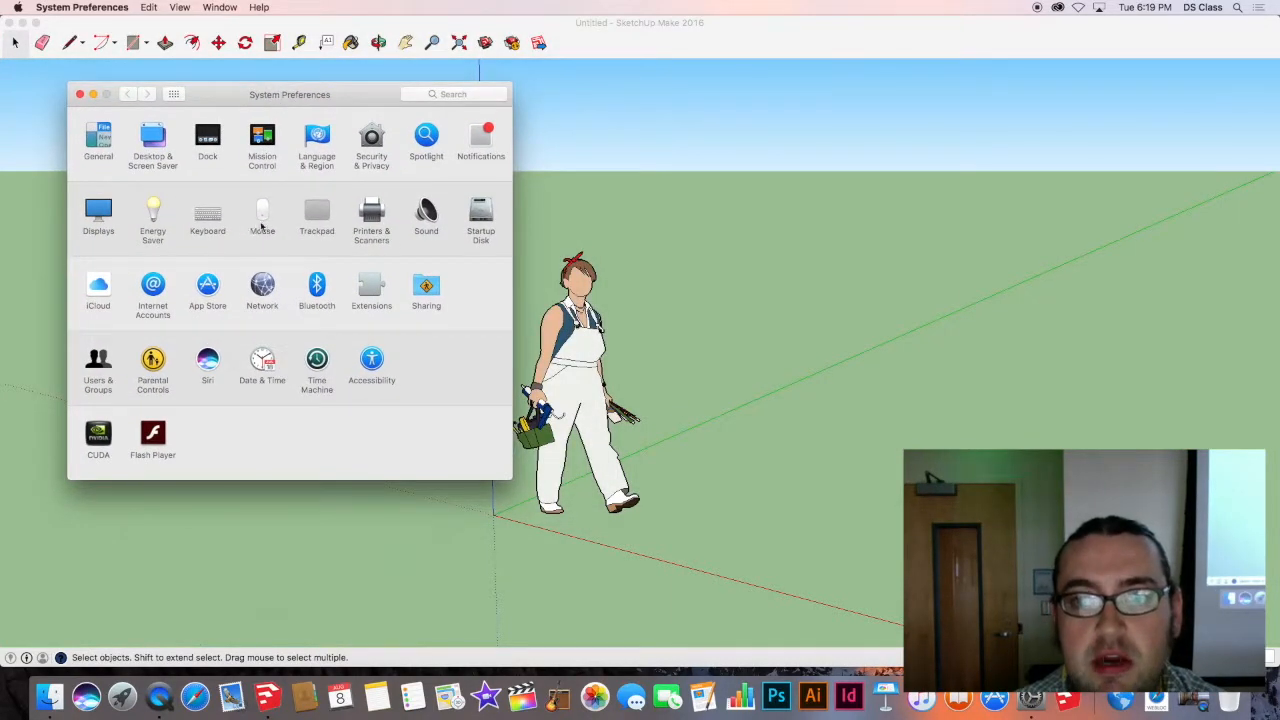
pyautogui.click(264, 220)
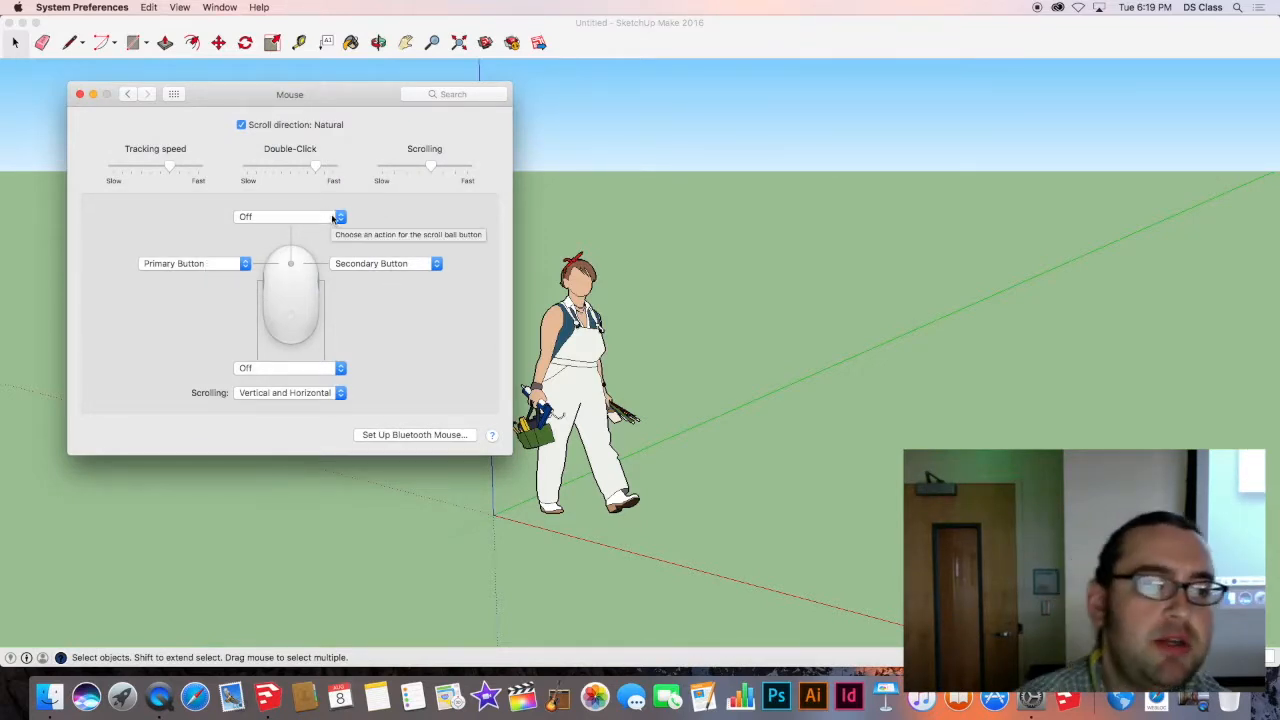
# Assign Button 3 to the mouse's scroll ball button and close the preferences window.
pyautogui.click(331, 217)
pyautogui.click(300, 205)
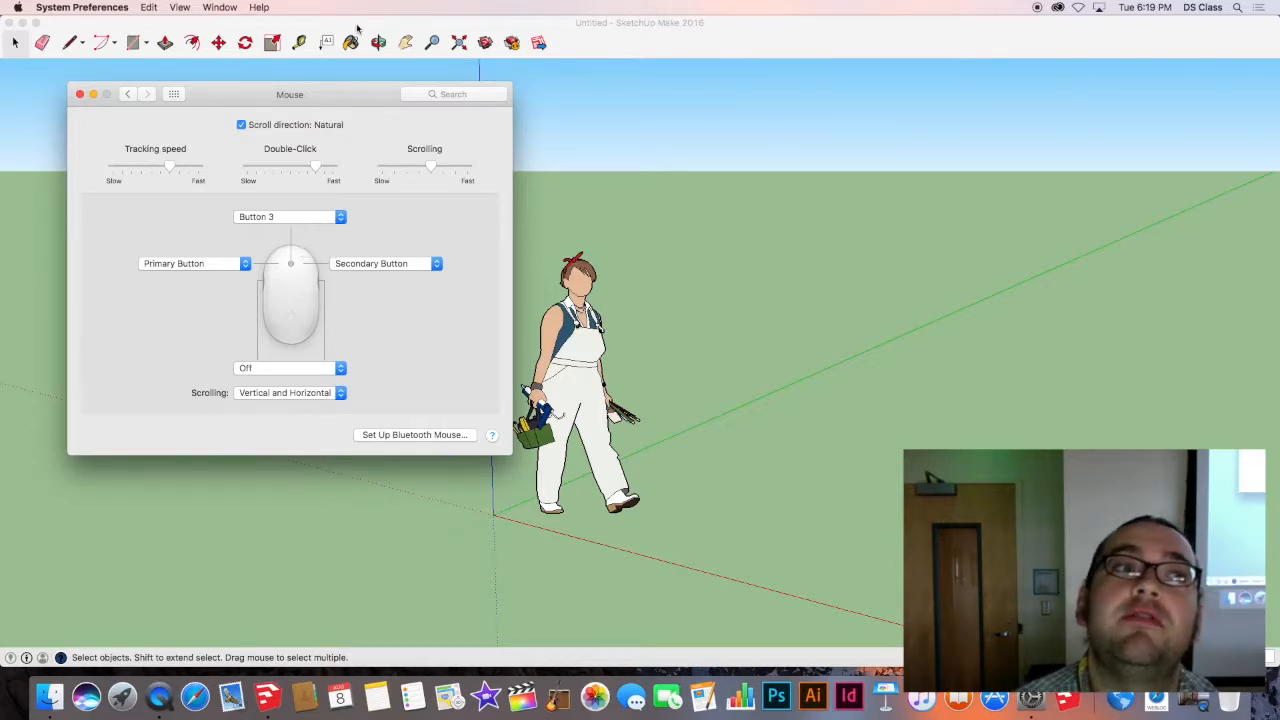
pyautogui.moveTo(327, 92); pyautogui.dragTo(324, 126)
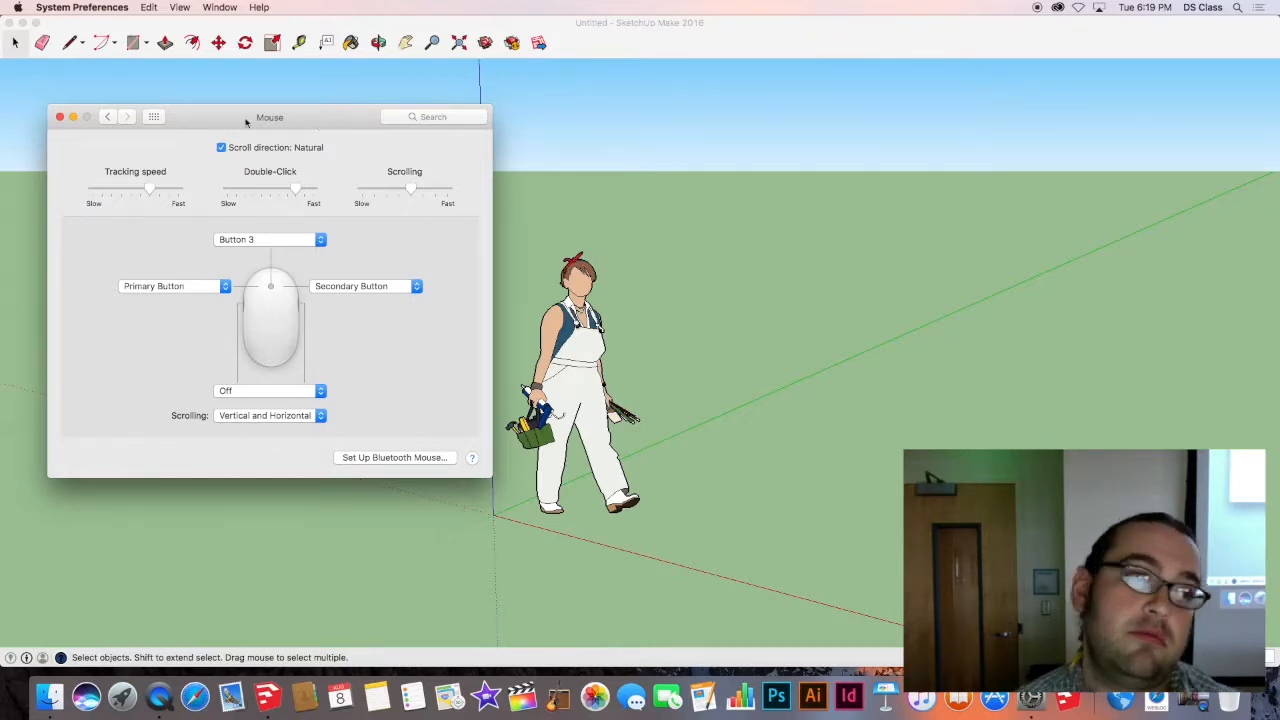
pyautogui.moveTo(238, 119)
pyautogui.mouseDown()
pyautogui.moveTo(818, 106)
pyautogui.moveTo(856, 144)
pyautogui.moveTo(362, 177)
pyautogui.moveTo(189, 177)
pyautogui.moveTo(152, 163)
pyautogui.moveTo(911, 116)
pyautogui.mouseUp()
pyautogui.moveTo(821, 126); pyautogui.dragTo(805, 157)
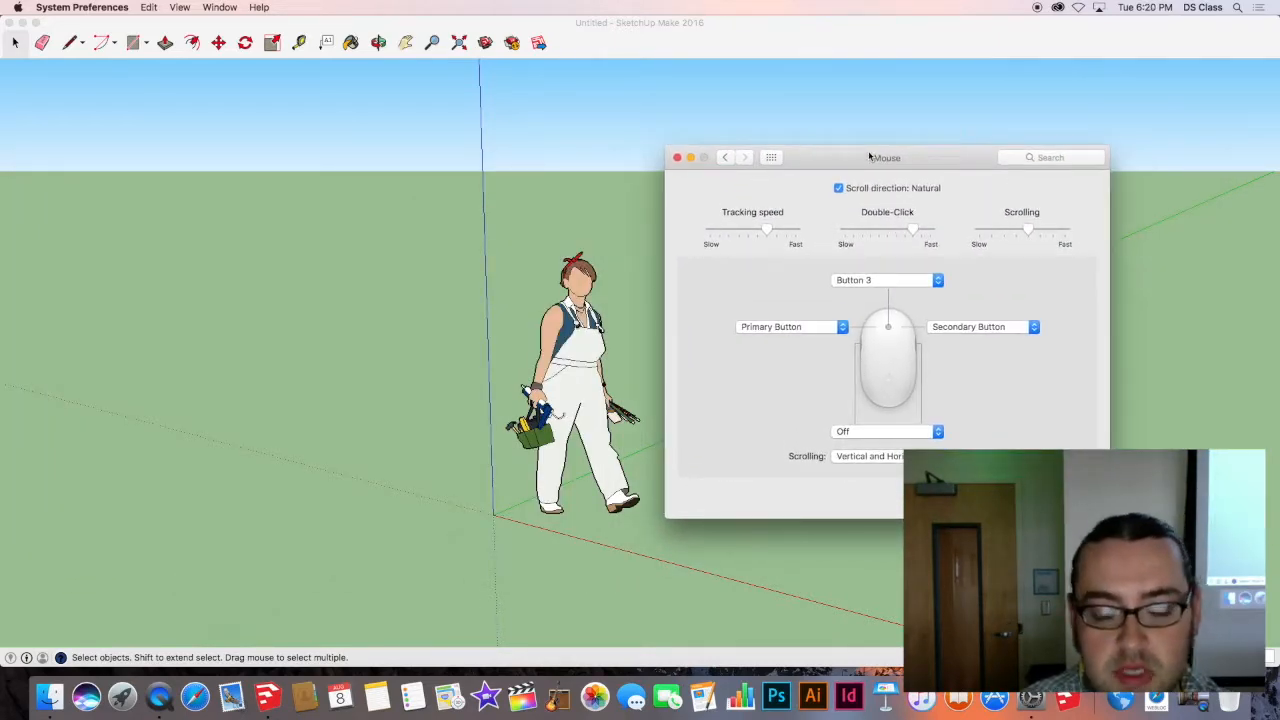
pyautogui.click(678, 157)
# Orbit to a raised view of the woman figure and examine it both close up and from a distance.
pyautogui.moveTo(709, 263)
pyautogui.mouseDown(button='middle')
pyautogui.moveTo(723, 274)
pyautogui.moveTo(486, 197)
pyautogui.moveTo(948, 213)
pyautogui.moveTo(429, 509)
pyautogui.moveTo(429, 100)
pyautogui.moveTo(256, 486)
pyautogui.moveTo(400, 300)
pyautogui.moveTo(109, 220)
pyautogui.moveTo(803, 516)
pyautogui.moveTo(274, 400)
pyautogui.moveTo(457, 420)
pyautogui.mouseUp(button='middle')
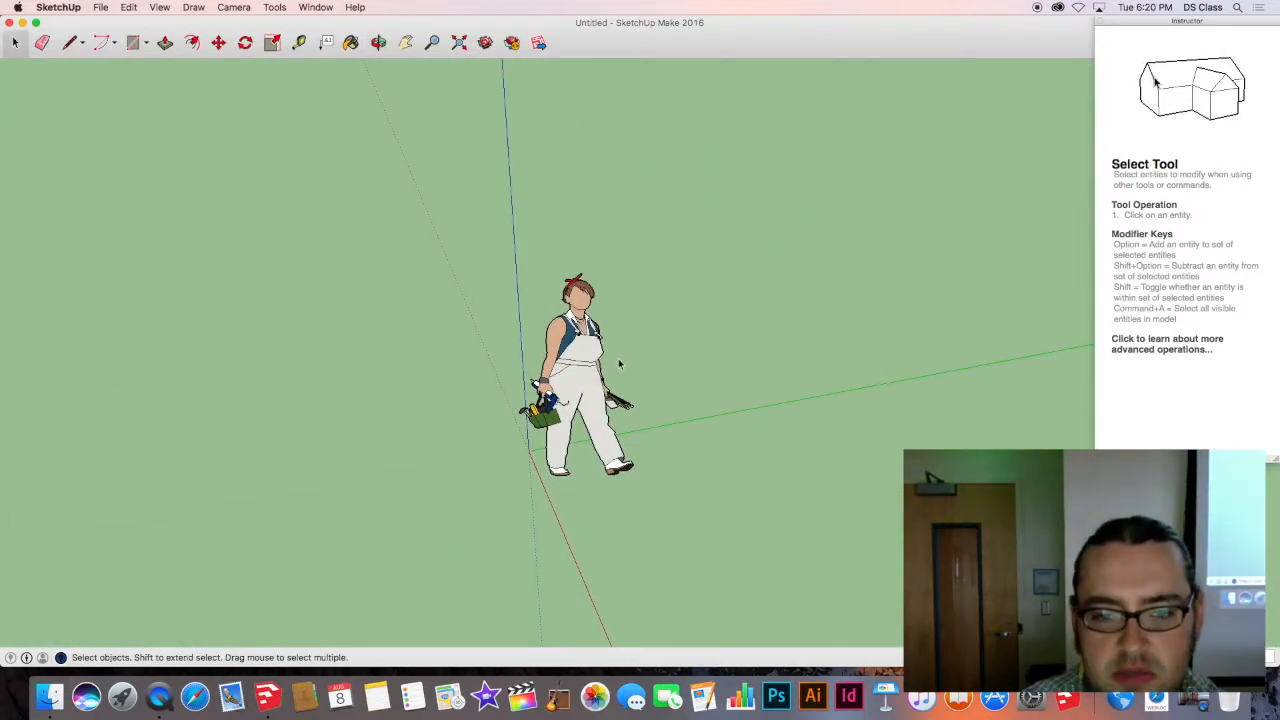
pyautogui.scroll(-3, 617, 363)
pyautogui.scroll(6, 612, 361)
pyautogui.scroll(-6, 615, 362)
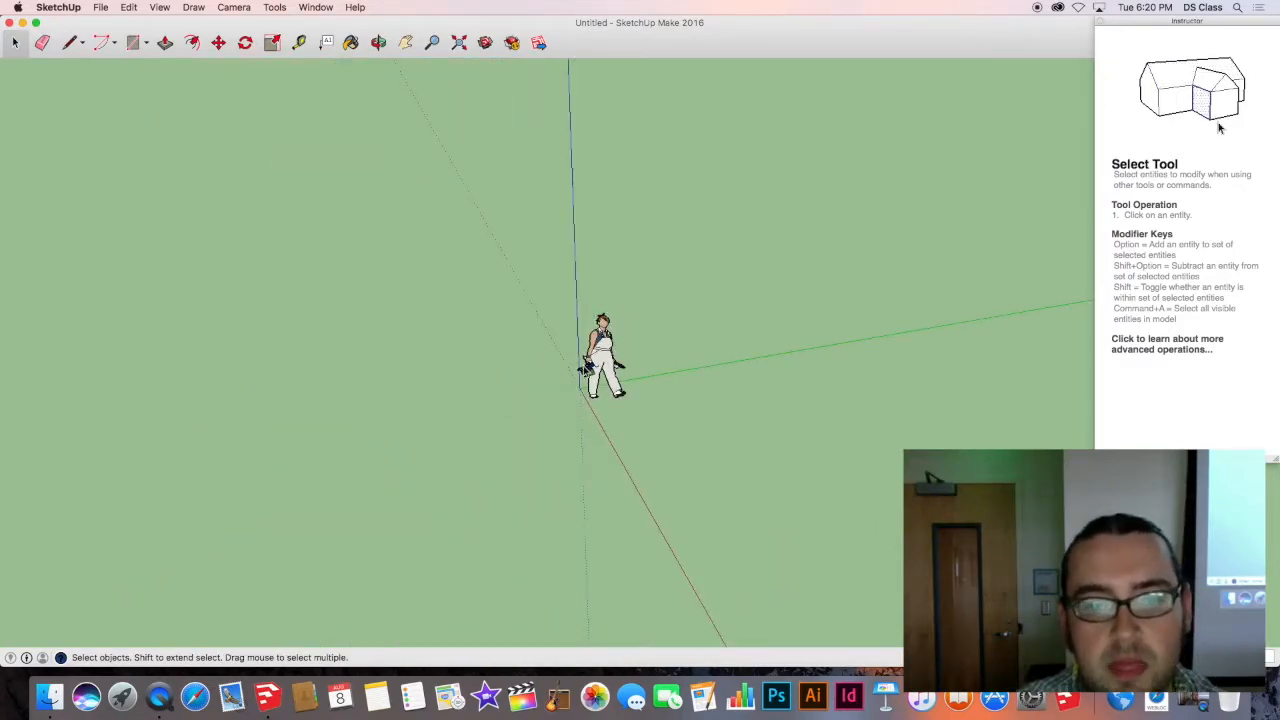
pyautogui.scroll(10, 588, 368)
pyautogui.scroll(-10, 592, 367)
pyautogui.scroll(4, 637, 360)
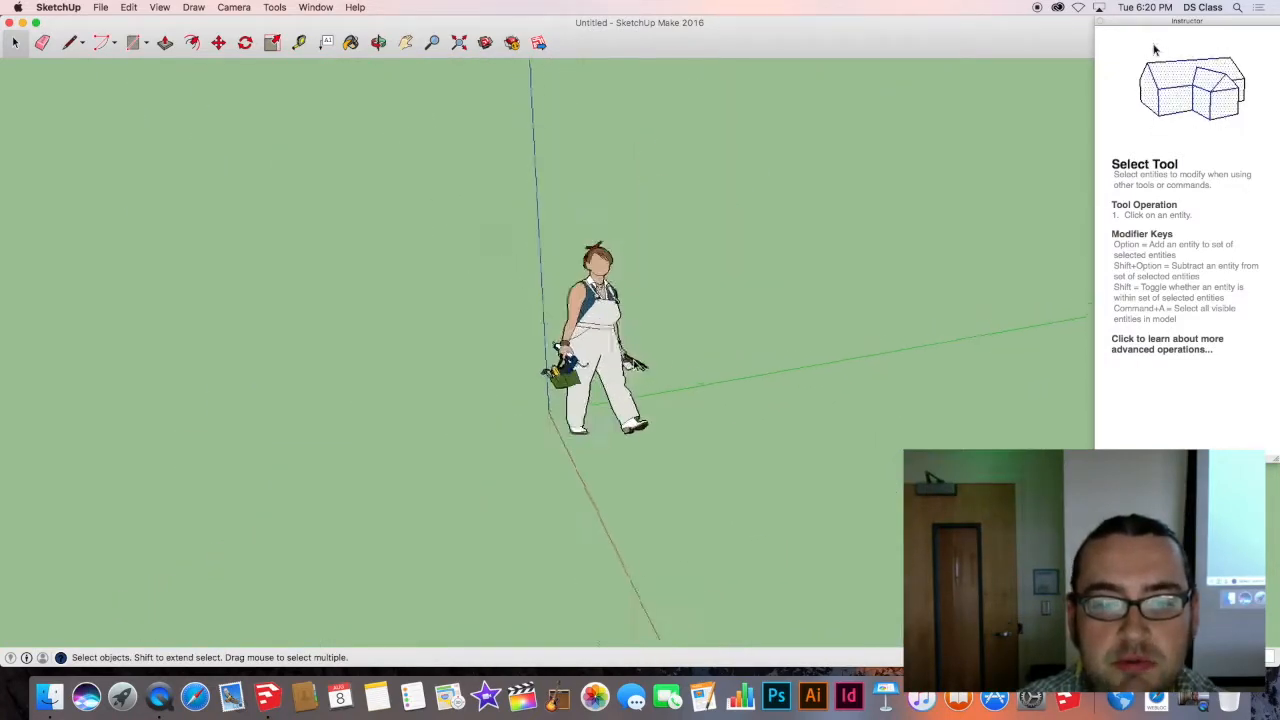
pyautogui.scroll(8, 637, 365)
pyautogui.scroll(-8, 637, 365)
pyautogui.scroll(-4, 598, 370)
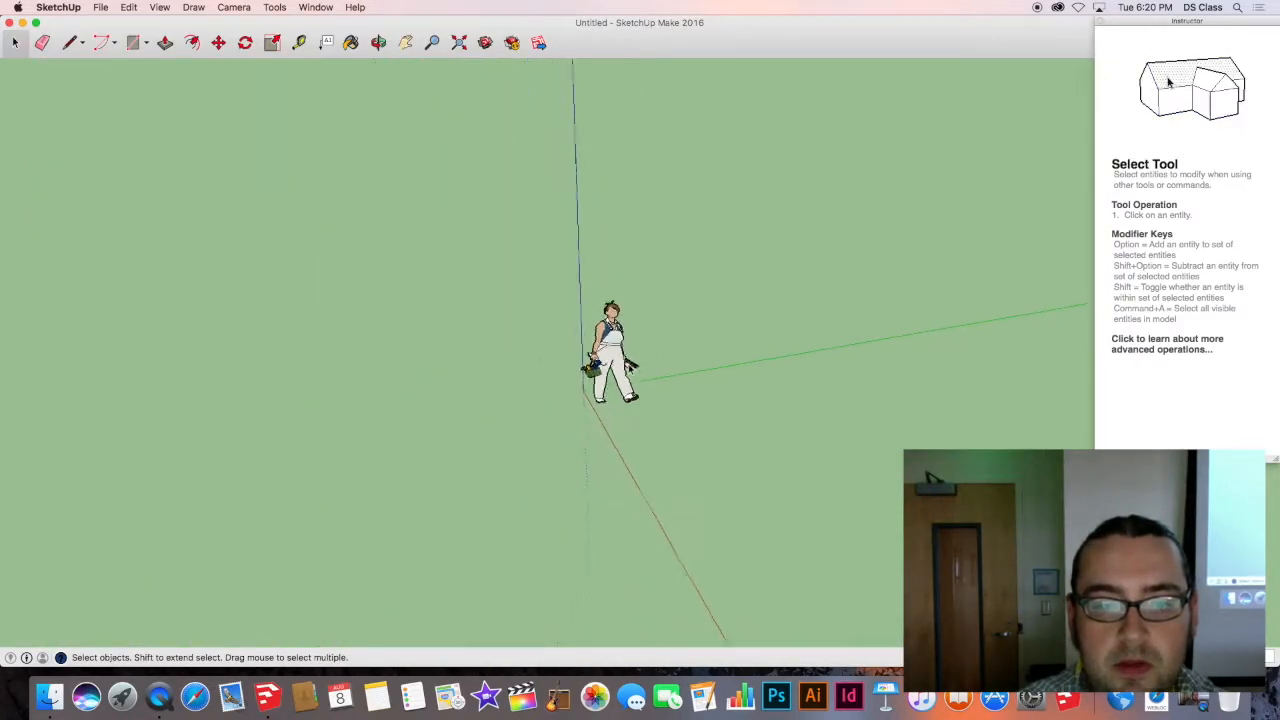
pyautogui.scroll(10, 598, 370)
pyautogui.scroll(-10, 598, 370)
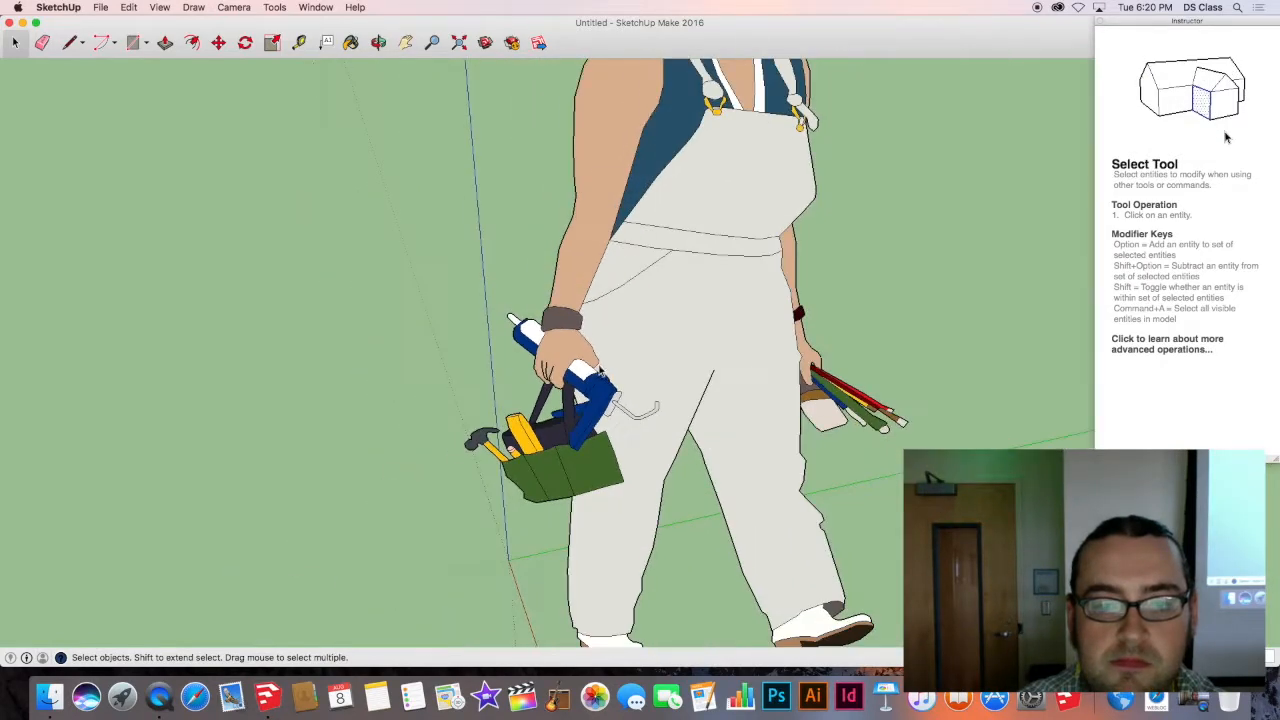
pyautogui.scroll(5, 675, 362)
pyautogui.scroll(-4, 675, 362)
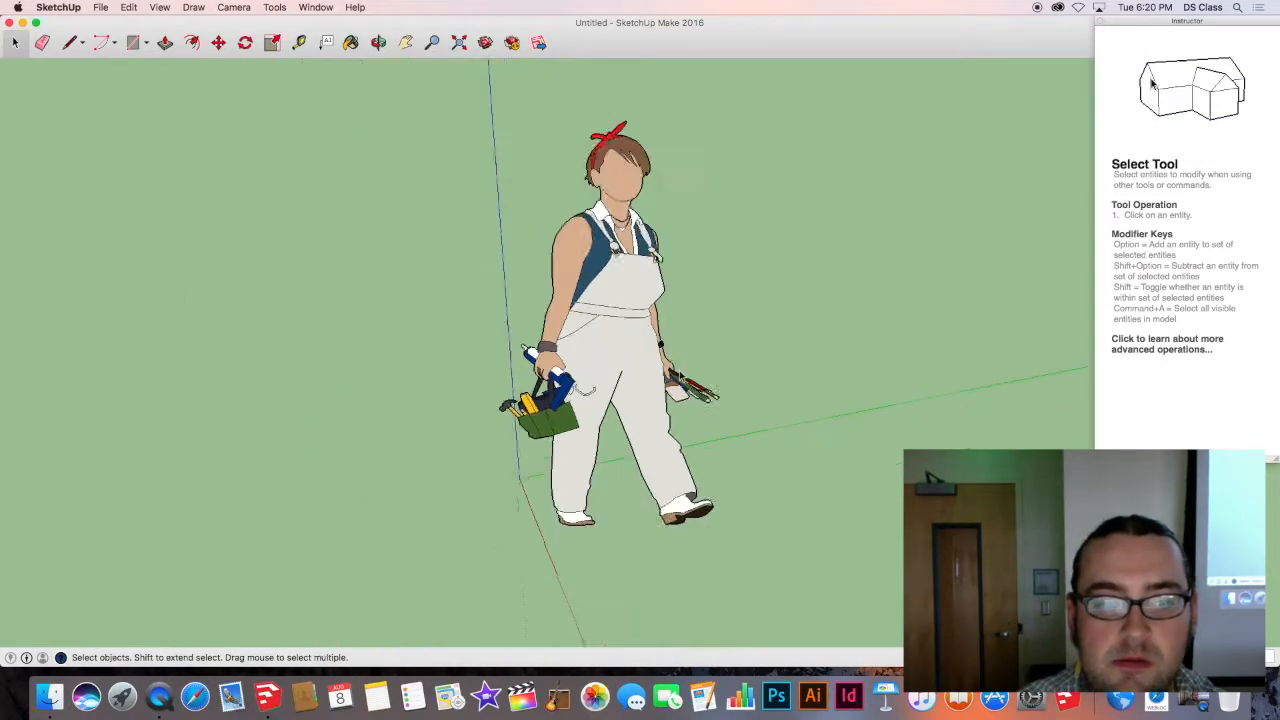
# Orbit around the figure to examine it against the axes from another side, ending with a distant view that shows the horizon.
pyautogui.moveTo(675, 362); pyautogui.dragTo(254, 294, button='middle')
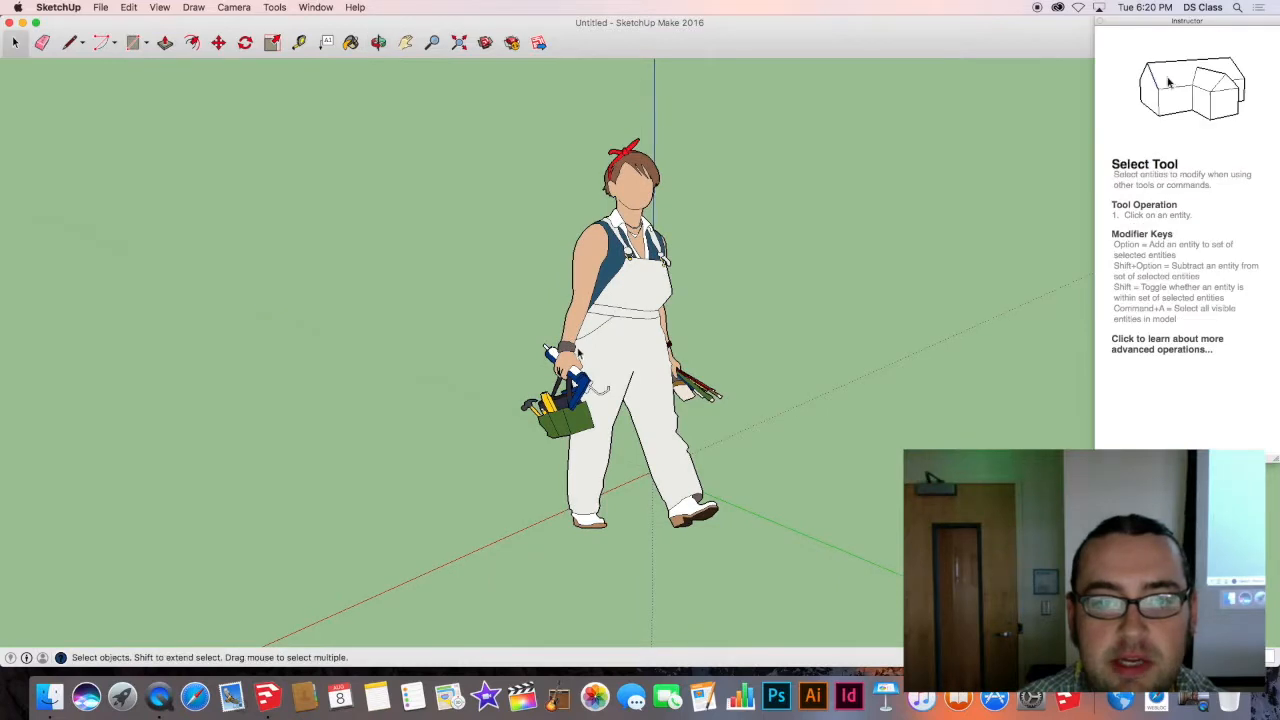
pyautogui.moveTo(580, 354); pyautogui.dragTo(622, 365, button='middle')
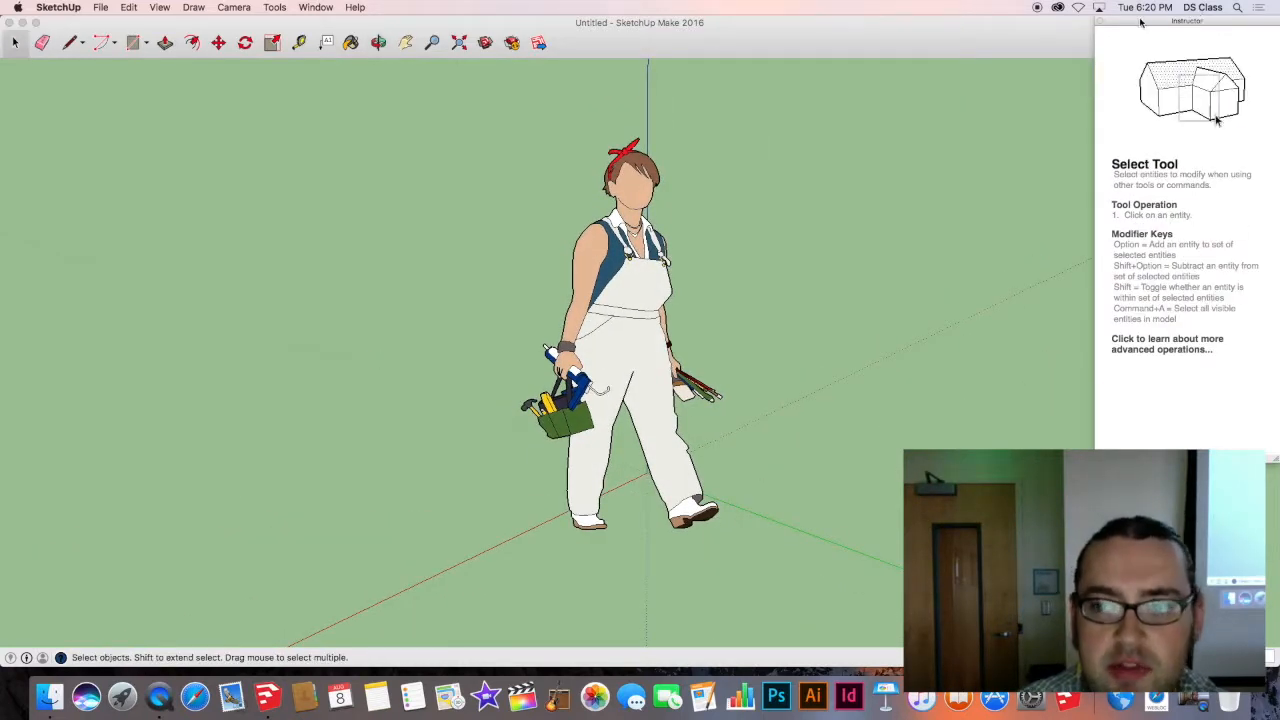
pyautogui.moveTo(1141, 22)
pyautogui.mouseDown()
pyautogui.moveTo(993, 88)
pyautogui.moveTo(1215, 30)
pyautogui.moveTo(1158, 24)
pyautogui.mouseUp()
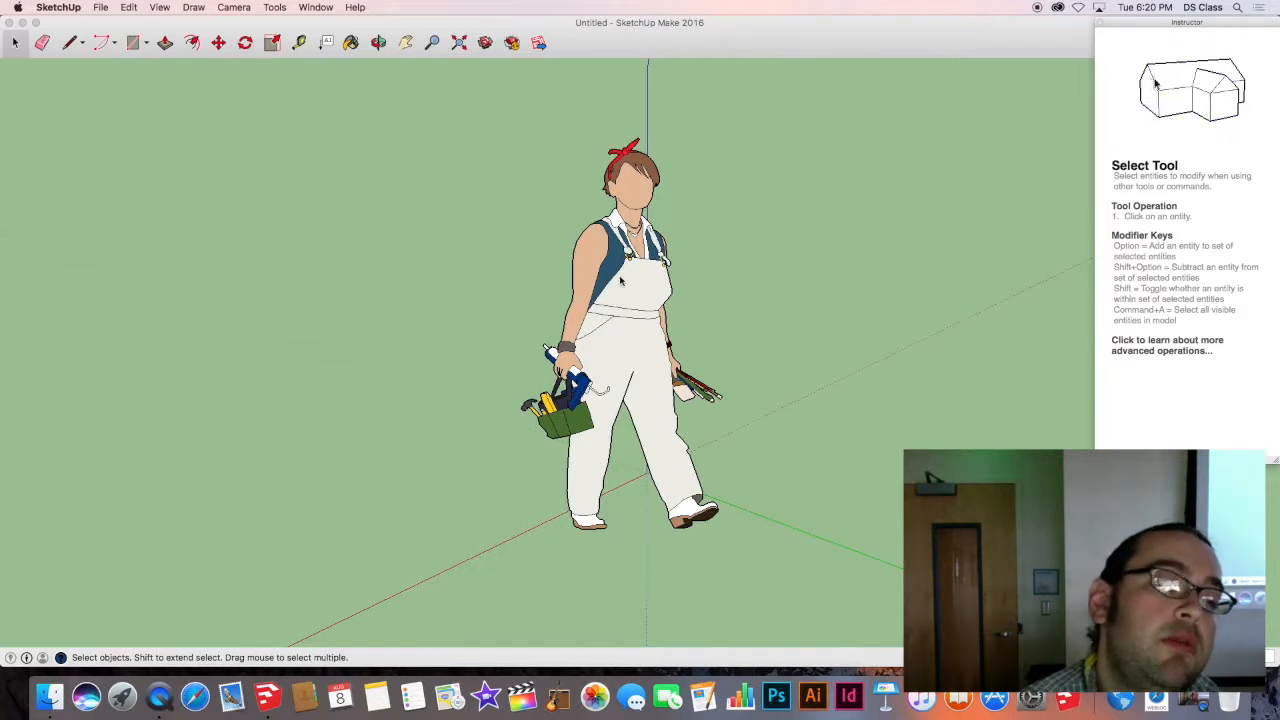
pyautogui.scroll(-3, 620, 281)
pyautogui.moveTo(625, 284); pyautogui.dragTo(480, 280, button='middle')
pyautogui.moveTo(1278, 300)
pyautogui.mouseDown(button='middle')
pyautogui.moveTo(1103, 314)
pyautogui.moveTo(1, 317)
pyautogui.moveTo(634, 338)
pyautogui.moveTo(1197, 305)
pyautogui.moveTo(880, 317)
pyautogui.moveTo(772, 221)
pyautogui.mouseUp(button='middle')
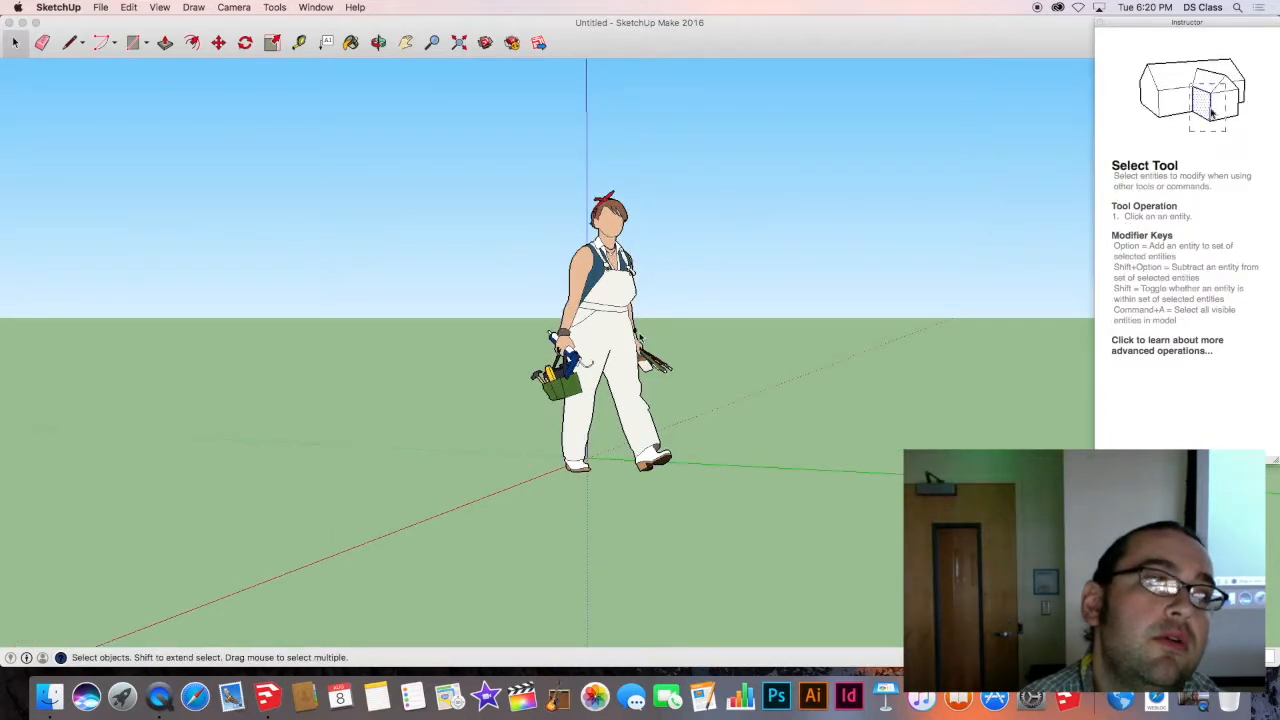
pyautogui.scroll(-3, 632, 333)
pyautogui.moveTo(632, 333); pyautogui.dragTo(611, 409, button='middle')
pyautogui.moveTo(643, 277); pyautogui.dragTo(628, 238, button='middle')
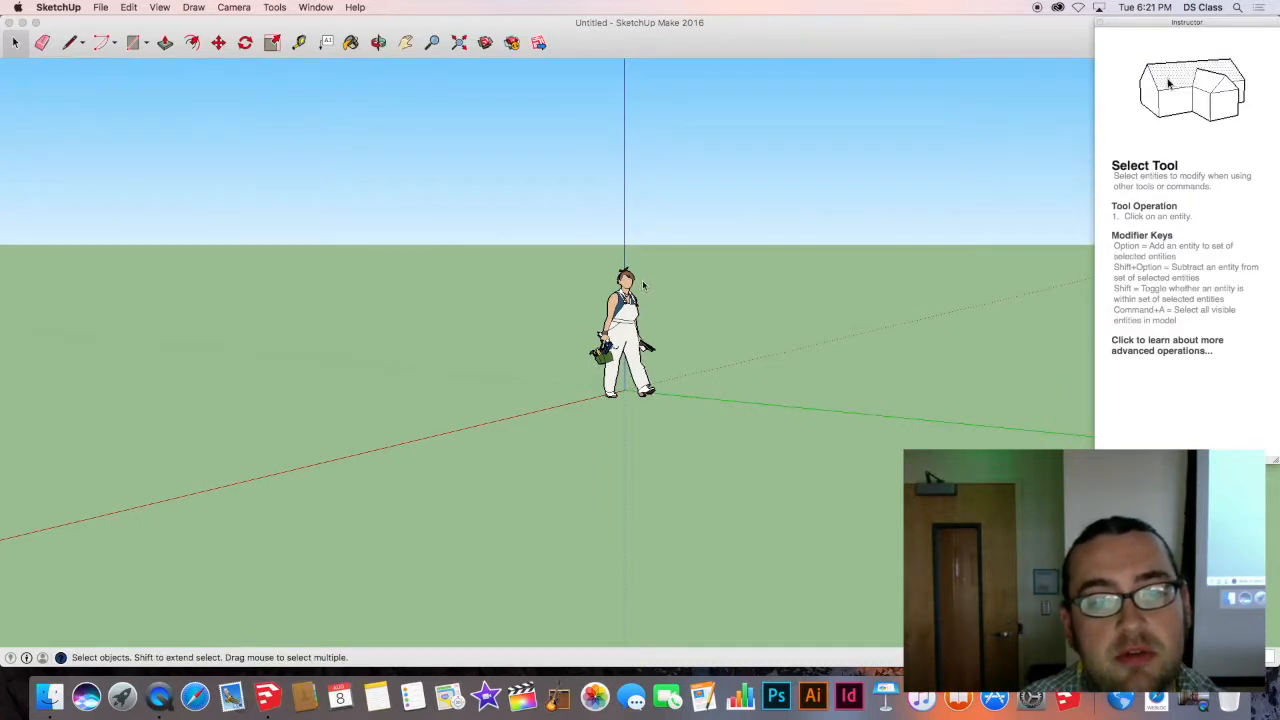
# Open the woman figure's component for editing, leave it again, and select the whole figure.
pyautogui.scroll(3, 643, 285)
pyautogui.moveTo(603, 352)
pyautogui.mouseDown(button='middle')
pyautogui.moveTo(831, 340)
pyautogui.moveTo(557, 343)
pyautogui.moveTo(600, 355)
pyautogui.mouseUp(button='middle')
pyautogui.scroll(2, 600, 355)
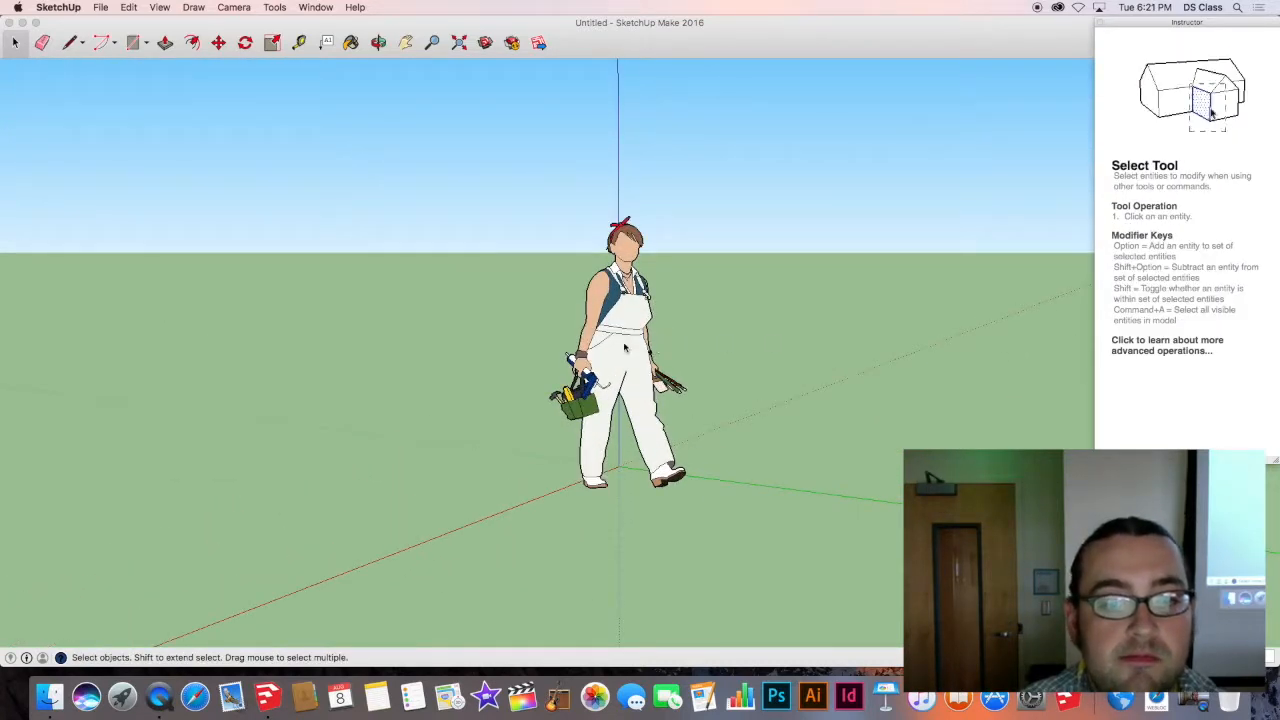
pyautogui.click(626, 348)
pyautogui.doubleClick(623, 349)
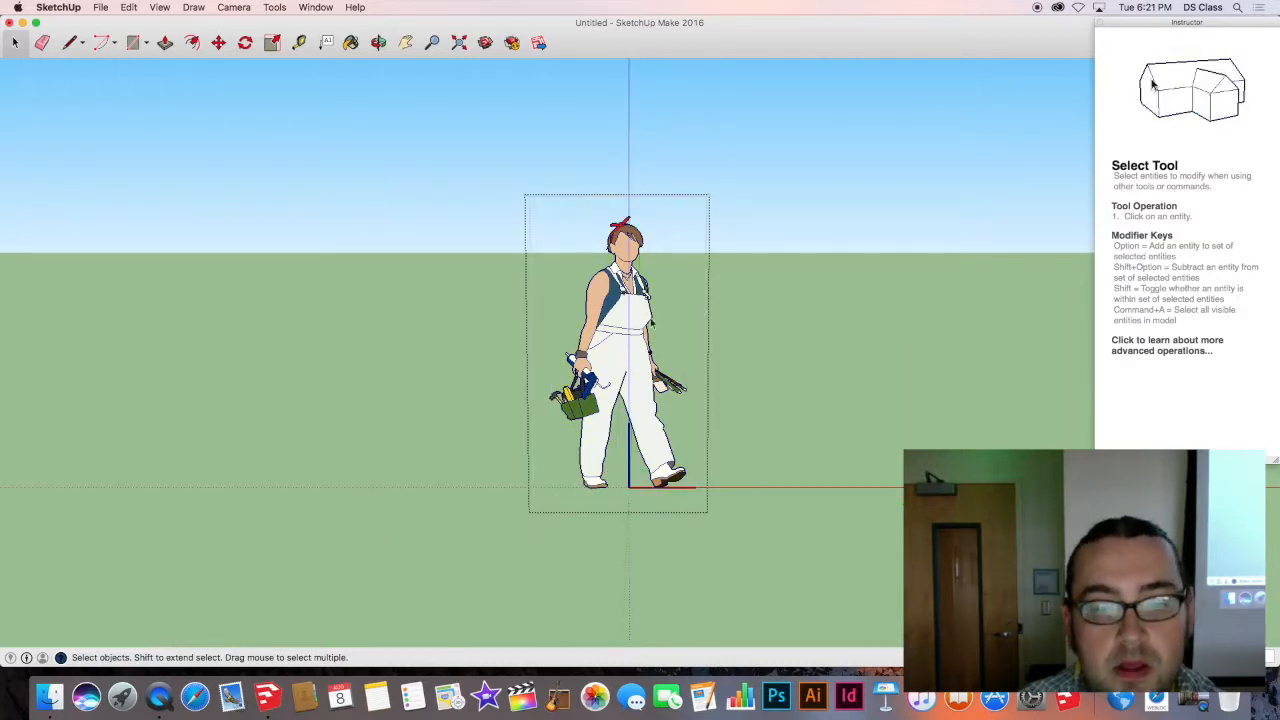
pyautogui.click(738, 322)
pyautogui.click(606, 357)
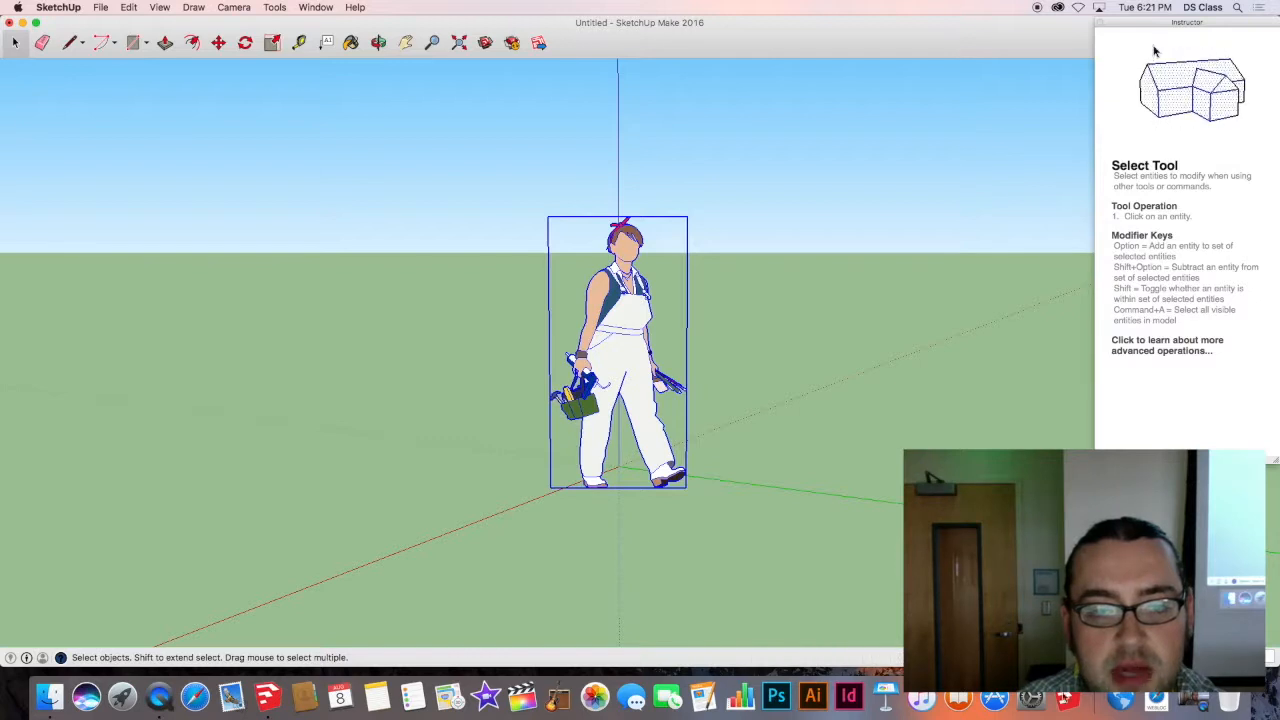
# Switch to System Preferences to review the Mouse button assignments, and return to the SketchUp model.
pyautogui.click(1033, 700)
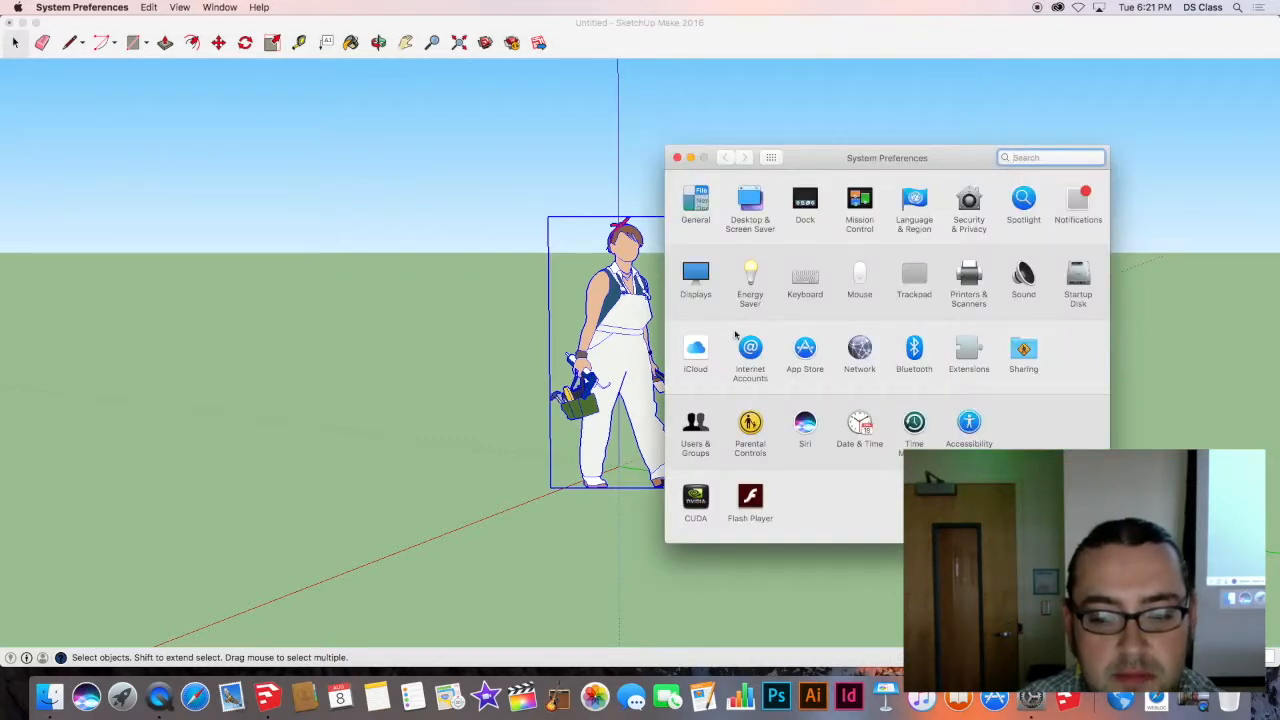
pyautogui.click(860, 274)
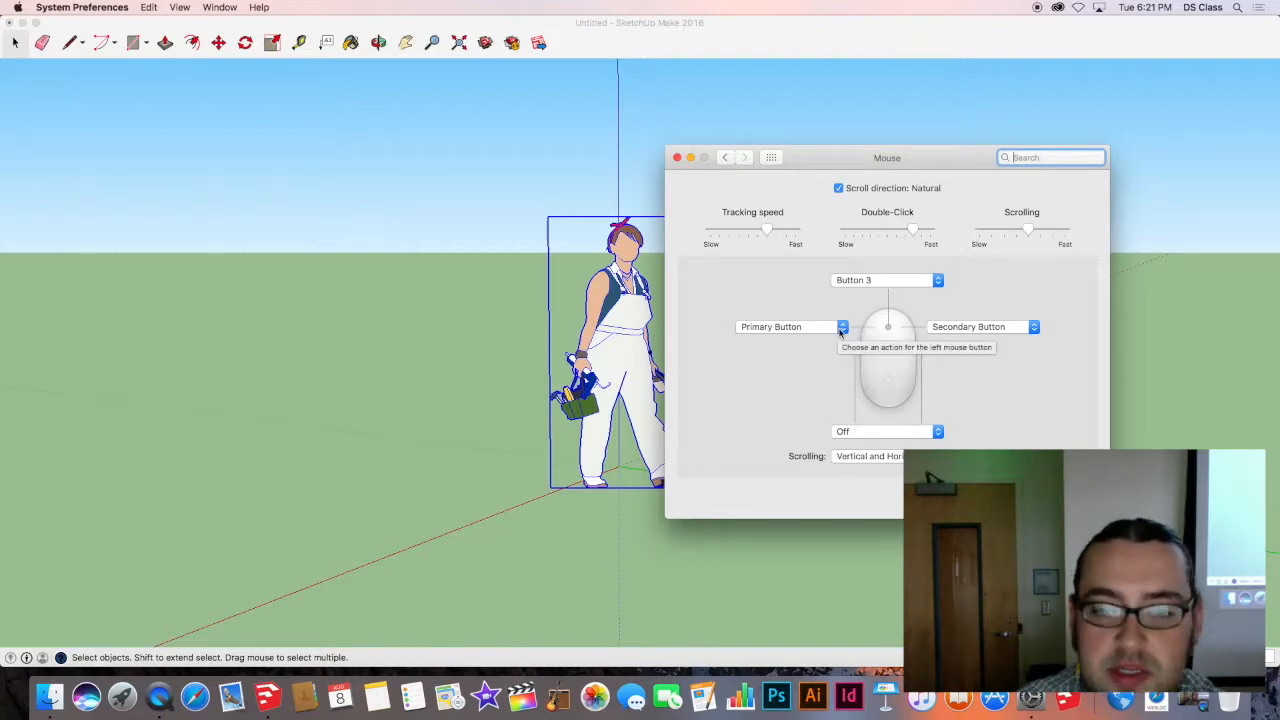
pyautogui.click(453, 315)
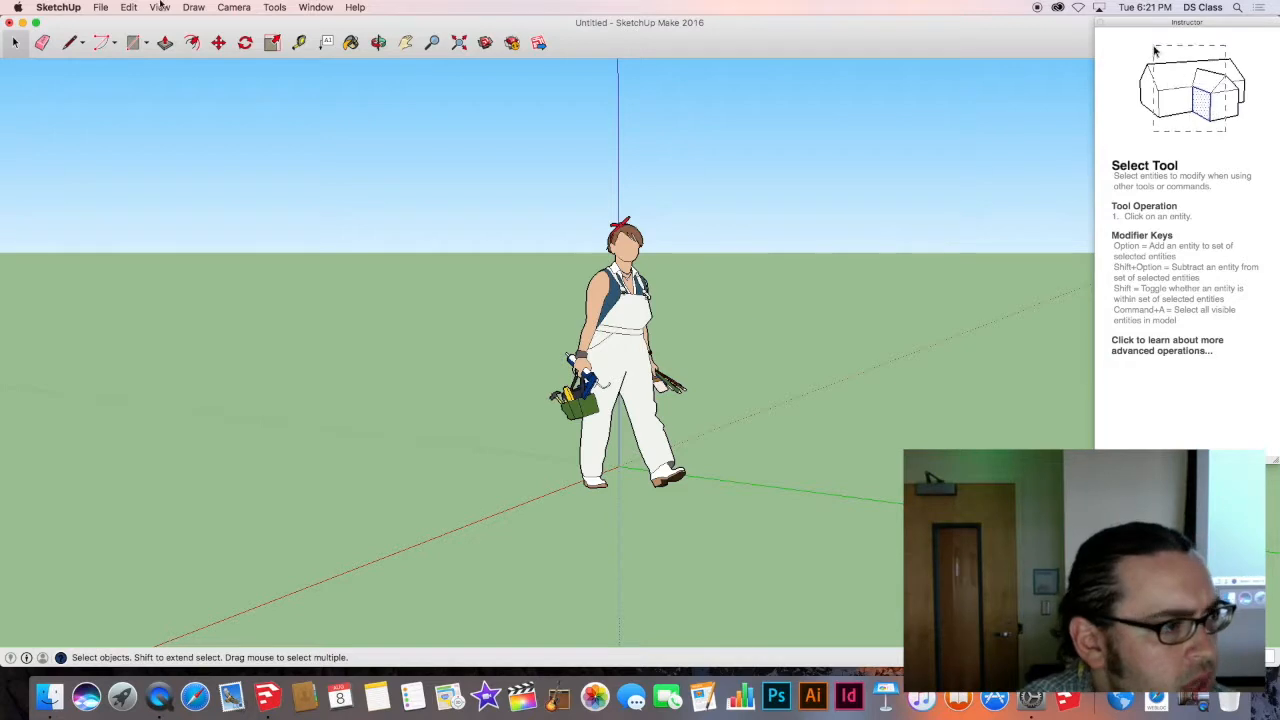
# Review the file formats available for import, browse to the Desktop folder, and leave without importing anything.
pyautogui.click(100, 8)
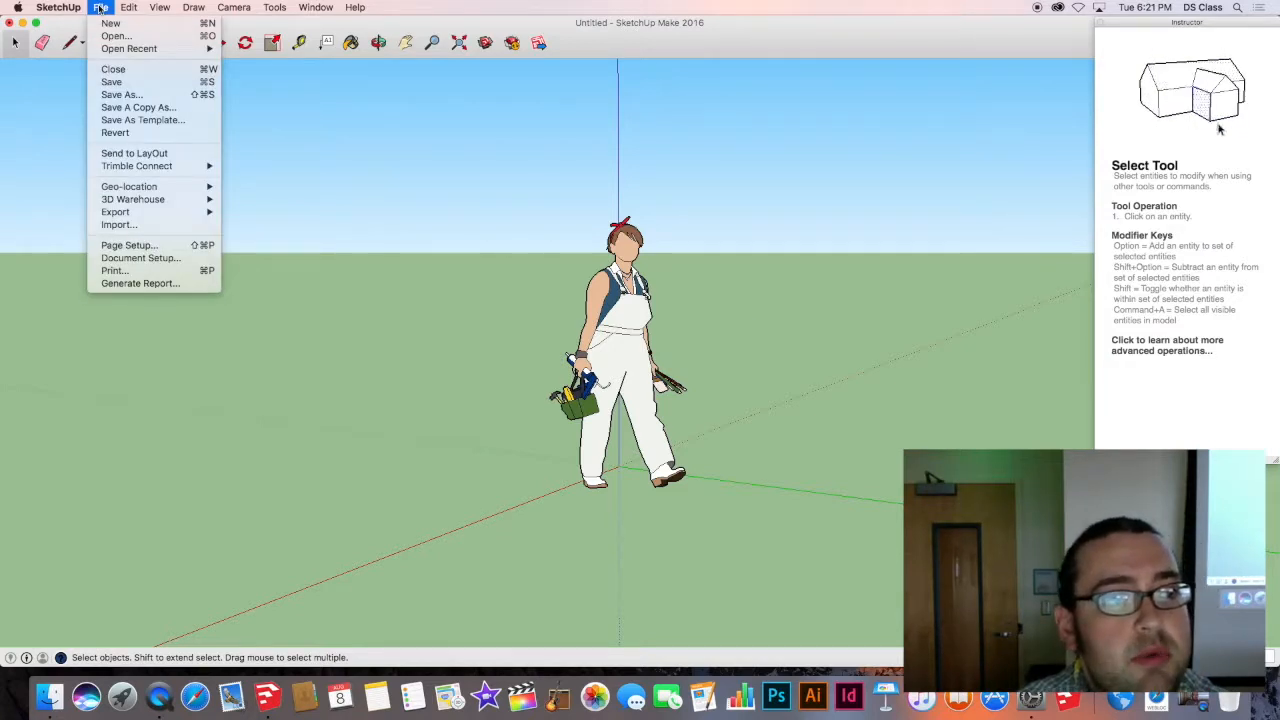
pyautogui.click(141, 226)
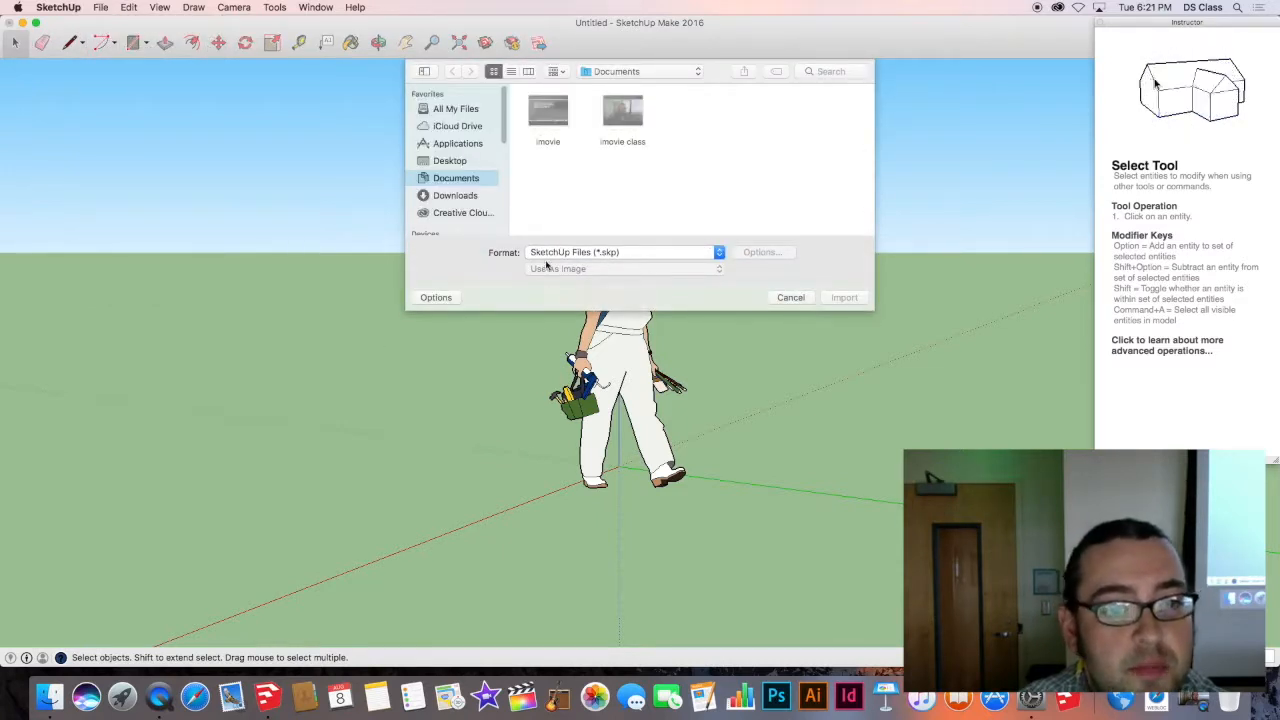
pyautogui.click(572, 262)
pyautogui.click(572, 262)
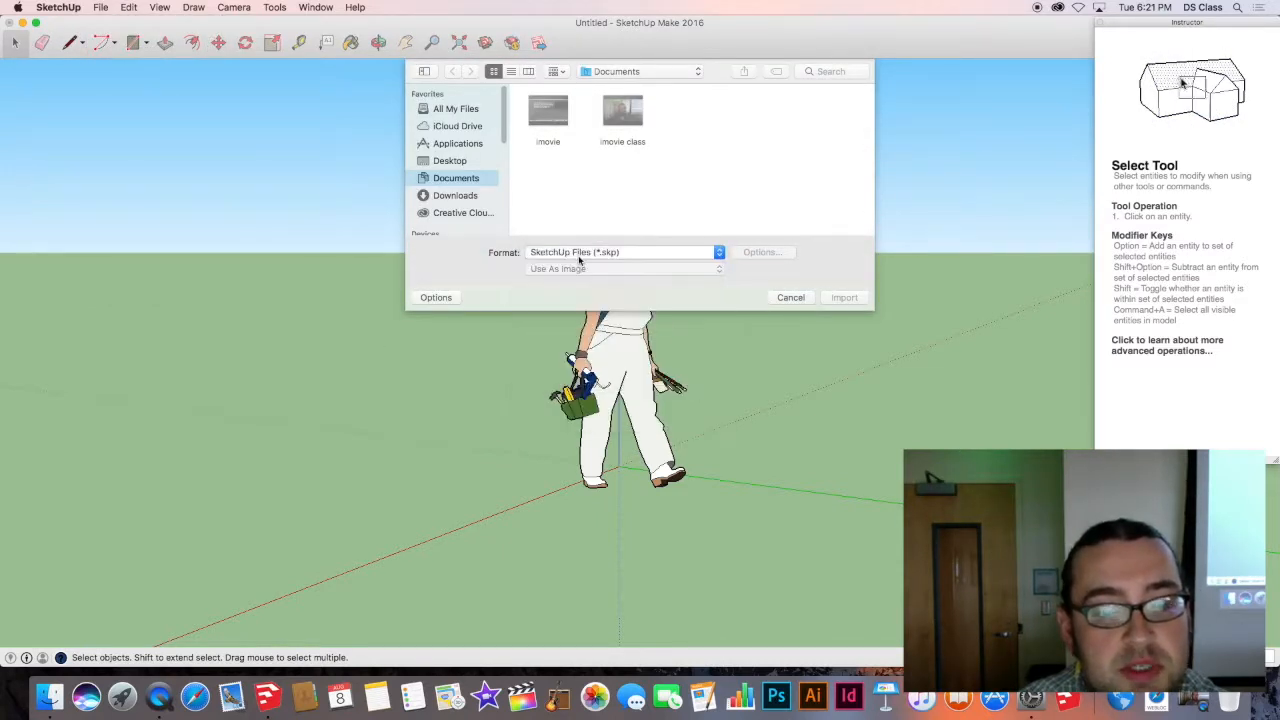
pyautogui.click(574, 263)
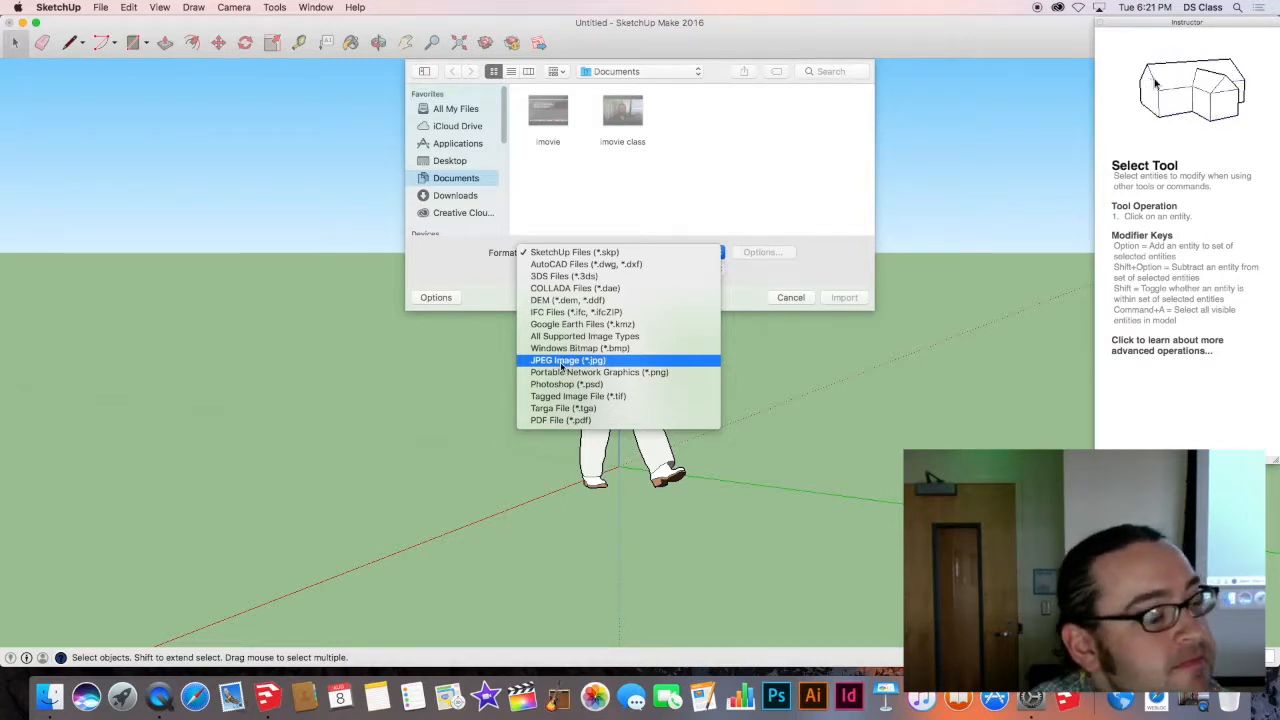
pyautogui.click(453, 163)
pyautogui.click(453, 163)
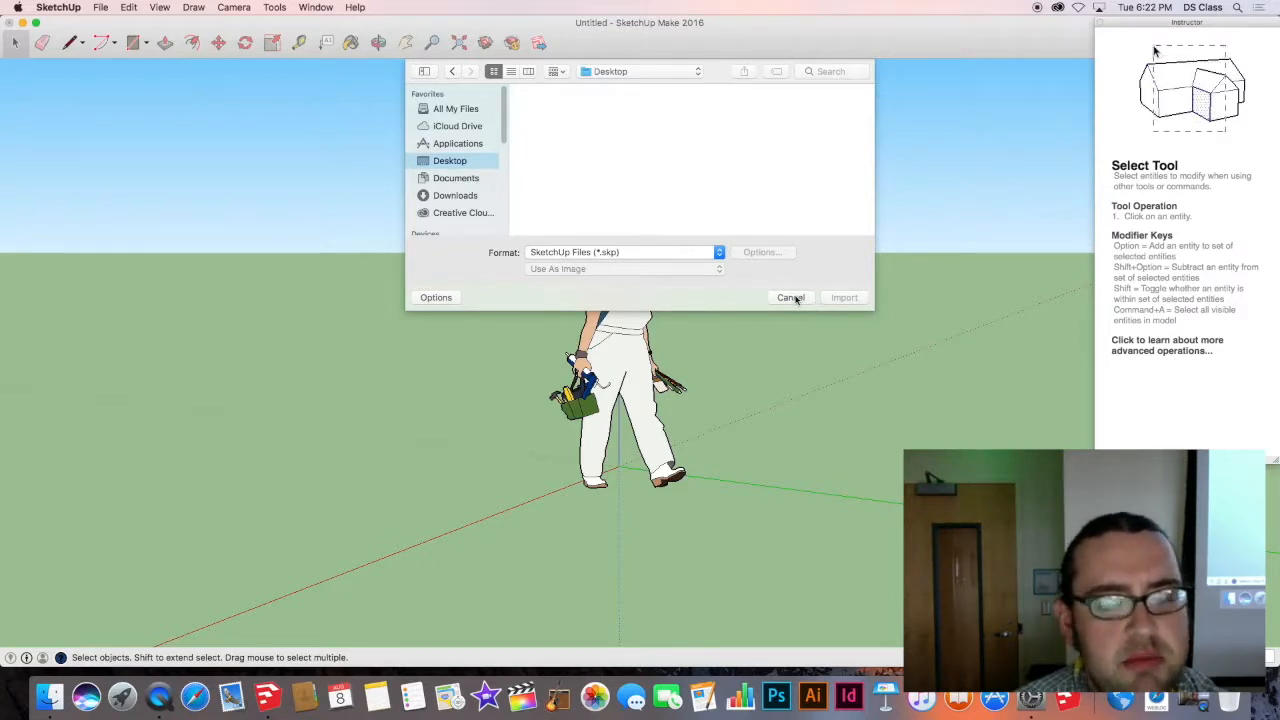
pyautogui.click(790, 297)
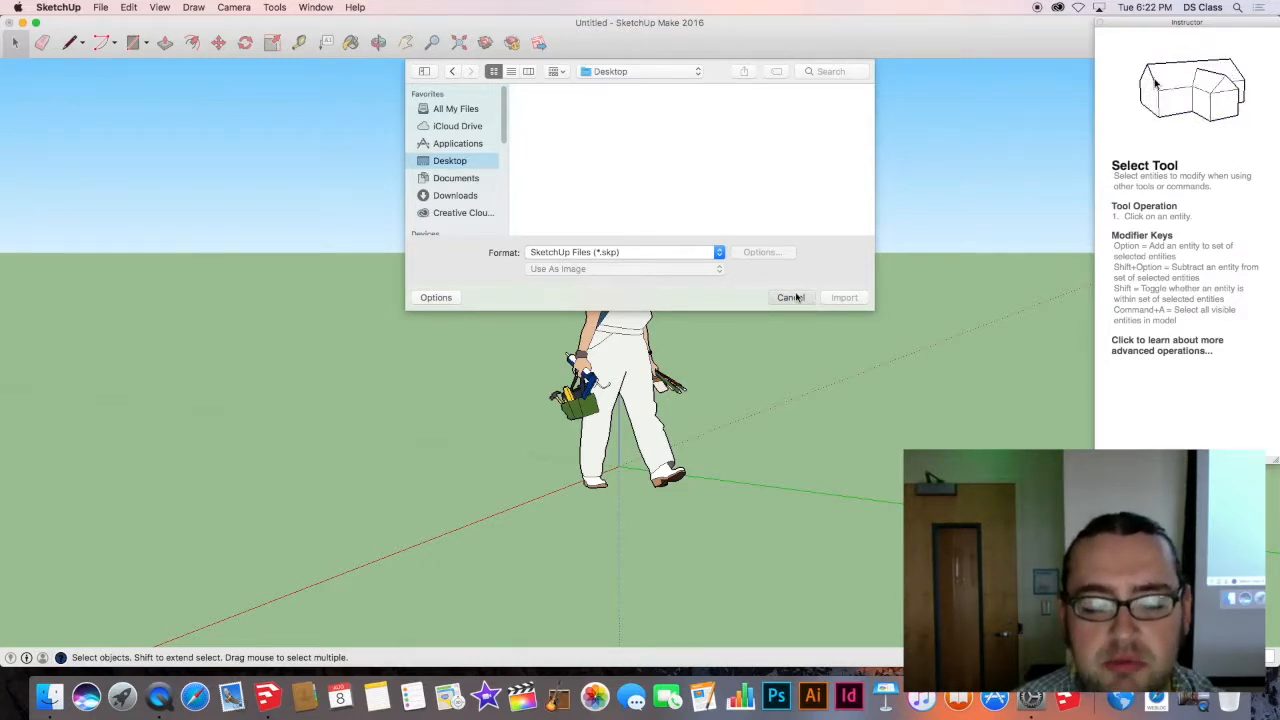
# Orbit around the woman figure and examine it against the axes from near and far.
pyautogui.scroll(-3, 795, 296)
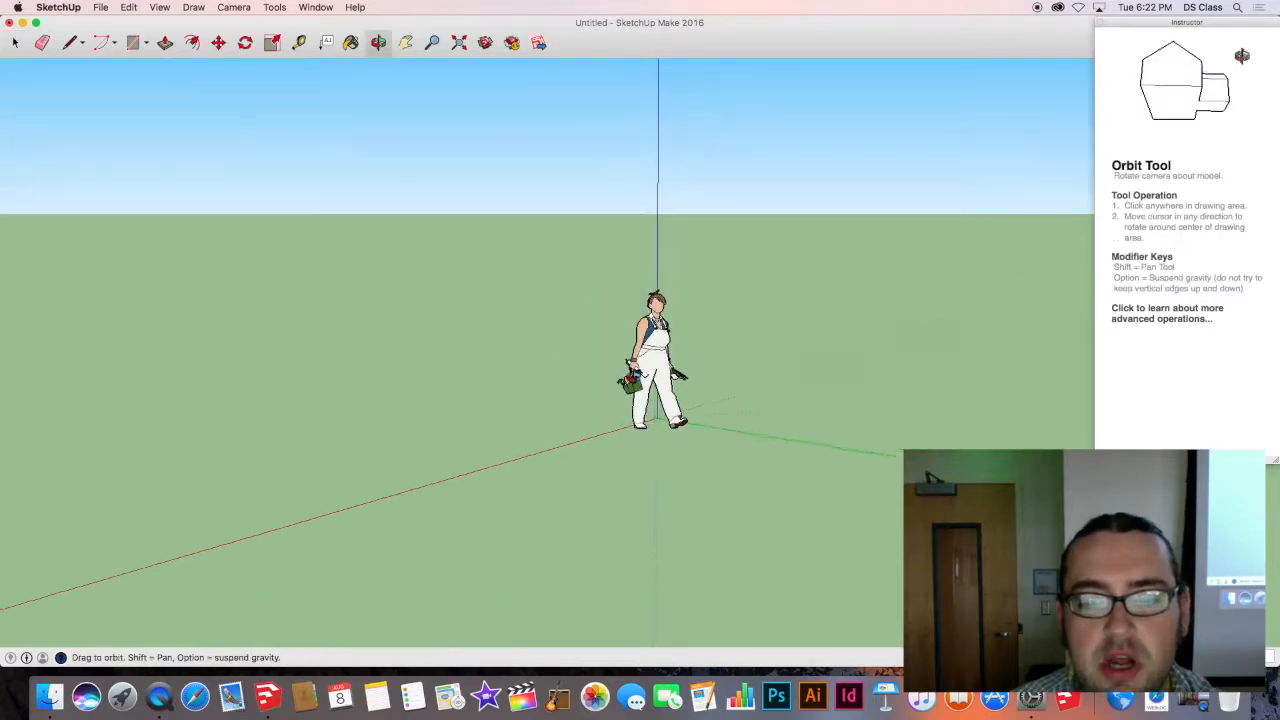
pyautogui.moveTo(795, 296); pyautogui.dragTo(617, 400, button='middle')
pyautogui.scroll(5, 661, 395)
pyautogui.scroll(-4, 661, 395)
pyautogui.scroll(2, 617, 400)
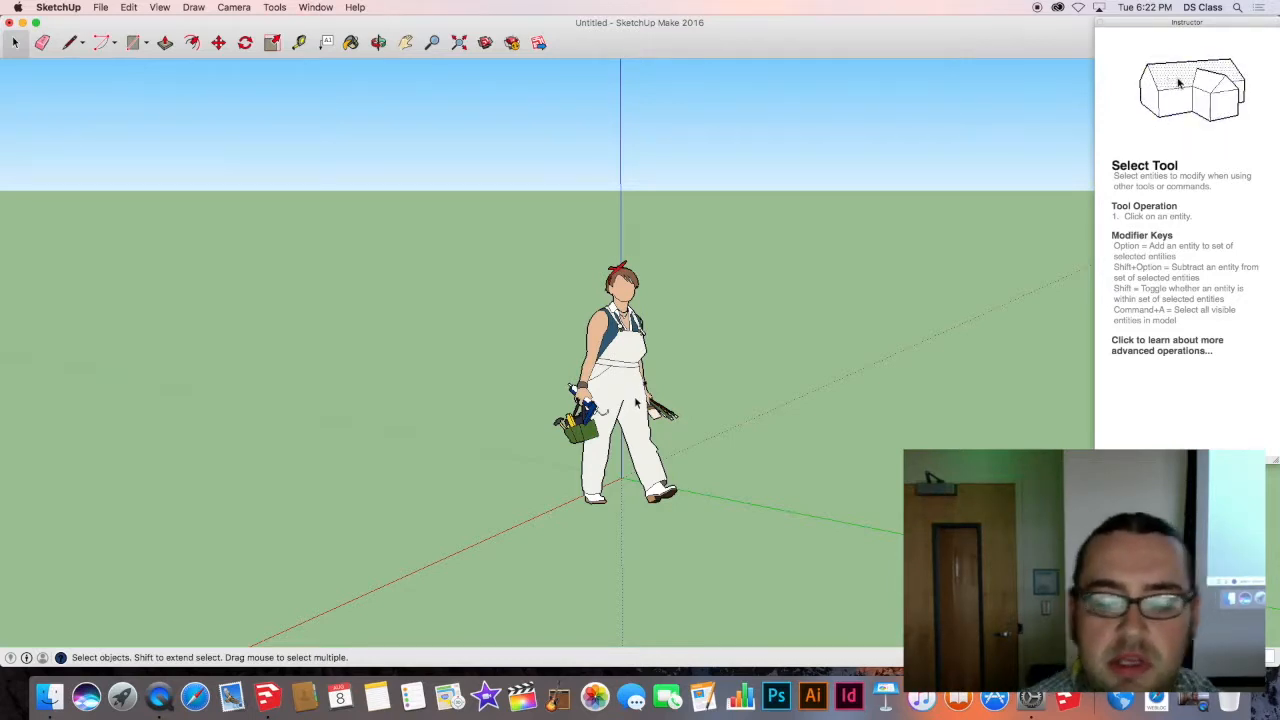
pyautogui.scroll(1, 633, 397)
pyautogui.moveTo(633, 397); pyautogui.dragTo(638, 401, button='middle')
pyautogui.scroll(2, 638, 401)
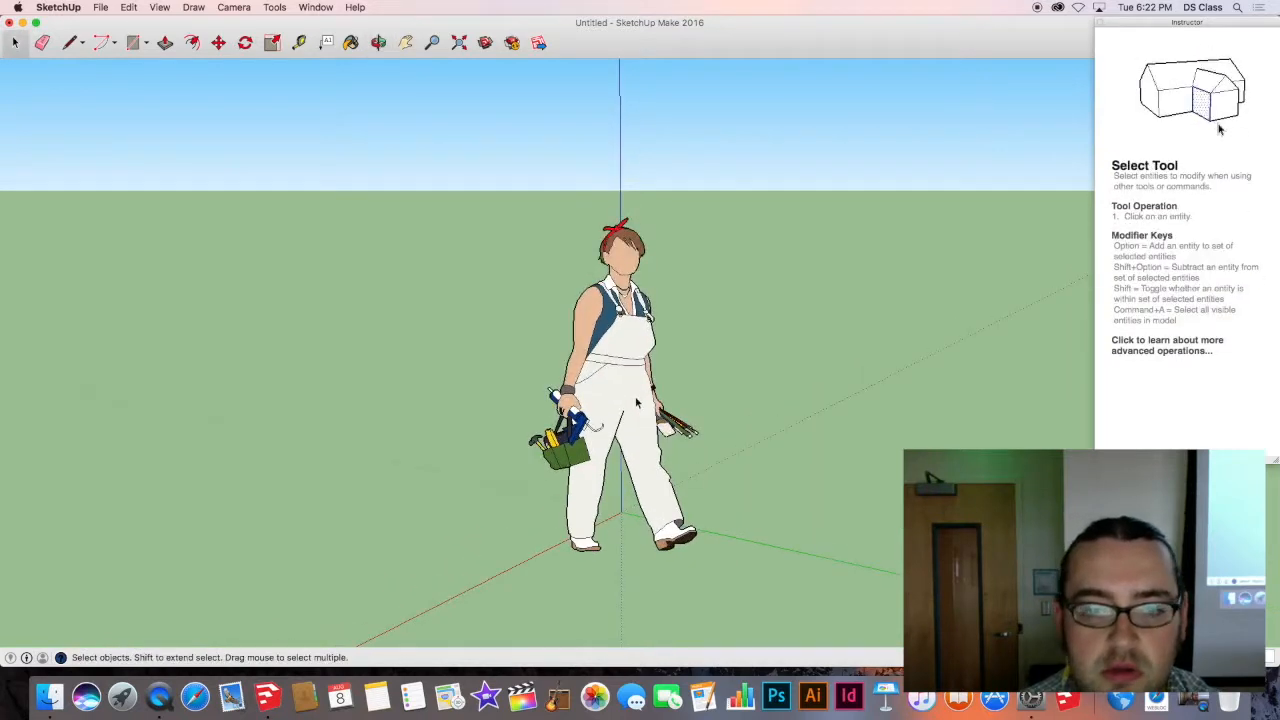
pyautogui.scroll(-4, 638, 401)
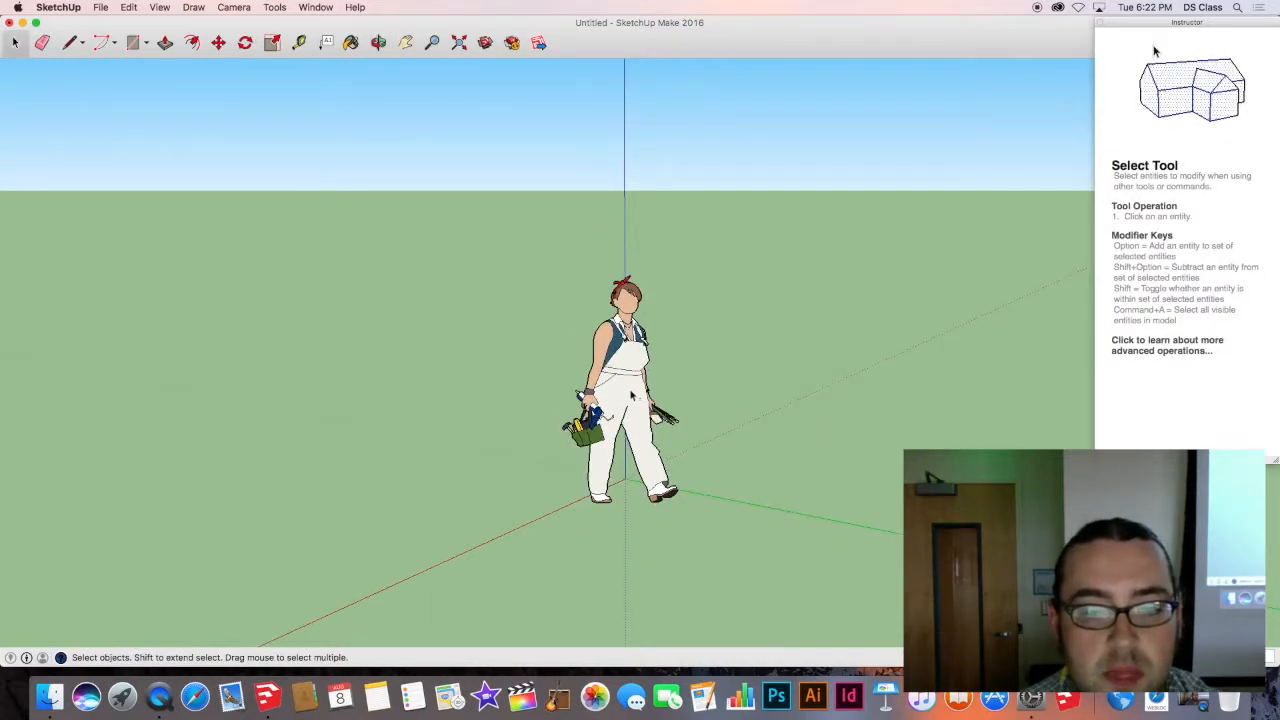
pyautogui.moveTo(627, 390); pyautogui.dragTo(652, 358, button='middle')
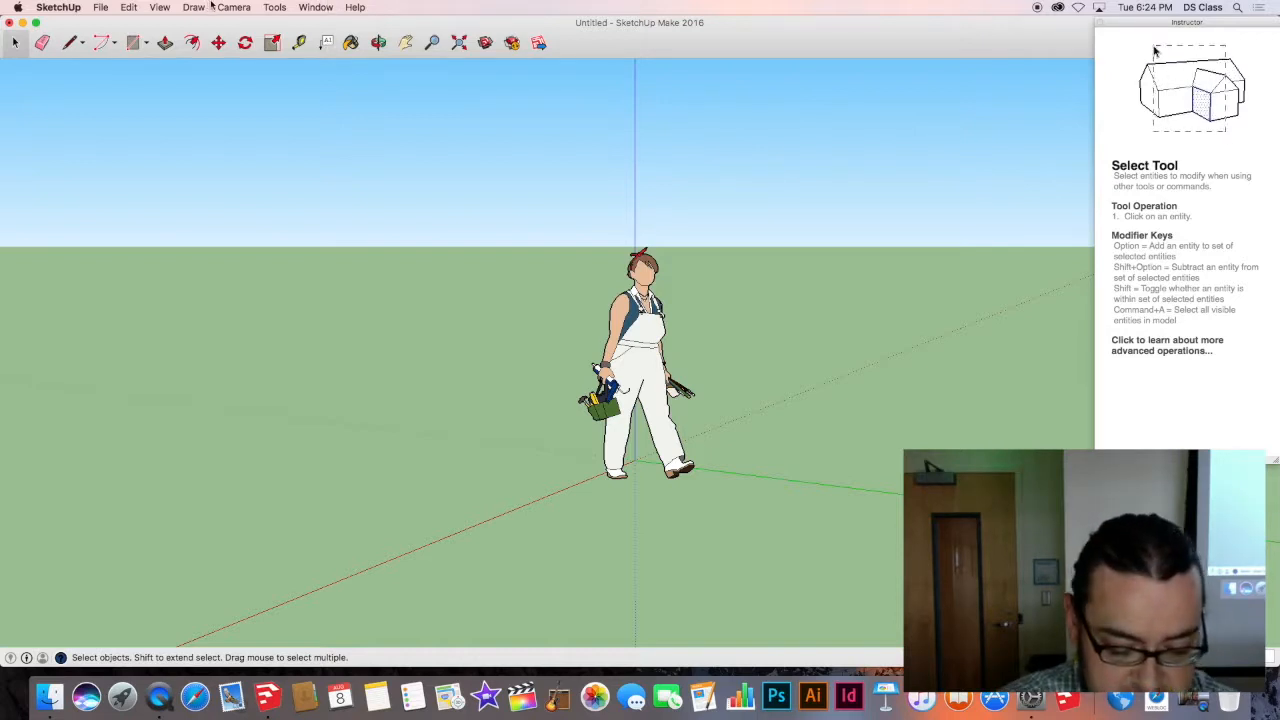
# Show the Large Tool Set palette and place it along the outer edge of the drawing area.
pyautogui.click(160, 7)
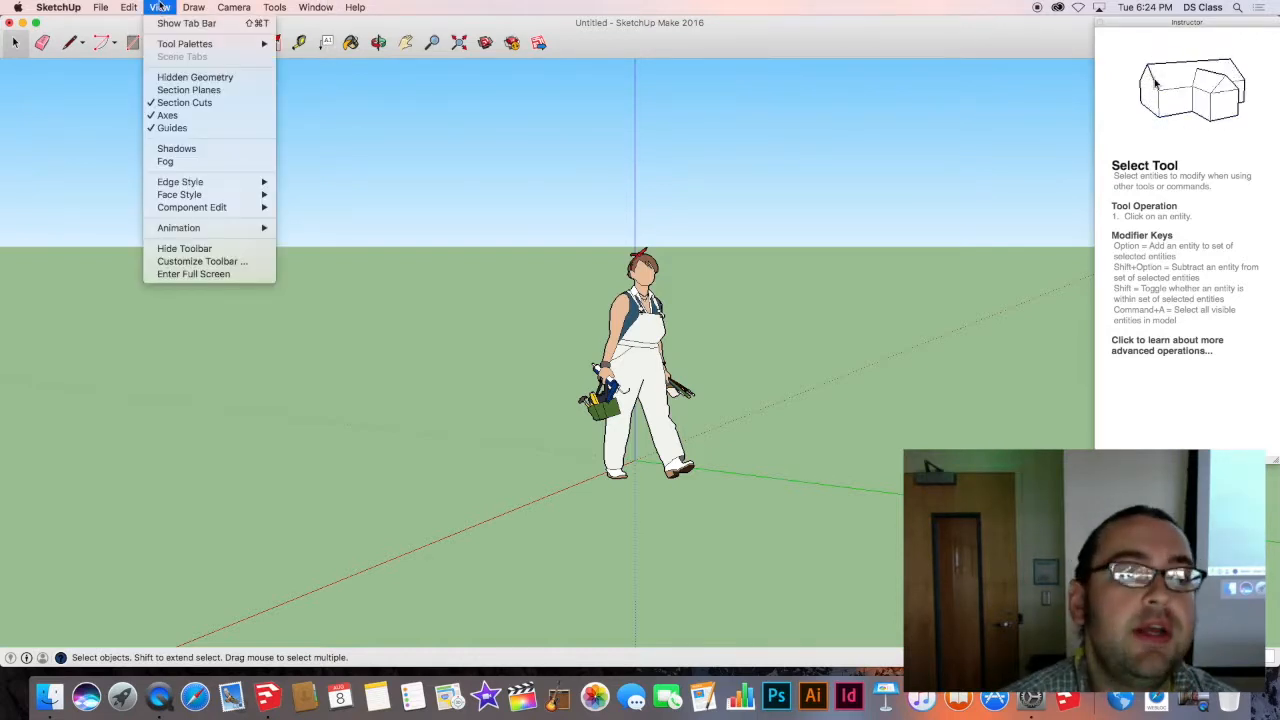
pyautogui.moveTo(234, 50)
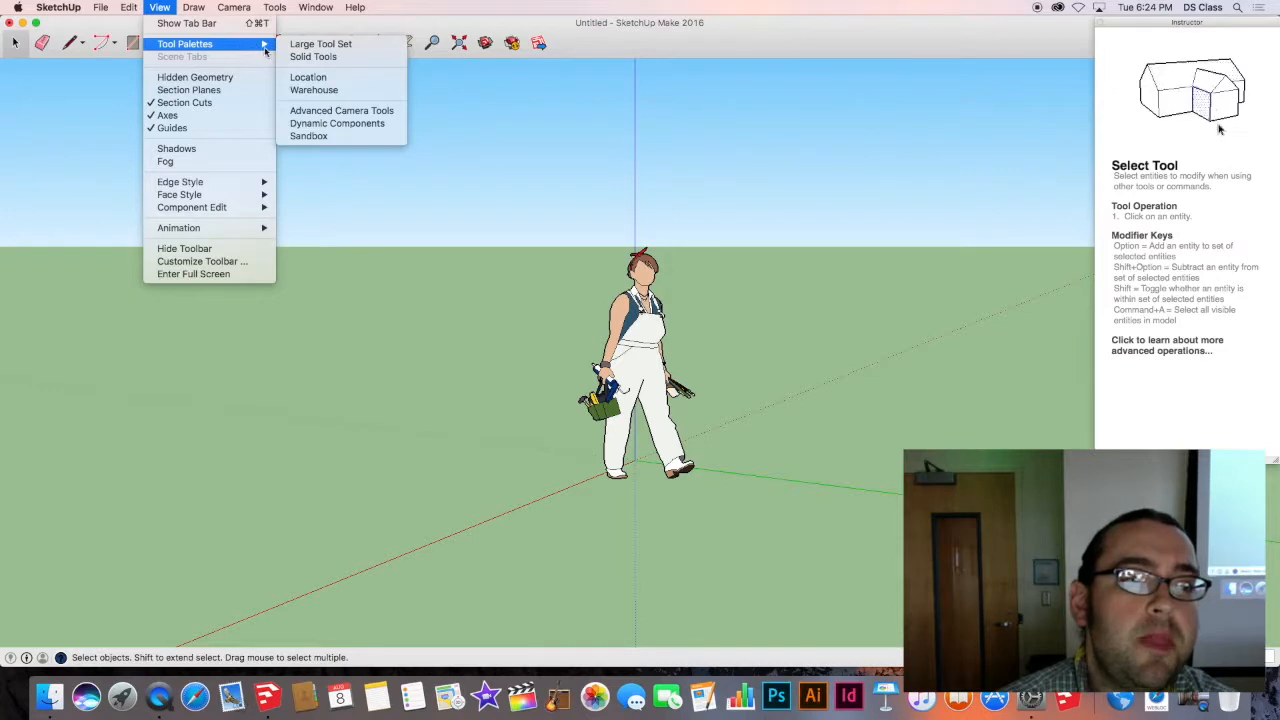
pyautogui.click(329, 48)
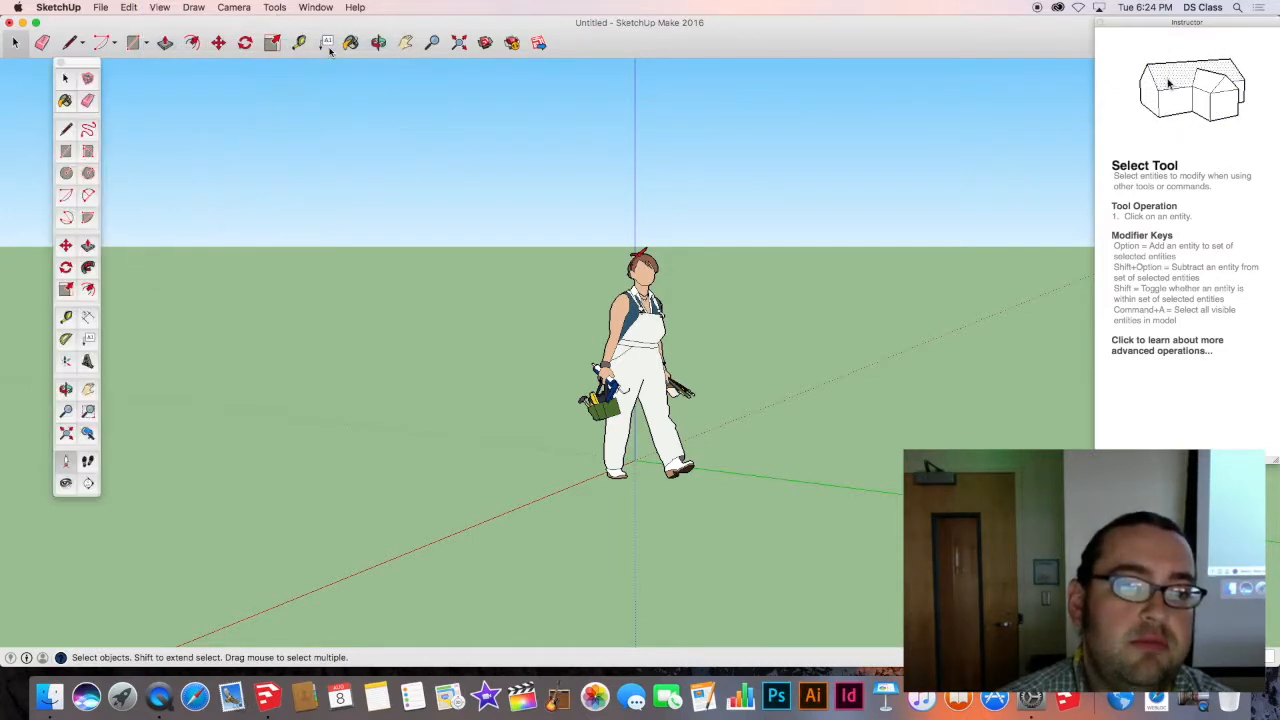
pyautogui.moveTo(76, 68); pyautogui.dragTo(38, 93)
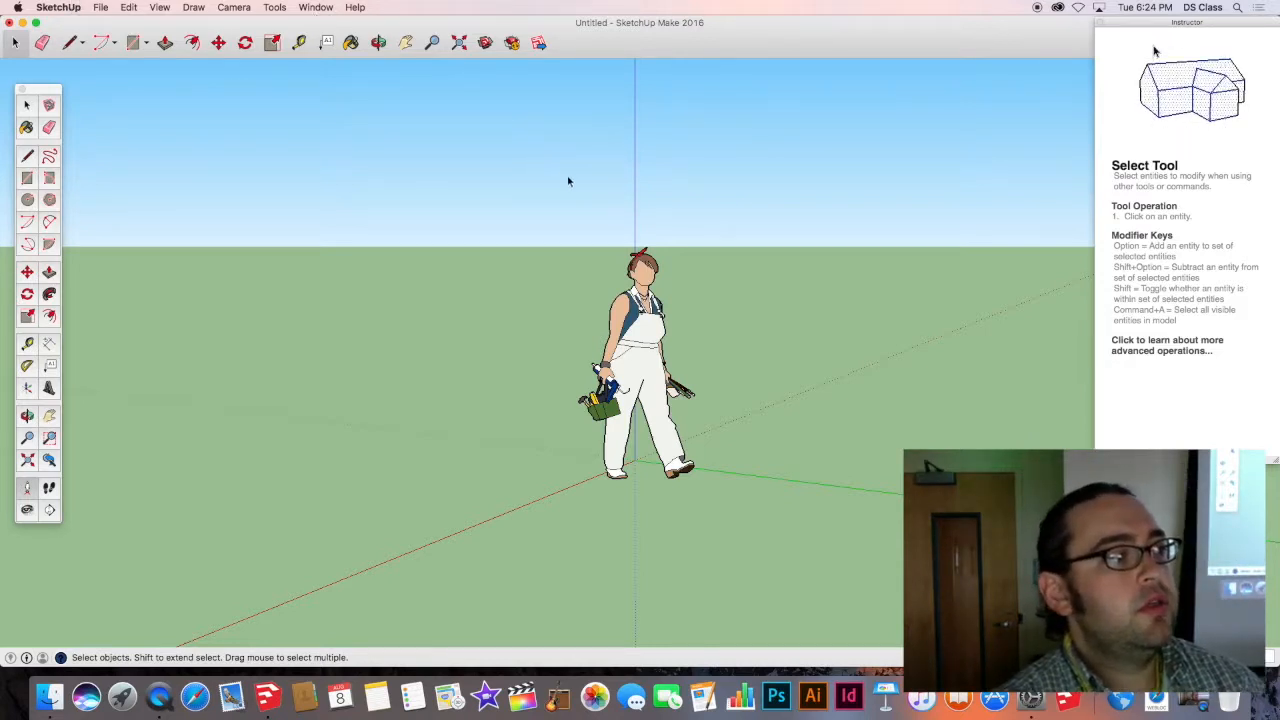
# Open the Components window and place it beside the Instructor window so its component list is fully accessible.
pyautogui.moveTo(568, 181); pyautogui.dragTo(490, 270, button='middle')
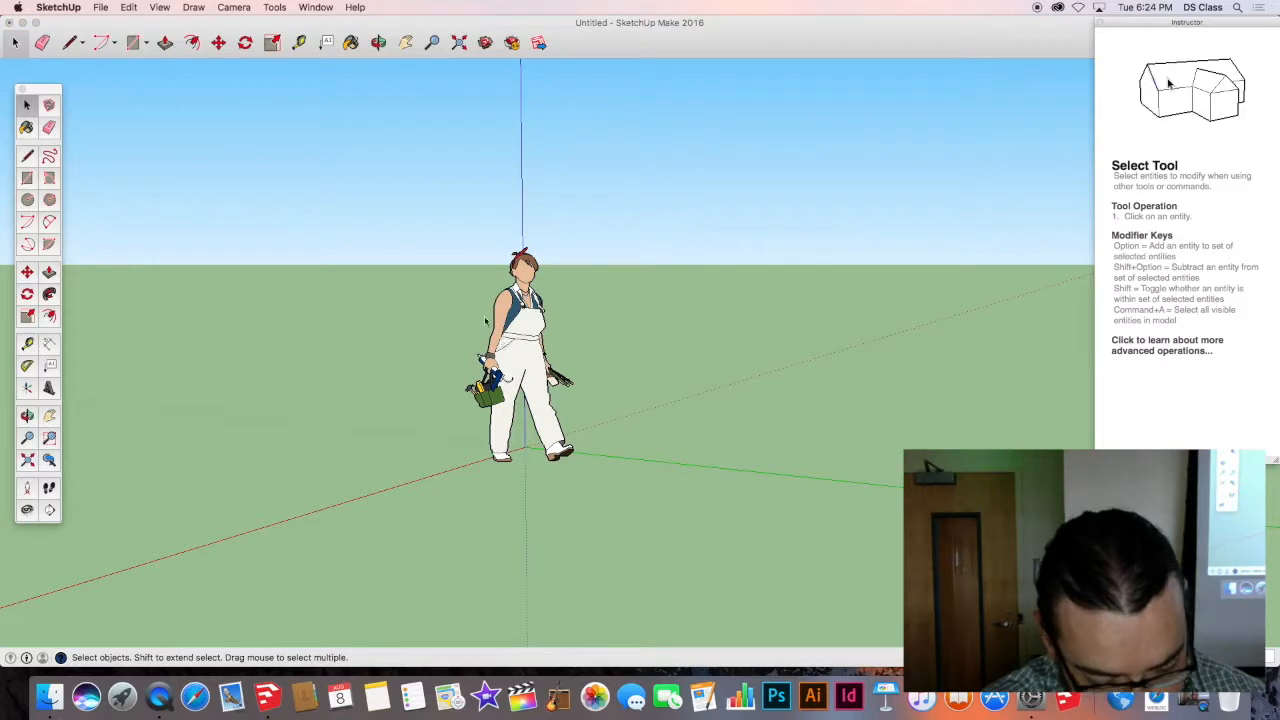
pyautogui.click(313, 7)
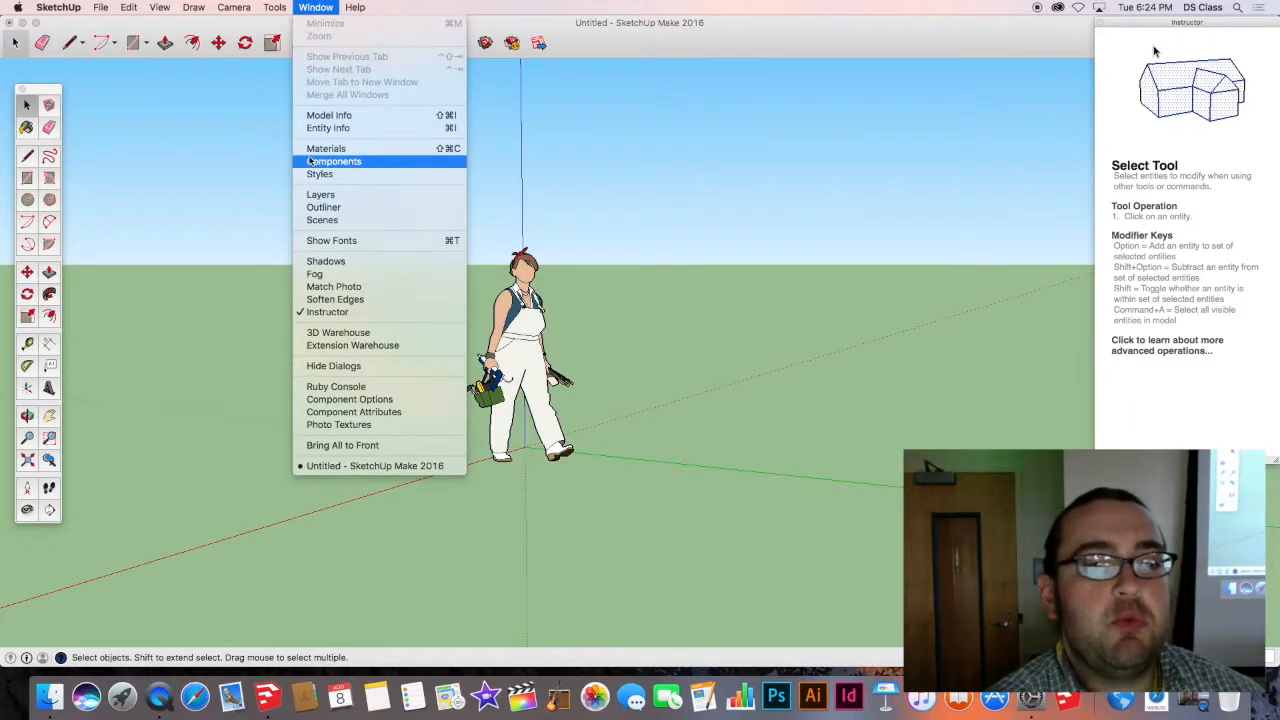
pyautogui.click(354, 164)
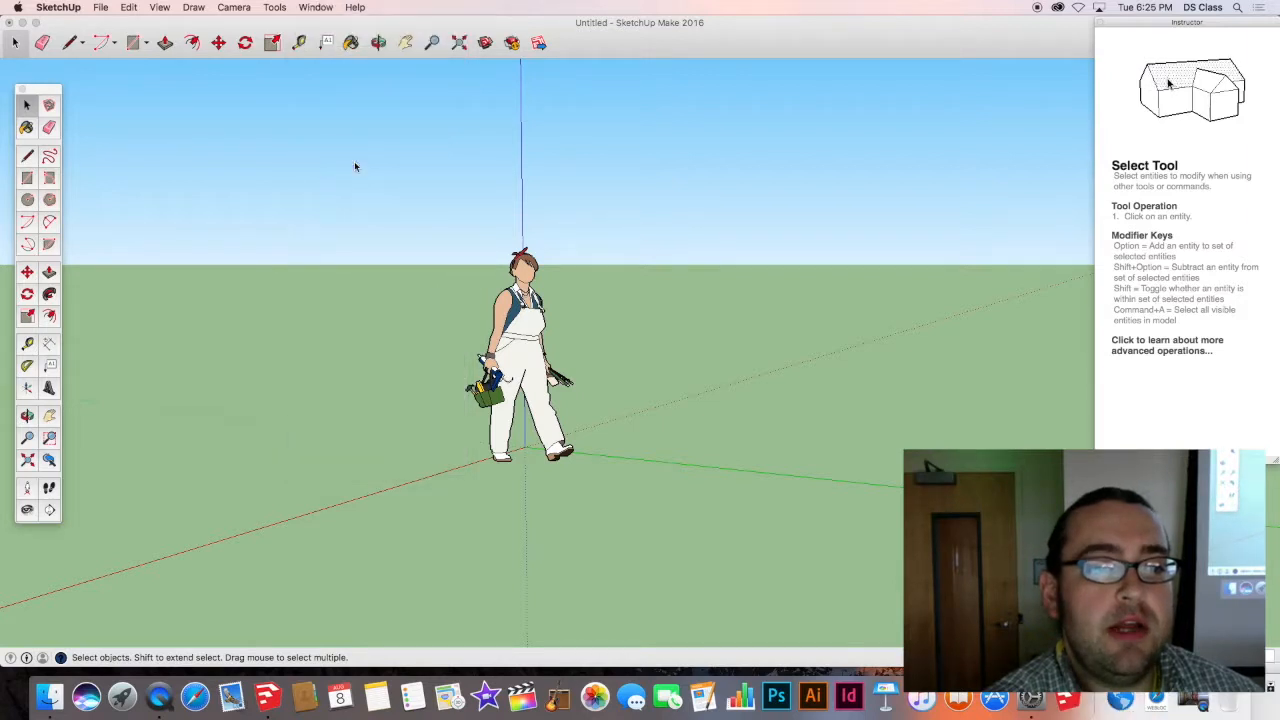
pyautogui.scroll(-2, 819, 332)
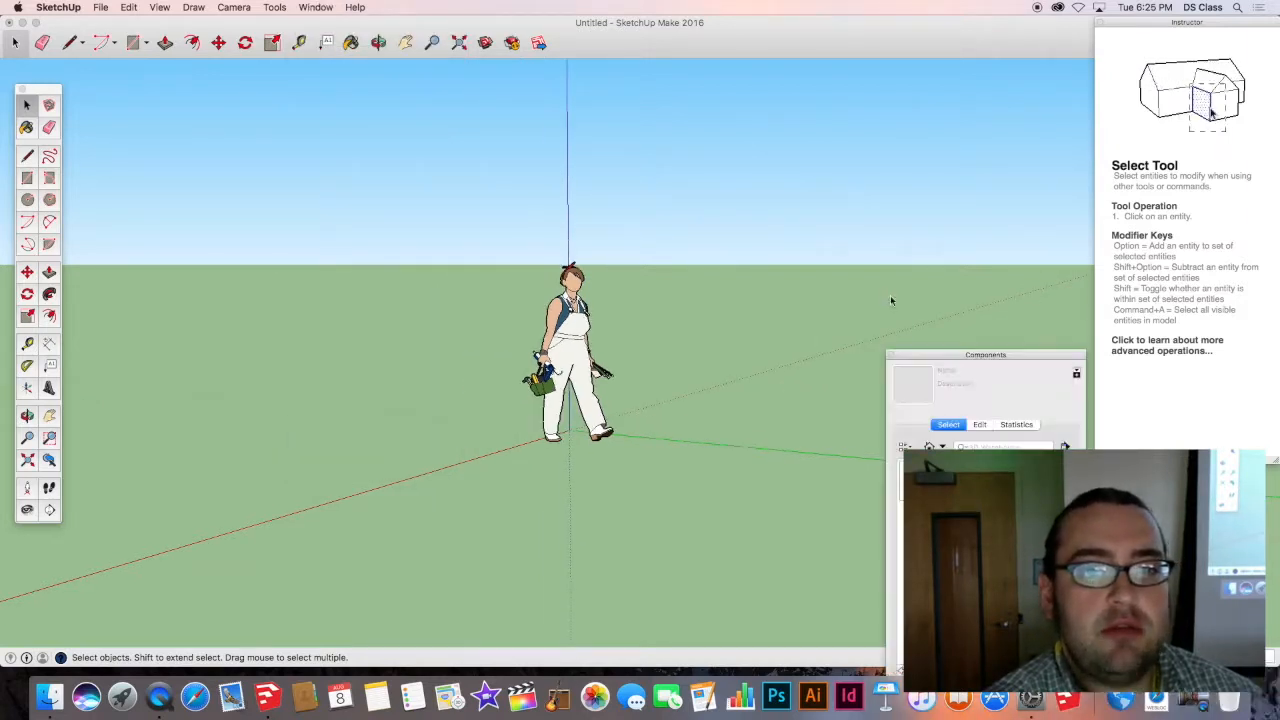
pyautogui.moveTo(935, 362); pyautogui.dragTo(940, 134)
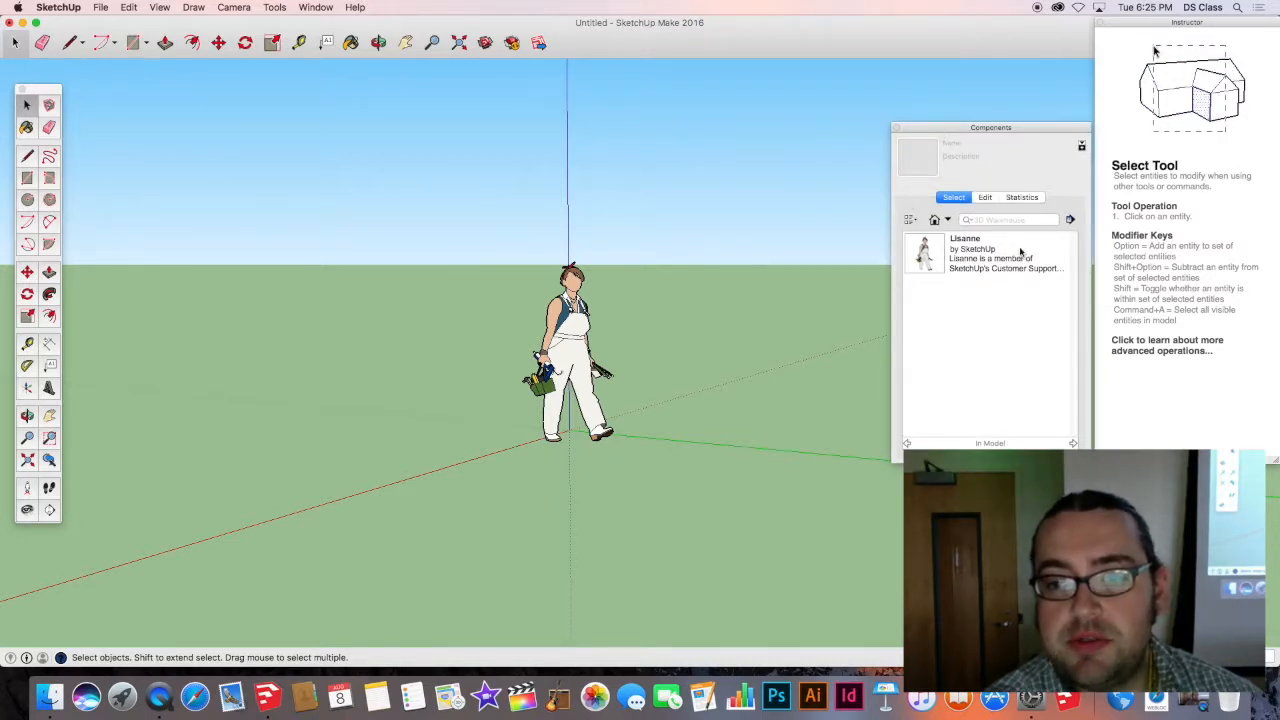
# Explode the woman figure component into separate faces and edges.
pyautogui.click(575, 345)
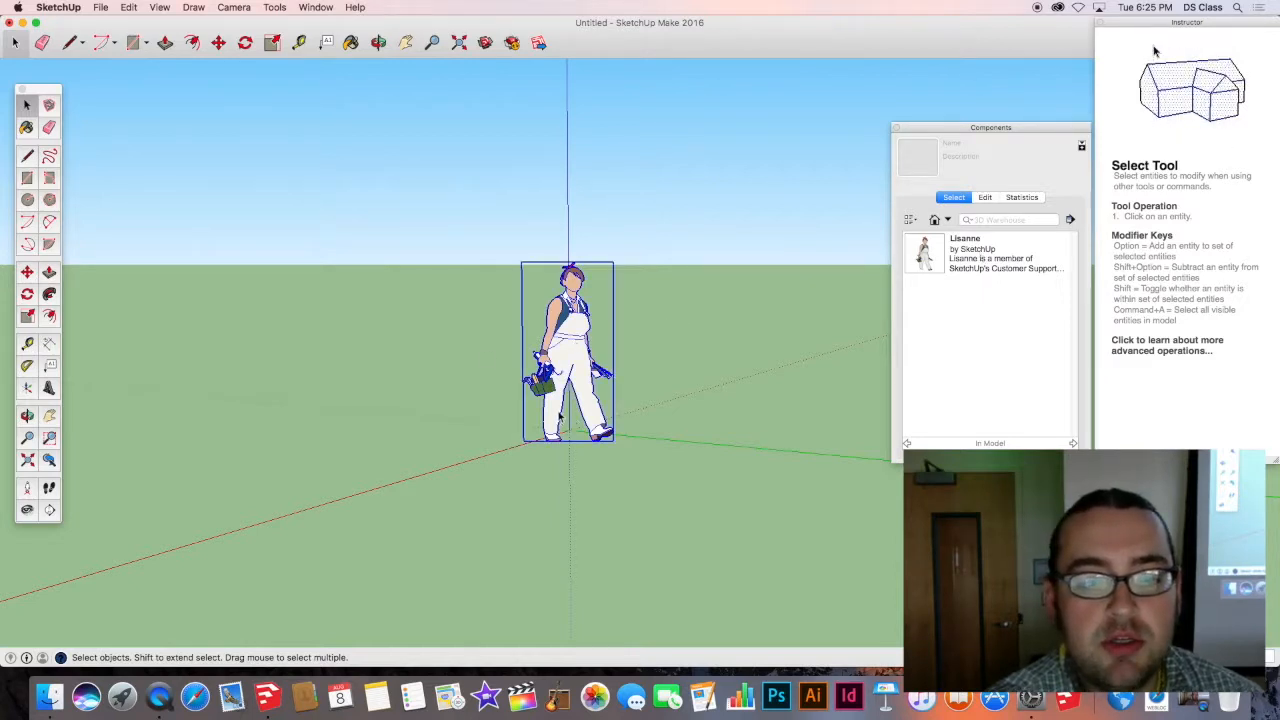
pyautogui.scroll(3, 573, 374)
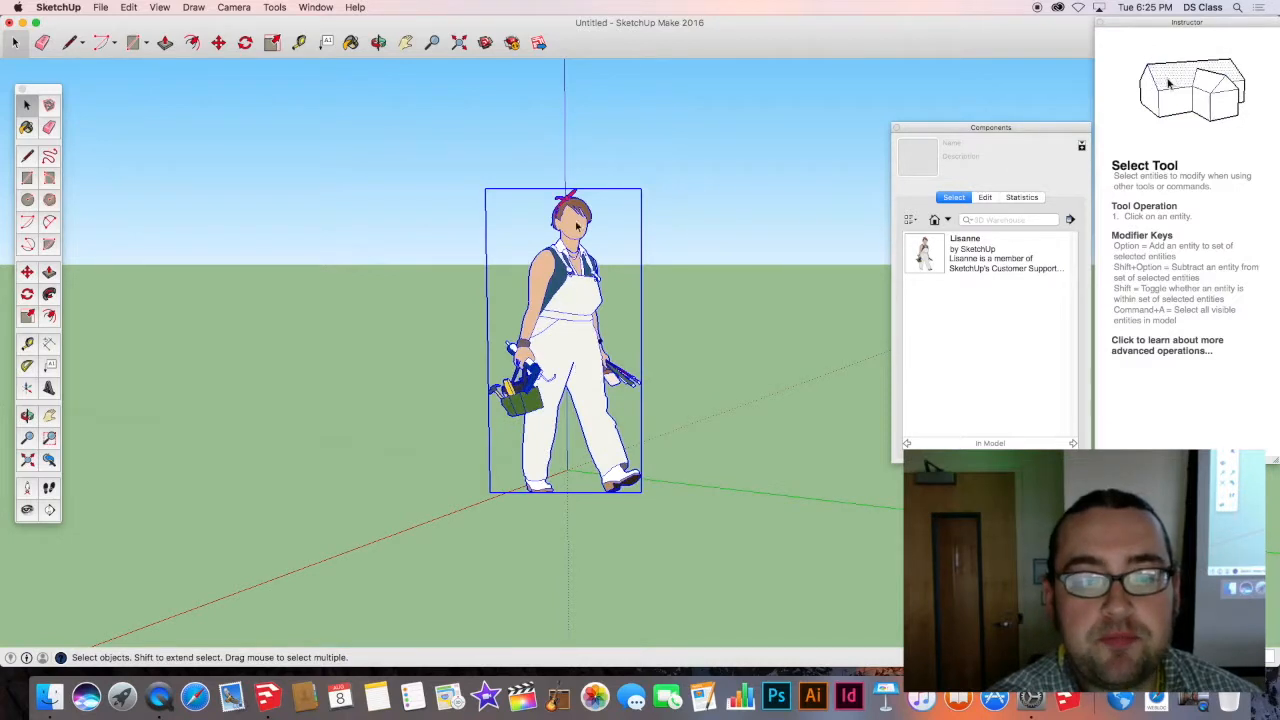
pyautogui.rightClick(571, 276)
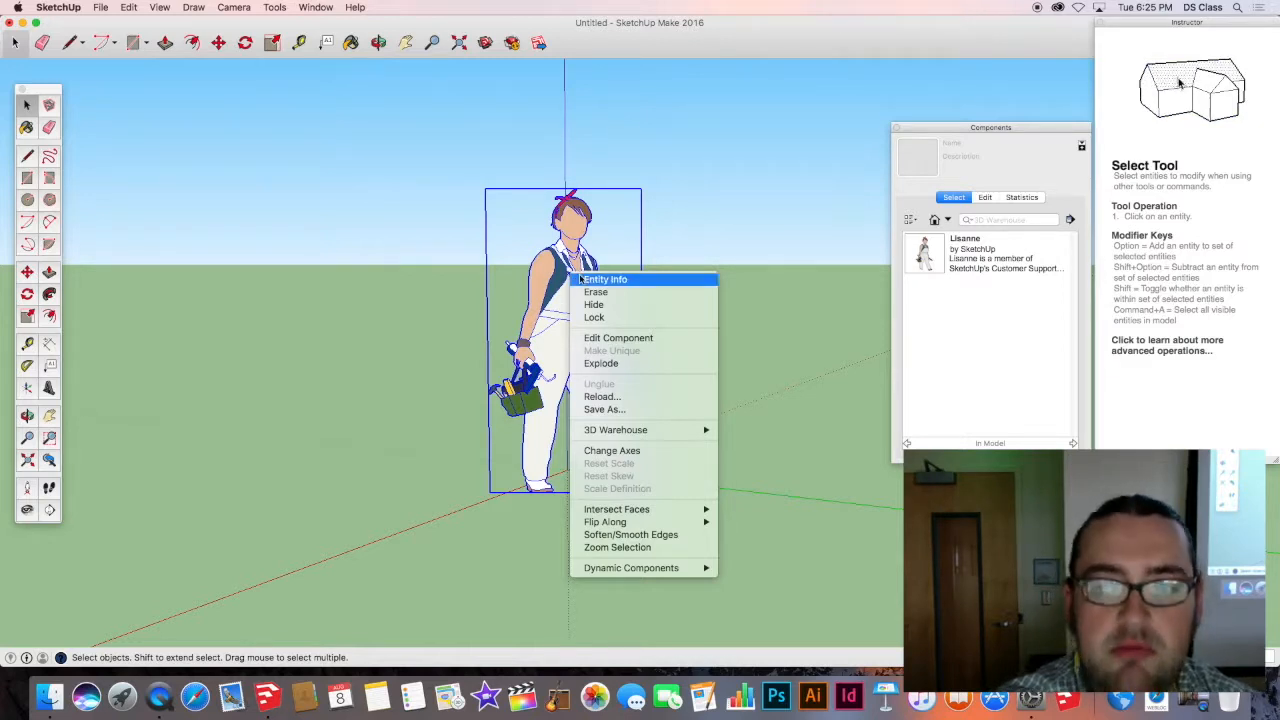
pyautogui.click(603, 366)
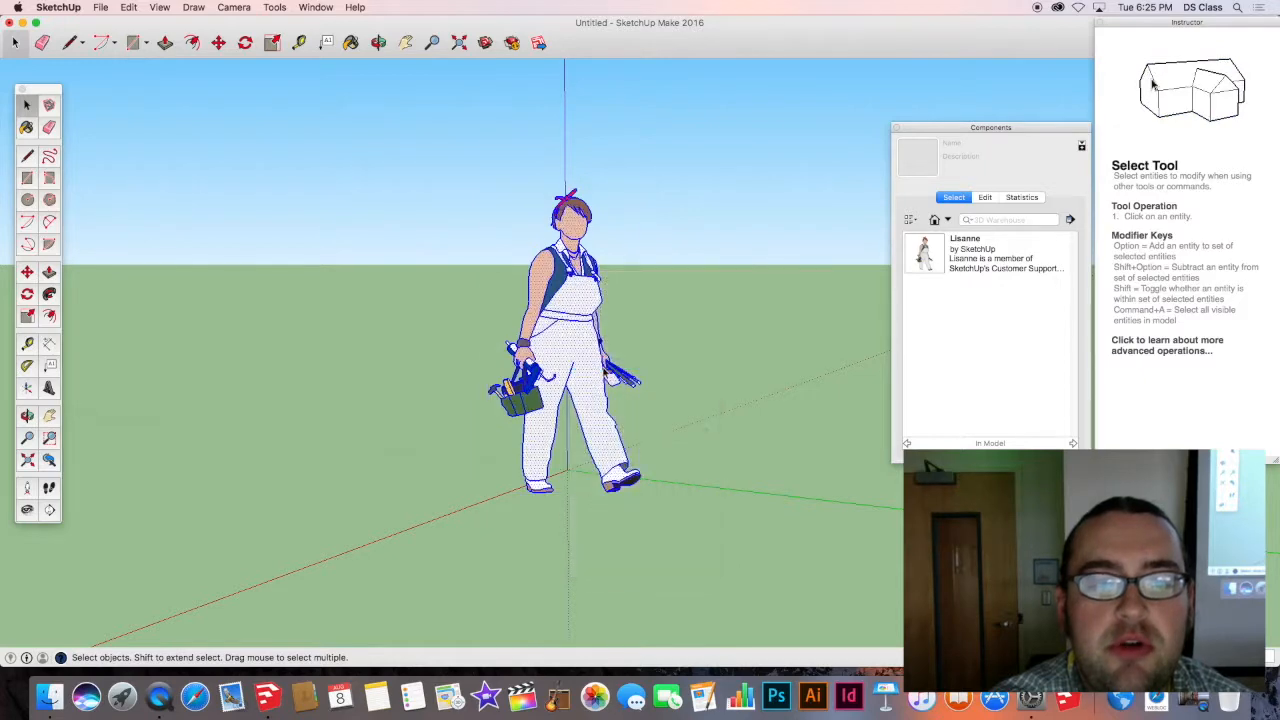
# Clear the selection and examine the exploded figure's individual faces, including the trousers, overall-strap buckle and arm.
pyautogui.click(624, 326)
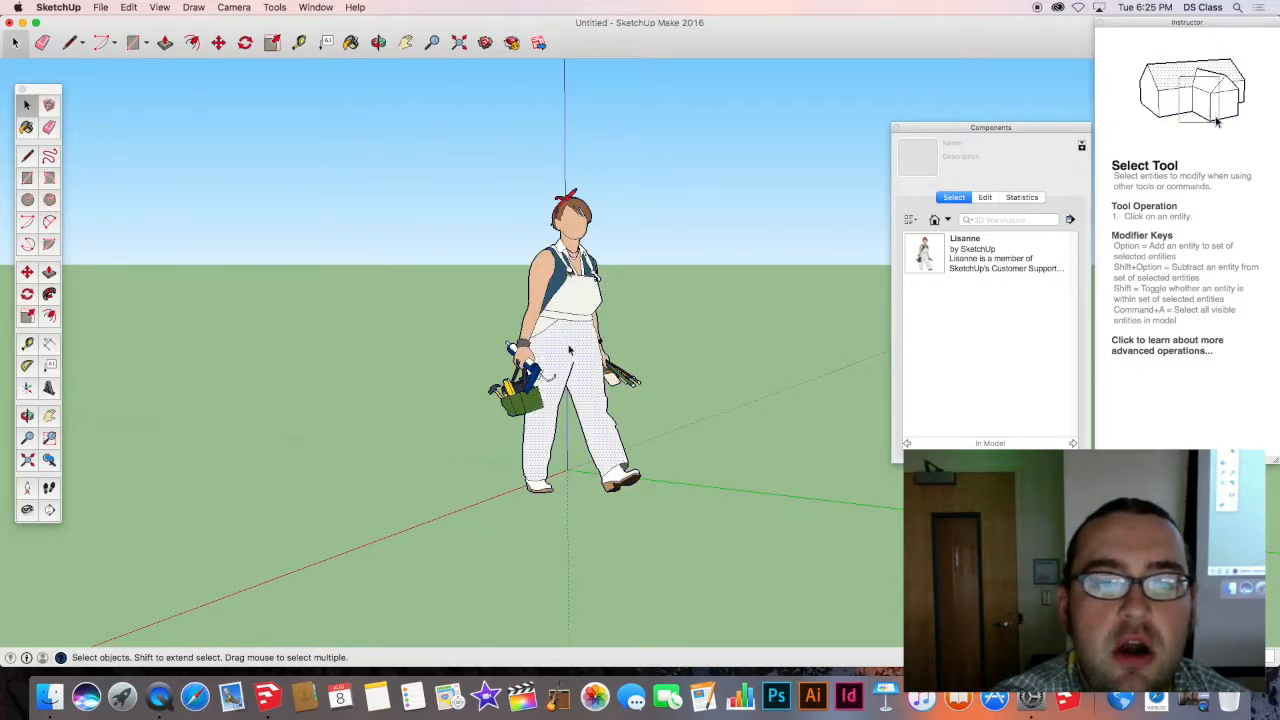
pyautogui.scroll(5, 569, 349)
pyautogui.moveTo(569, 349); pyautogui.dragTo(573, 262, button='middle')
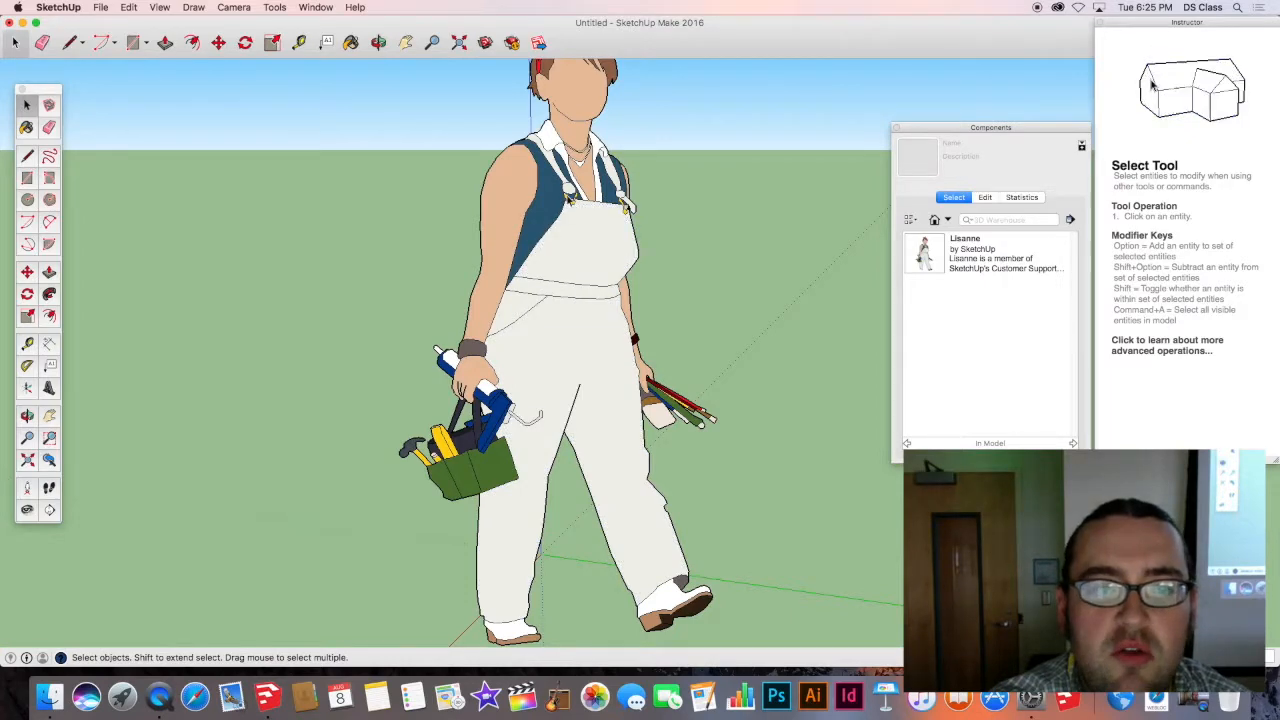
pyautogui.scroll(10, 573, 207)
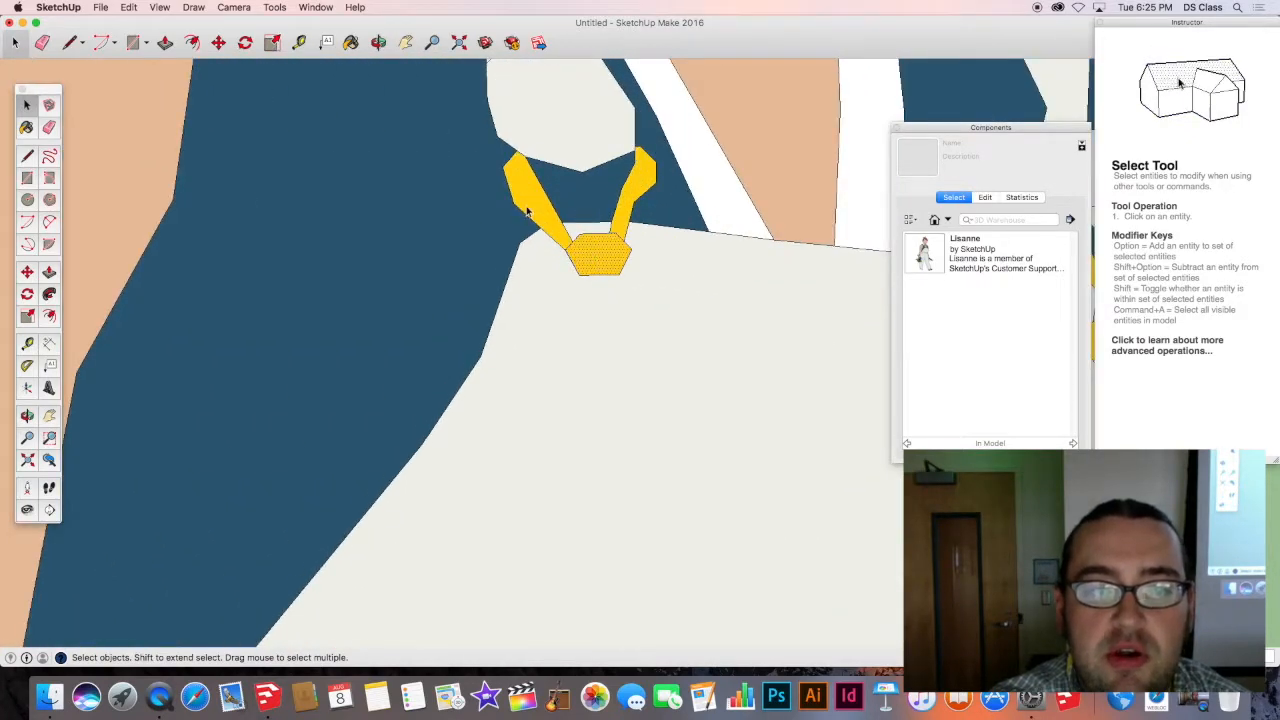
pyautogui.scroll(-10, 636, 210)
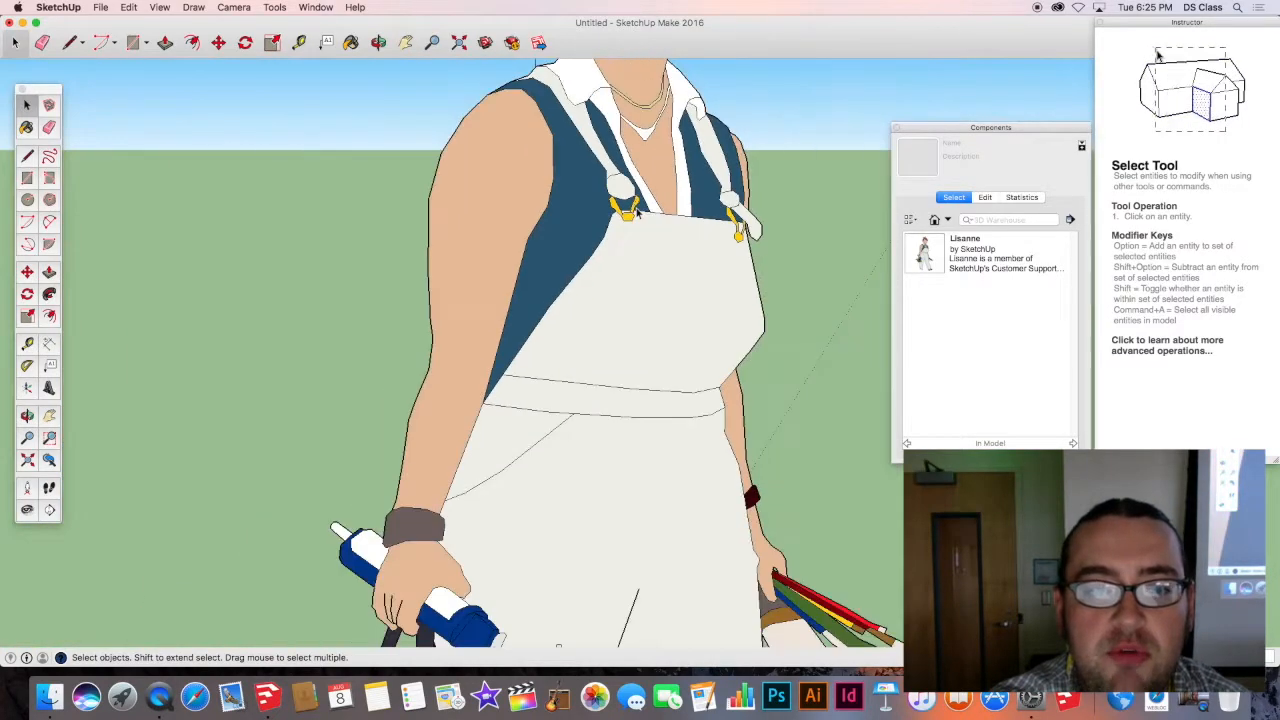
pyautogui.scroll(-5, 637, 212)
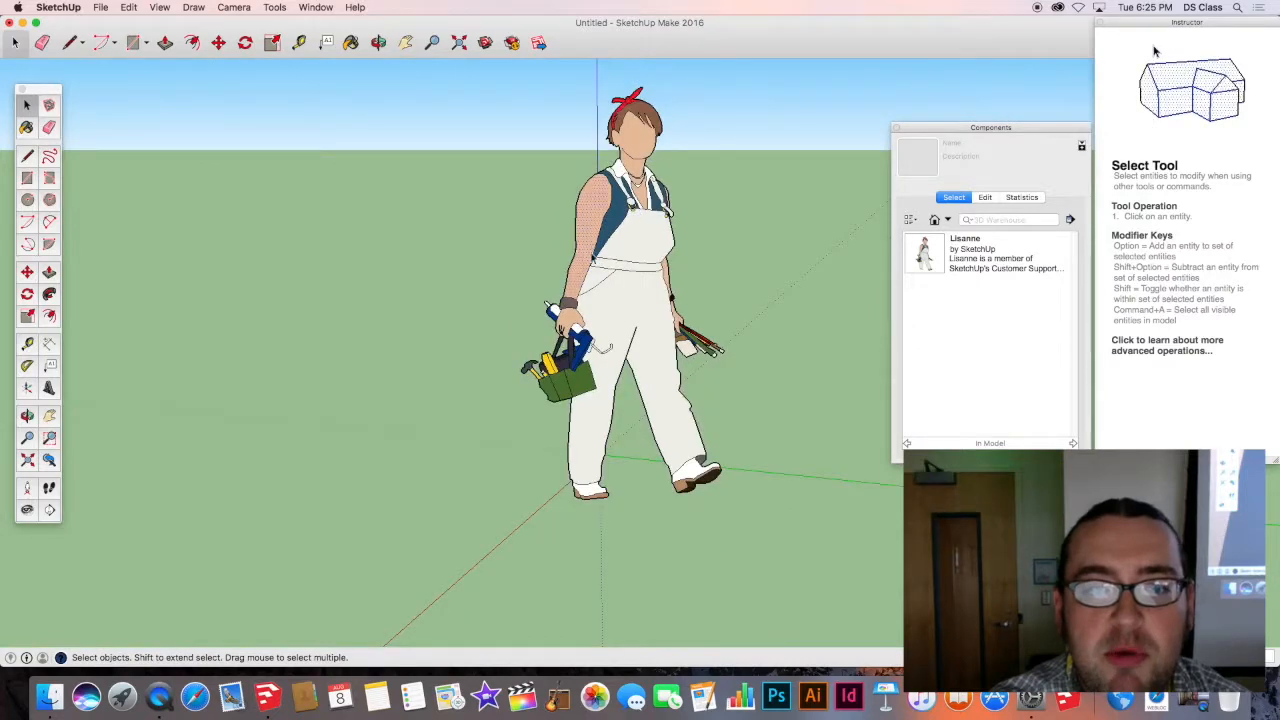
# Examine the exploded woman figure from several viewing angles around the model origin.
pyautogui.moveTo(593, 258); pyautogui.dragTo(1109, 320, button='middle')
pyautogui.moveTo(592, 295); pyautogui.dragTo(458, 296, button='middle')
pyautogui.moveTo(790, 303); pyautogui.dragTo(226, 294, button='middle')
pyautogui.moveTo(611, 326); pyautogui.dragTo(988, 342, button='middle')
pyautogui.moveTo(500, 335); pyautogui.dragTo(589, 397, button='middle')
pyautogui.scroll(-5, 855, 404)
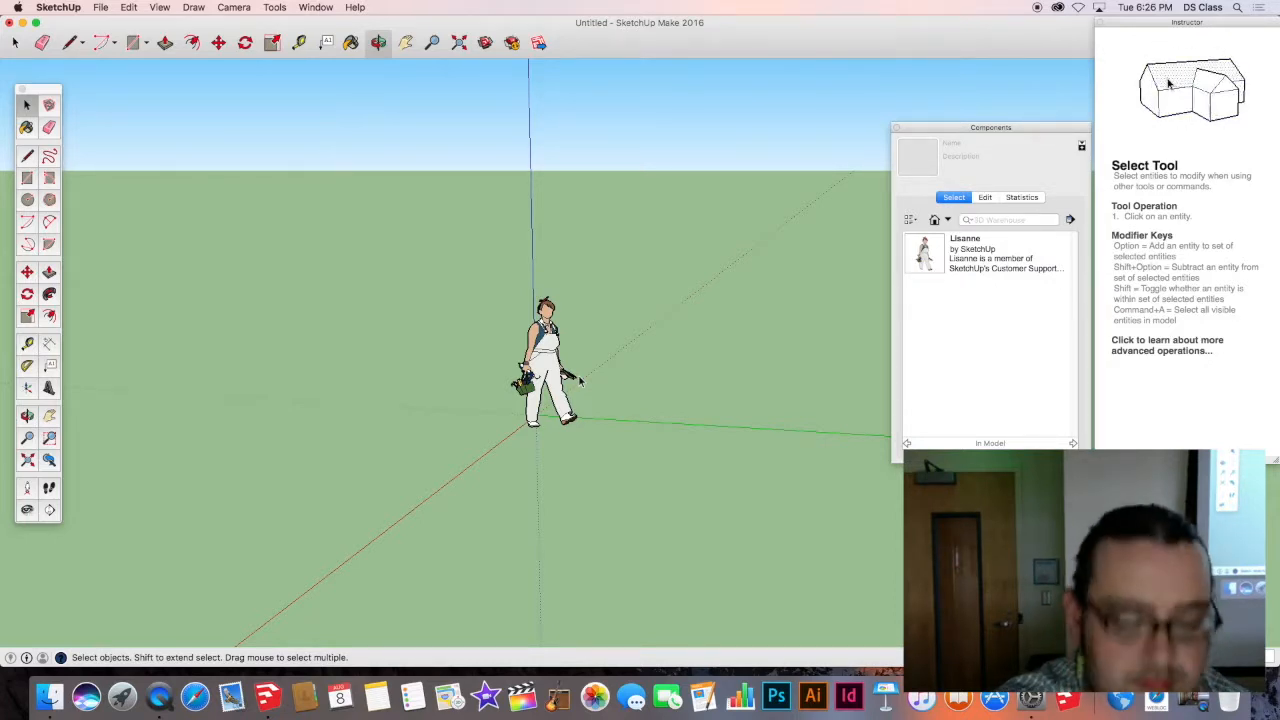
pyautogui.moveTo(570, 380)
pyautogui.mouseDown(button='middle')
pyautogui.moveTo(540, 366)
pyautogui.moveTo(560, 370)
pyautogui.mouseUp(button='middle')
pyautogui.click(546, 370)
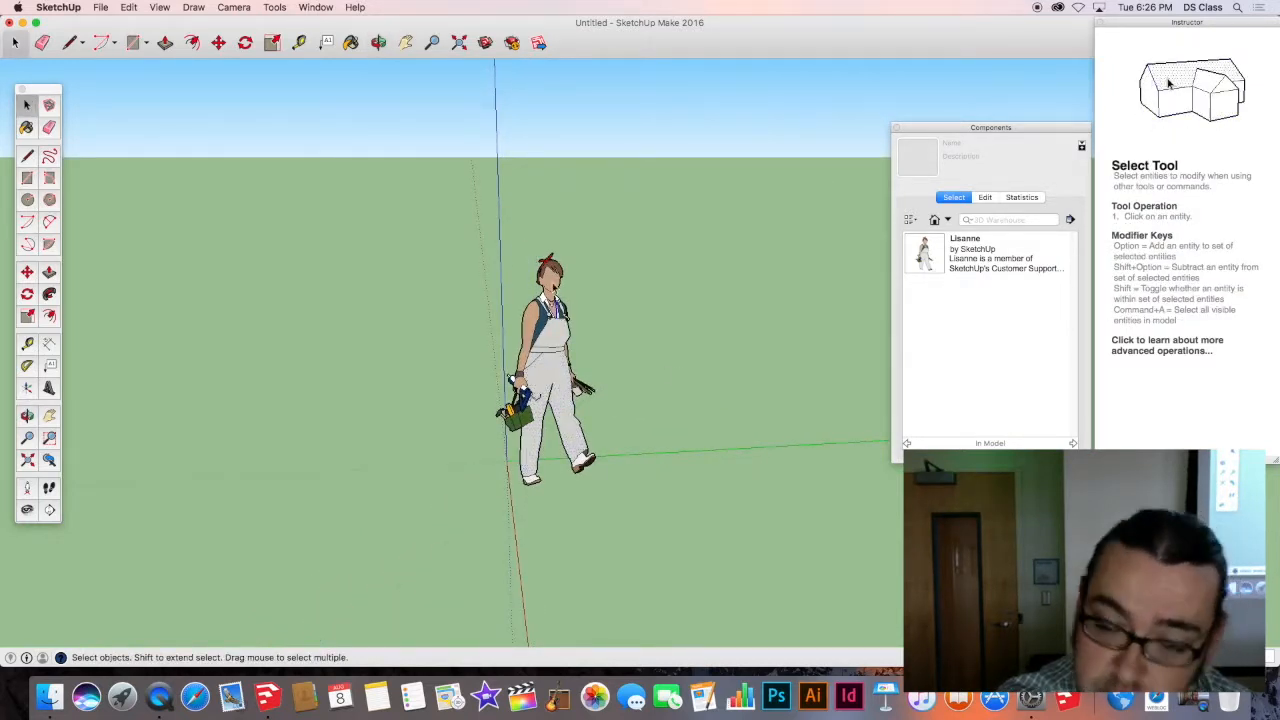
# Select the exploded figure's face-and-neck surface, review its available operations and clear the selection.
pyautogui.scroll(5, 550, 288)
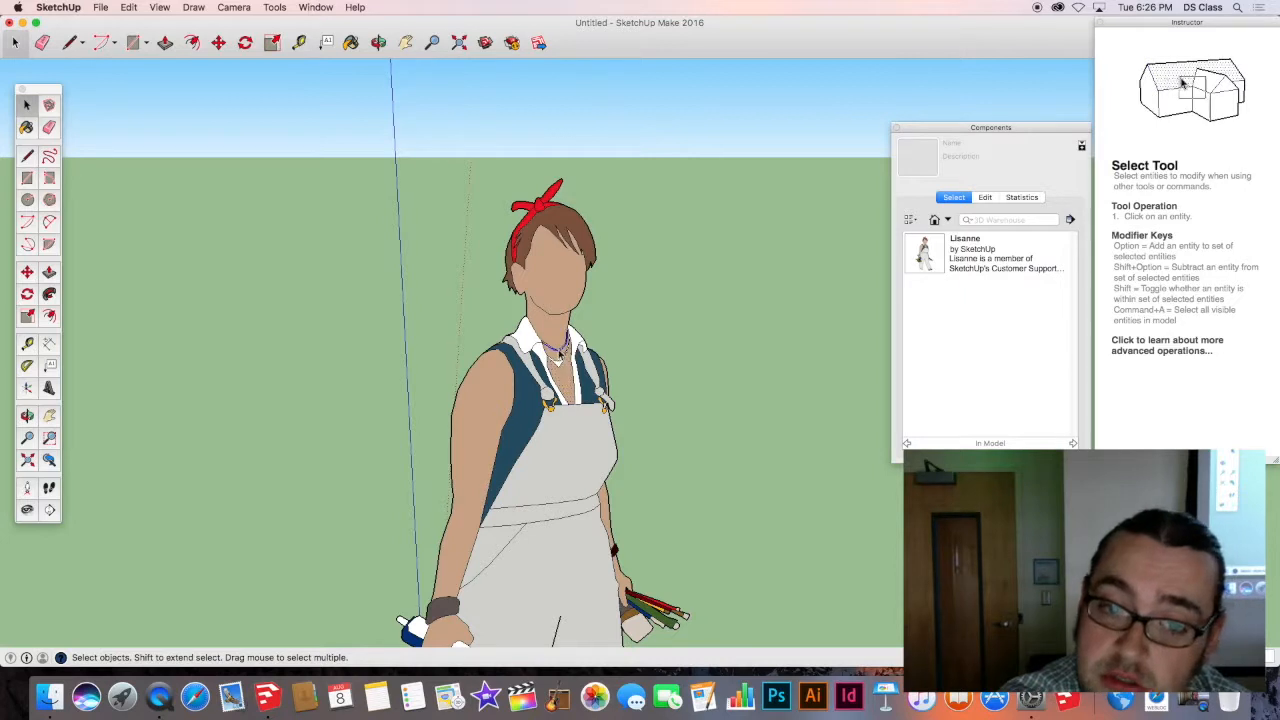
pyautogui.click(566, 342)
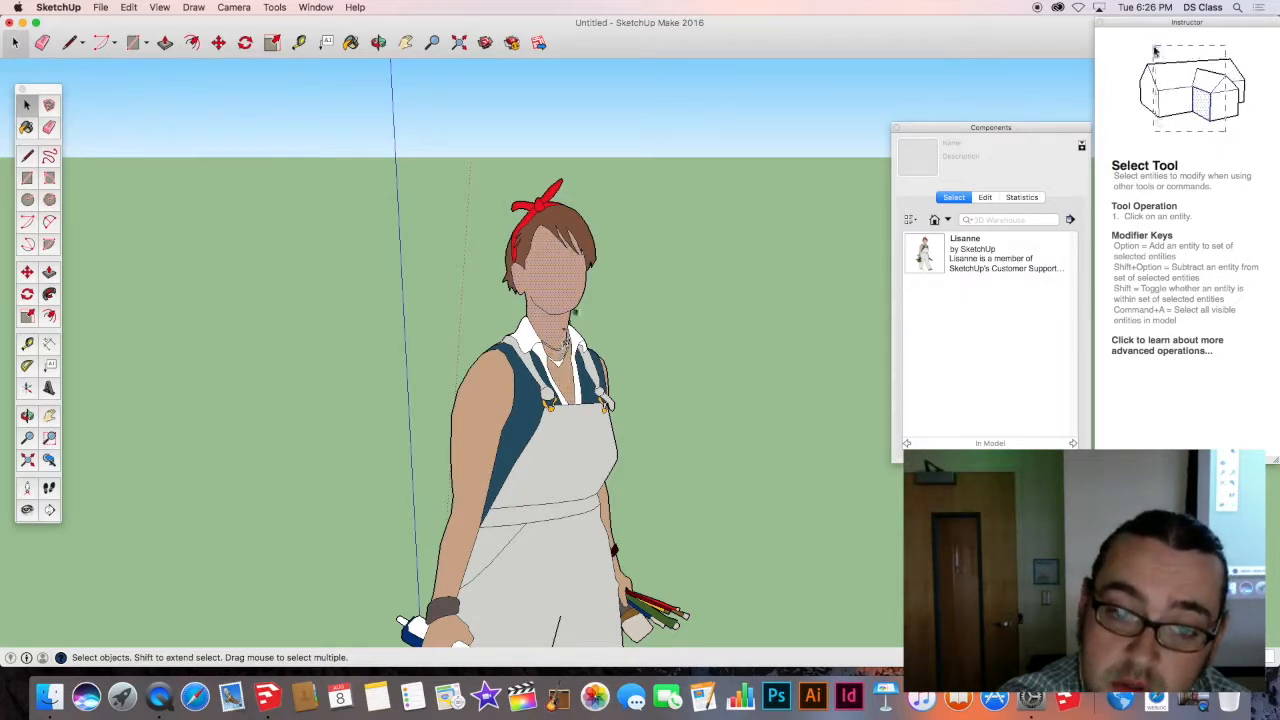
pyautogui.rightClick(547, 279)
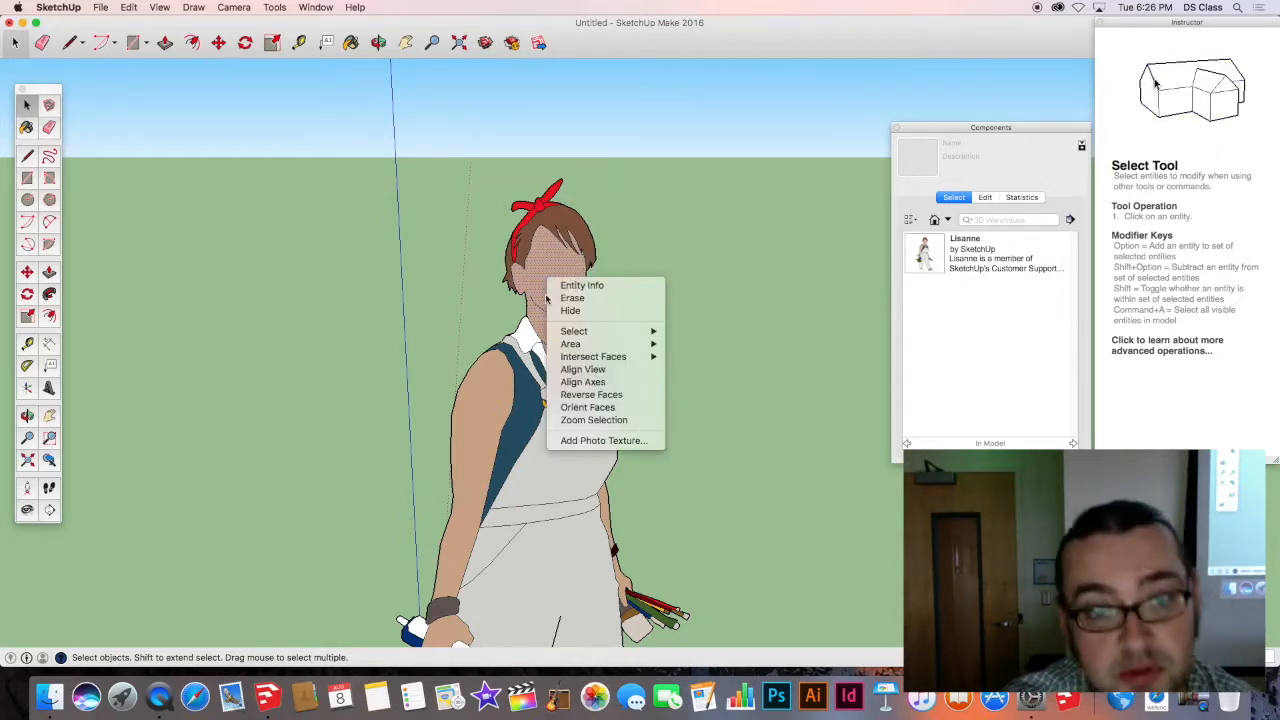
pyautogui.click(547, 497)
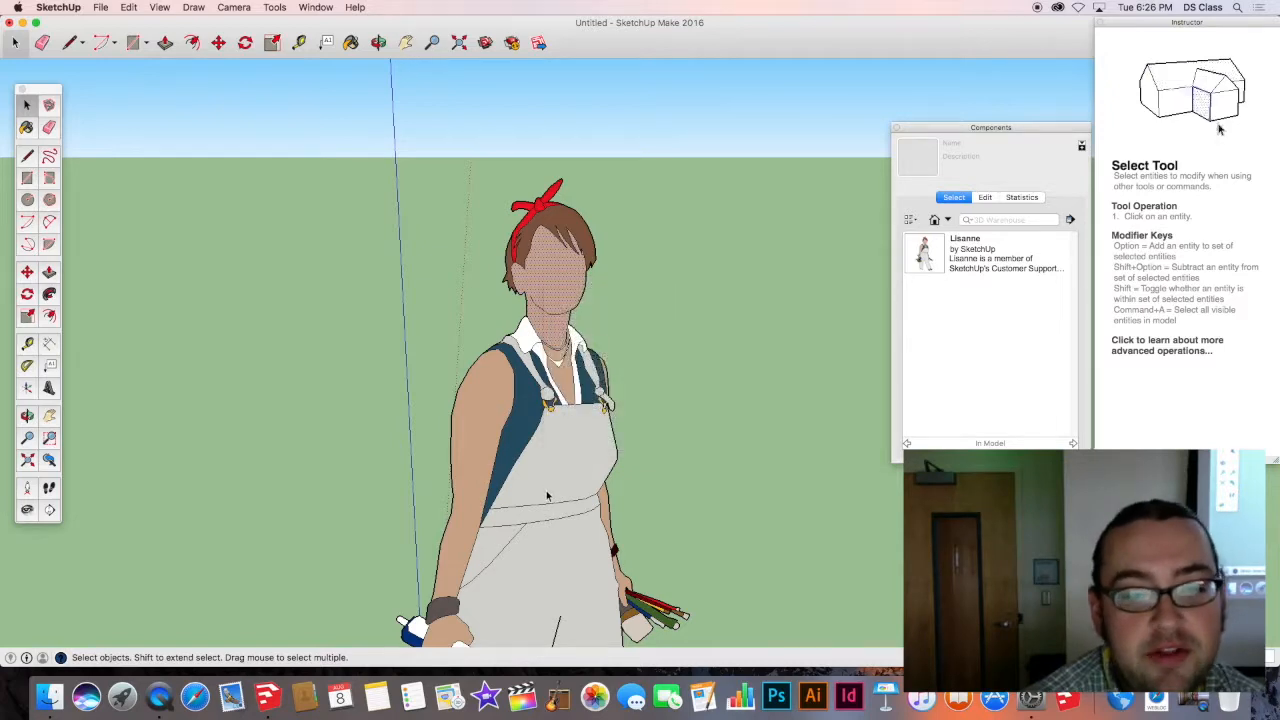
pyautogui.scroll(-5, 684, 392)
pyautogui.moveTo(660, 413); pyautogui.dragTo(595, 372, button='middle')
pyautogui.scroll(-2, 593, 370)
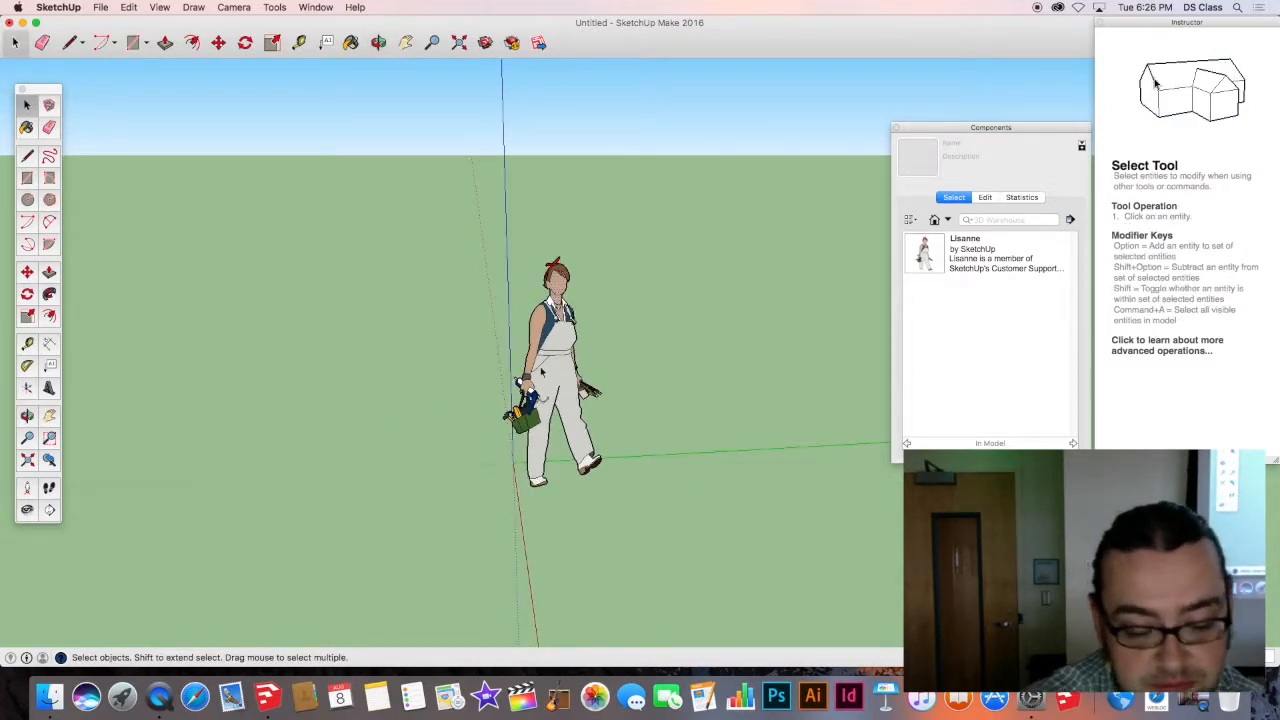
pyautogui.click(546, 372)
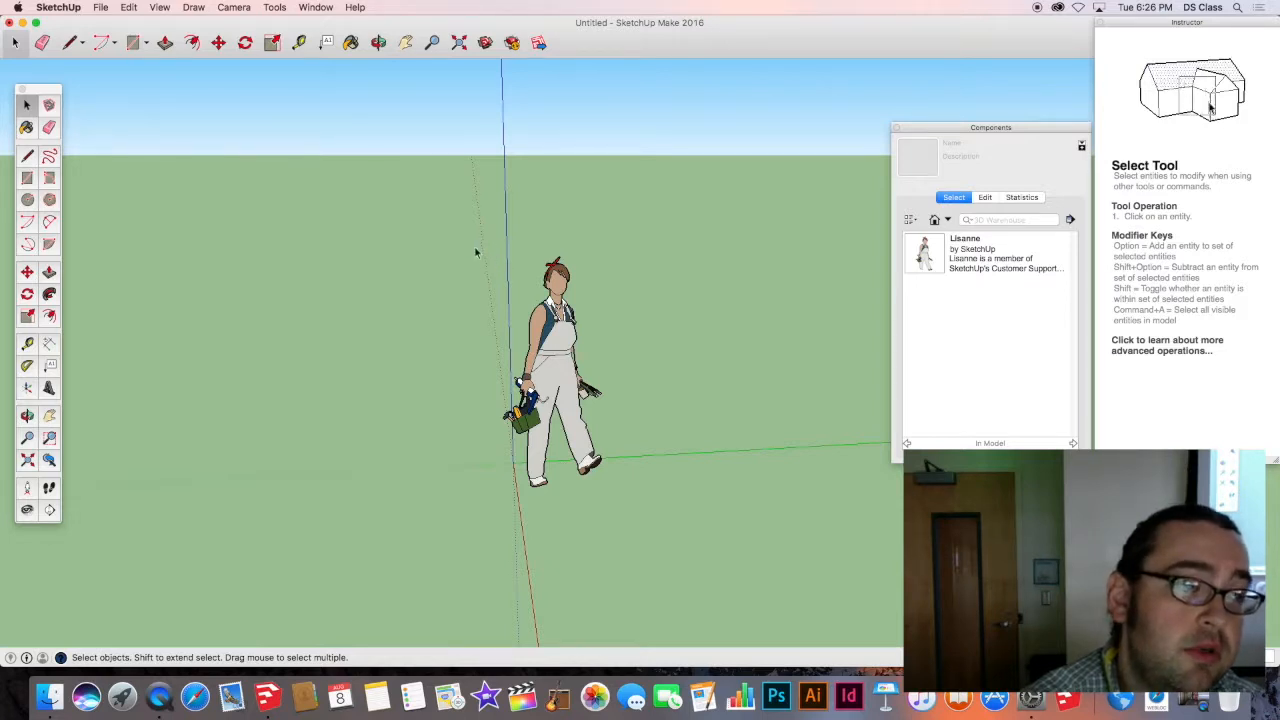
# Select all faces and edges of the exploded figure, and restore the woman as a single component.
pyautogui.moveTo(432, 159); pyautogui.dragTo(731, 543)
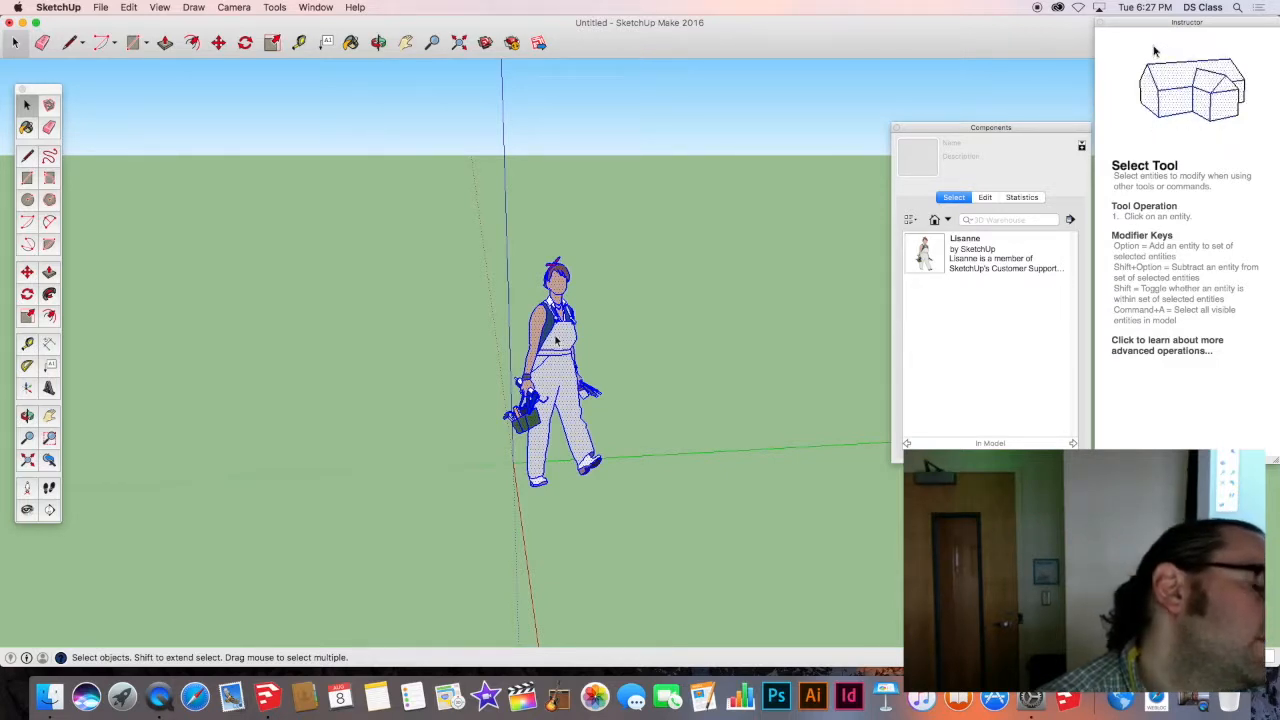
pyautogui.moveTo(364, 176); pyautogui.dragTo(782, 542)
pyautogui.click(364, 312)
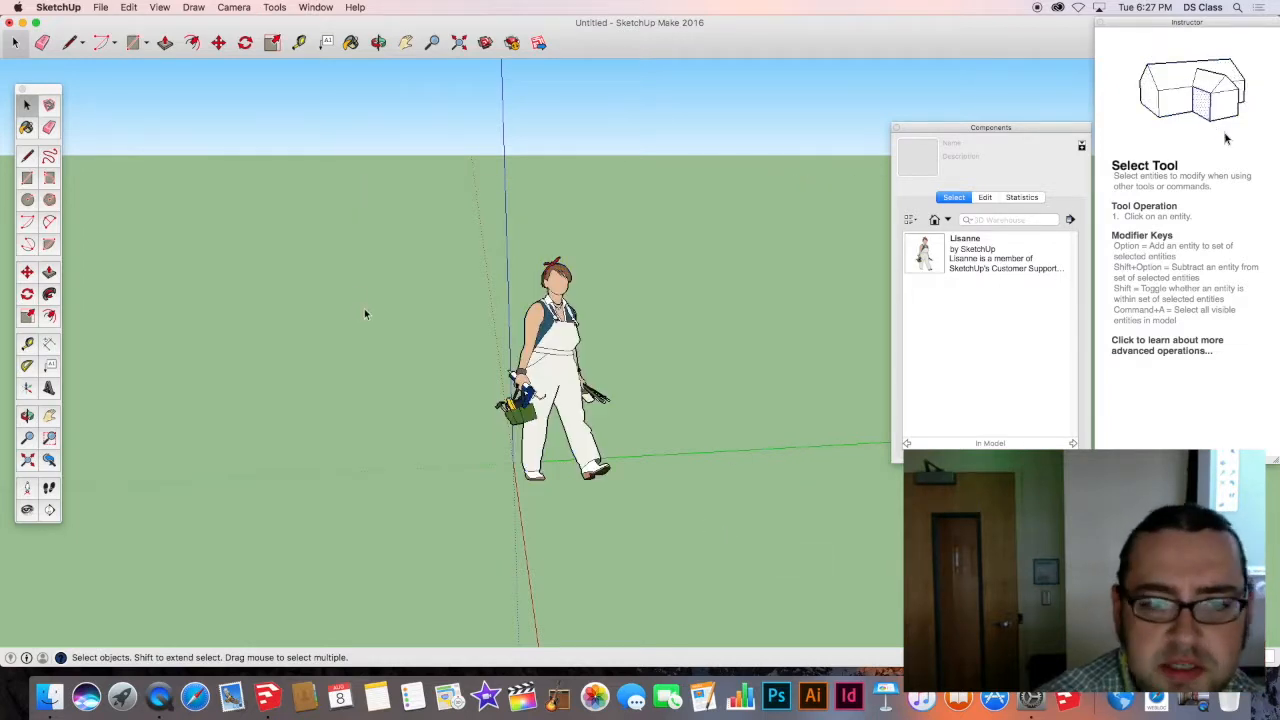
# Select the restored woman component as one object, both by picking it and by enclosing it in a selection window.
pyautogui.press('z')
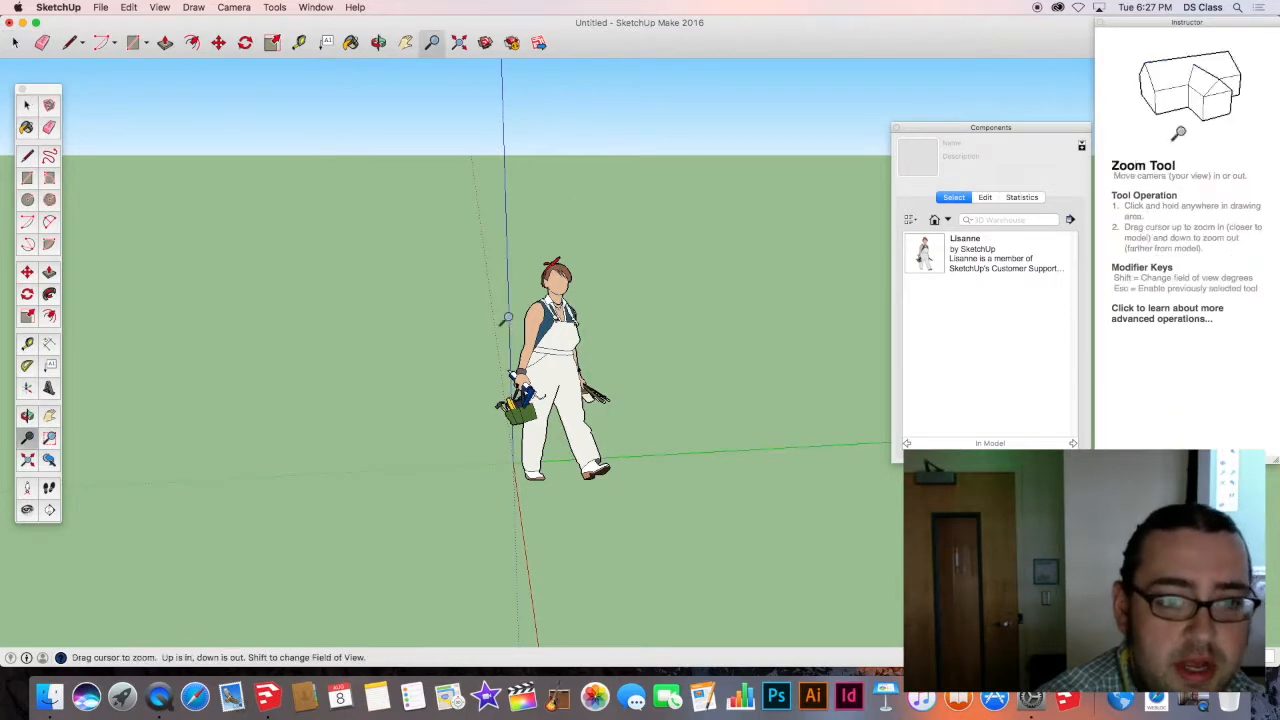
pyautogui.press('space')
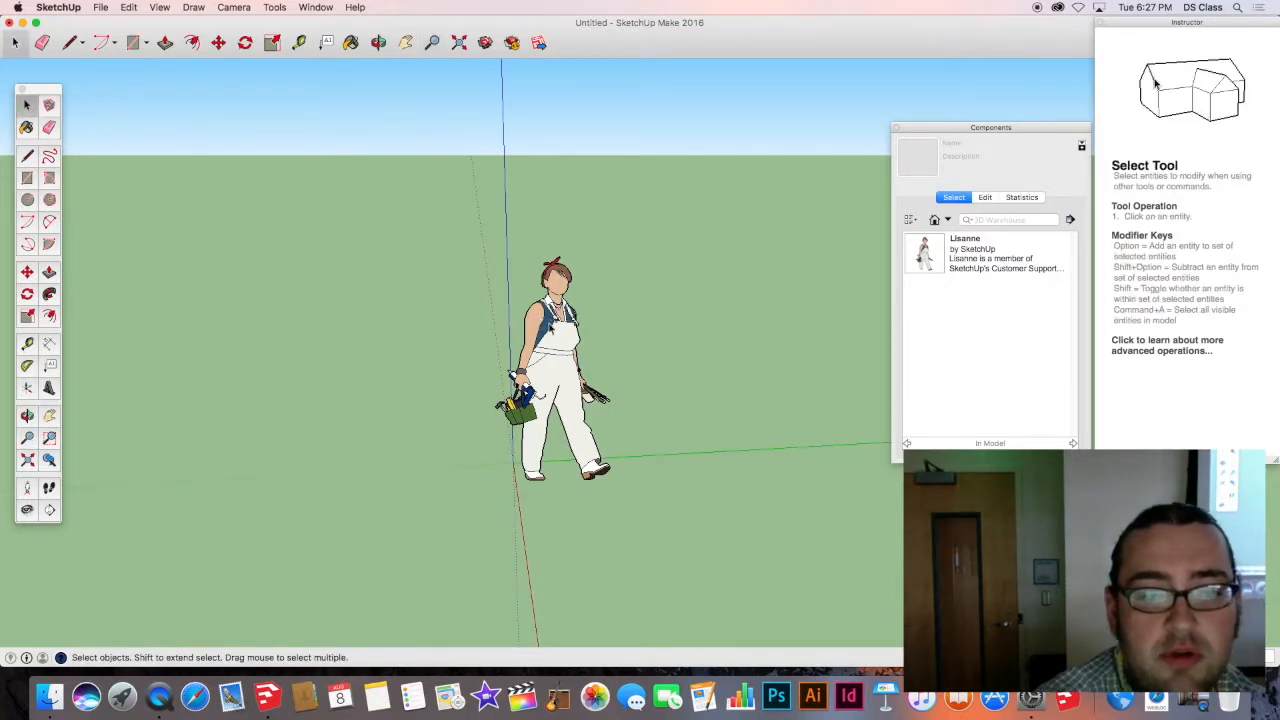
pyautogui.click(552, 322)
pyautogui.click(455, 278)
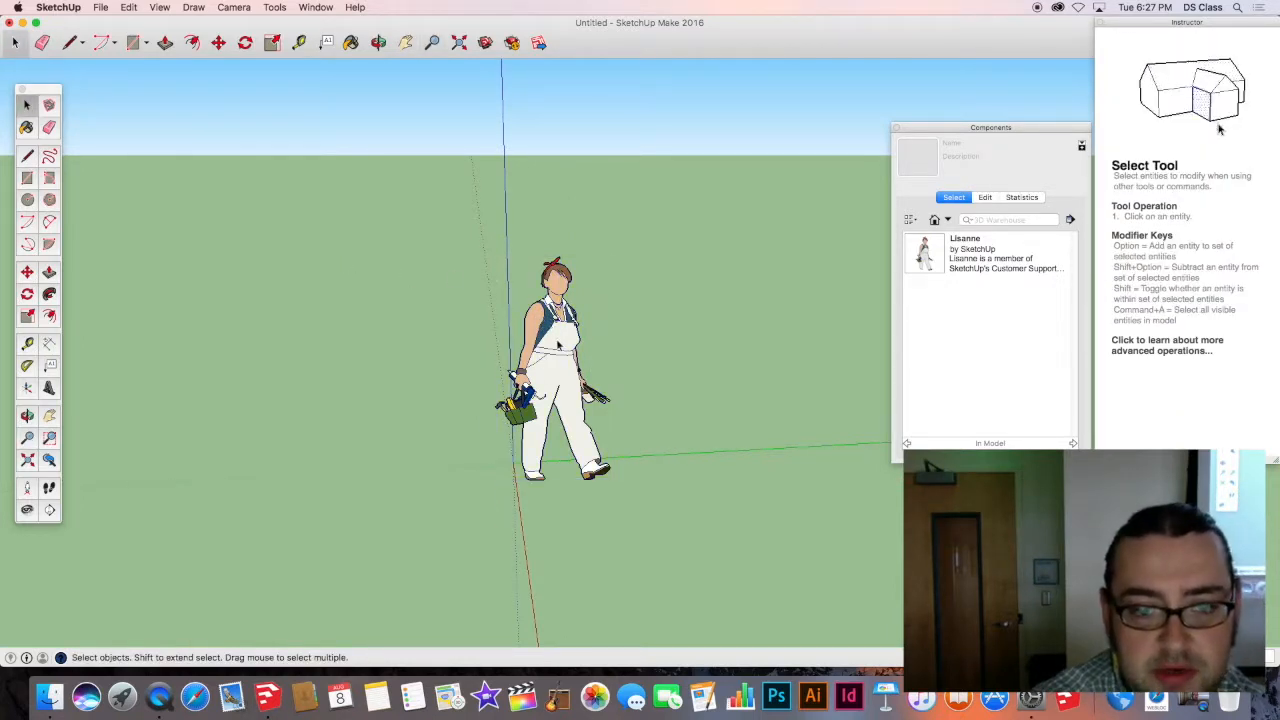
pyautogui.click(558, 348)
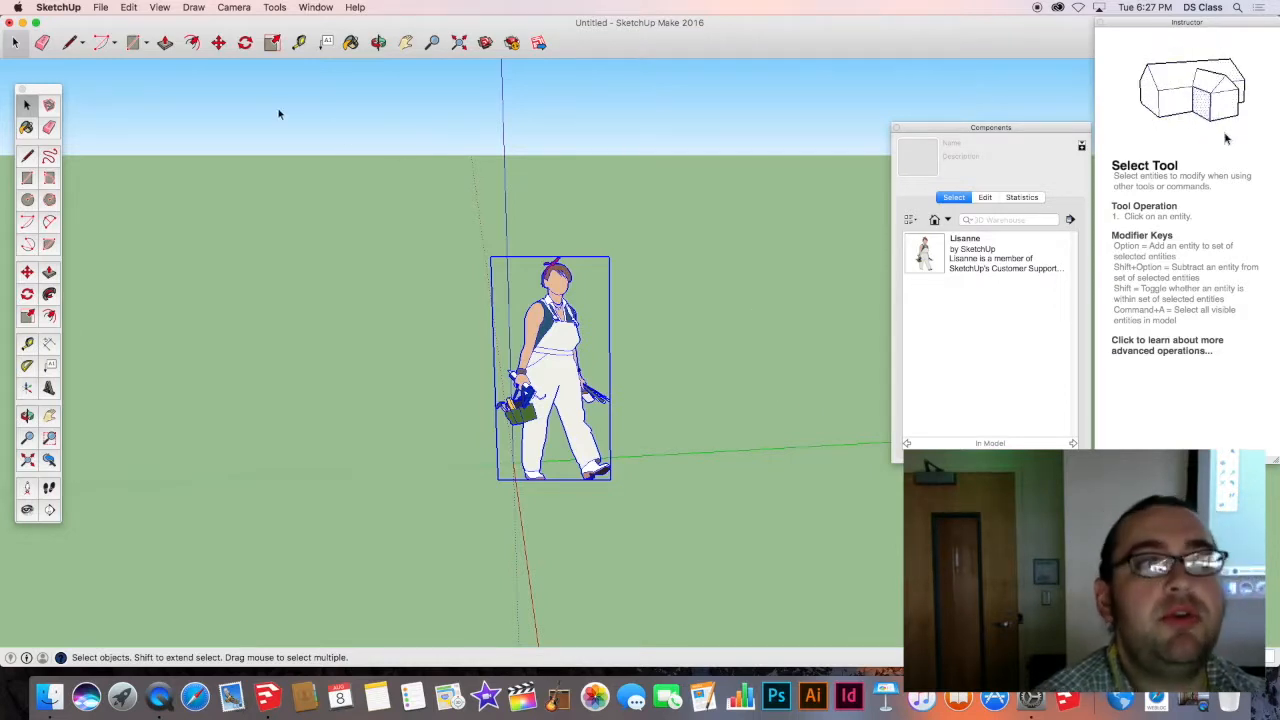
pyautogui.moveTo(262, 106); pyautogui.dragTo(830, 580)
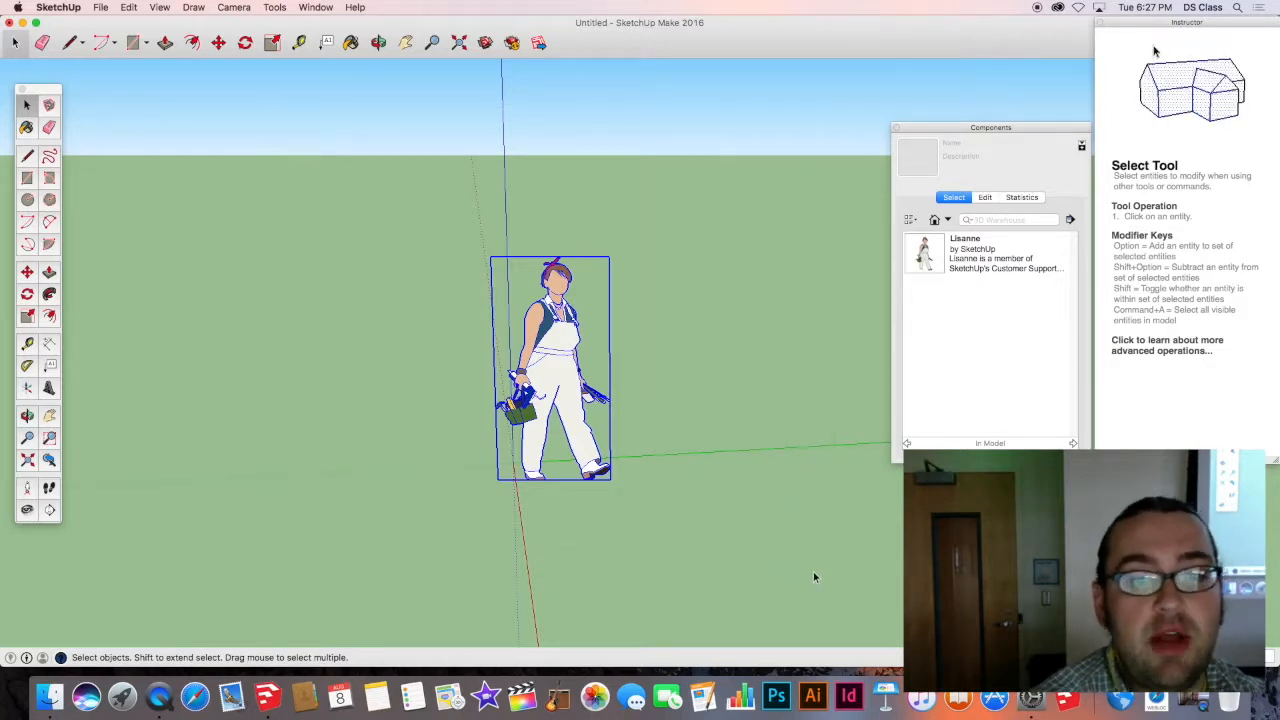
pyautogui.click(683, 349)
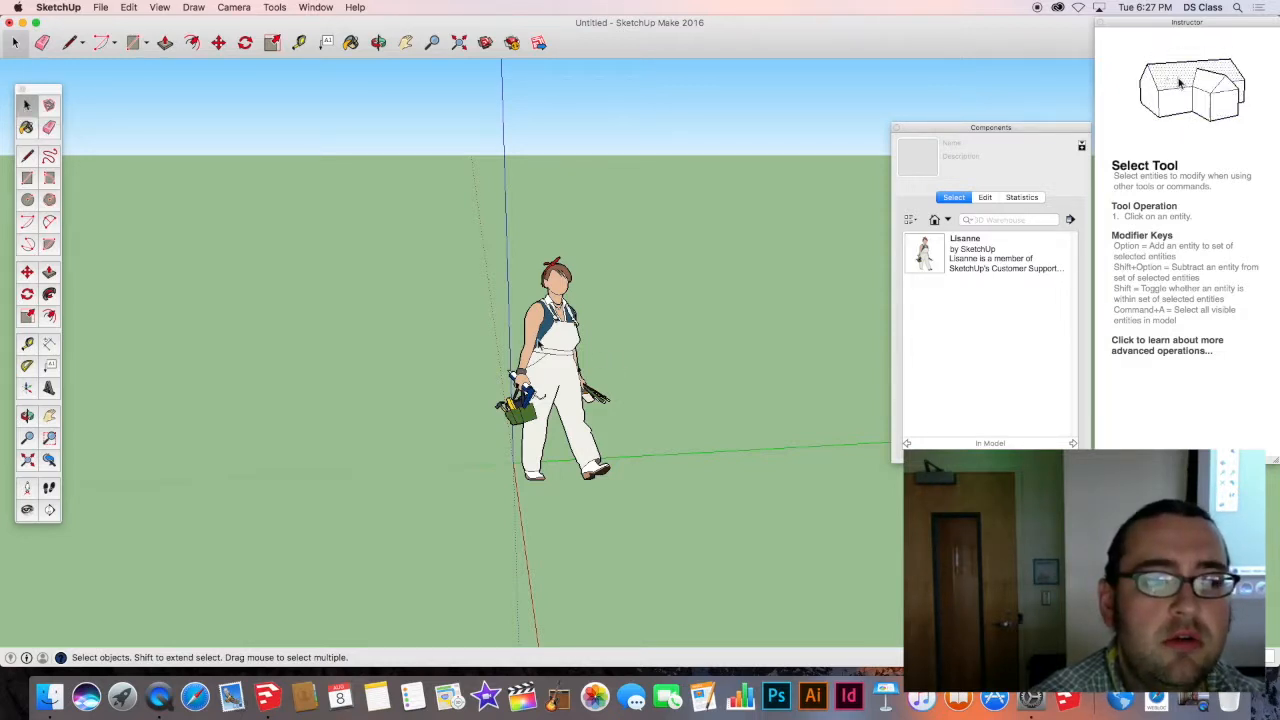
pyautogui.click(540, 345)
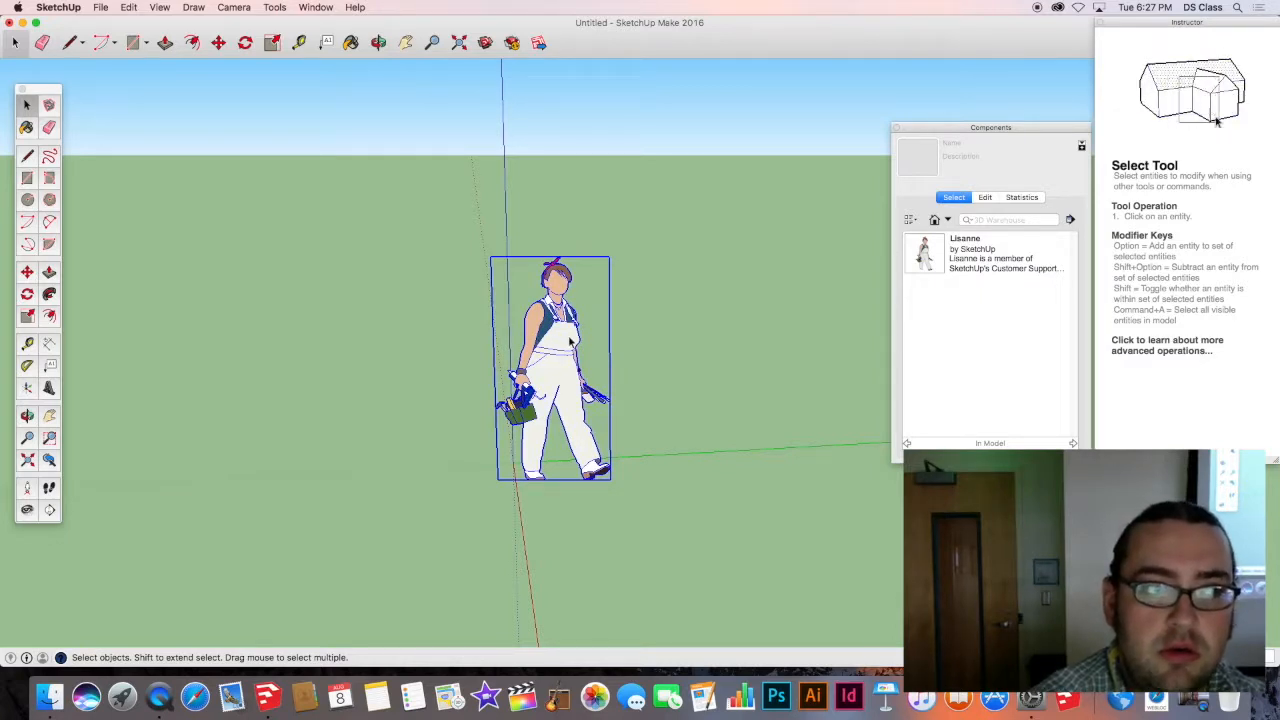
pyautogui.moveTo(354, 148); pyautogui.dragTo(306, 132)
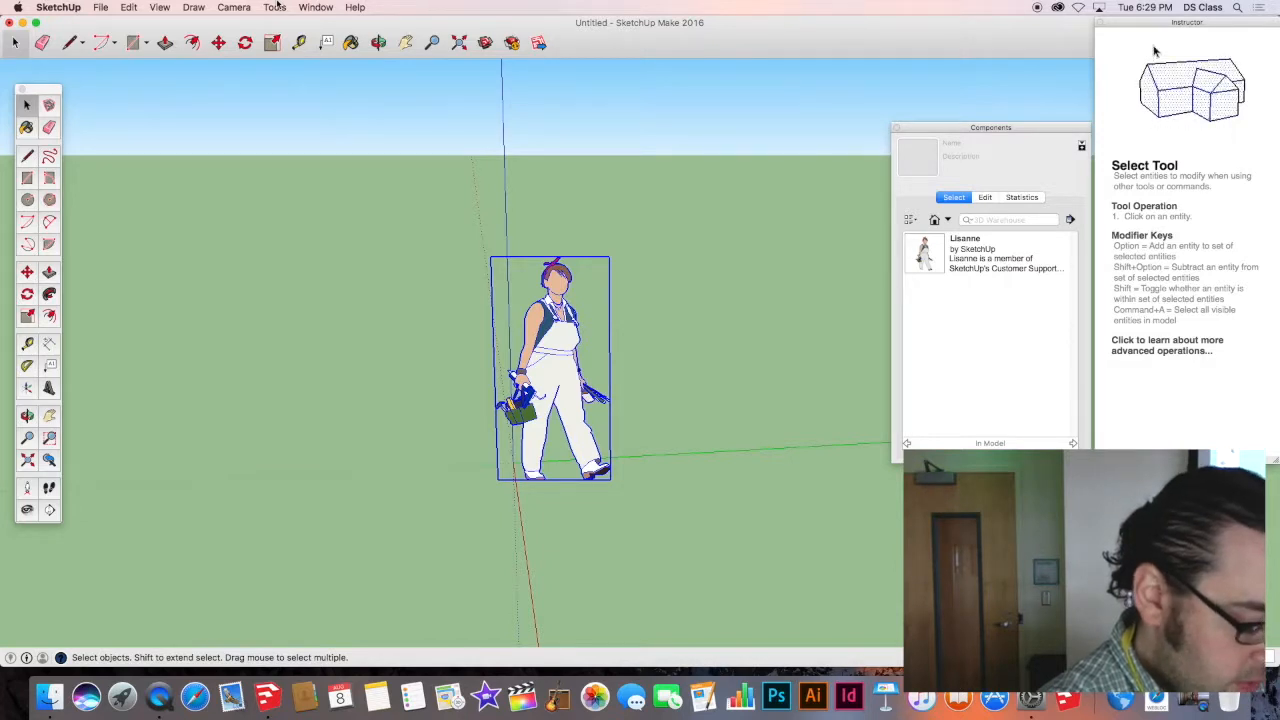
# Explode the woman component into separate faces and edges and clear the selection.
pyautogui.scroll(-1, 340, 206)
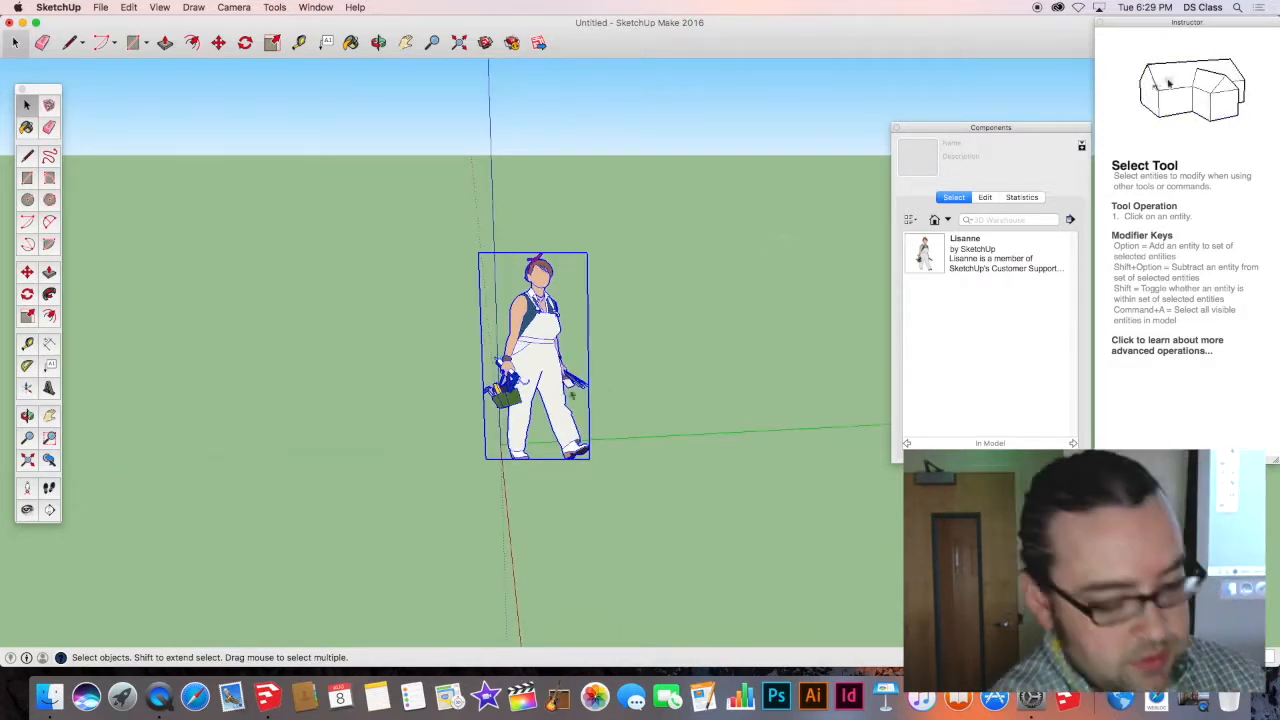
pyautogui.rightClick(538, 337)
pyautogui.click(572, 428)
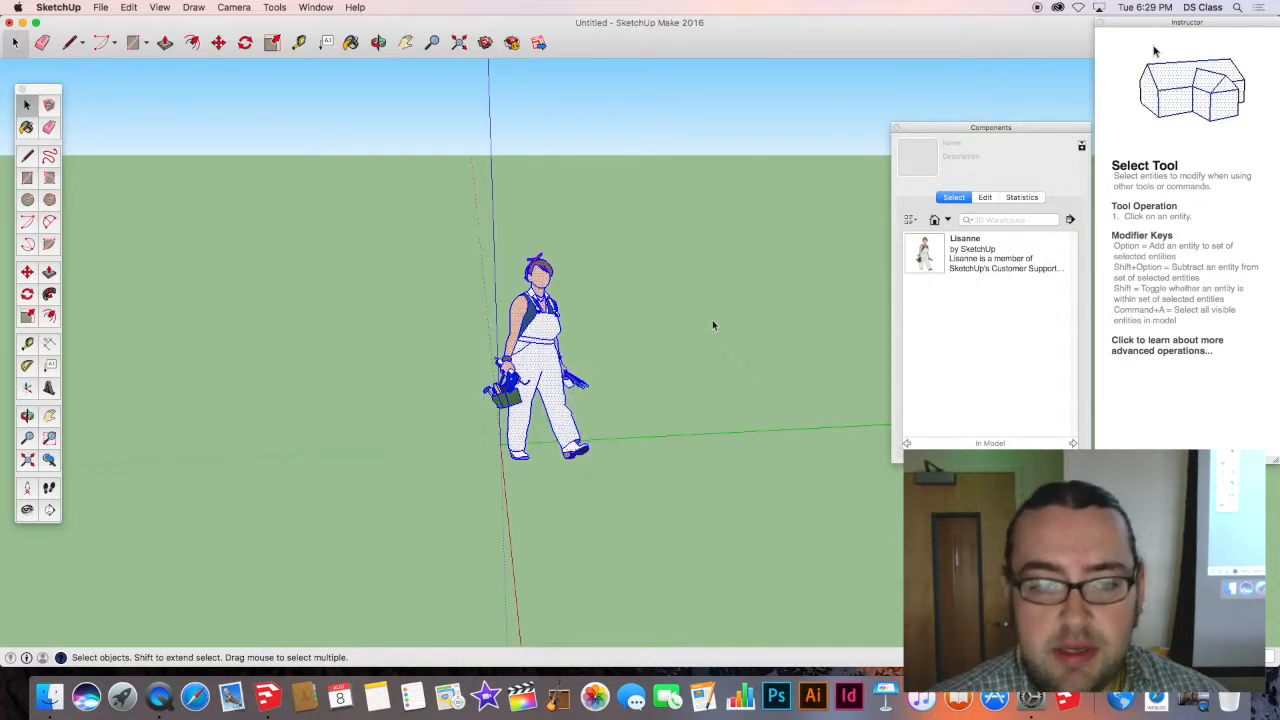
pyautogui.click(712, 320)
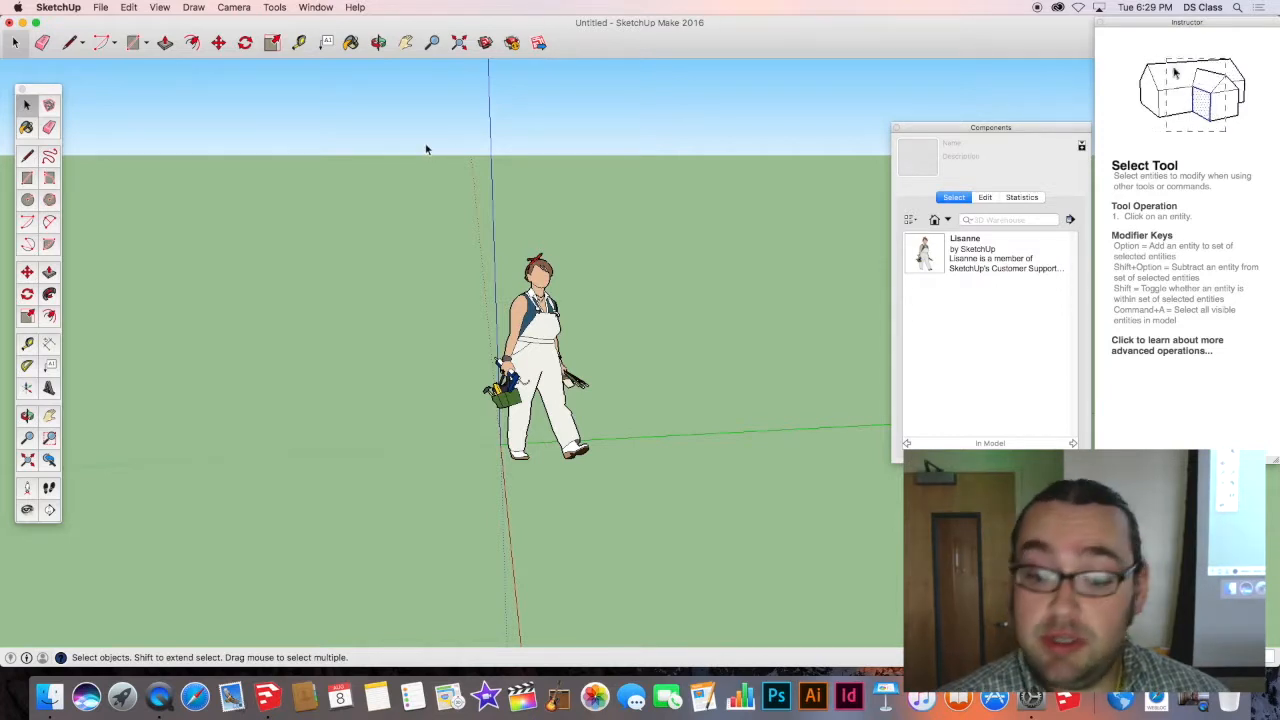
pyautogui.click(540, 344)
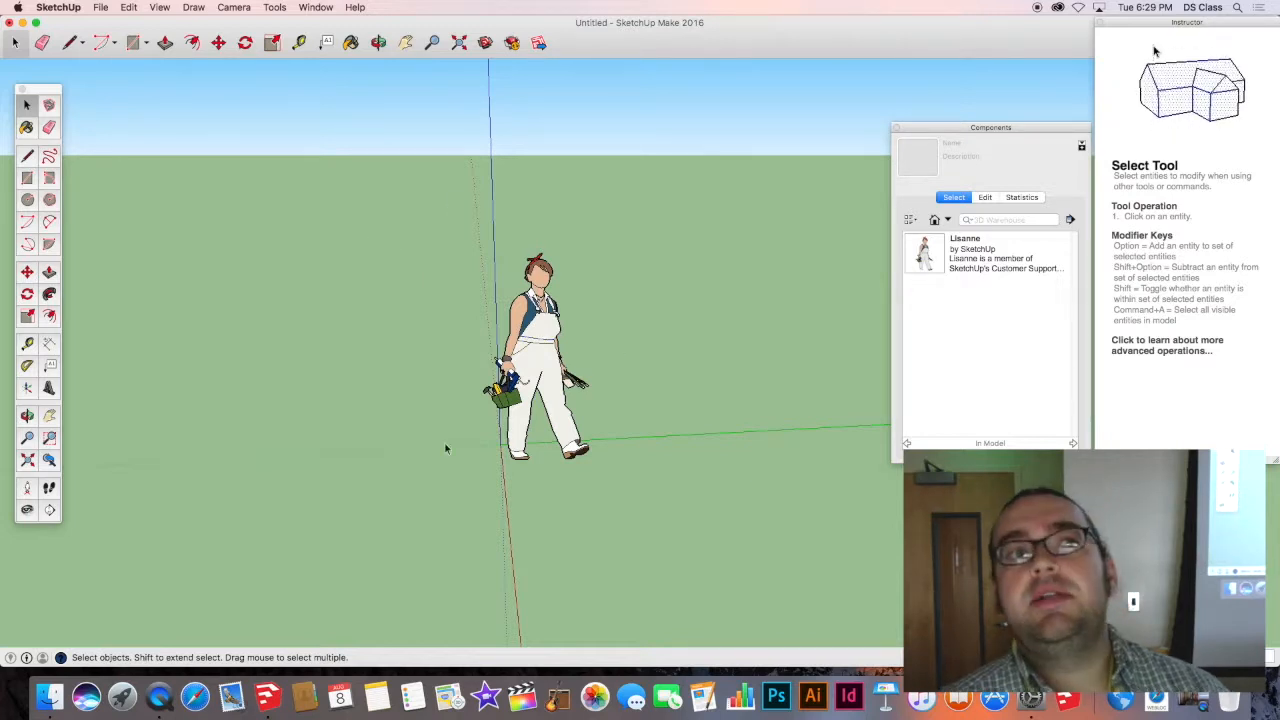
# Draw a large freehand rectangle on the ground plane beside the woman, between the red and green axes.
pyautogui.moveTo(660, 368); pyautogui.dragTo(461, 384, button='middle')
pyautogui.scroll(-3, 580, 330)
pyautogui.scroll(4, 492, 353)
pyautogui.scroll(2, 461, 384)
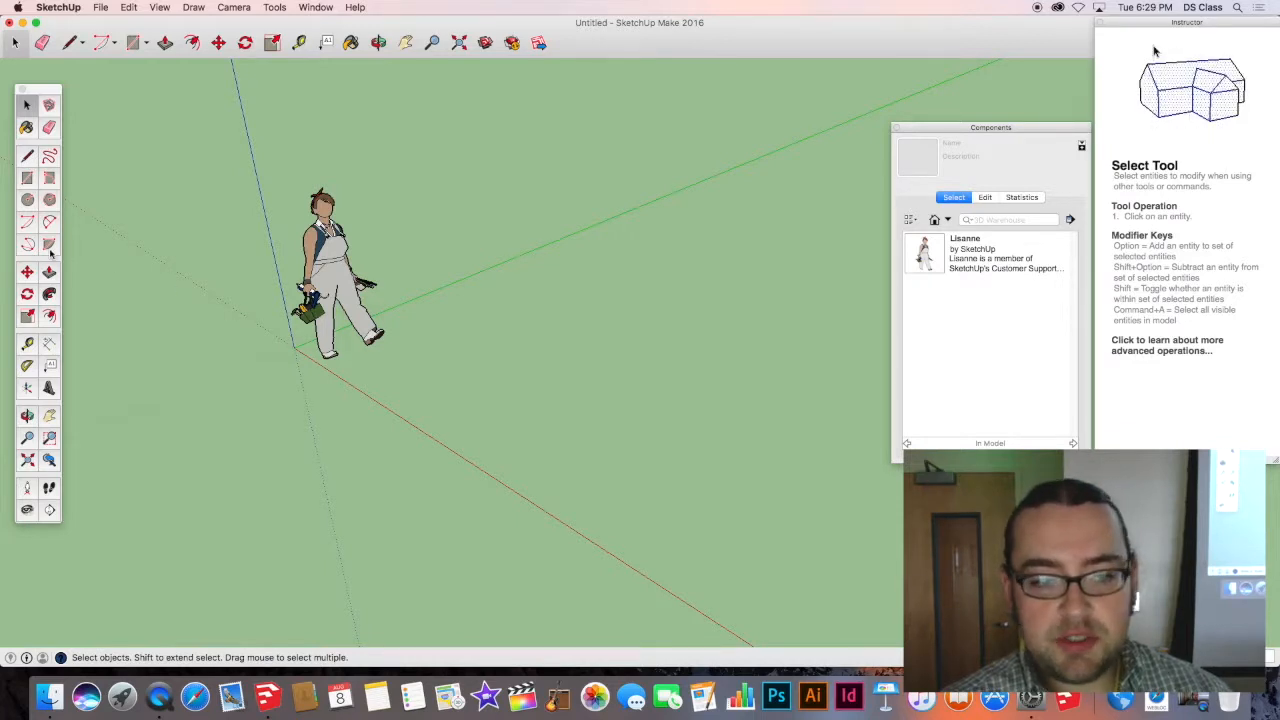
pyautogui.click(27, 179)
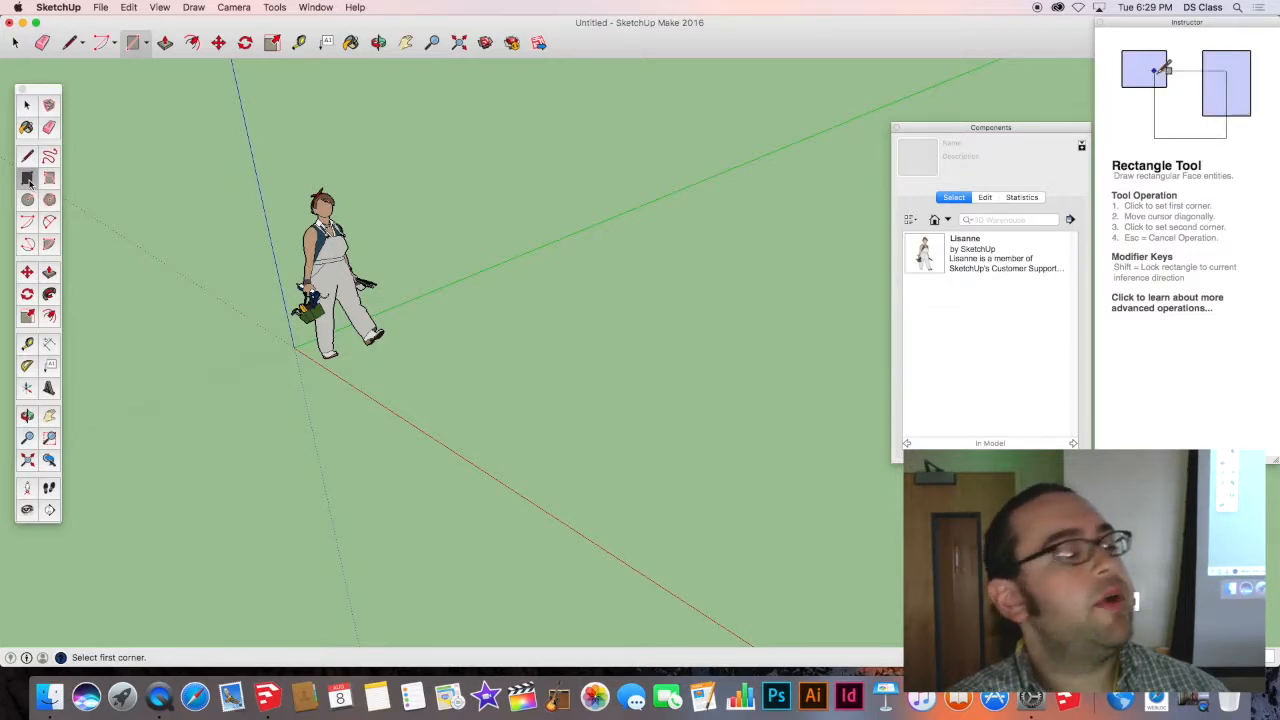
pyautogui.click(458, 362)
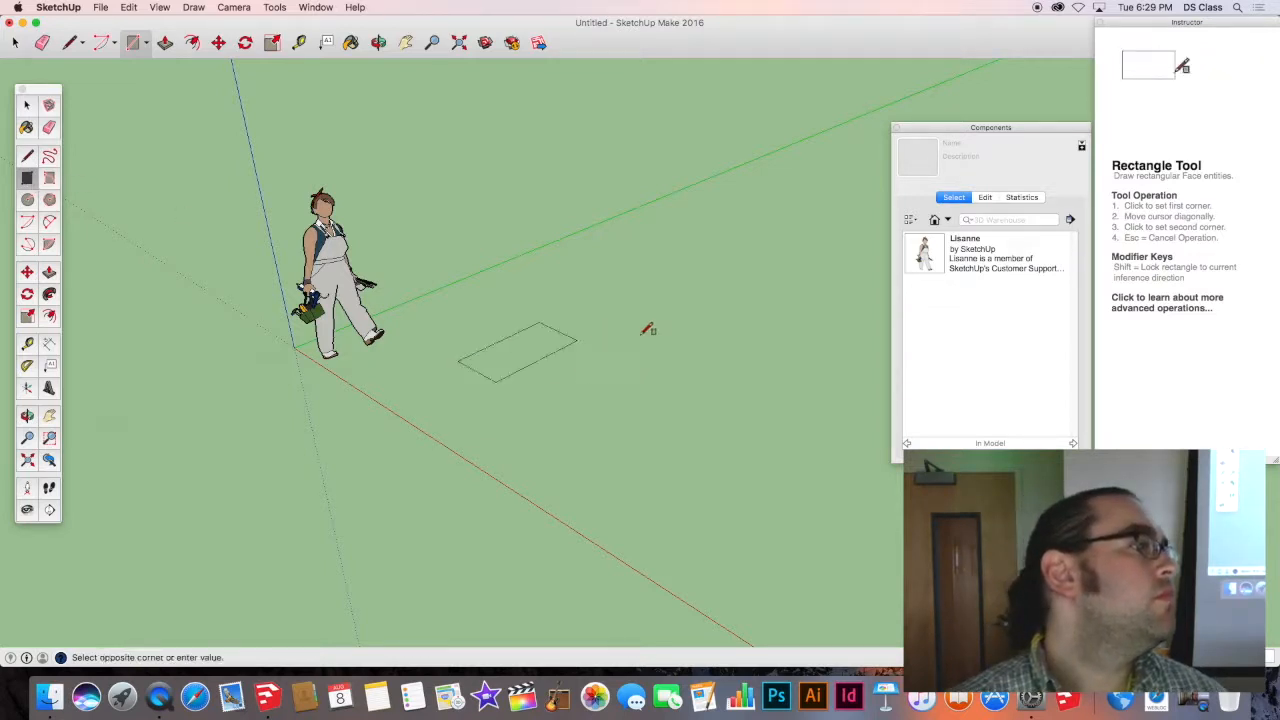
pyautogui.click(866, 338)
pyautogui.moveTo(491, 380); pyautogui.dragTo(392, 466, button='middle')
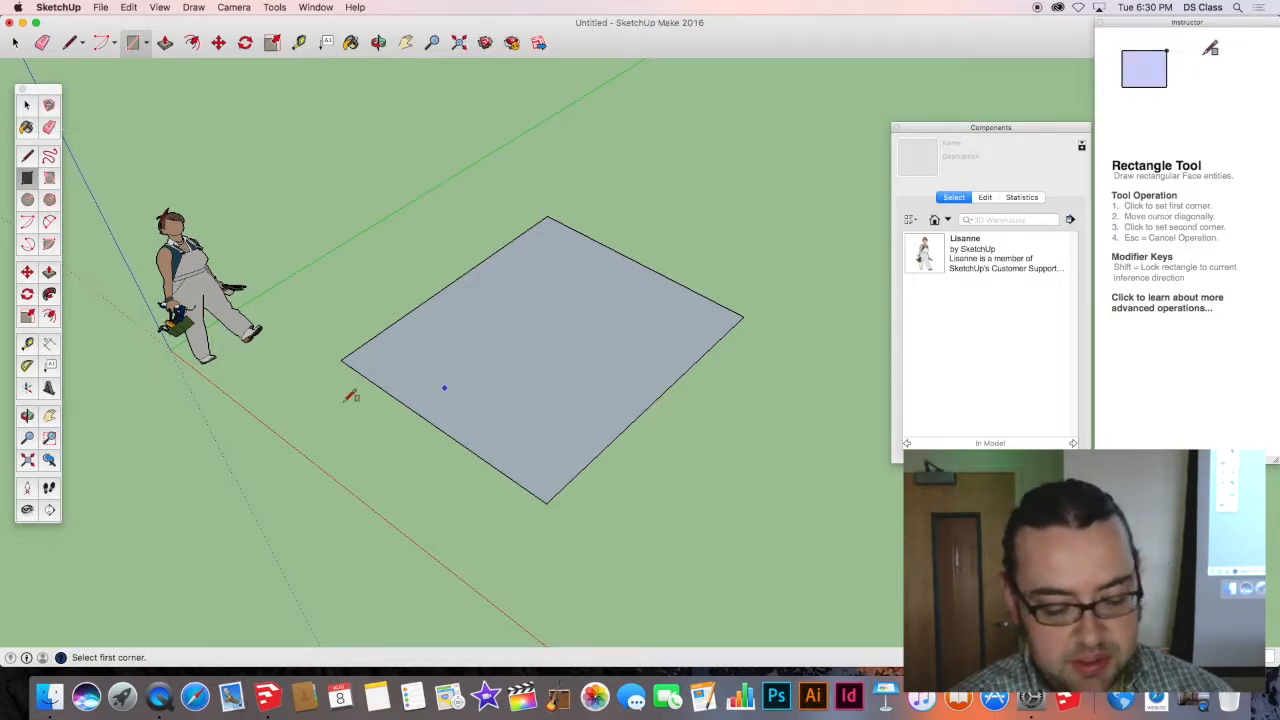
# Select the rectangle's face and its edges one at a time to examine them as separate entities.
pyautogui.click(26, 107)
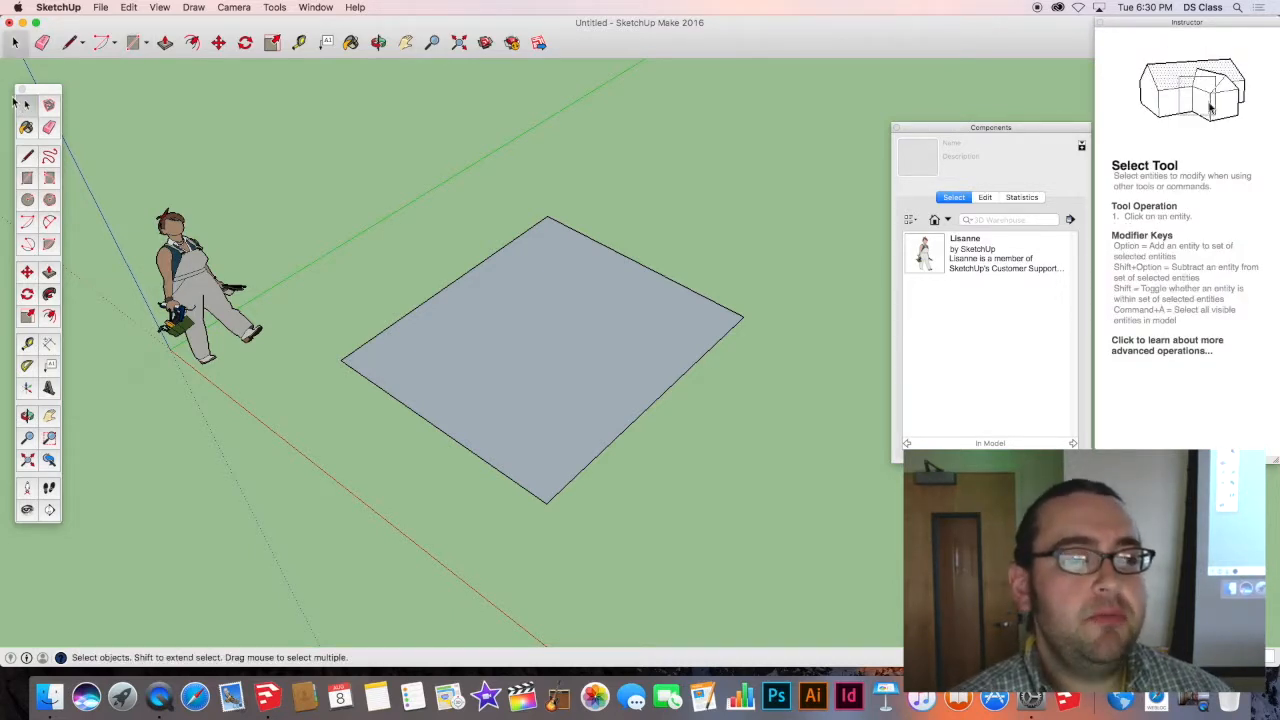
pyautogui.click(502, 342)
pyautogui.click(472, 276)
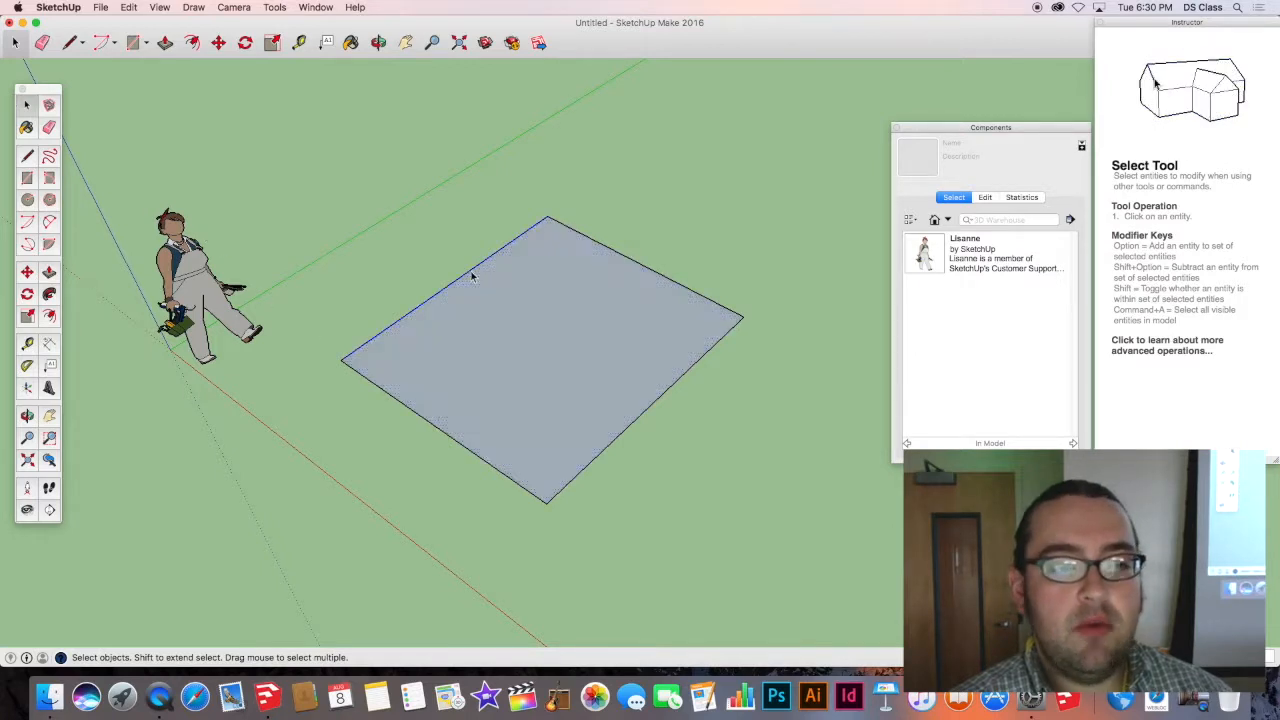
pyautogui.click(653, 275)
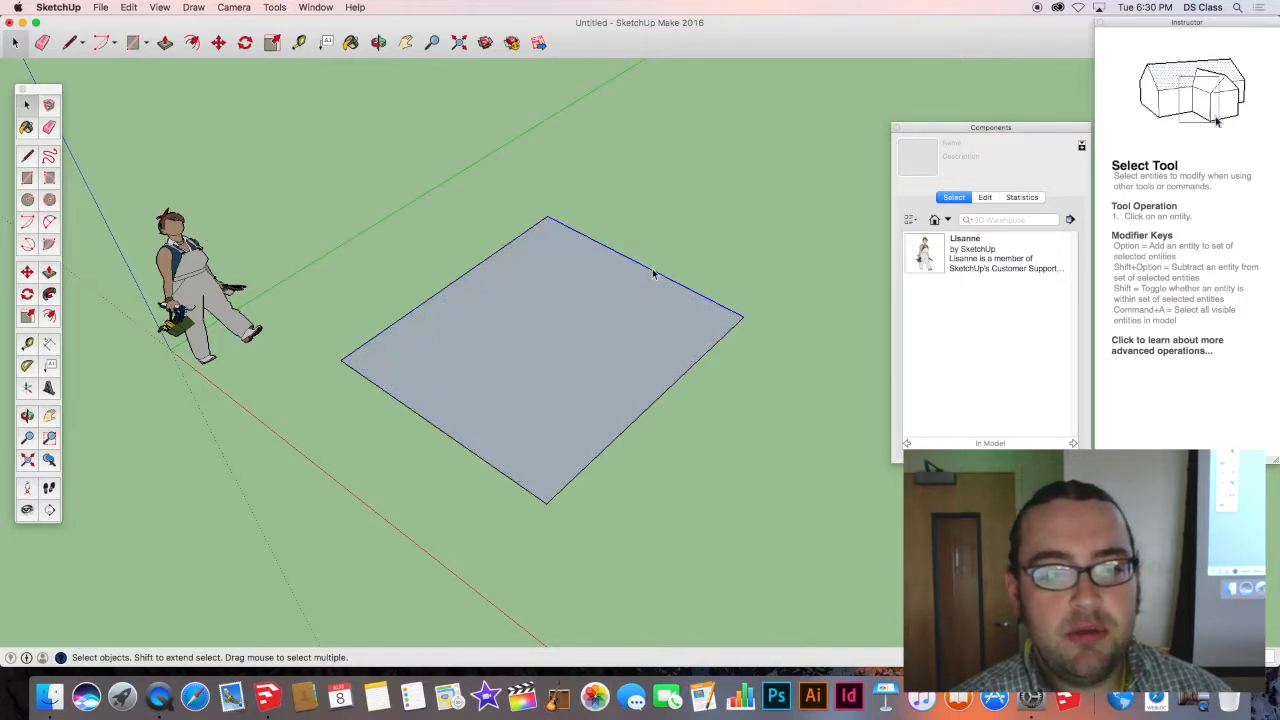
pyautogui.click(640, 425)
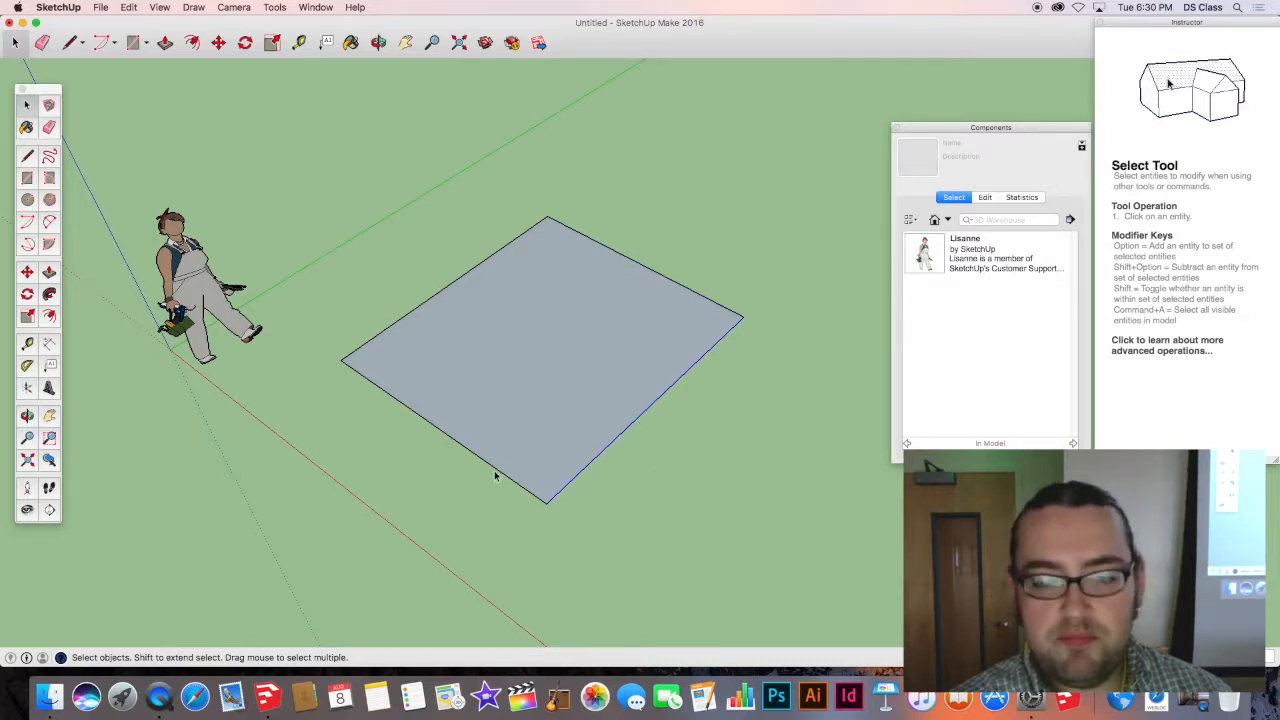
pyautogui.click(495, 471)
pyautogui.click(615, 448)
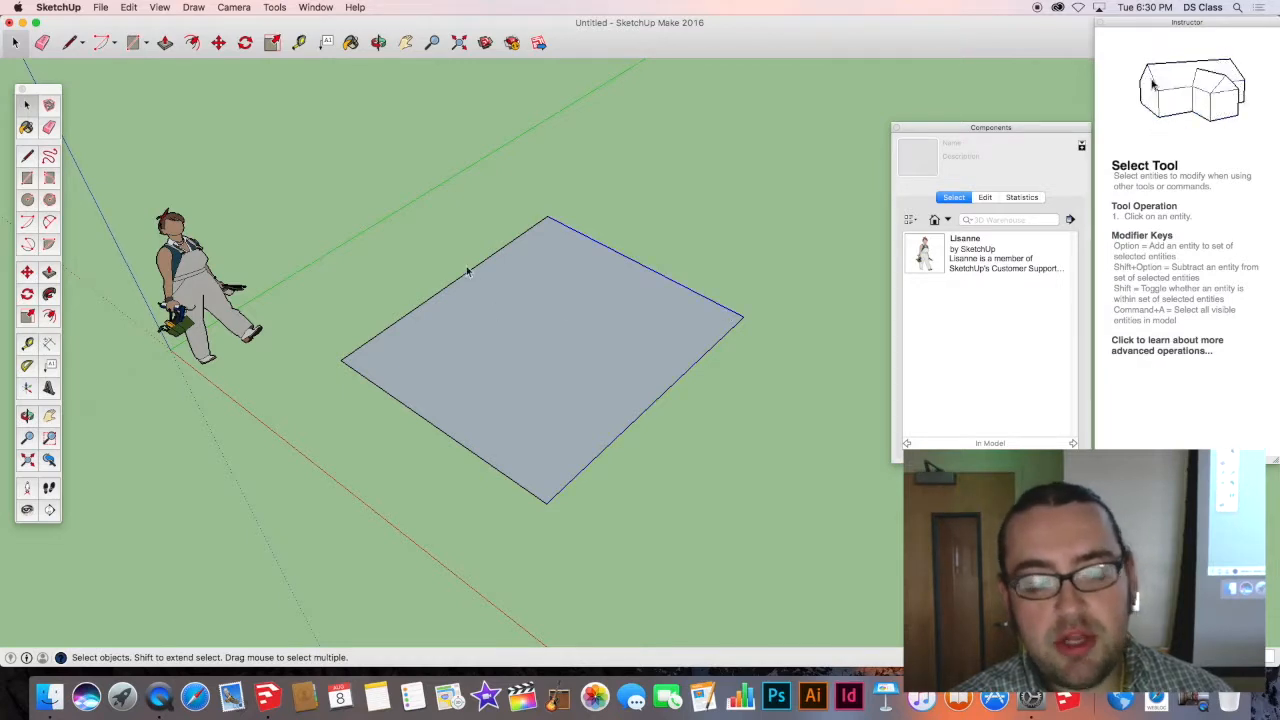
# Extrude the rectangle's face upward with Push/Pull into a box a little taller than the woman.
pyautogui.click(538, 351)
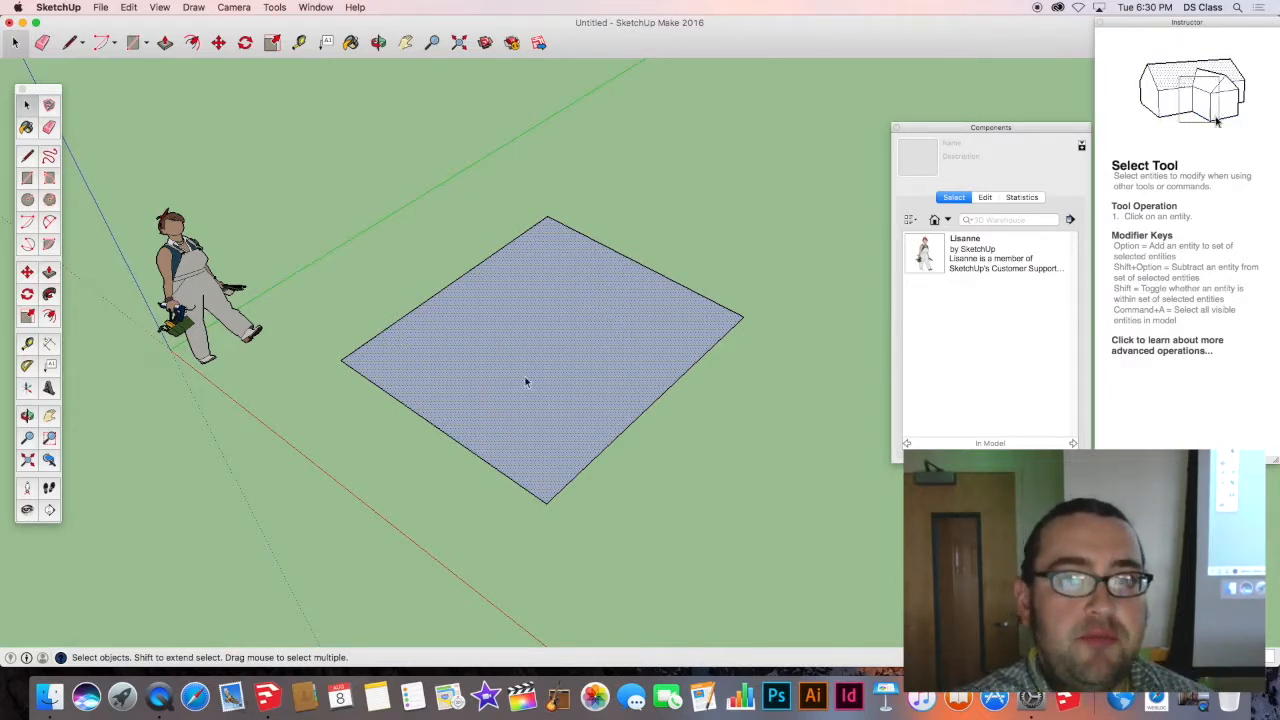
pyautogui.scroll(-3, 549, 368)
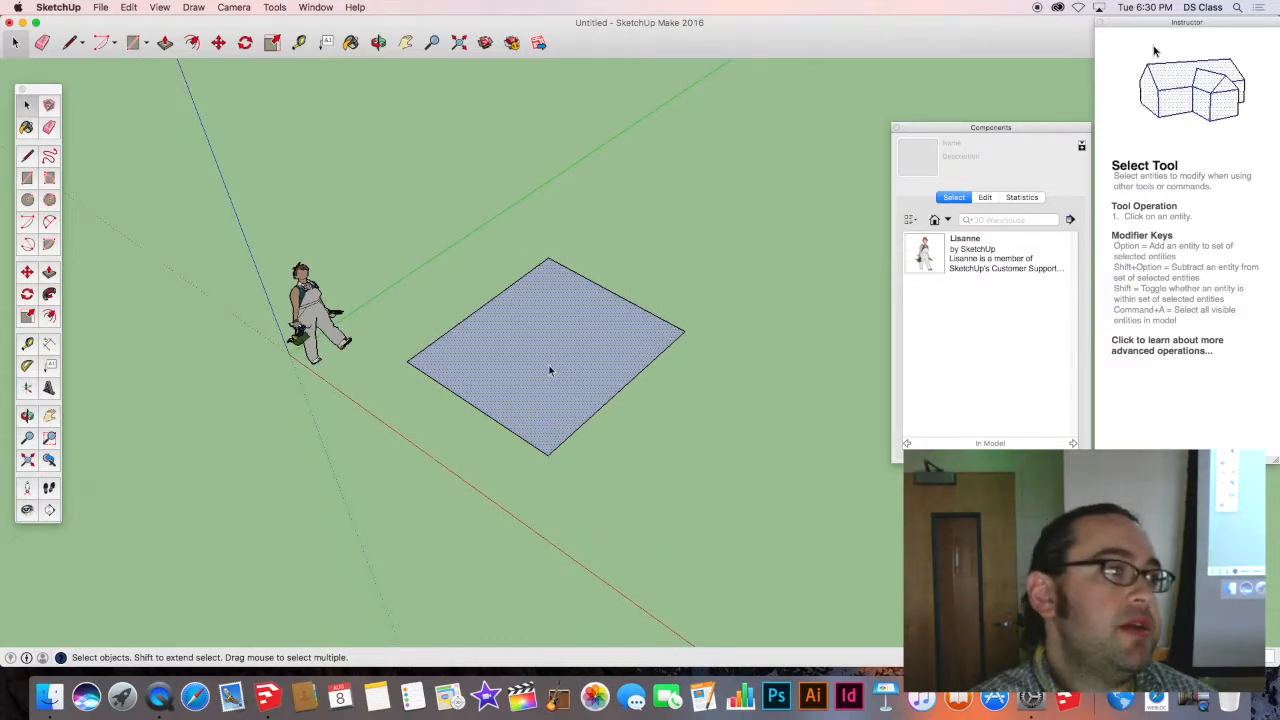
pyautogui.press('o')
pyautogui.moveTo(552, 356); pyautogui.dragTo(592, 269, button='middle')
pyautogui.moveTo(537, 350); pyautogui.dragTo(537, 286, button='middle')
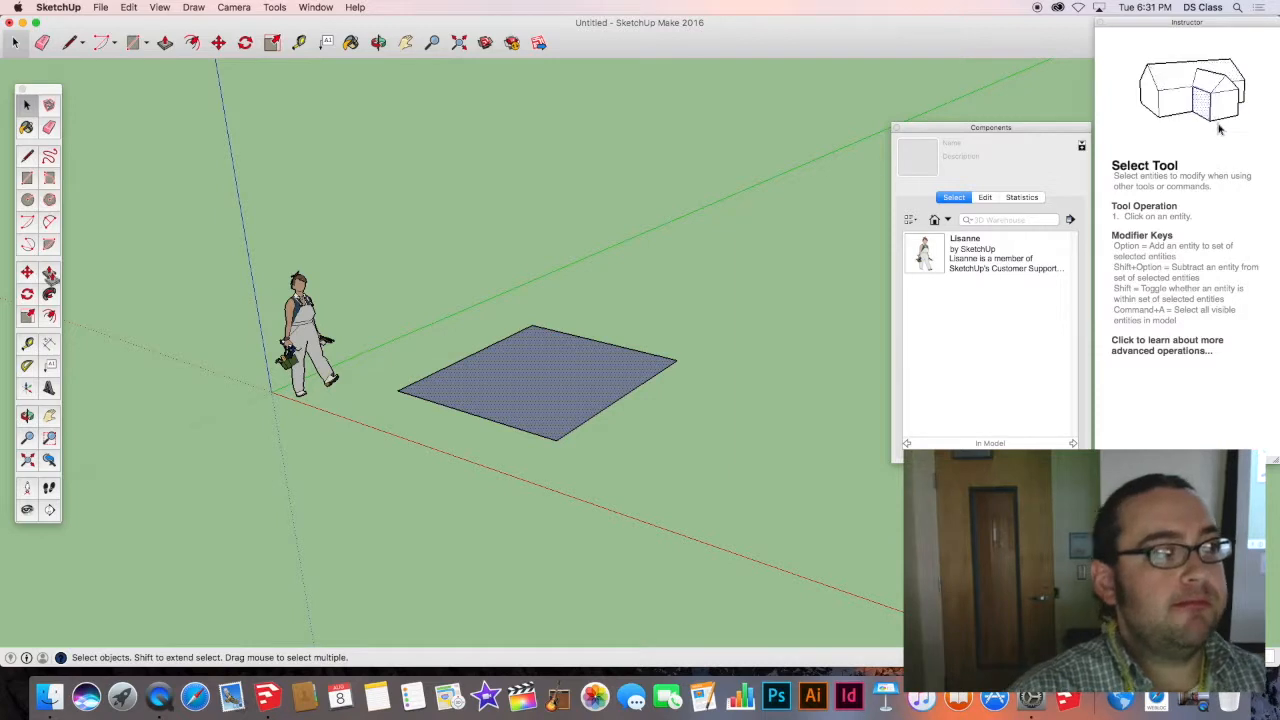
pyautogui.press('p')
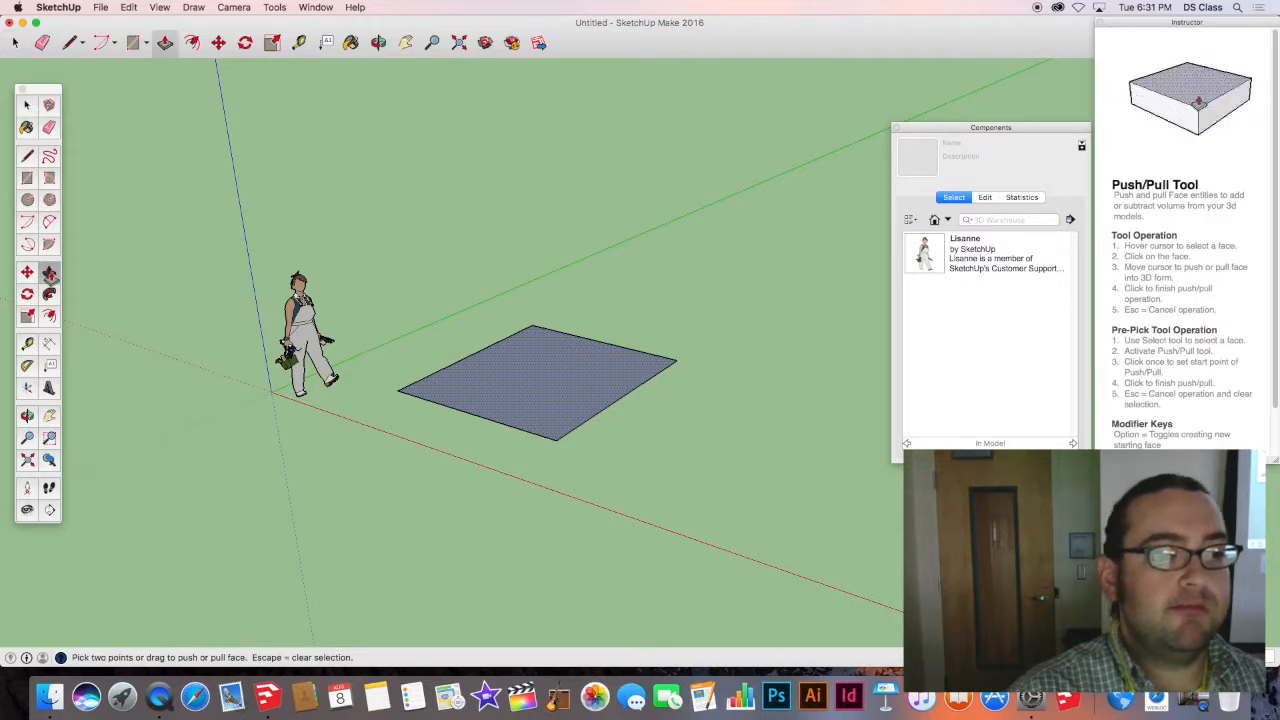
pyautogui.click(525, 381)
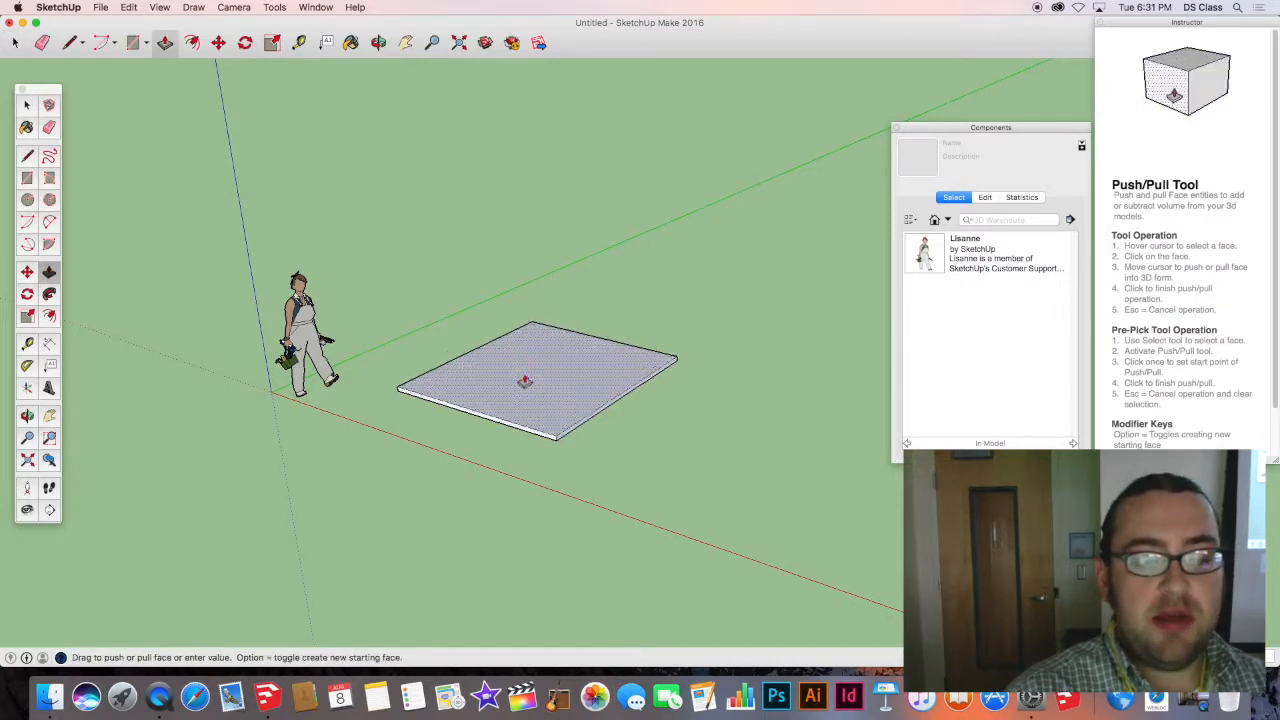
pyautogui.click(517, 255)
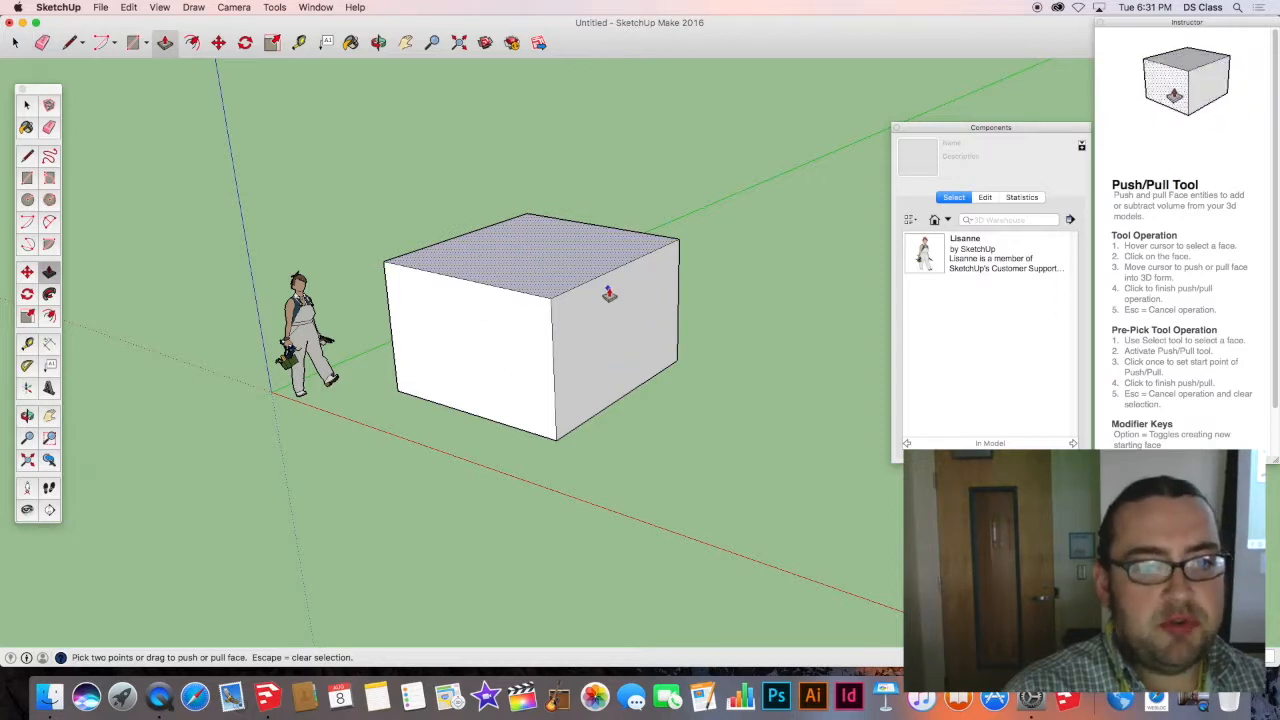
# Select the box's front, side and top faces and an edge individually to examine them as separate entities.
pyautogui.press('space')
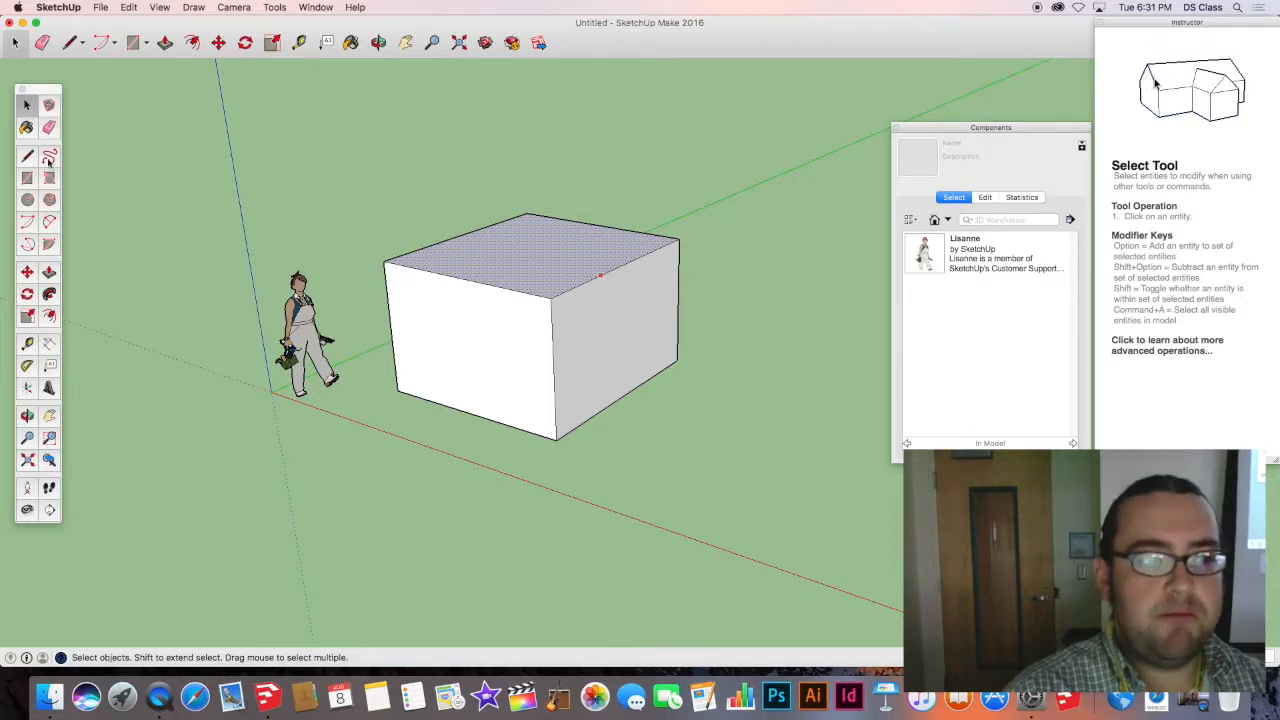
pyautogui.press('p')
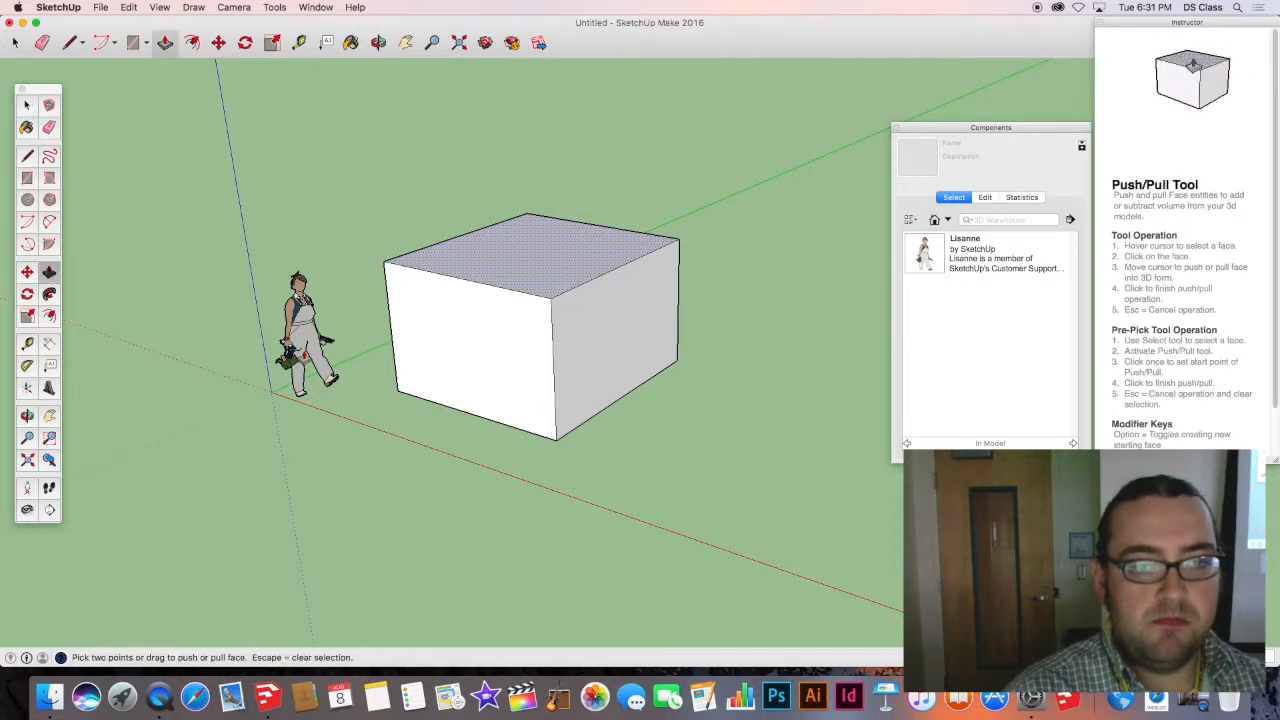
pyautogui.press('space')
pyautogui.click(472, 345)
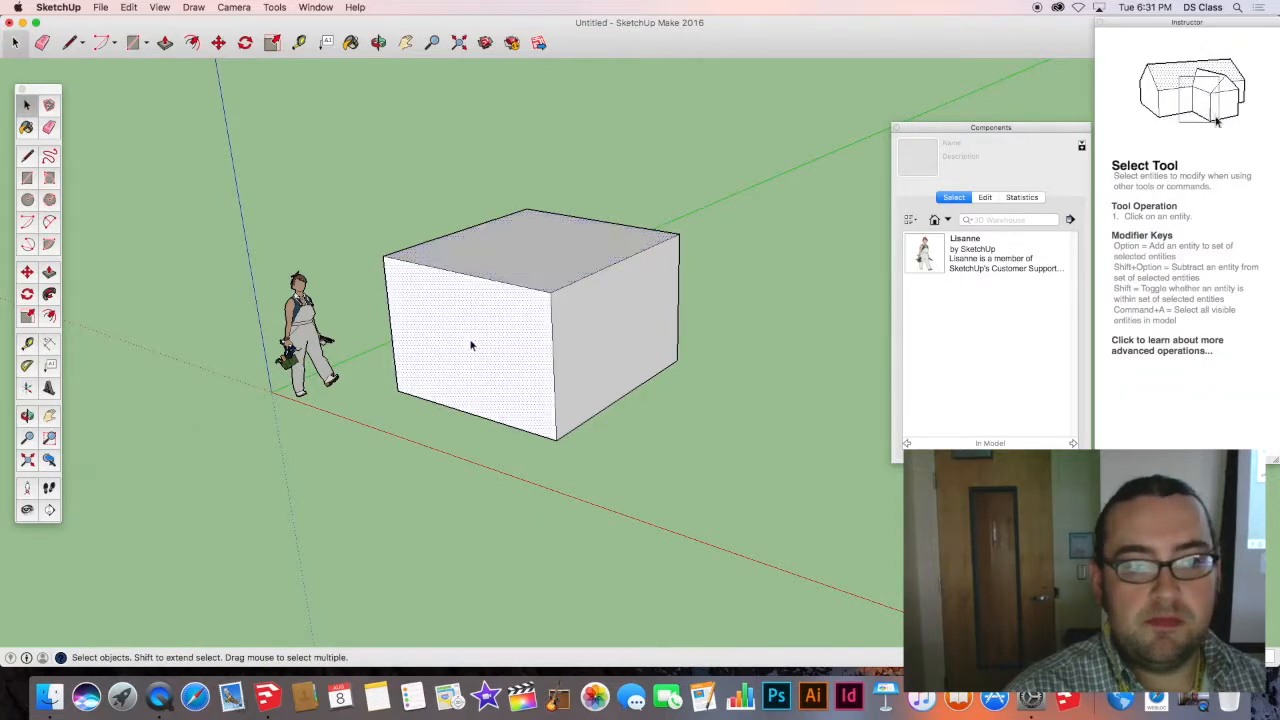
pyautogui.click(497, 266)
pyautogui.click(483, 343)
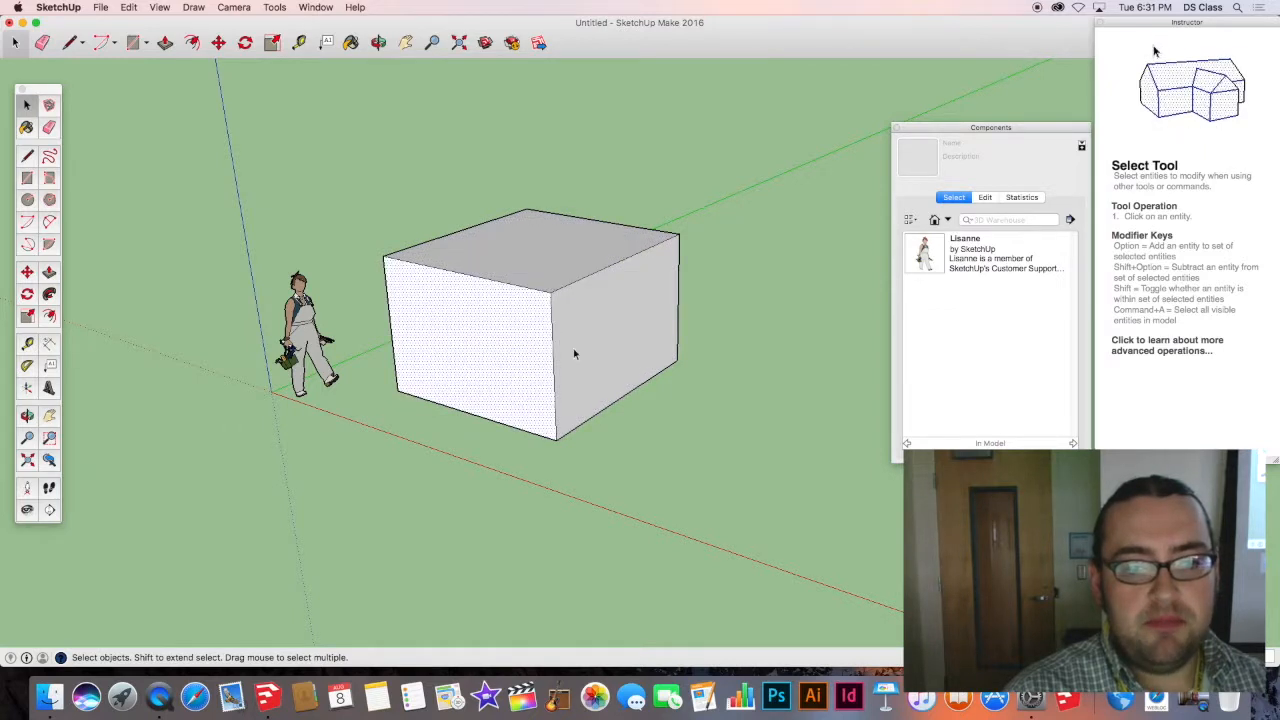
pyautogui.click(623, 325)
pyautogui.click(574, 259)
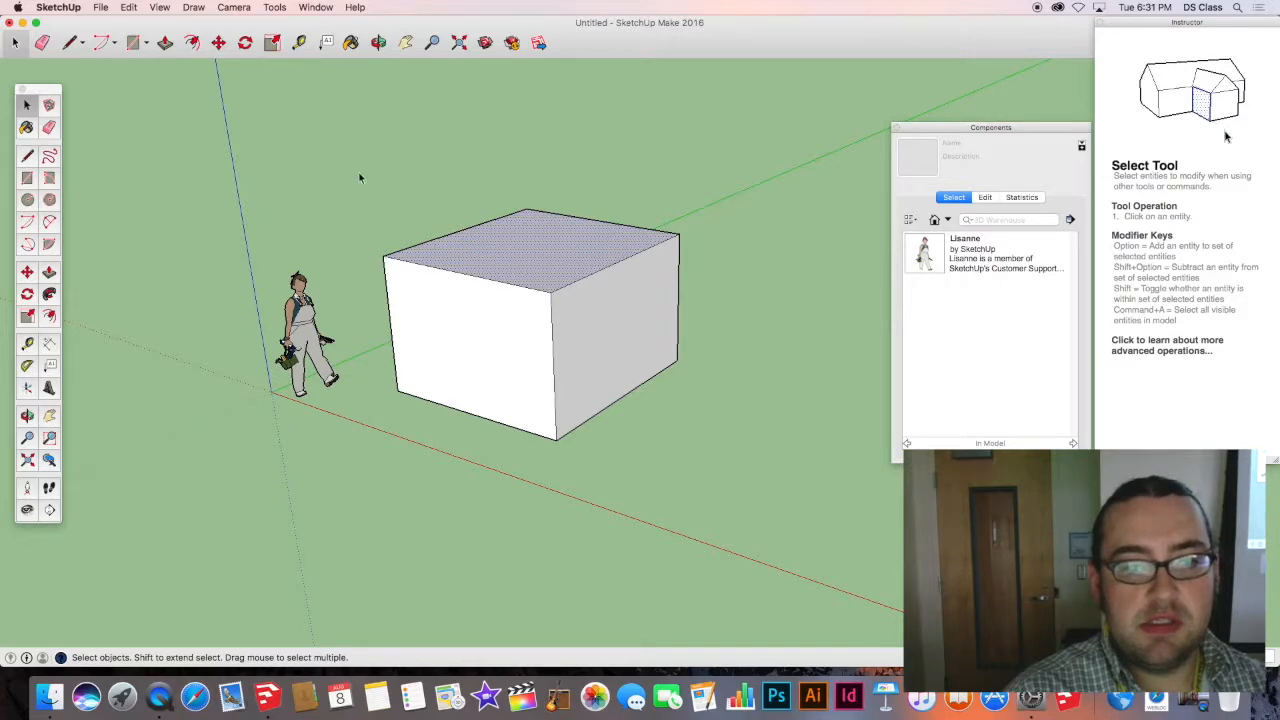
pyautogui.click(645, 371)
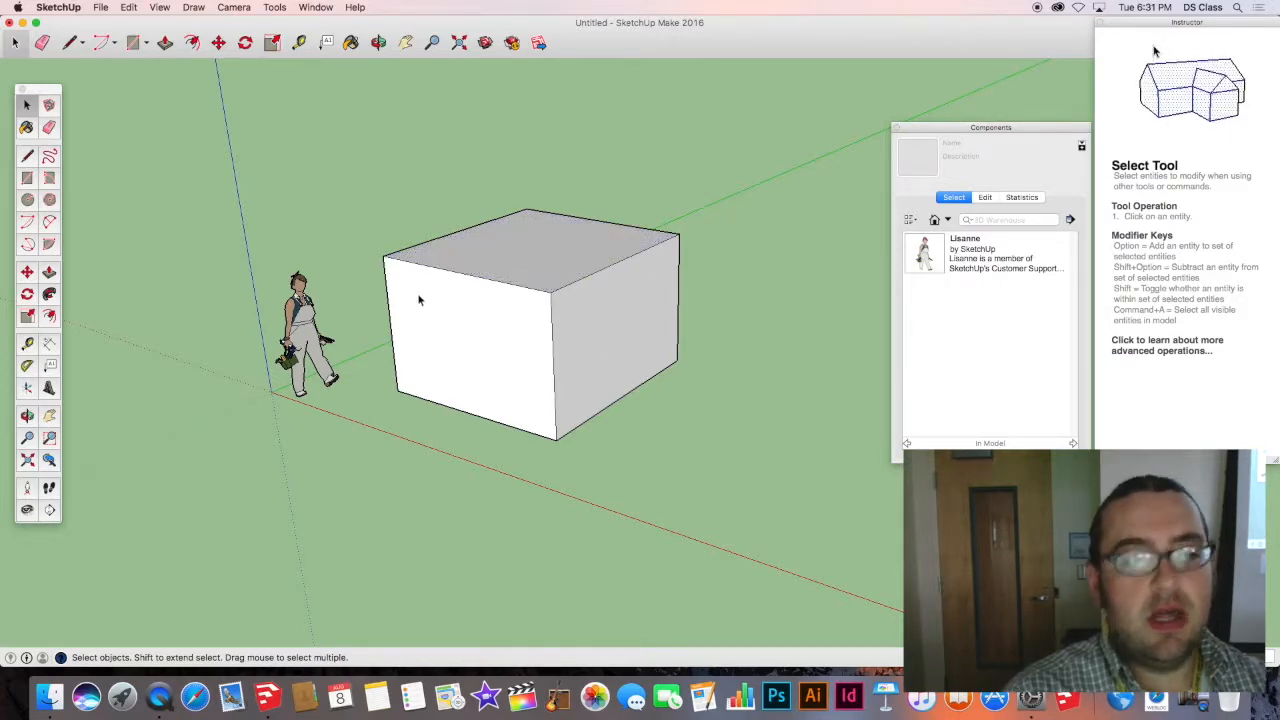
# Enclose the whole box in a selection window to check its faces and edges, and clear the selection.
pyautogui.moveTo(337, 349); pyautogui.dragTo(380, 340, button='middle')
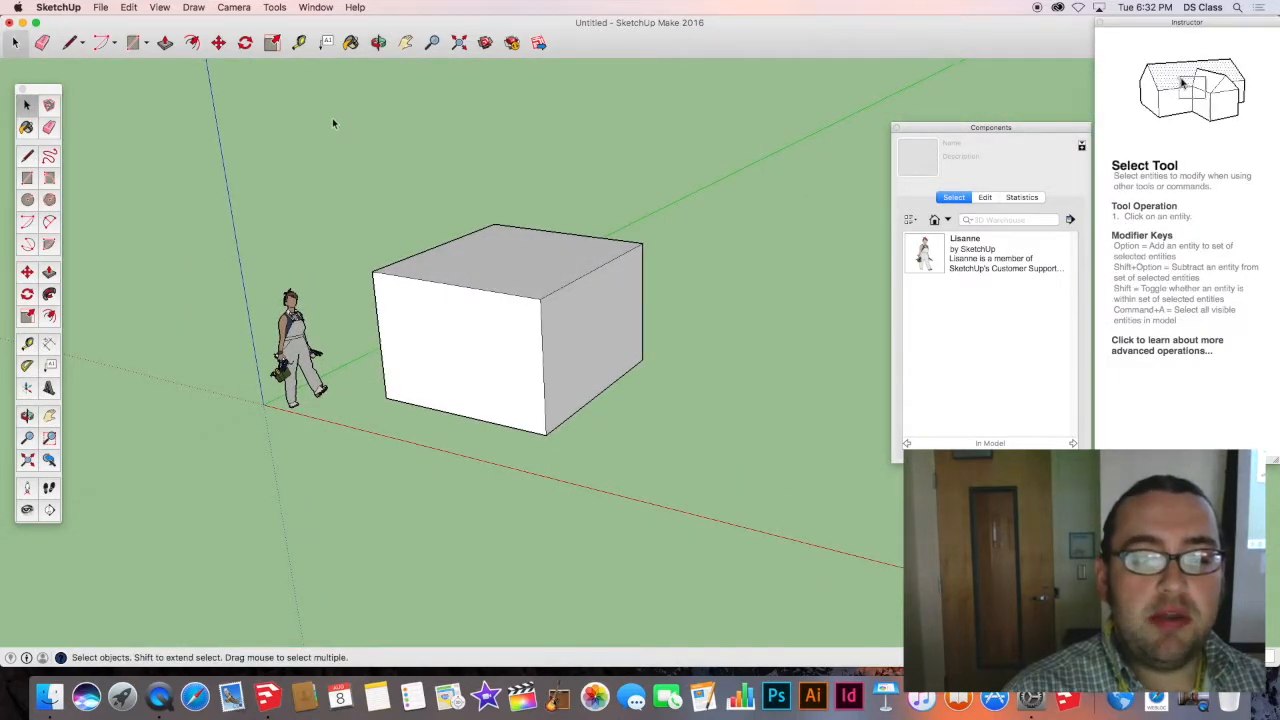
pyautogui.moveTo(334, 123); pyautogui.dragTo(725, 569)
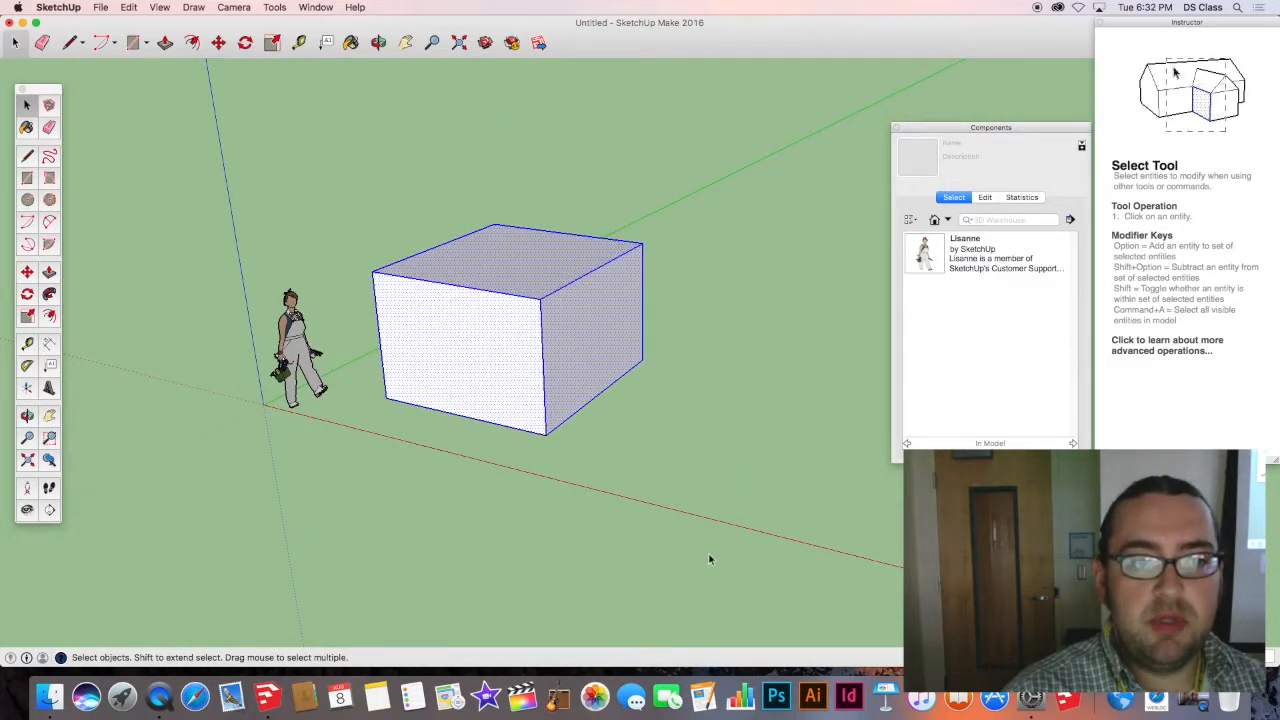
pyautogui.click(700, 490)
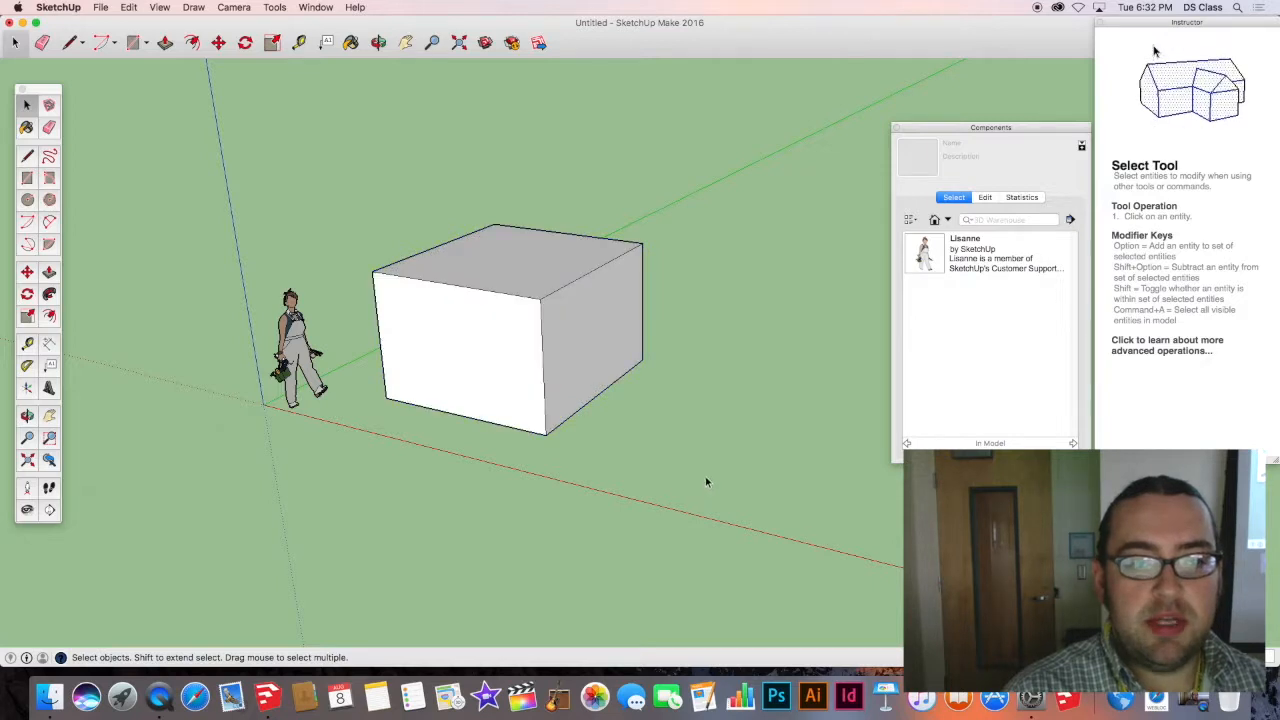
# Select all connected faces and edges of the box and make them a group.
pyautogui.tripleClick(488, 335)
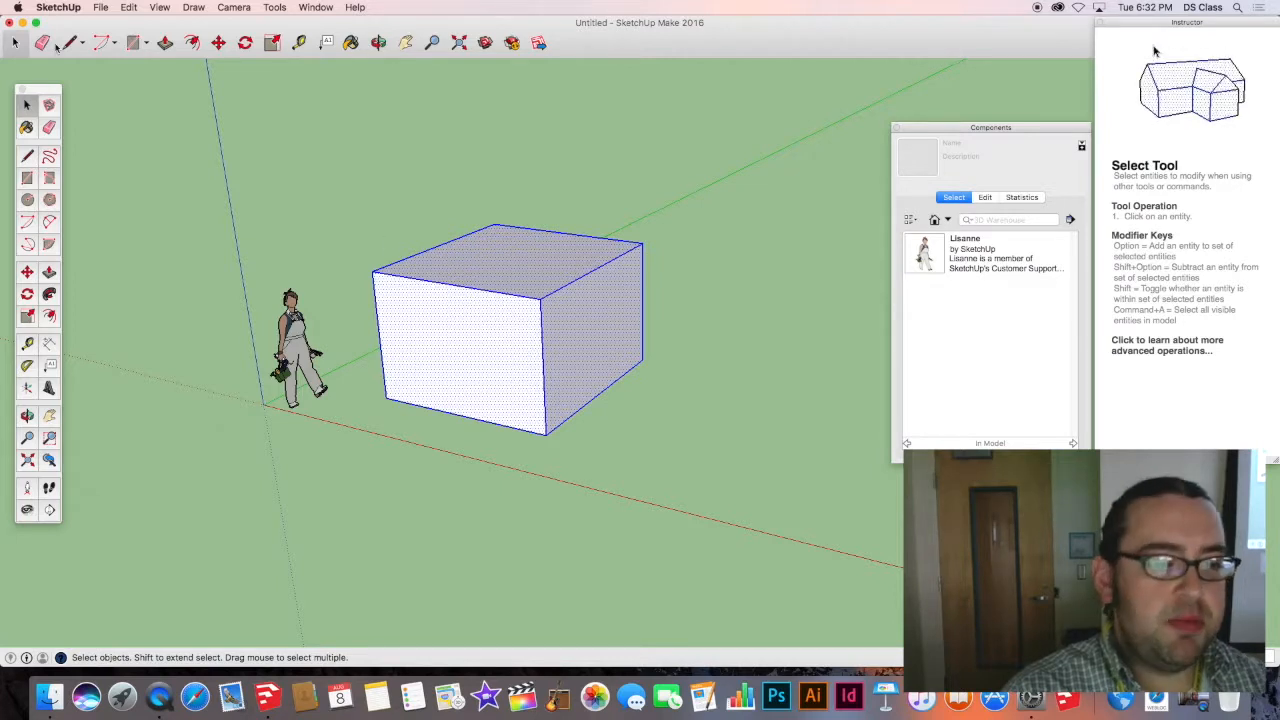
pyautogui.click(129, 8)
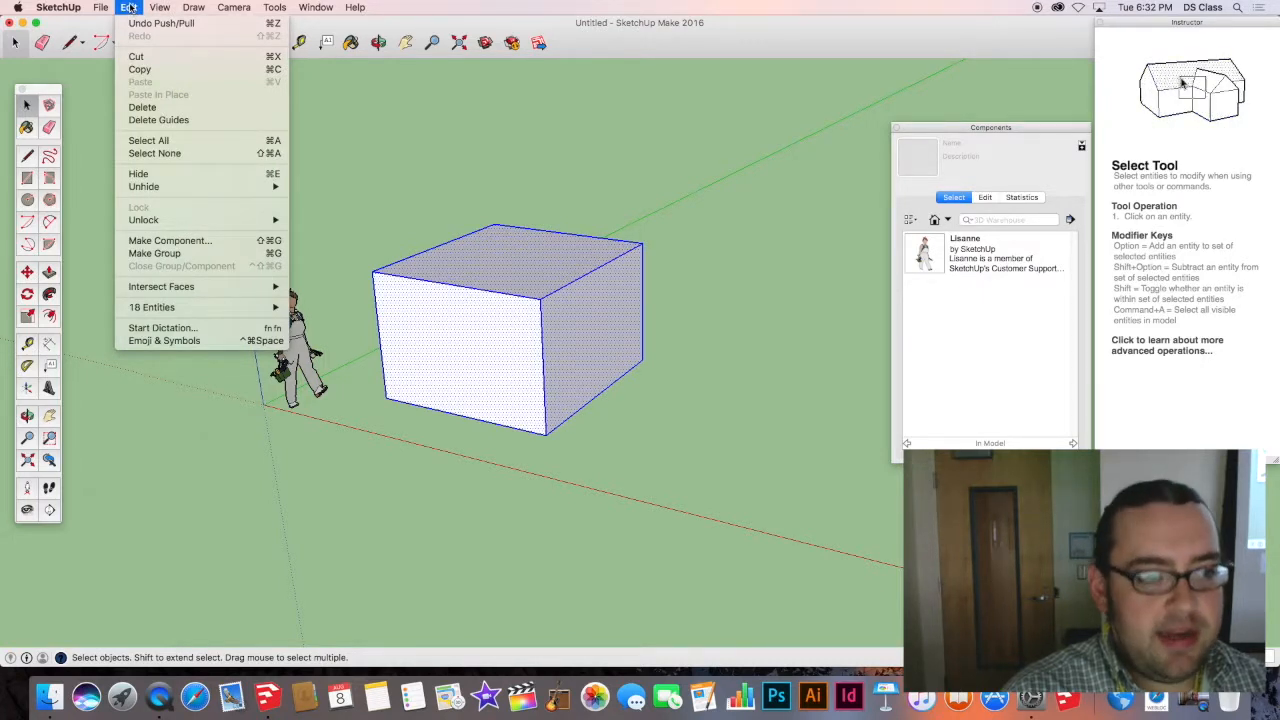
pyautogui.click(188, 257)
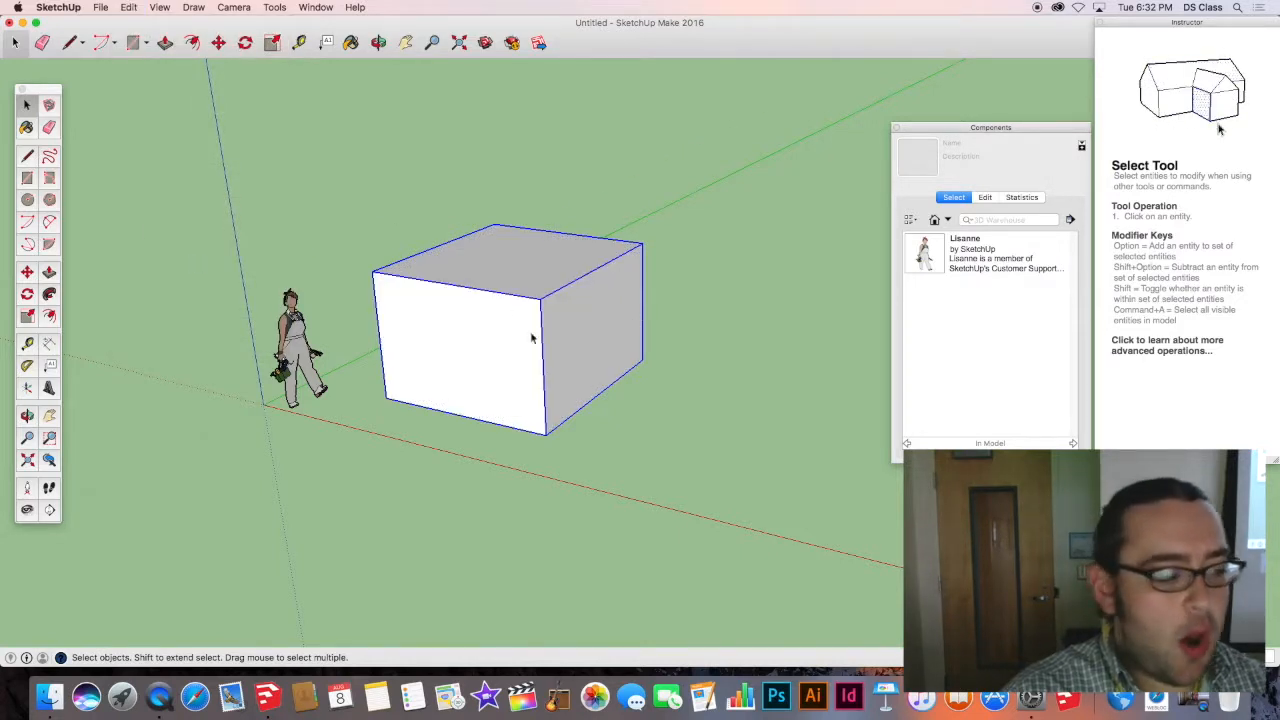
# Select the grouped box as a single object to check how it behaves, and clear the selection.
pyautogui.scroll(-3, 534, 333)
pyautogui.moveTo(530, 335); pyautogui.dragTo(451, 303, button='middle')
pyautogui.scroll(3, 434, 340)
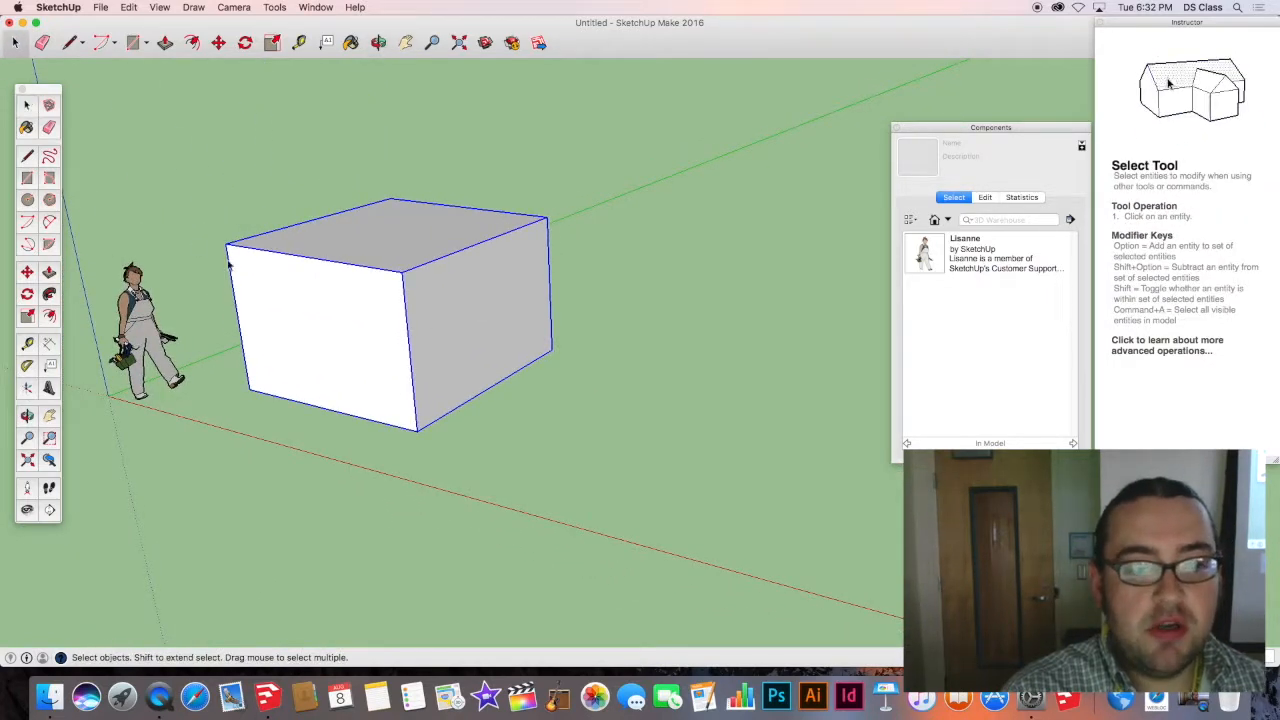
pyautogui.click(283, 206)
pyautogui.tripleClick(335, 322)
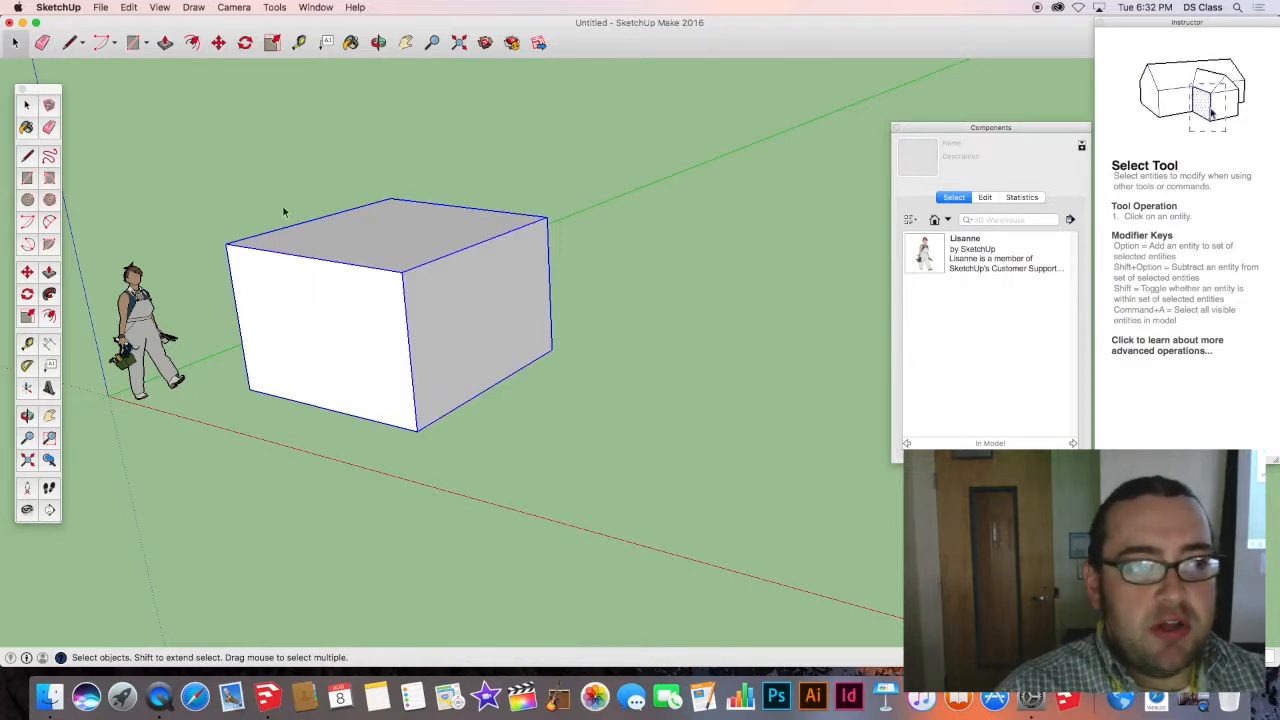
pyautogui.scroll(-3, 398, 282)
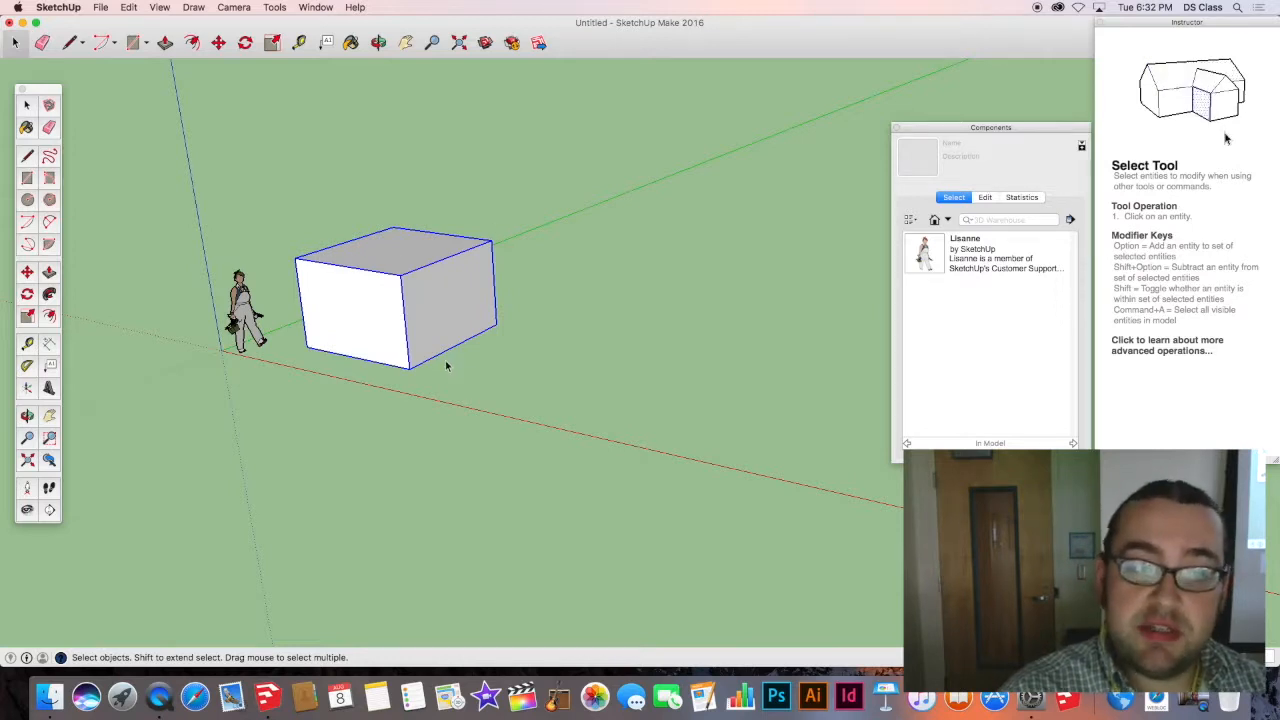
pyautogui.click(585, 358)
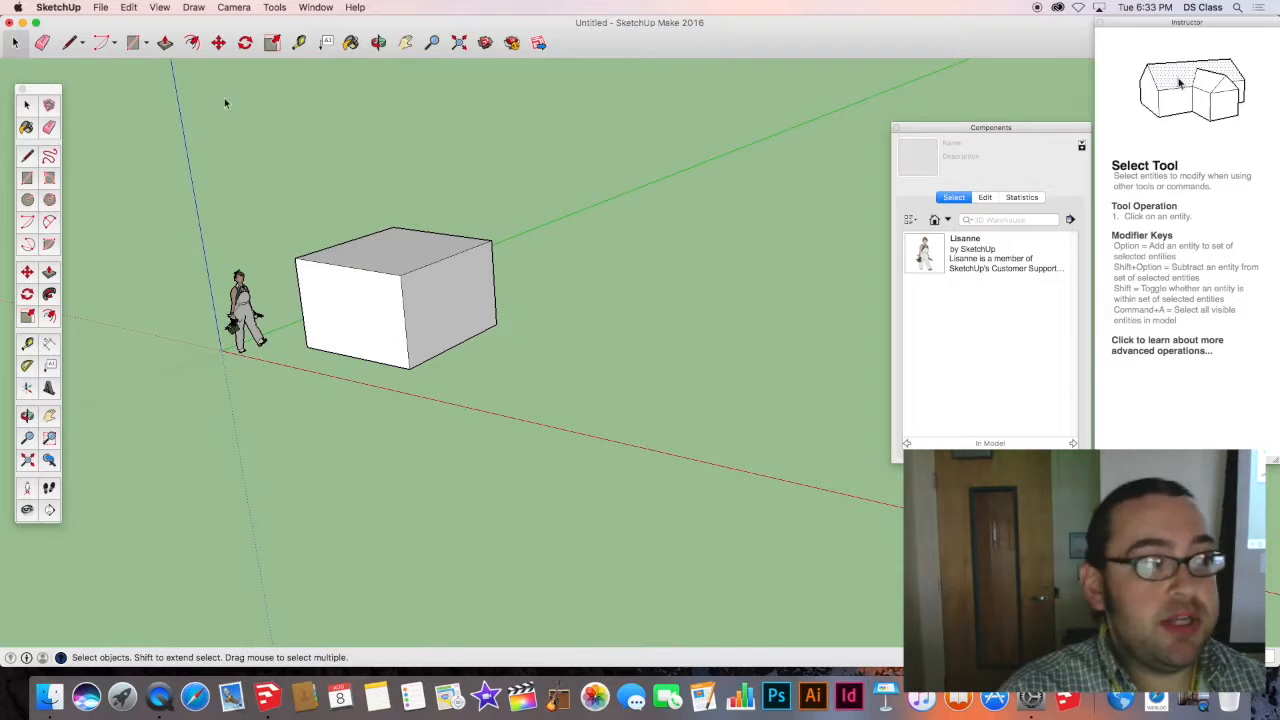
# Open the box group for editing, examine its individual faces and edges by selecting them, and close the group.
pyautogui.doubleClick(378, 293)
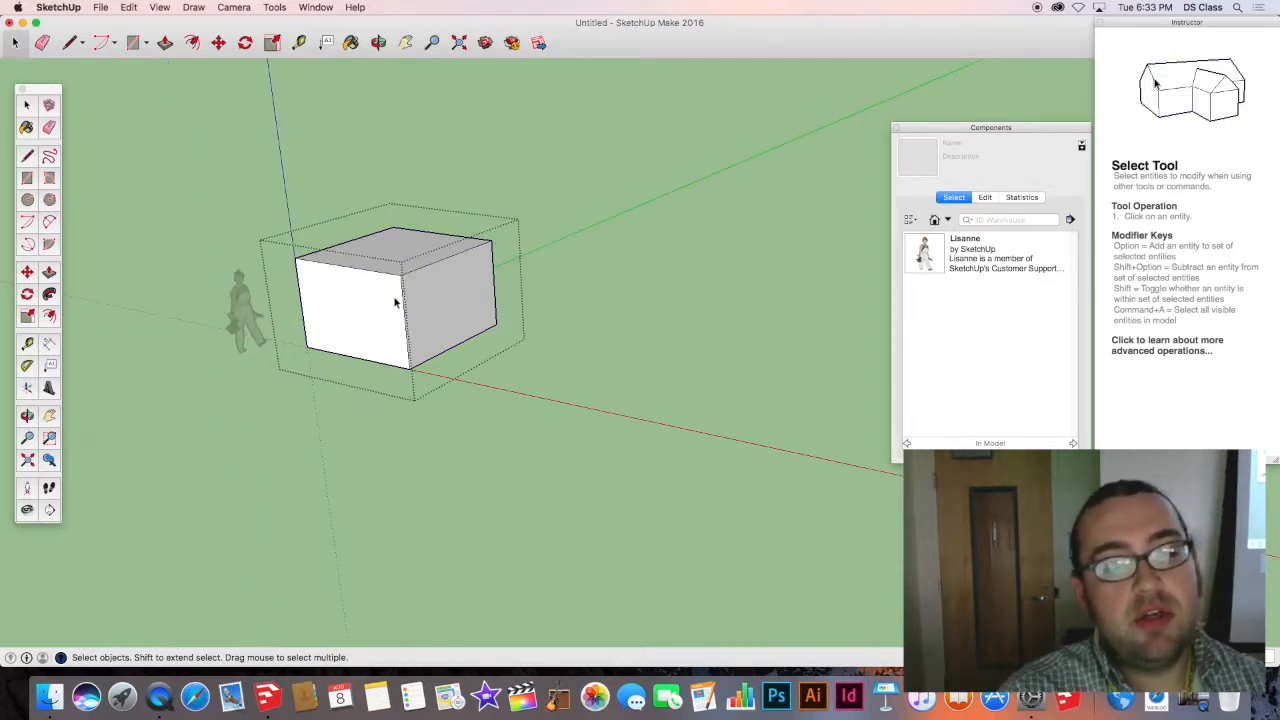
pyautogui.click(395, 303)
pyautogui.click(443, 260)
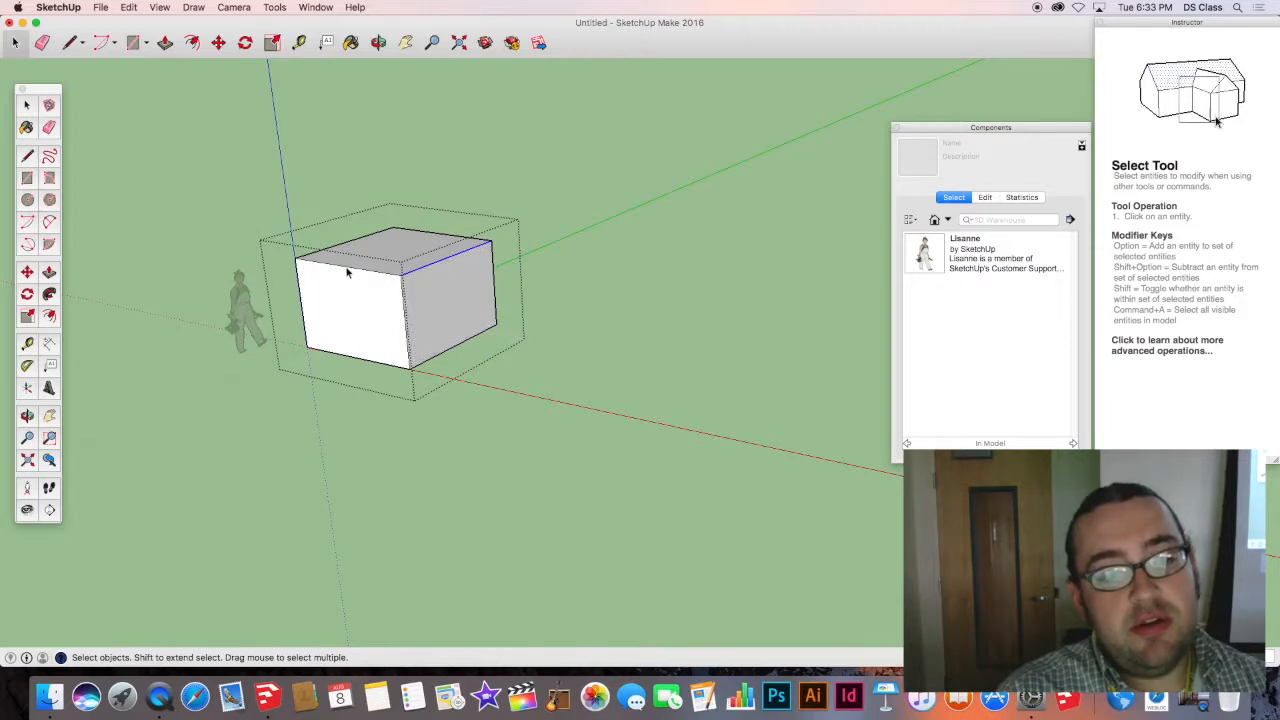
pyautogui.click(347, 266)
pyautogui.click(363, 242)
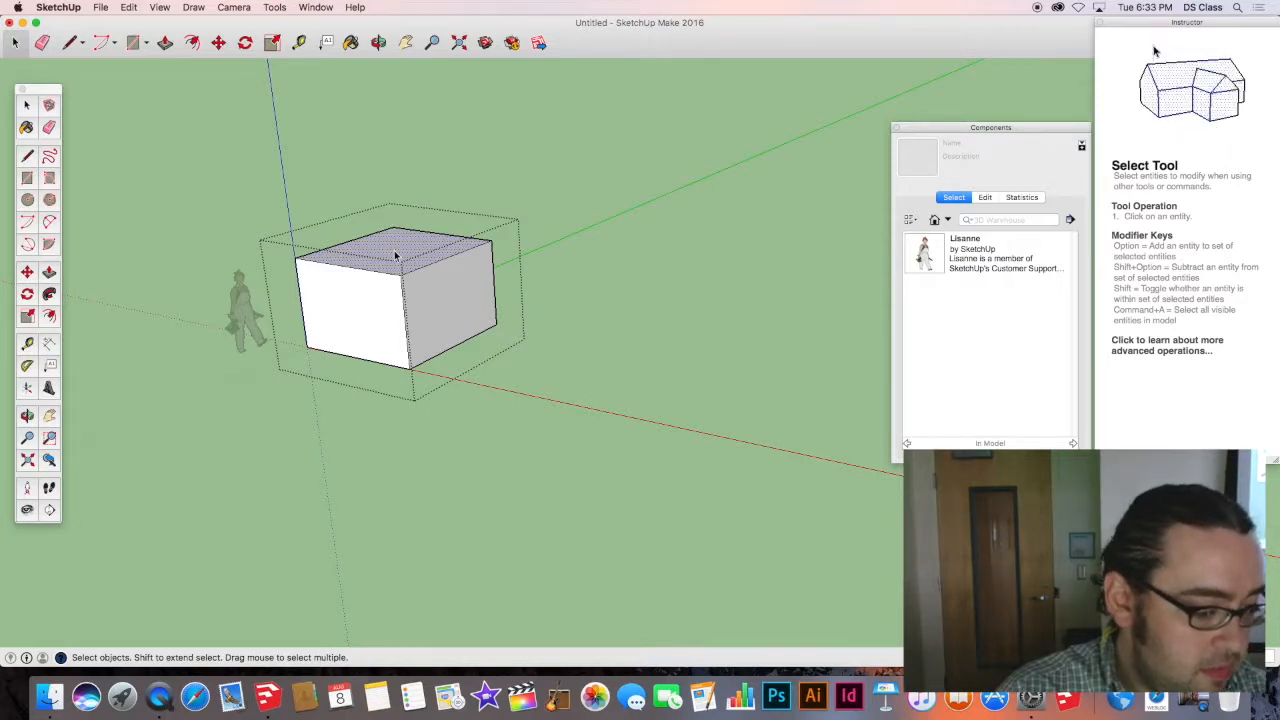
pyautogui.click(617, 257)
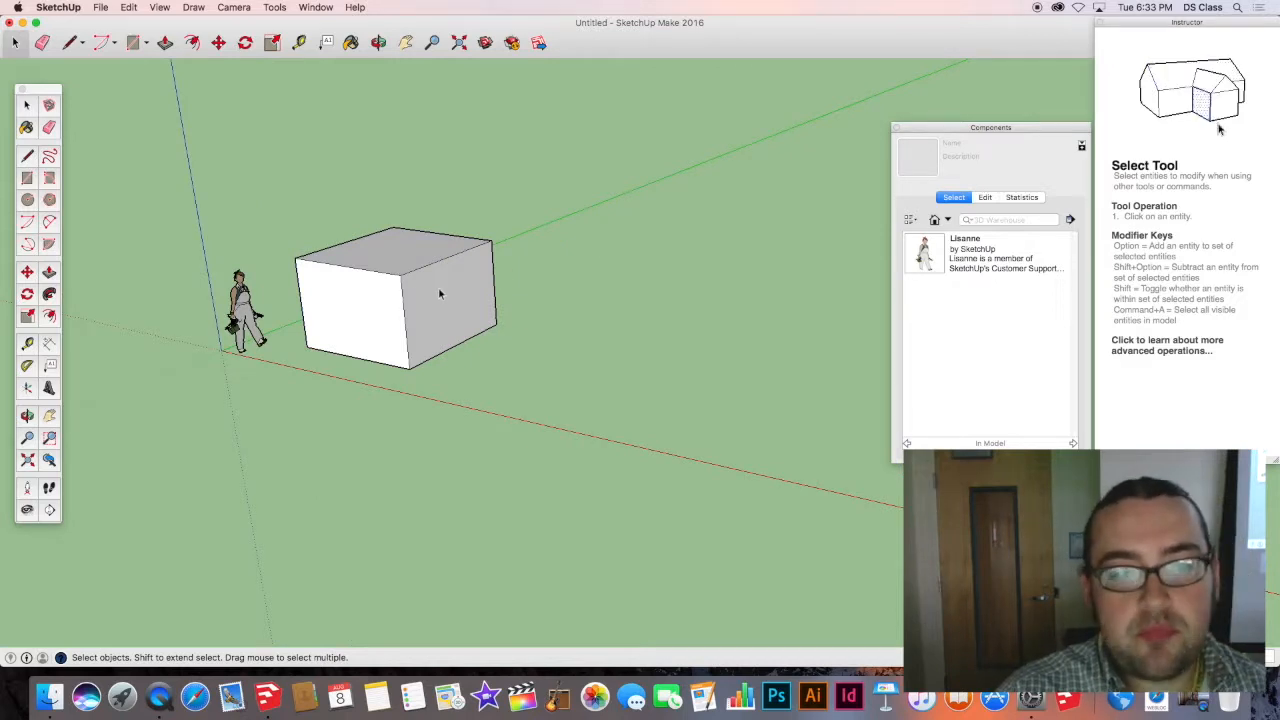
# Draw a large freehand circle on the ground plane beside the box, on the side away from the woman.
pyautogui.press('o')
pyautogui.scroll(2, 440, 296)
pyautogui.moveTo(440, 296); pyautogui.dragTo(310, 377)
pyautogui.press('space')
pyautogui.click(27, 201)
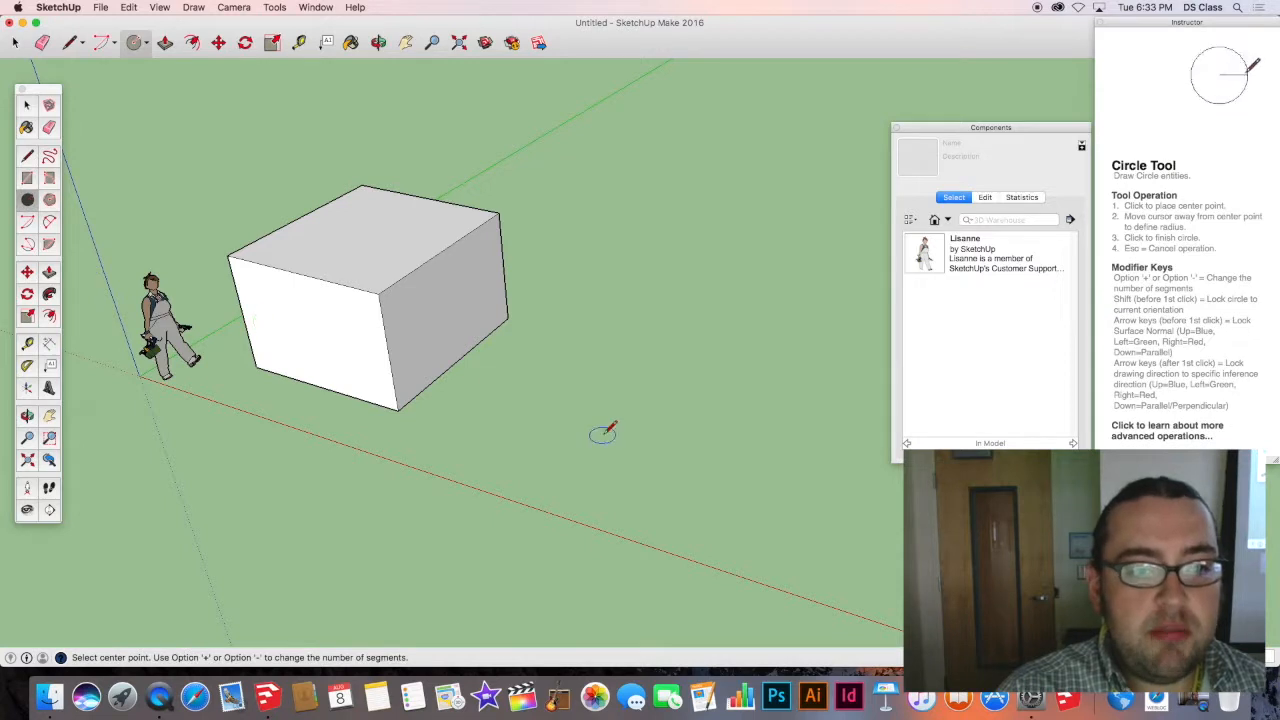
pyautogui.click(645, 353)
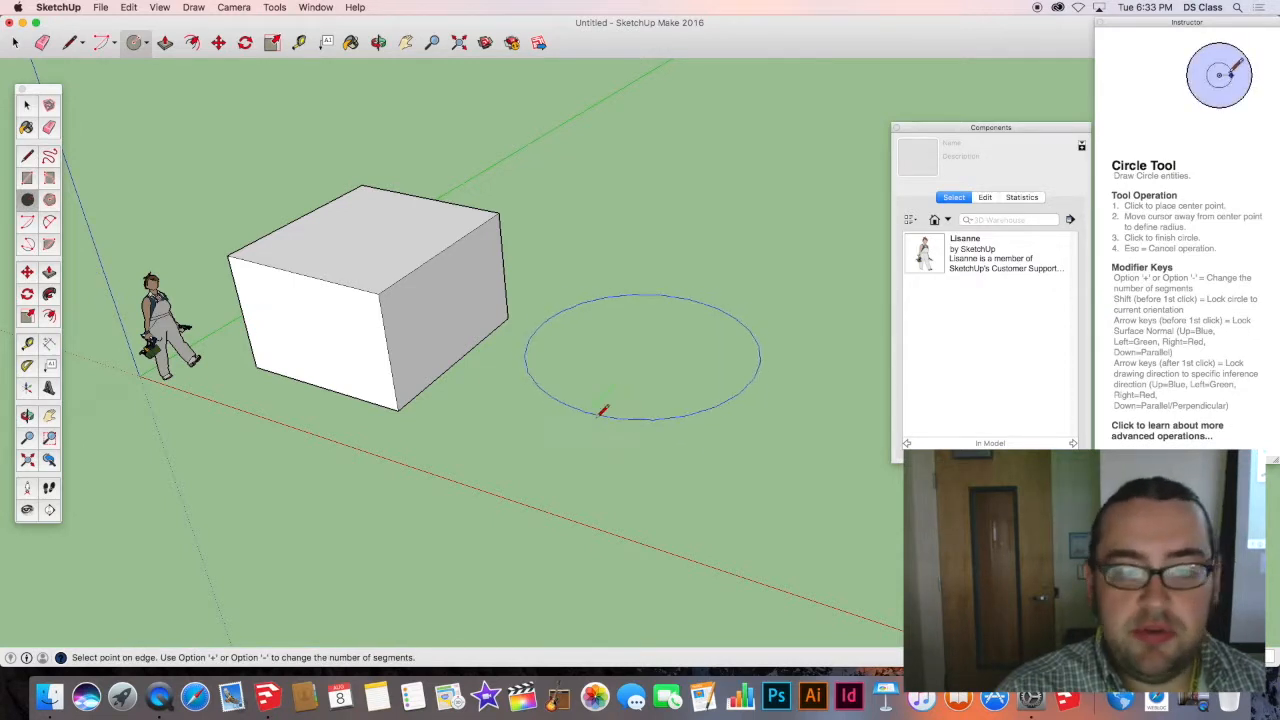
pyautogui.click(645, 410)
# Extrude the circle's face upward with Push/Pull into a cylinder, matching its height to the box's top edge.
pyautogui.press('o')
pyautogui.moveTo(645, 405); pyautogui.dragTo(686, 391)
pyautogui.press('c')
pyautogui.press('o')
pyautogui.press('c')
pyautogui.scroll(3, 650, 395)
pyautogui.press('o')
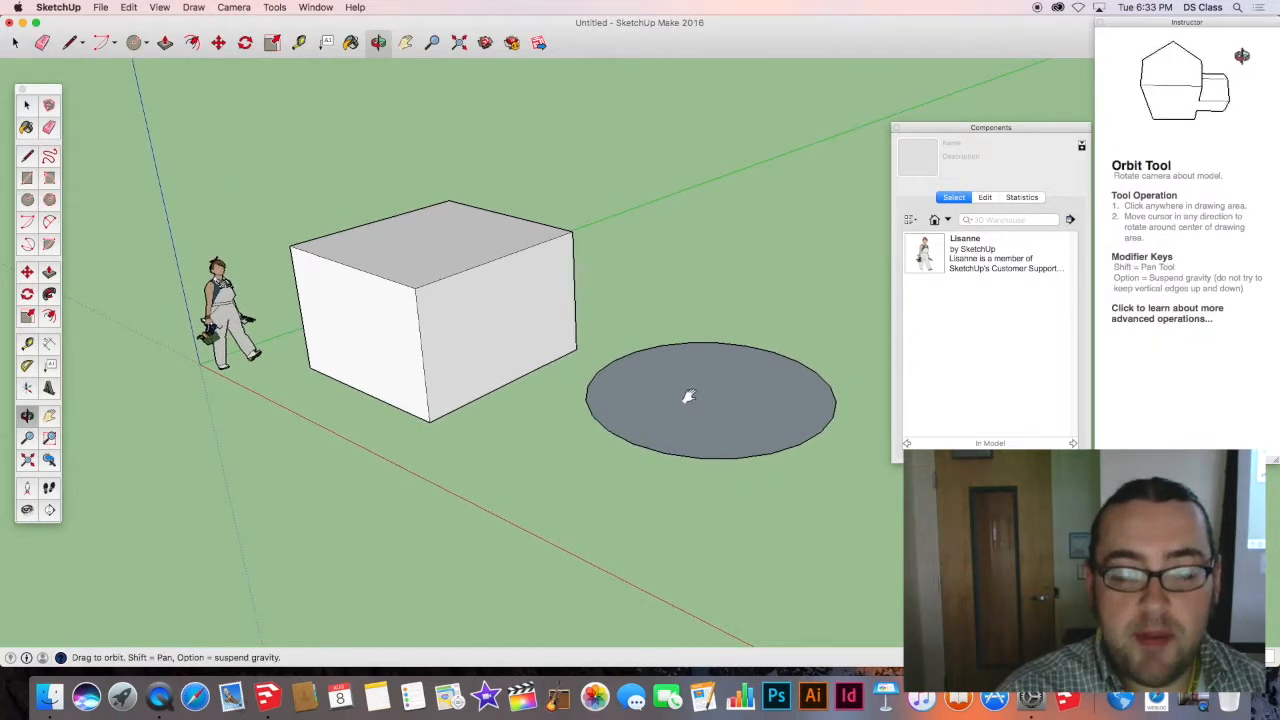
pyautogui.press('c')
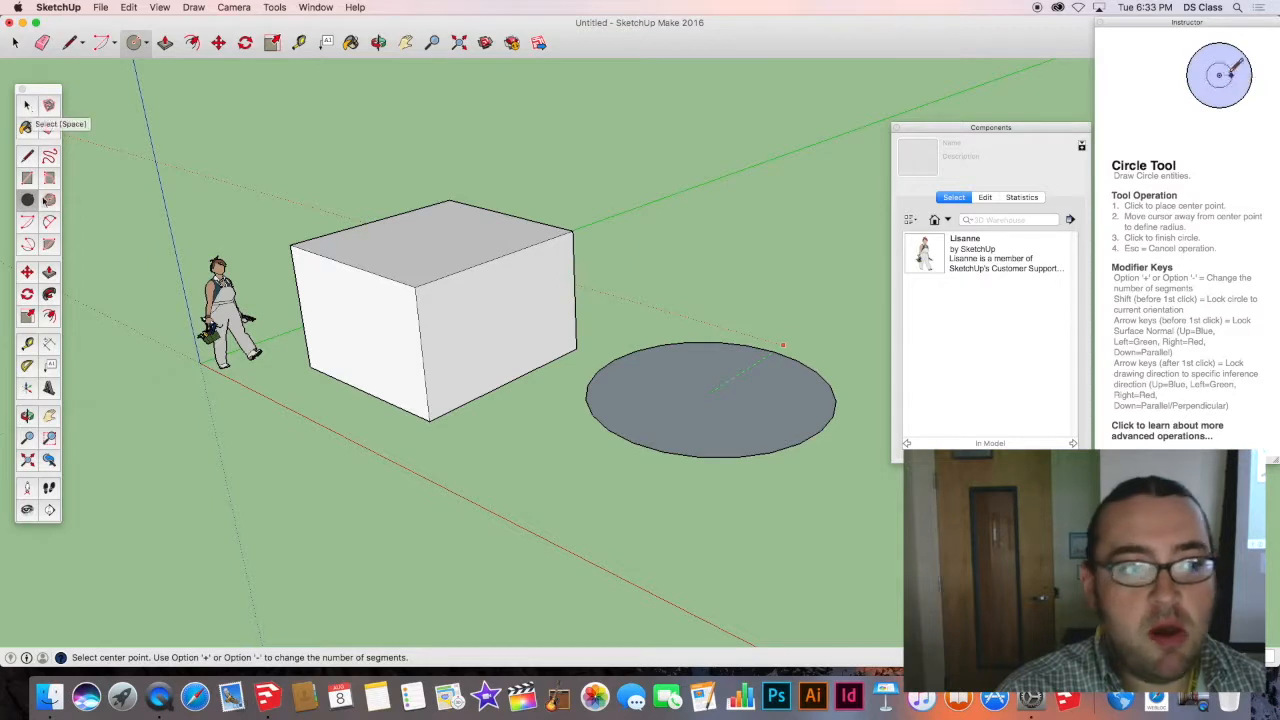
pyautogui.click(49, 273)
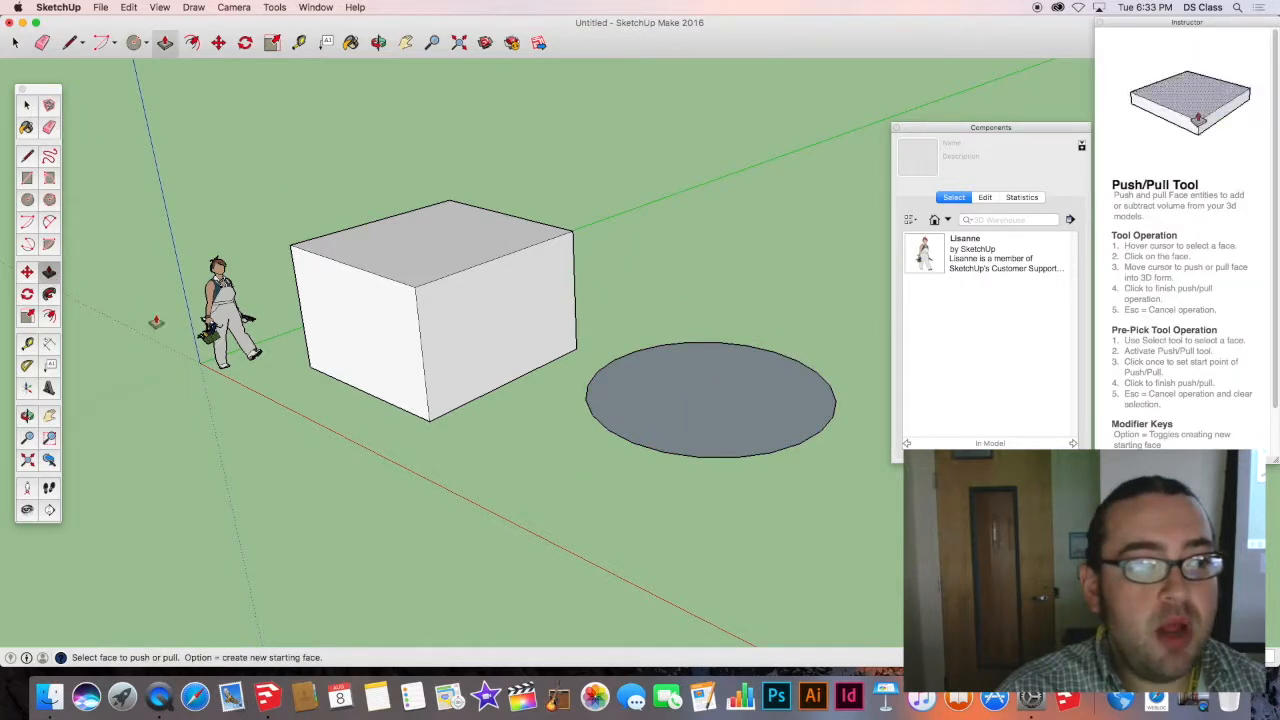
pyautogui.click(666, 406)
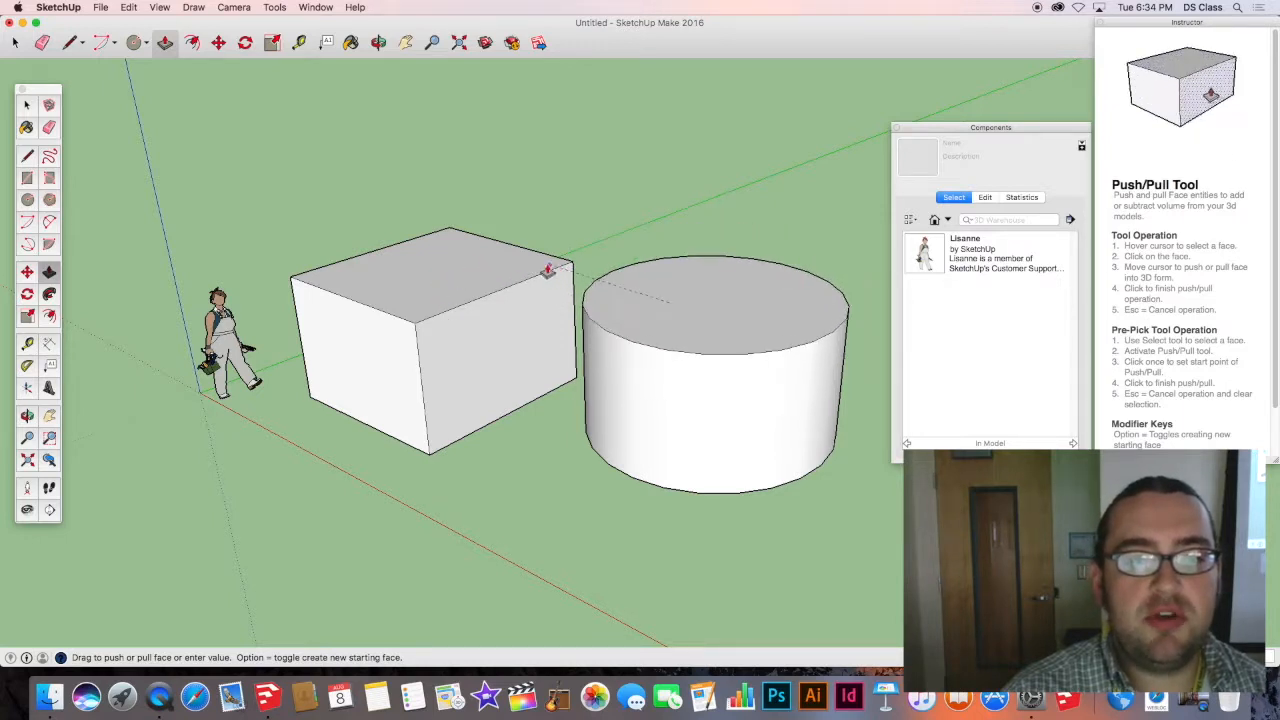
pyautogui.click(451, 312)
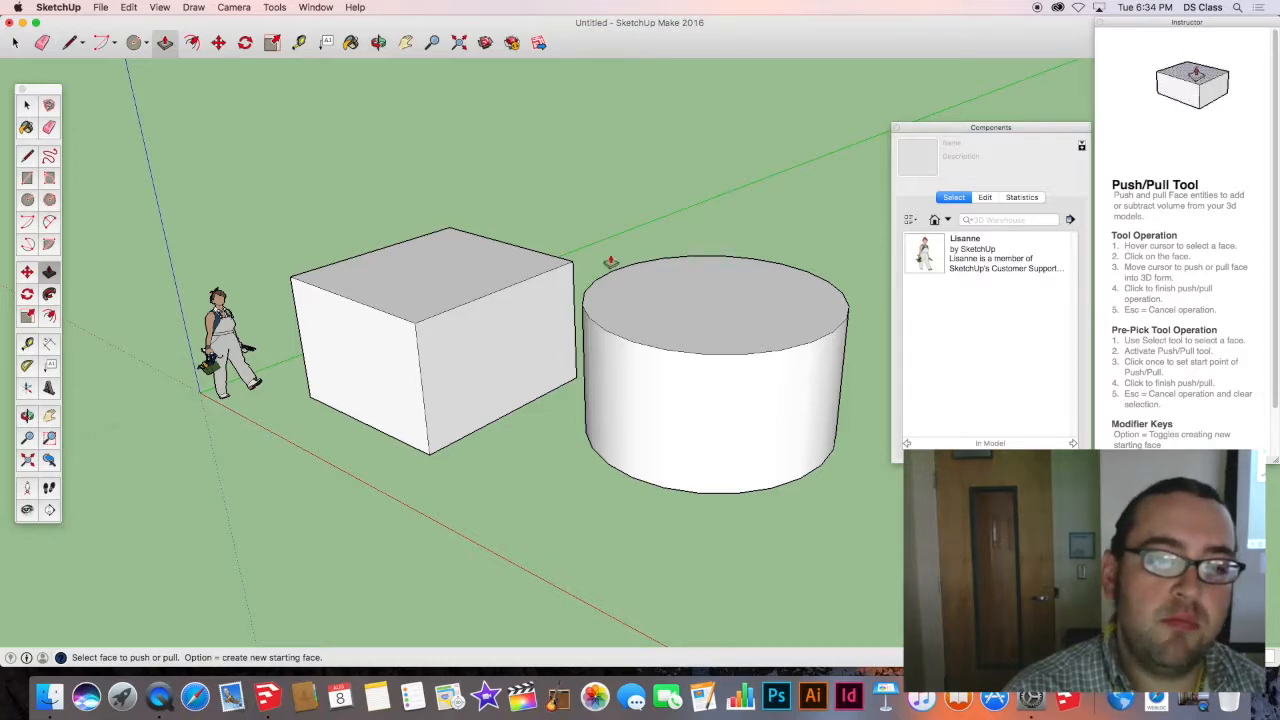
# Draw a smaller concentric circle, about half the radius, on the cylinder's top face around its center point.
pyautogui.scroll(-5, 674, 268)
pyautogui.moveTo(674, 268); pyautogui.dragTo(634, 329, button='middle')
pyautogui.scroll(3, 592, 309)
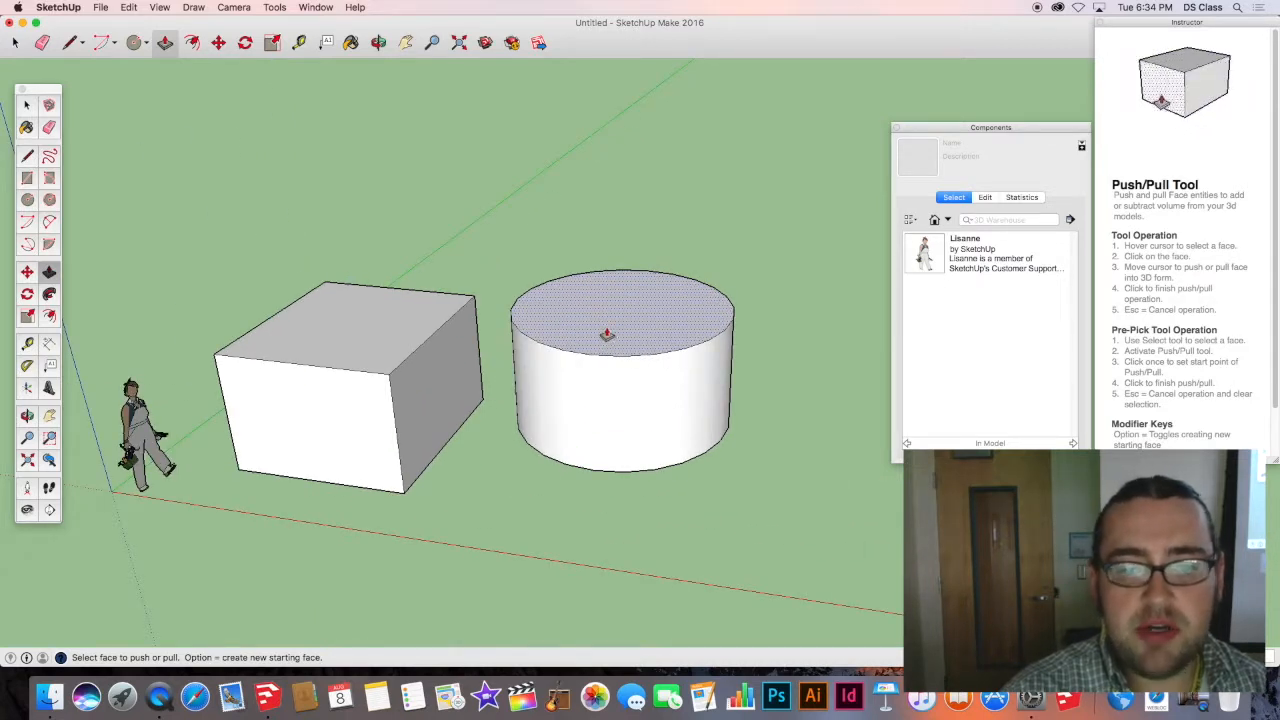
pyautogui.click(27, 199)
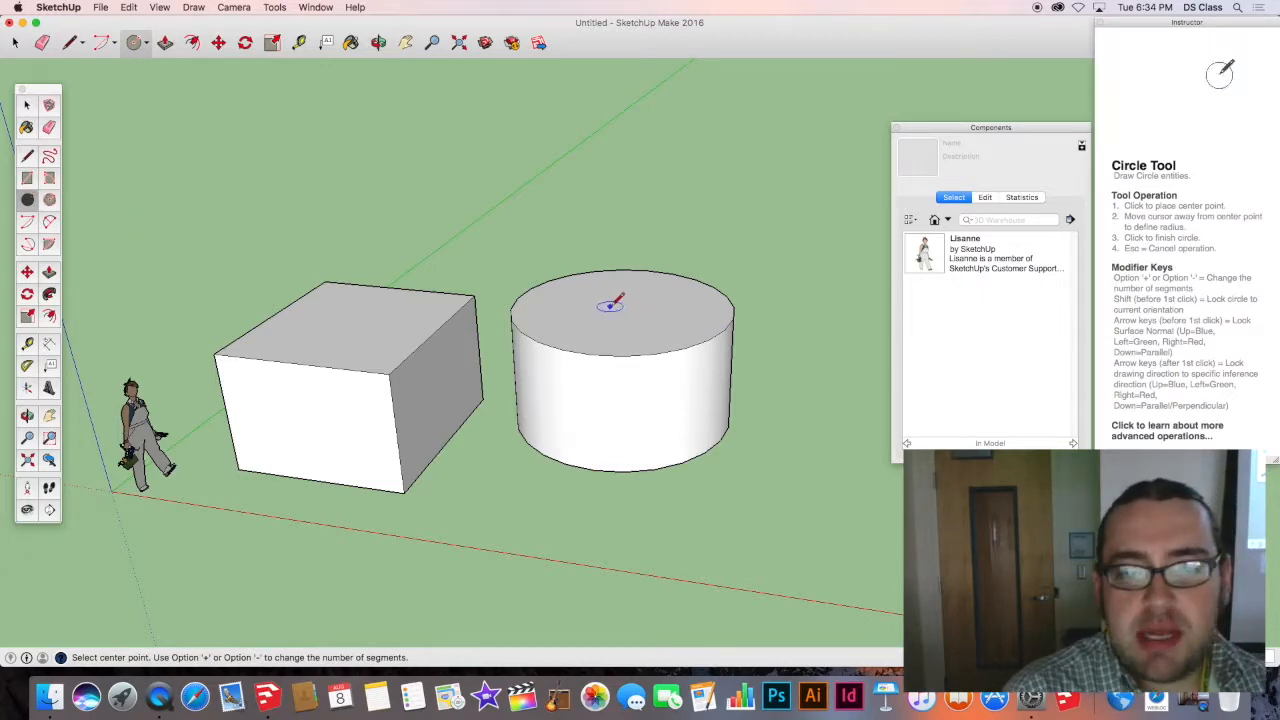
pyautogui.scroll(5, 618, 304)
pyautogui.scroll(-4, 667, 330)
pyautogui.moveTo(652, 316); pyautogui.dragTo(660, 255, button='middle')
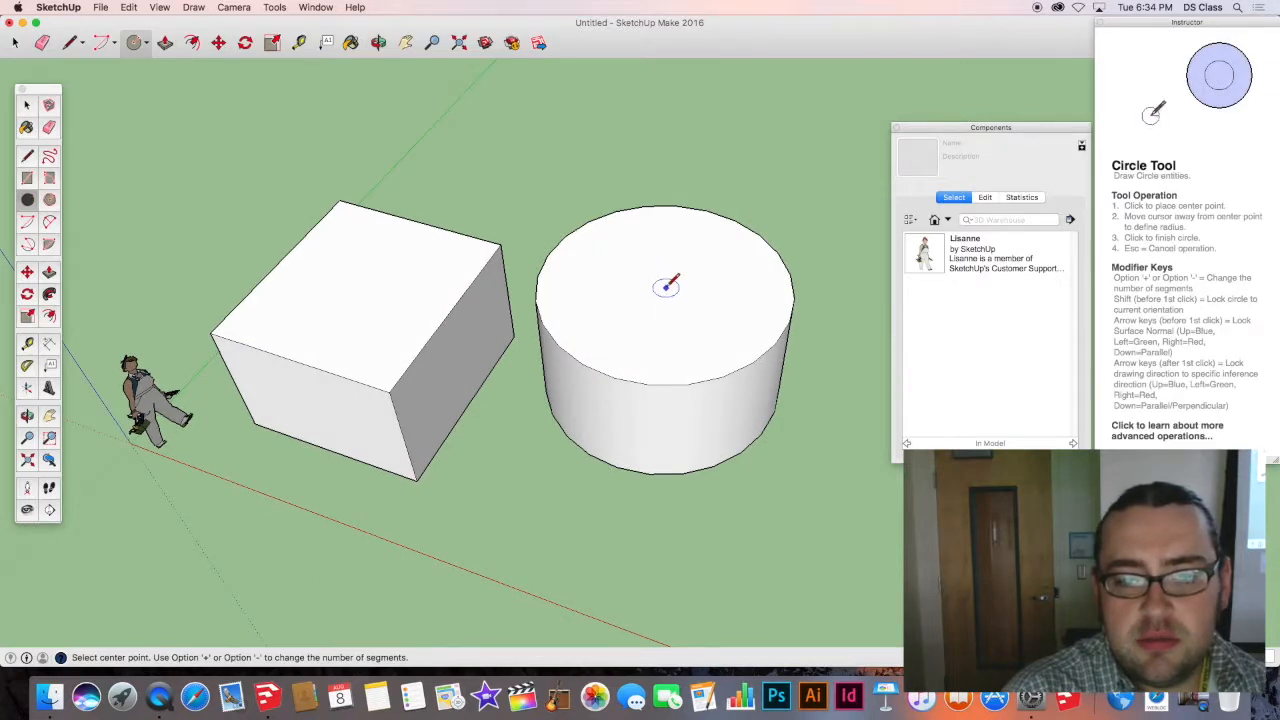
pyautogui.click(664, 287)
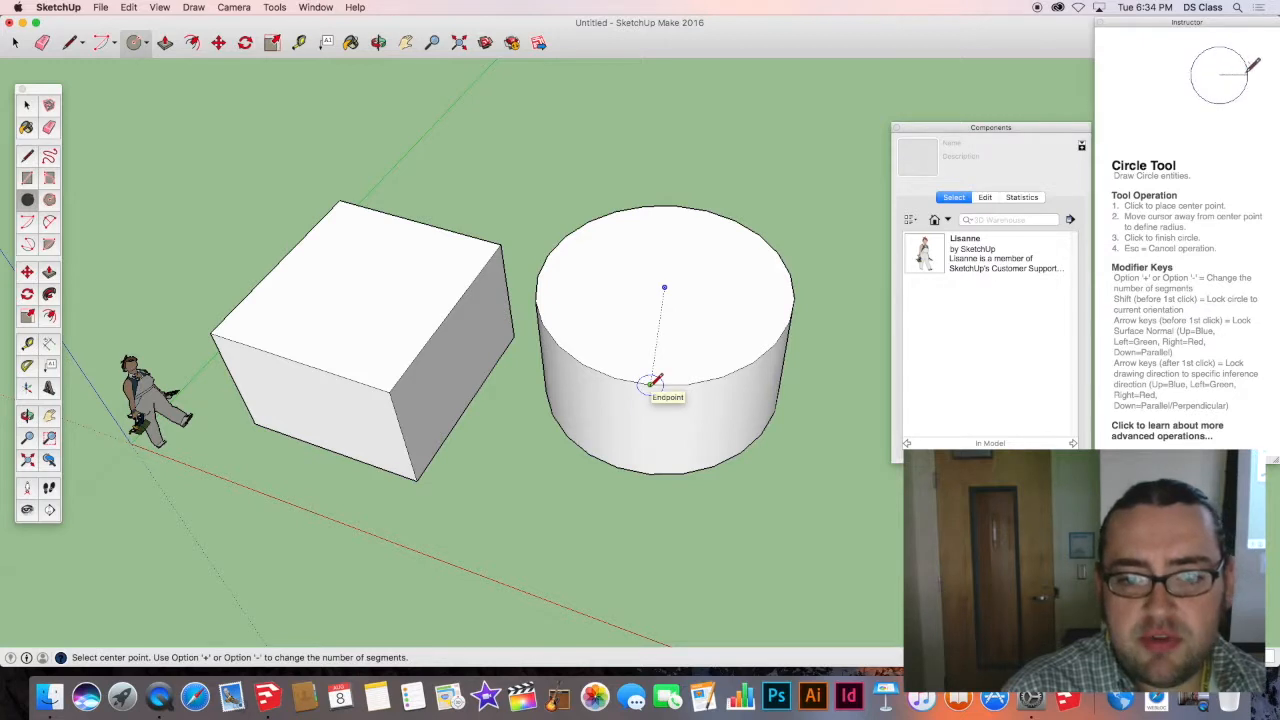
pyautogui.press('Escape')
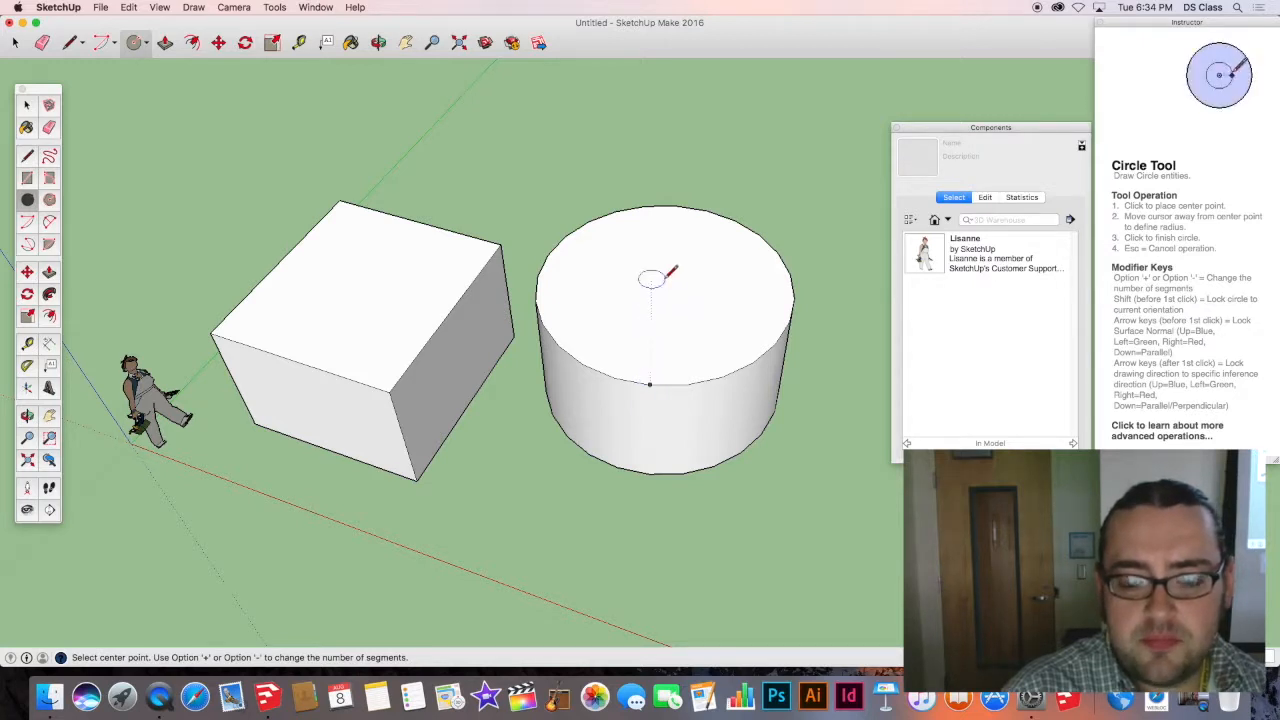
pyautogui.click(664, 287)
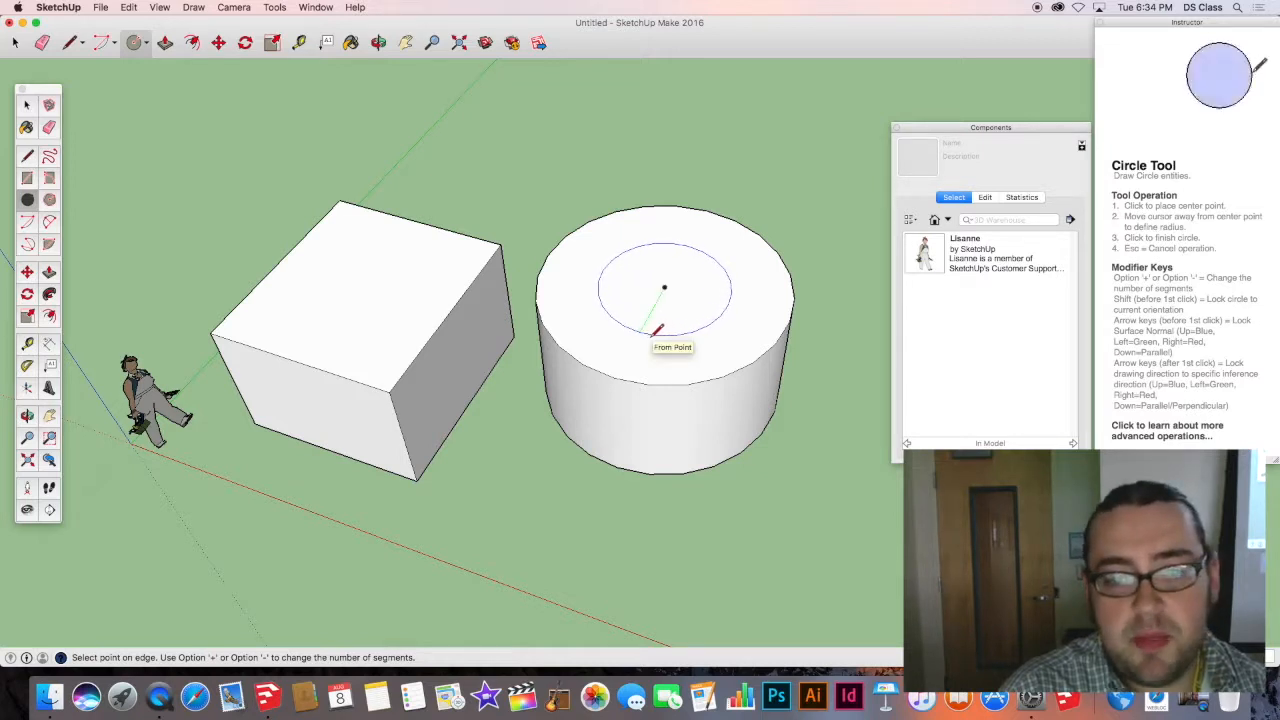
pyautogui.click(657, 331)
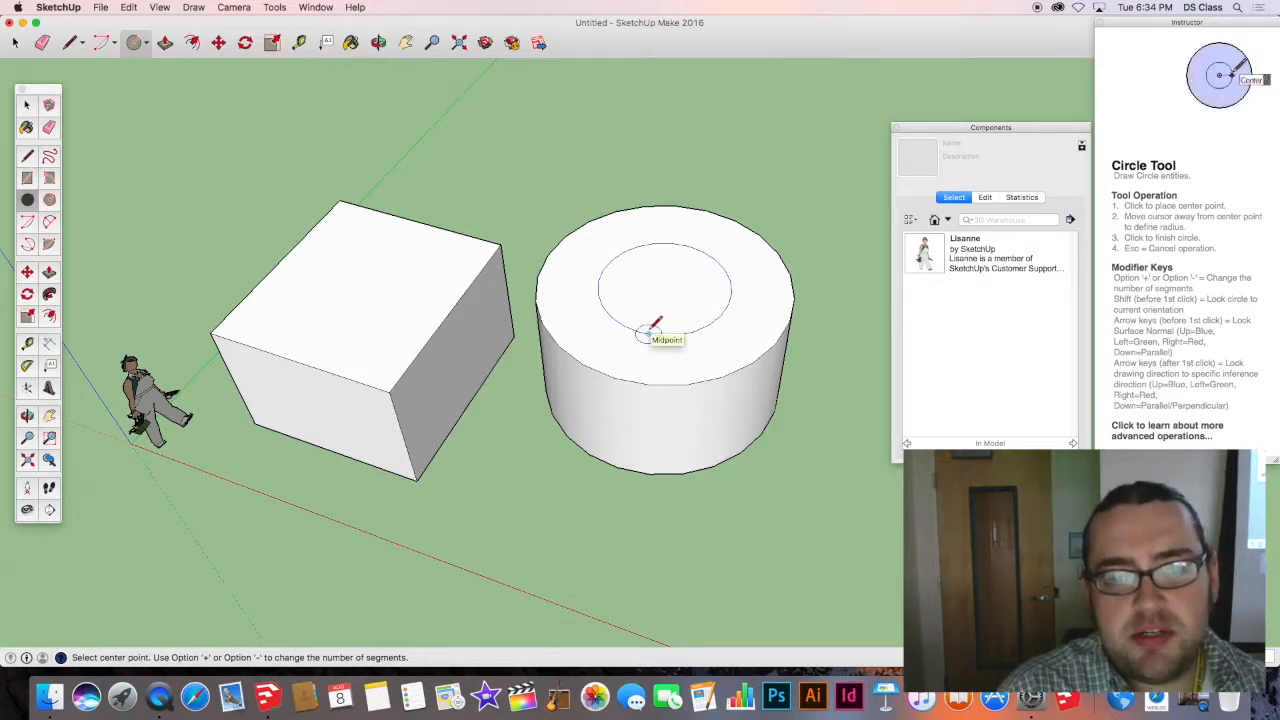
# Extrude the inner circle's face upward with Push/Pull into a narrower cylinder on top of the wide one.
pyautogui.moveTo(657, 335); pyautogui.dragTo(530, 333, button='middle')
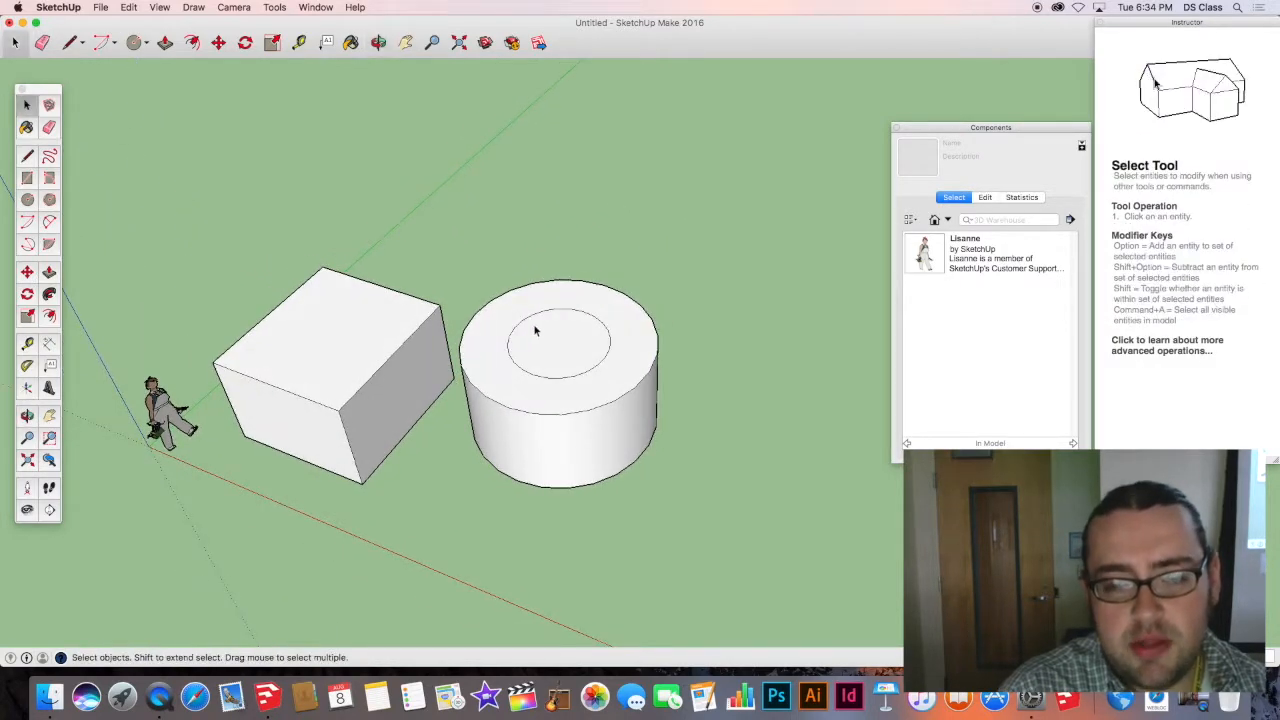
pyautogui.click(550, 345)
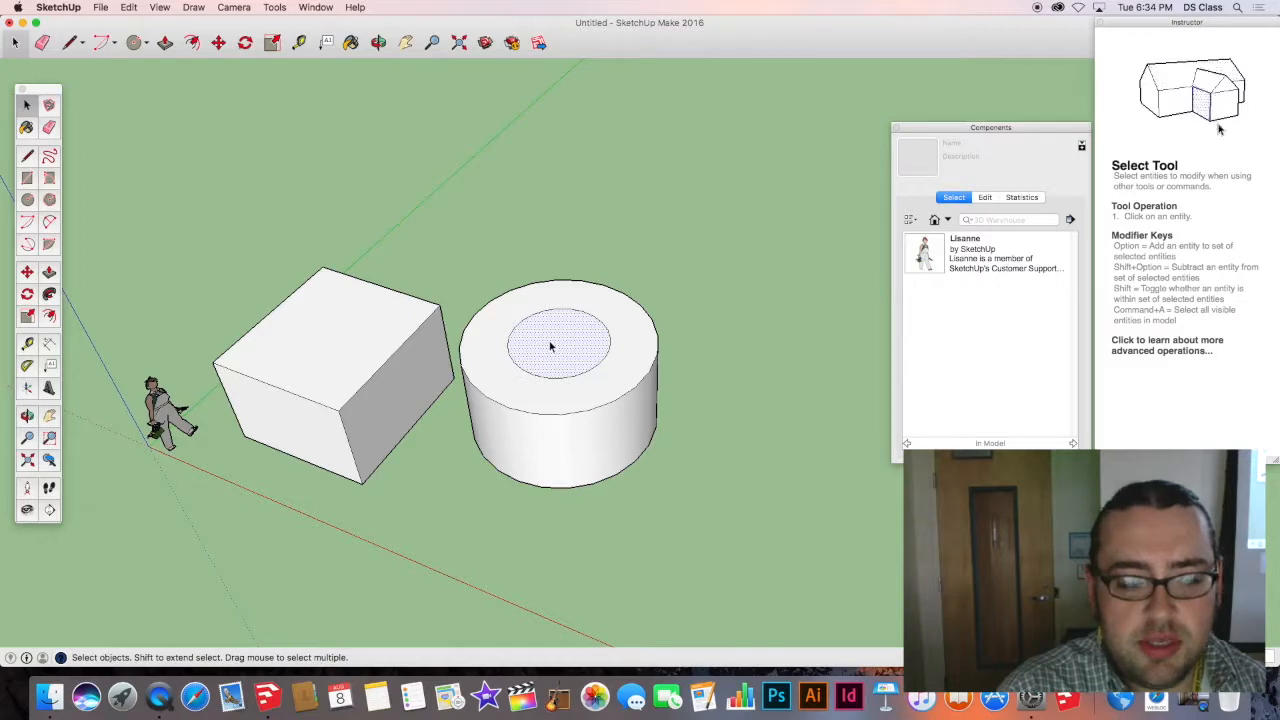
pyautogui.press('p')
pyautogui.click(545, 338)
pyautogui.click(543, 275)
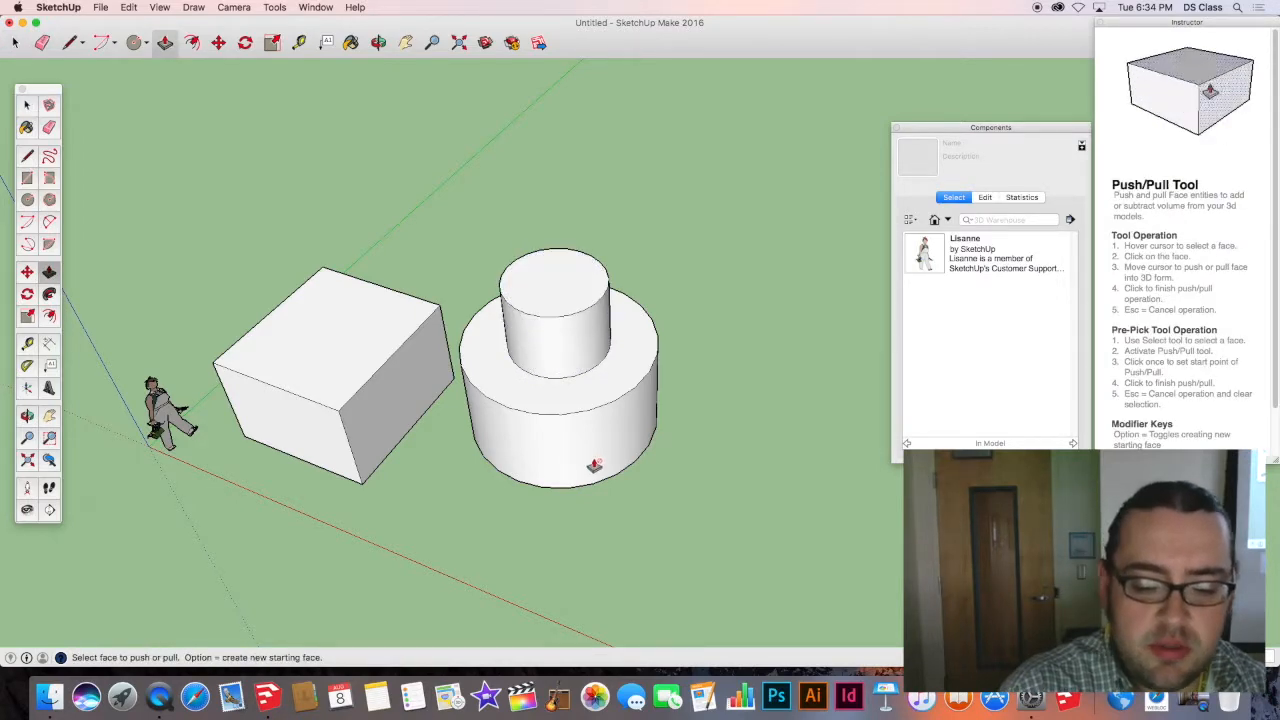
# Raise the narrow cylinder's top face further with Push/Pull to make it a tall column.
pyautogui.moveTo(594, 465); pyautogui.dragTo(560, 336, button='middle')
pyautogui.scroll(-3, 474, 340)
pyautogui.click(552, 330)
pyautogui.click(562, 262)
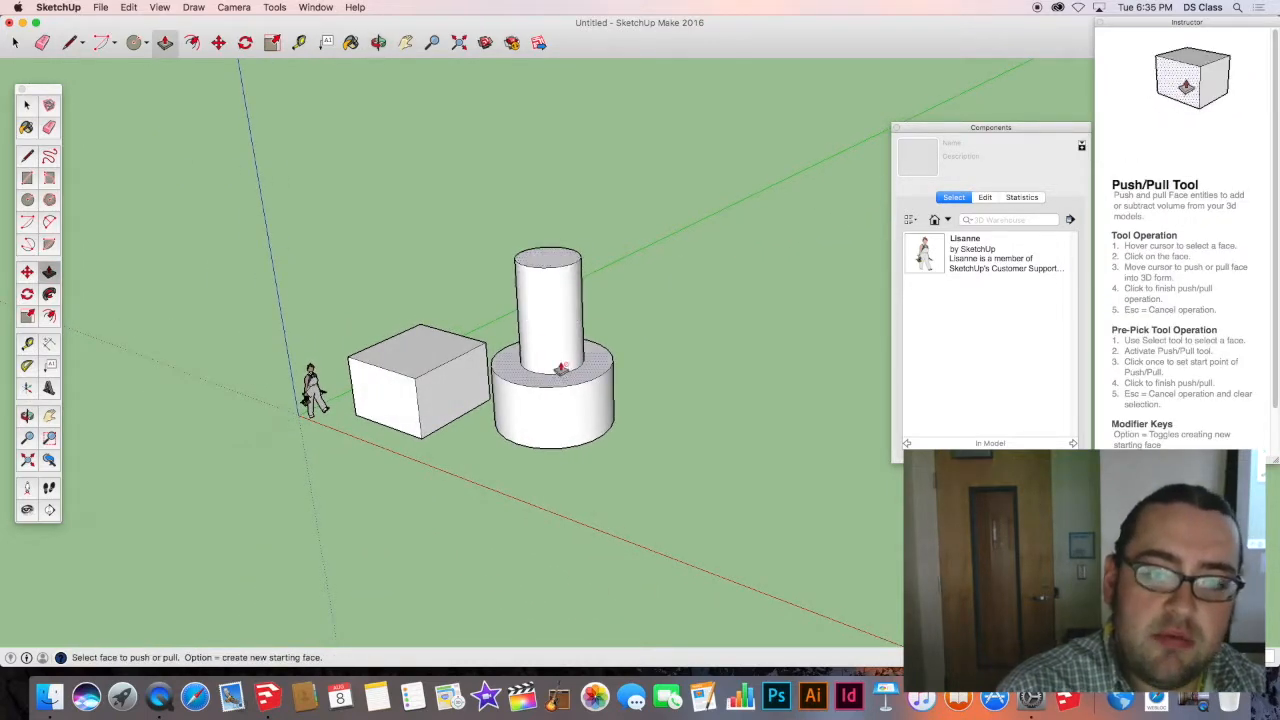
pyautogui.moveTo(553, 296); pyautogui.dragTo(543, 343, button='middle')
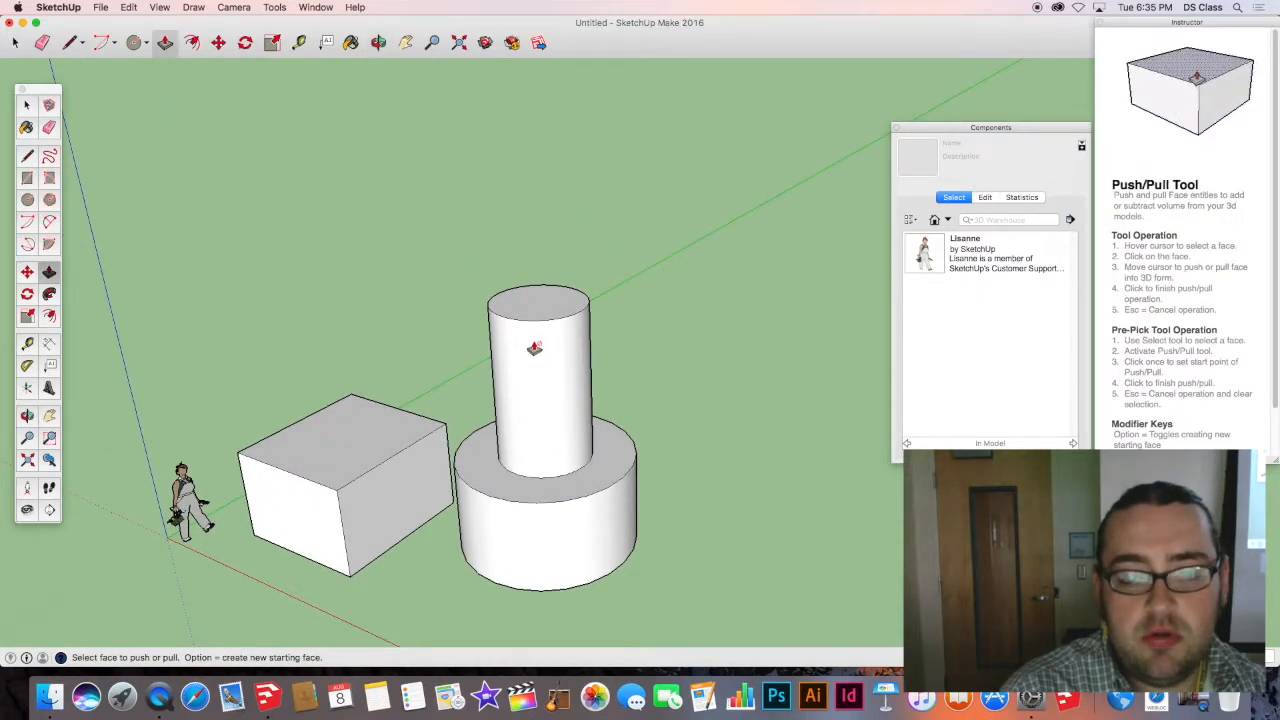
# Push the narrow cylinder's top face partway down to shorten it, and clear the selection.
pyautogui.press('space')
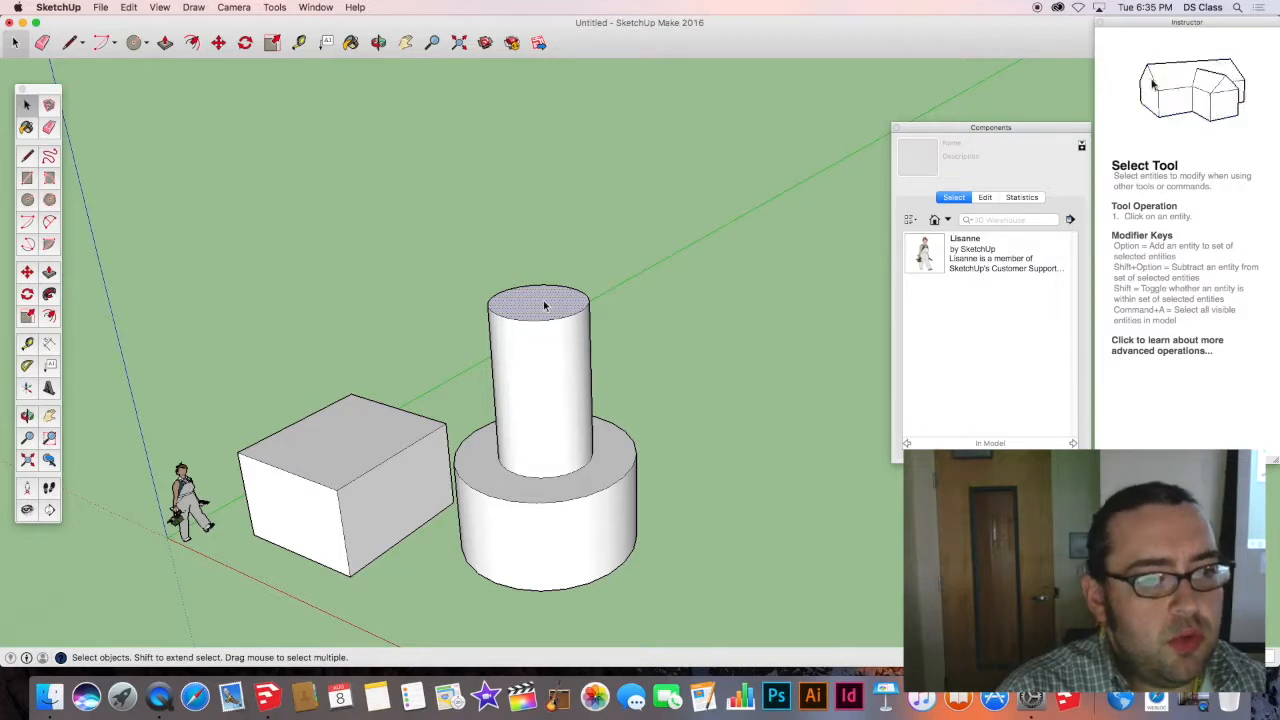
pyautogui.press('p')
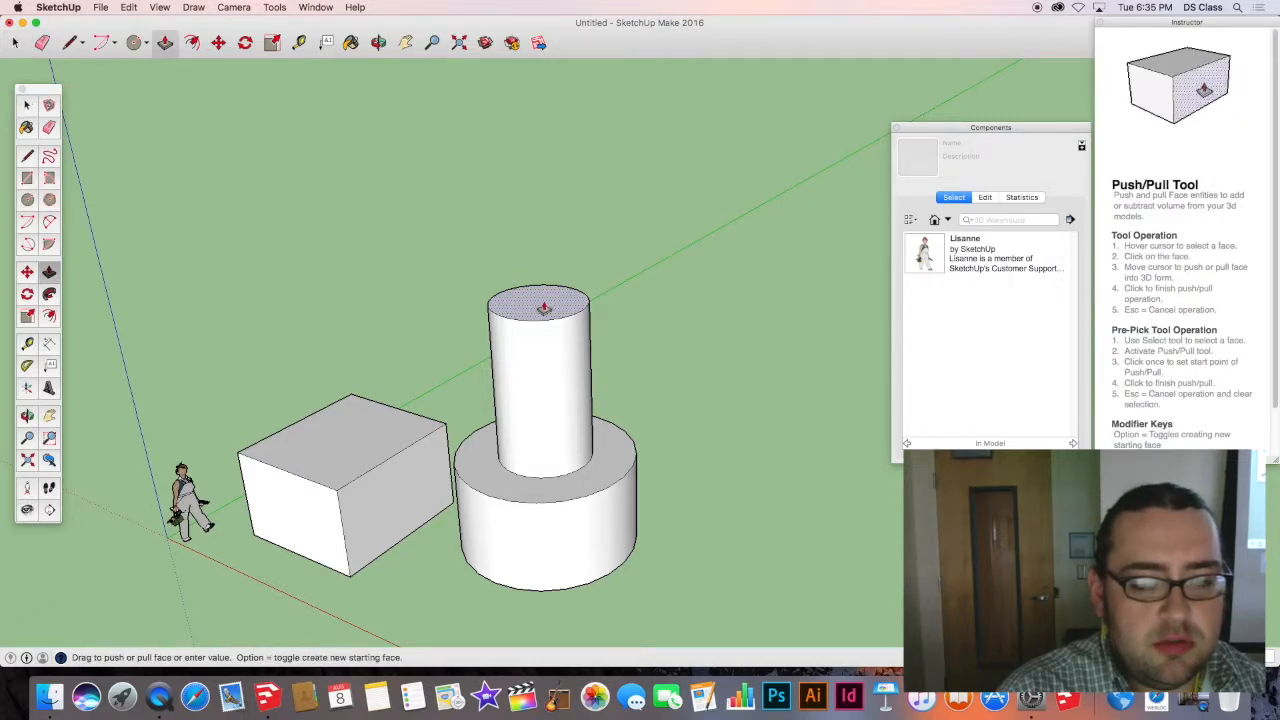
pyautogui.click(545, 305)
pyautogui.click(544, 360)
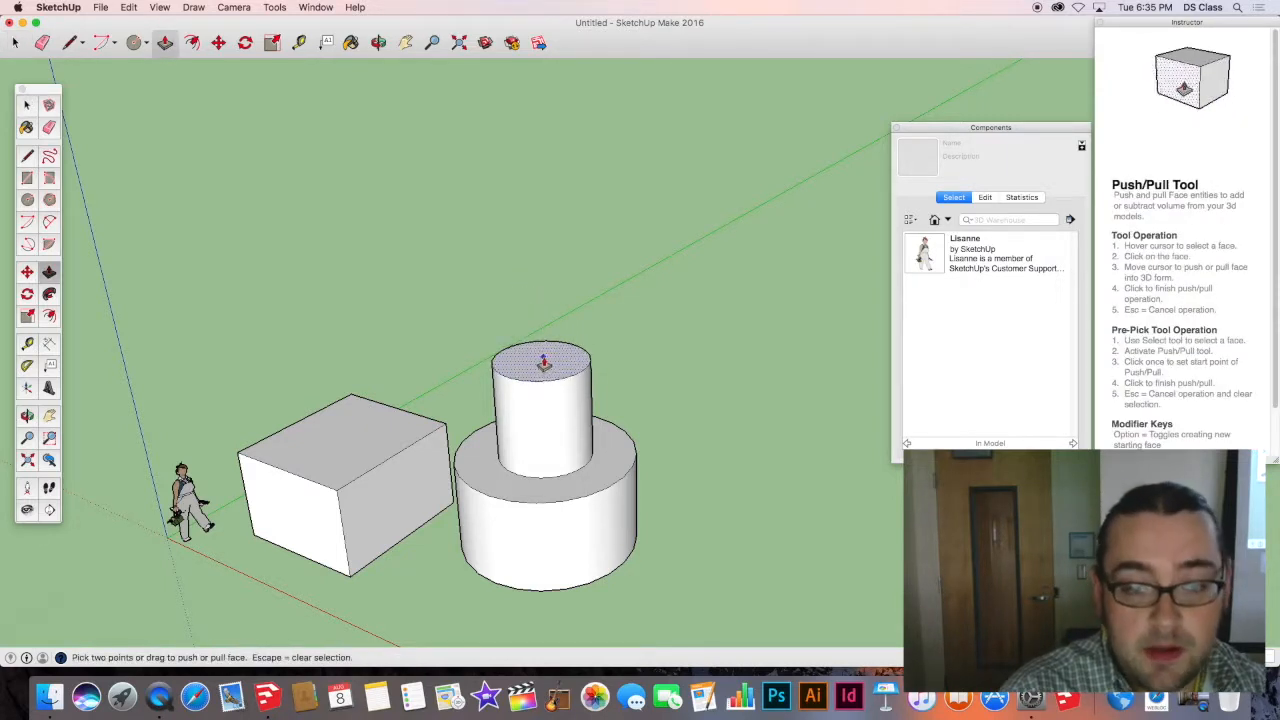
pyautogui.press('space')
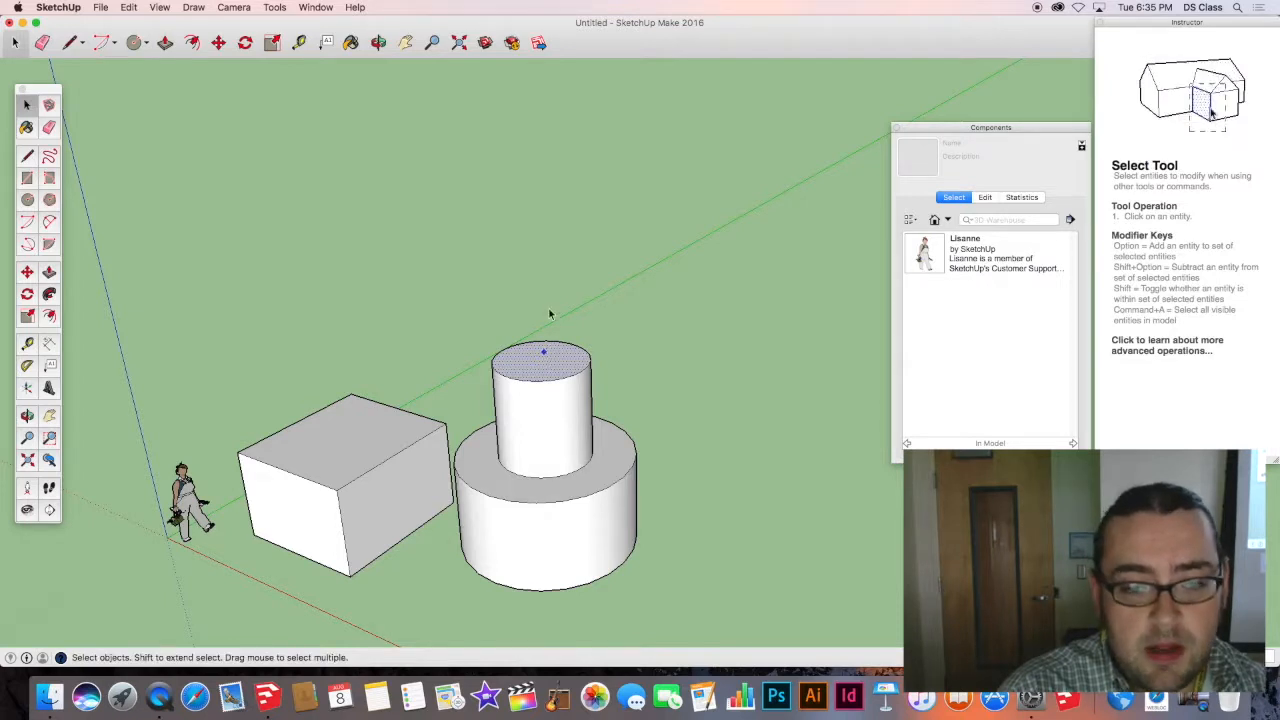
pyautogui.click(498, 305)
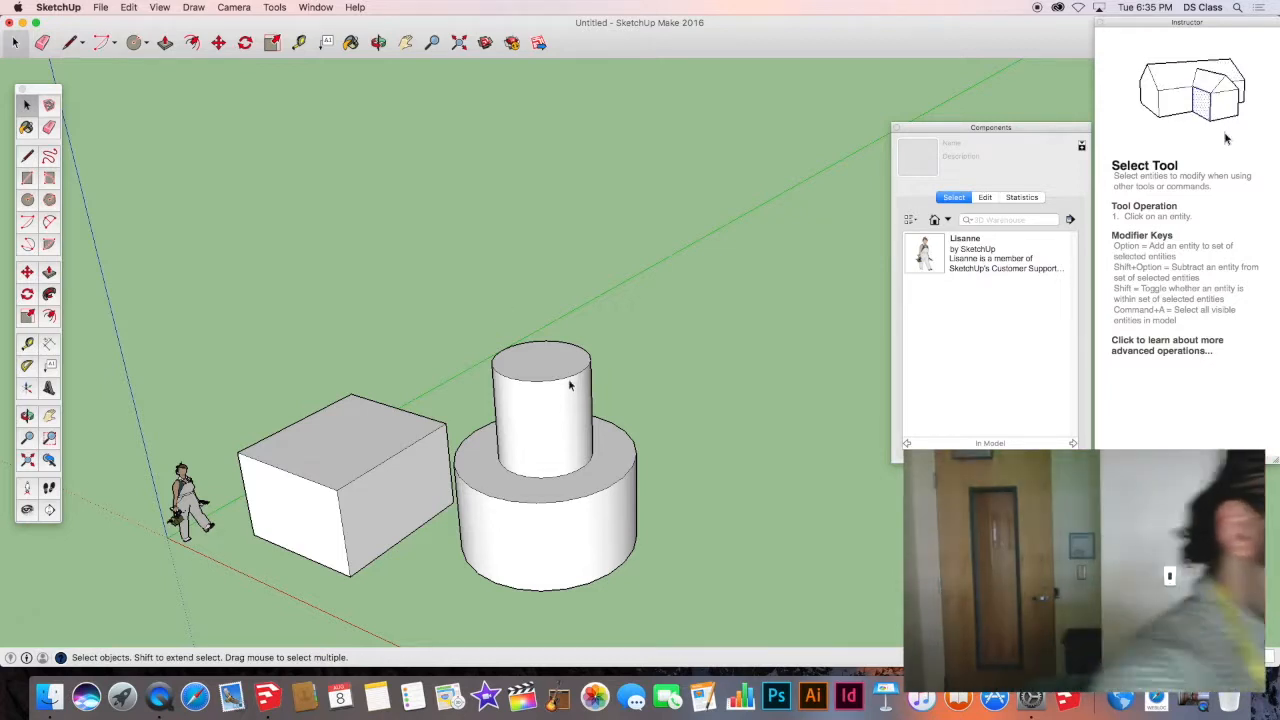
# Select all faces and edges of the two stacked cylinders, leaving the box out of the selection.
pyautogui.scroll(-1, 530, 381)
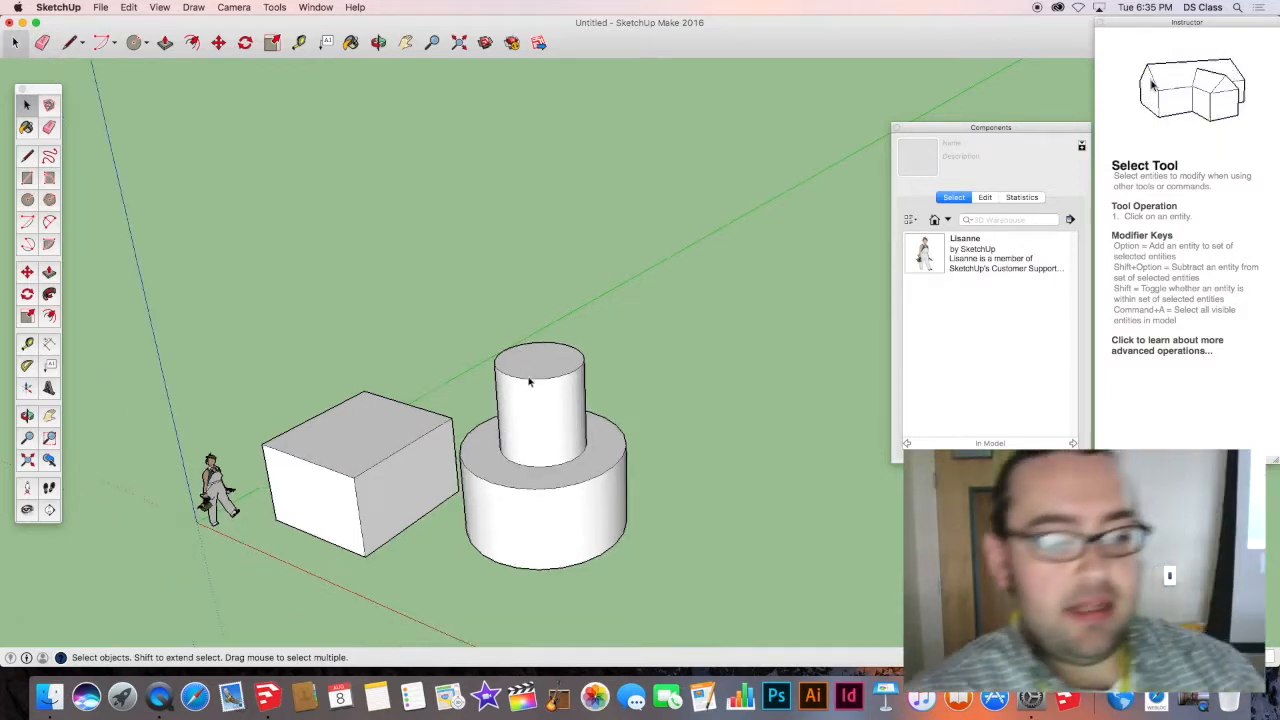
pyautogui.moveTo(530, 381); pyautogui.dragTo(644, 371, button='middle')
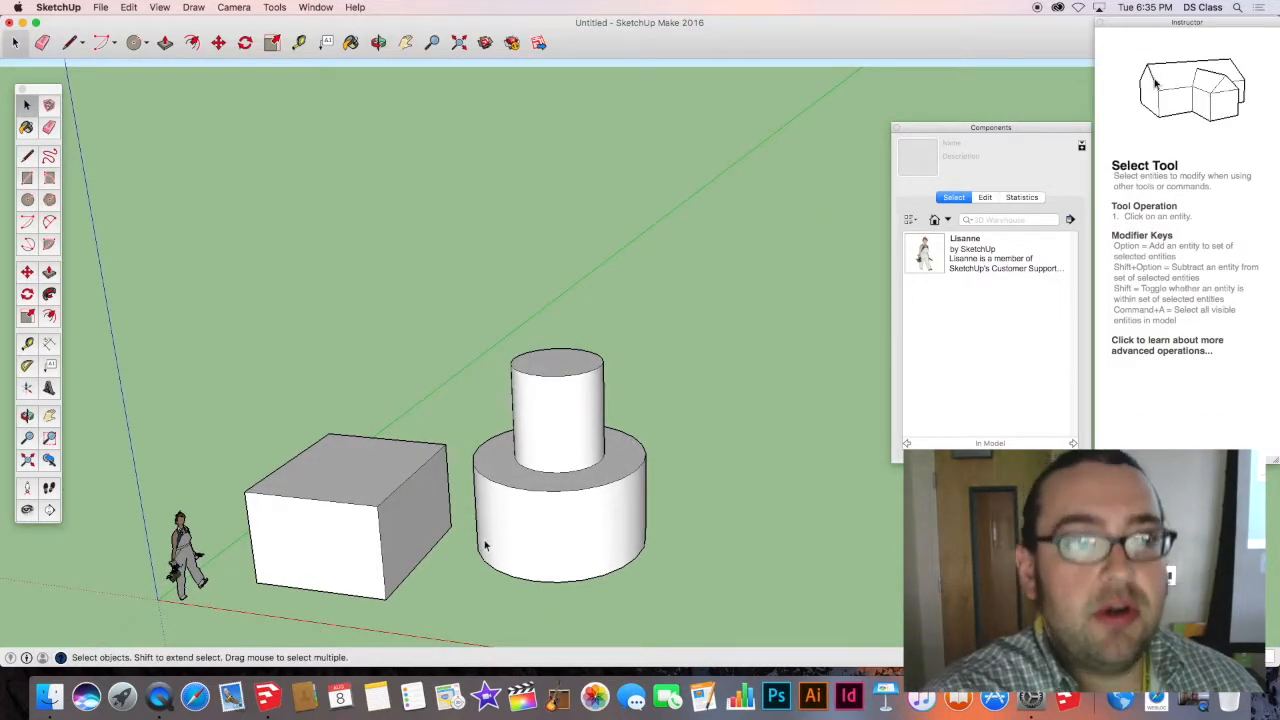
pyautogui.moveTo(486, 545); pyautogui.dragTo(620, 322, button='middle')
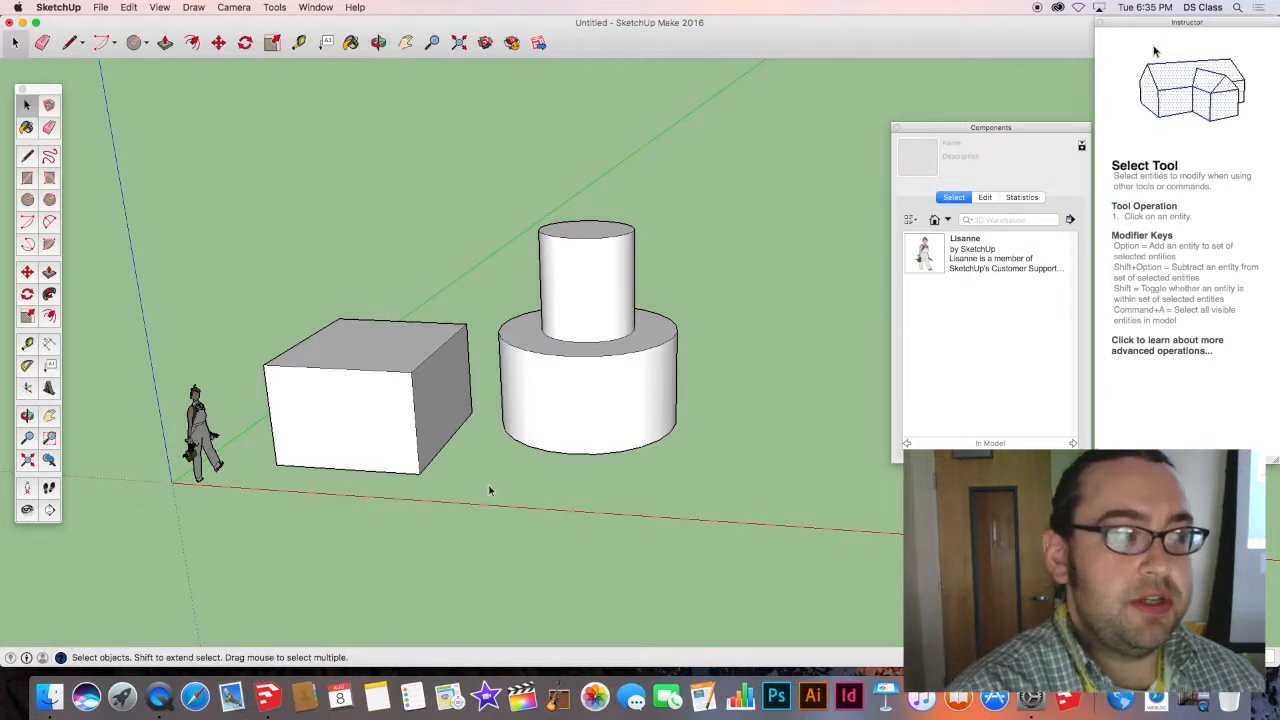
pyautogui.moveTo(489, 490); pyautogui.dragTo(740, 185)
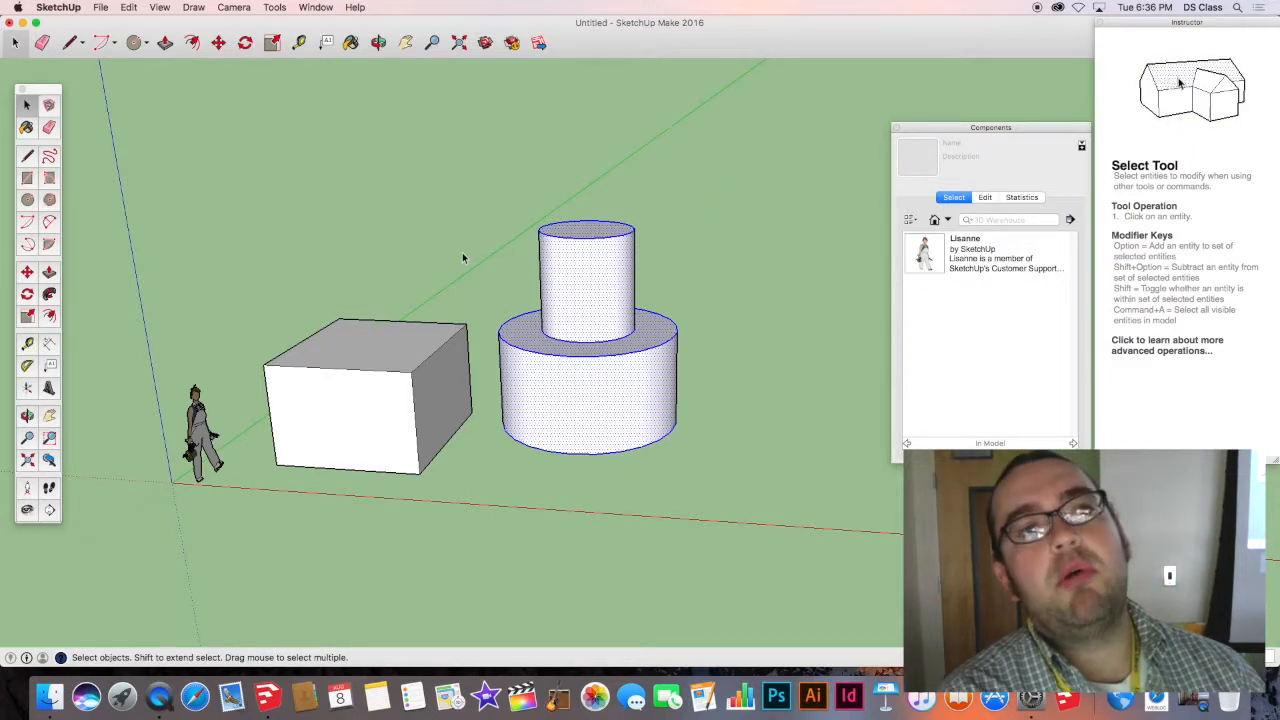
pyautogui.rightClick(586, 297)
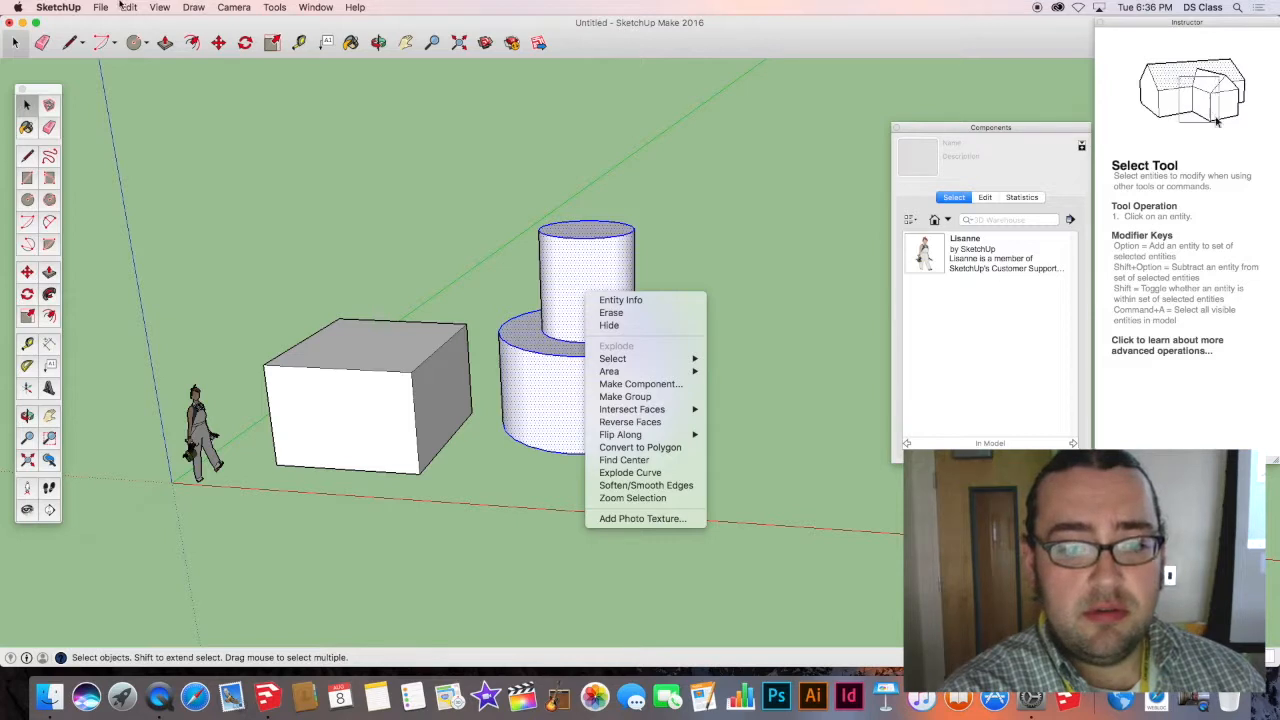
pyautogui.click(634, 385)
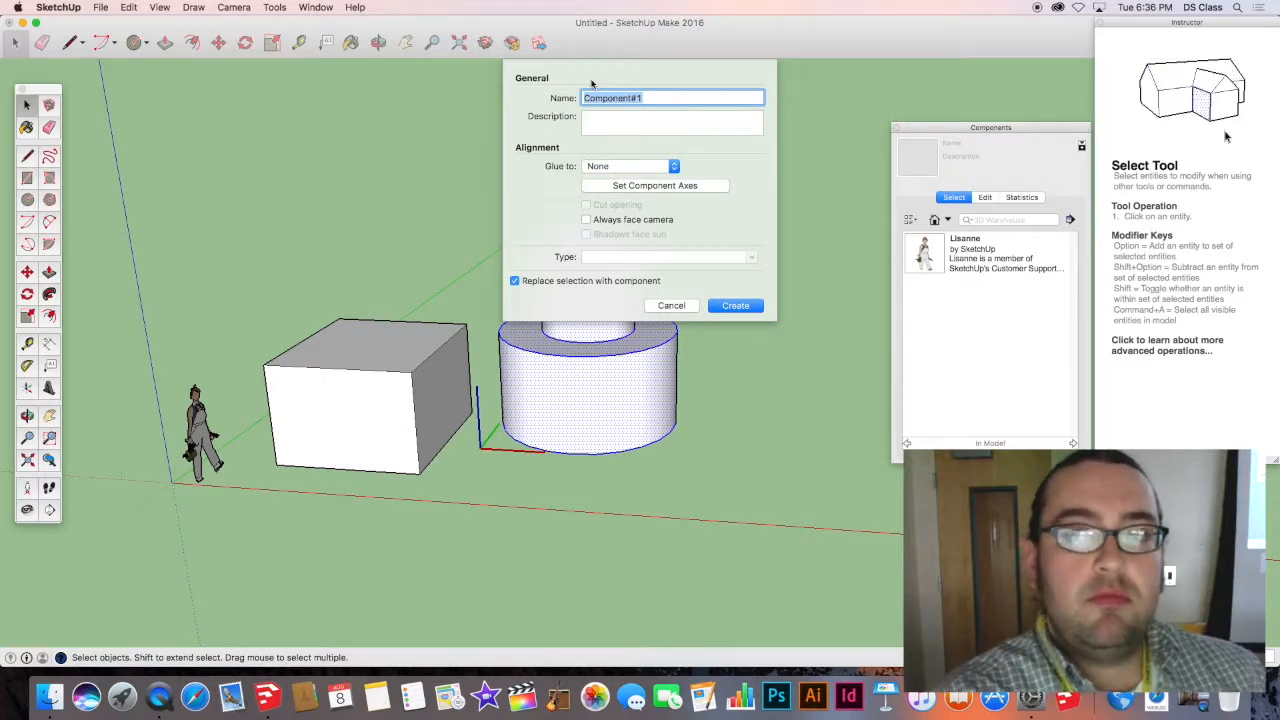
pyautogui.click(730, 305)
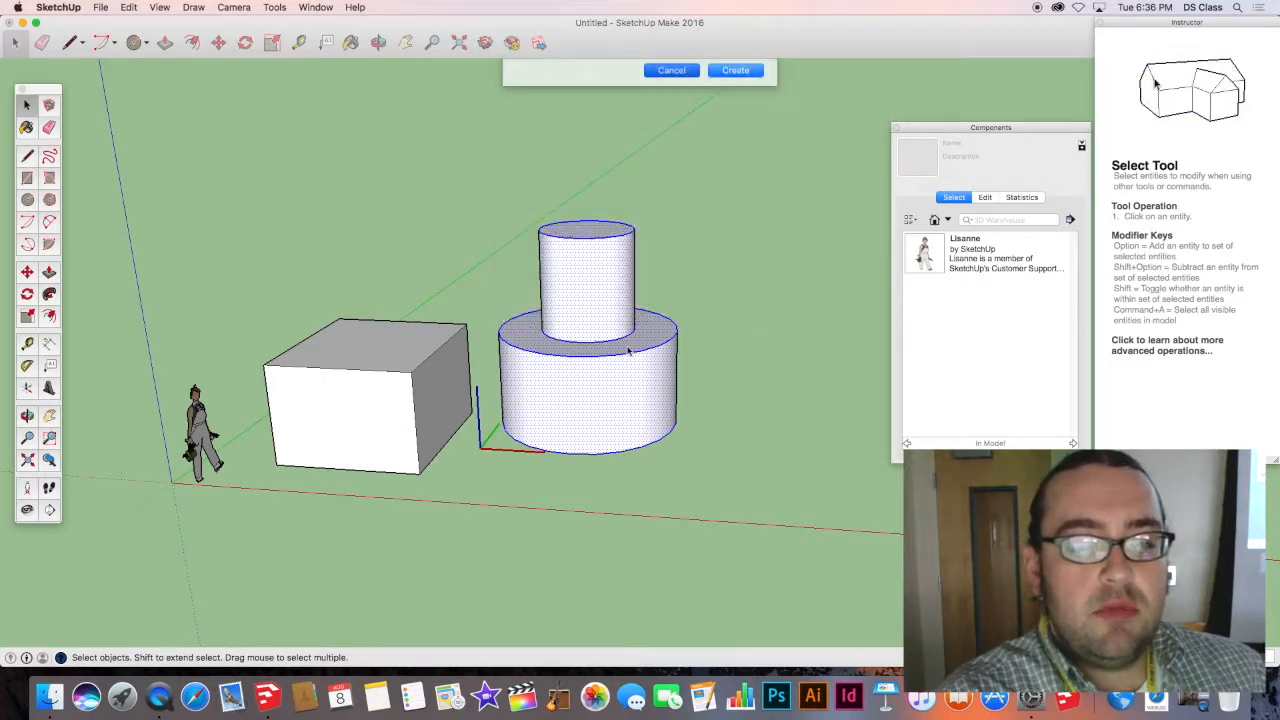
# Make the selected stacked cylinders a component named "cylinders", with Glue to None and the selection replaced by the component.
pyautogui.rightClick(575, 320)
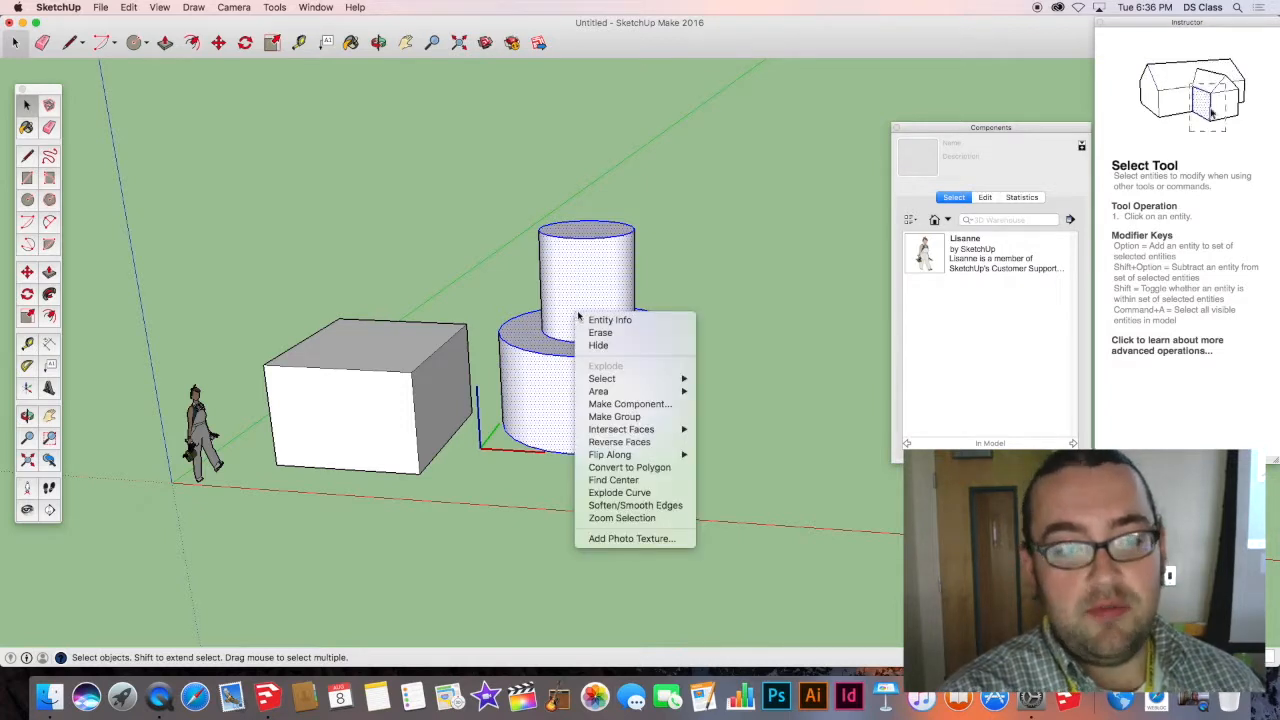
pyautogui.click(626, 404)
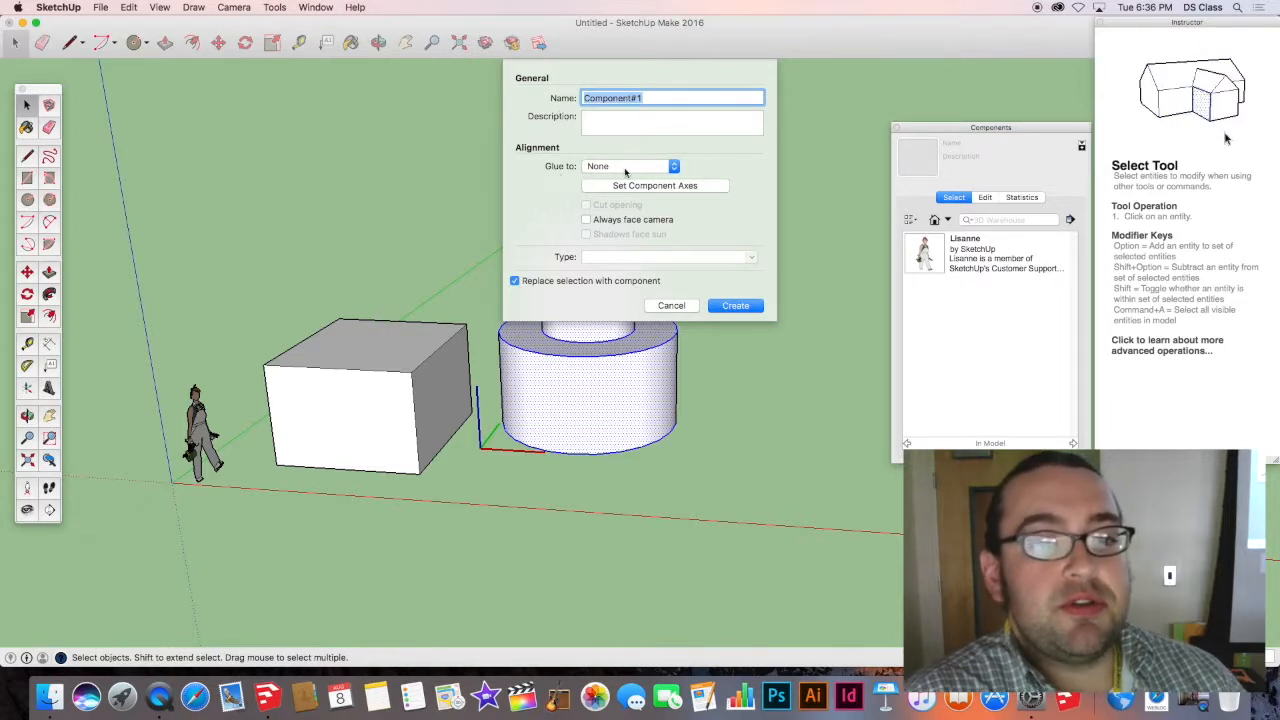
pyautogui.click(674, 167)
pyautogui.click(709, 174)
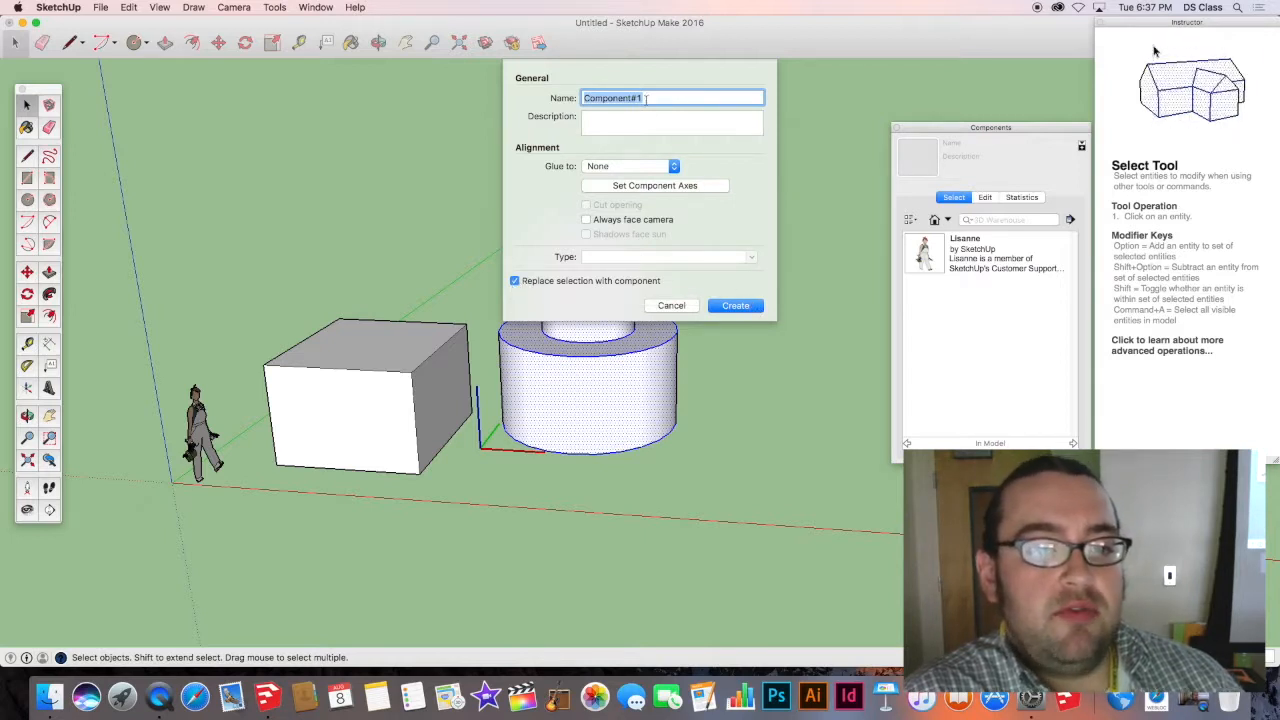
pyautogui.write('c')
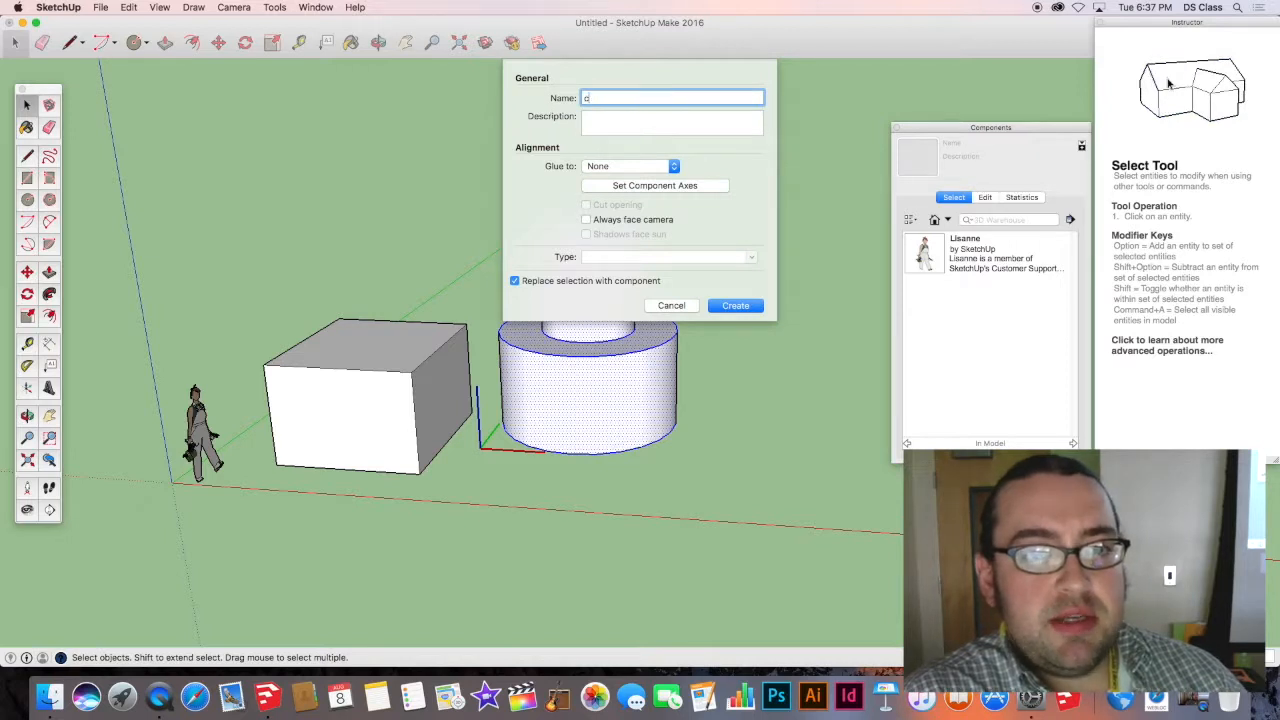
pyautogui.write('ylinders')
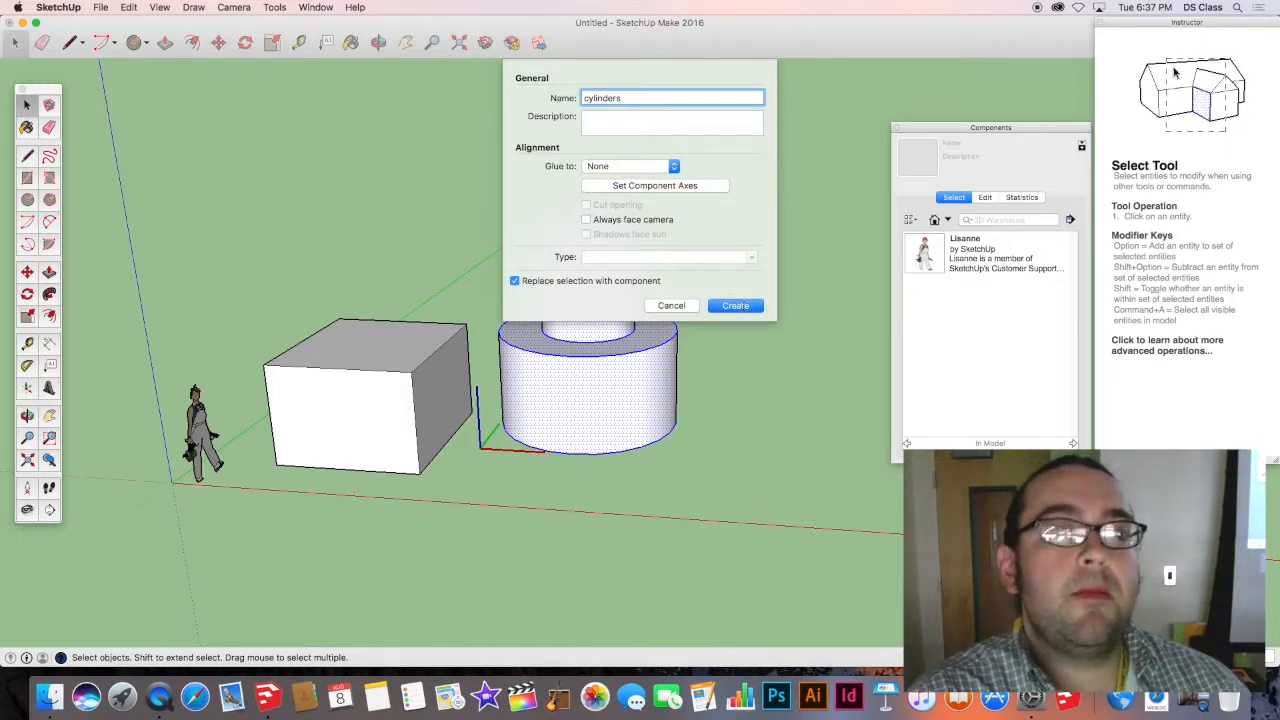
pyautogui.click(736, 306)
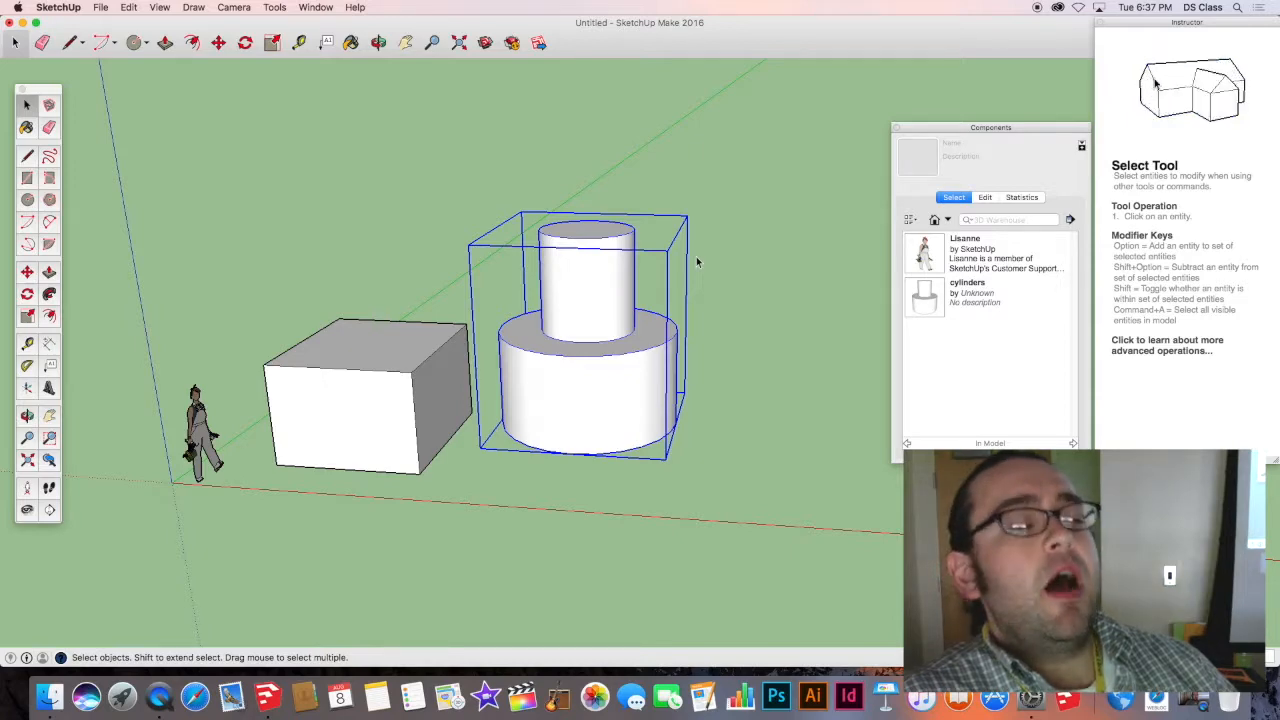
# Select the woman, the box and the cylinders component together, and clear the selection.
pyautogui.scroll(-3, 679, 379)
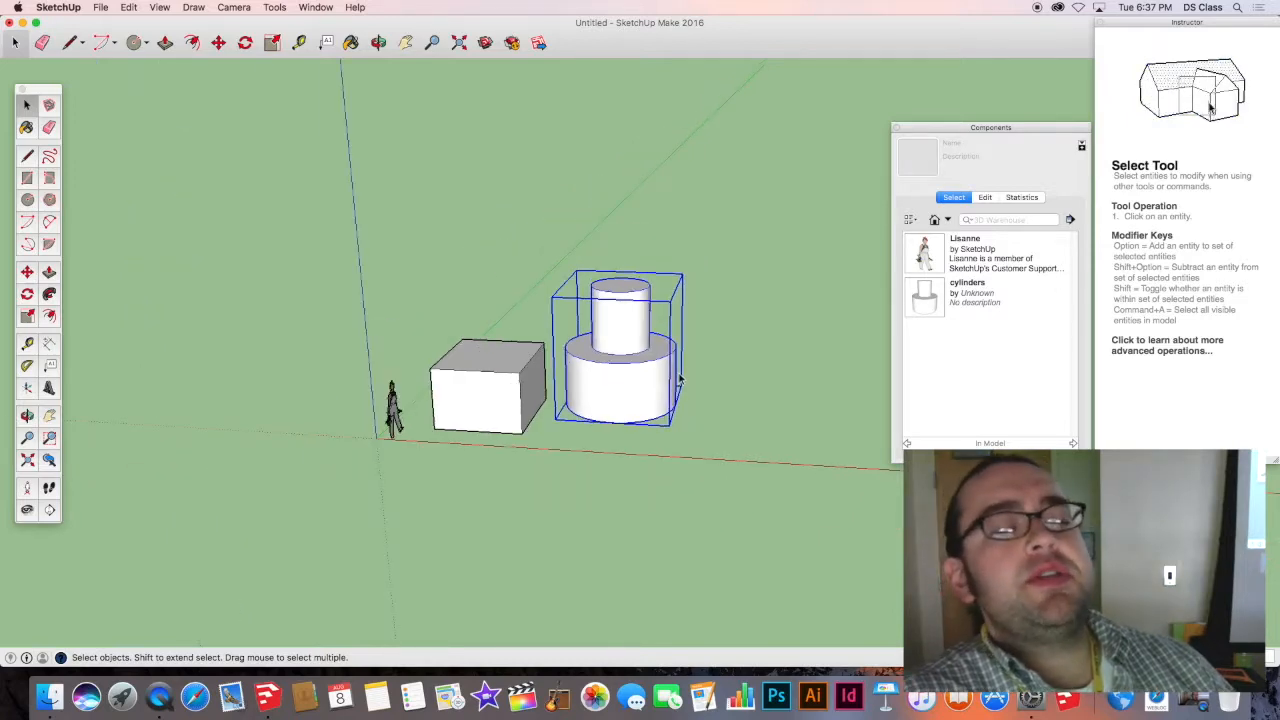
pyautogui.moveTo(686, 369); pyautogui.dragTo(557, 373, button='middle')
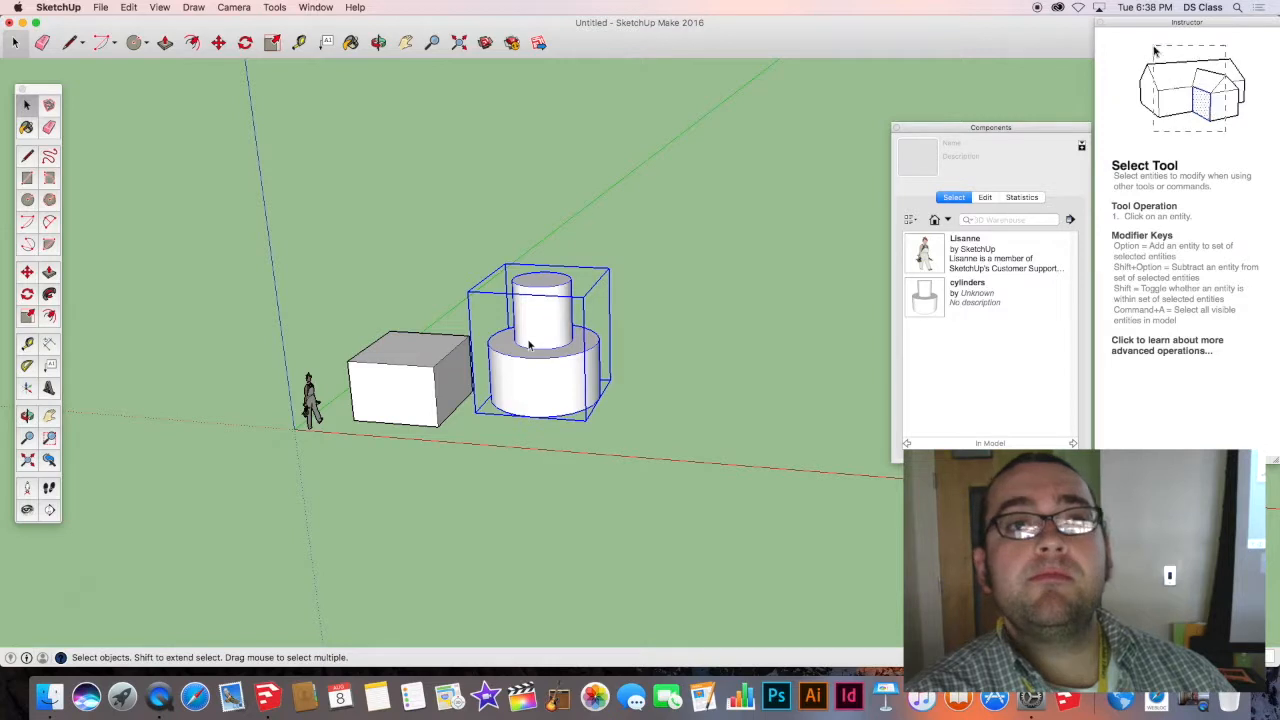
pyautogui.moveTo(313, 176); pyautogui.dragTo(660, 495)
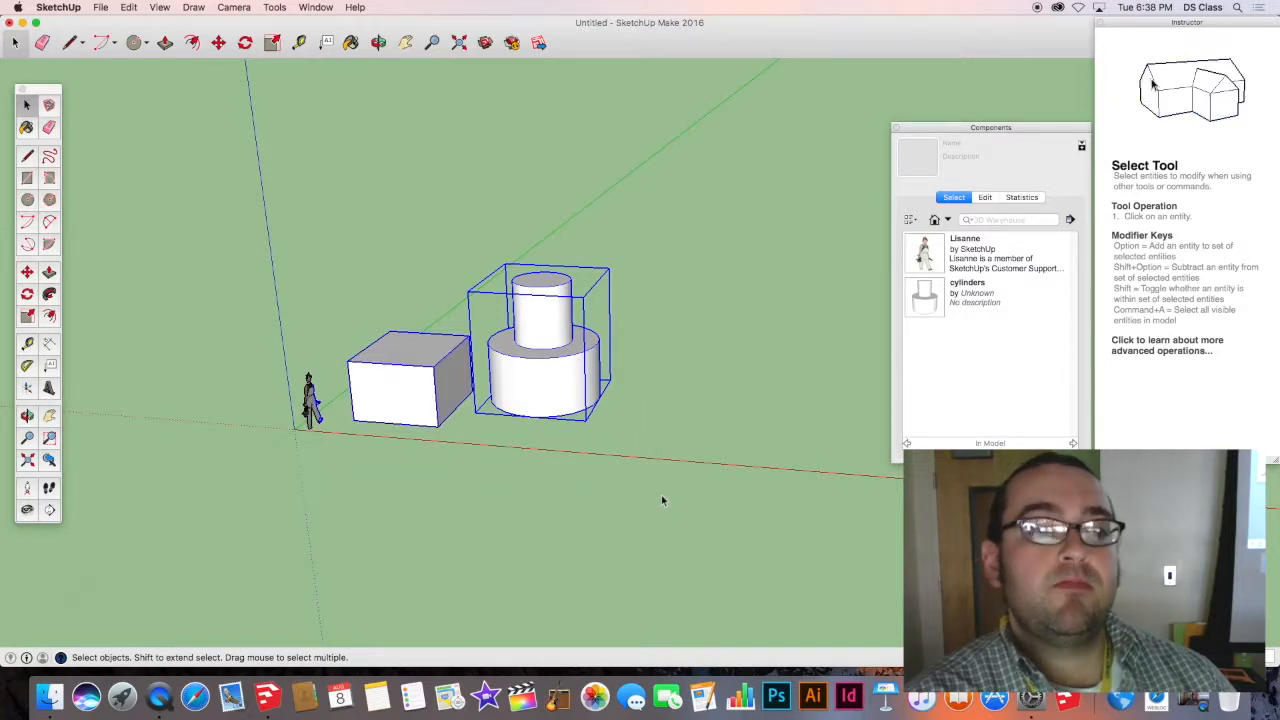
pyautogui.rightClick(540, 376)
pyautogui.click(456, 489)
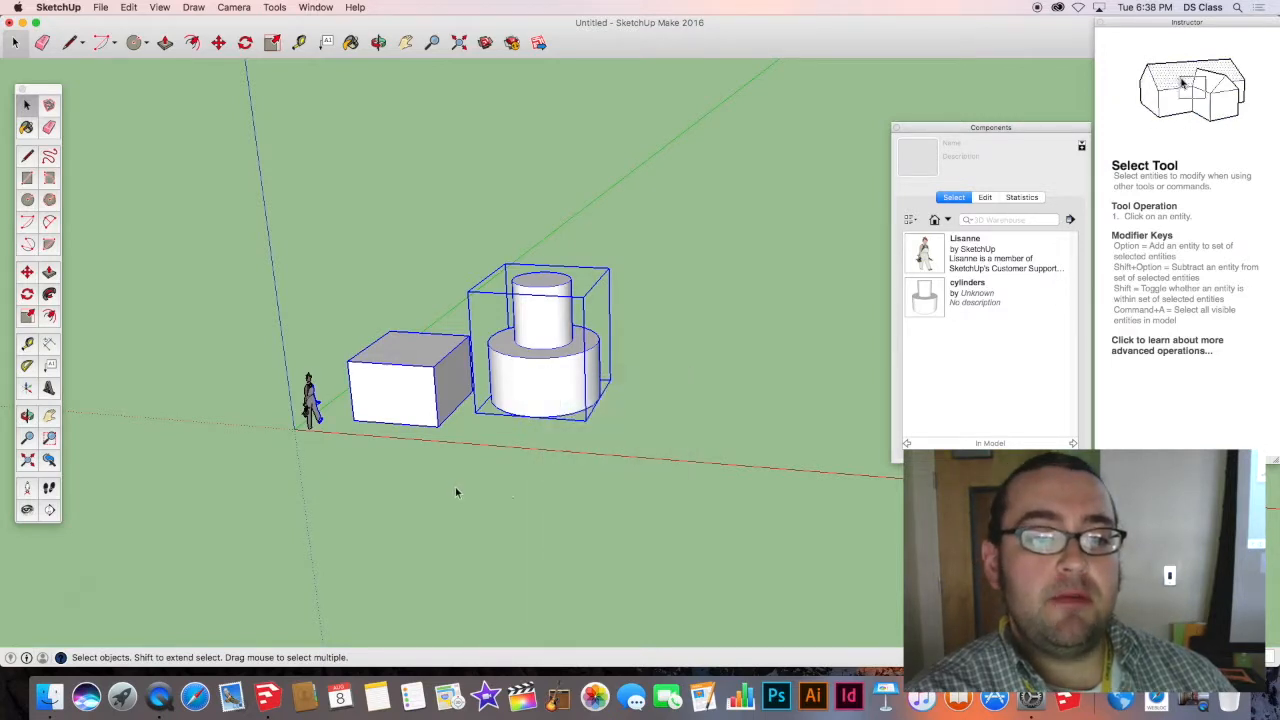
pyautogui.click(453, 478)
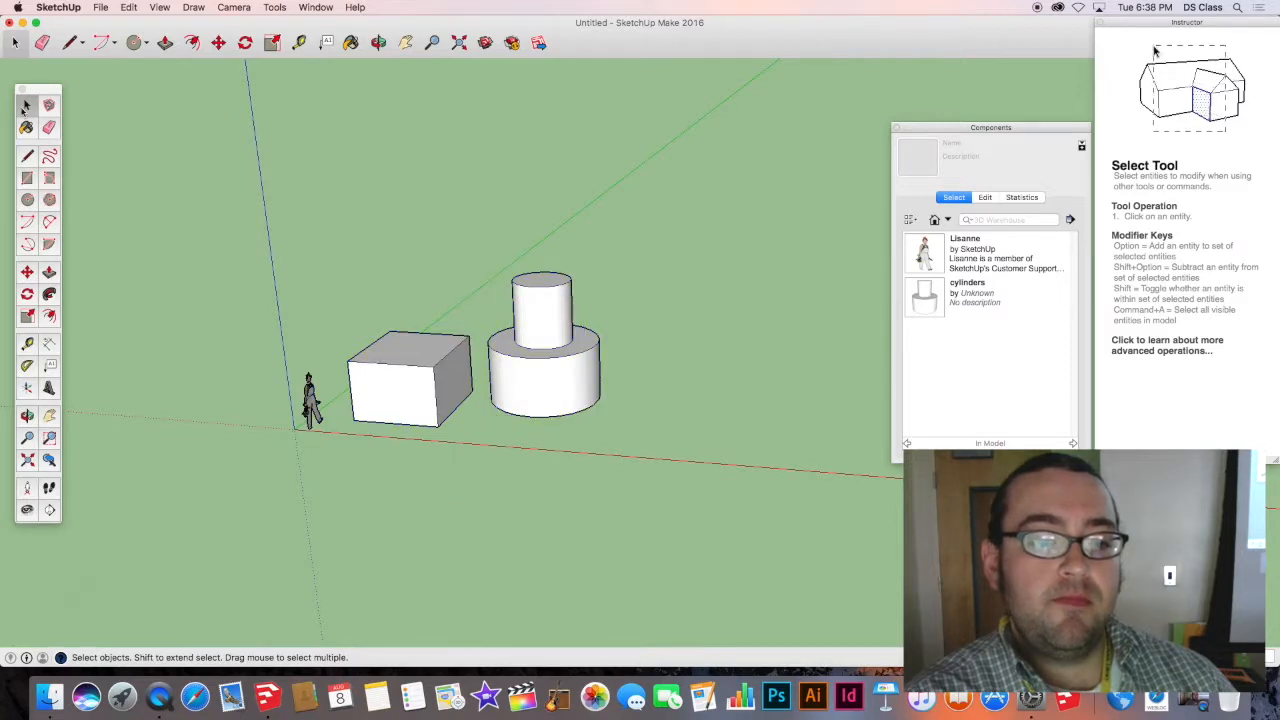
pyautogui.moveTo(108, 78); pyautogui.dragTo(820, 476)
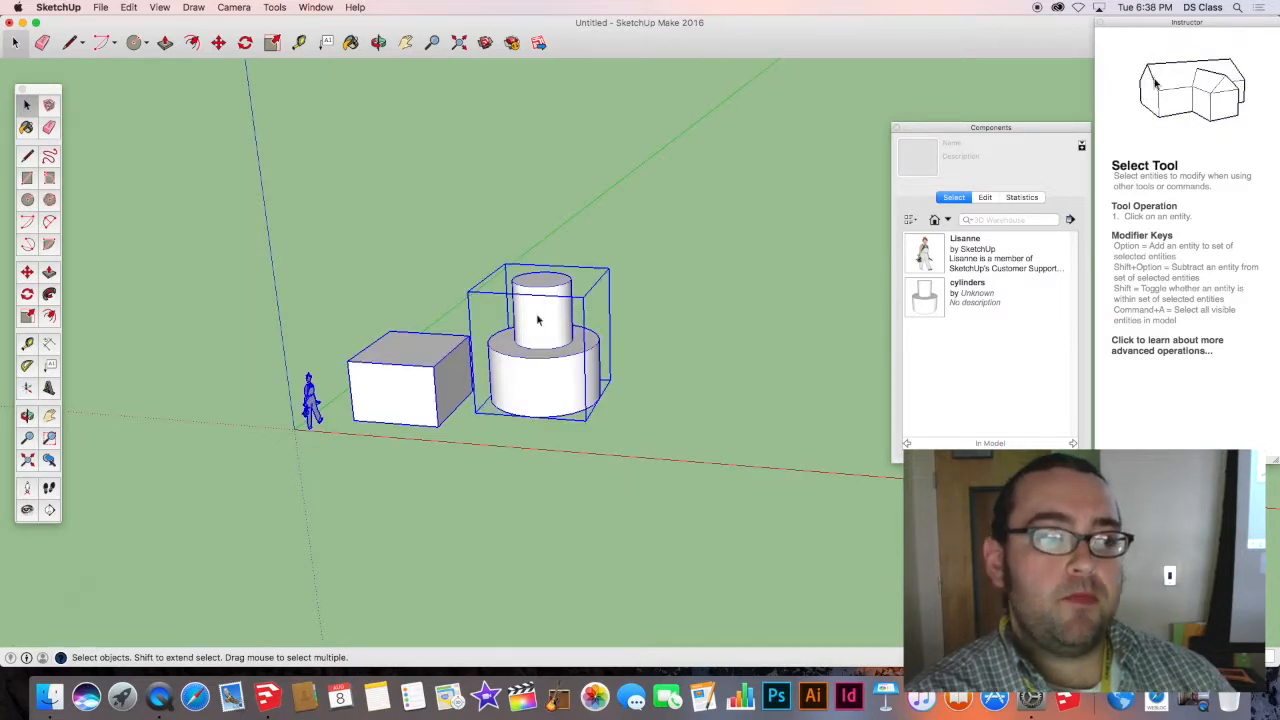
pyautogui.rightClick(550, 300)
pyautogui.click(466, 212)
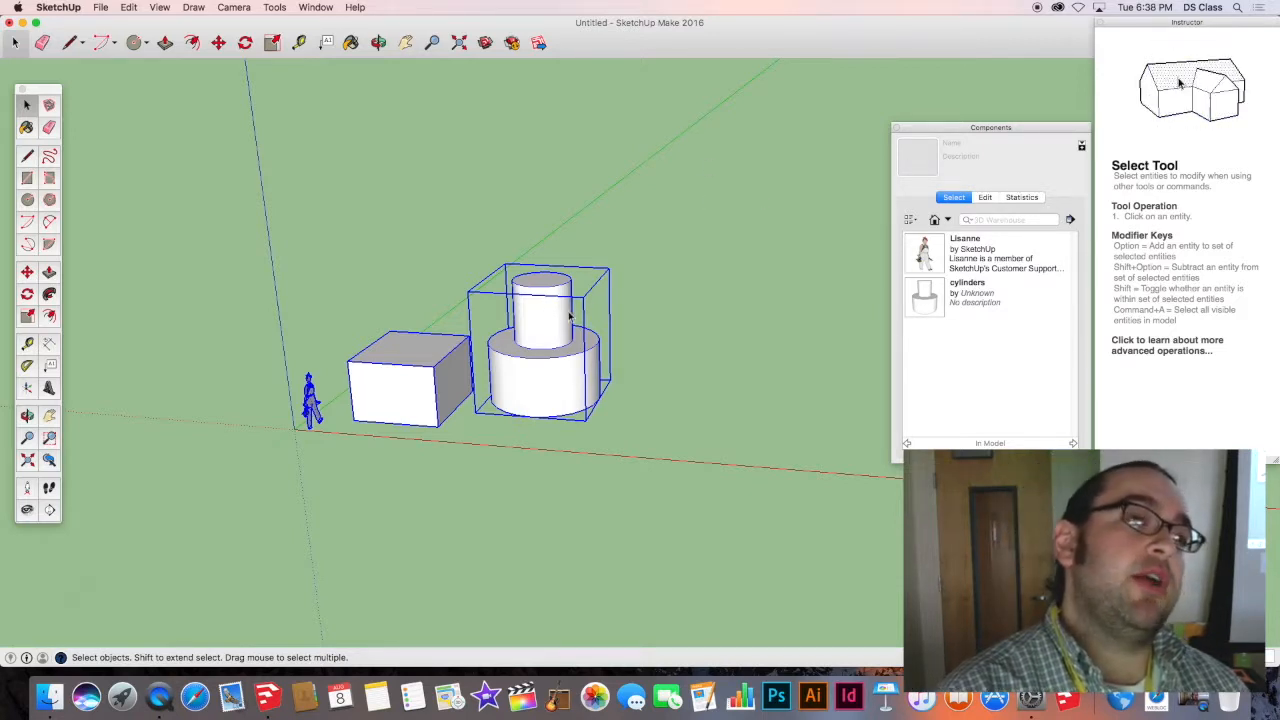
pyautogui.rightClick(538, 313)
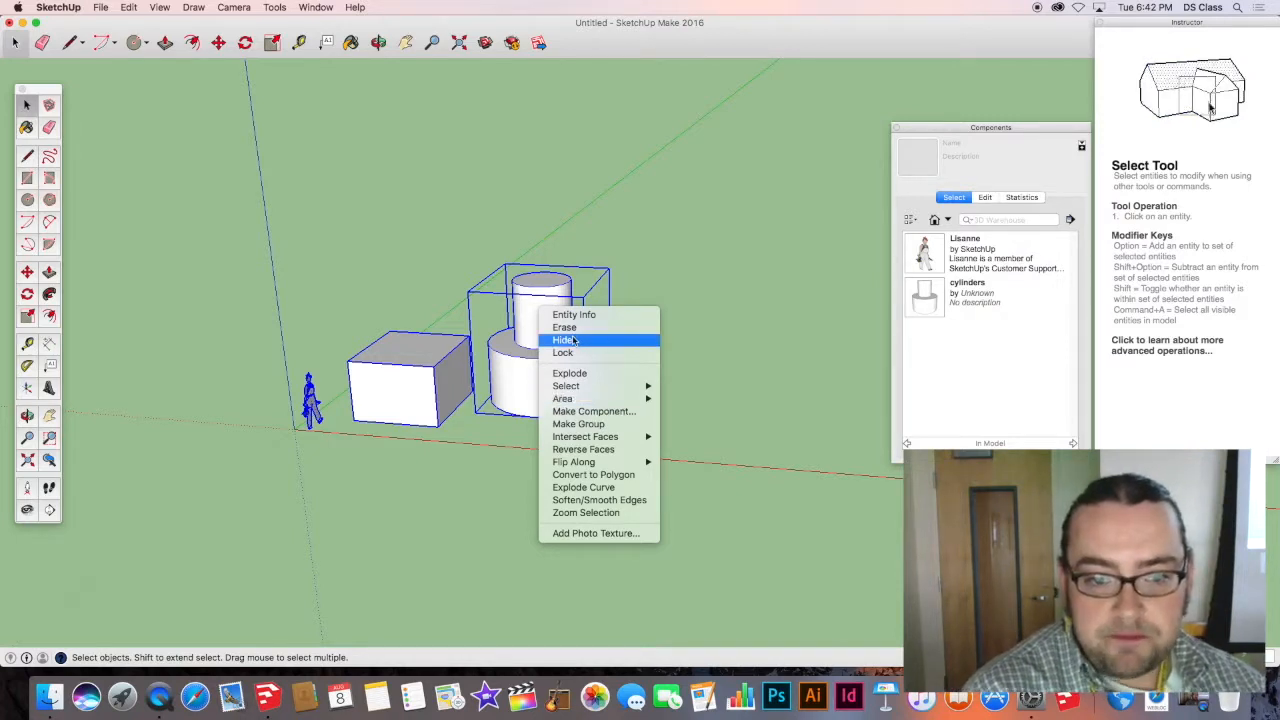
pyautogui.click(525, 371)
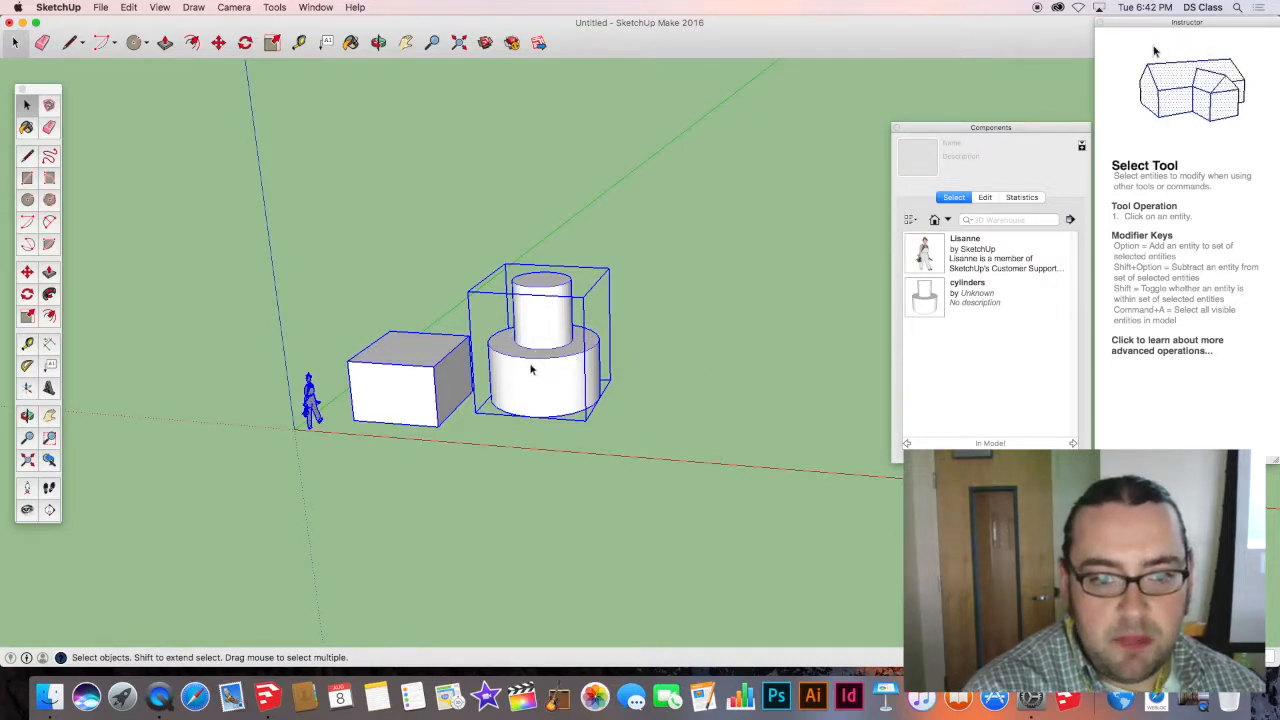
pyautogui.click(128, 8)
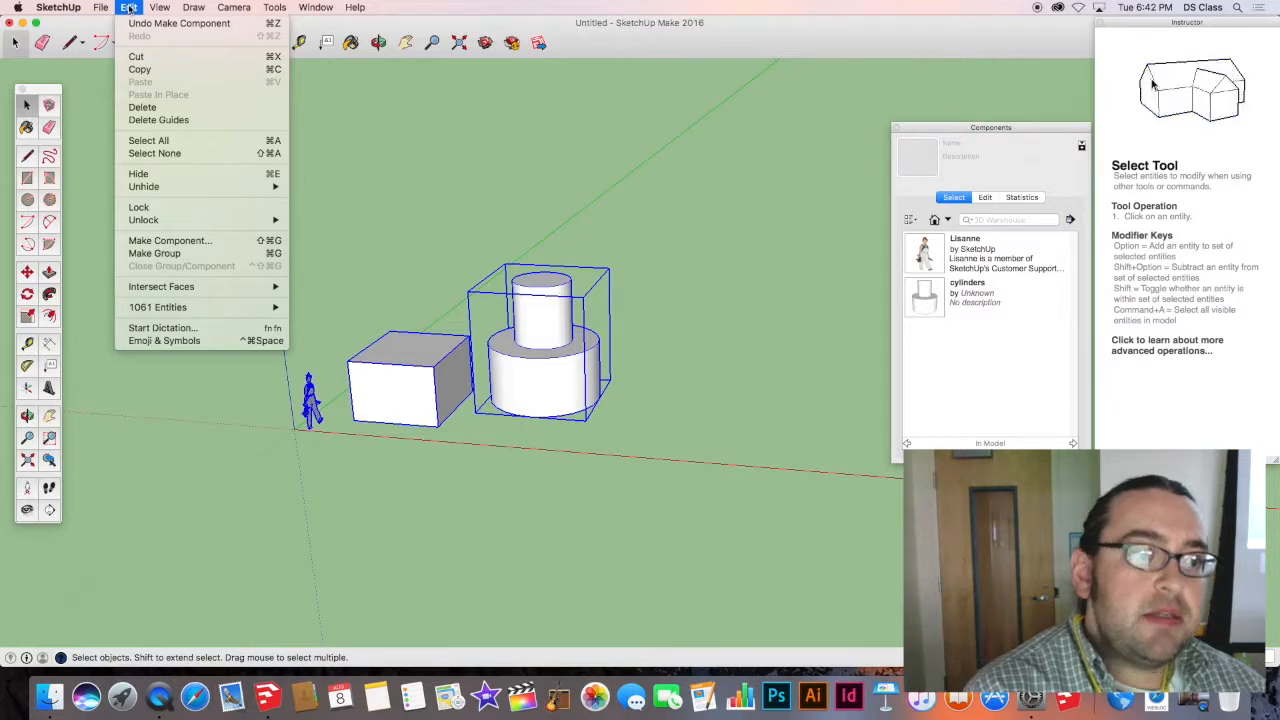
pyautogui.click(147, 74)
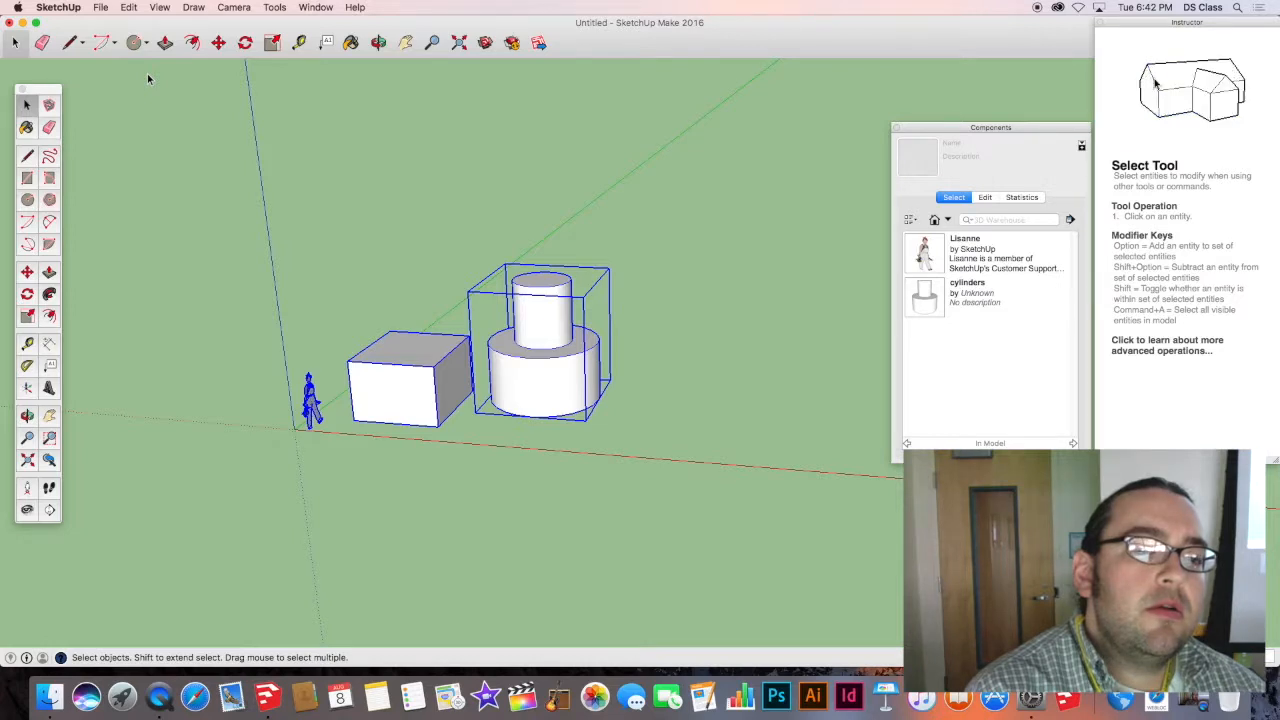
pyautogui.click(128, 7)
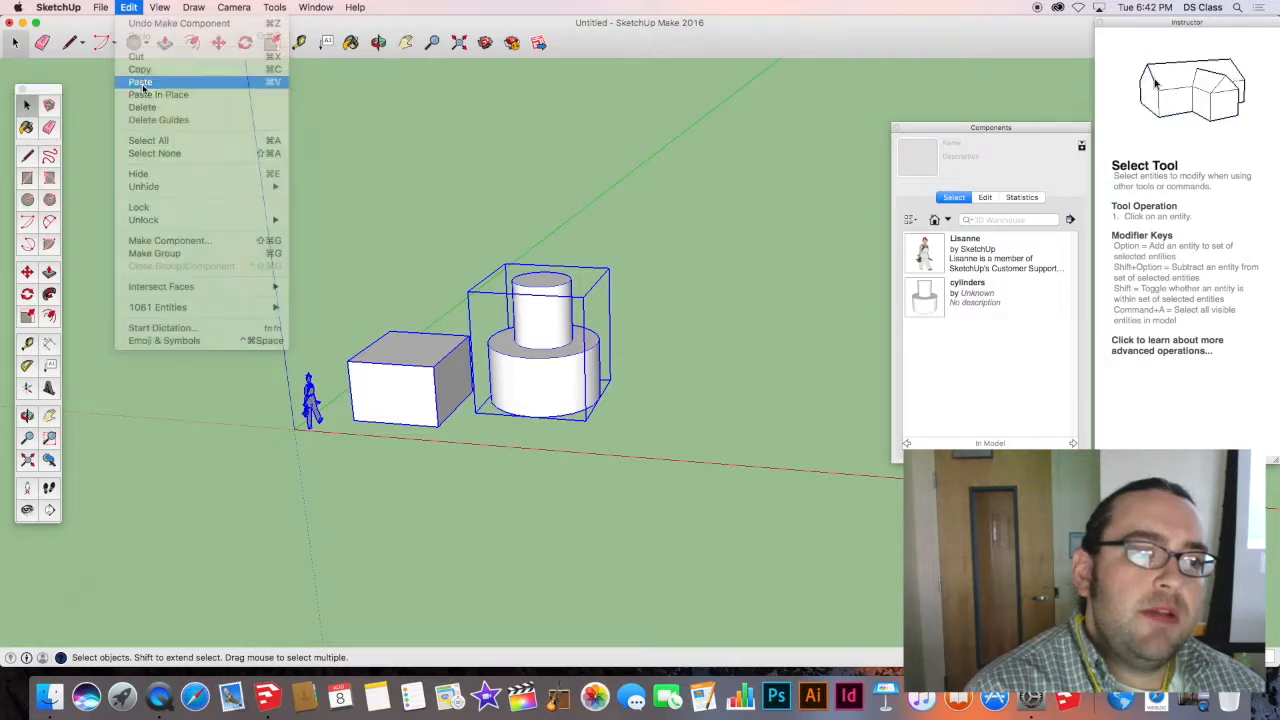
pyautogui.click(142, 82)
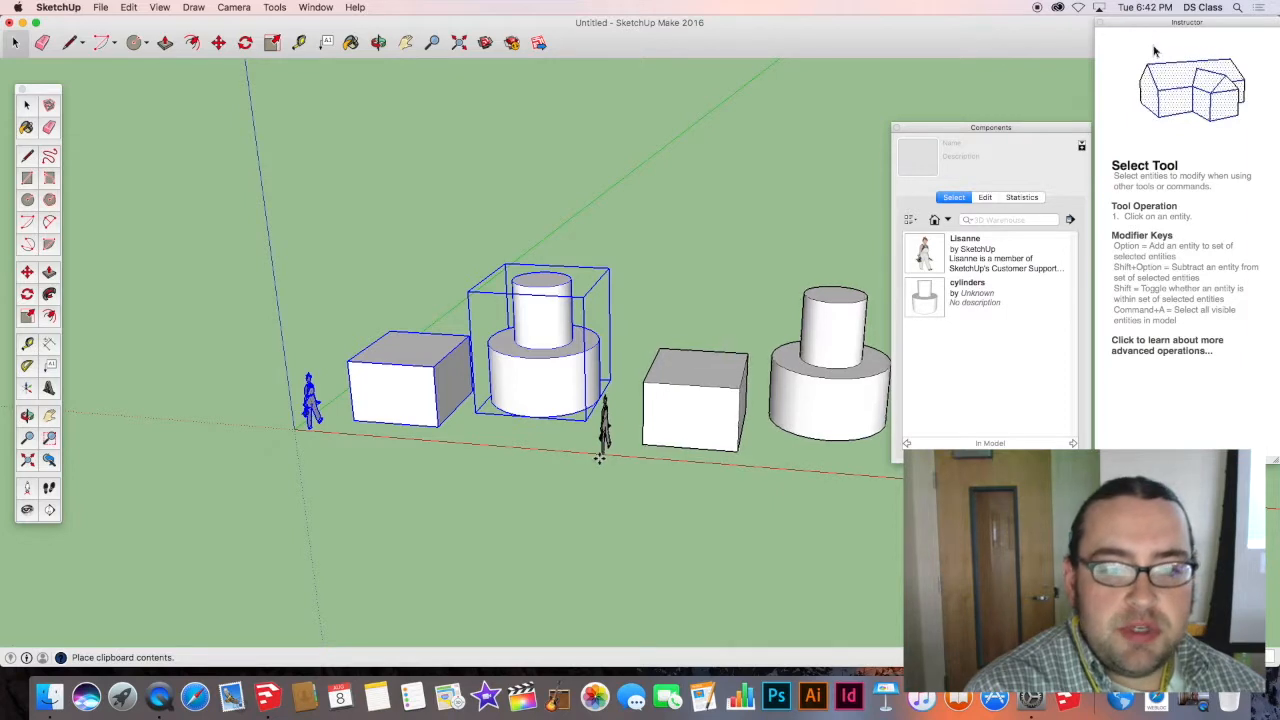
pyautogui.press('Escape')
pyautogui.click(514, 356)
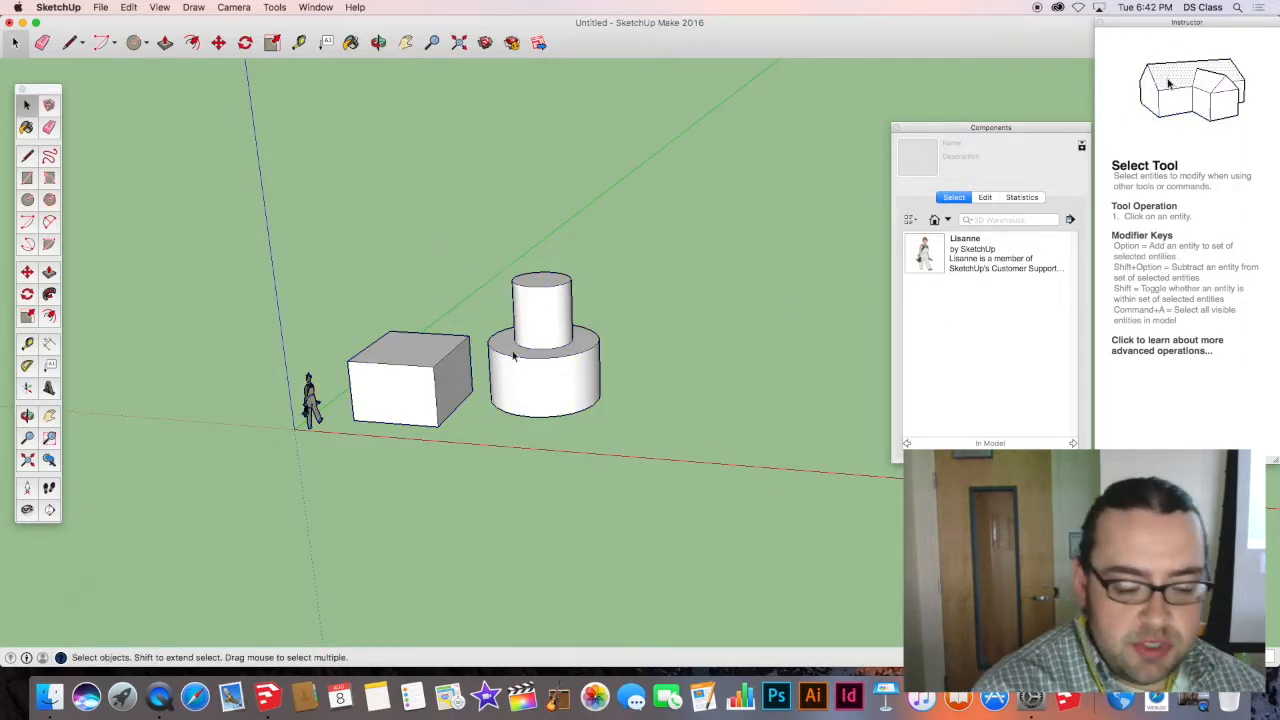
# Select only the two stacked cylinders and make them a component with the default name, Glue to None and the selection replaced.
pyautogui.click(530, 360)
pyautogui.moveTo(466, 244)
pyautogui.mouseDown()
pyautogui.moveTo(478, 286)
pyautogui.moveTo(650, 478)
pyautogui.moveTo(416, 215)
pyautogui.moveTo(478, 225)
pyautogui.mouseUp()
pyautogui.rightClick(542, 313)
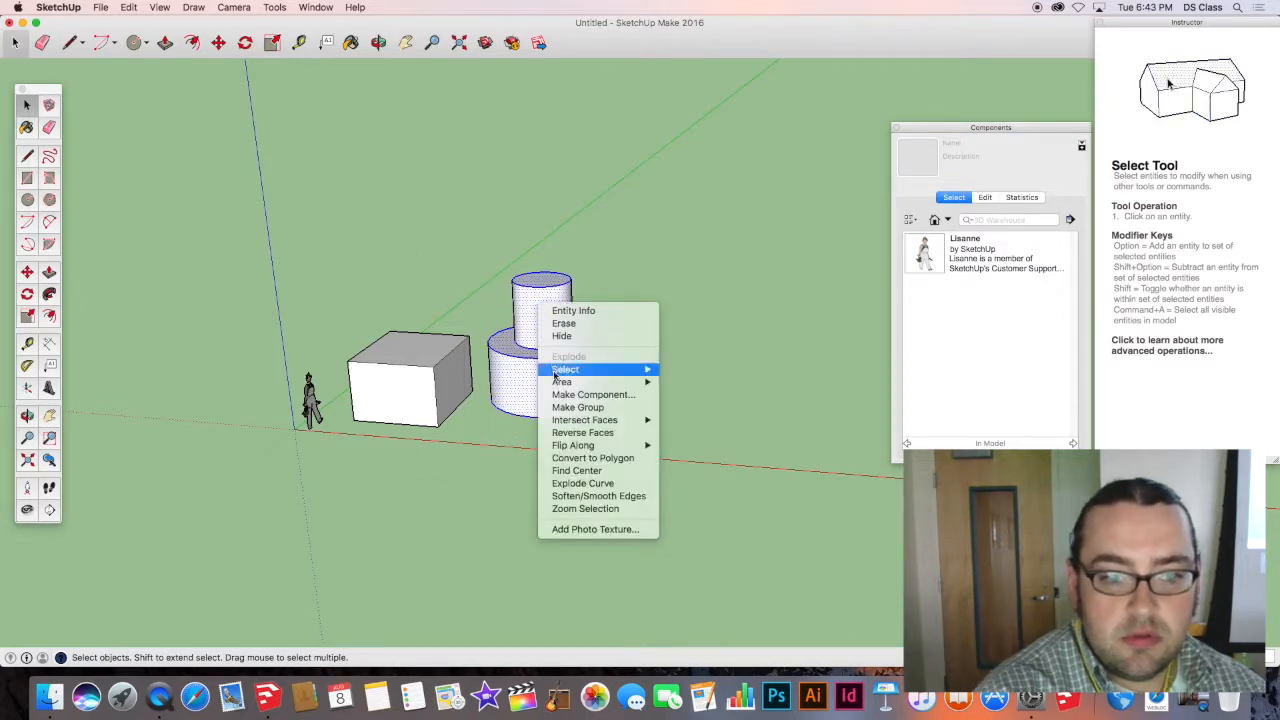
pyautogui.click(575, 397)
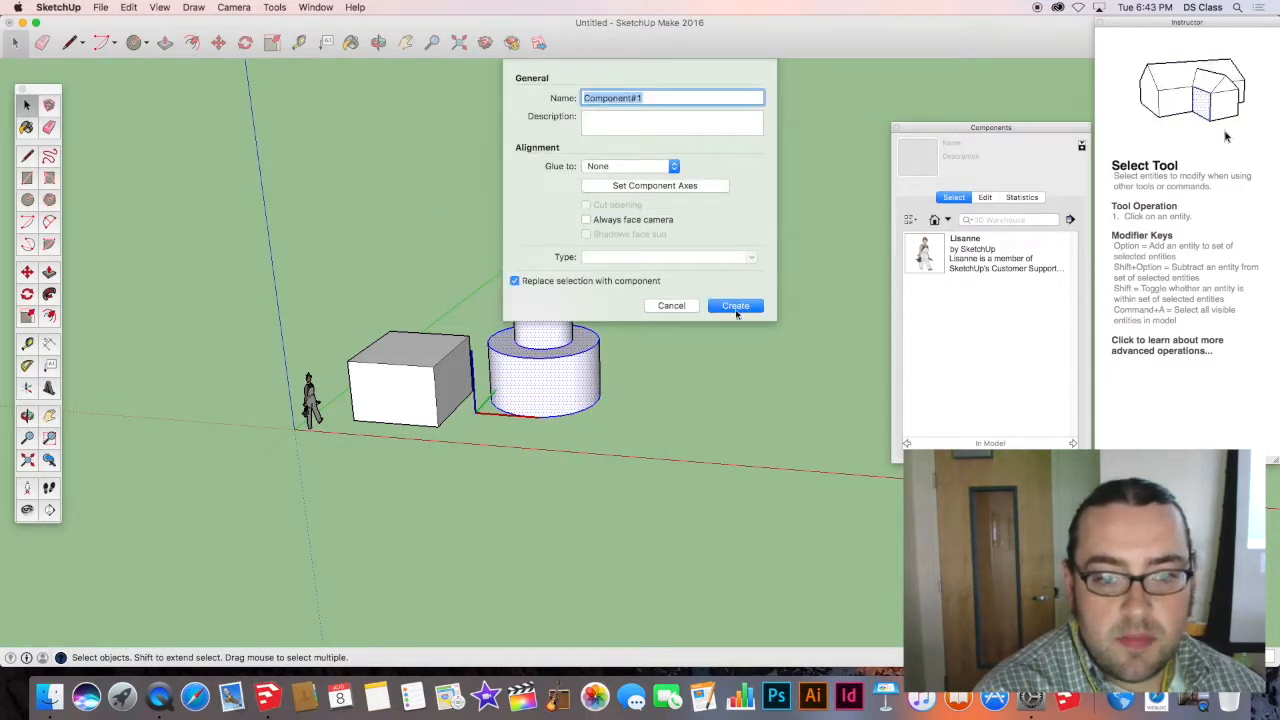
pyautogui.click(735, 307)
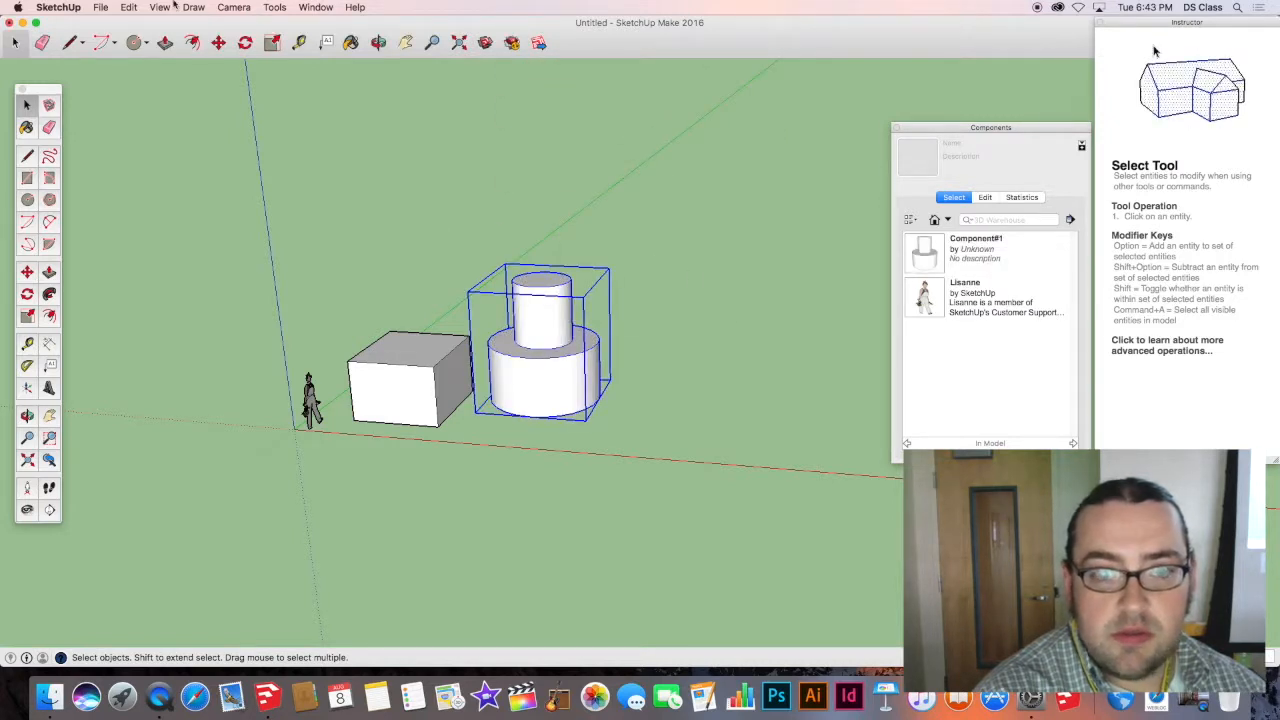
# Copy the cylinders component and paste the copy beside the original, on the side away from the box.
pyautogui.click(129, 7)
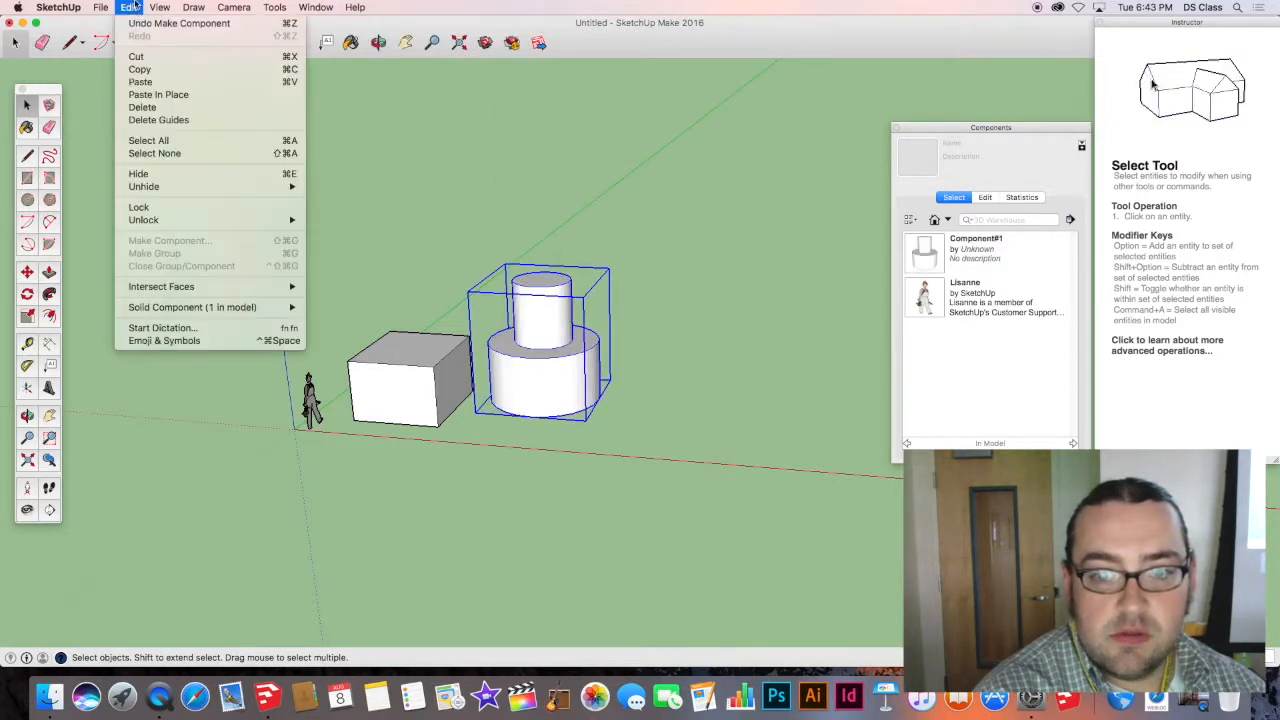
pyautogui.click(138, 66)
pyautogui.click(129, 7)
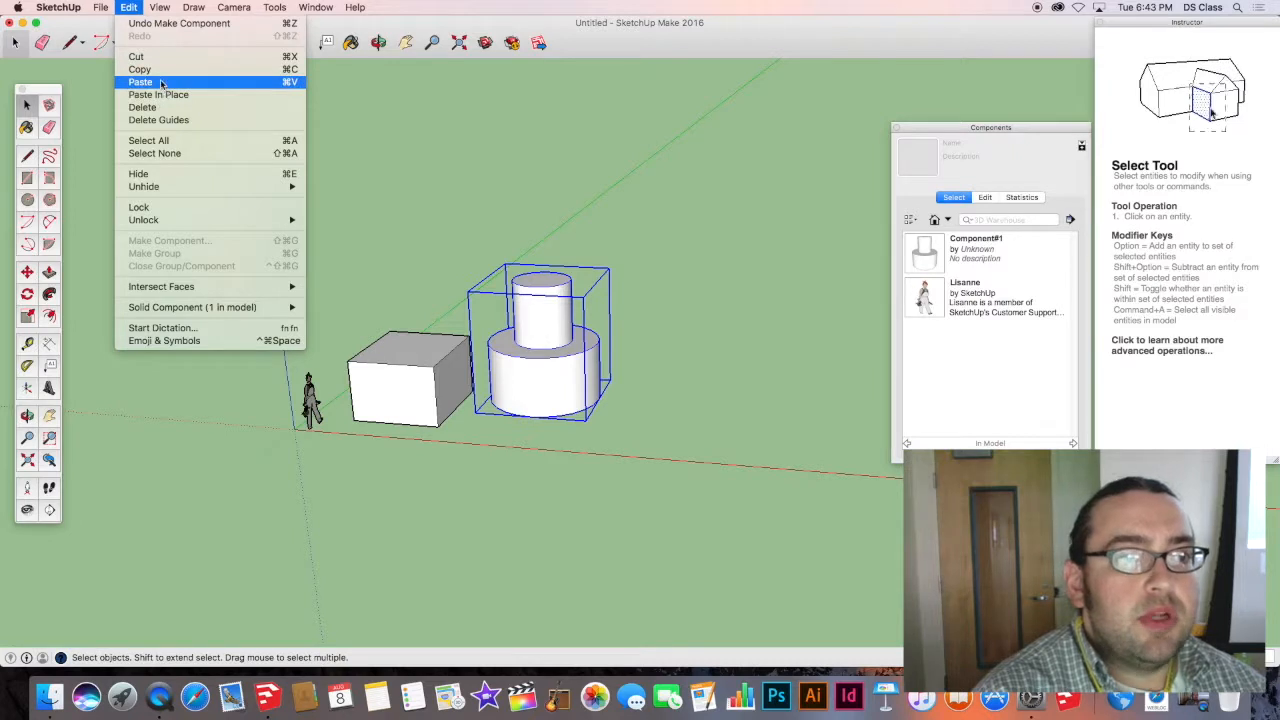
pyautogui.click(140, 82)
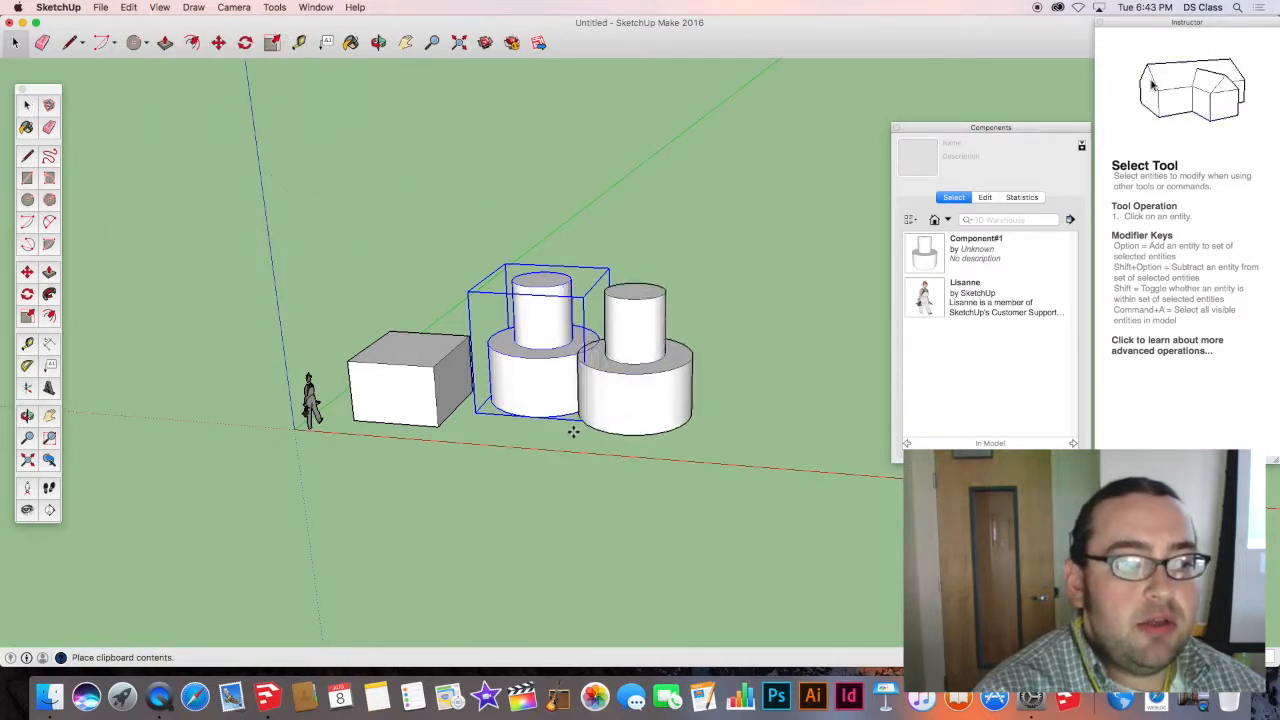
pyautogui.click(641, 426)
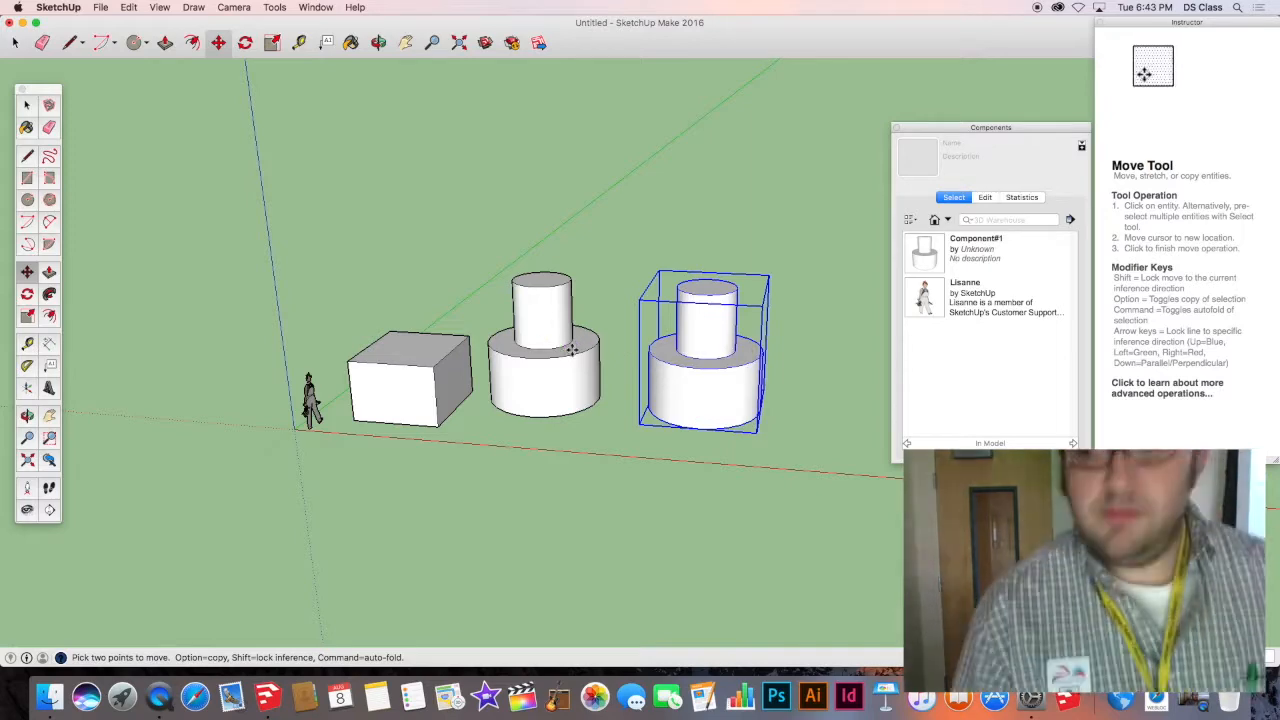
pyautogui.moveTo(572, 350); pyautogui.dragTo(603, 411, button='middle')
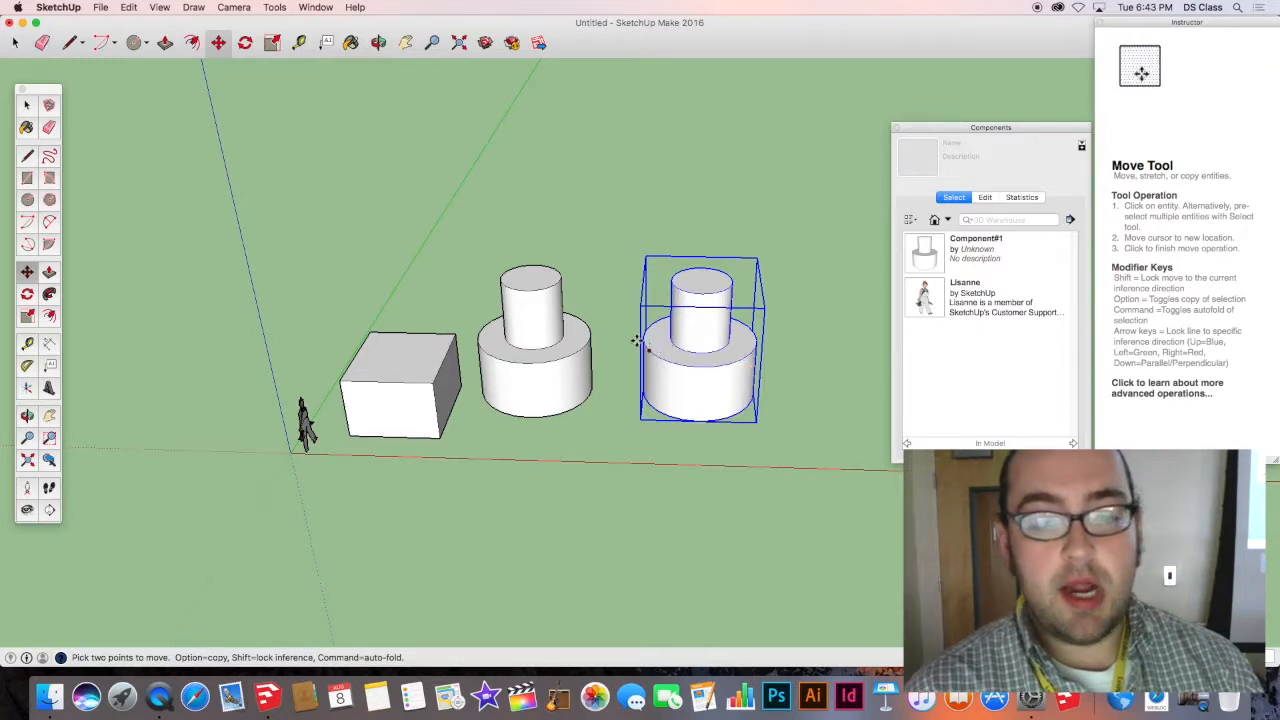
pyautogui.press('space')
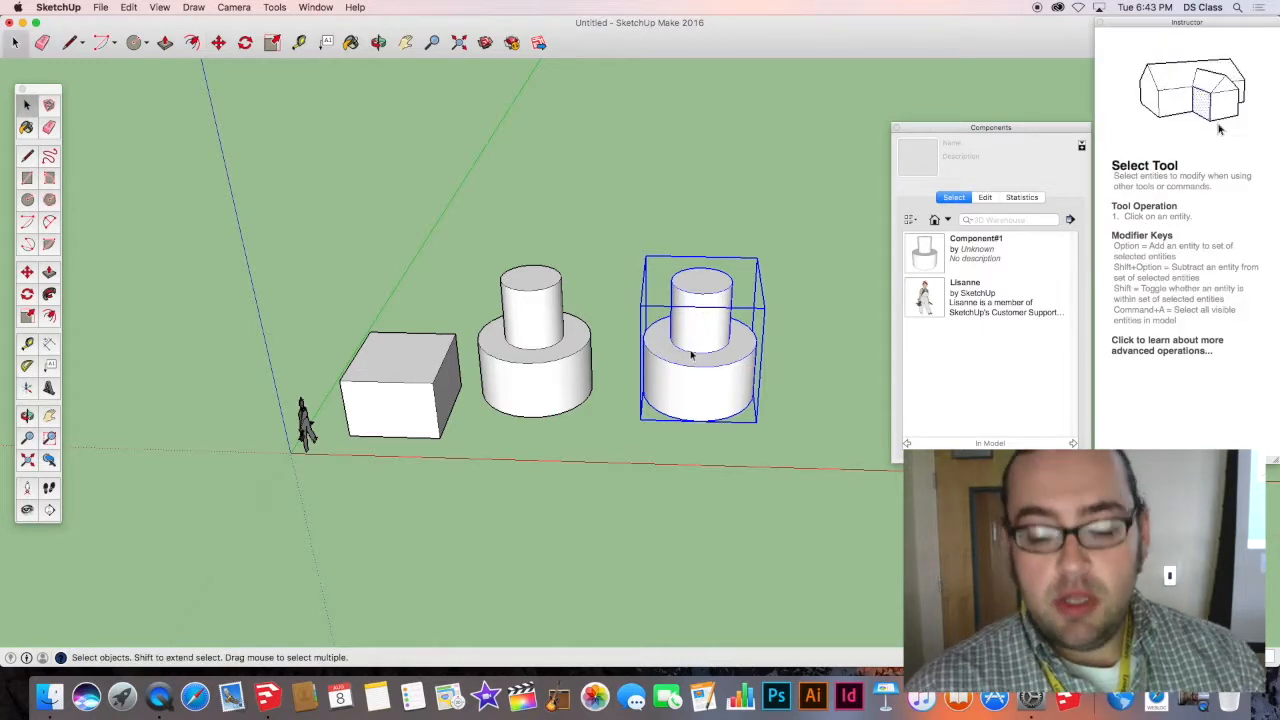
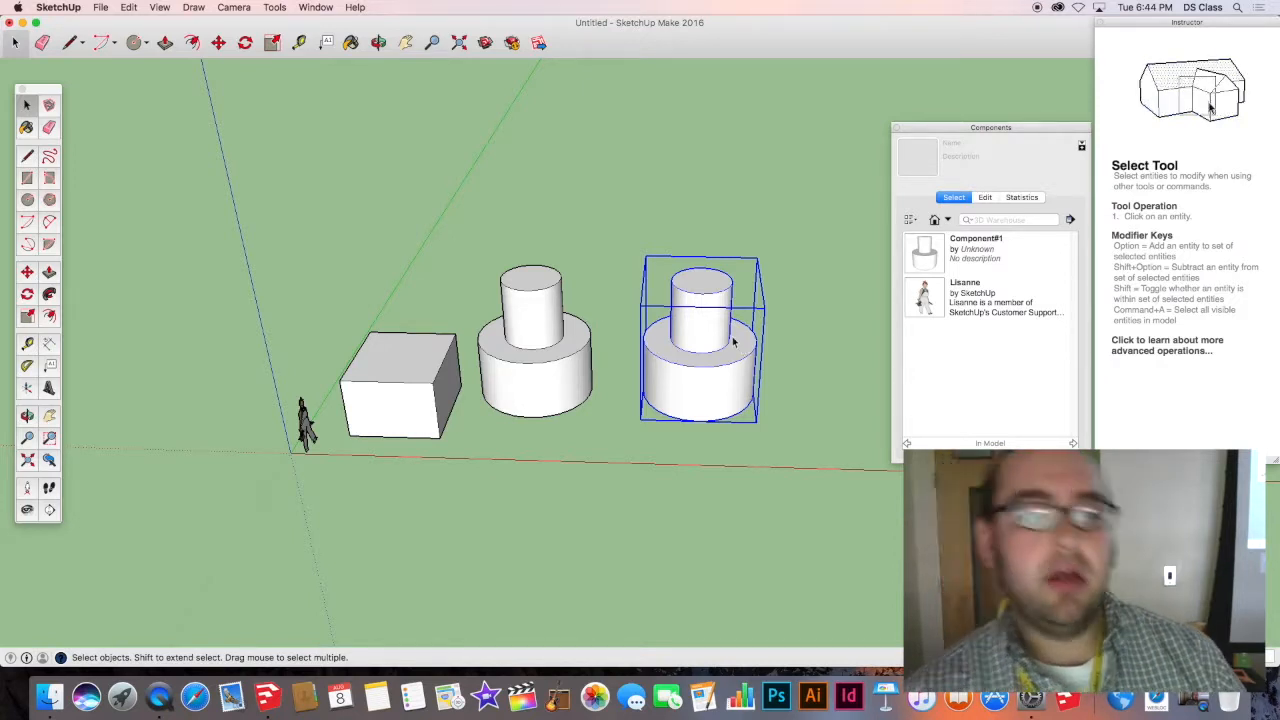
# Open the pasted cylinders component for editing and select the top faces of its base and narrow cylinders in turn.
pyautogui.click(554, 334)
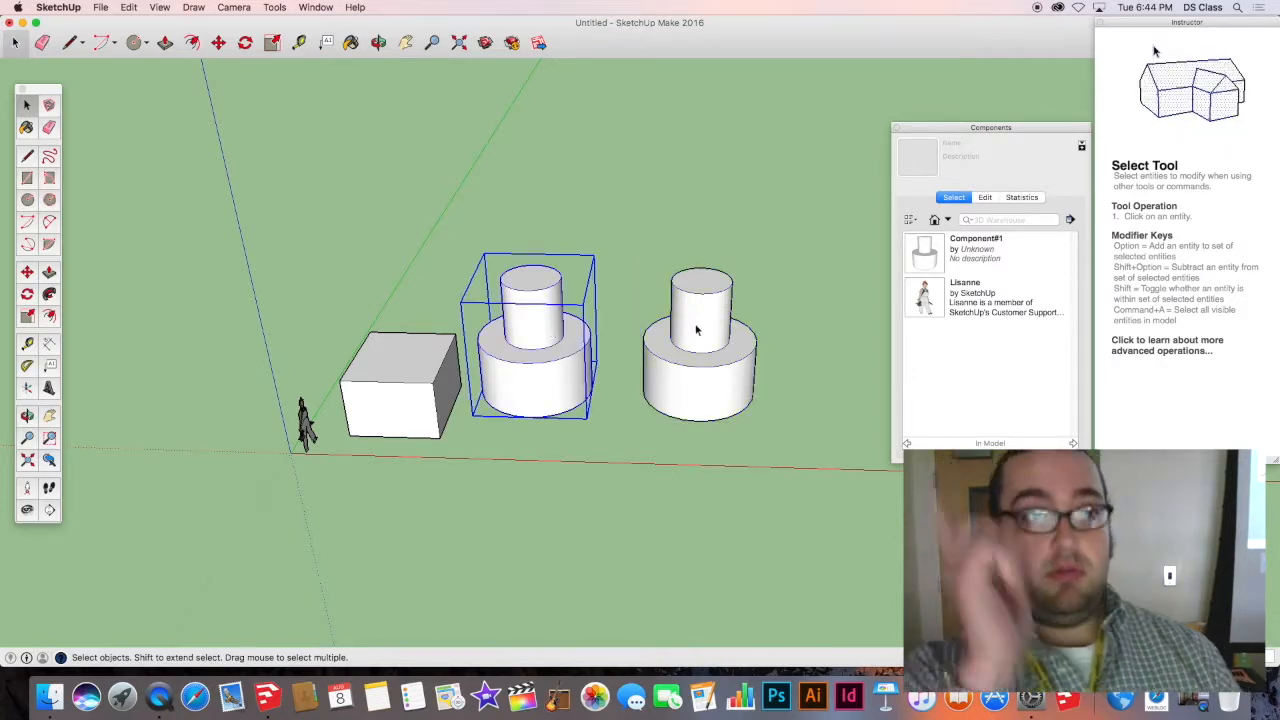
pyautogui.click(688, 334)
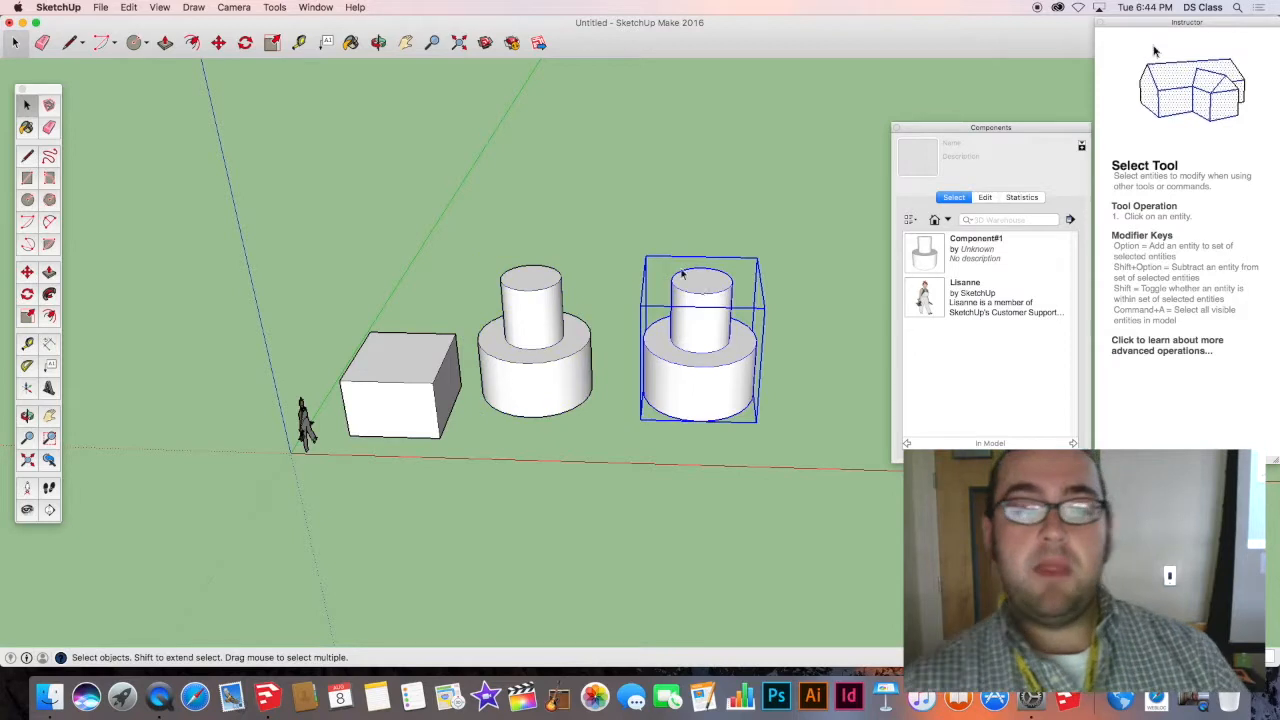
pyautogui.doubleClick(703, 324)
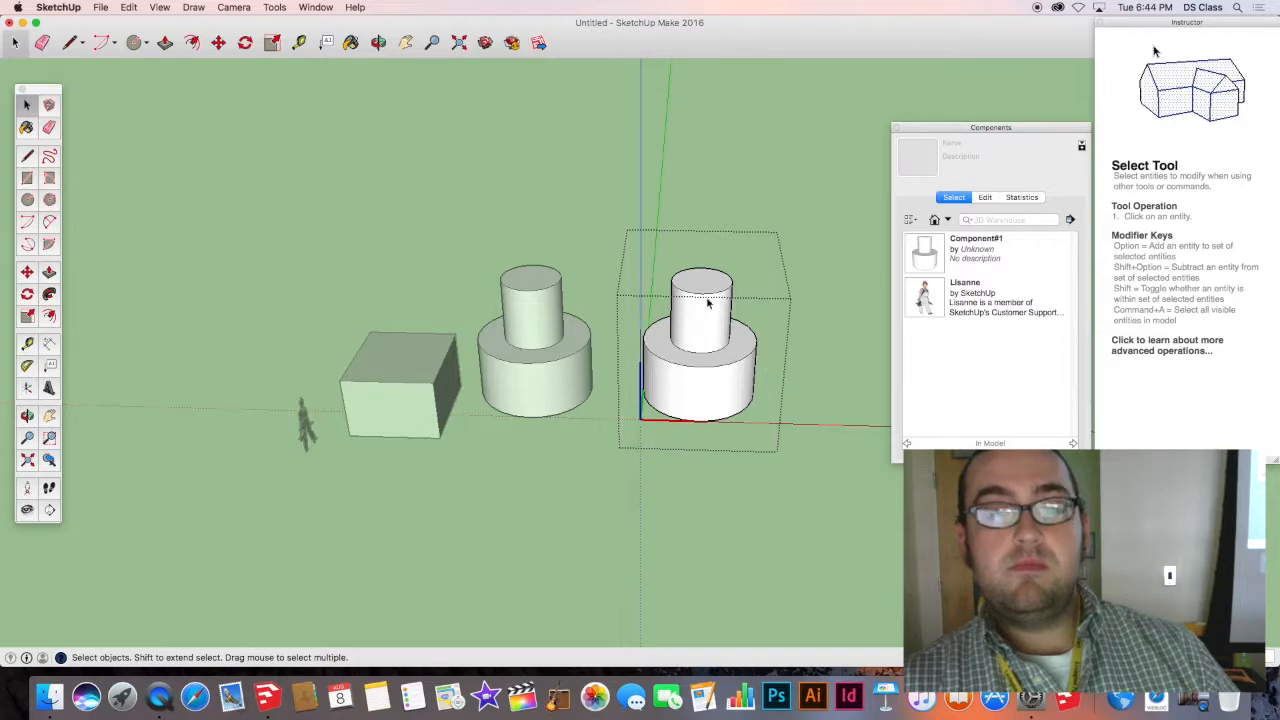
pyautogui.scroll(3, 707, 303)
pyautogui.moveTo(714, 303); pyautogui.dragTo(540, 287, button='middle')
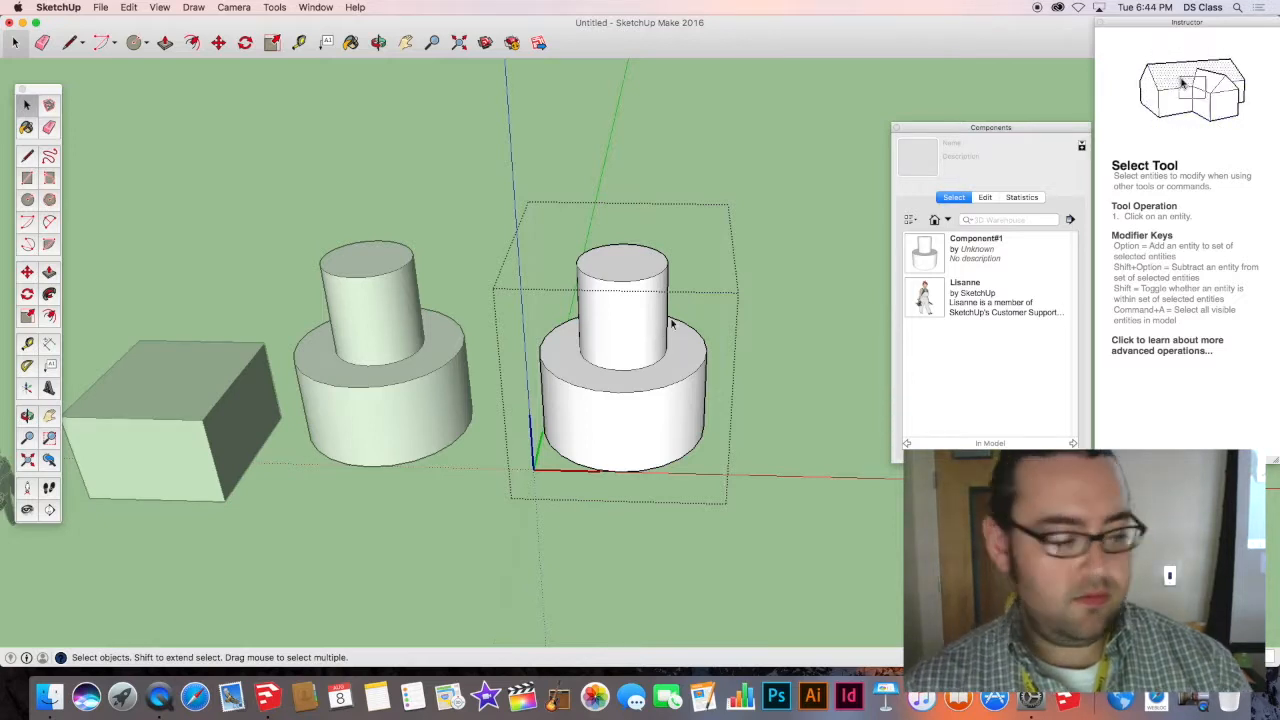
pyautogui.click(624, 261)
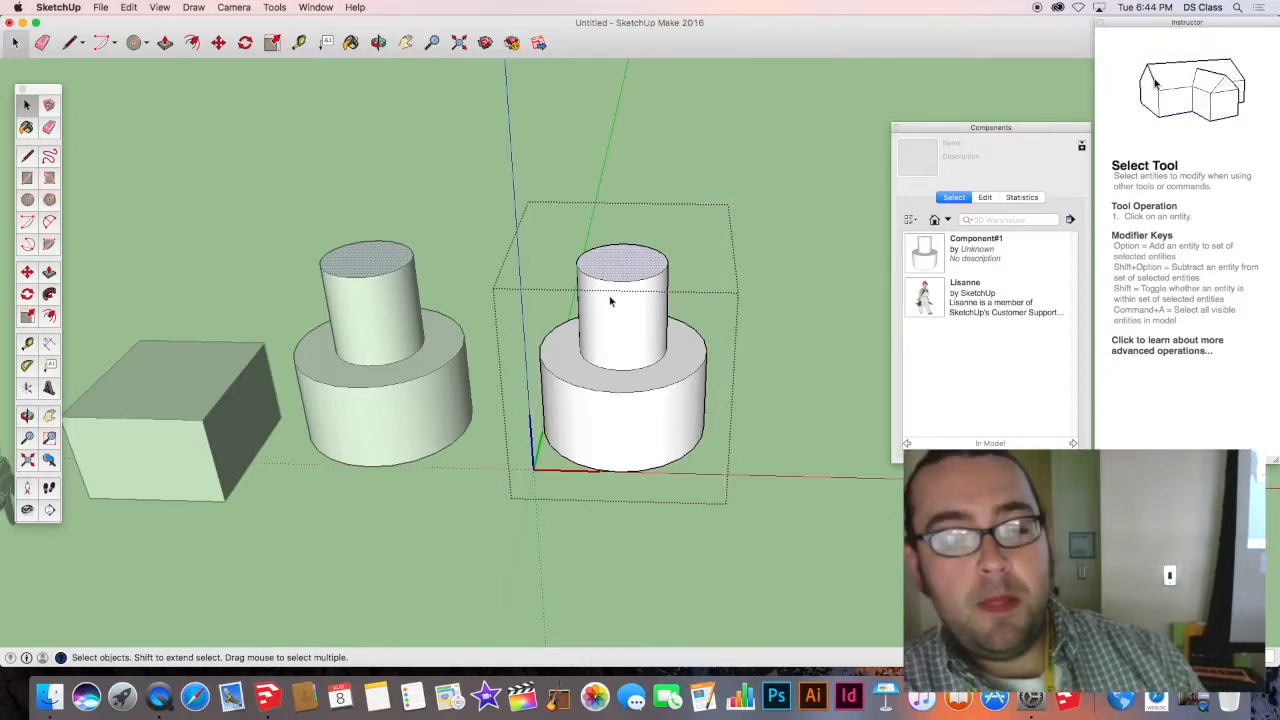
pyautogui.click(607, 419)
pyautogui.click(613, 382)
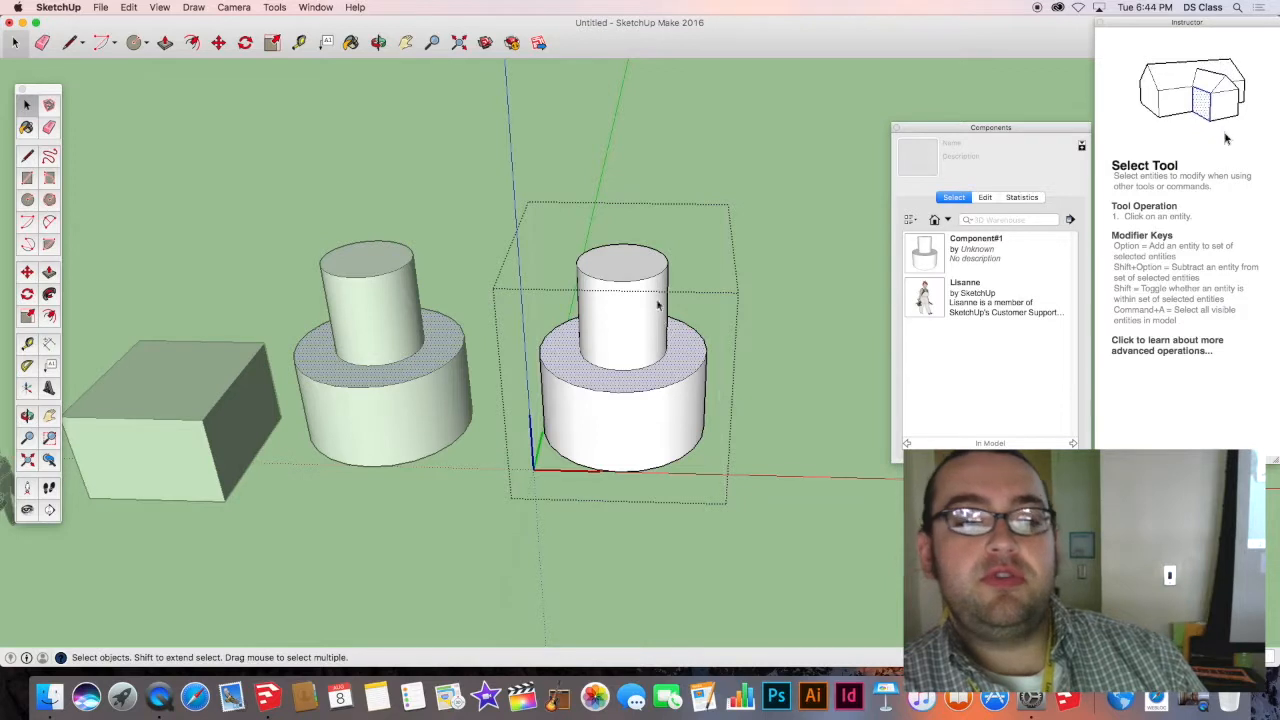
pyautogui.click(630, 268)
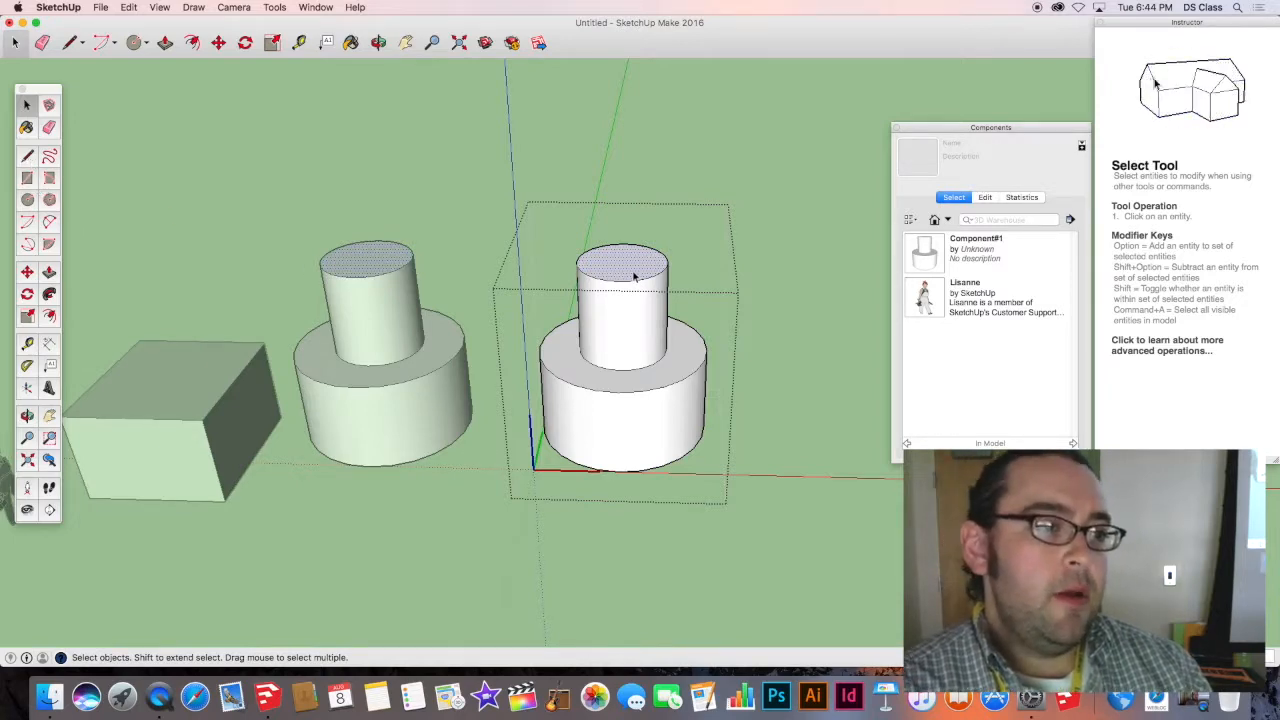
# Draw a circle about half the face's width, centred on the narrow cylinder's top face inside the open component.
pyautogui.scroll(3, 633, 277)
pyautogui.moveTo(616, 280)
pyautogui.mouseDown(button='middle')
pyautogui.moveTo(743, 286)
pyautogui.moveTo(729, 257)
pyautogui.moveTo(826, 264)
pyautogui.mouseUp(button='middle')
pyautogui.moveTo(987, 127); pyautogui.dragTo(1190, 469)
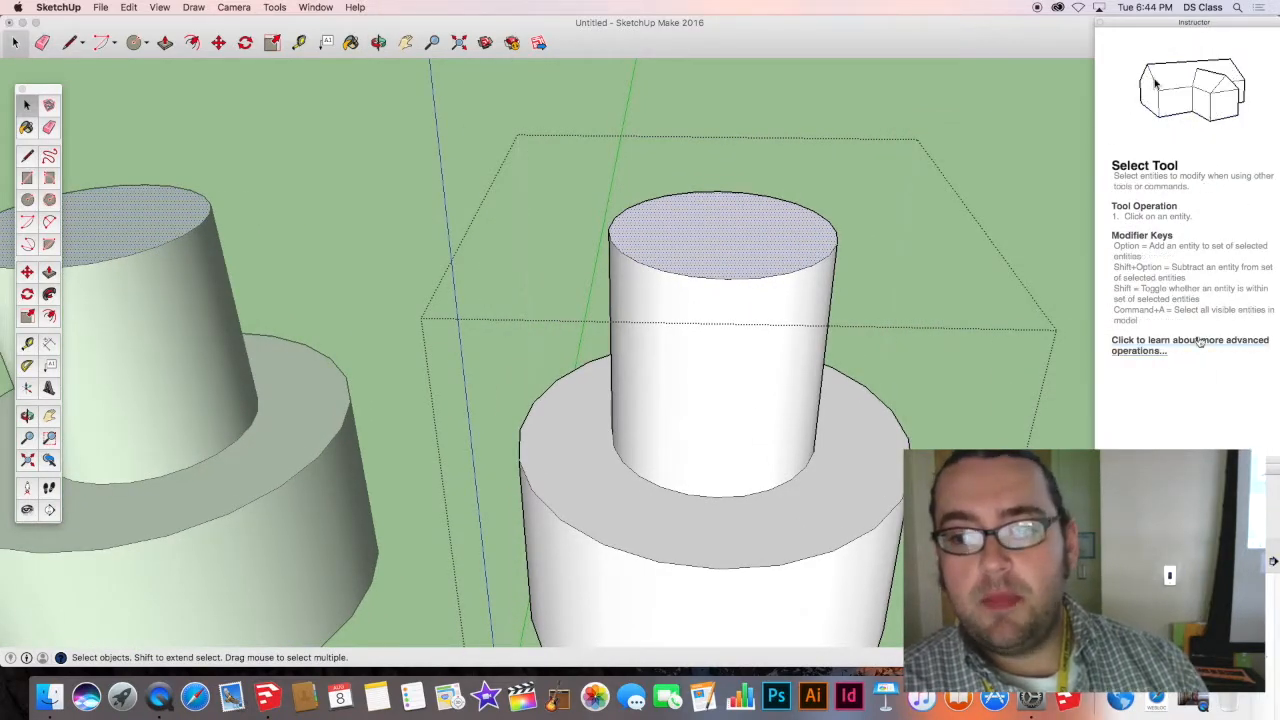
pyautogui.moveTo(1190, 469); pyautogui.dragTo(975, 42)
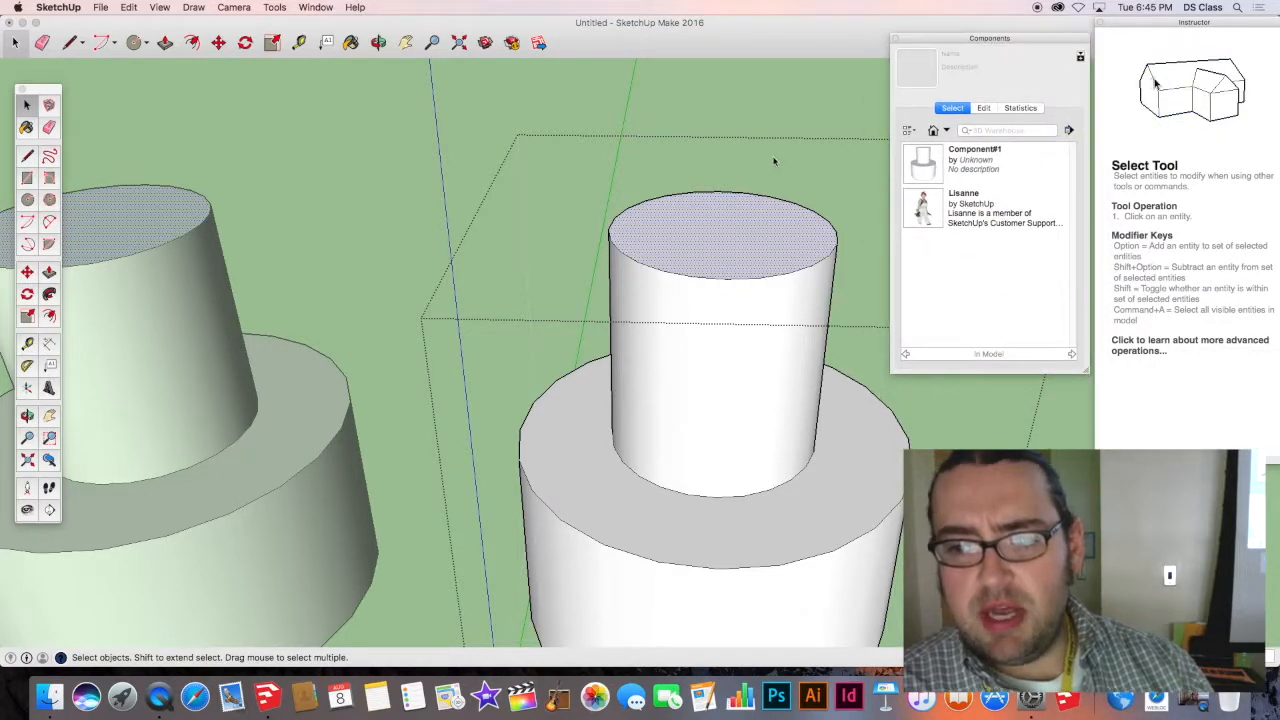
pyautogui.click(28, 200)
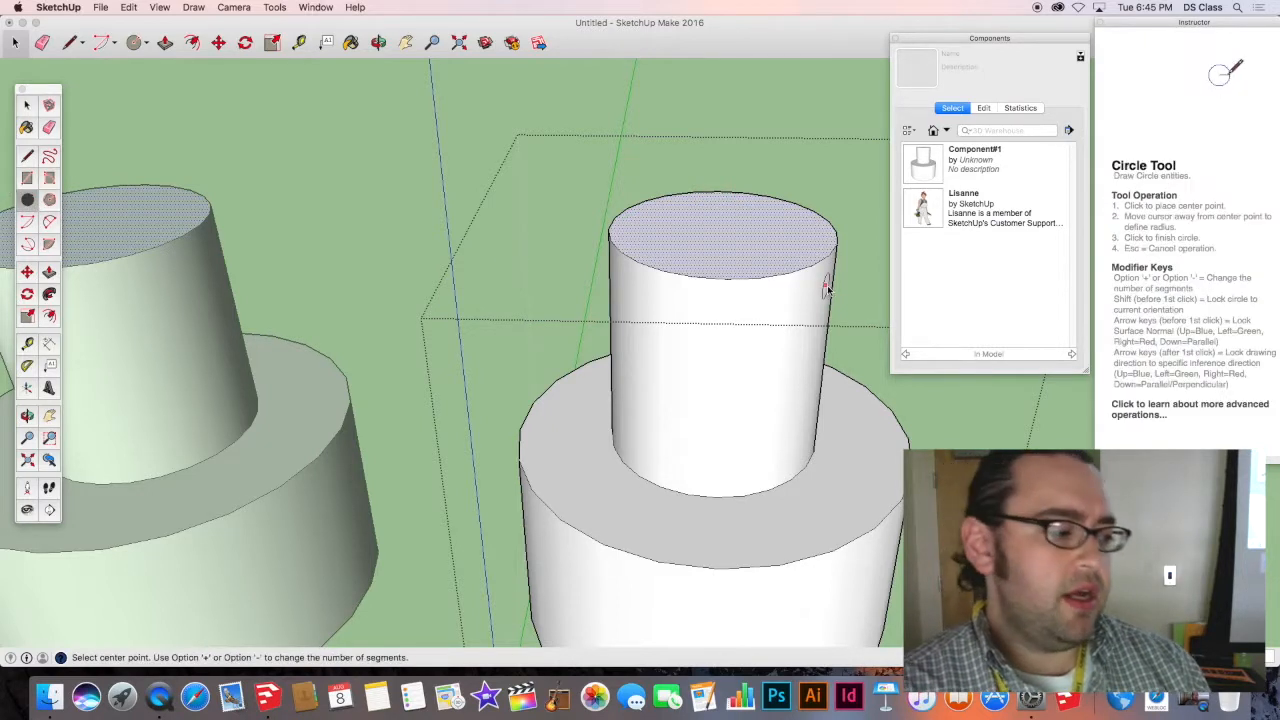
pyautogui.click(723, 231)
pyautogui.click(727, 247)
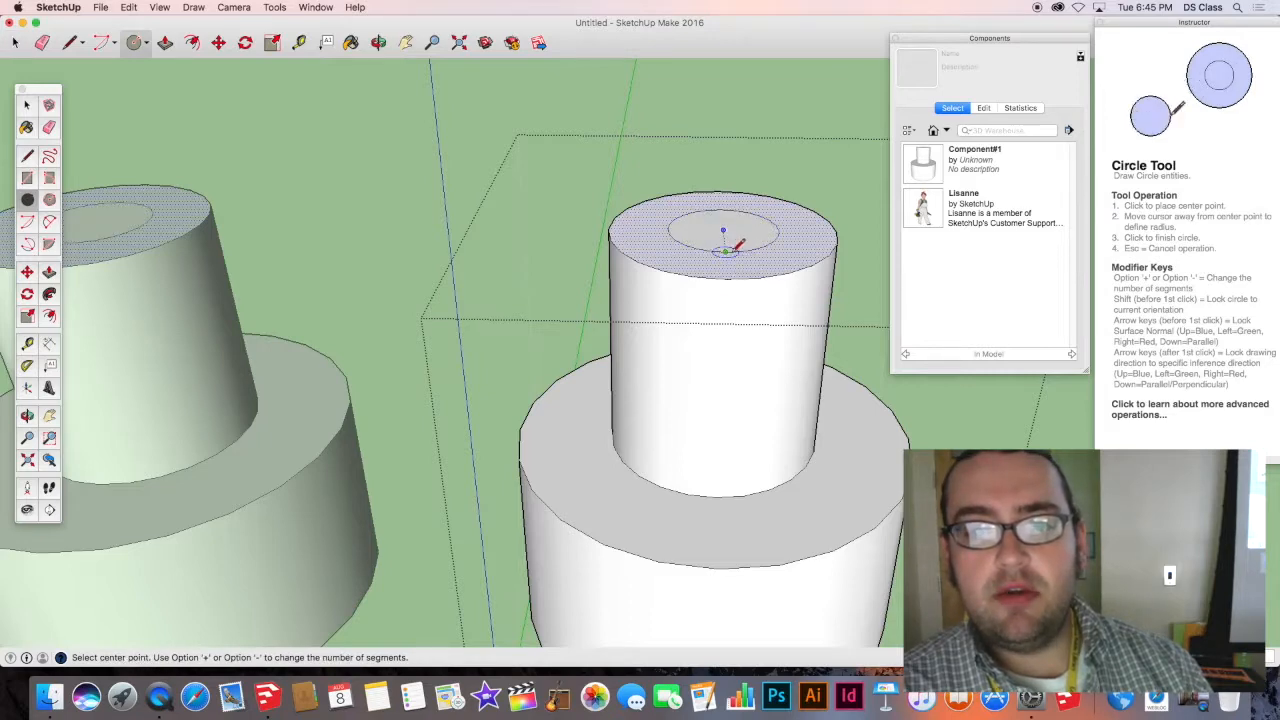
pyautogui.press('p')
pyautogui.press('space')
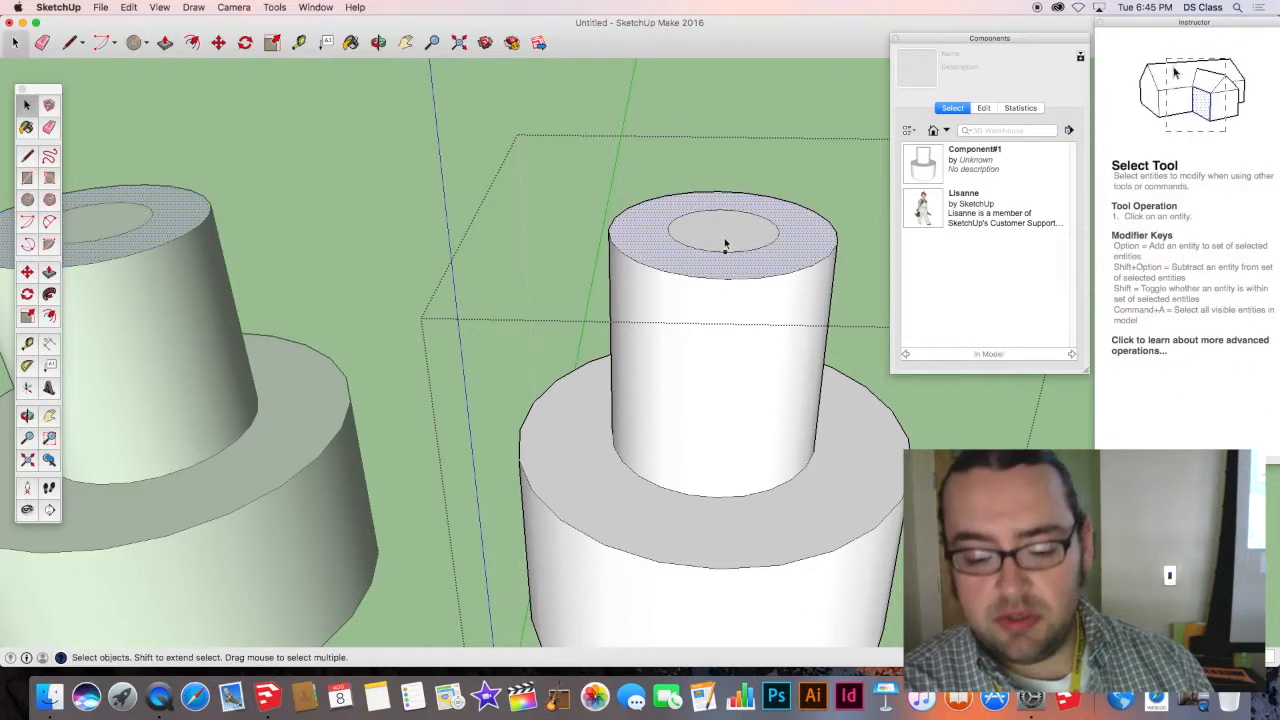
# Push the ring around the new circle partway down to leave a thin top cylinder, and push the base cylinder's top face down.
pyautogui.click(726, 243)
pyautogui.press('p')
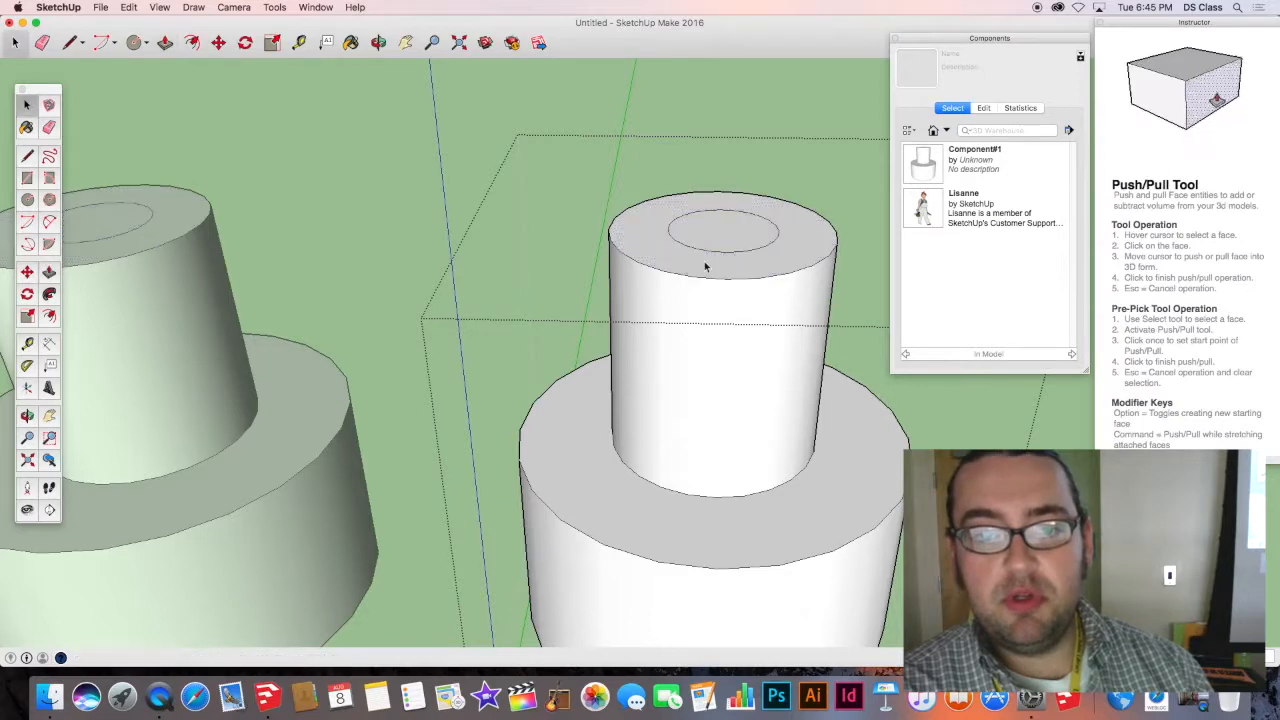
pyautogui.press('space')
pyautogui.click(700, 268)
pyautogui.press('p')
pyautogui.moveTo(700, 267); pyautogui.dragTo(703, 161)
pyautogui.scroll(-5, 708, 198)
pyautogui.moveTo(708, 198)
pyautogui.mouseDown(button='middle')
pyautogui.moveTo(663, 251)
pyautogui.moveTo(706, 277)
pyautogui.moveTo(631, 274)
pyautogui.moveTo(780, 240)
pyautogui.moveTo(726, 194)
pyautogui.mouseUp(button='middle')
pyautogui.moveTo(729, 212); pyautogui.dragTo(738, 277)
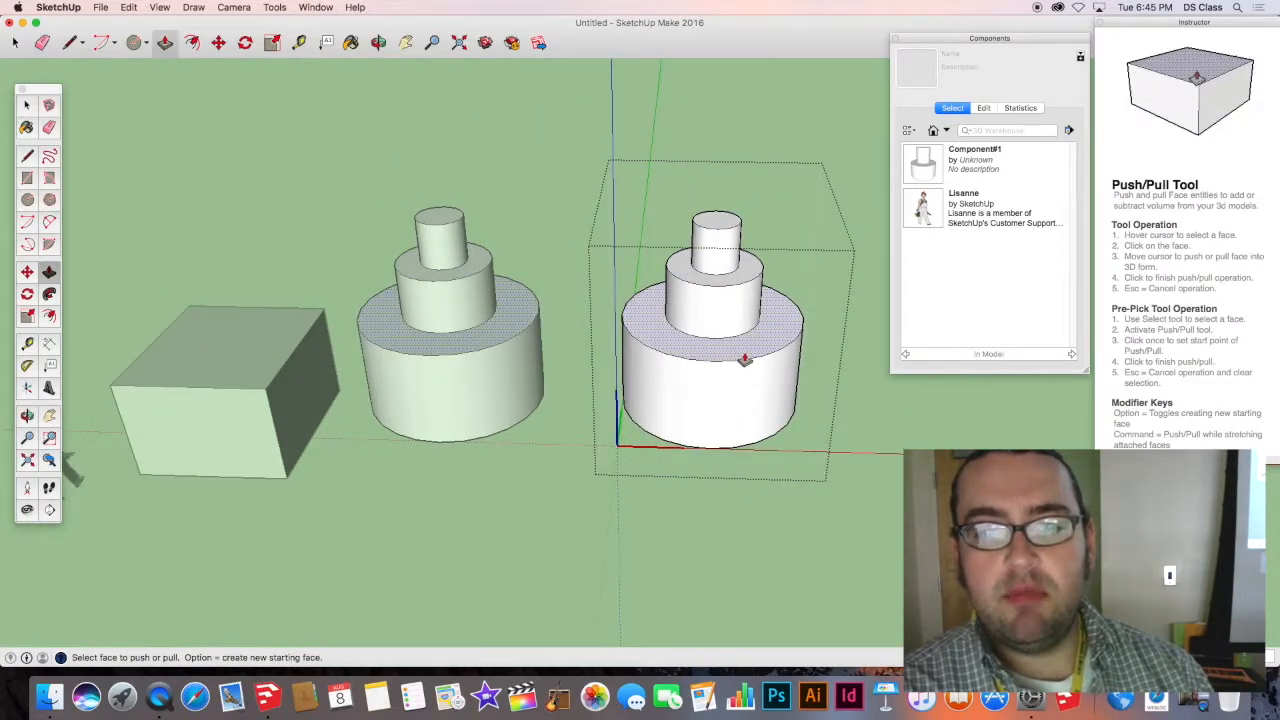
pyautogui.moveTo(742, 362); pyautogui.dragTo(733, 401)
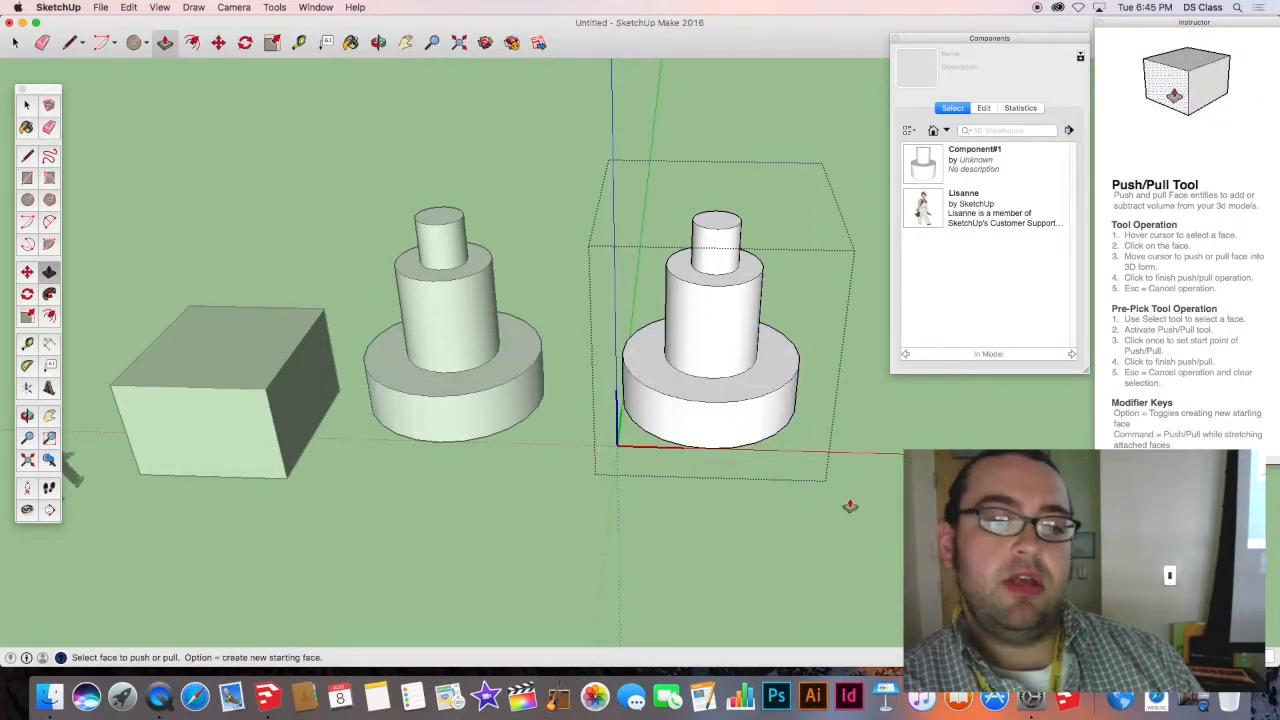
pyautogui.scroll(-4, 718, 388)
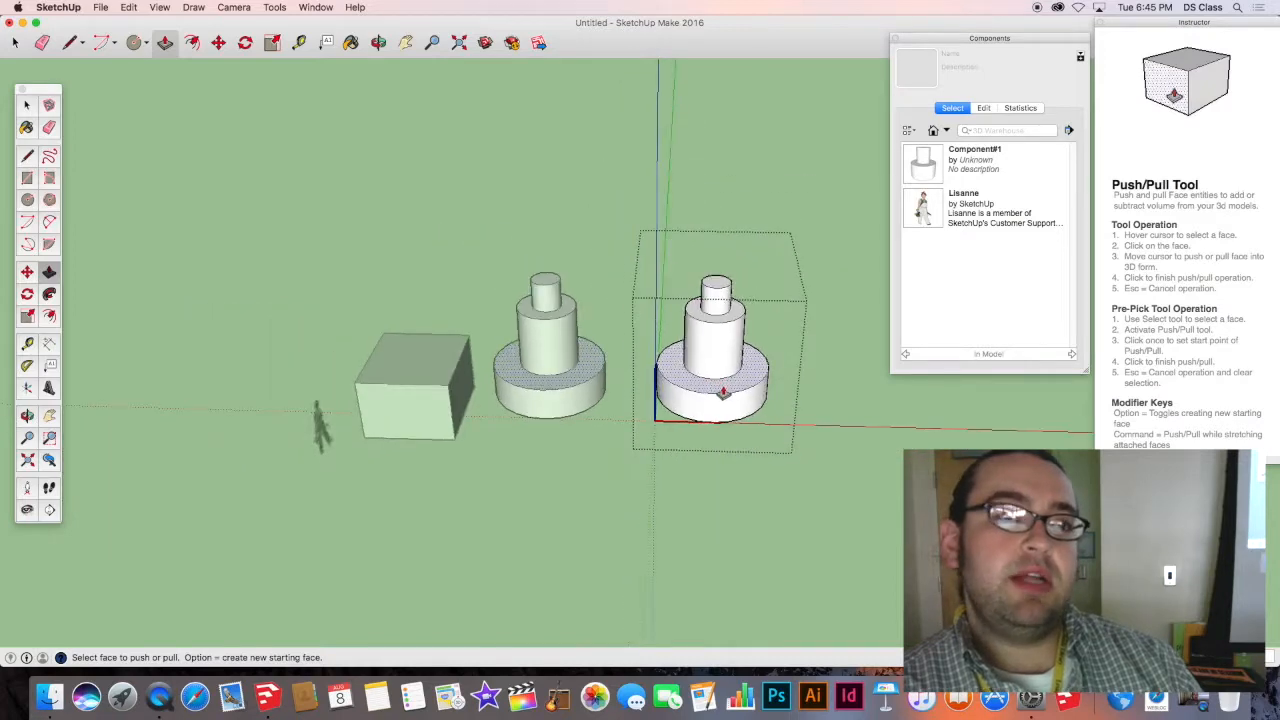
# Finish editing the cylinders component and select the two cylinder copies in turn to compare them.
pyautogui.keyDown('shift'); pyautogui.moveTo(724, 394); pyautogui.dragTo(560, 326, button='middle'); pyautogui.keyUp('shift')
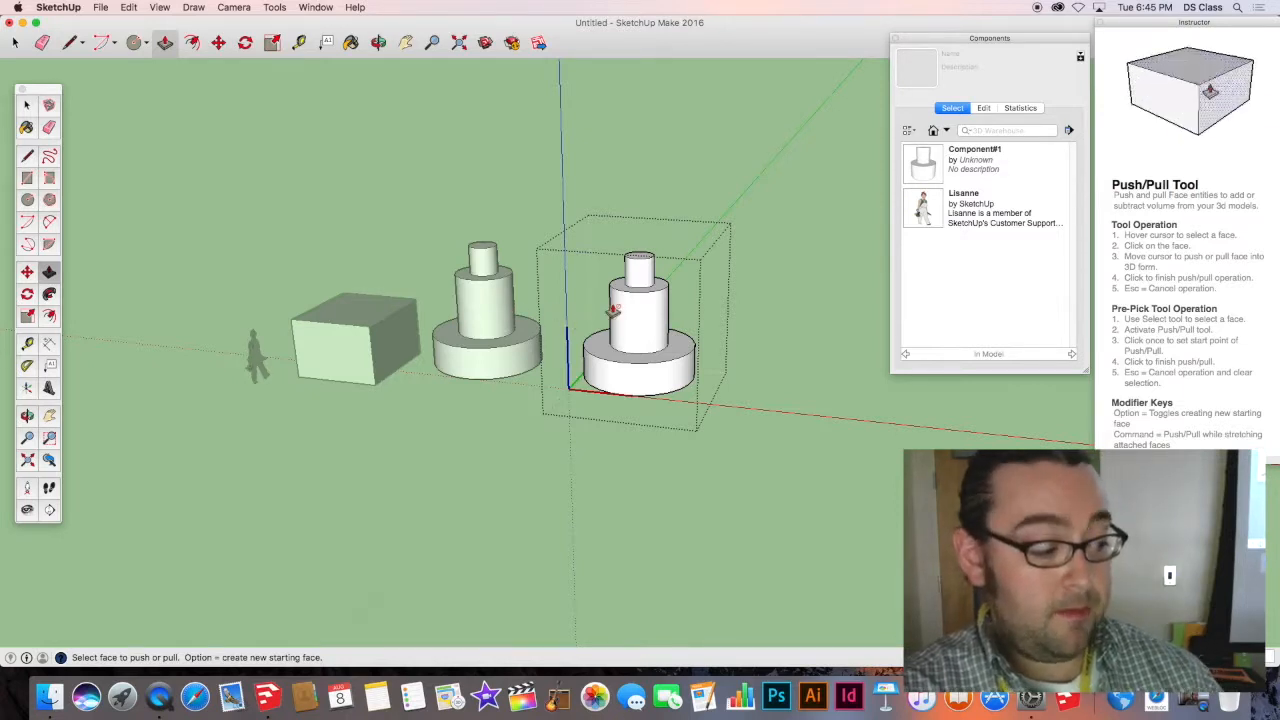
pyautogui.press('space')
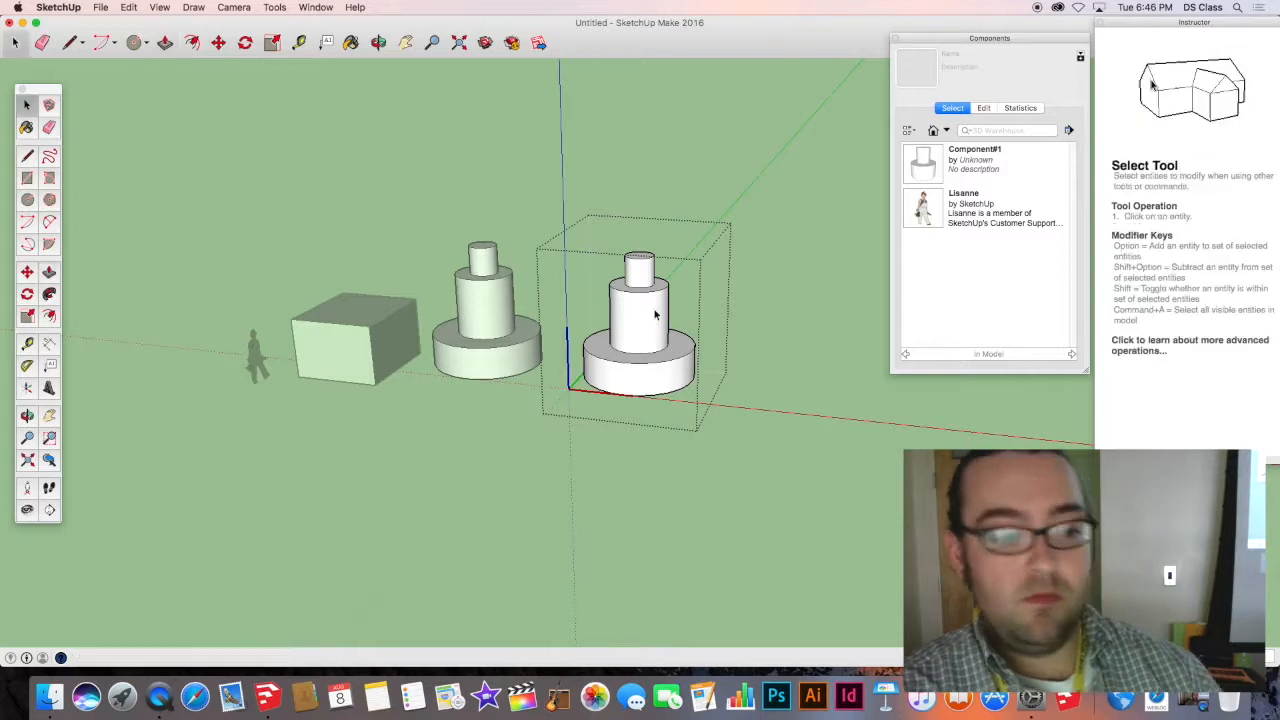
pyautogui.click(738, 300)
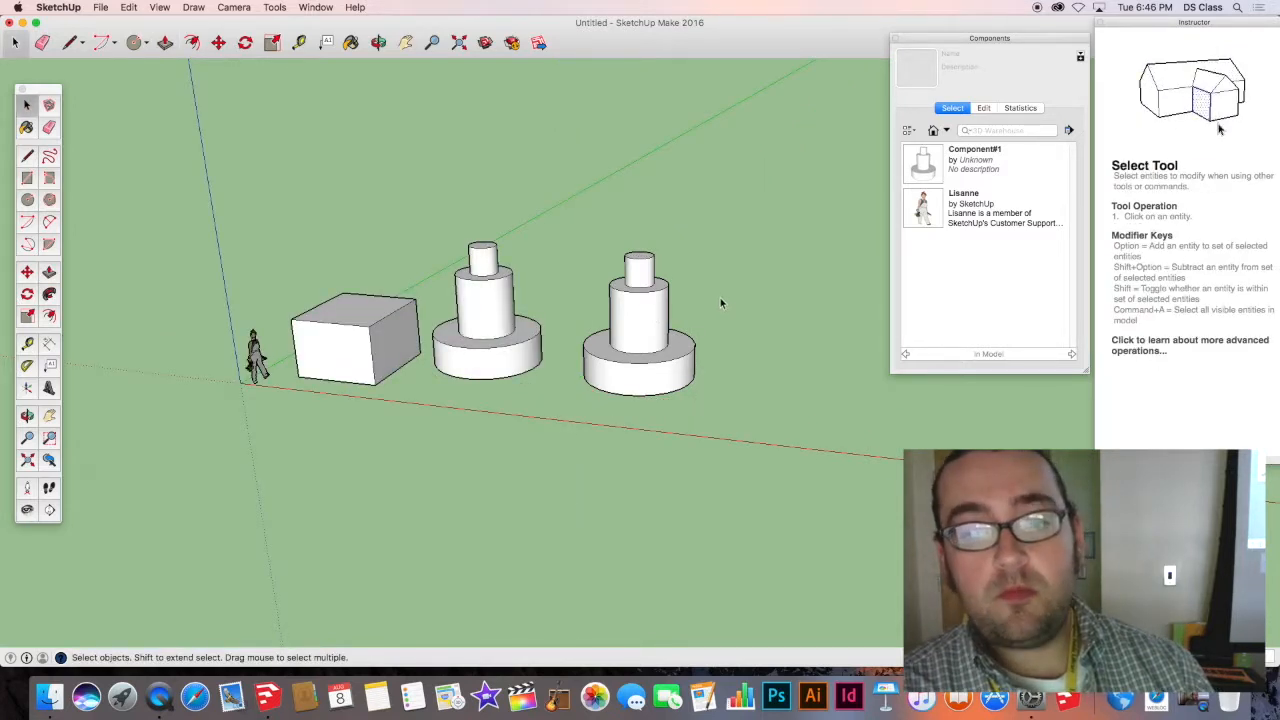
pyautogui.click(624, 334)
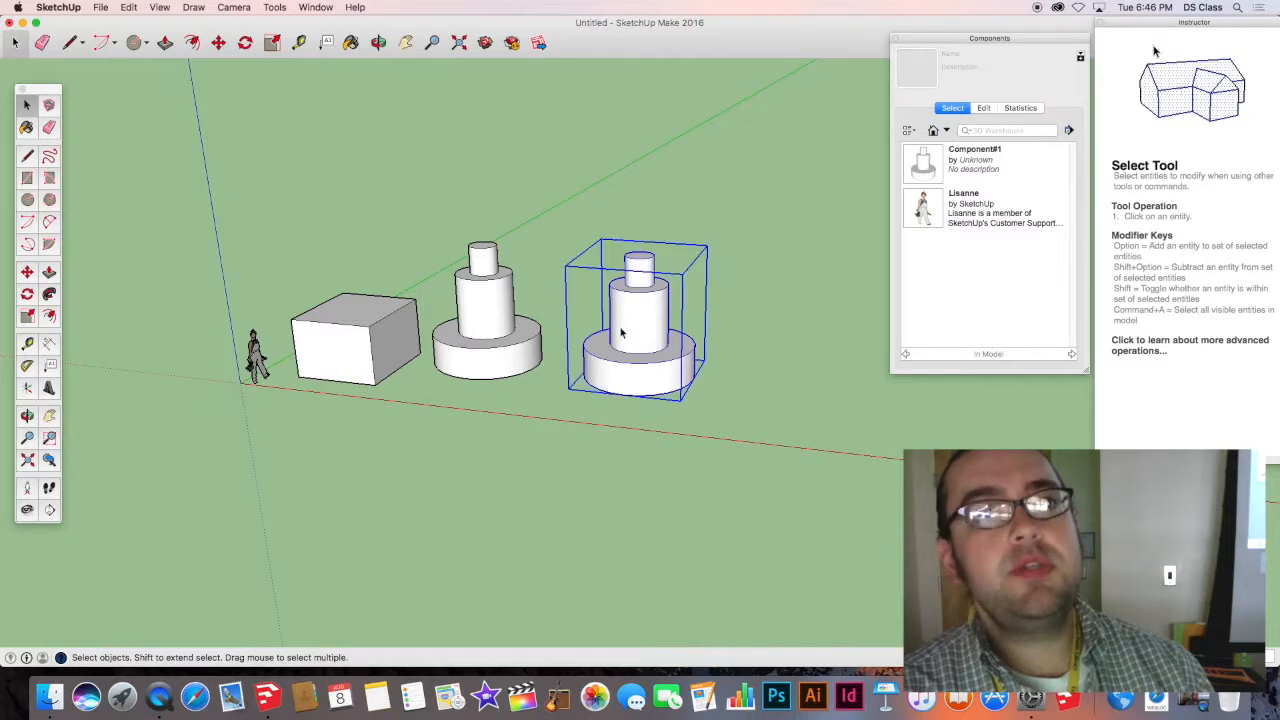
pyautogui.click(501, 317)
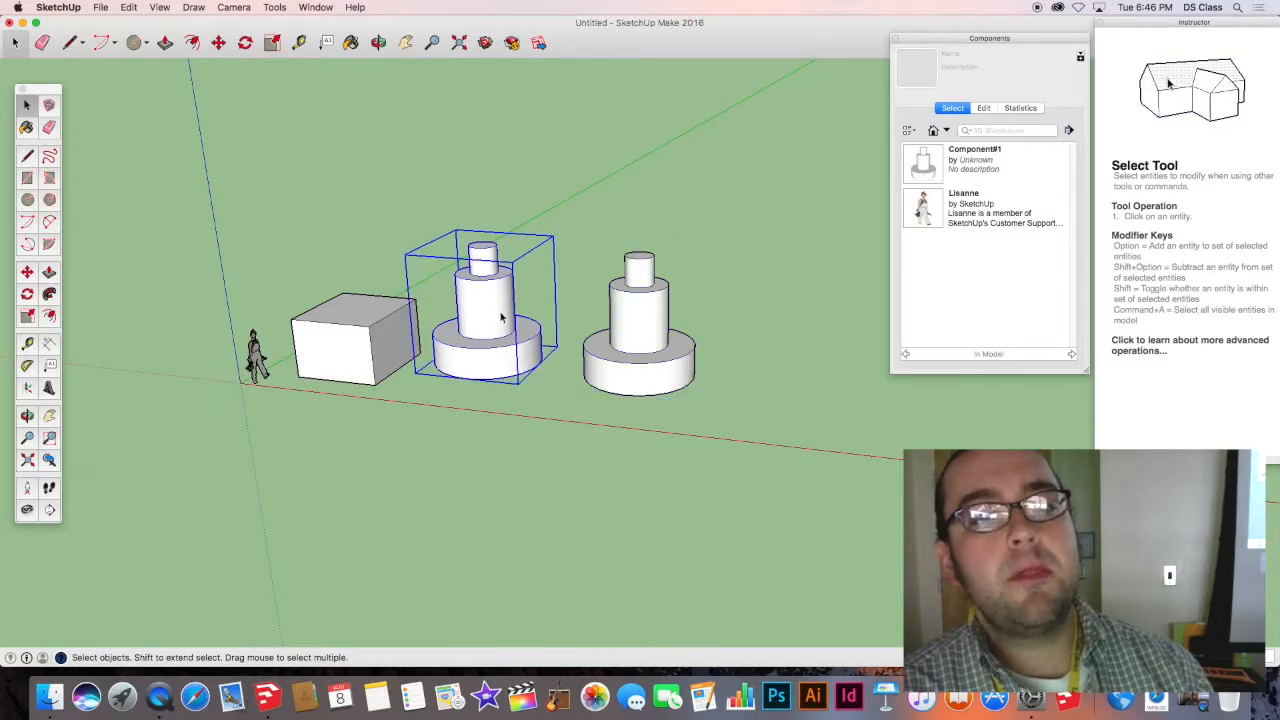
pyautogui.click(659, 326)
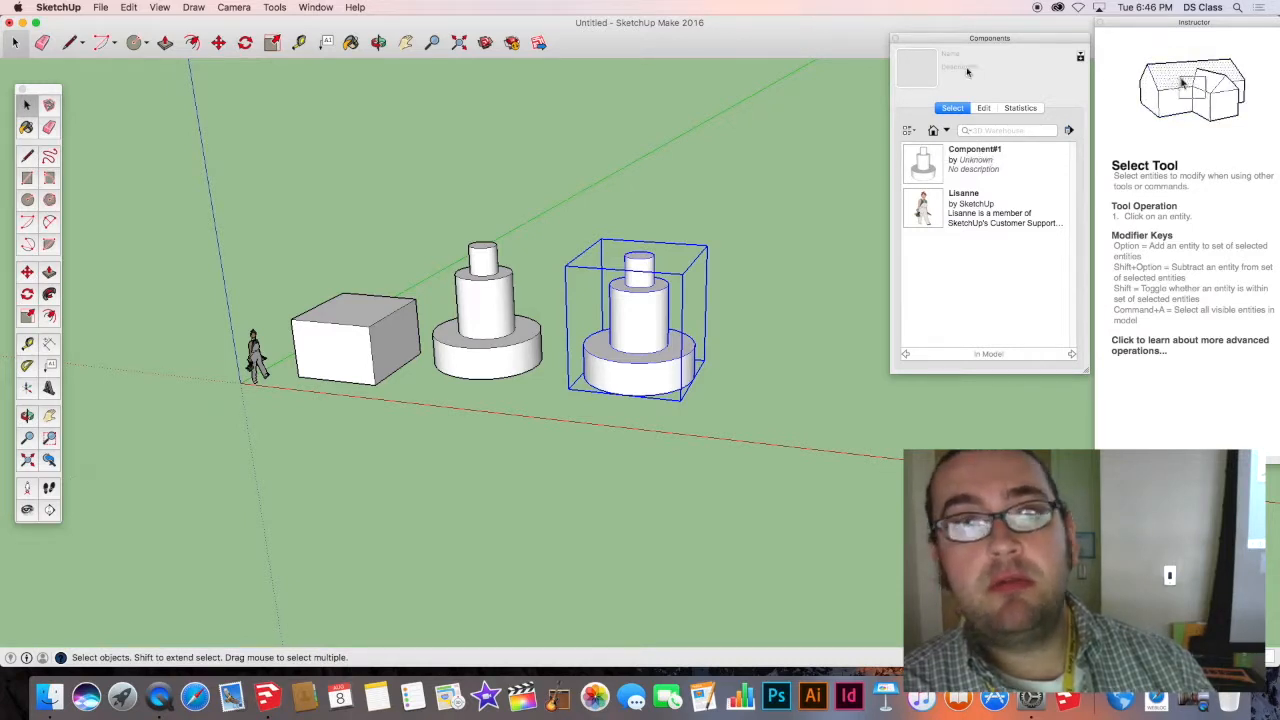
# Insert a third instance of Component#1 from the model's component library, in line with the two existing cylinder stacks.
pyautogui.click(976, 162)
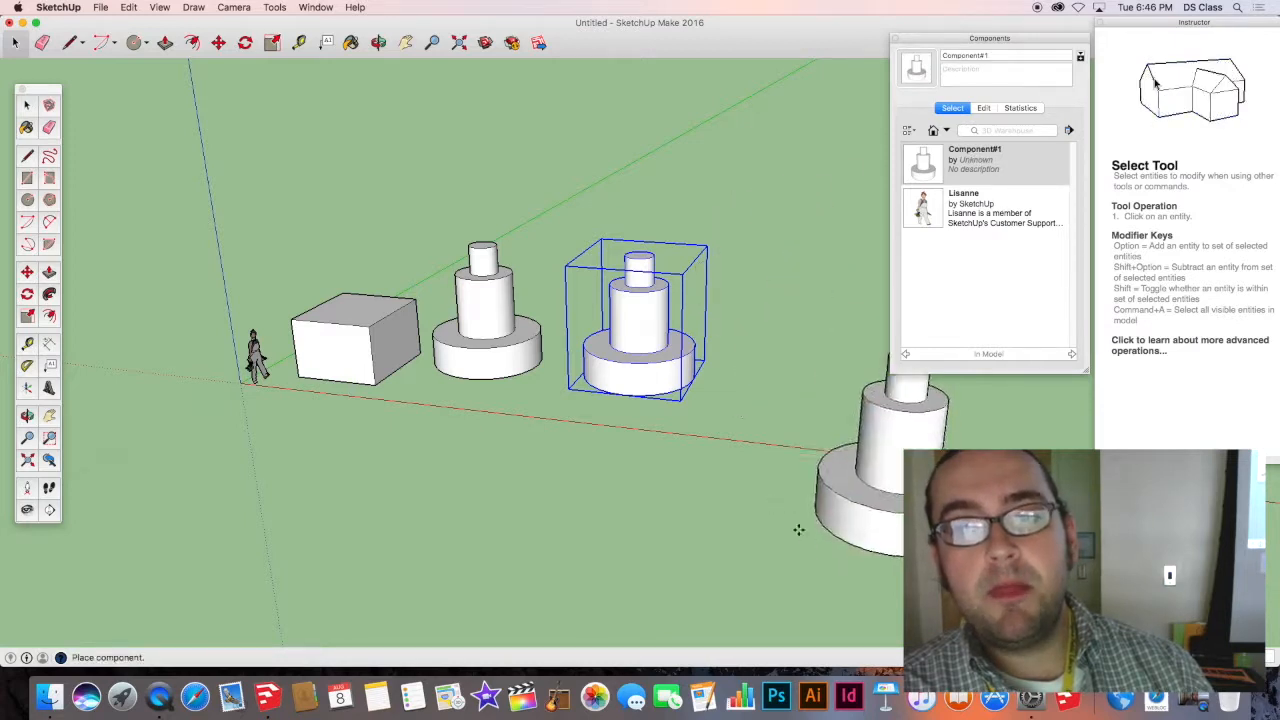
pyautogui.press('Escape')
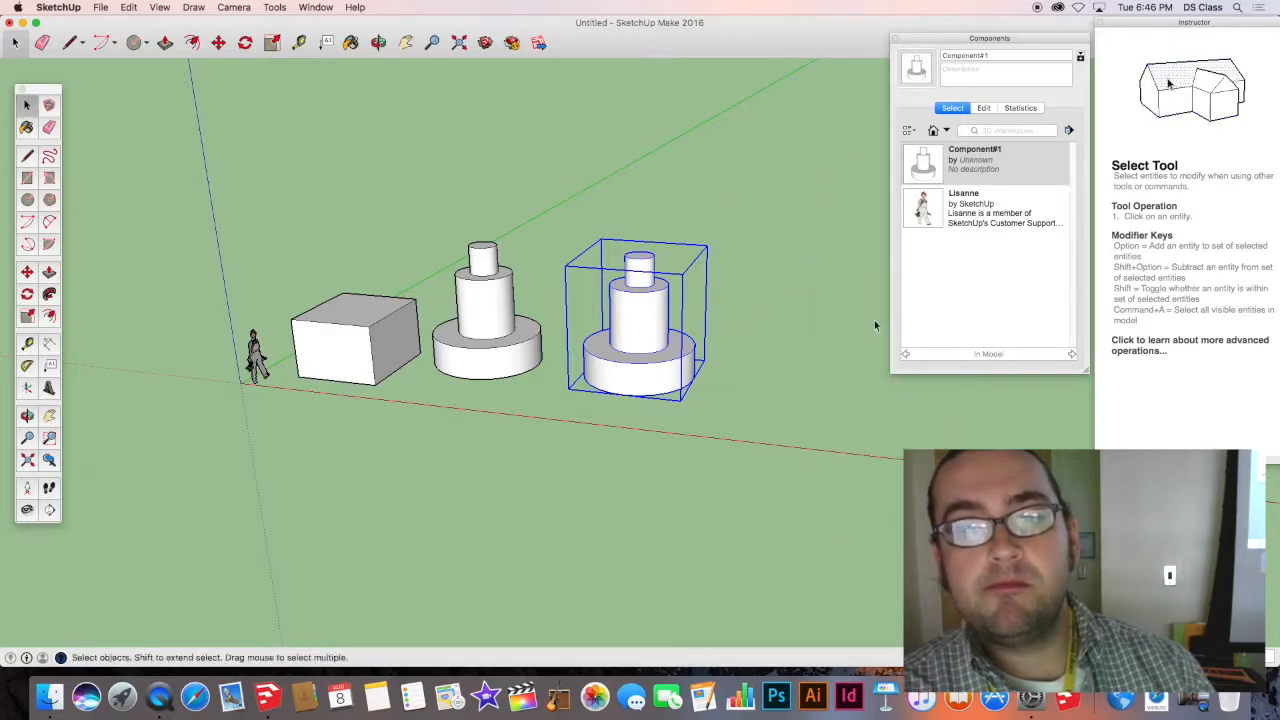
pyautogui.click(985, 156)
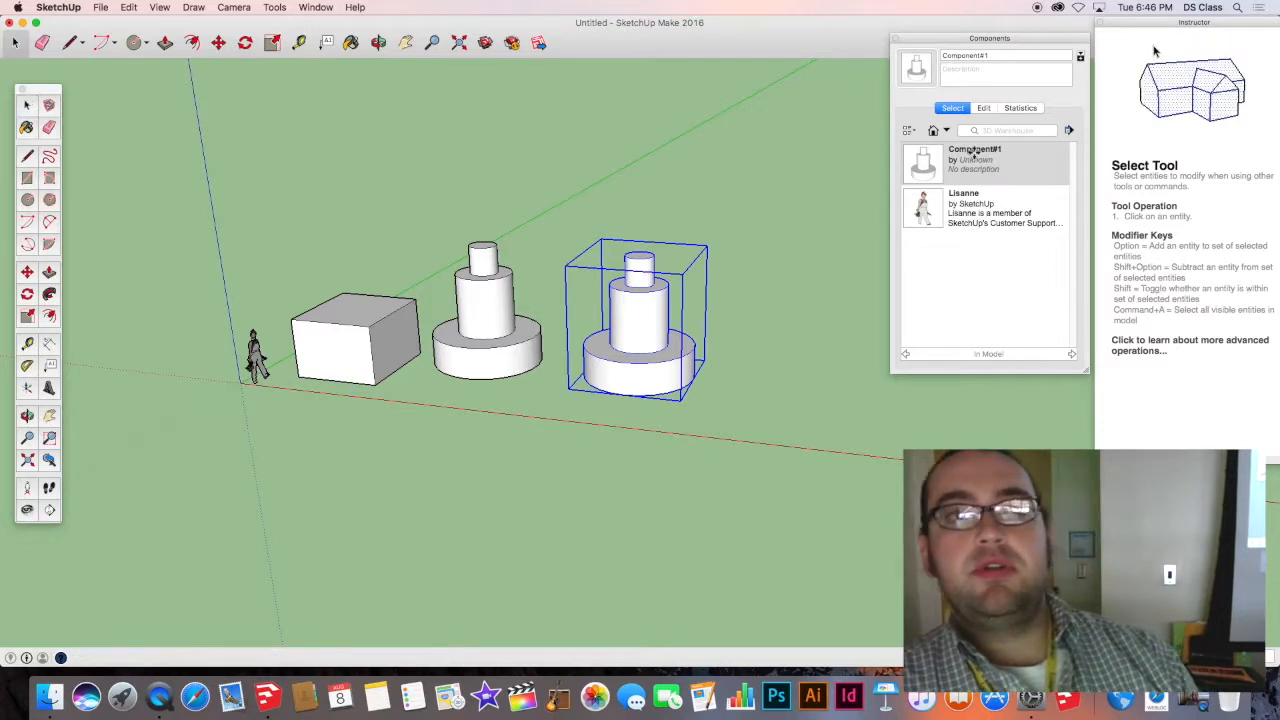
pyautogui.click(726, 402)
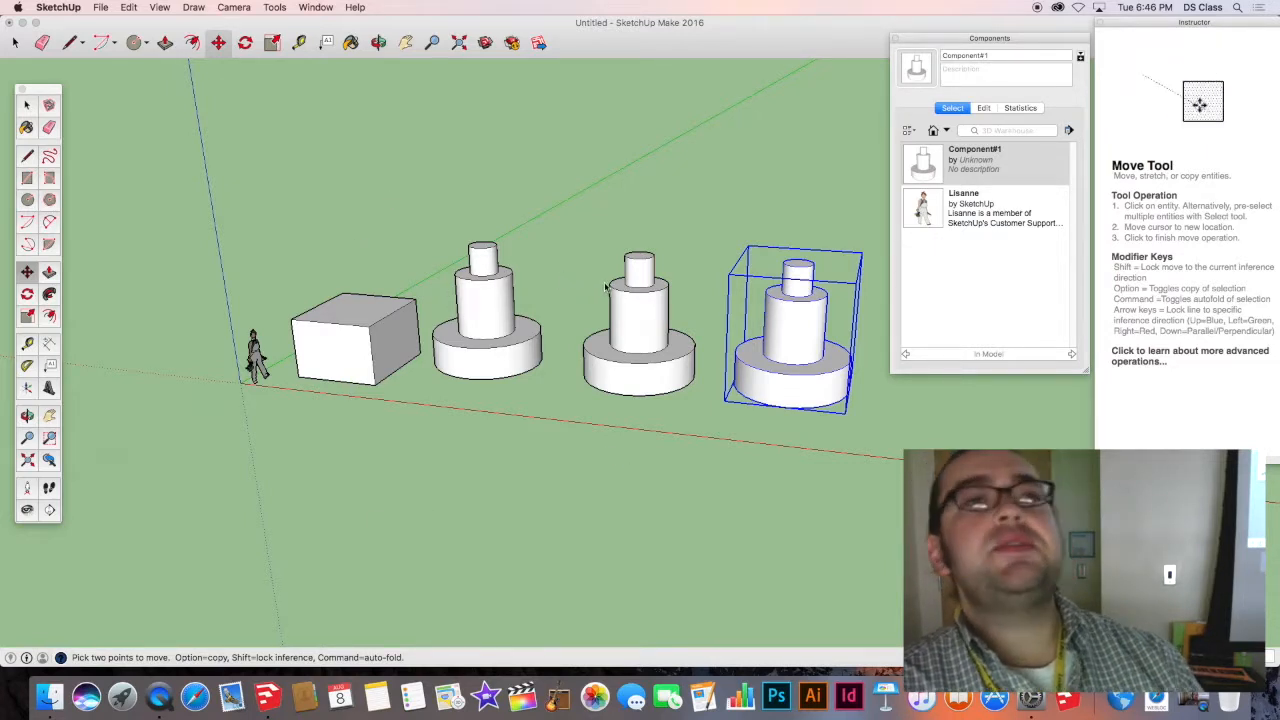
pyautogui.scroll(2, 608, 288)
pyautogui.scroll(-3, 608, 288)
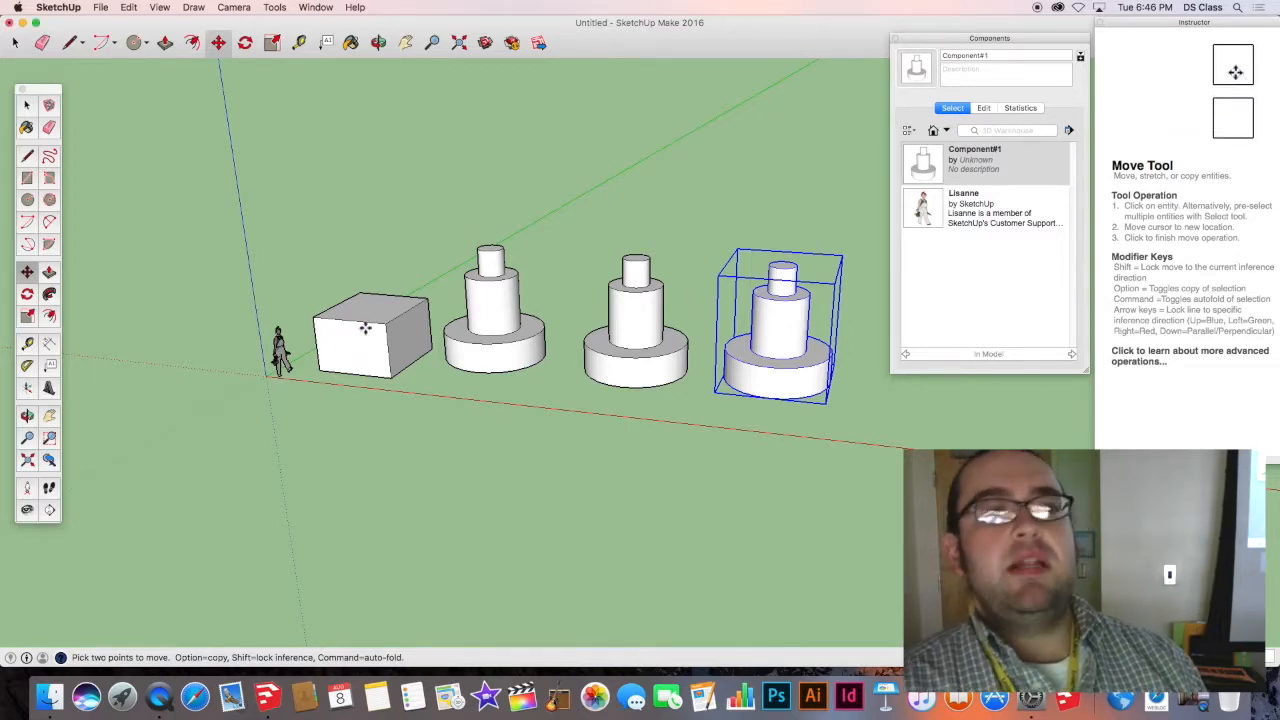
# Open the third cylinders component and the box group for editing in turn, selecting the box's geometry to compare both object types.
pyautogui.press('space')
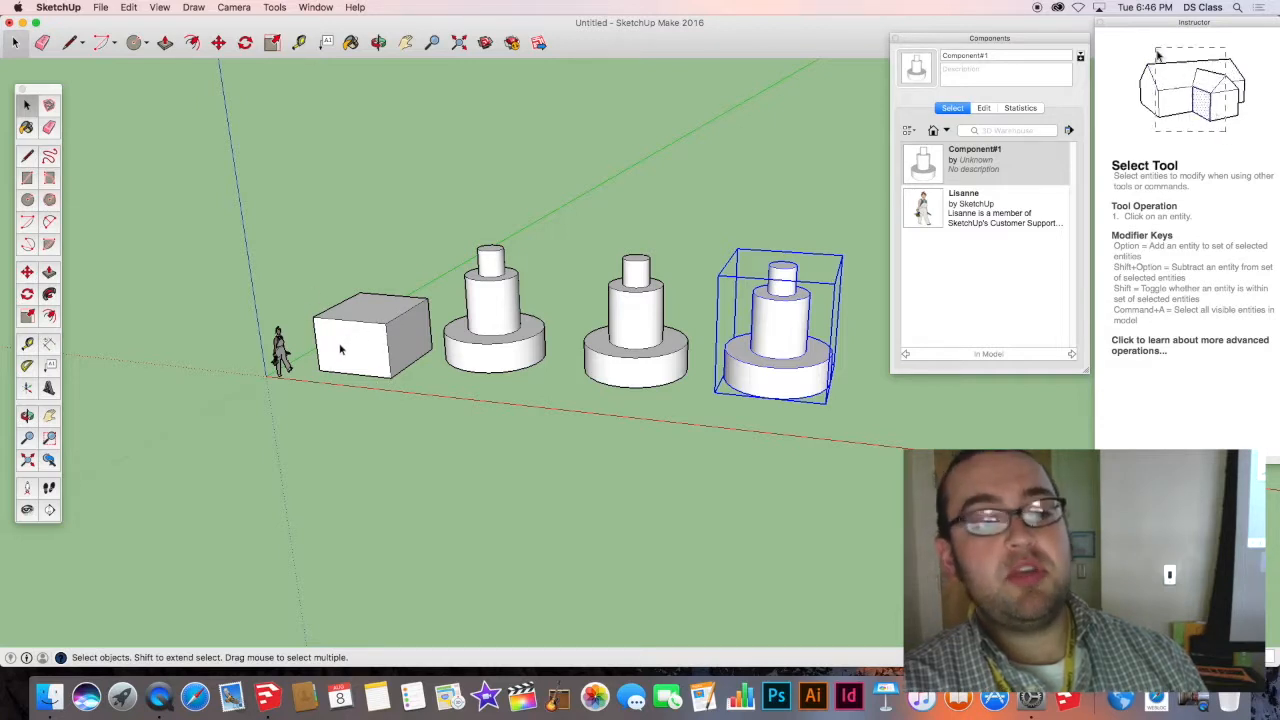
pyautogui.moveTo(296, 256); pyautogui.dragTo(437, 423)
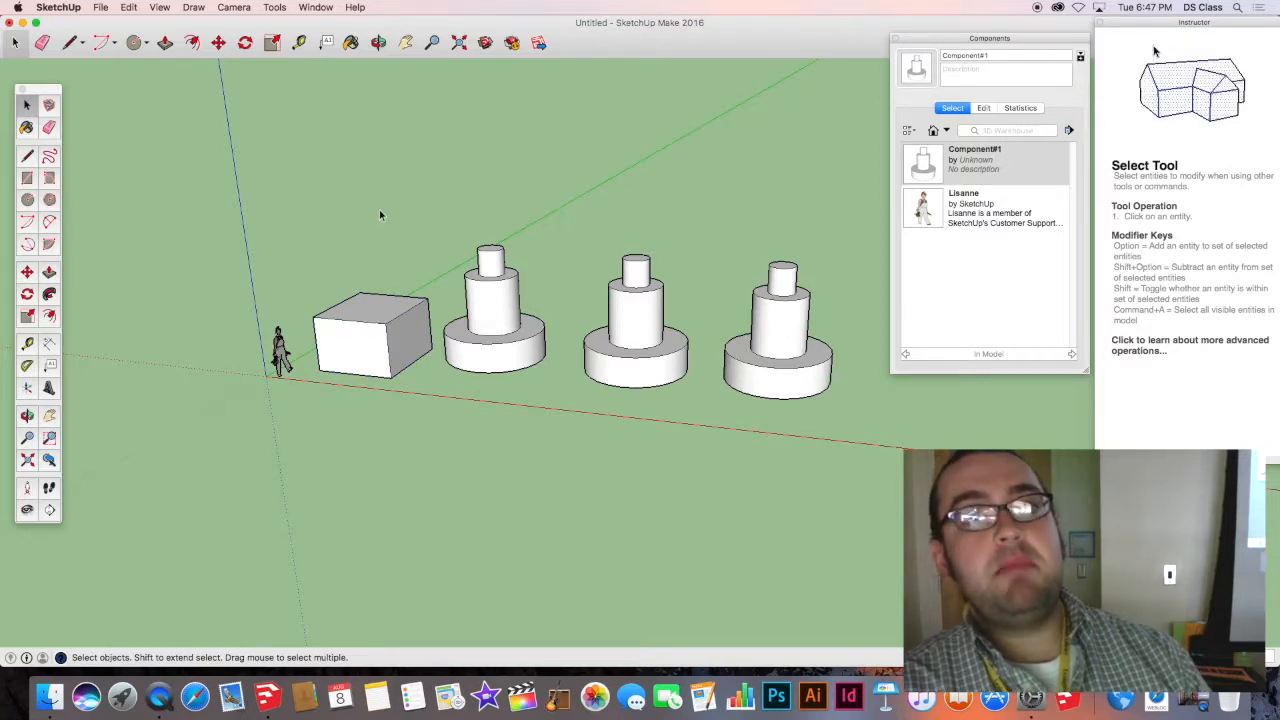
pyautogui.click(783, 341)
pyautogui.doubleClick(783, 338)
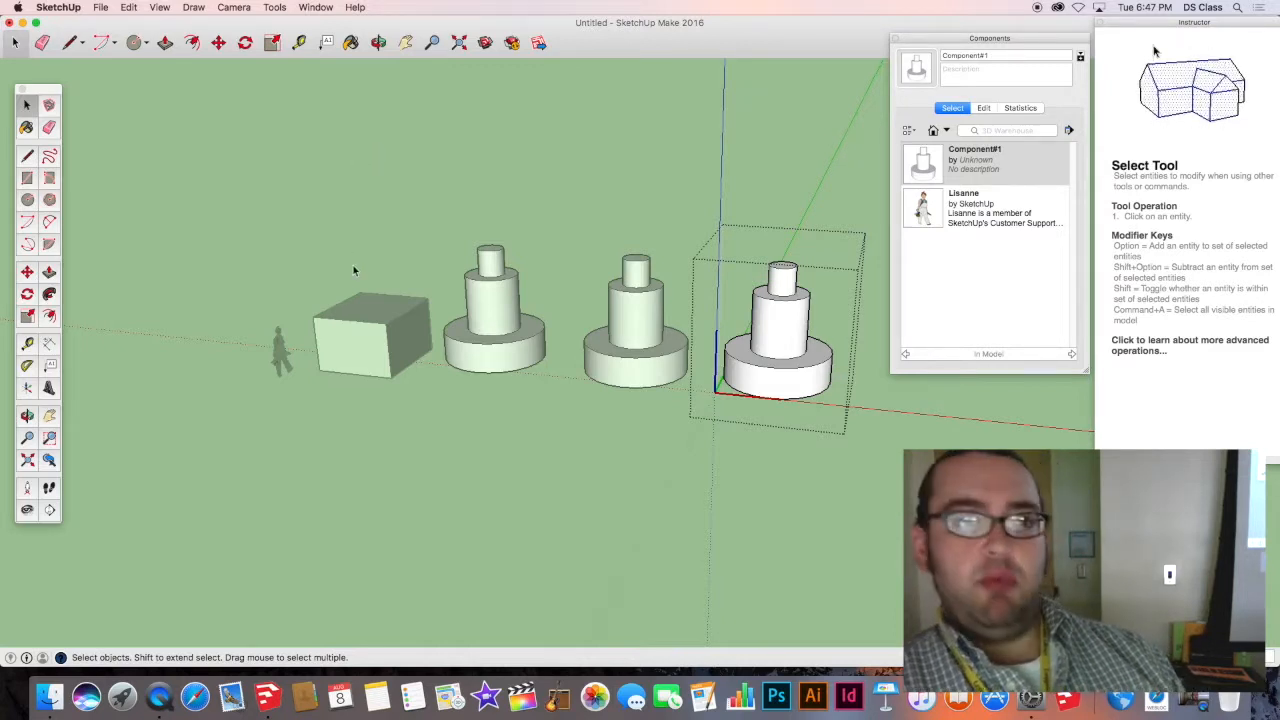
pyautogui.click(360, 338)
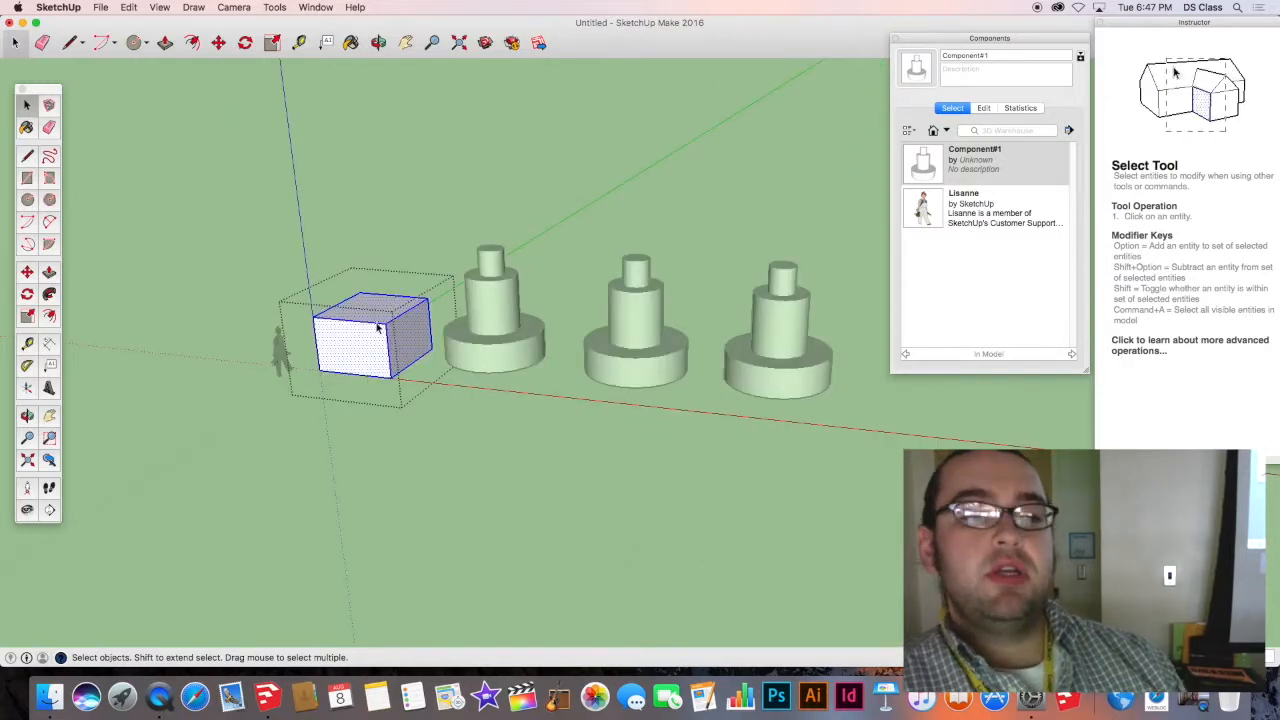
pyautogui.click(377, 325)
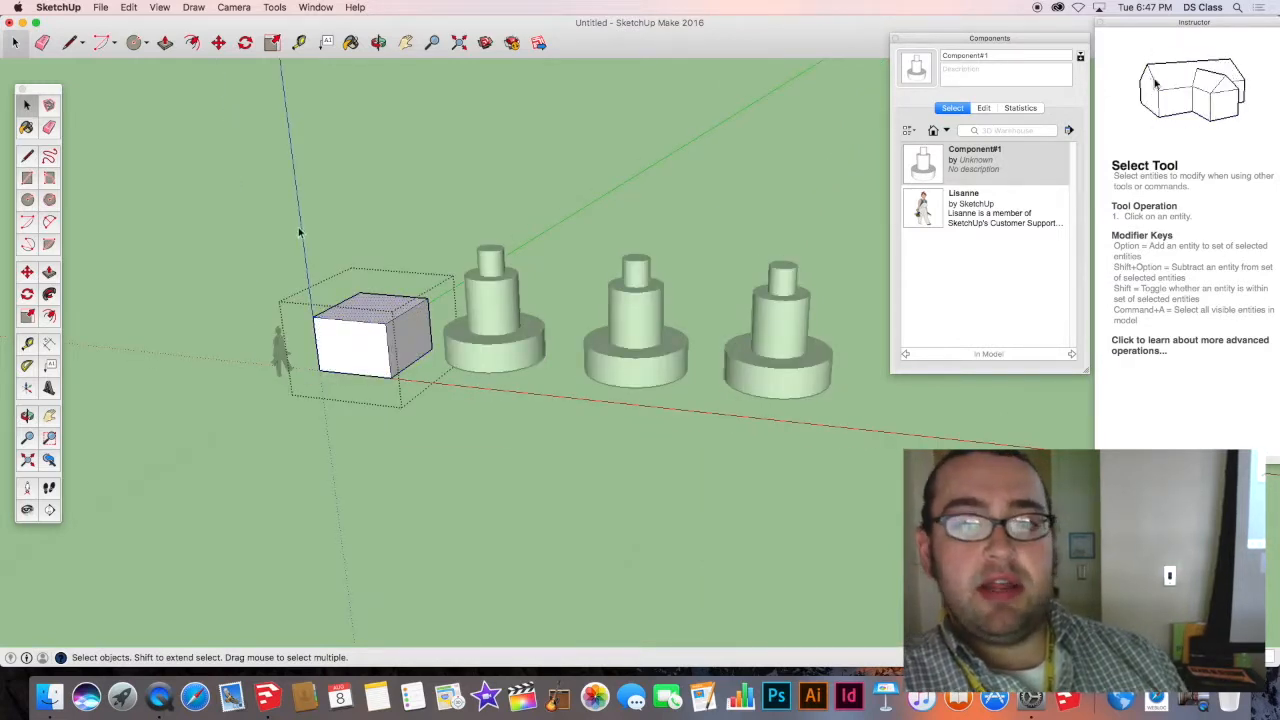
# Close the box group, select the whole group and convert it into a component.
pyautogui.moveTo(334, 280); pyautogui.dragTo(438, 425)
pyautogui.click(431, 411)
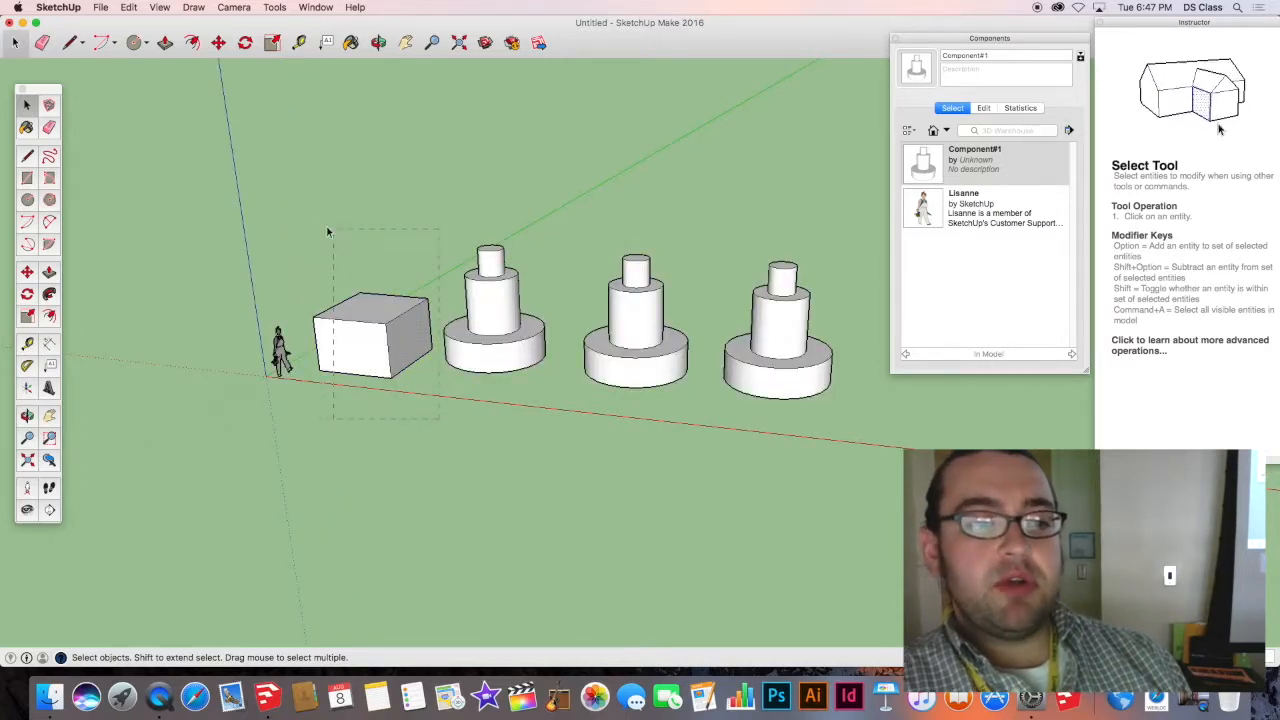
pyautogui.moveTo(310, 218); pyautogui.dragTo(313, 228)
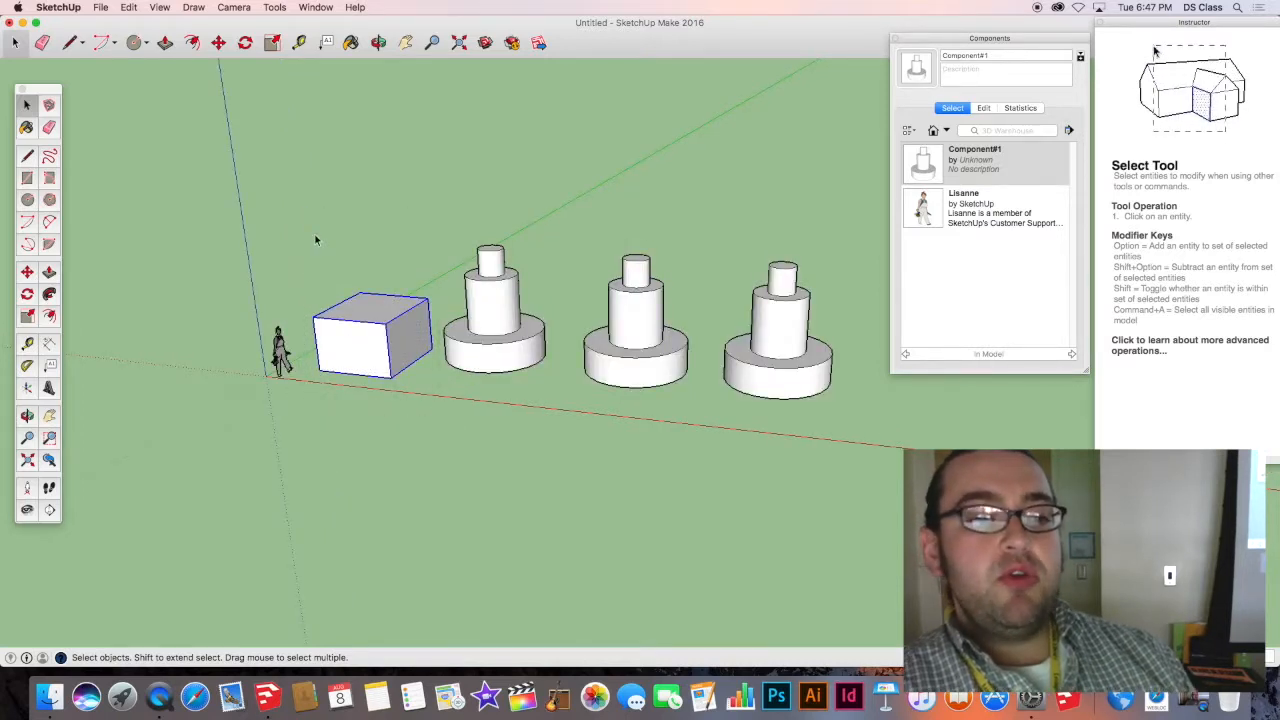
pyautogui.rightClick(373, 339)
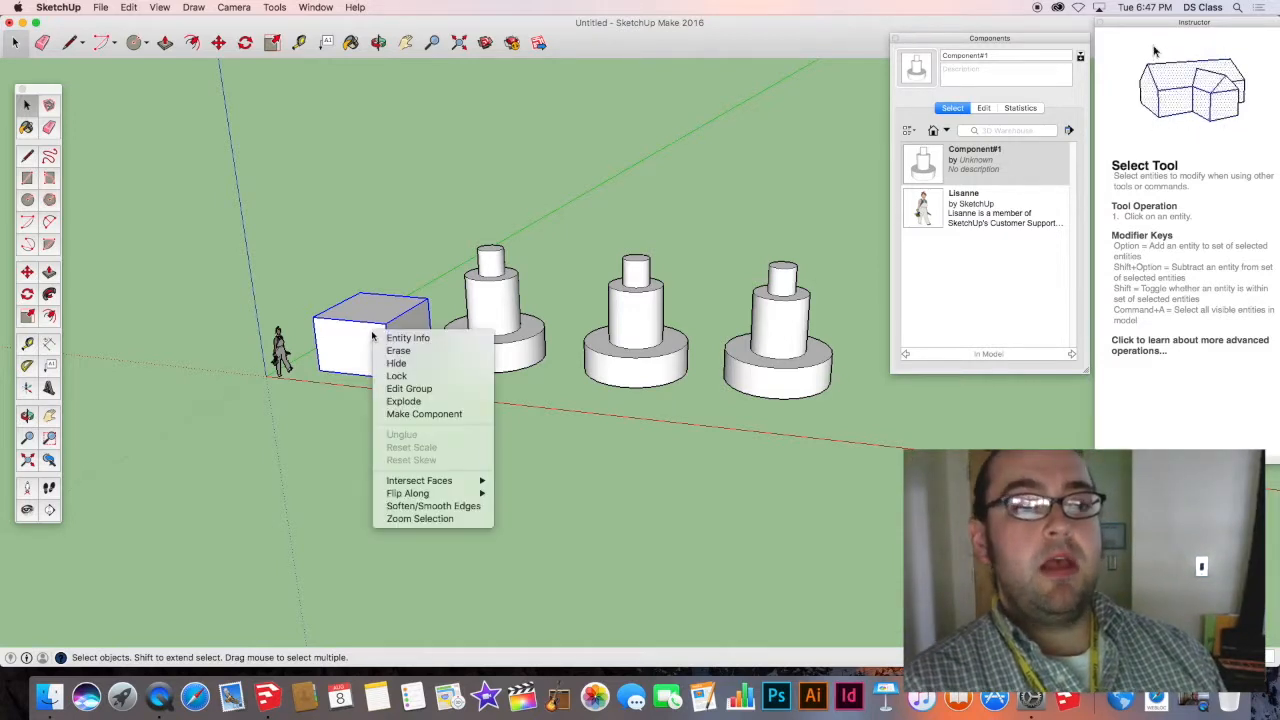
pyautogui.click(424, 414)
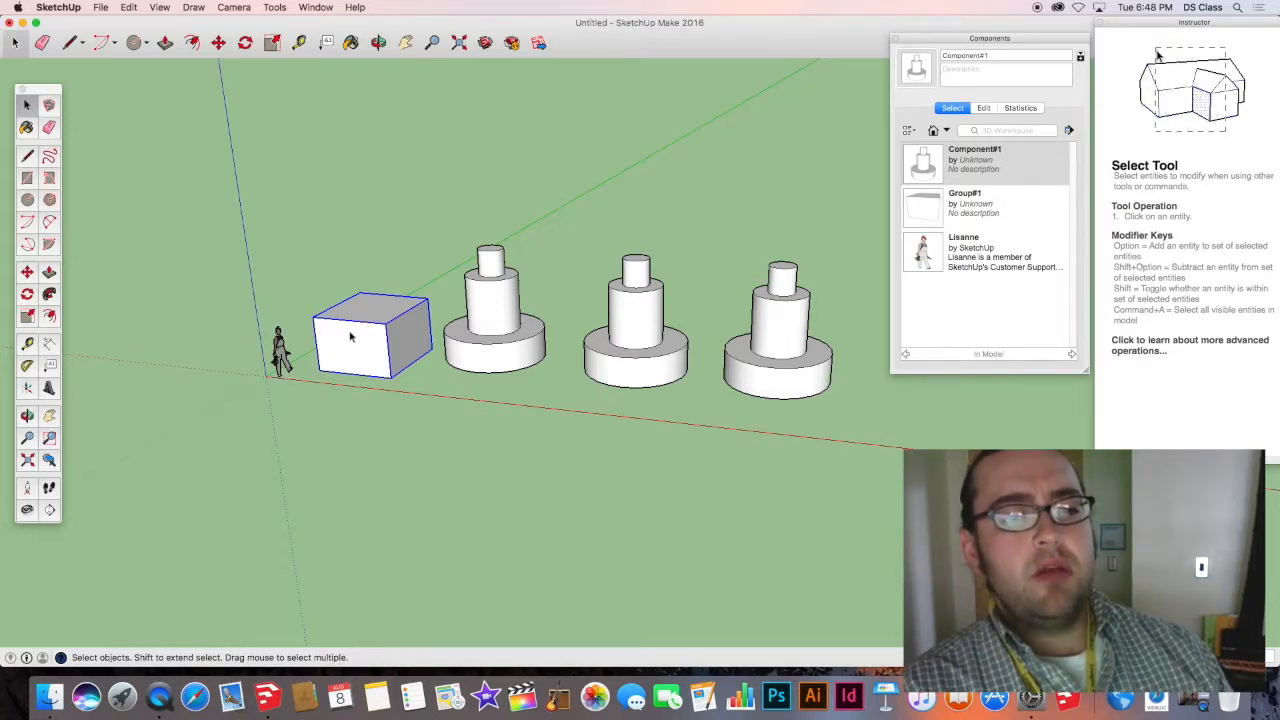
# Draw a rectangle on the ground behind the cylinder stacks and pull it up into a second box.
pyautogui.scroll(-5, 340, 367)
pyautogui.keyDown('shift'); pyautogui.moveTo(342, 367); pyautogui.dragTo(366, 461, button='middle'); pyautogui.keyUp('shift')
pyautogui.scroll(-2, 368, 458)
pyautogui.scroll(10, 438, 397)
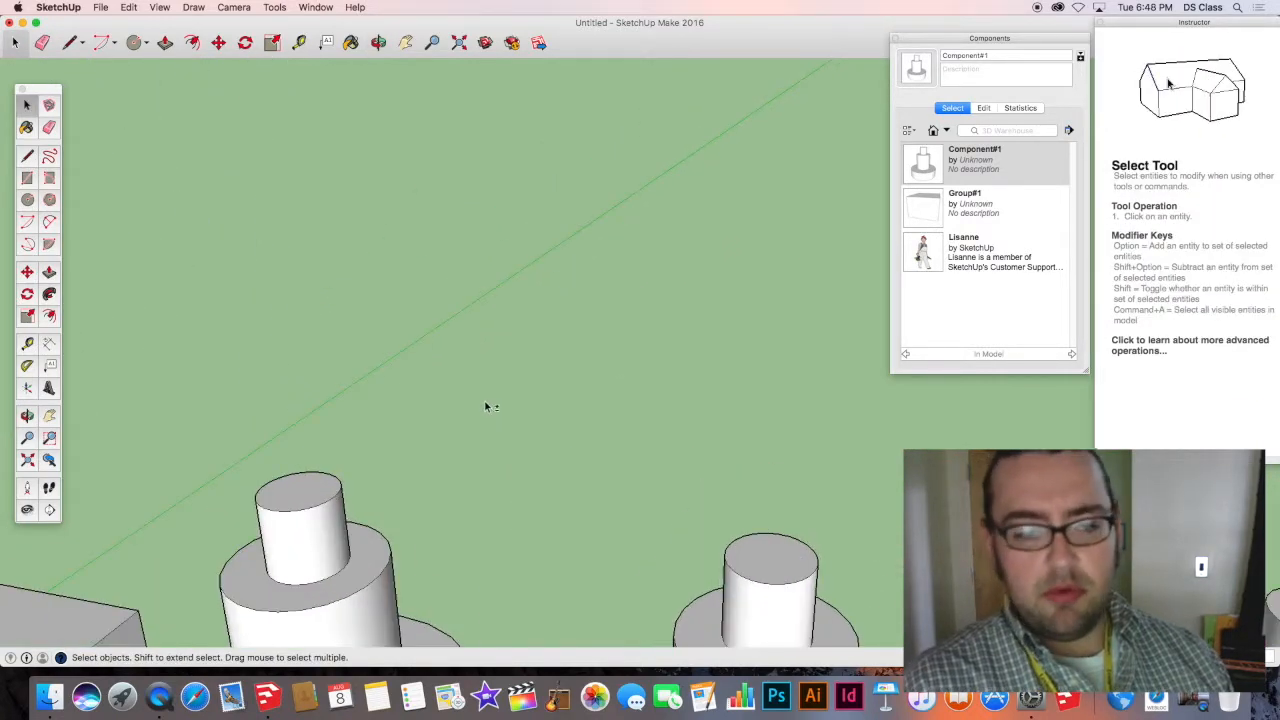
pyautogui.moveTo(485, 406); pyautogui.dragTo(560, 360, button='middle')
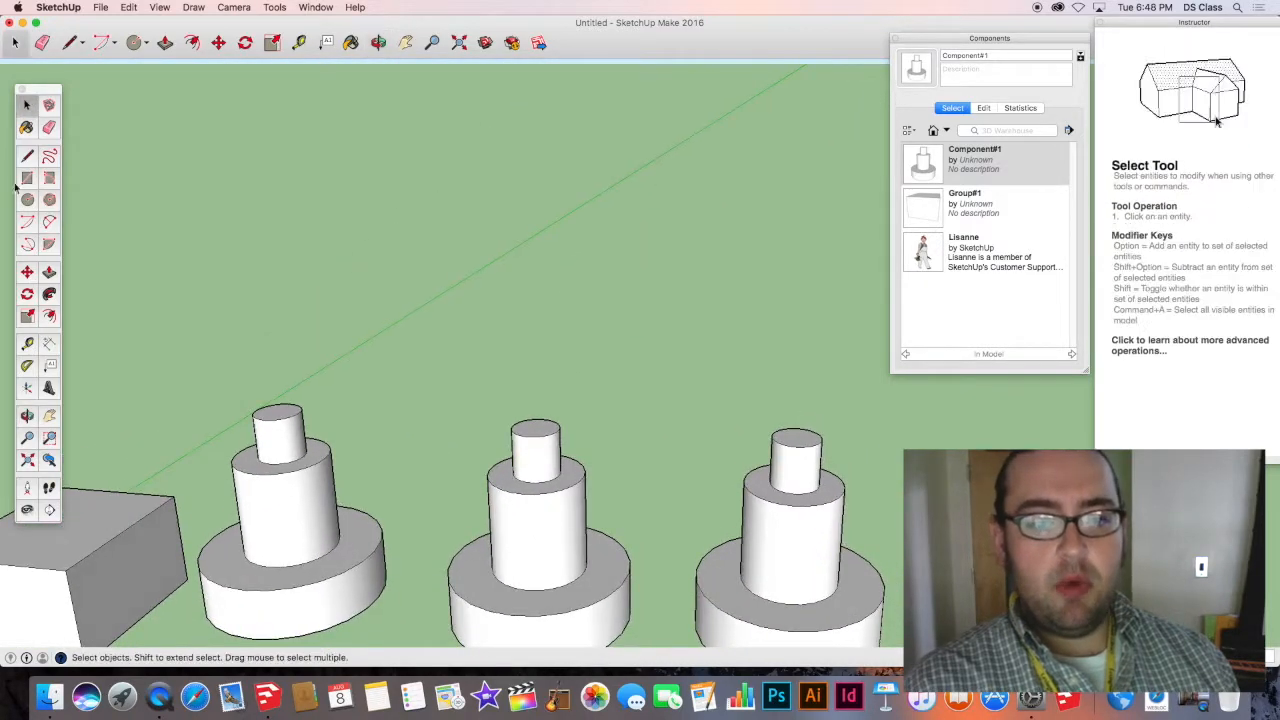
pyautogui.click(27, 178)
pyautogui.click(493, 377)
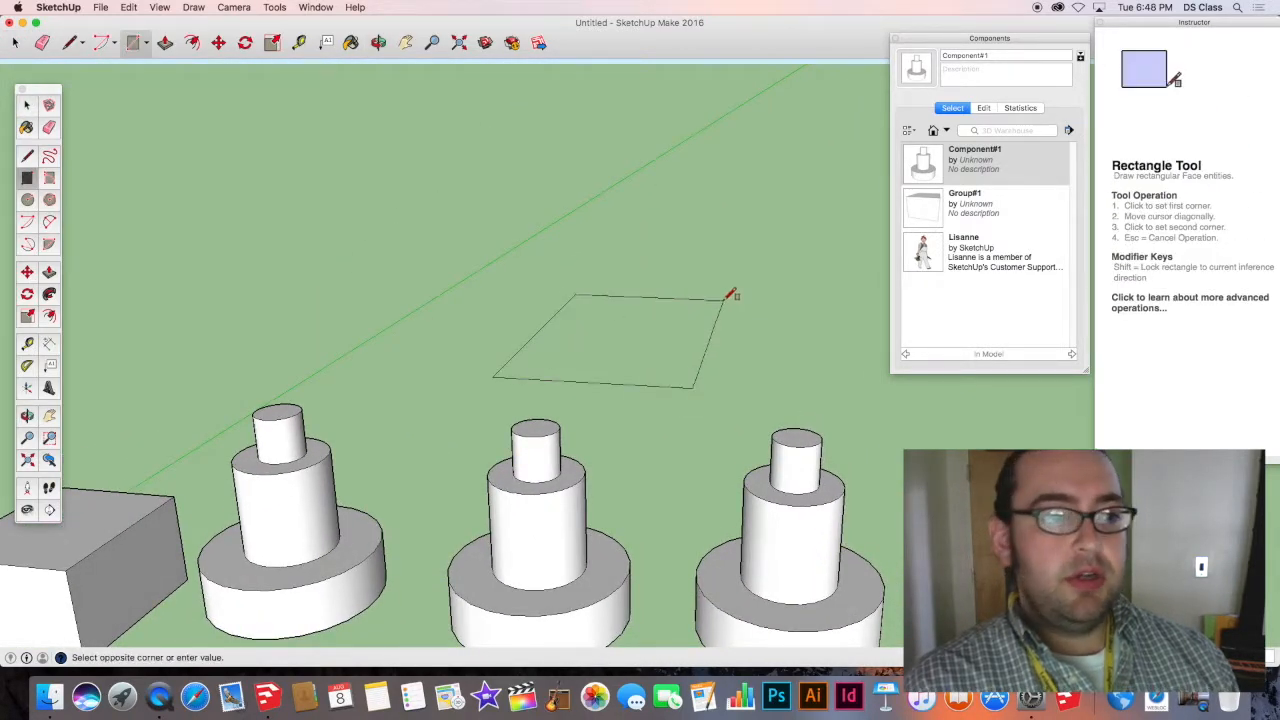
pyautogui.click(730, 295)
pyautogui.press('p')
pyautogui.moveTo(651, 320); pyautogui.dragTo(641, 234)
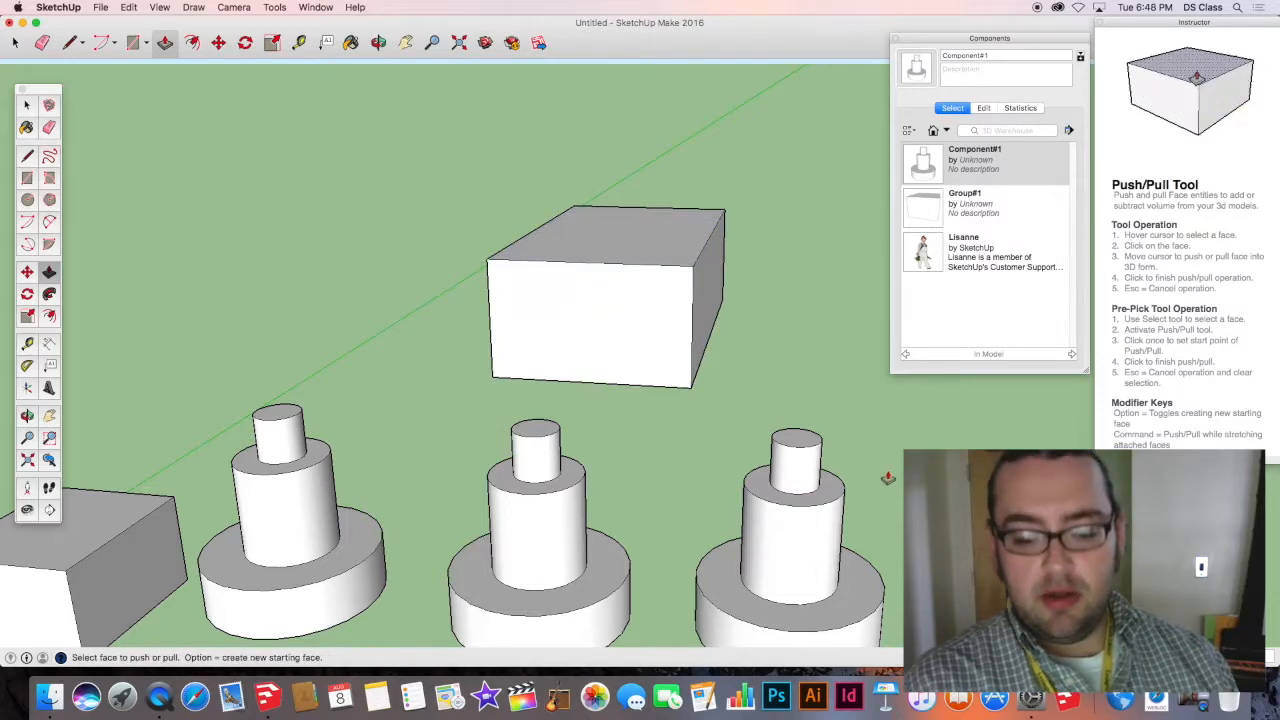
# Select all of the new box's geometry and make it a component with the default name Component#2 and default settings.
pyautogui.press('space')
pyautogui.moveTo(462, 177); pyautogui.dragTo(808, 397)
pyautogui.rightClick(634, 299)
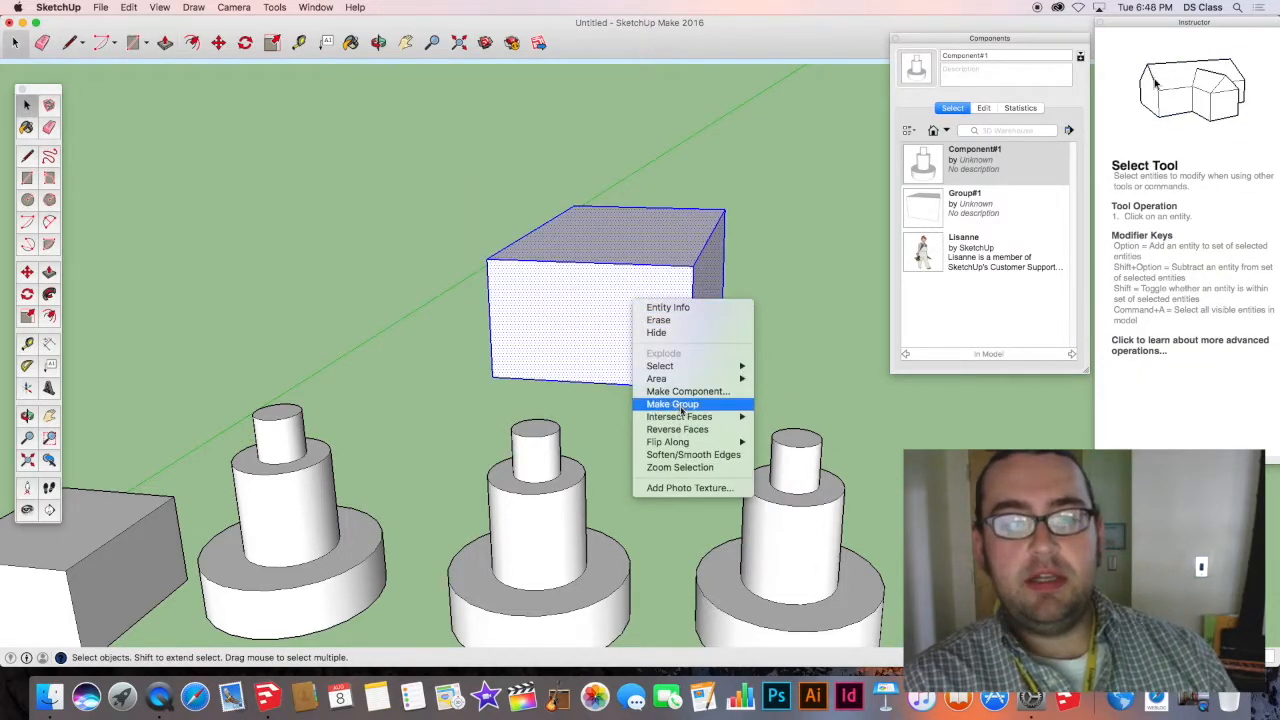
pyautogui.click(676, 391)
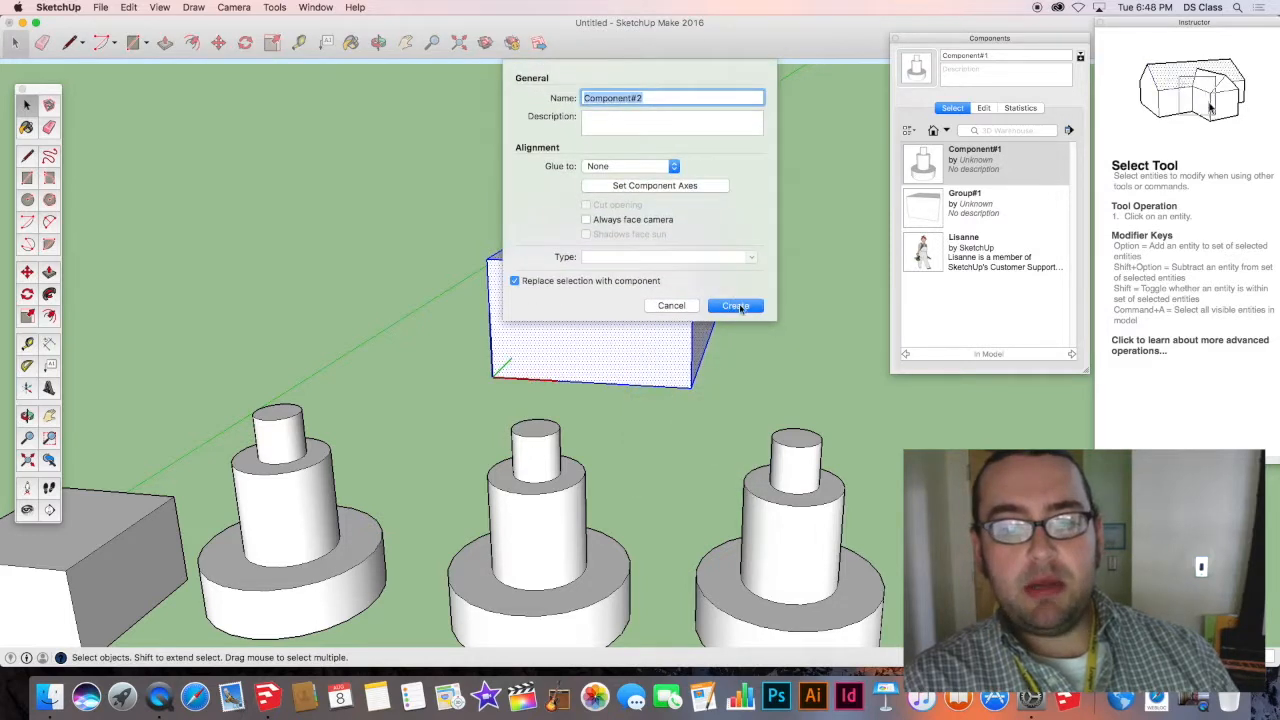
pyautogui.click(737, 306)
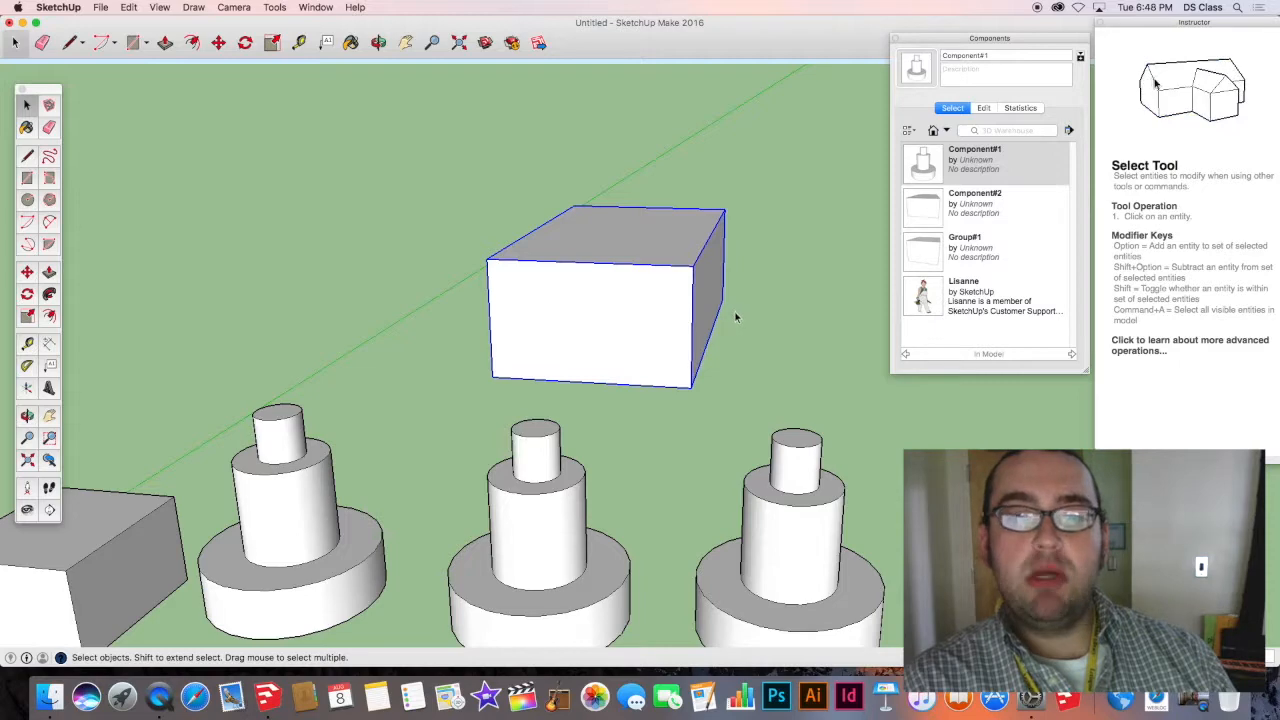
# Examine the new box component by opening it, selecting all its geometry, closing it again and viewing its available commands.
pyautogui.moveTo(708, 360); pyautogui.dragTo(563, 397, button='middle')
pyautogui.scroll(-5, 612, 373)
pyautogui.scroll(2, 560, 396)
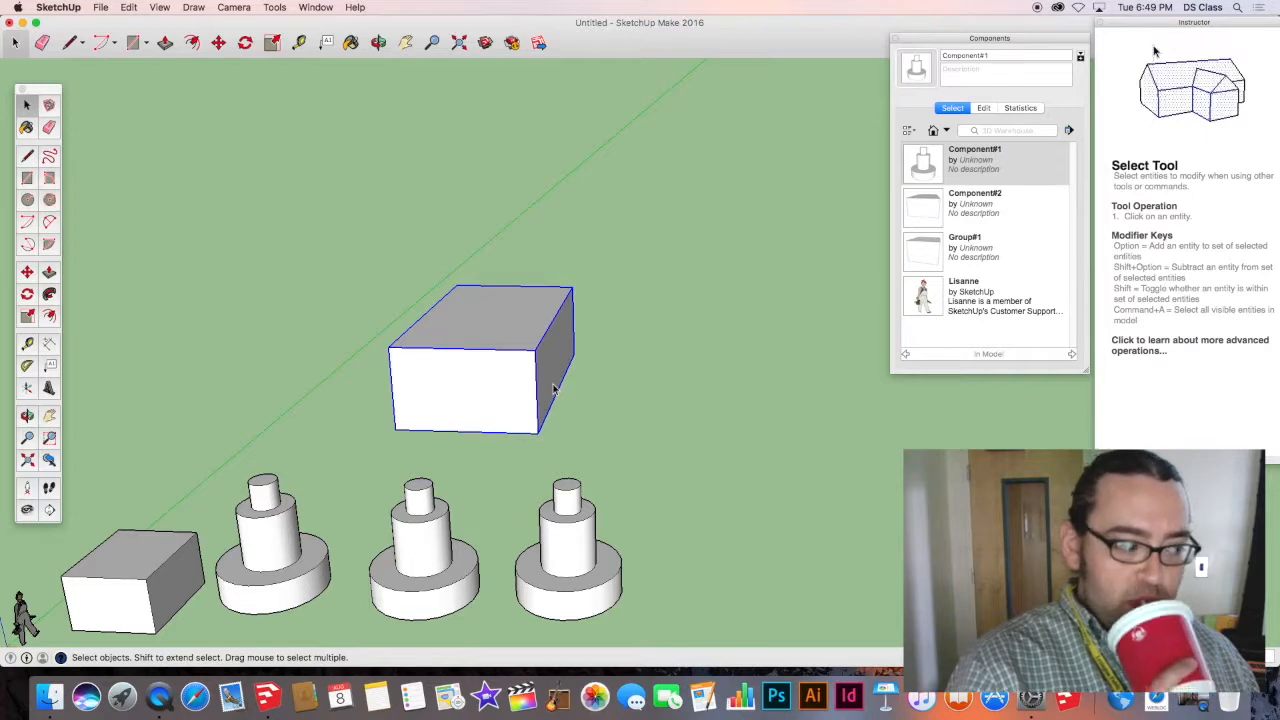
pyautogui.tripleClick(509, 335)
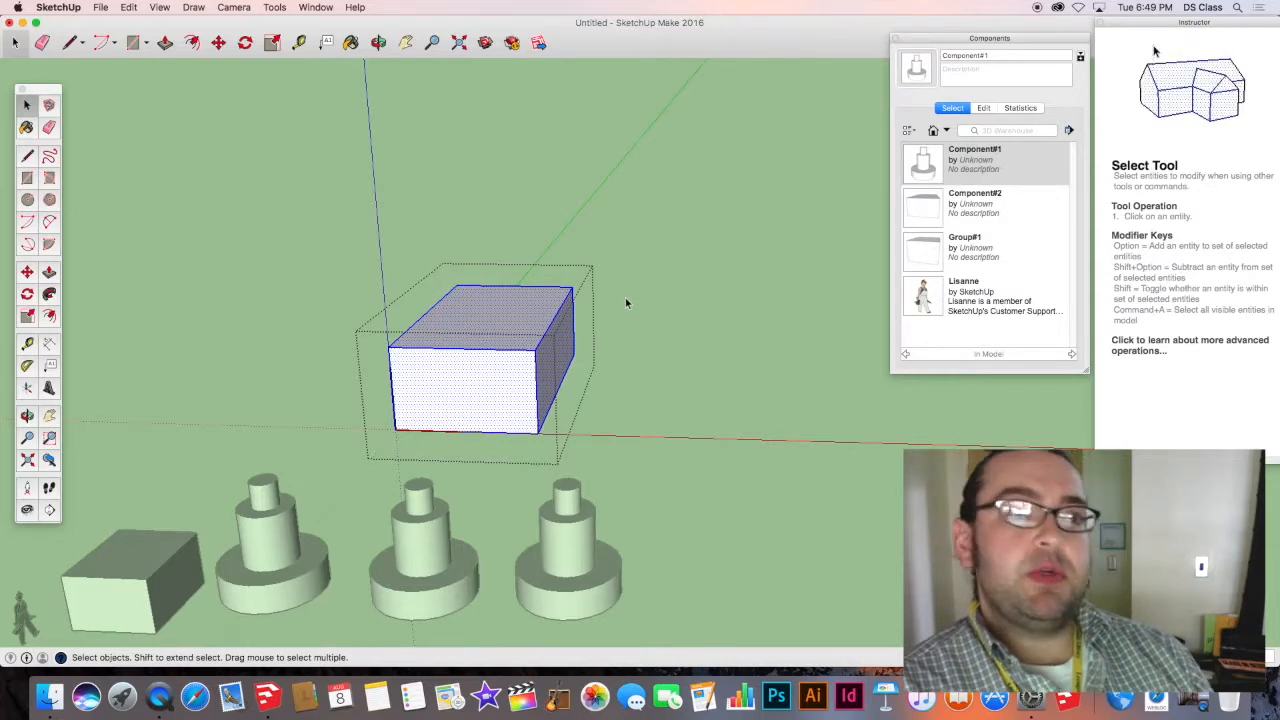
pyautogui.click(629, 366)
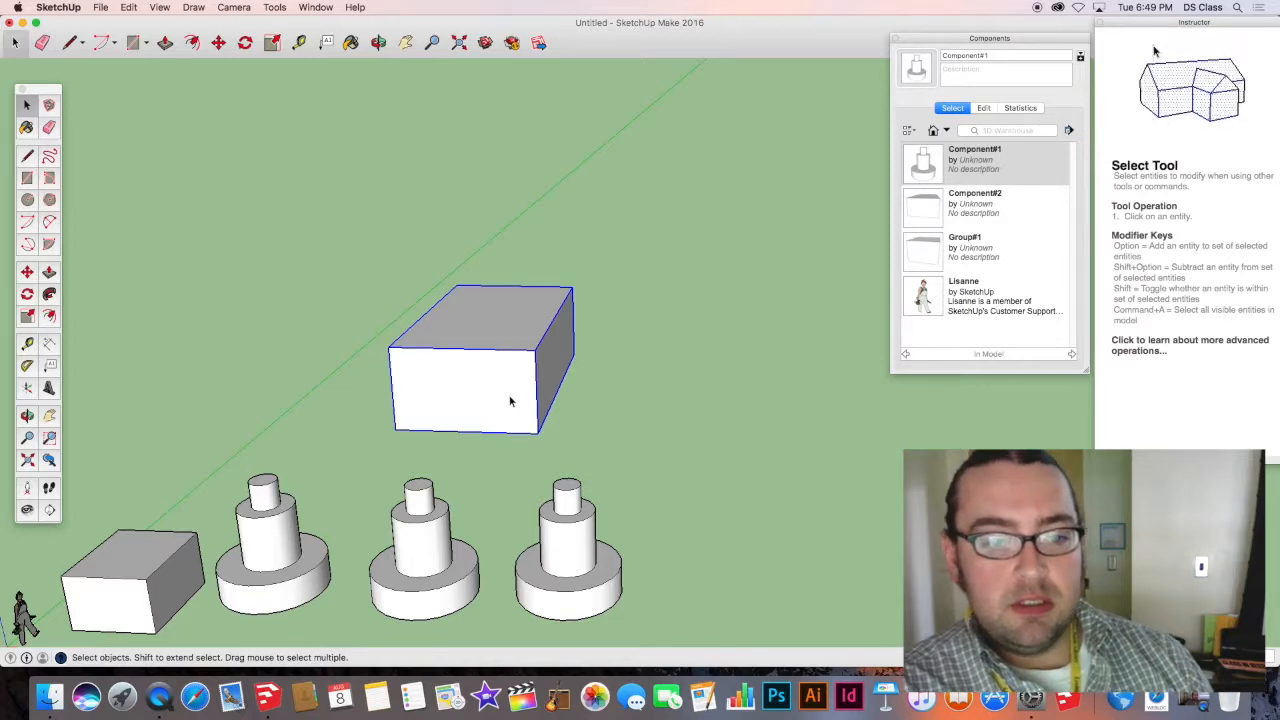
pyautogui.rightClick(494, 334)
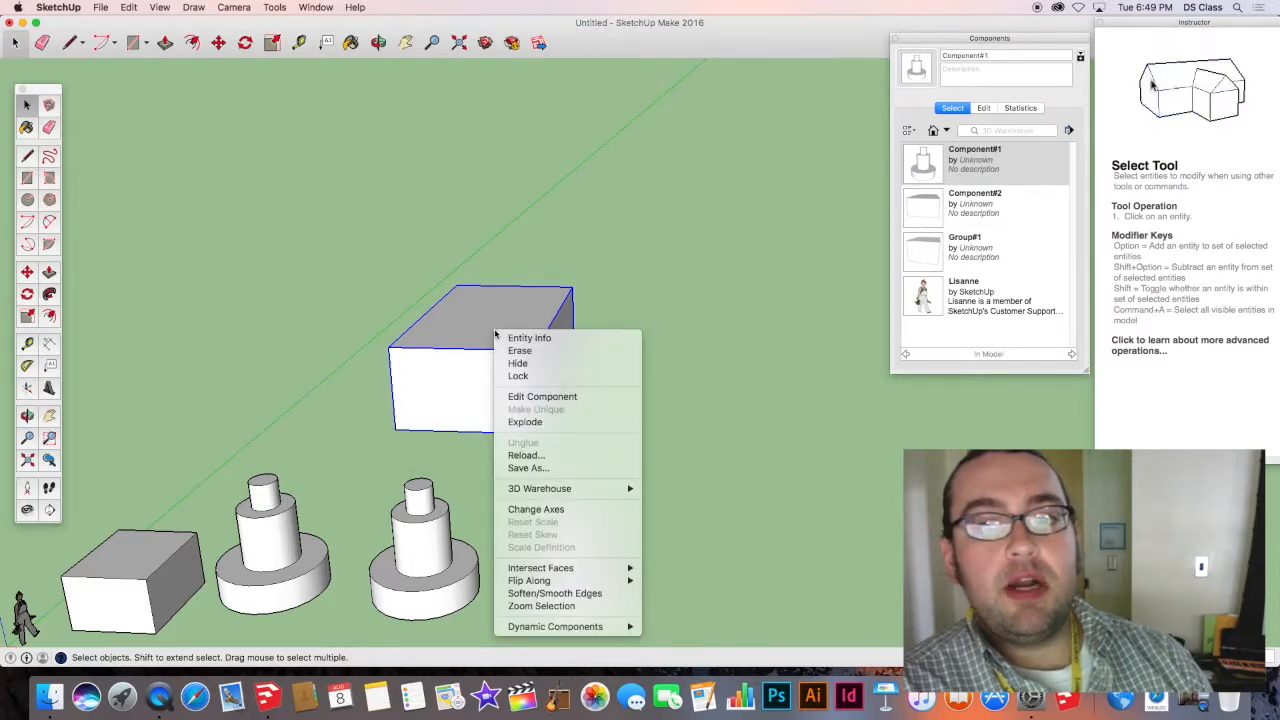
pyautogui.click(490, 330)
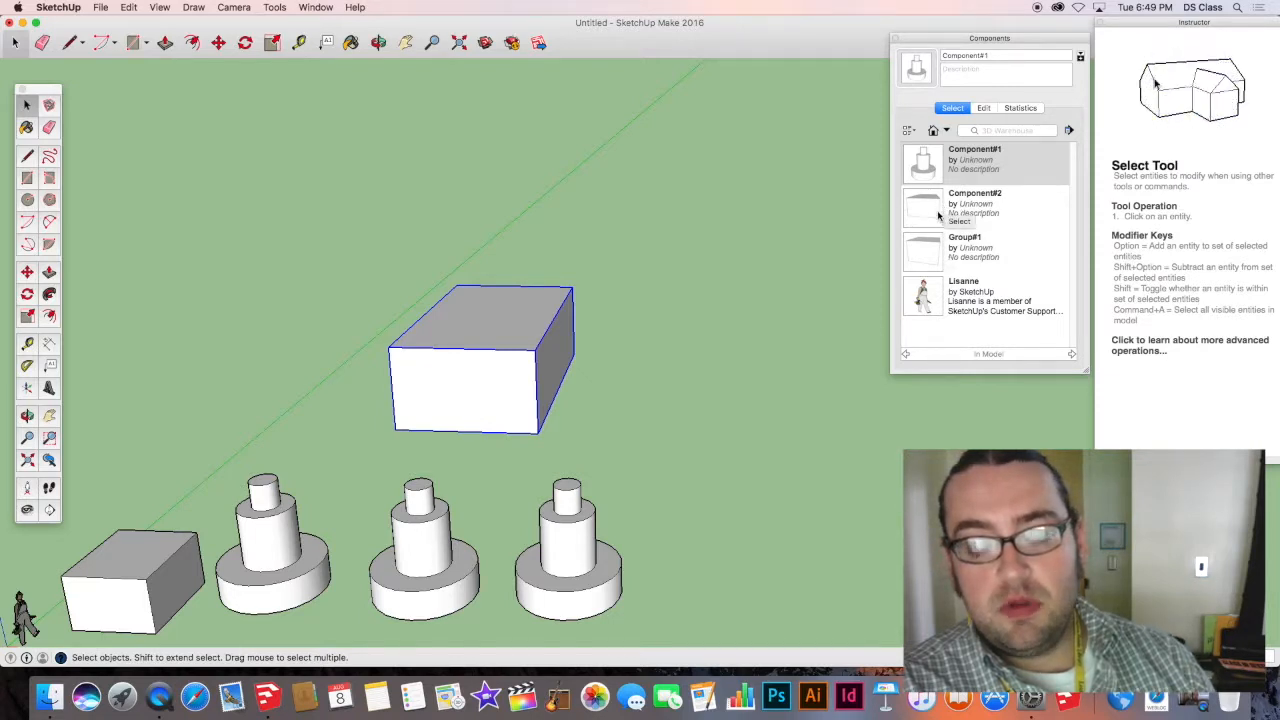
# Insert another instance of Component#2 beside the large box, with its front lower edge aligned along the red axis direction.
pyautogui.click(978, 202)
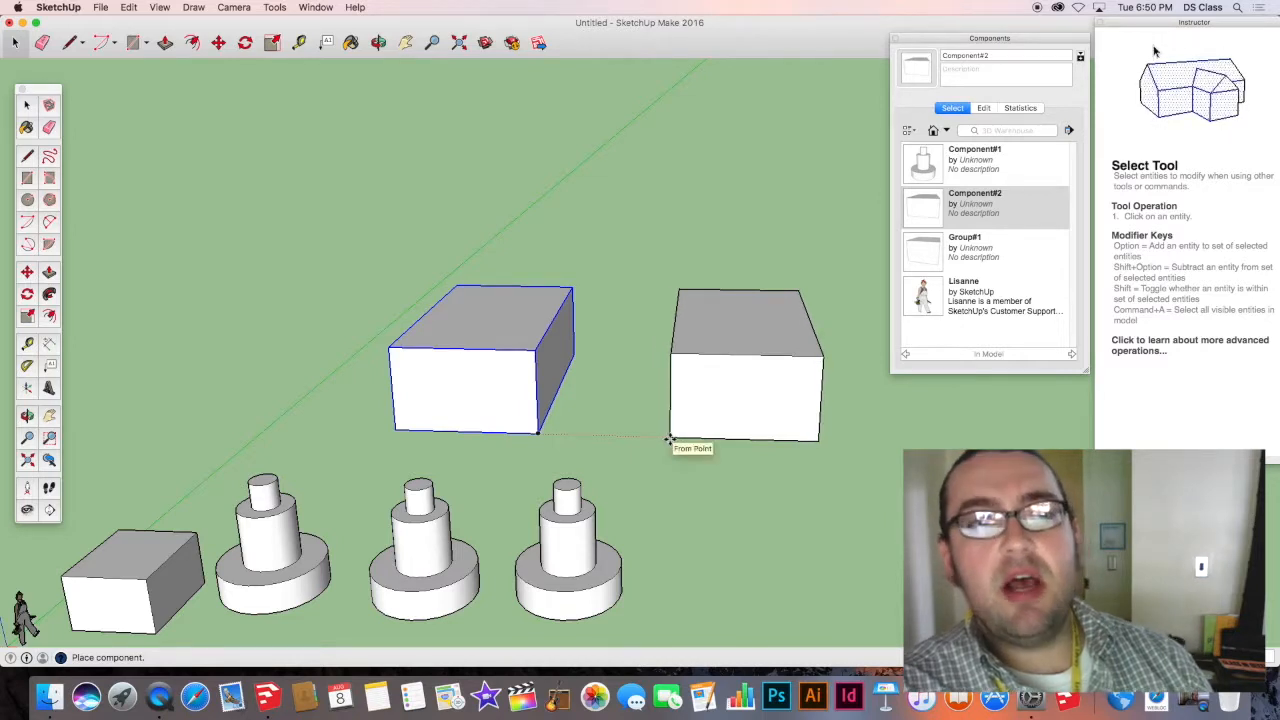
pyautogui.click(670, 440)
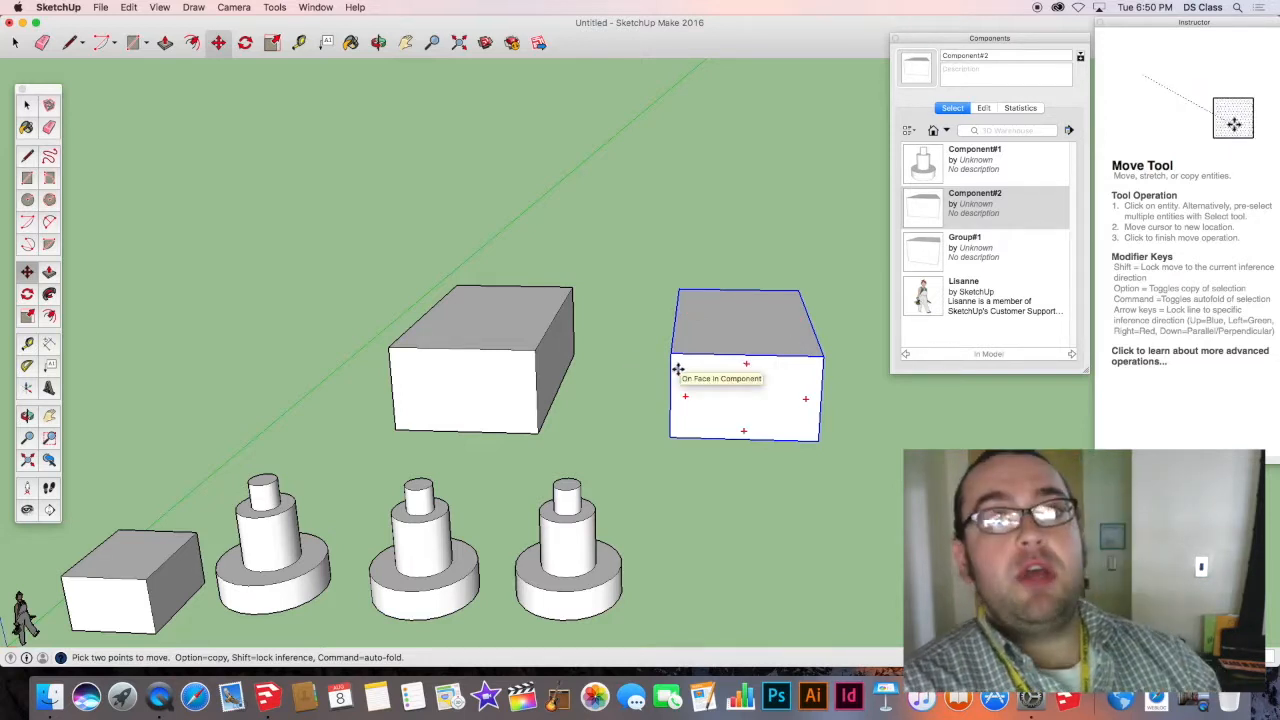
pyautogui.moveTo(735, 372)
pyautogui.mouseDown(button='middle')
pyautogui.moveTo(706, 384)
pyautogui.moveTo(740, 372)
pyautogui.mouseUp(button='middle')
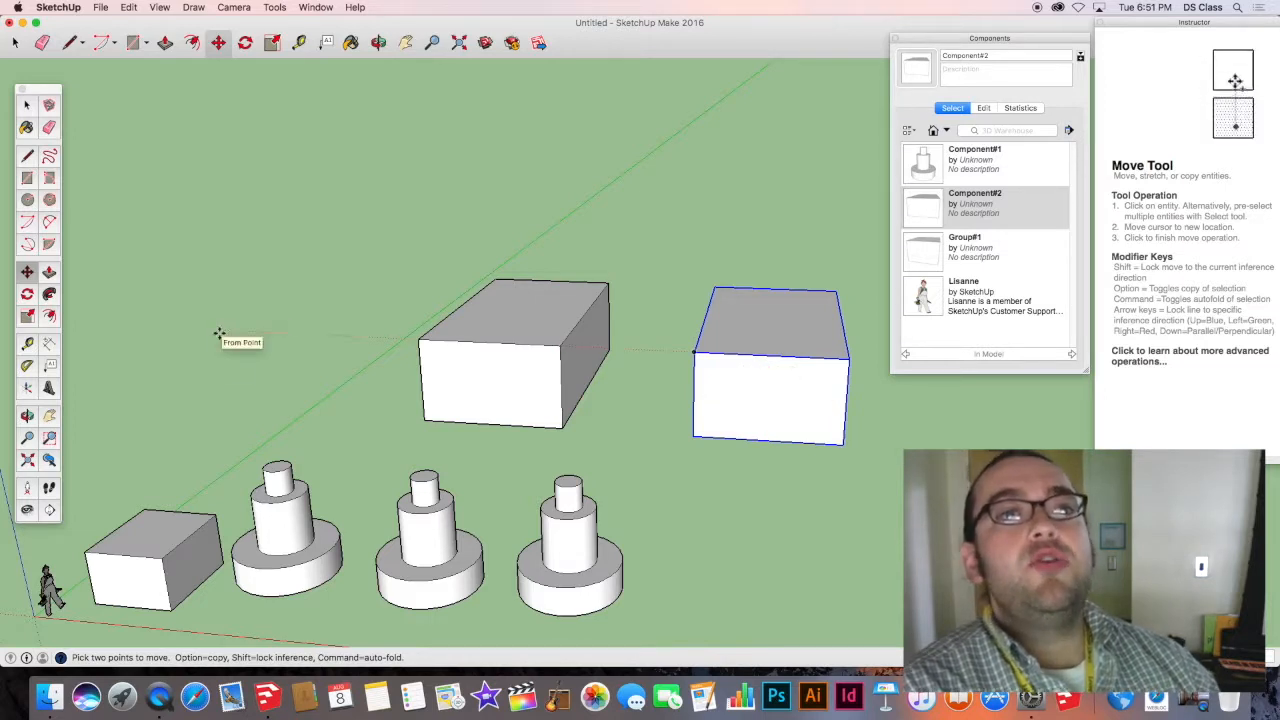
# Mirror the second box instance along the red axis by scaling its side face through to the opposite side.
pyautogui.click(28, 317)
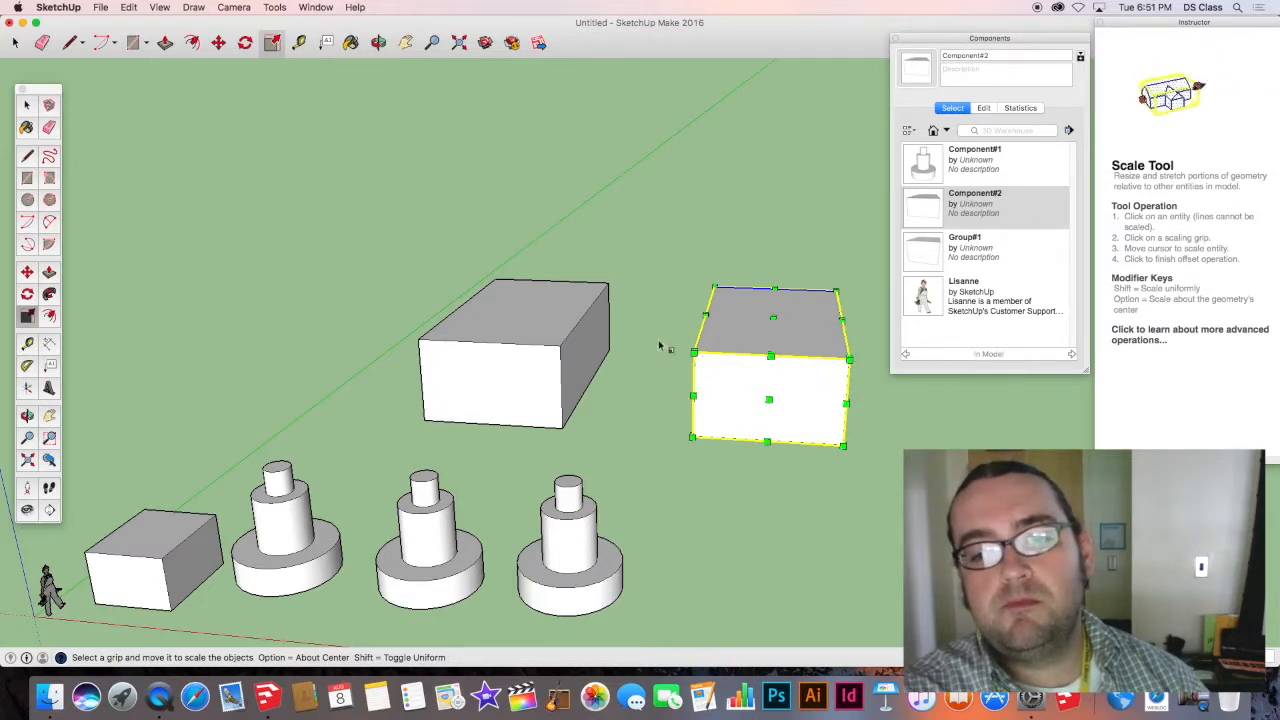
pyautogui.press('o')
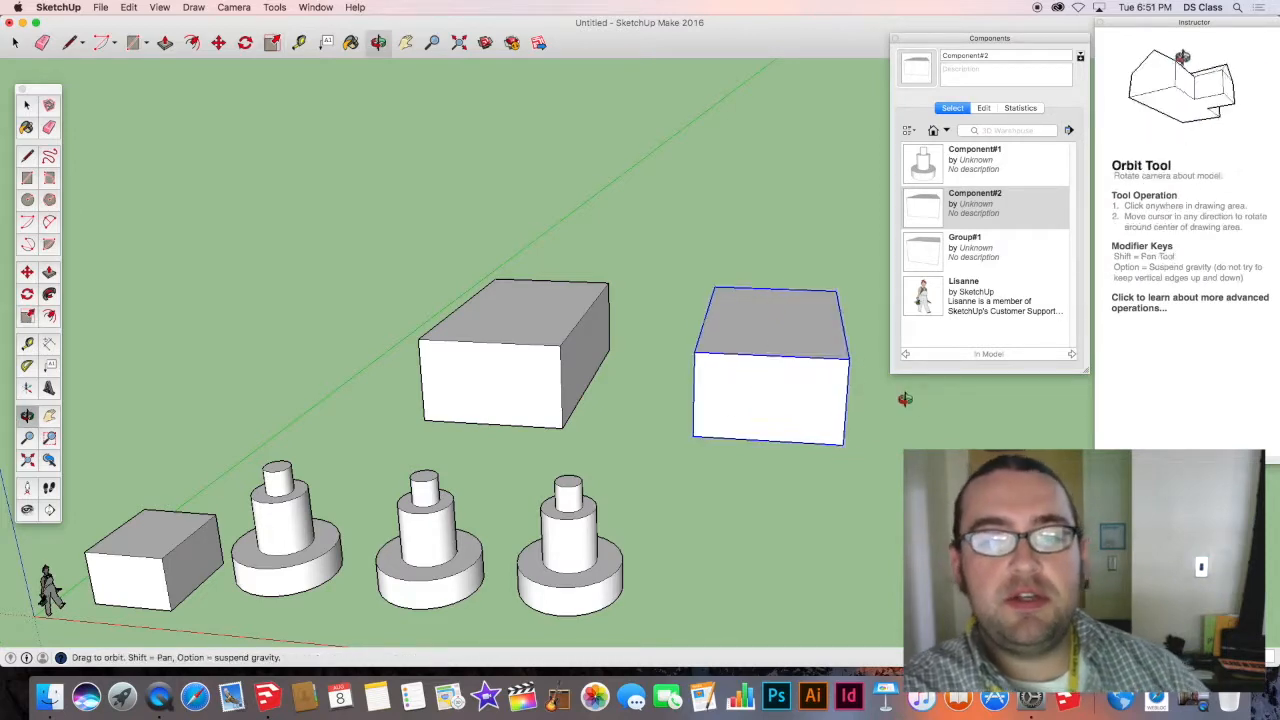
pyautogui.moveTo(914, 394); pyautogui.dragTo(580, 371)
pyautogui.press('s')
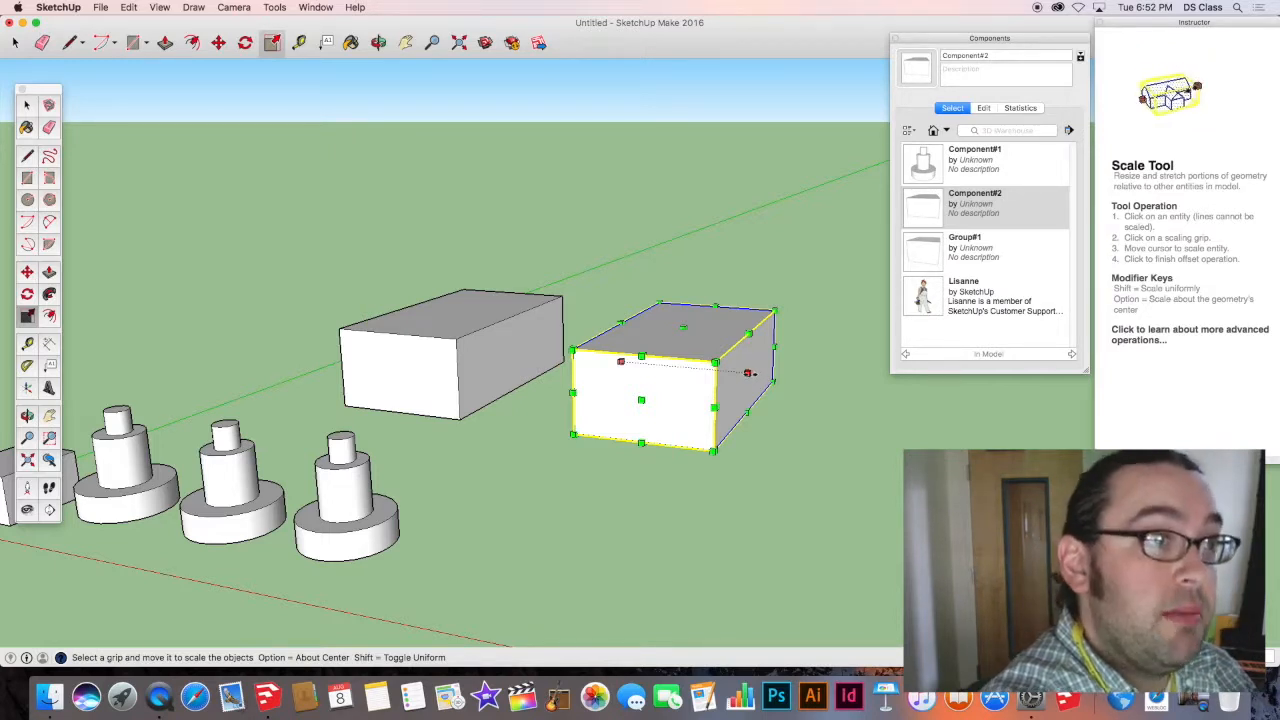
pyautogui.moveTo(747, 373); pyautogui.dragTo(506, 349)
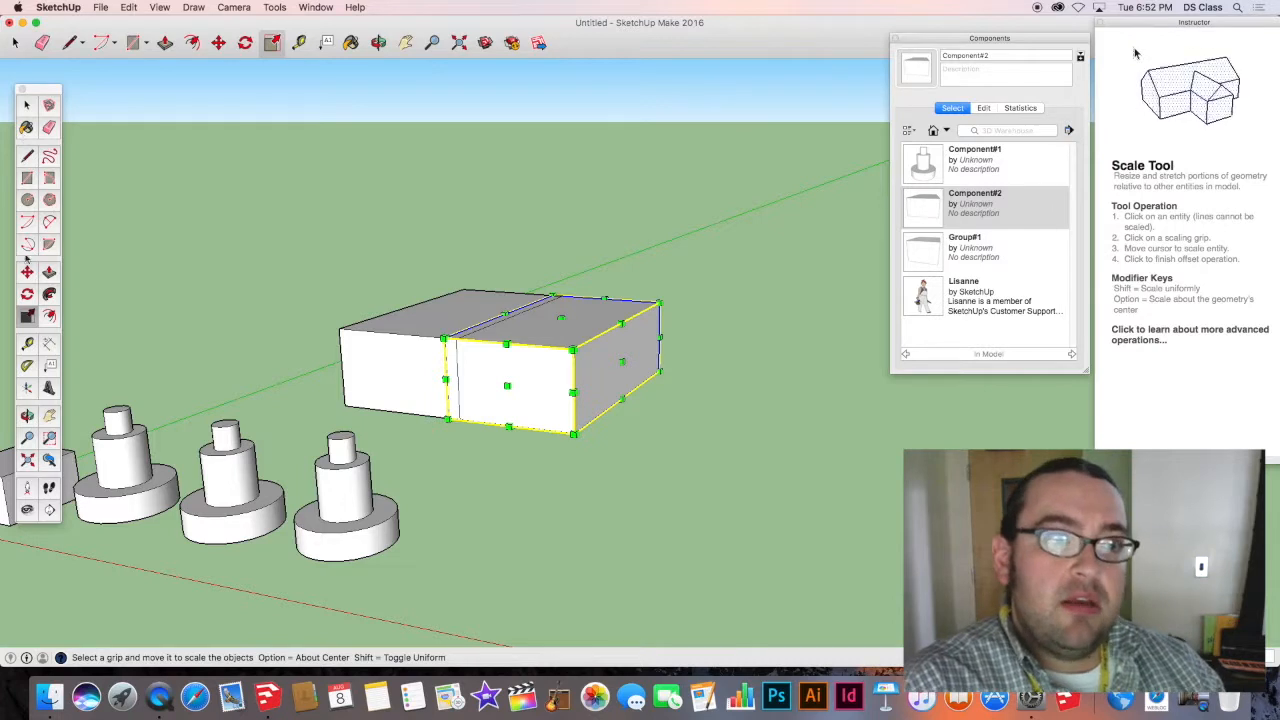
# Move the mirrored box away from the large box and snap its front lower corner to the large box's adjoining corner.
pyautogui.press('m')
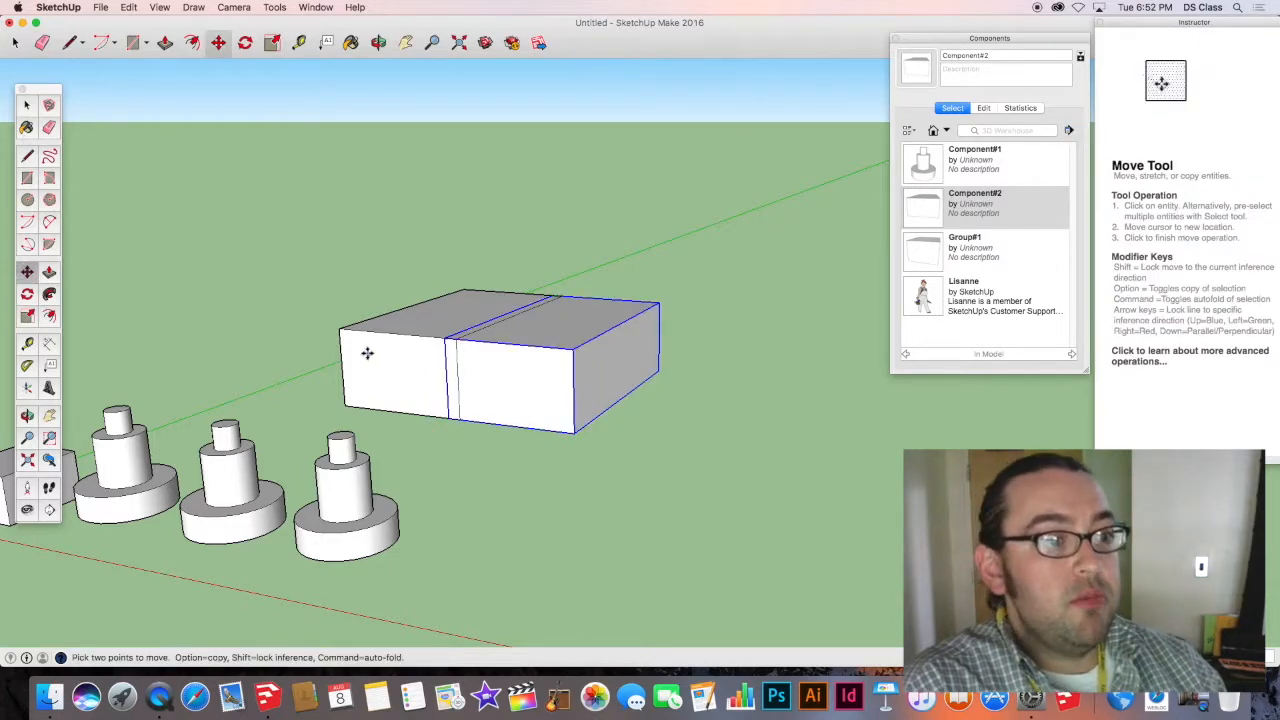
pyautogui.moveTo(511, 381); pyautogui.dragTo(577, 386)
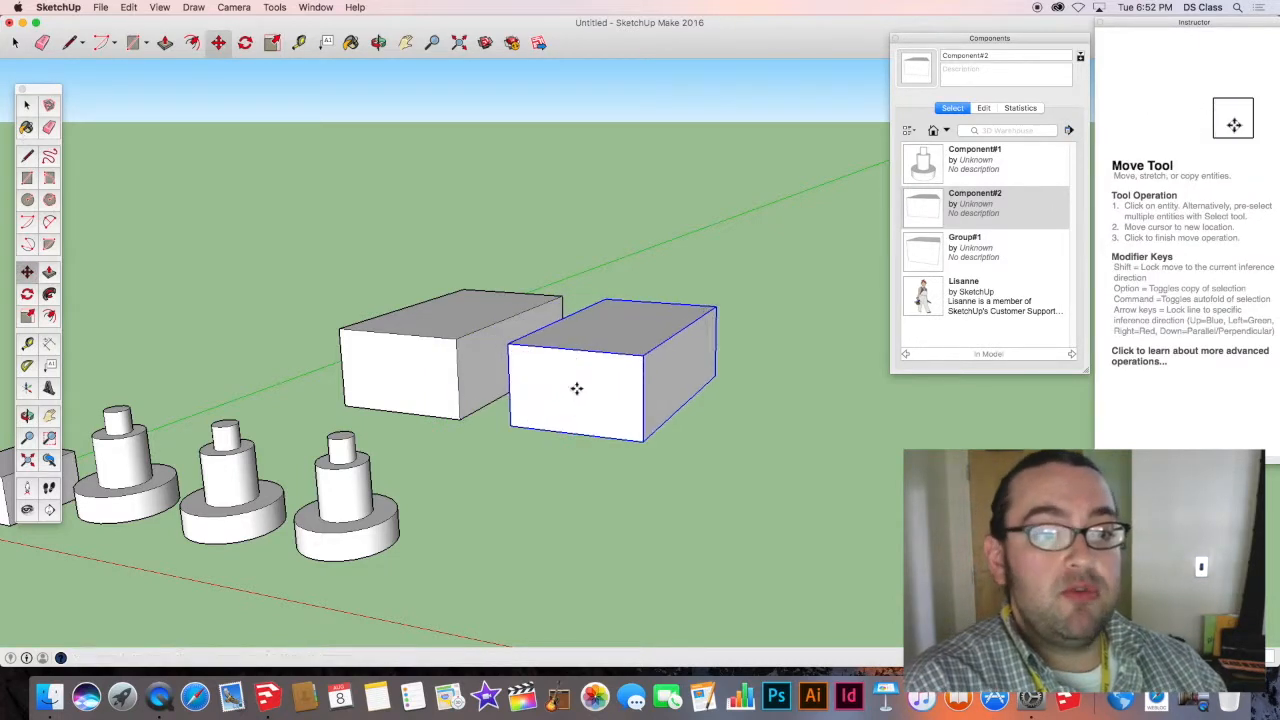
pyautogui.moveTo(517, 428); pyautogui.dragTo(458, 418)
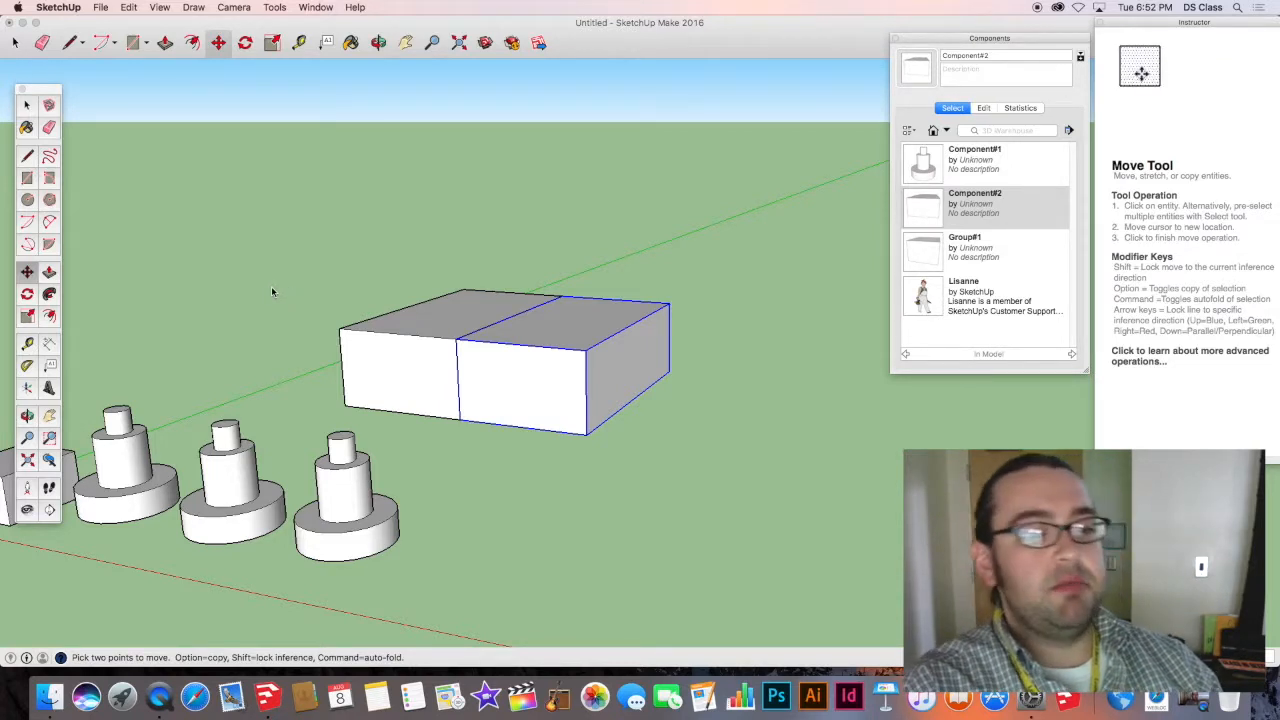
# Undo both moves and the mirroring of the second box instance.
pyautogui.press('super+z')
pyautogui.press('super+z')
pyautogui.press('super+z')
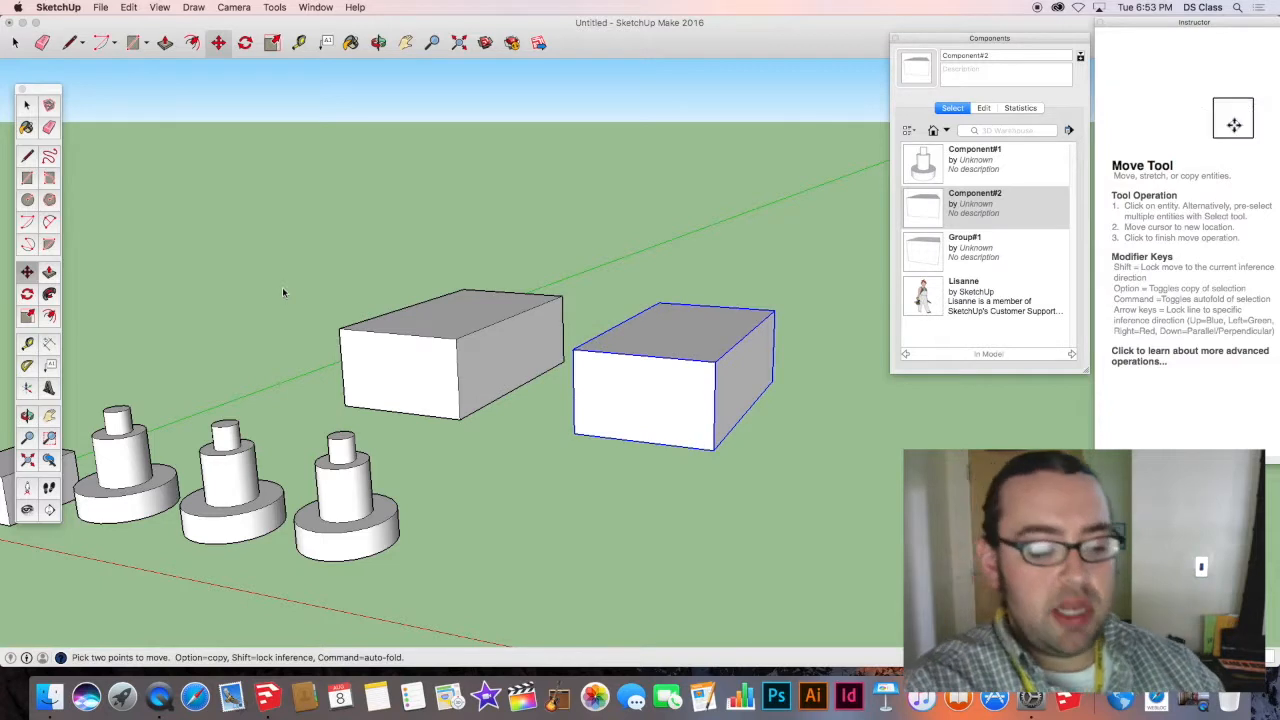
# Flip the second Component#2 instance along the red axis with Scale, pulling its outer side face past the opposite face.
pyautogui.press('s')
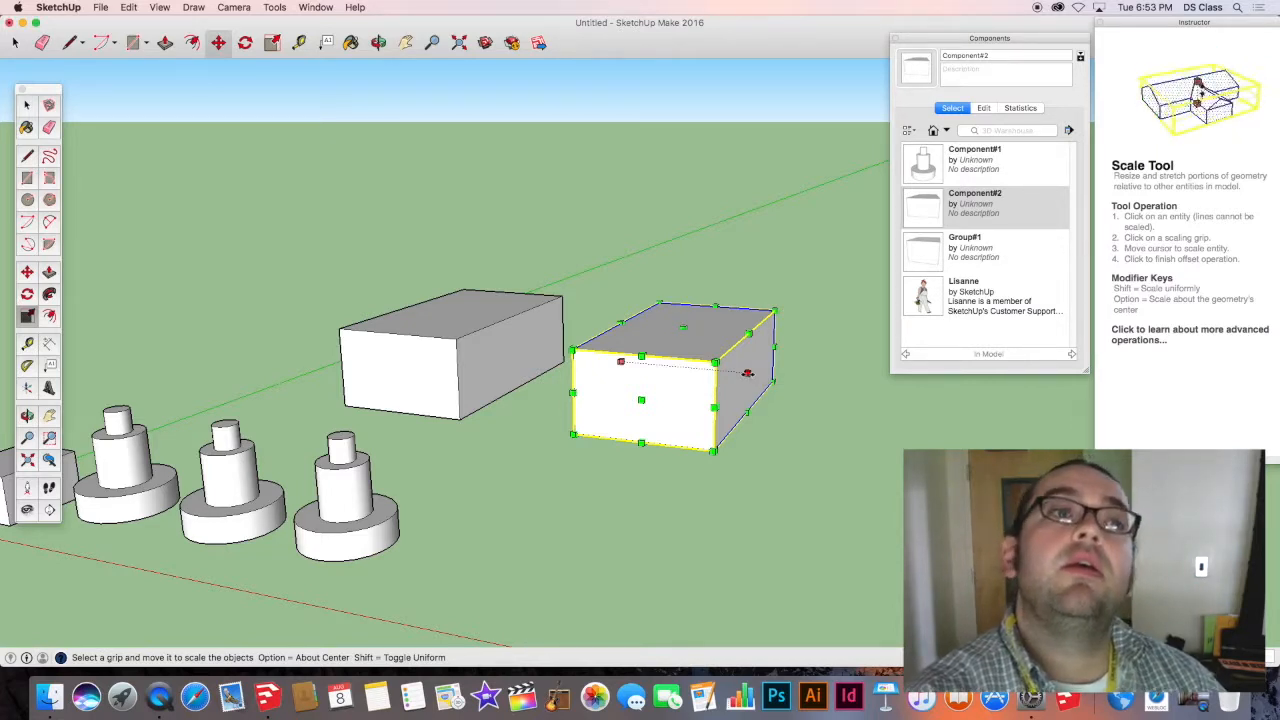
pyautogui.moveTo(748, 373); pyautogui.dragTo(506, 348)
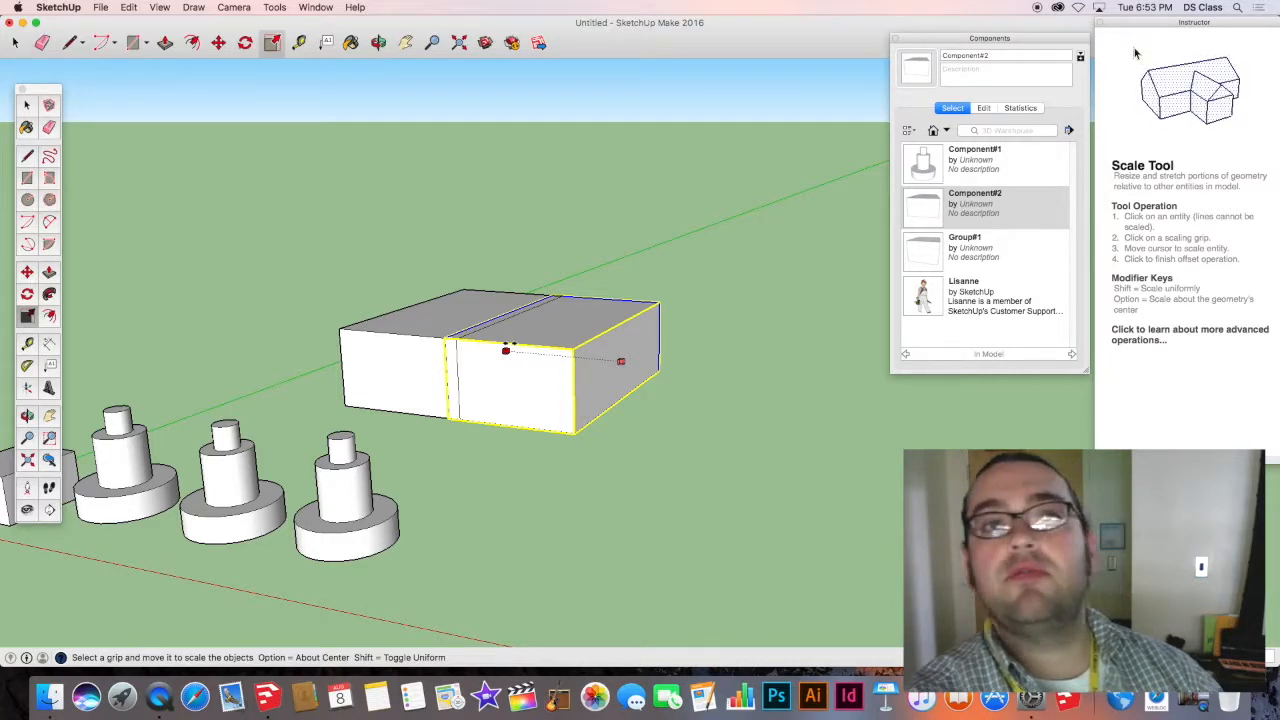
pyautogui.moveTo(506, 348); pyautogui.dragTo(506, 348)
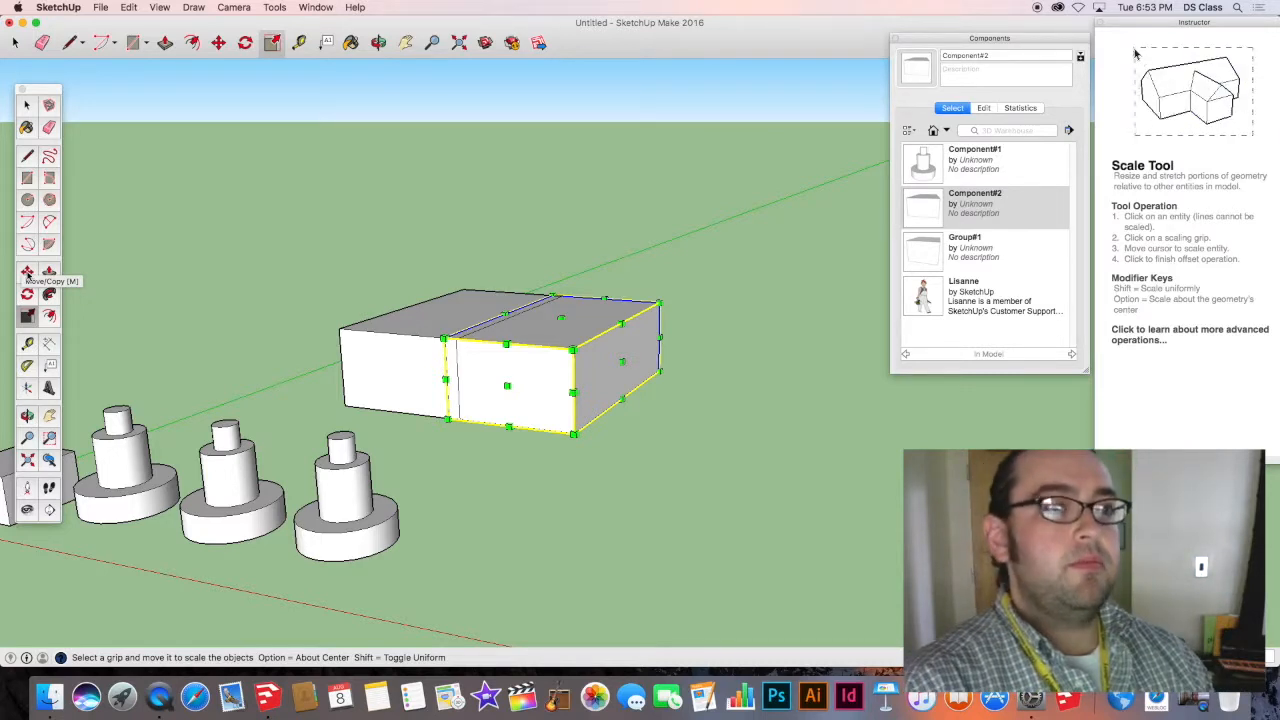
# Move the mirrored instance by its front lower corner onto the large box's matching corner so the two halves sit flush.
pyautogui.click(27, 272)
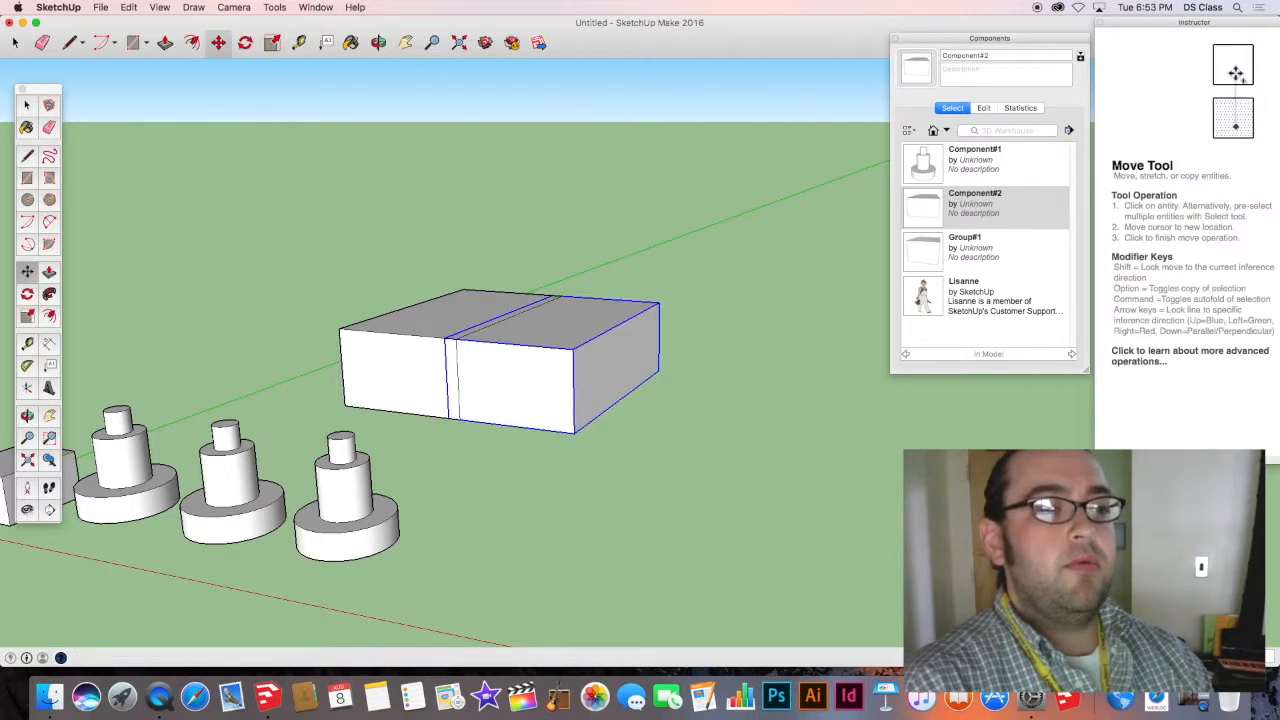
pyautogui.click(449, 416)
pyautogui.click(610, 440)
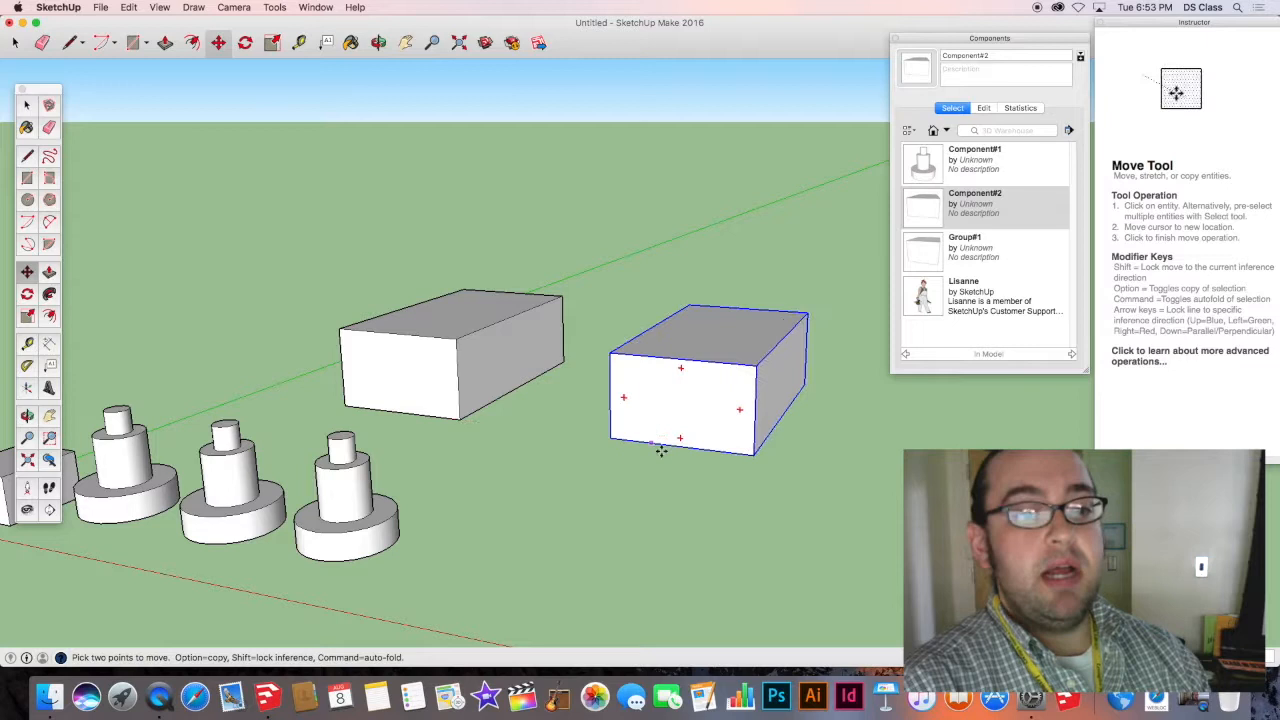
pyautogui.click(610, 438)
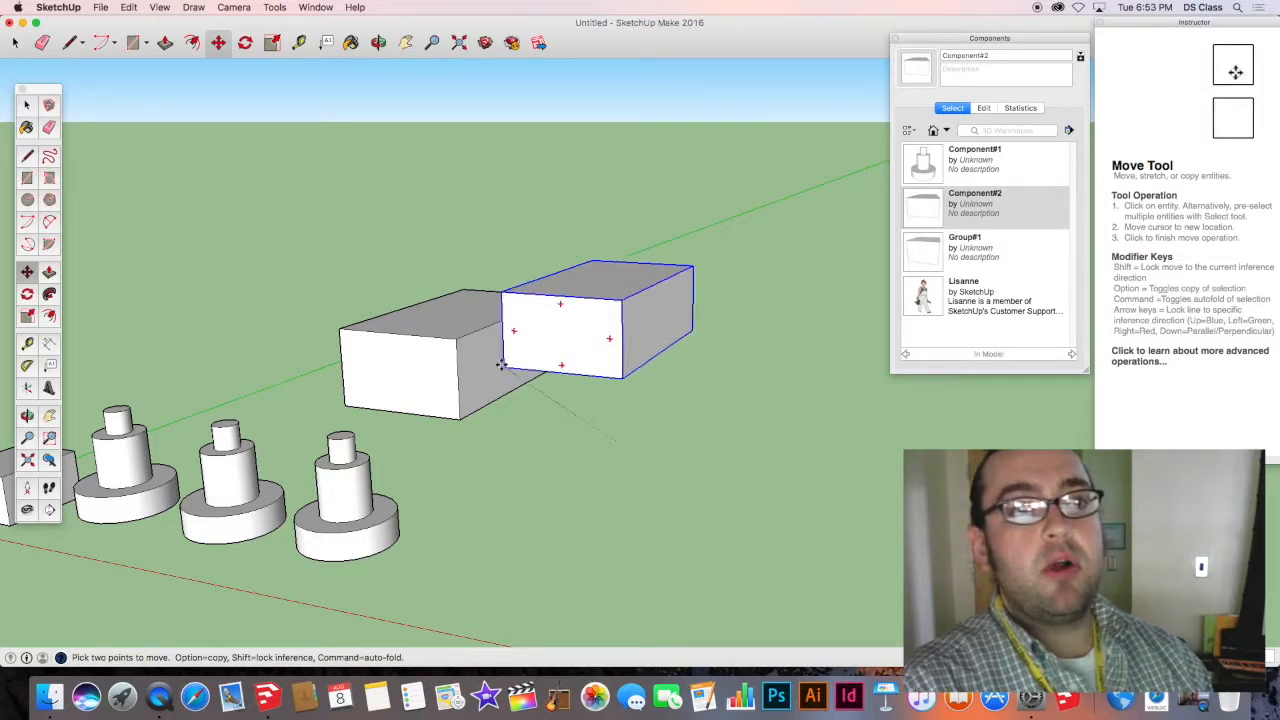
pyautogui.click(459, 418)
pyautogui.moveTo(471, 380); pyautogui.dragTo(515, 425, button='middle')
pyautogui.scroll(-3, 497, 372)
pyautogui.scroll(2, 515, 425)
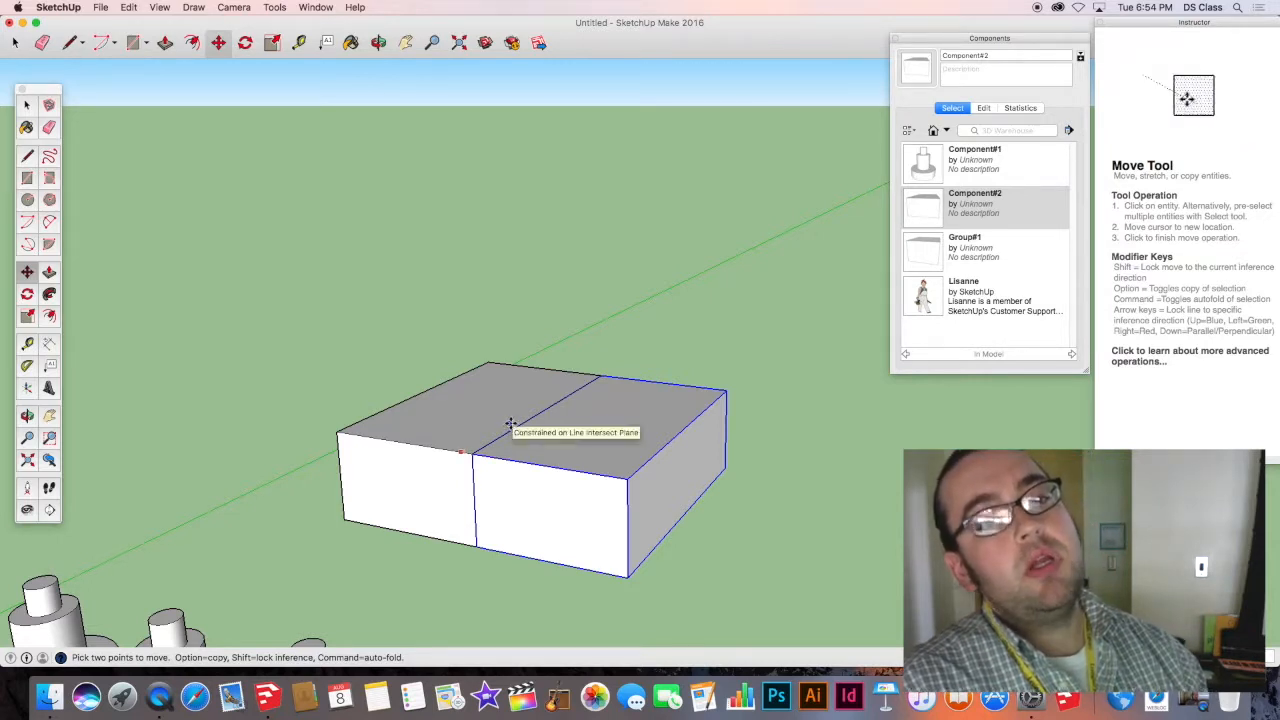
pyautogui.moveTo(554, 426)
pyautogui.mouseDown(button='middle')
pyautogui.moveTo(517, 366)
pyautogui.moveTo(563, 429)
pyautogui.mouseUp(button='middle')
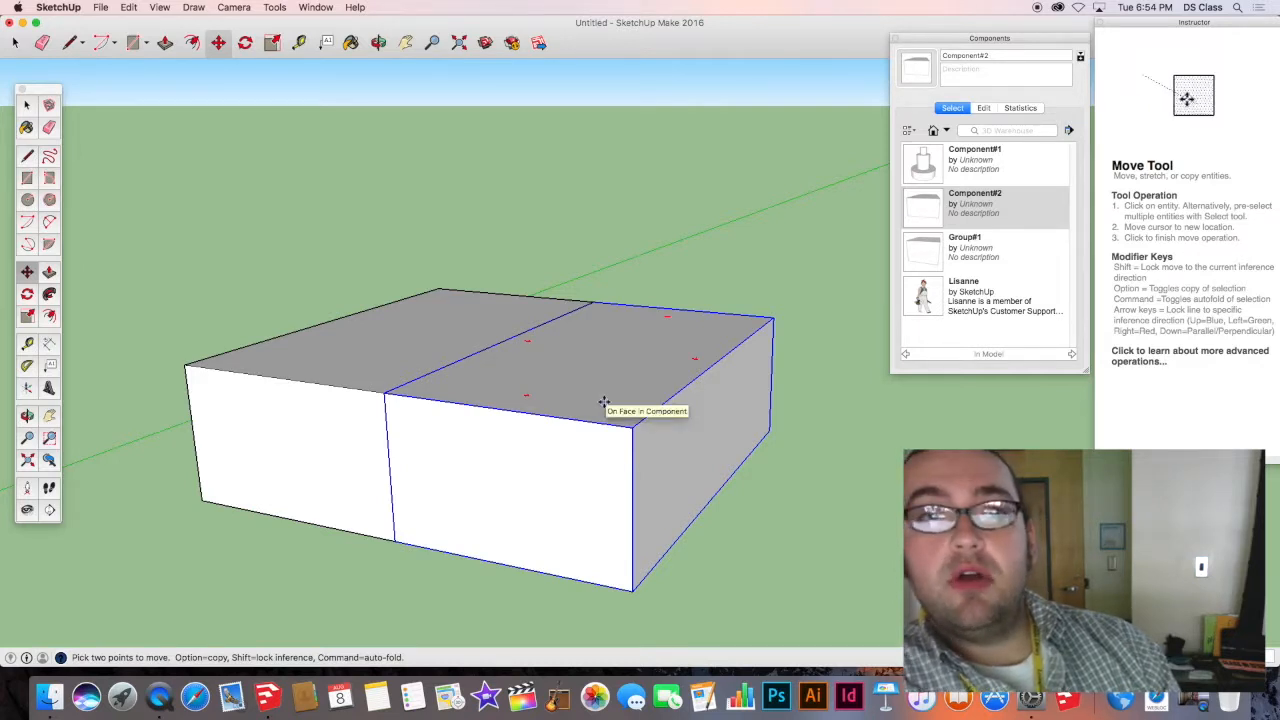
# Draw a rectangle on top of the mirrored half, starting on the seam, without opening the component.
pyautogui.press('space')
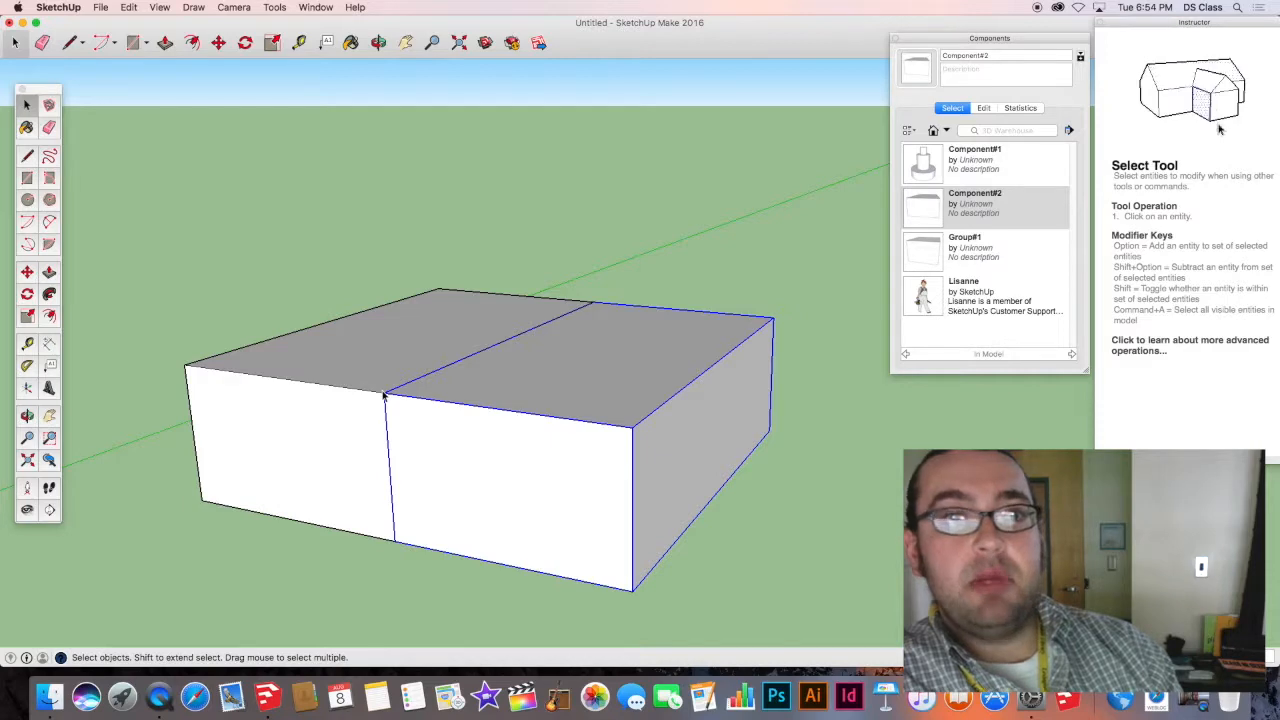
pyautogui.moveTo(555, 363); pyautogui.dragTo(563, 457, button='middle')
pyautogui.moveTo(554, 402); pyautogui.dragTo(522, 335, button='middle')
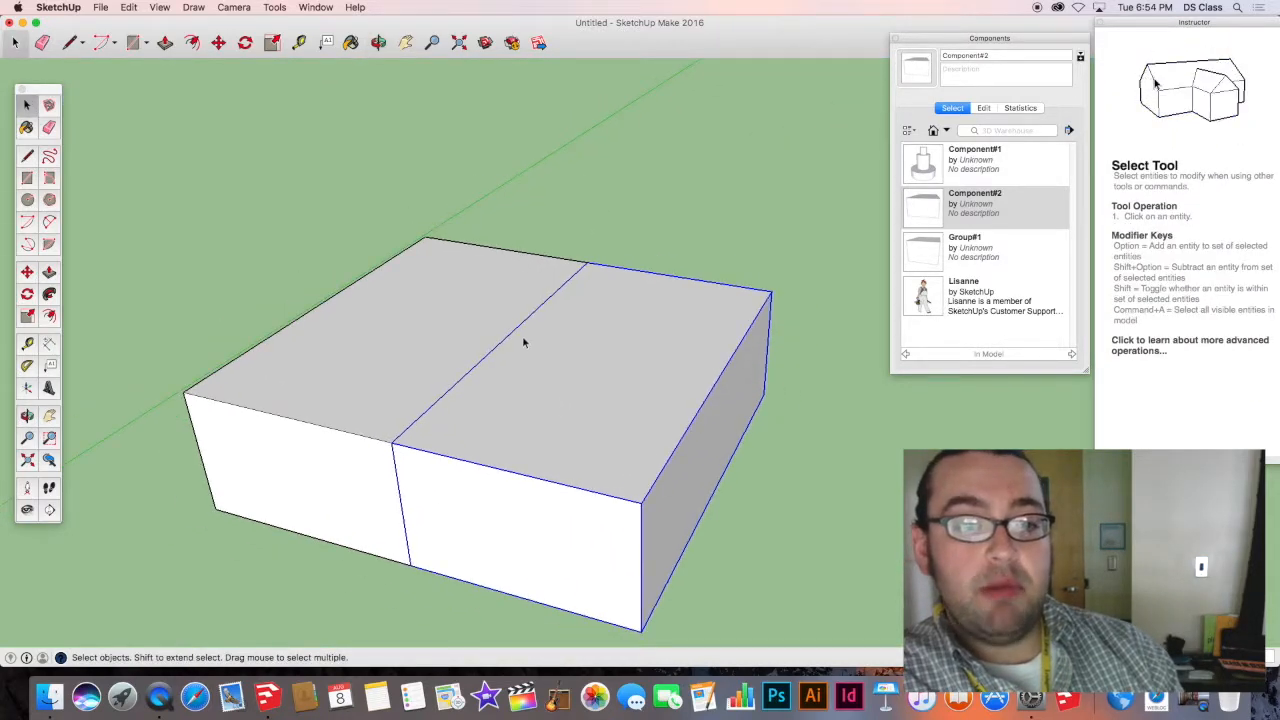
pyautogui.click(49, 178)
pyautogui.click(27, 178)
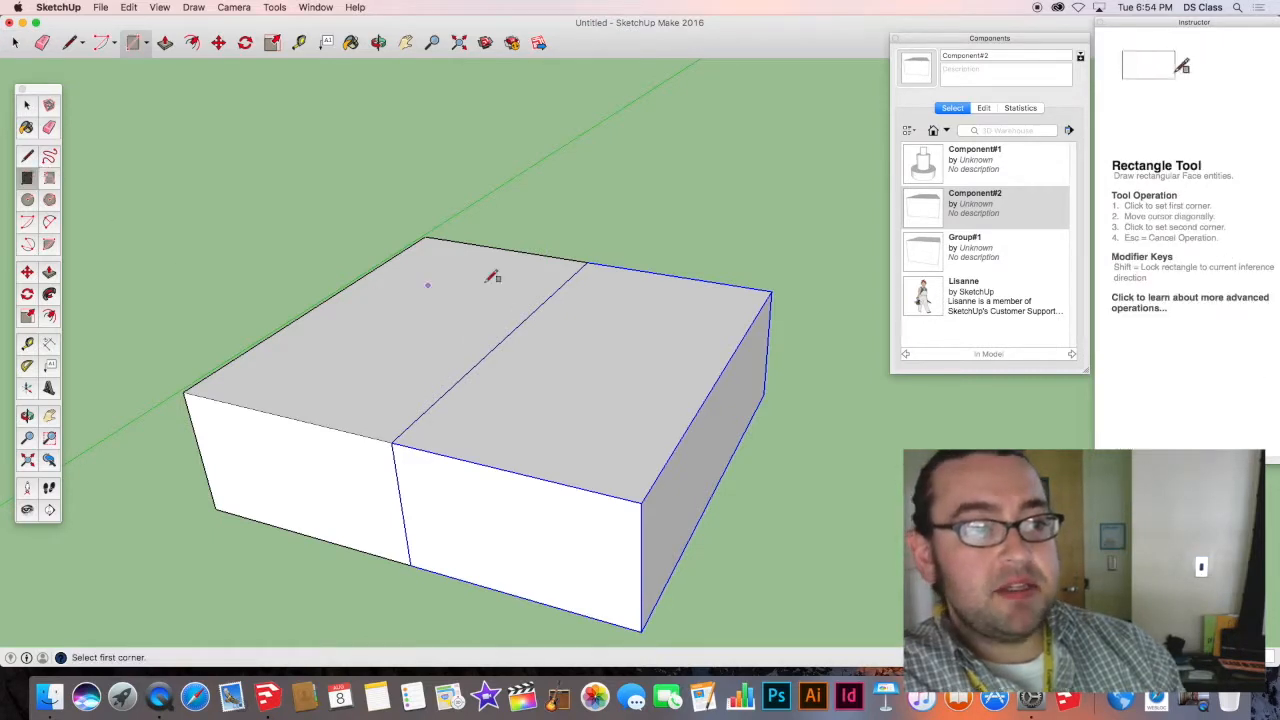
pyautogui.click(468, 372)
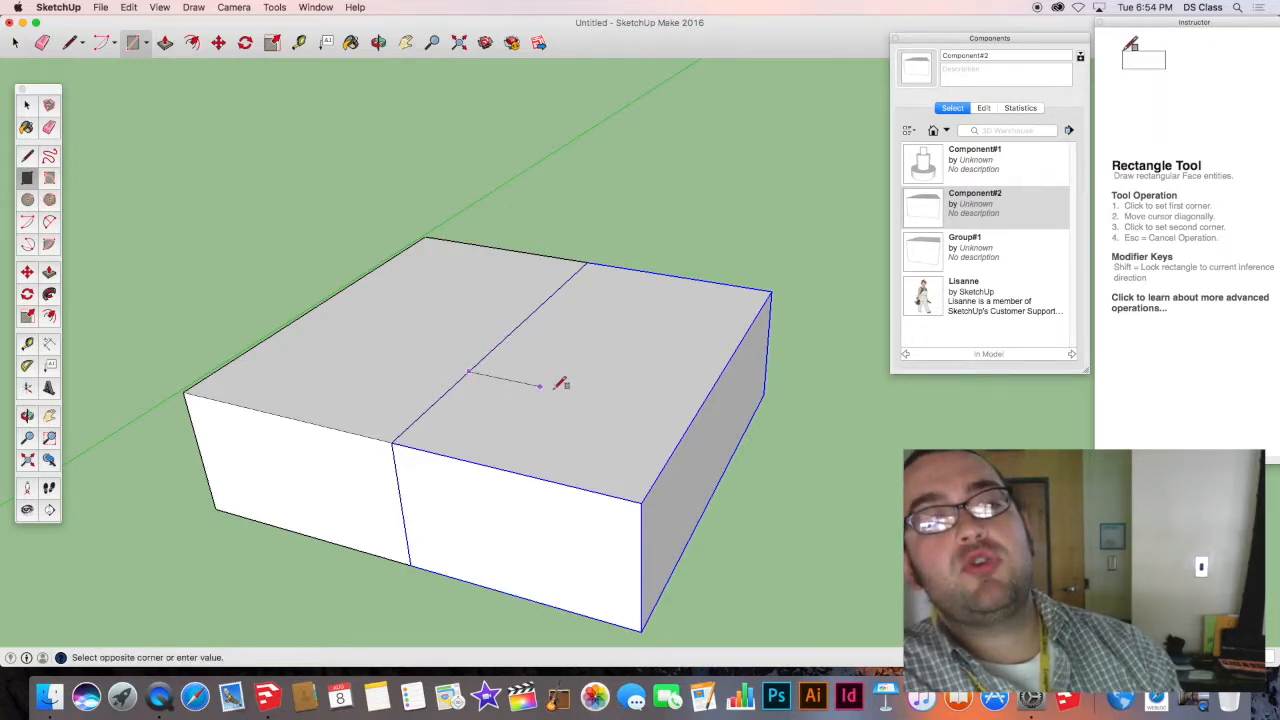
pyautogui.click(605, 316)
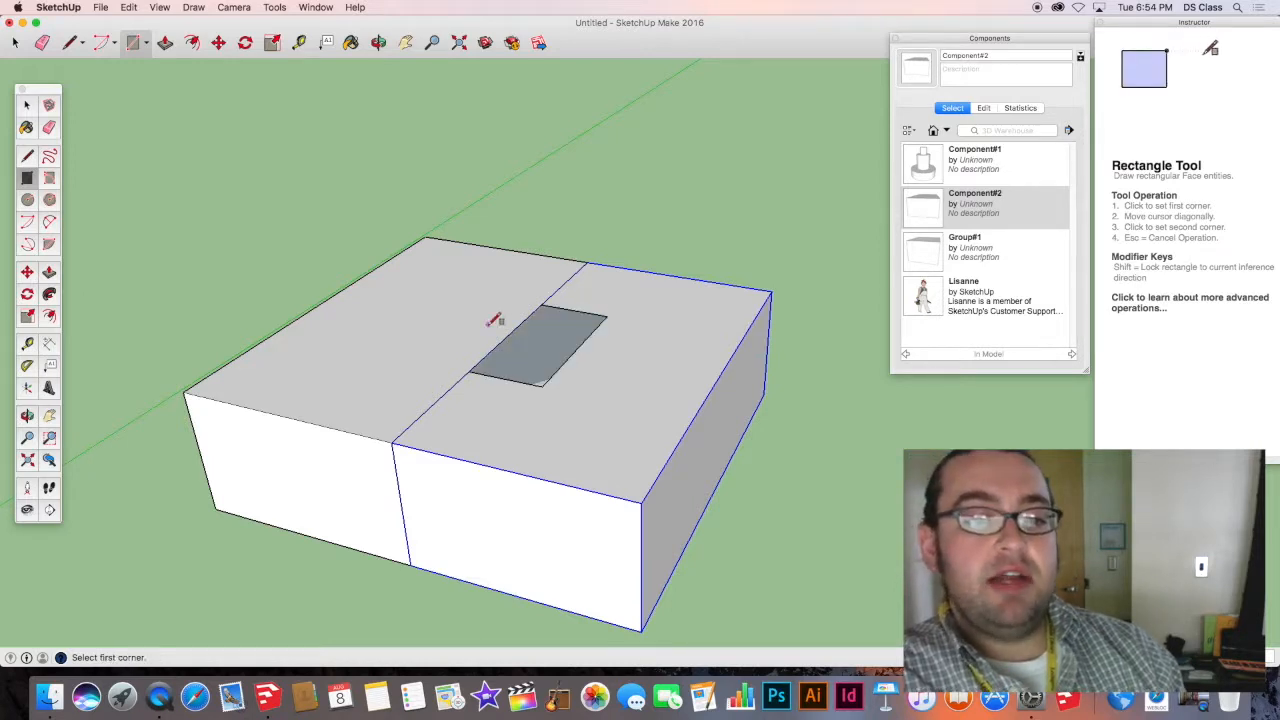
# Pull the loose rectangle up into a block and remove the block again.
pyautogui.press('p')
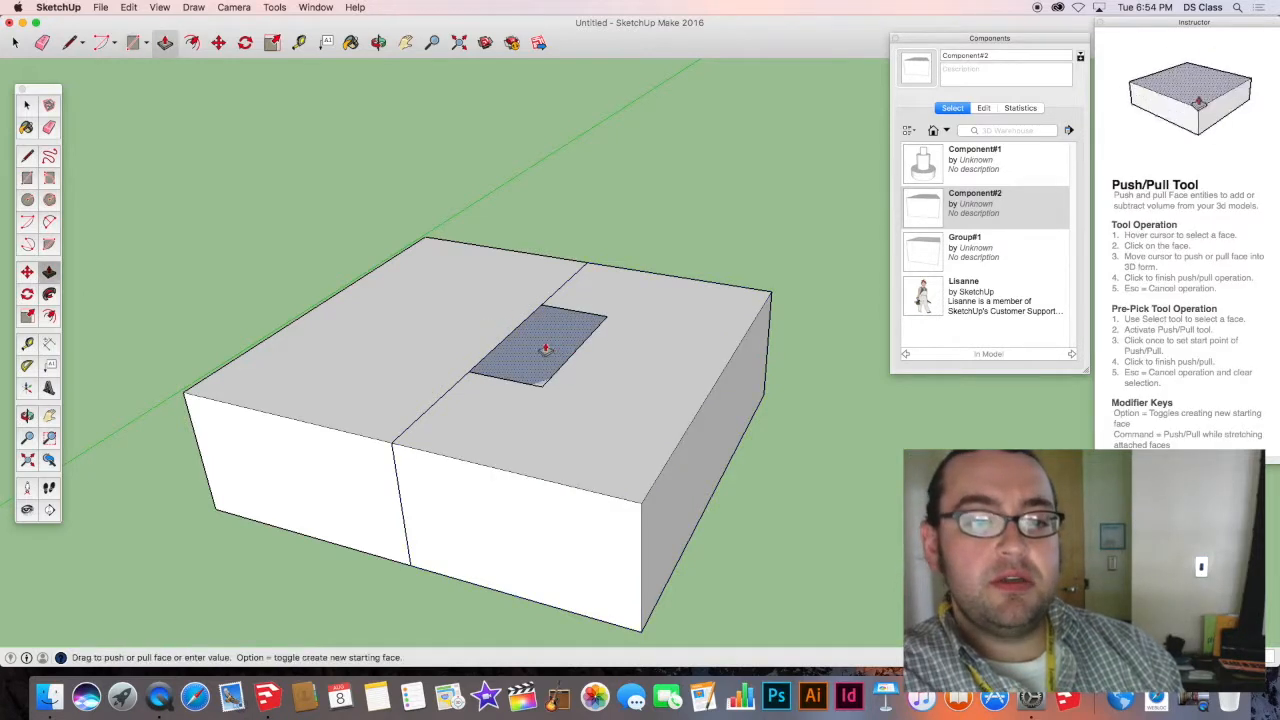
pyautogui.moveTo(552, 350); pyautogui.dragTo(550, 308)
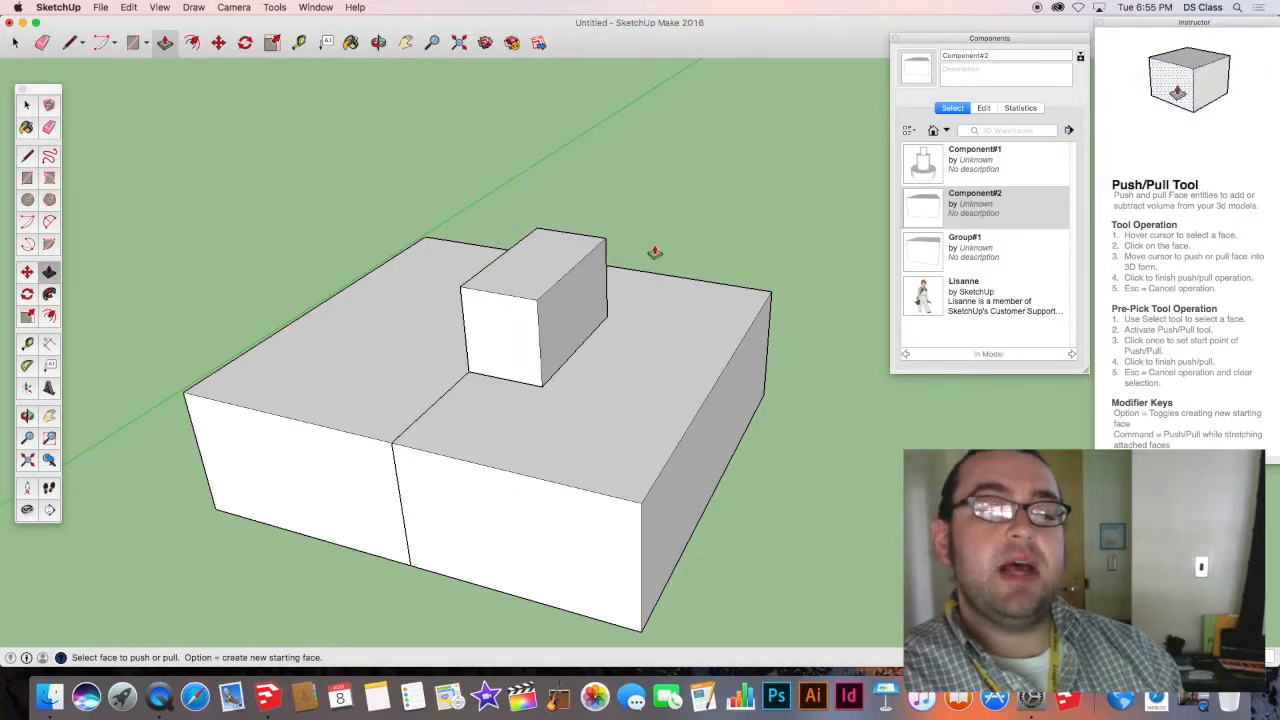
pyautogui.click(561, 317)
pyautogui.click(543, 363)
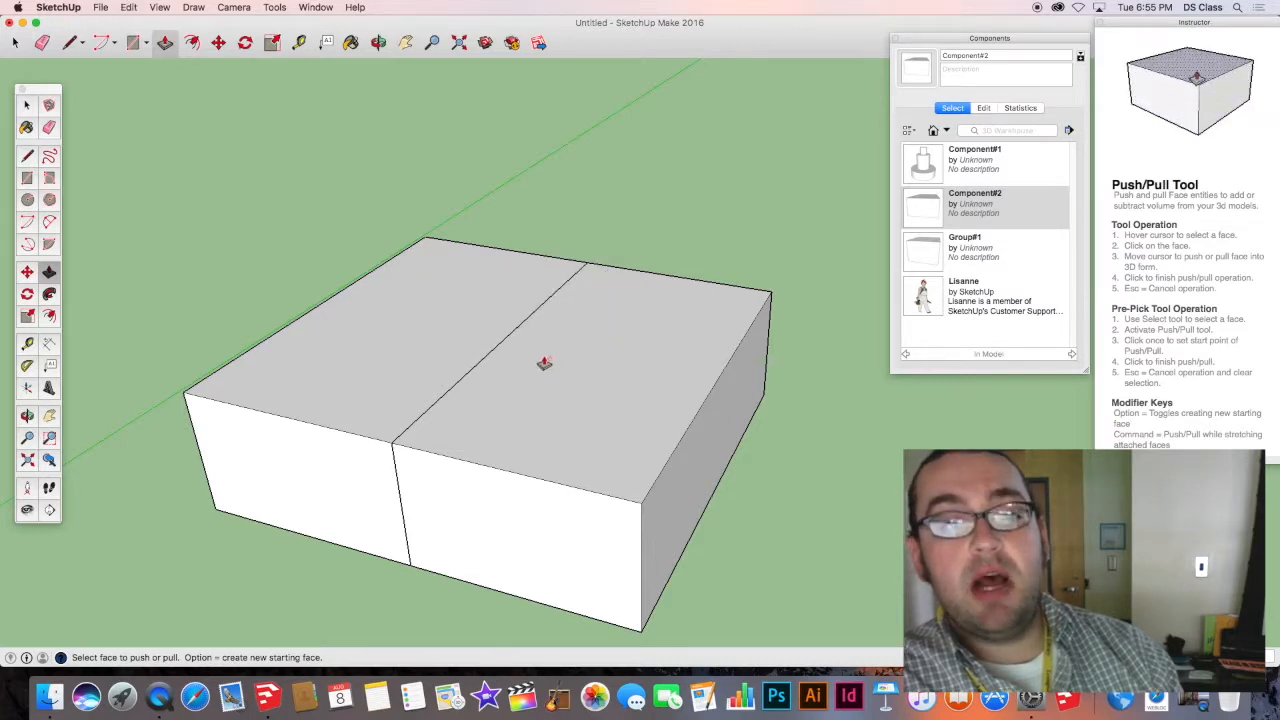
# Open the mirrored component for editing and draw a rectangle on its top face with one side along the seam.
pyautogui.press('space')
pyautogui.doubleClick(541, 358)
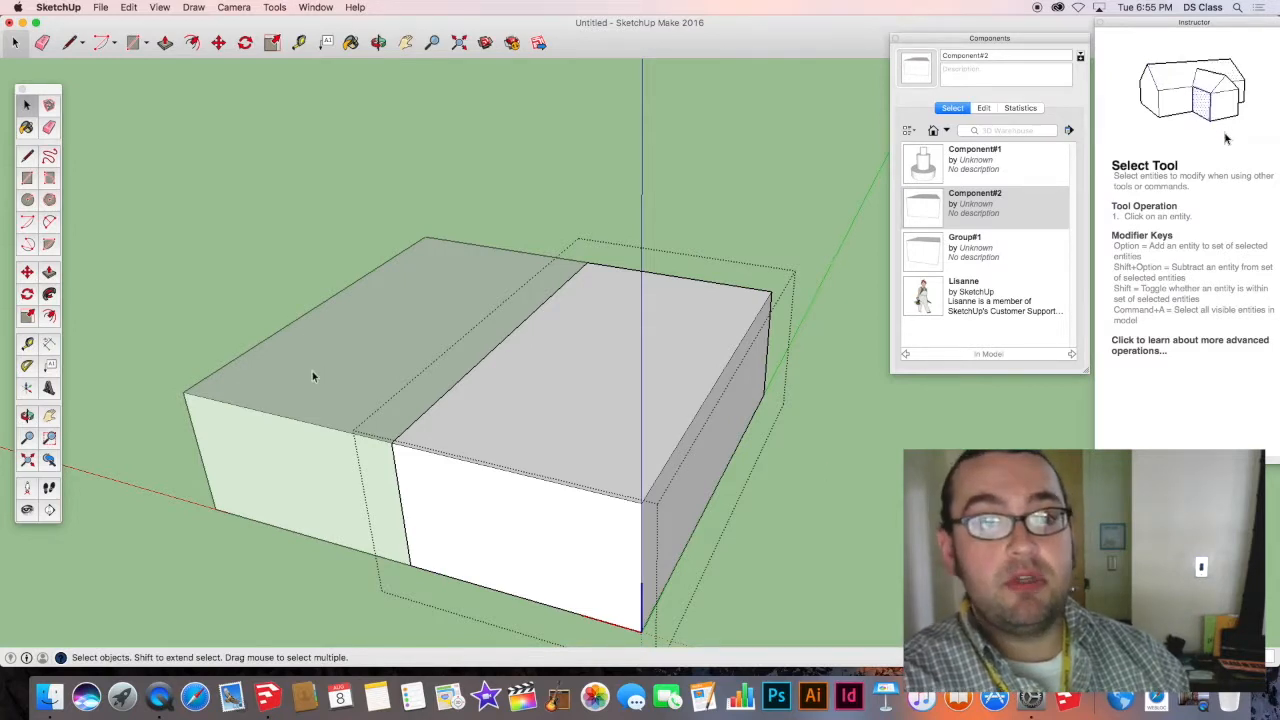
pyautogui.press('r')
pyautogui.click(470, 373)
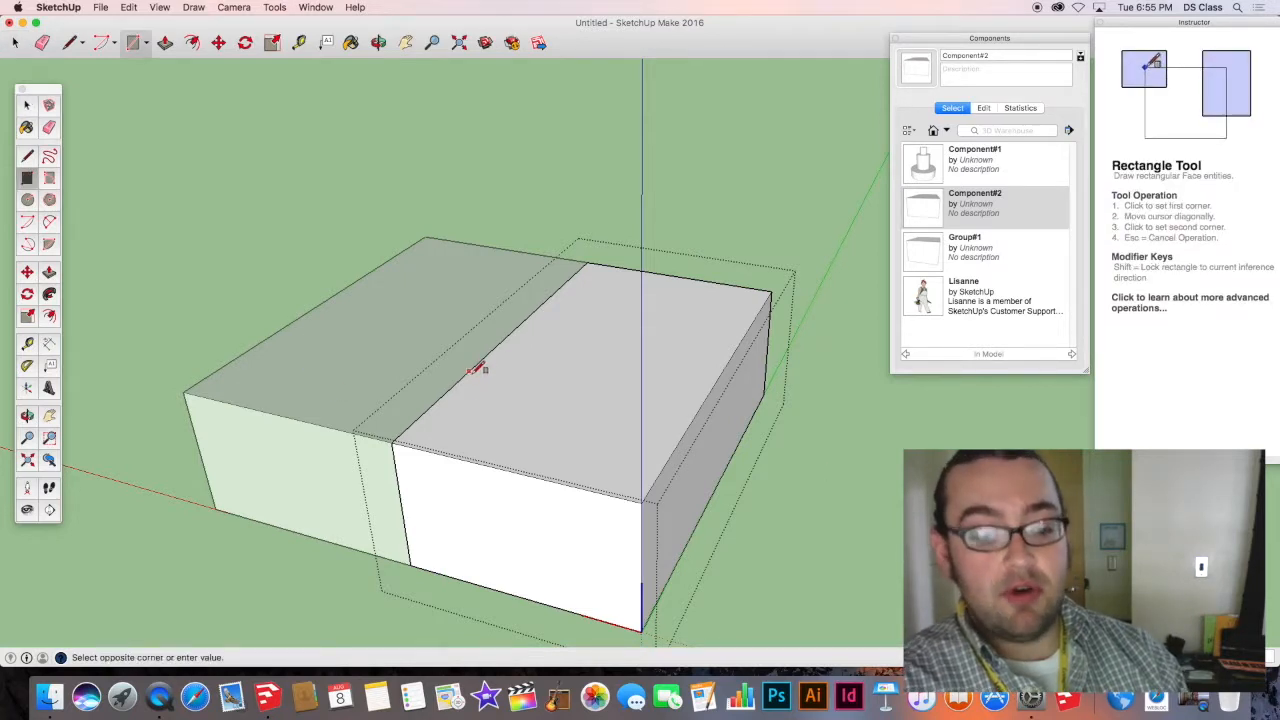
pyautogui.click(604, 325)
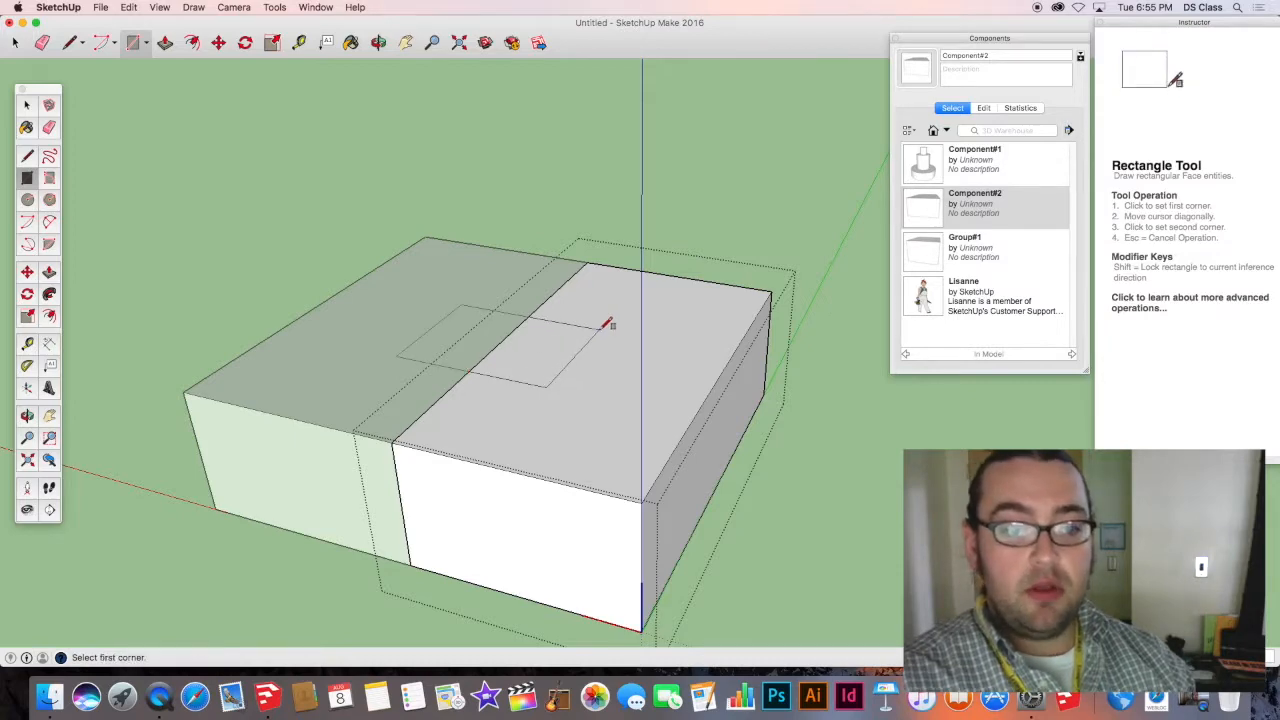
# Pull the rectangle up into a raised block and extend the block's front face toward the front of the box.
pyautogui.press('p')
pyautogui.click(557, 357)
pyautogui.click(561, 295)
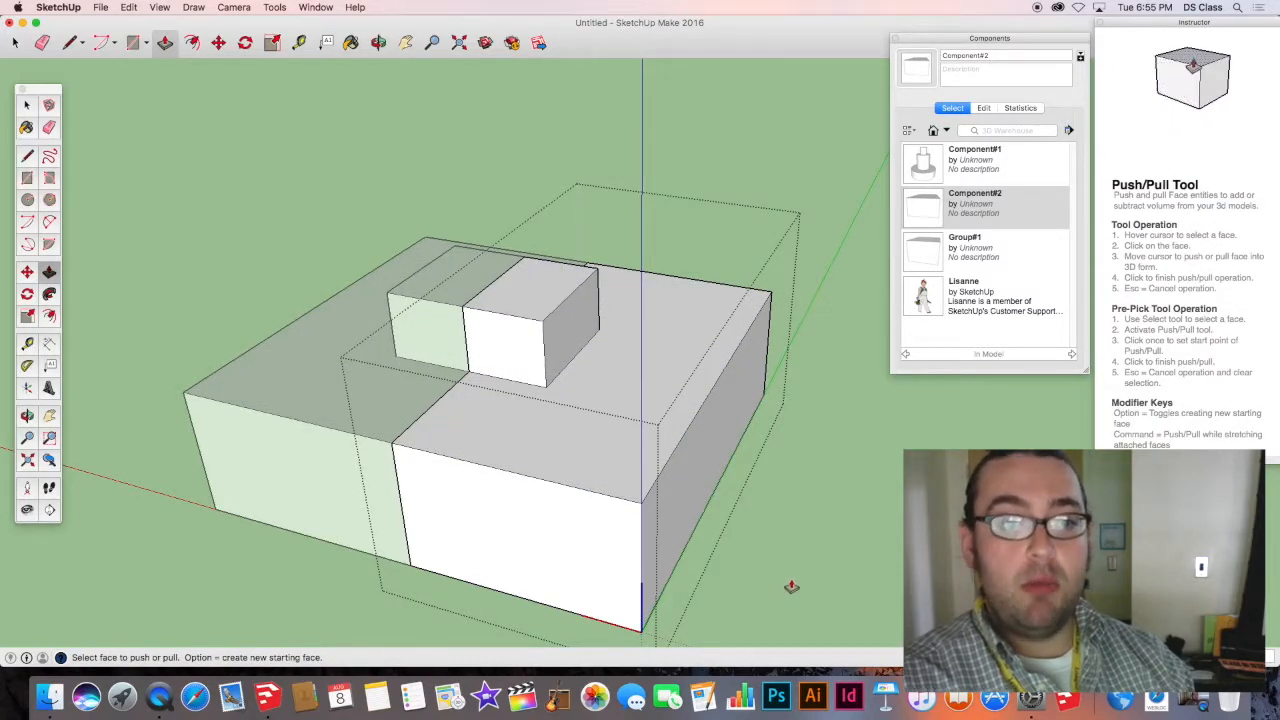
pyautogui.click(561, 340)
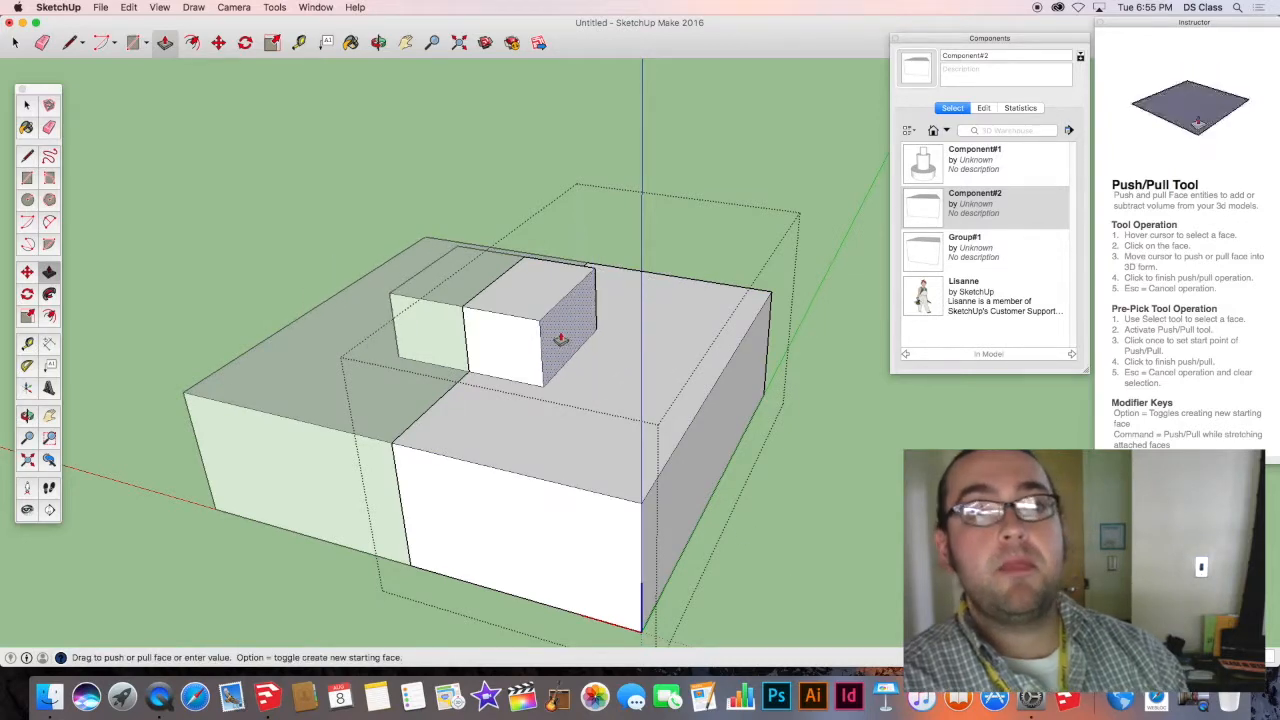
pyautogui.click(512, 415)
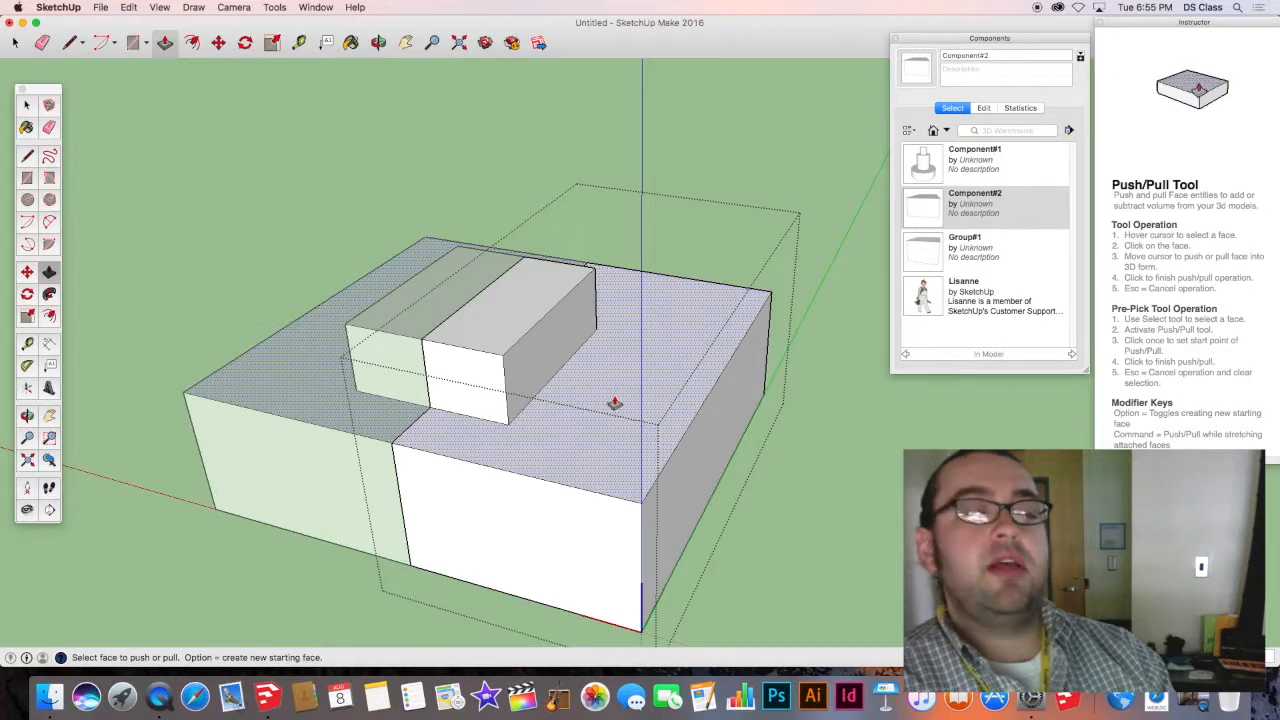
pyautogui.rightClick(499, 324)
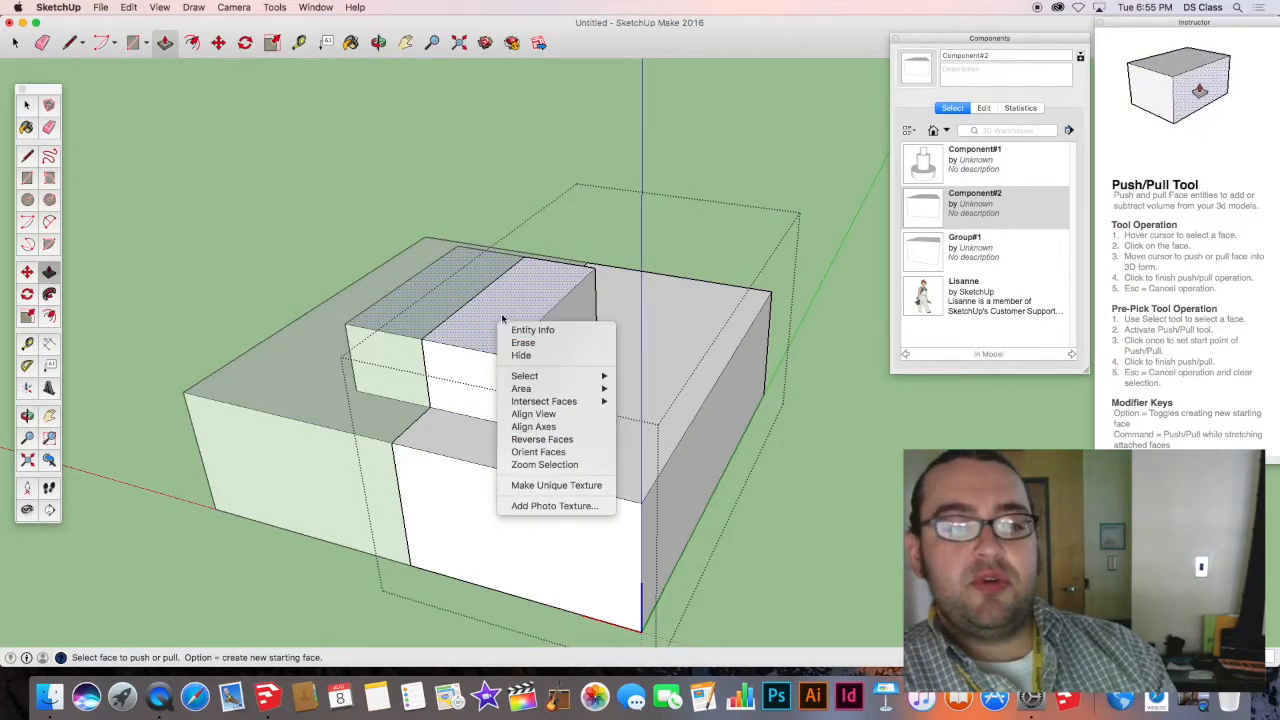
pyautogui.click(502, 318)
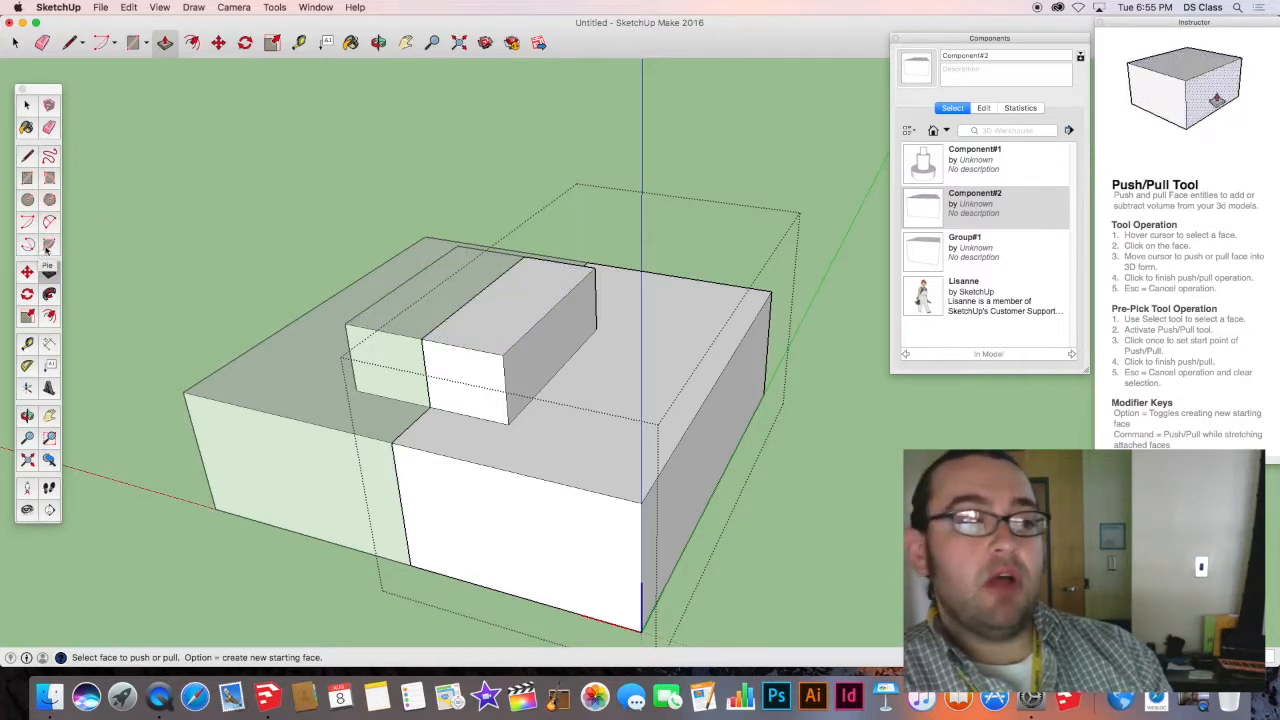
# Draw a circle on the raised block's top face and pull it up into a short cylinder.
pyautogui.click(27, 199)
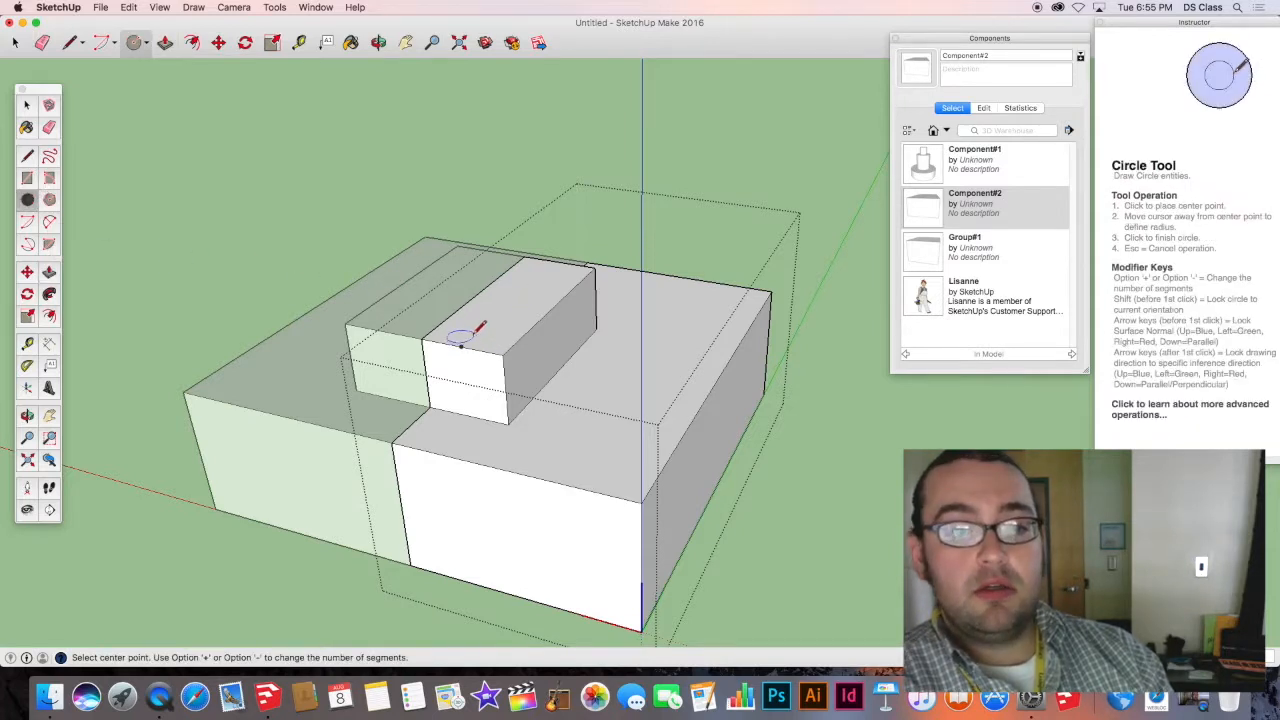
pyautogui.click(517, 298)
pyautogui.click(505, 308)
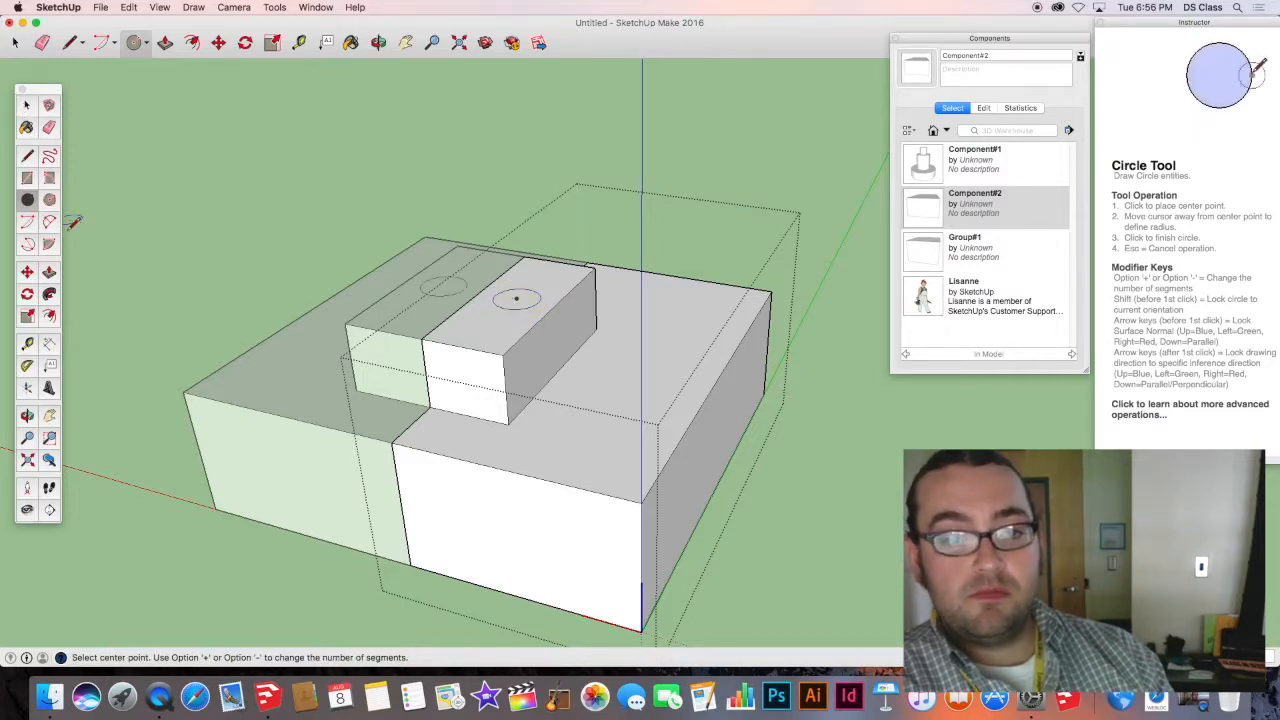
pyautogui.click(51, 274)
pyautogui.click(508, 308)
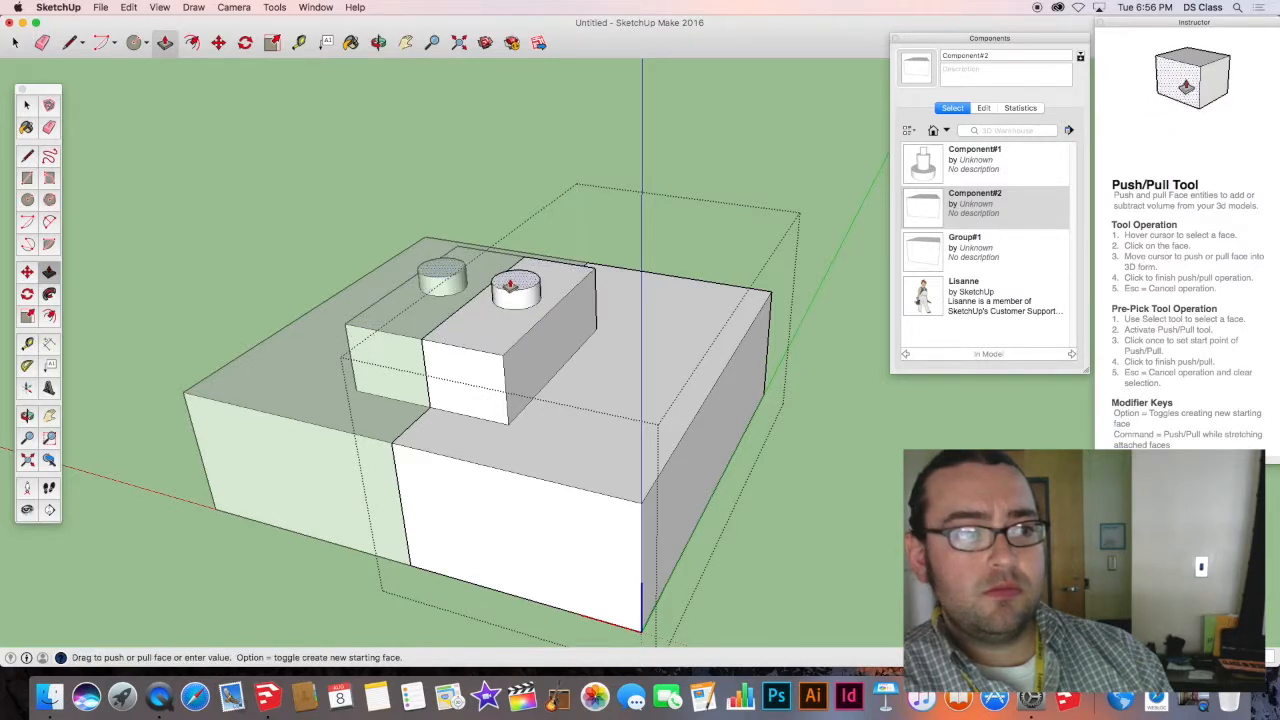
pyautogui.click(512, 283)
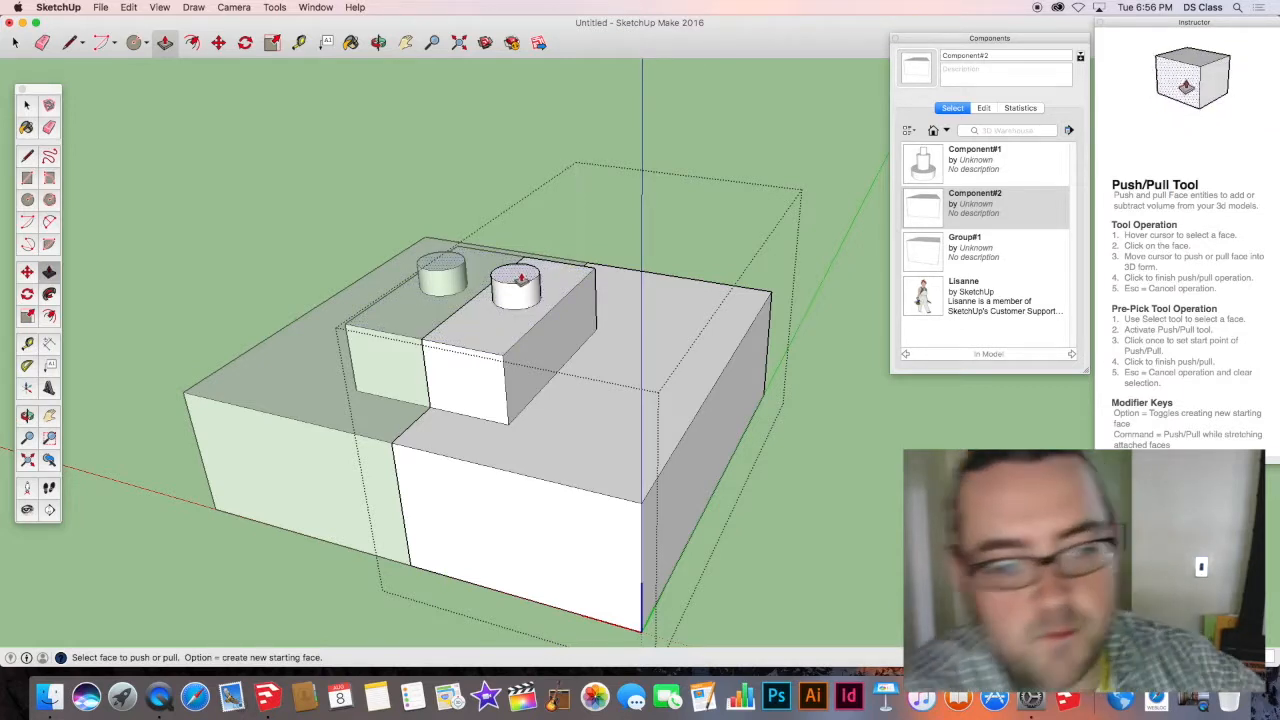
# Pull the cylinder's top face further up to form a tall chimney on the block.
pyautogui.click(510, 282)
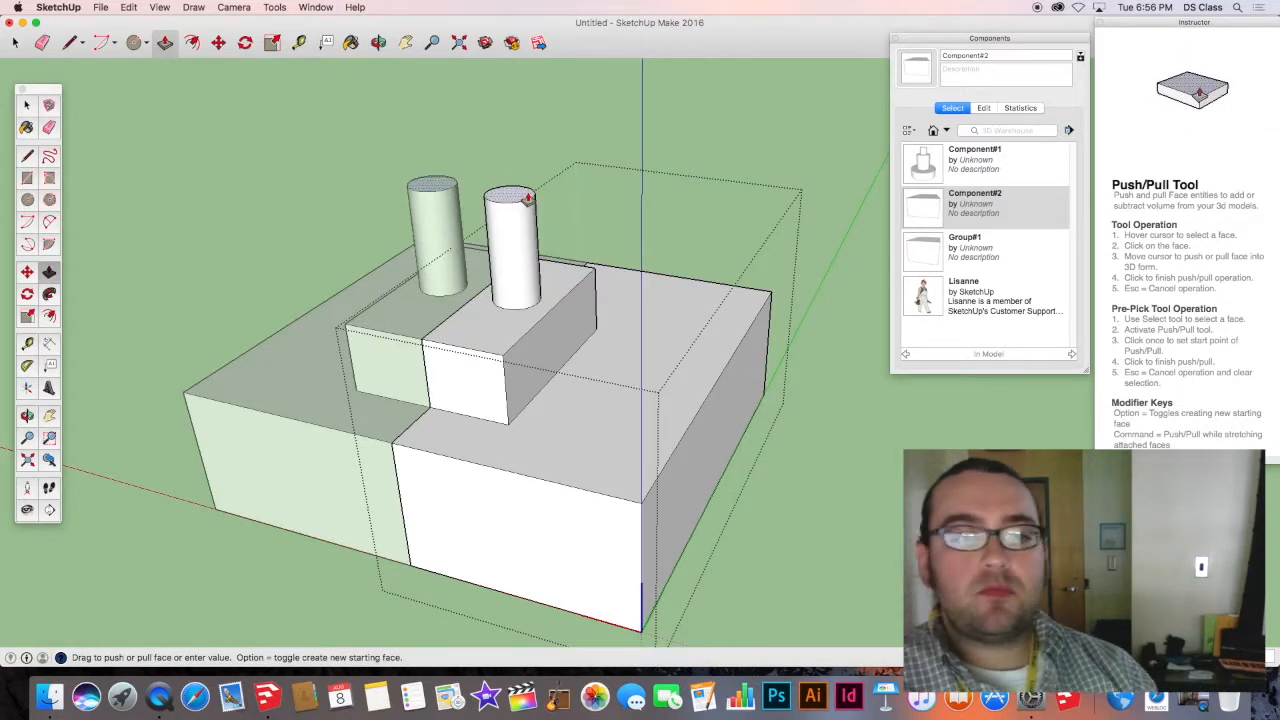
pyautogui.click(526, 200)
pyautogui.scroll(-1, 560, 384)
pyautogui.press('space')
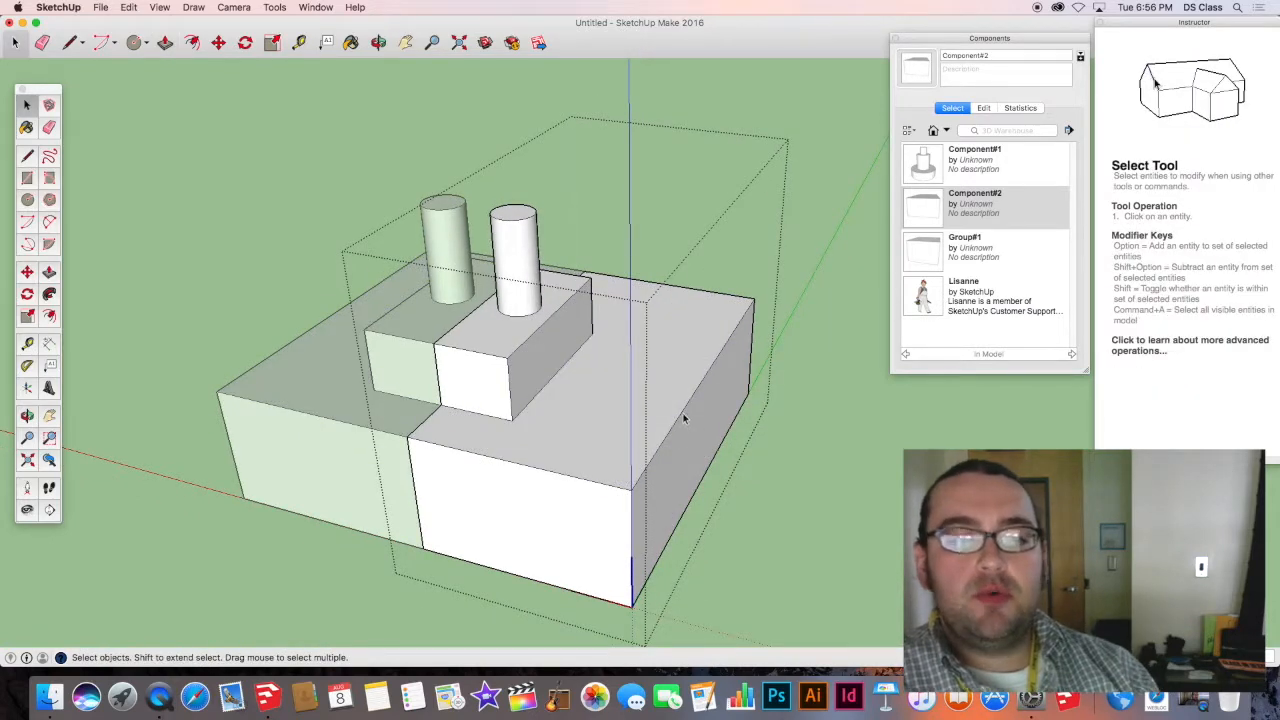
# Move the base's long outer top edge downward so the top slopes away from the raised block.
pyautogui.press('m')
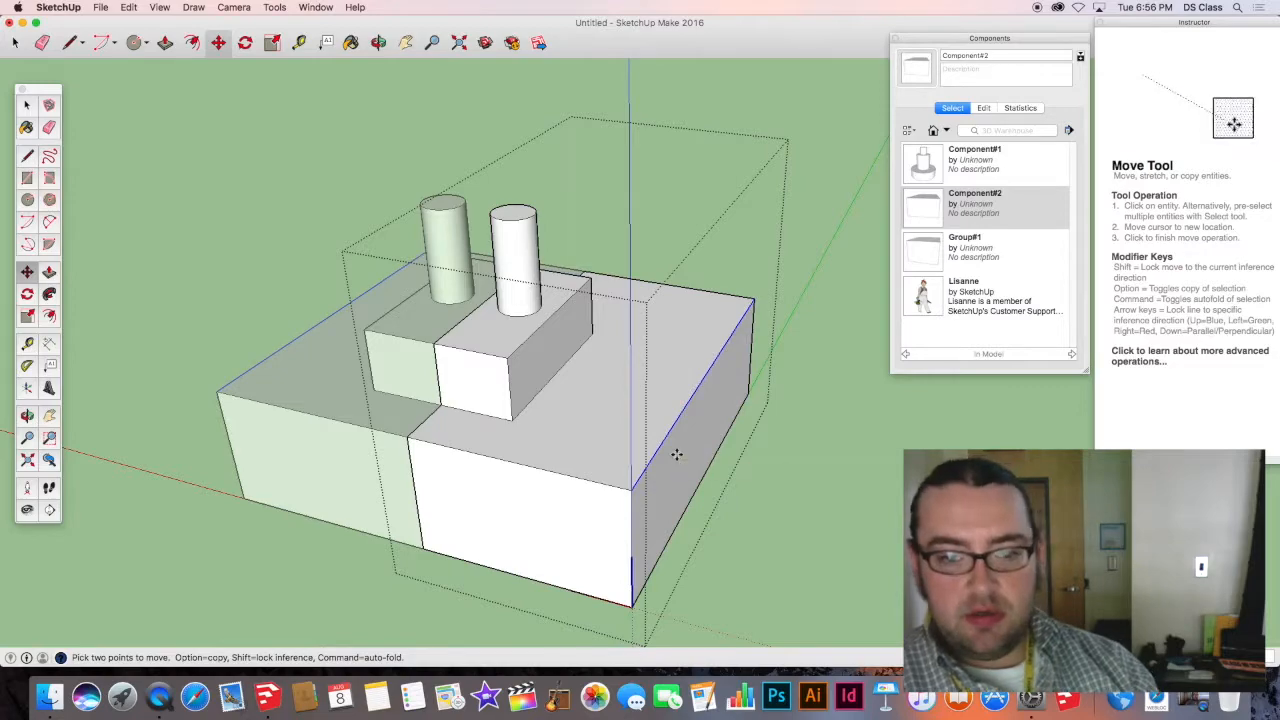
pyautogui.click(676, 454)
pyautogui.moveTo(676, 487); pyautogui.dragTo(546, 417, button='middle')
pyautogui.press('space')
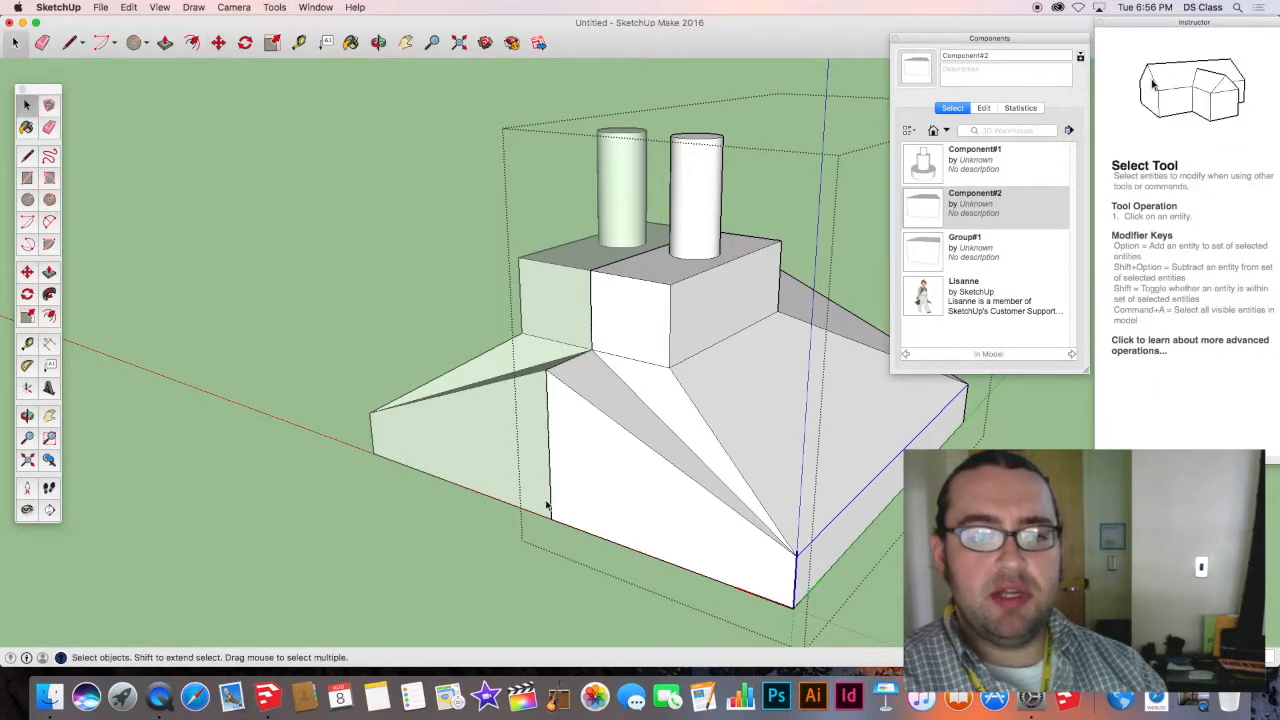
pyautogui.press('m')
pyautogui.click(552, 528)
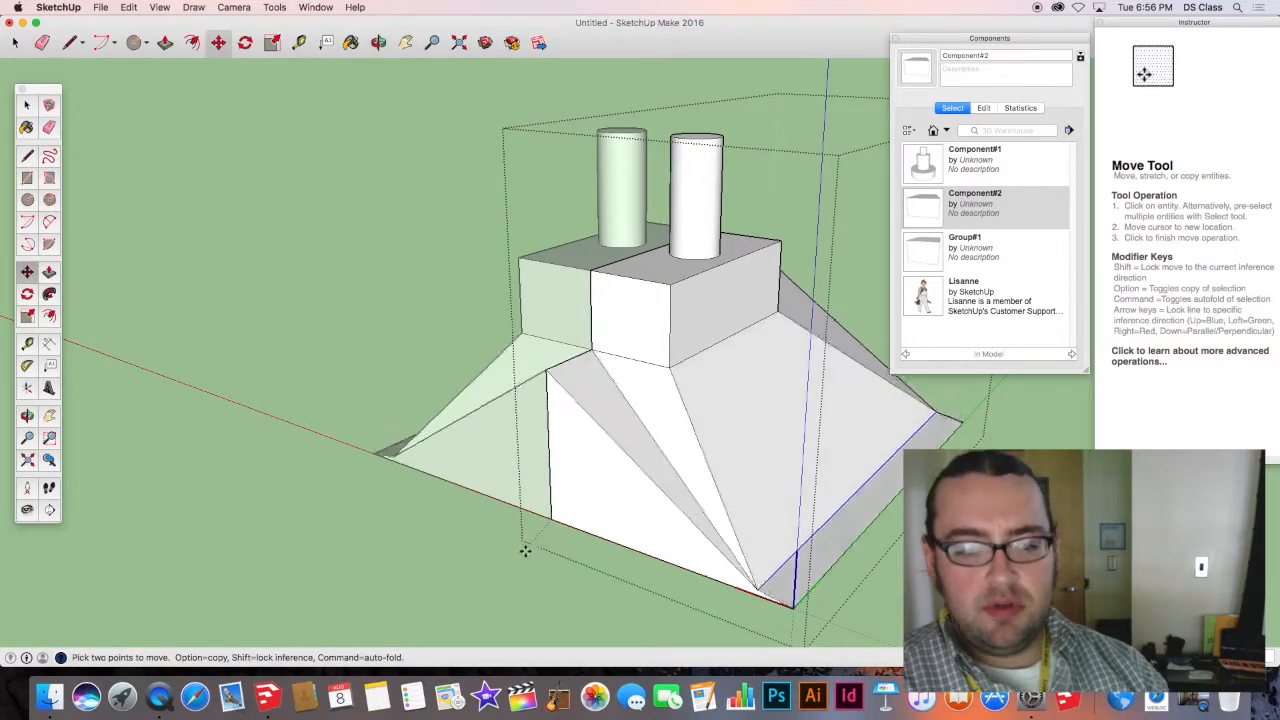
pyautogui.press('space')
pyautogui.press('m')
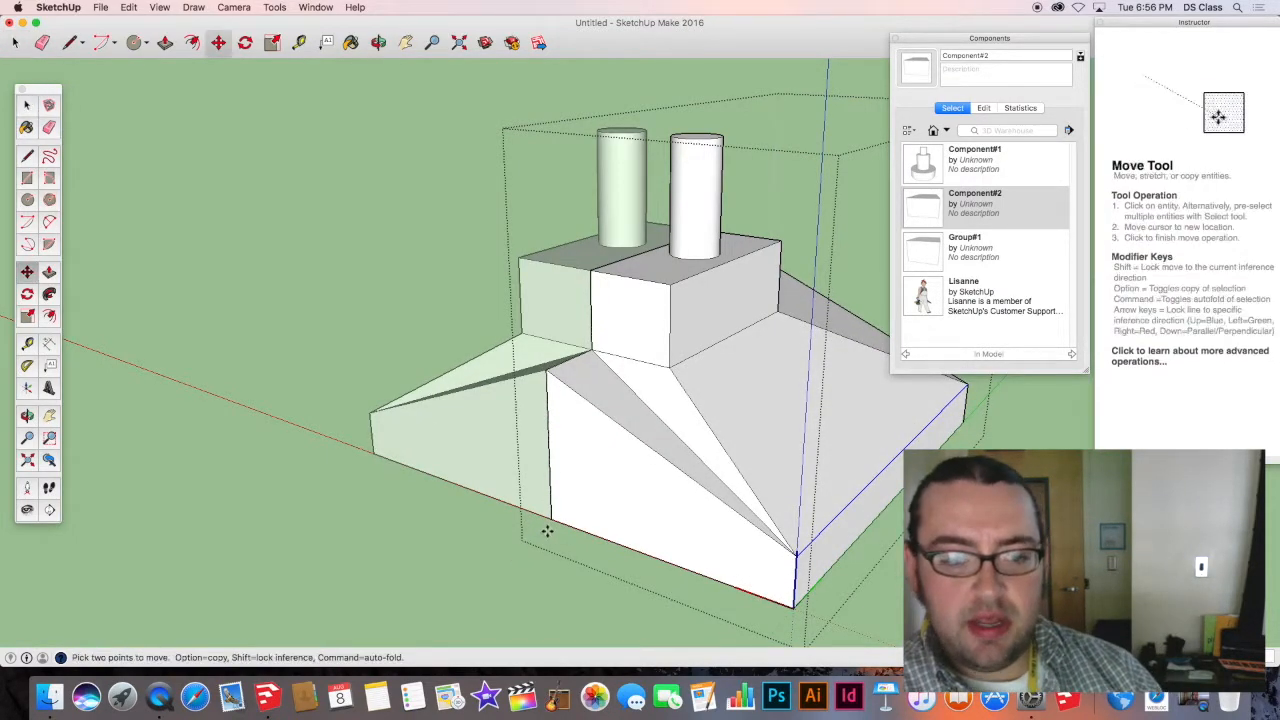
pyautogui.click(545, 521)
pyautogui.press('space')
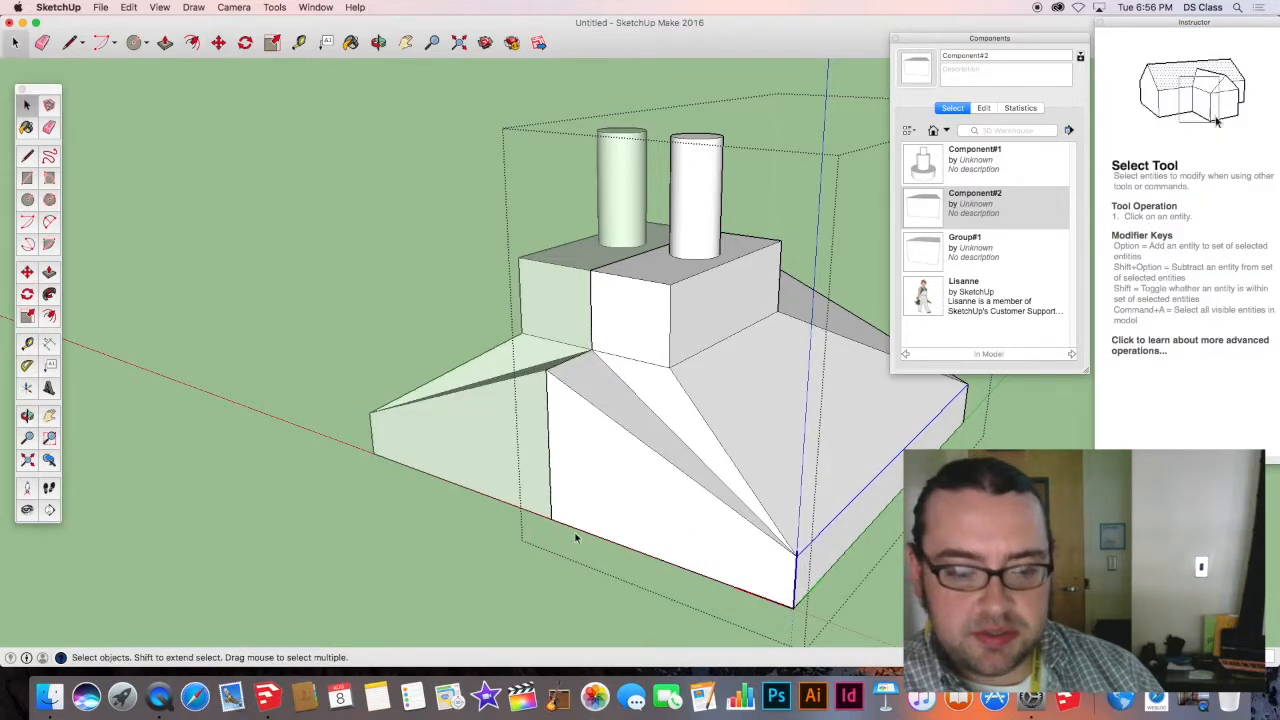
# Move the front bottom edge of the base forward, away from the raised block.
pyautogui.press('m')
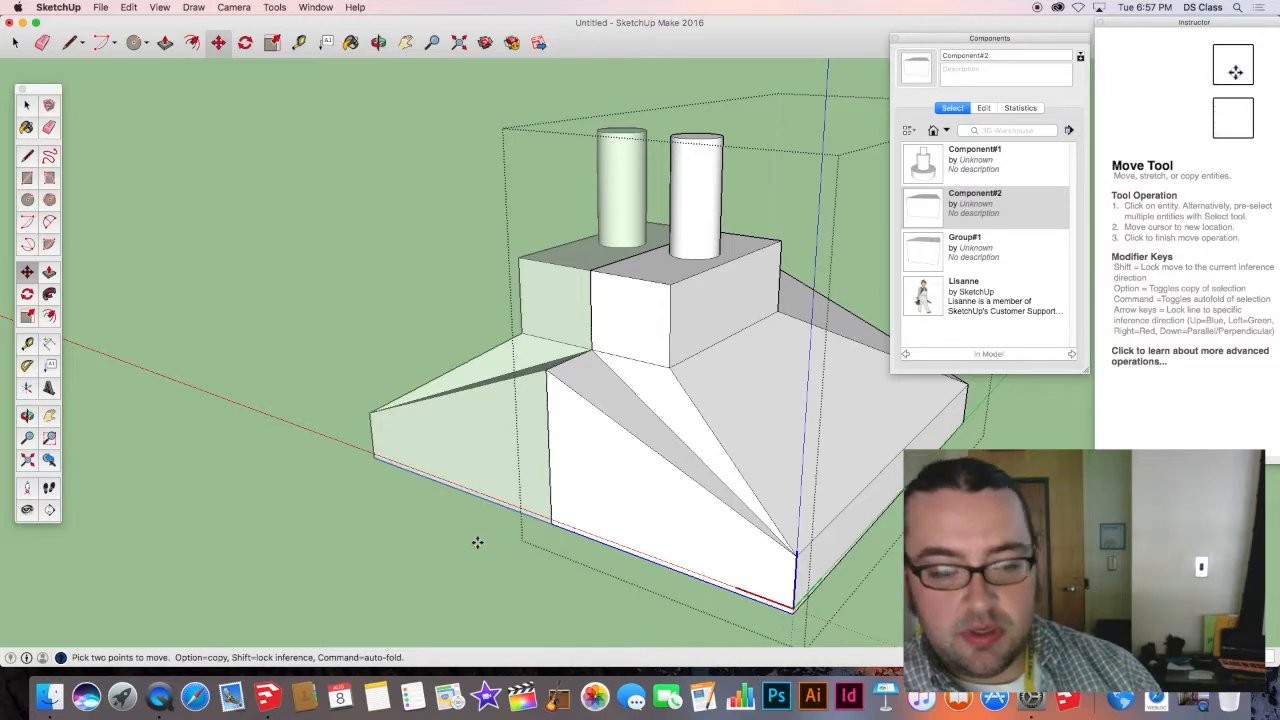
pyautogui.click(523, 516)
pyautogui.click(446, 560)
pyautogui.moveTo(455, 543)
pyautogui.mouseDown(button='middle')
pyautogui.moveTo(500, 523)
pyautogui.moveTo(590, 400)
pyautogui.moveTo(540, 440)
pyautogui.mouseUp(button='middle')
pyautogui.scroll(-5, 470, 533)
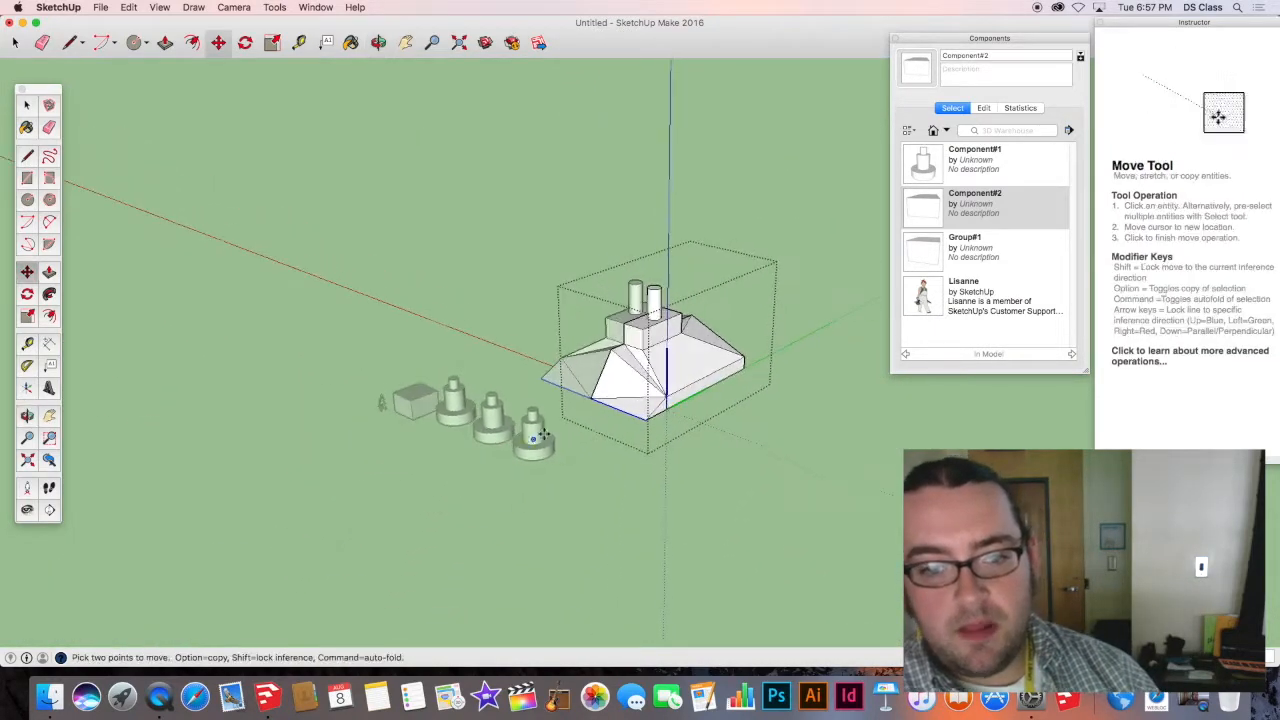
pyautogui.scroll(6, 502, 457)
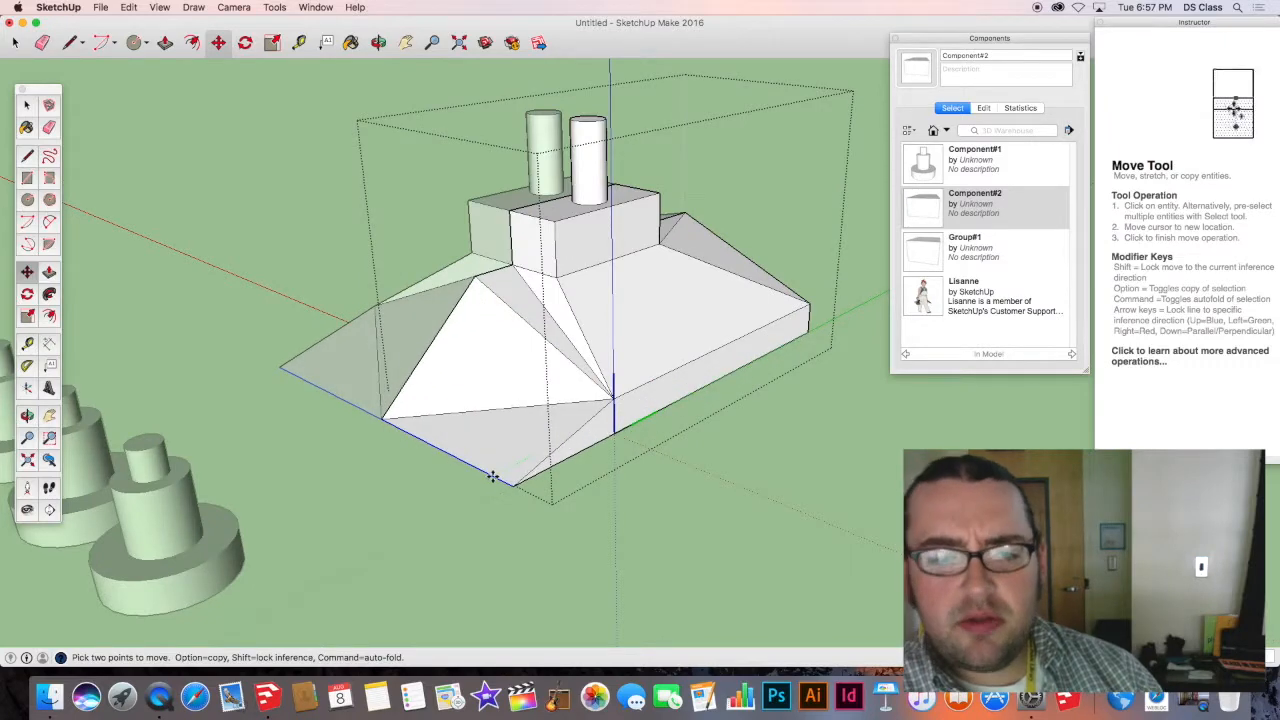
pyautogui.scroll(4, 467, 465)
# Rotate the front bottom edge horizontally about its seam corner so its outer end swings backward.
pyautogui.press('space')
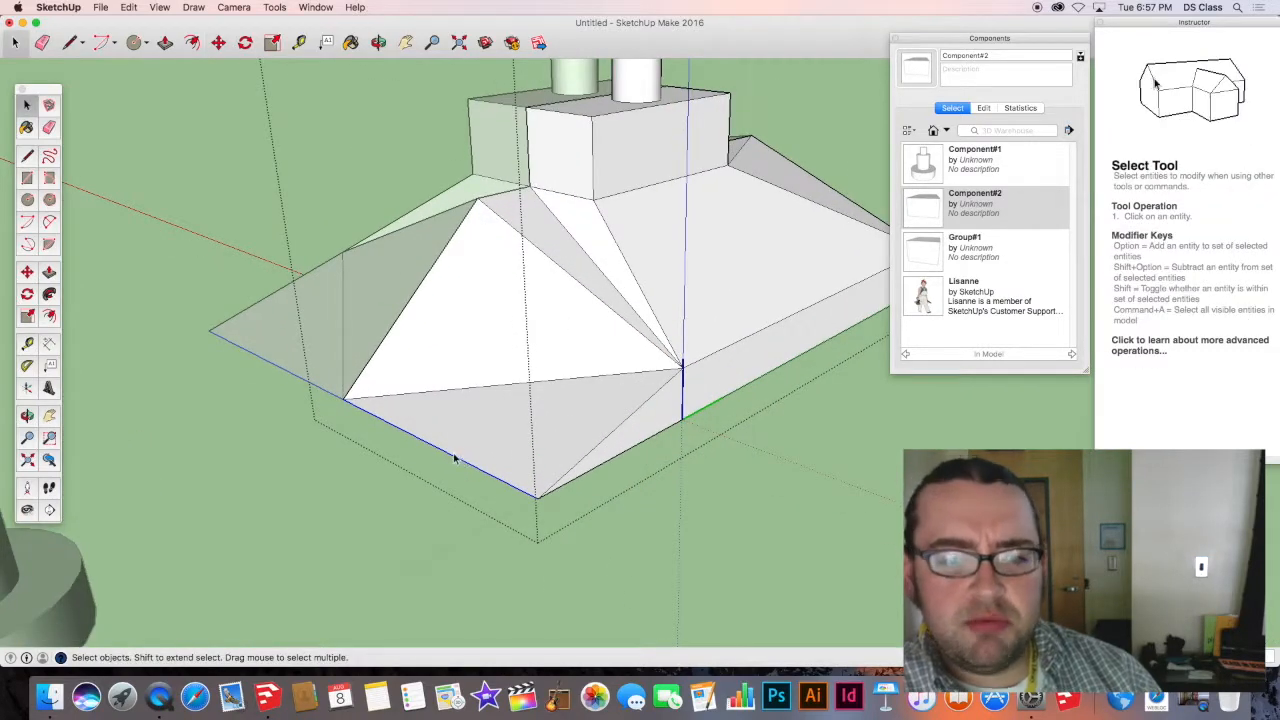
pyautogui.press('q')
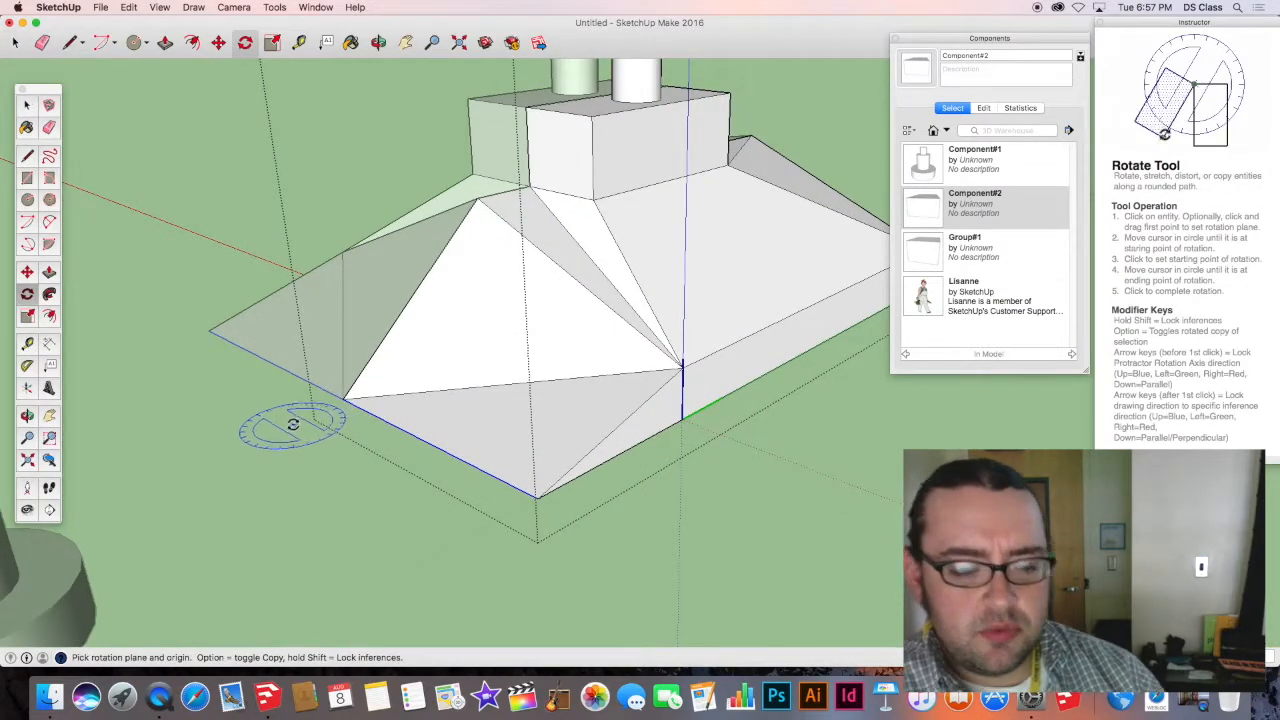
pyautogui.moveTo(342, 399); pyautogui.dragTo(543, 500)
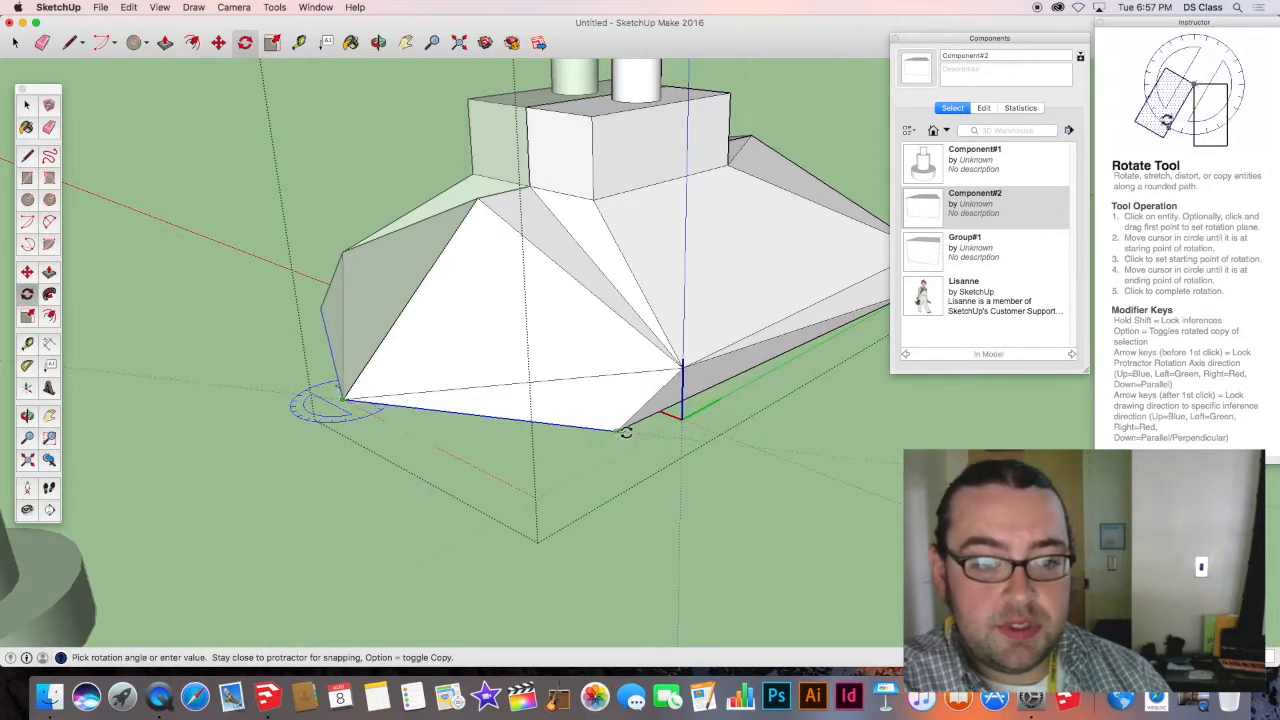
pyautogui.click(618, 431)
pyautogui.moveTo(494, 467); pyautogui.dragTo(473, 450, button='middle')
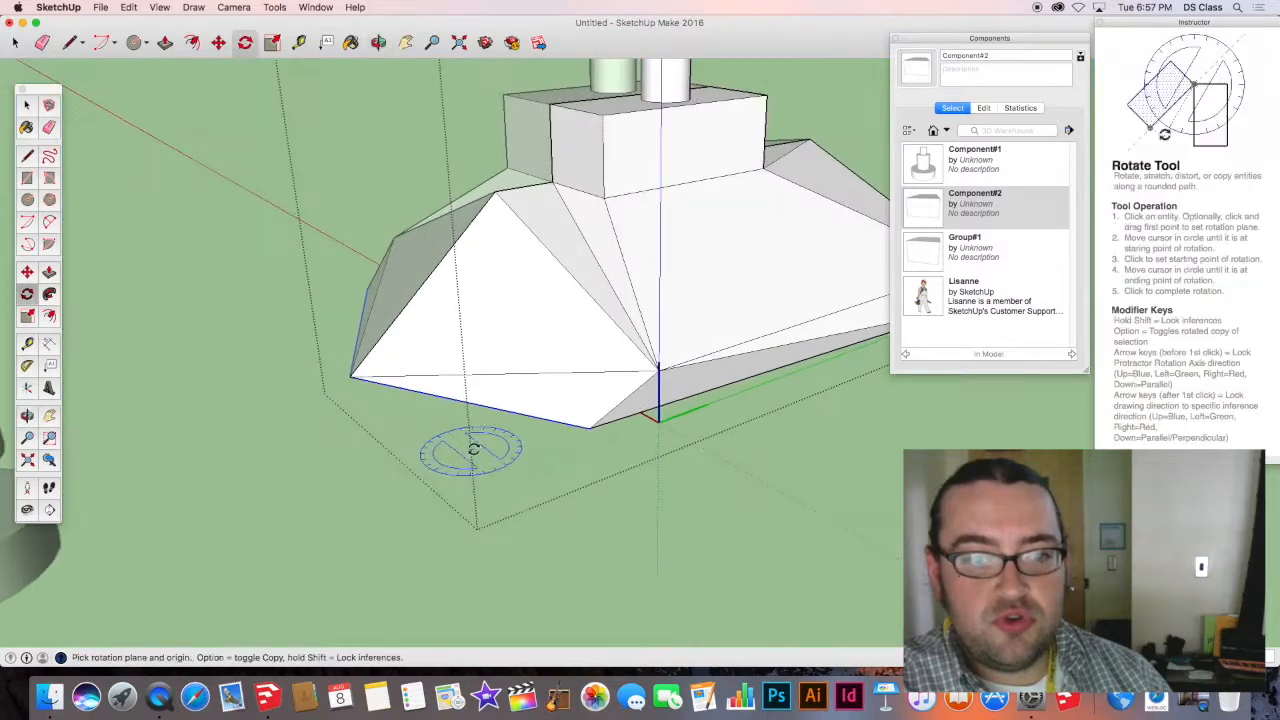
# Rotate the bottom edge at the opposite end of the base about its seam corner, swinging its outer end inward.
pyautogui.scroll(-10, 473, 450)
pyautogui.moveTo(600, 434); pyautogui.dragTo(189, 349, button='middle')
pyautogui.moveTo(689, 417); pyautogui.dragTo(632, 428, button='middle')
pyautogui.keyDown('shift'); pyautogui.moveTo(632, 428); pyautogui.dragTo(691, 508, button='middle'); pyautogui.keyUp('shift')
pyautogui.scroll(8, 623, 463)
pyautogui.press('space')
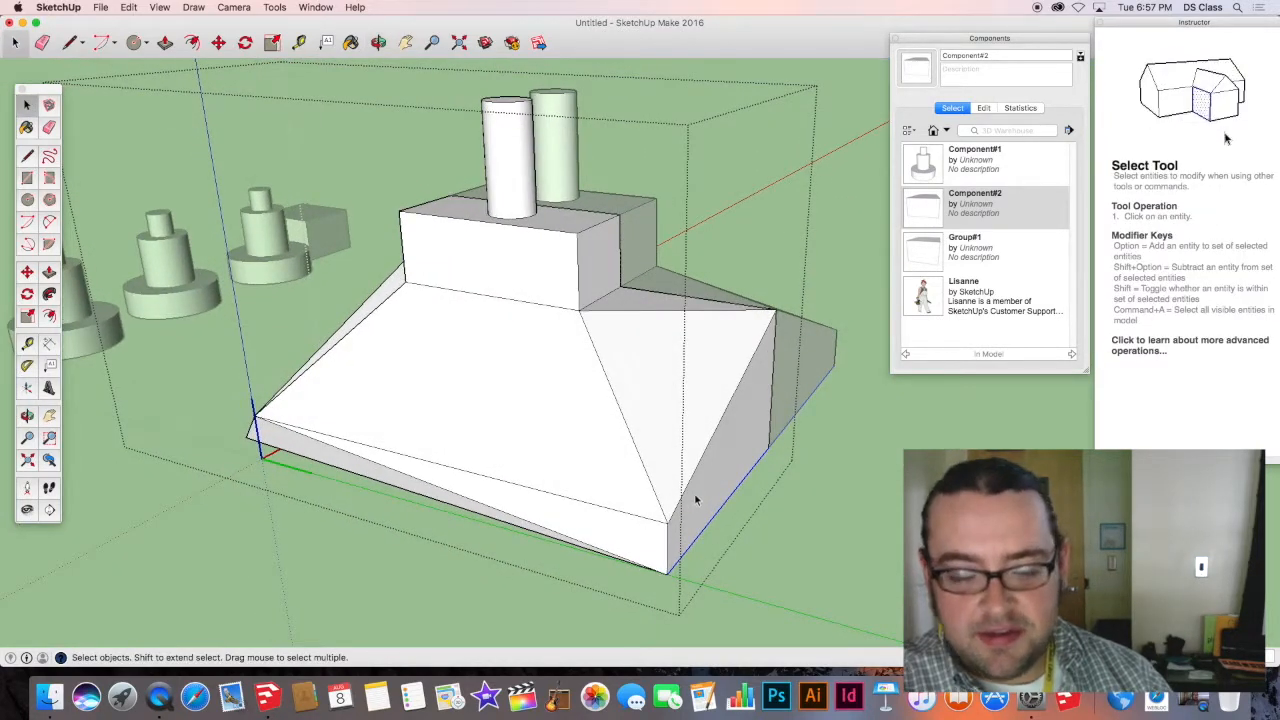
pyautogui.press('q')
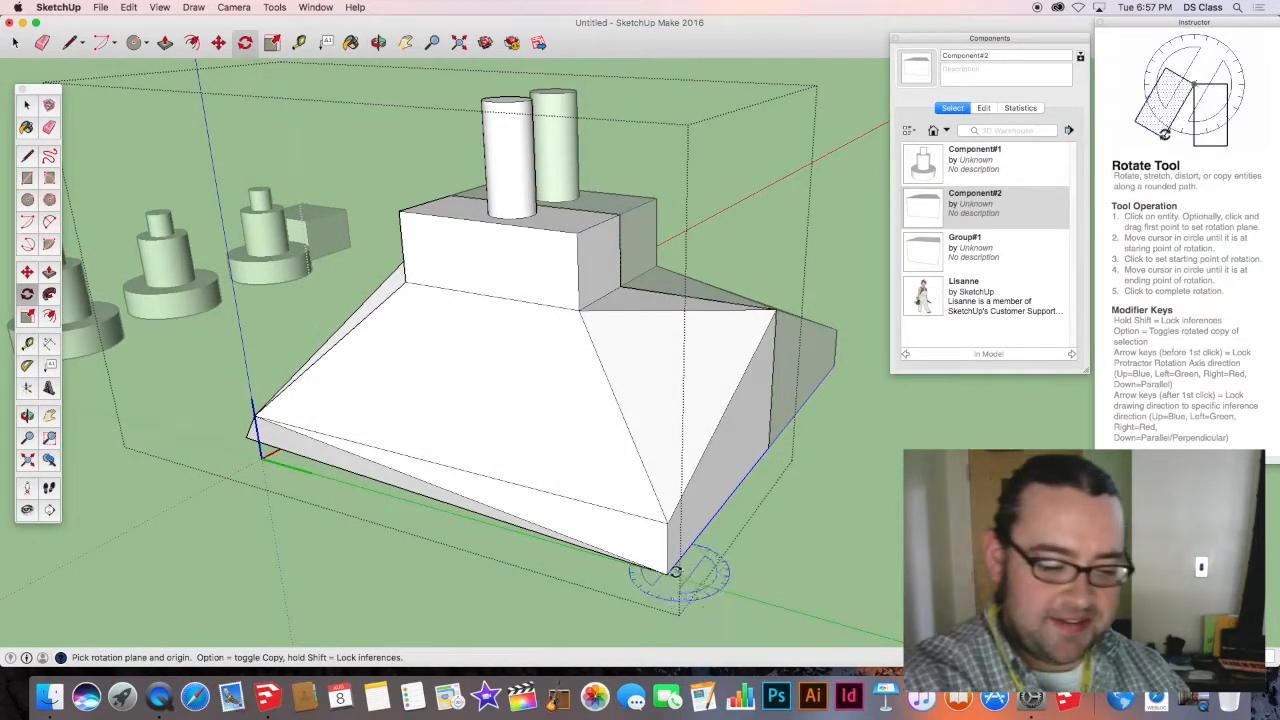
pyautogui.moveTo(667, 575); pyautogui.dragTo(751, 466)
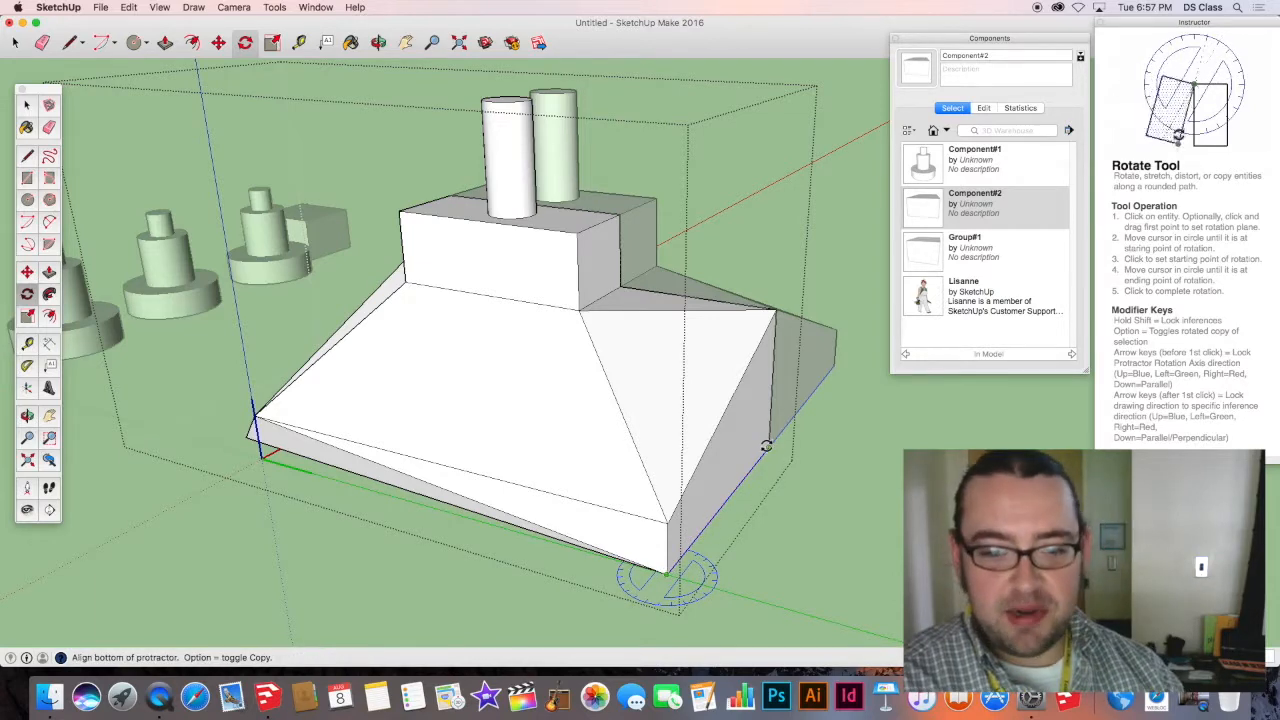
pyautogui.click(766, 446)
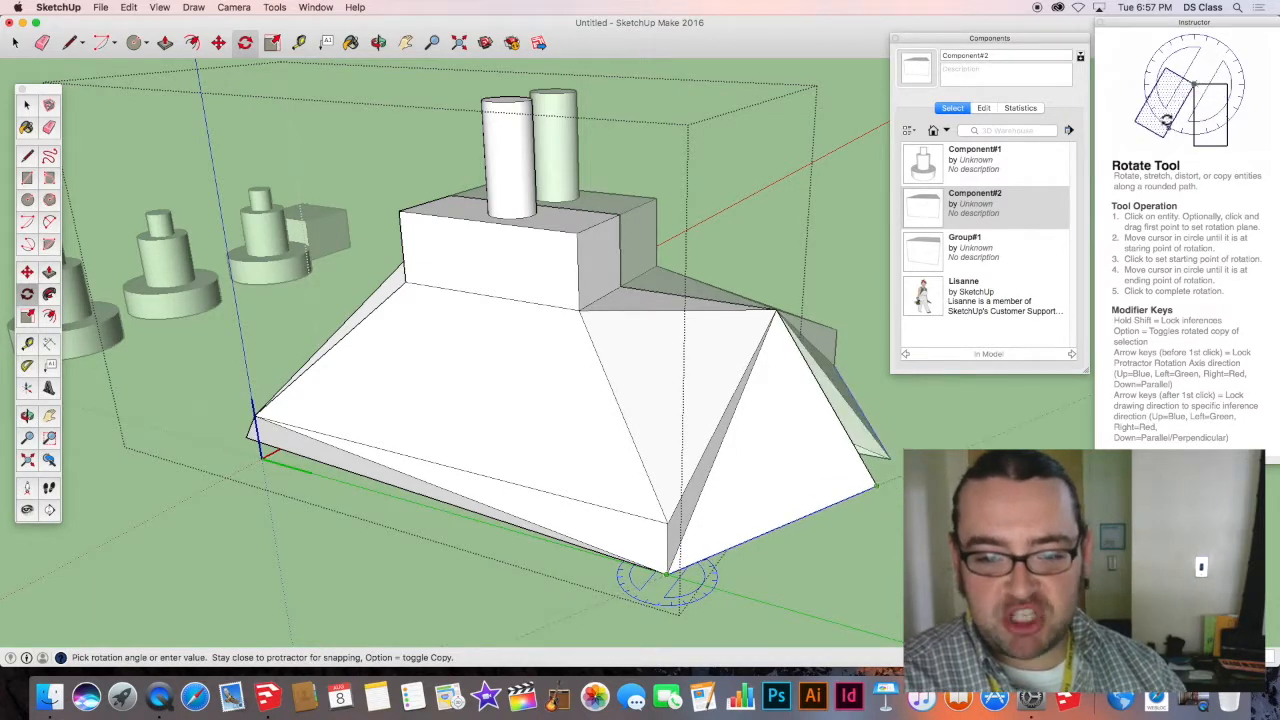
pyautogui.moveTo(700, 450); pyautogui.dragTo(651, 557, button='middle')
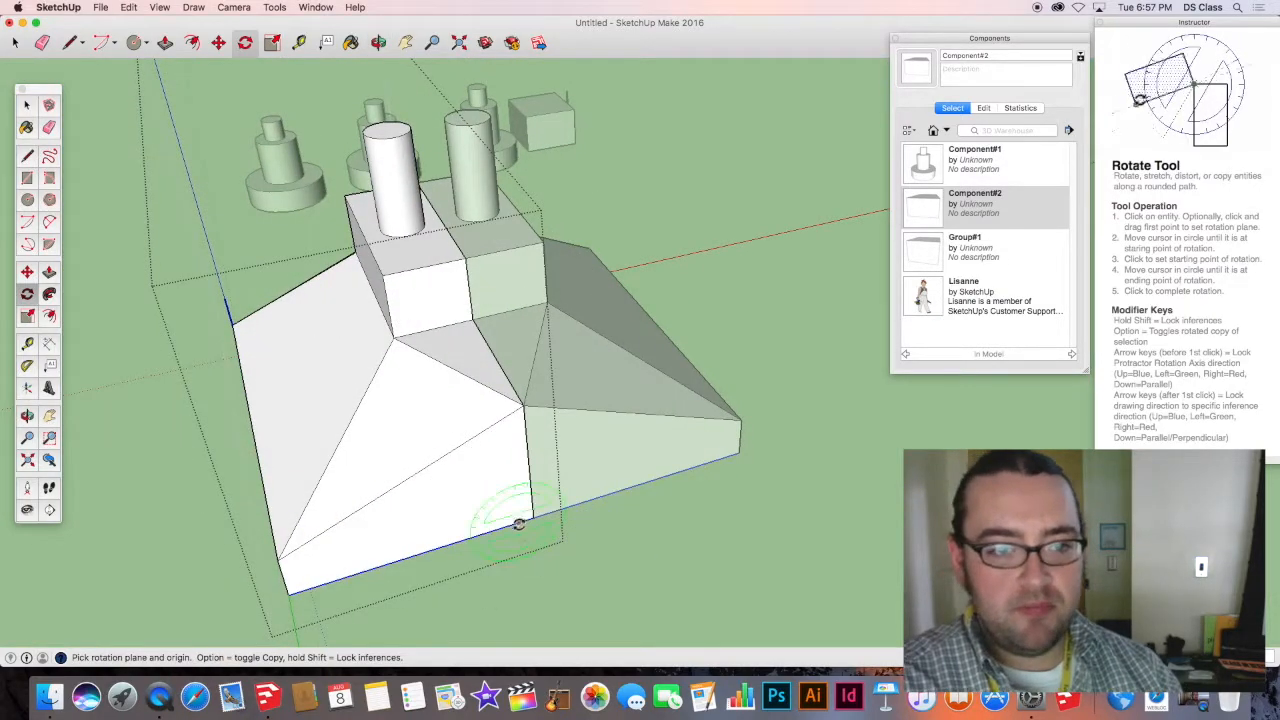
pyautogui.click(536, 521)
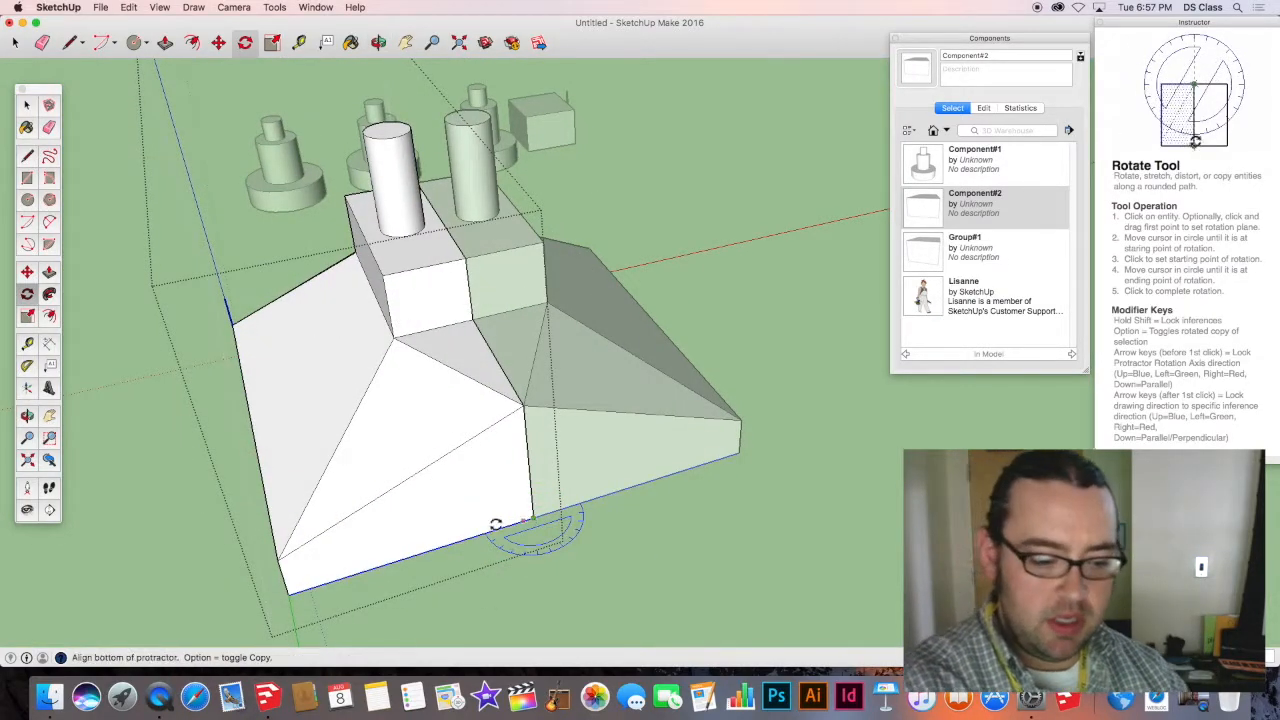
pyautogui.click(291, 588)
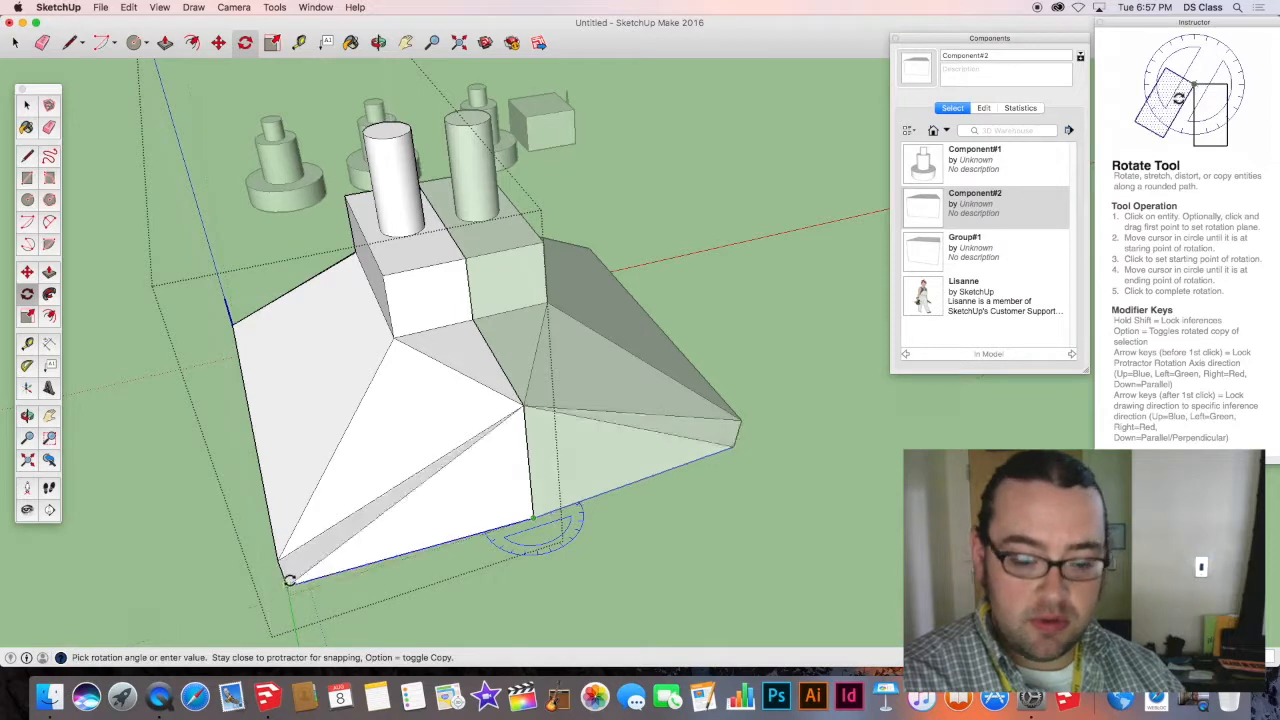
pyautogui.click(280, 525)
# Finish editing the mirrored component and return to the whole model.
pyautogui.moveTo(281, 526); pyautogui.dragTo(589, 363, button='middle')
pyautogui.scroll(-3, 305, 480)
pyautogui.scroll(-3, 305, 481)
pyautogui.press('space')
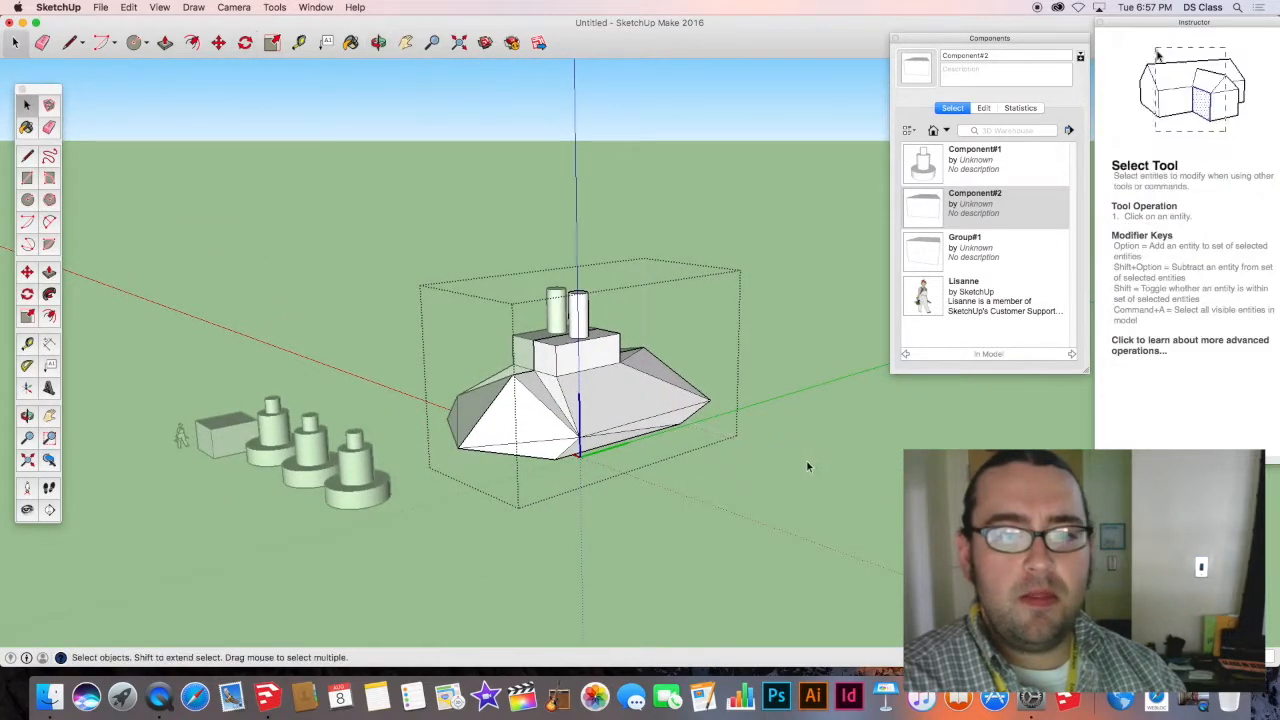
pyautogui.click(782, 447)
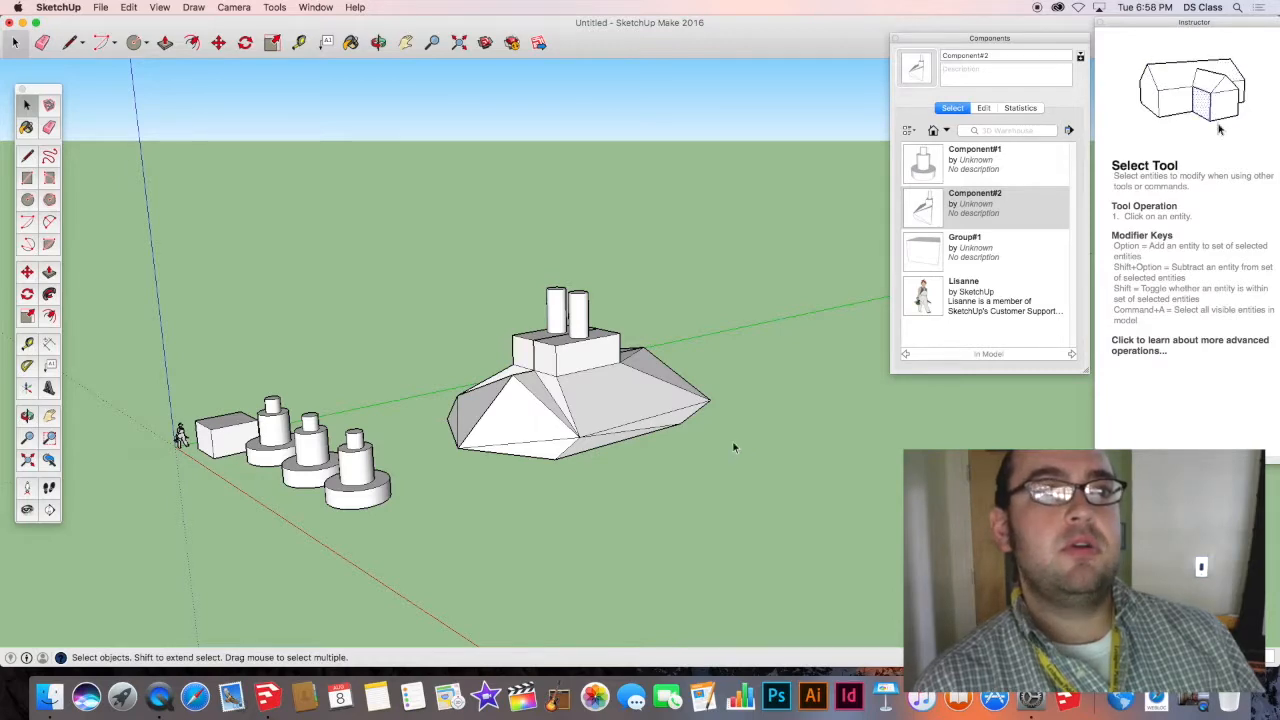
# Examine the finished symmetrical model from several angles and select its two component halves in turn.
pyautogui.moveTo(562, 440); pyautogui.dragTo(704, 384, button='middle')
pyautogui.scroll(-3, 622, 420)
pyautogui.moveTo(620, 420); pyautogui.dragTo(325, 405, button='middle')
pyautogui.scroll(4, 634, 457)
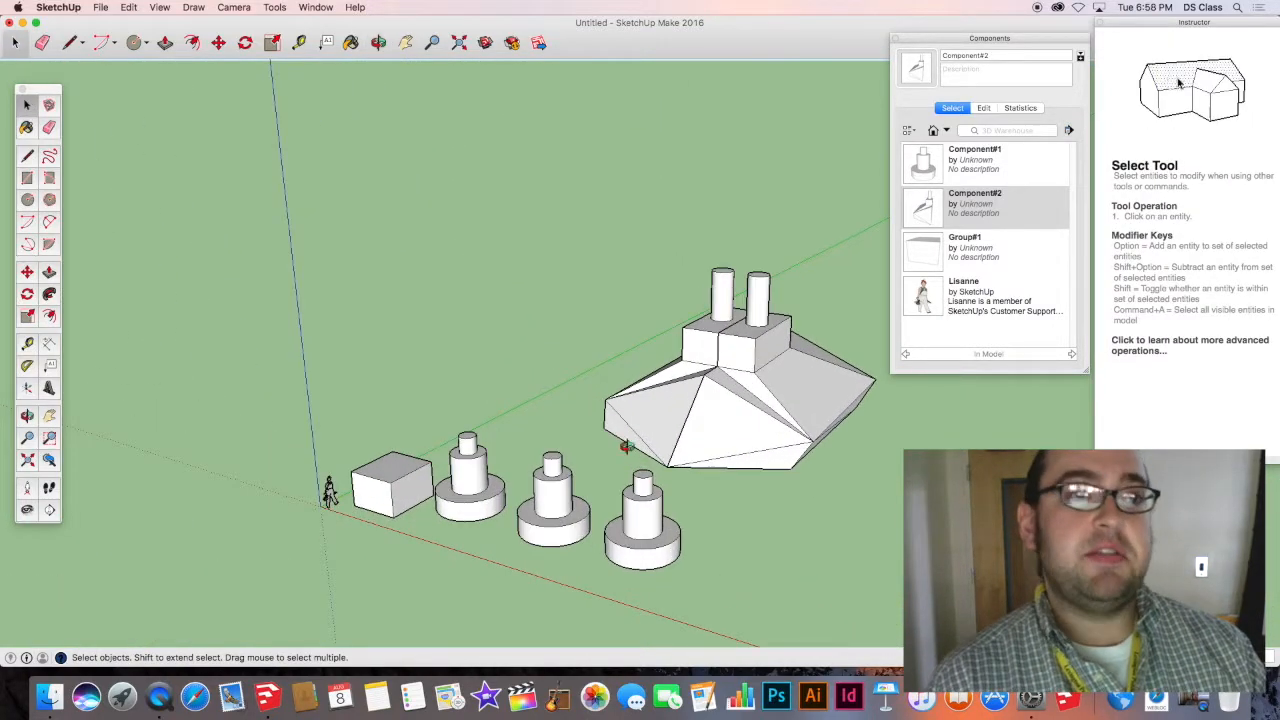
pyautogui.keyDown('shift'); pyautogui.moveTo(626, 446); pyautogui.dragTo(501, 440, button='middle'); pyautogui.keyUp('shift')
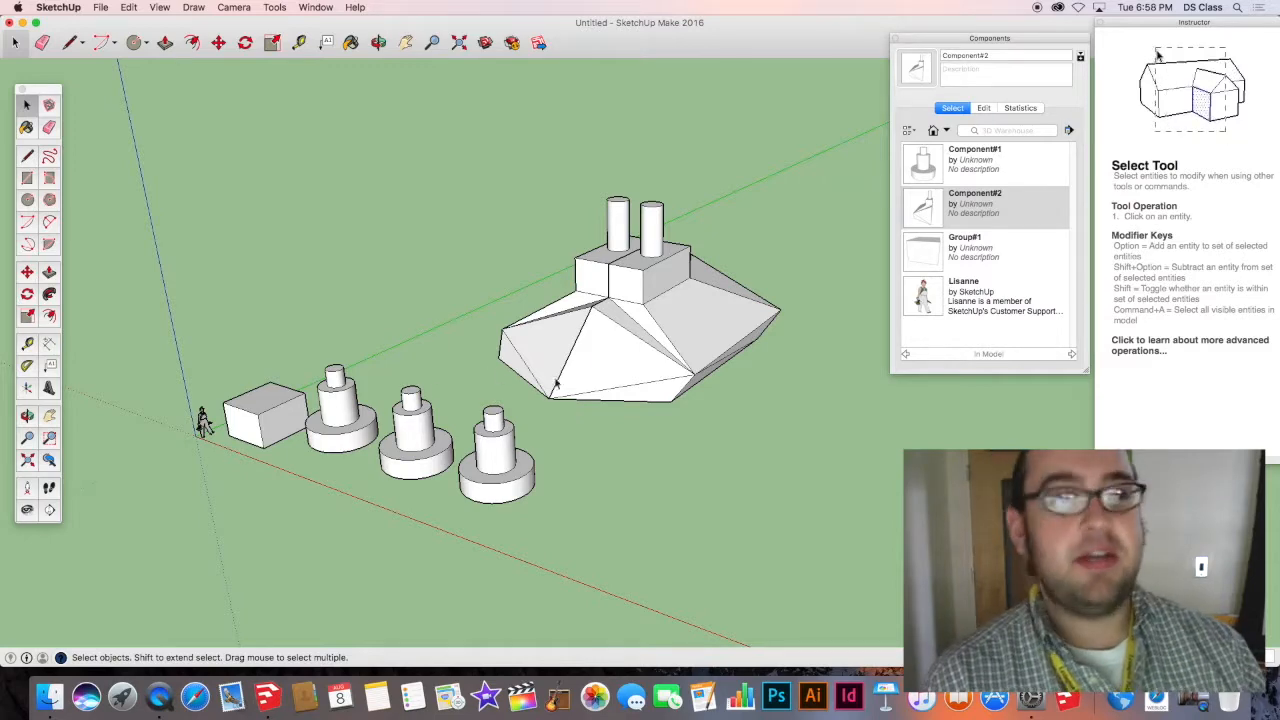
pyautogui.moveTo(555, 382); pyautogui.dragTo(462, 395, button='middle')
pyautogui.click(655, 317)
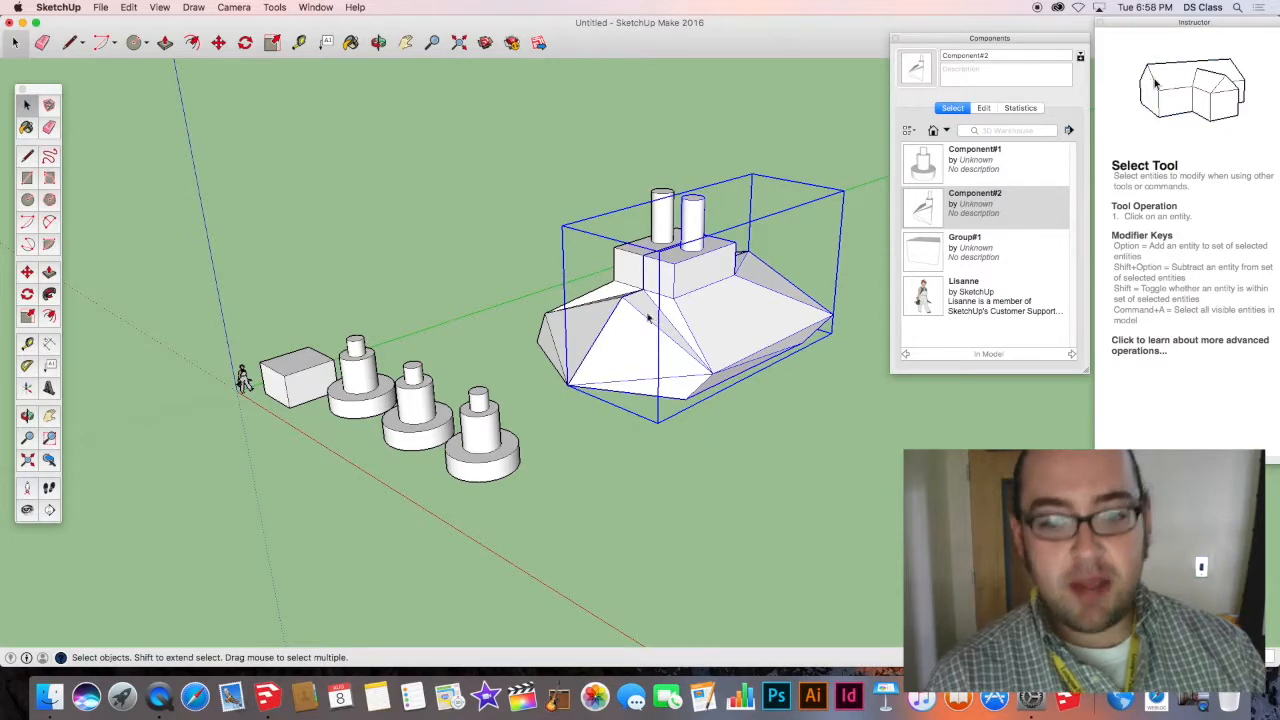
pyautogui.click(573, 317)
pyautogui.click(685, 345)
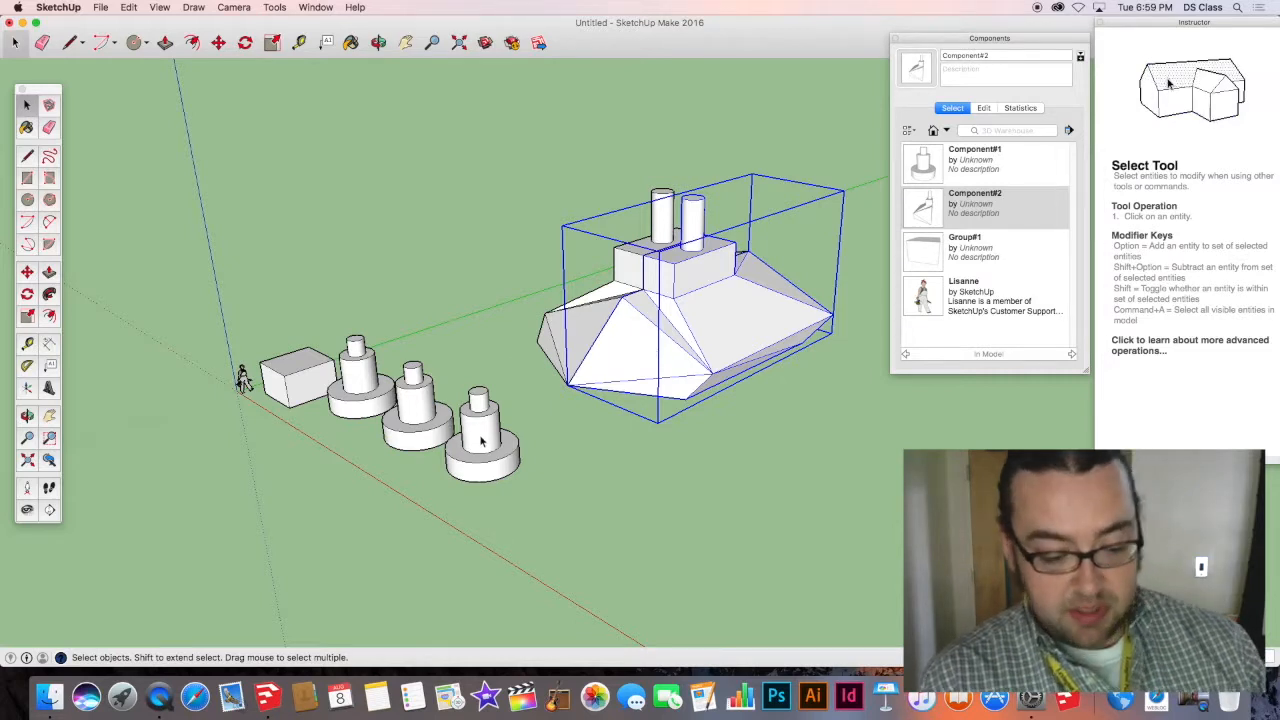
# Move the stacked-cylinder component at the end of the row nearest the mirrored model far away from the others.
pyautogui.click(484, 440)
pyautogui.scroll(-3, 505, 545)
pyautogui.press('m')
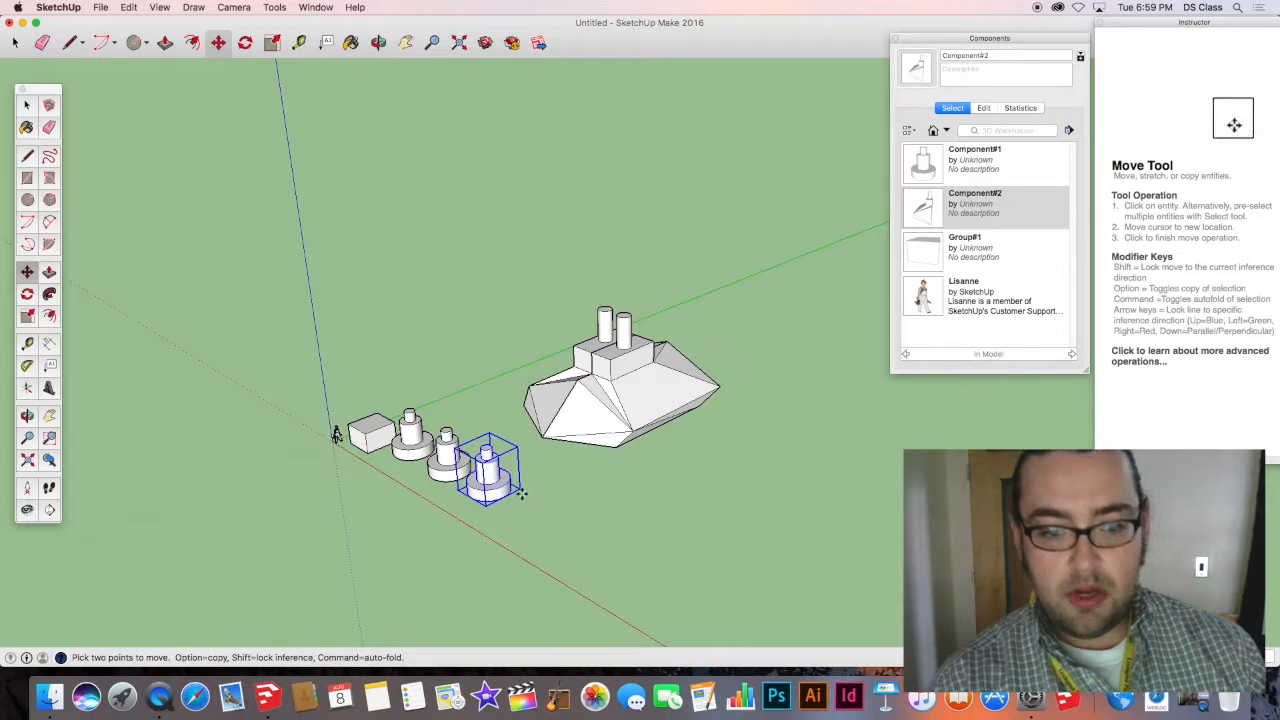
pyautogui.click(493, 488)
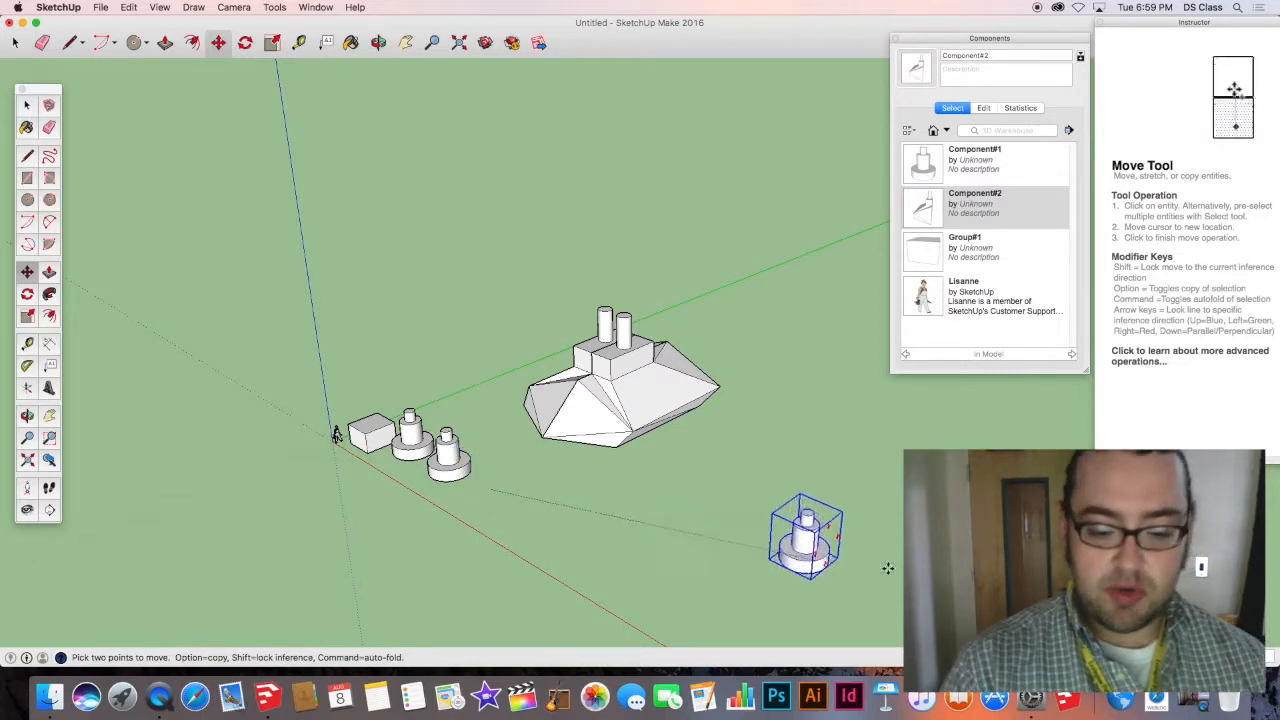
pyautogui.press('space')
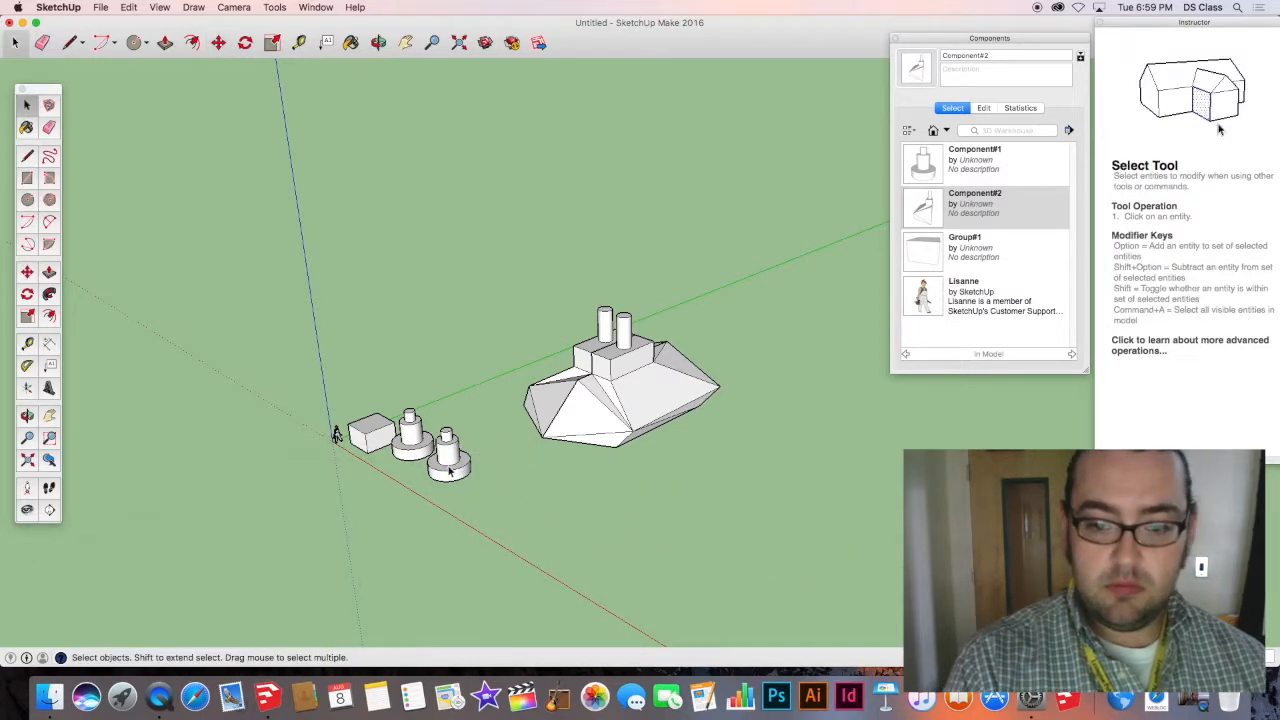
# Move the outer stacked-cylinder component of the remaining pair across the ground, beside the copy already placed far away.
pyautogui.click(450, 468)
pyautogui.press('m')
pyautogui.click(450, 465)
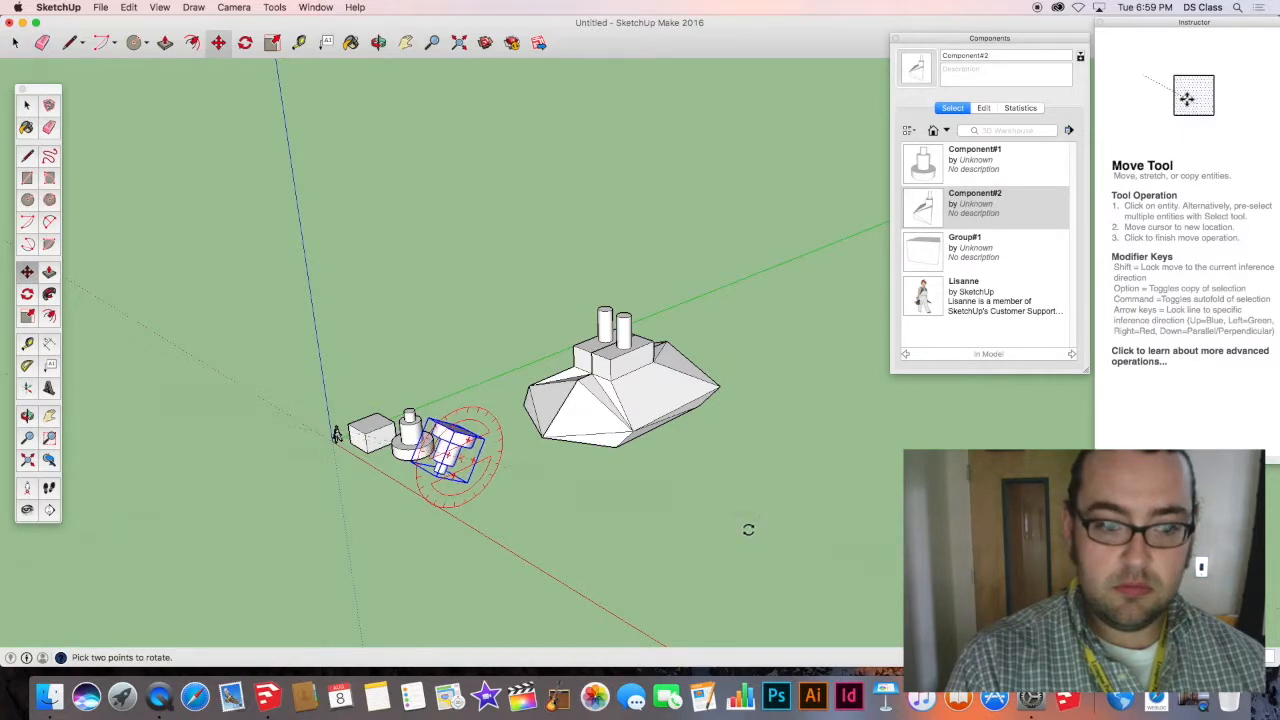
pyautogui.press('Escape')
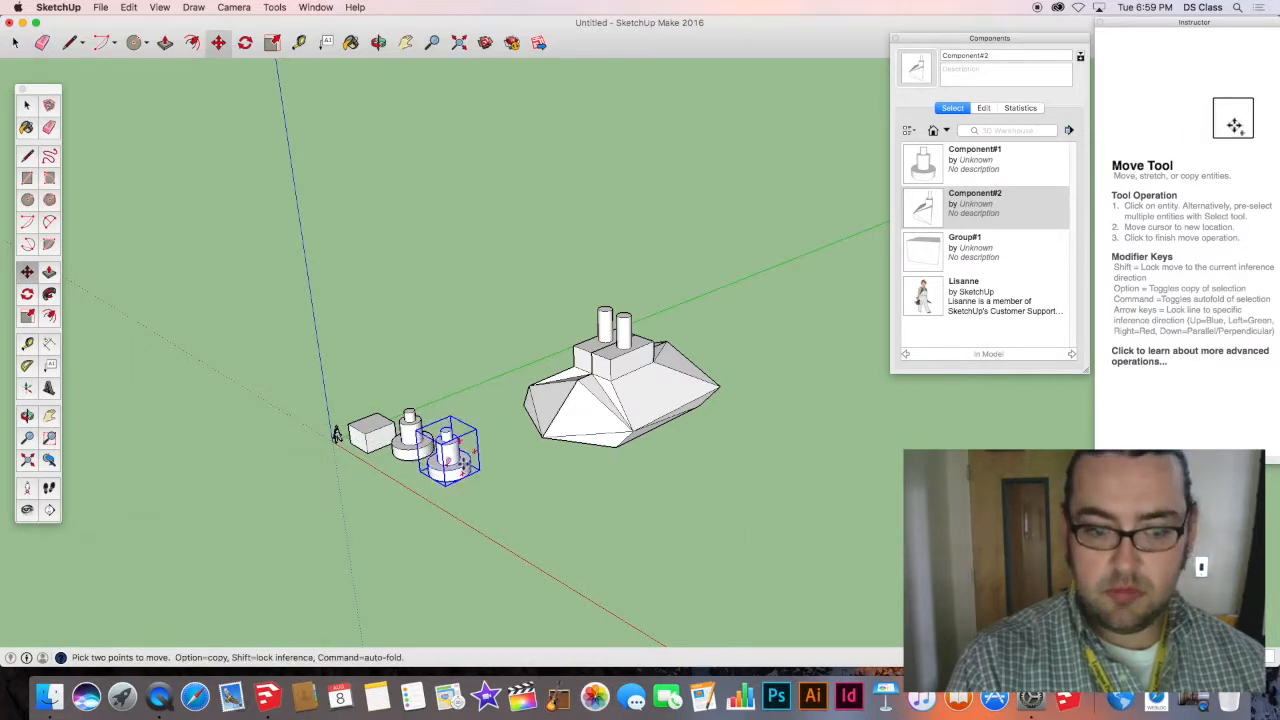
pyautogui.click(450, 455)
pyautogui.click(882, 508)
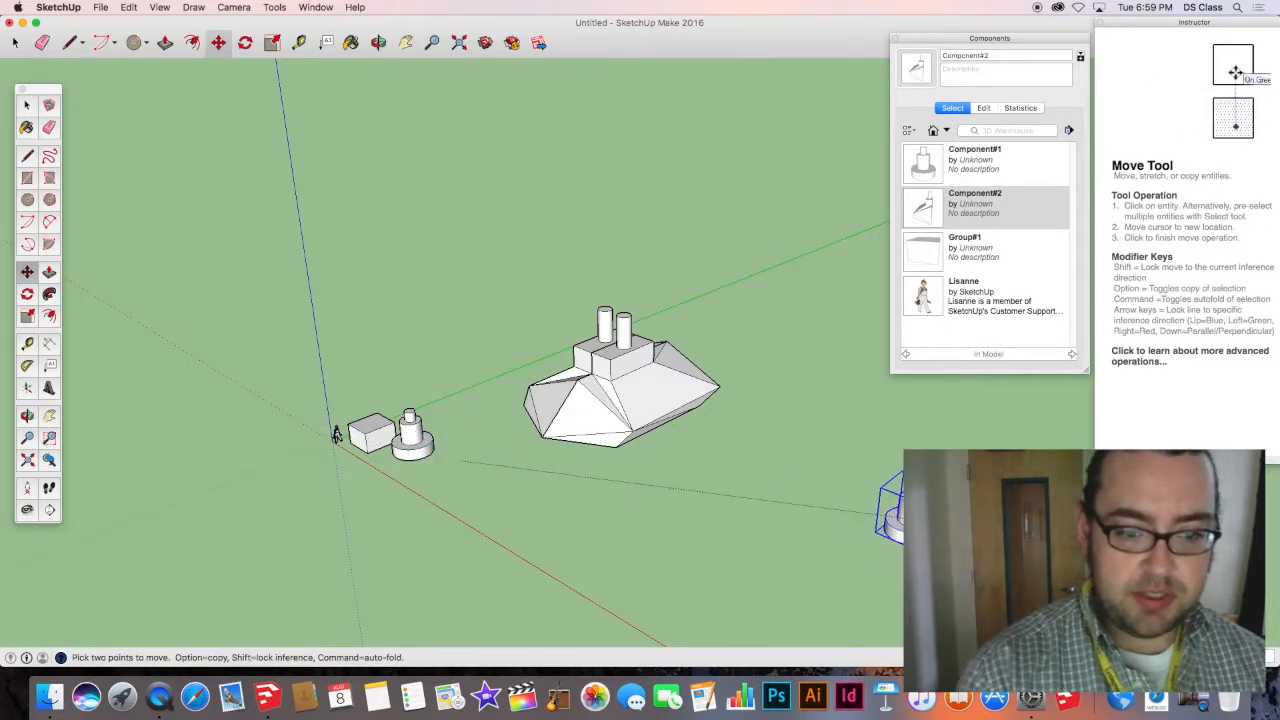
# Move the last stacked-cylinder component from beside the box to the end of the relocated row.
pyautogui.press('space')
pyautogui.click(408, 432)
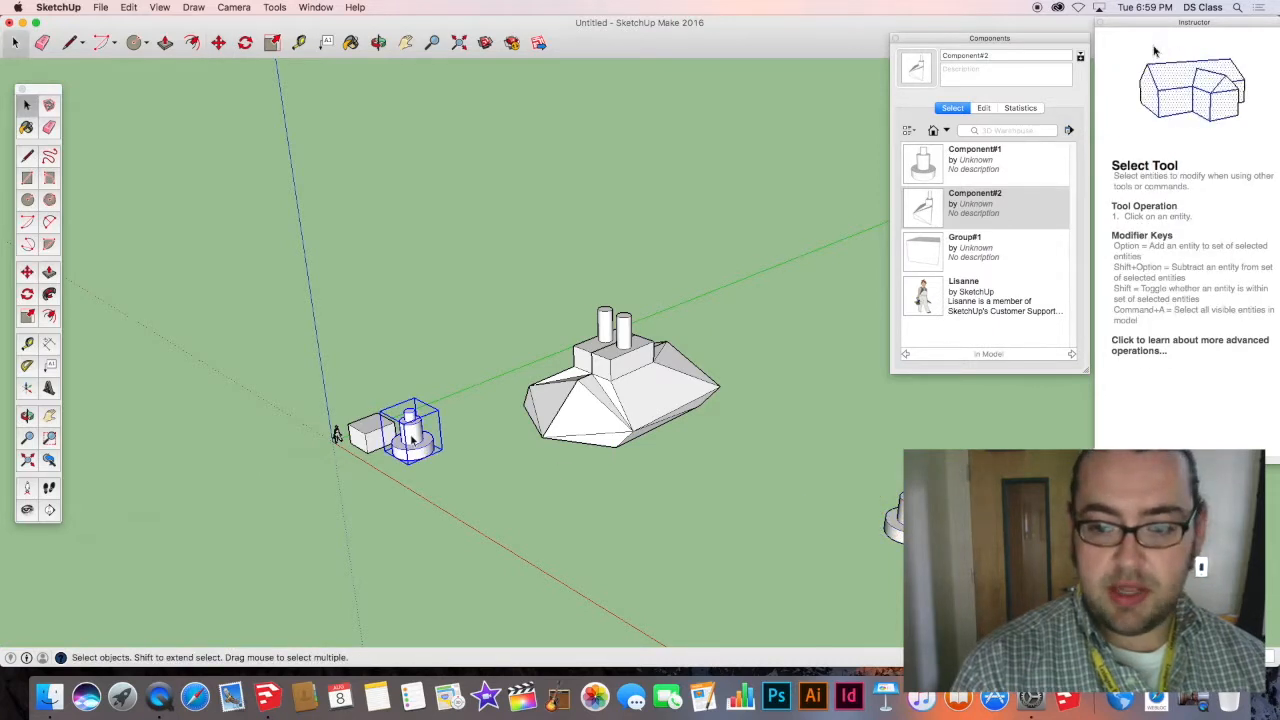
pyautogui.press('m')
pyautogui.click(410, 433)
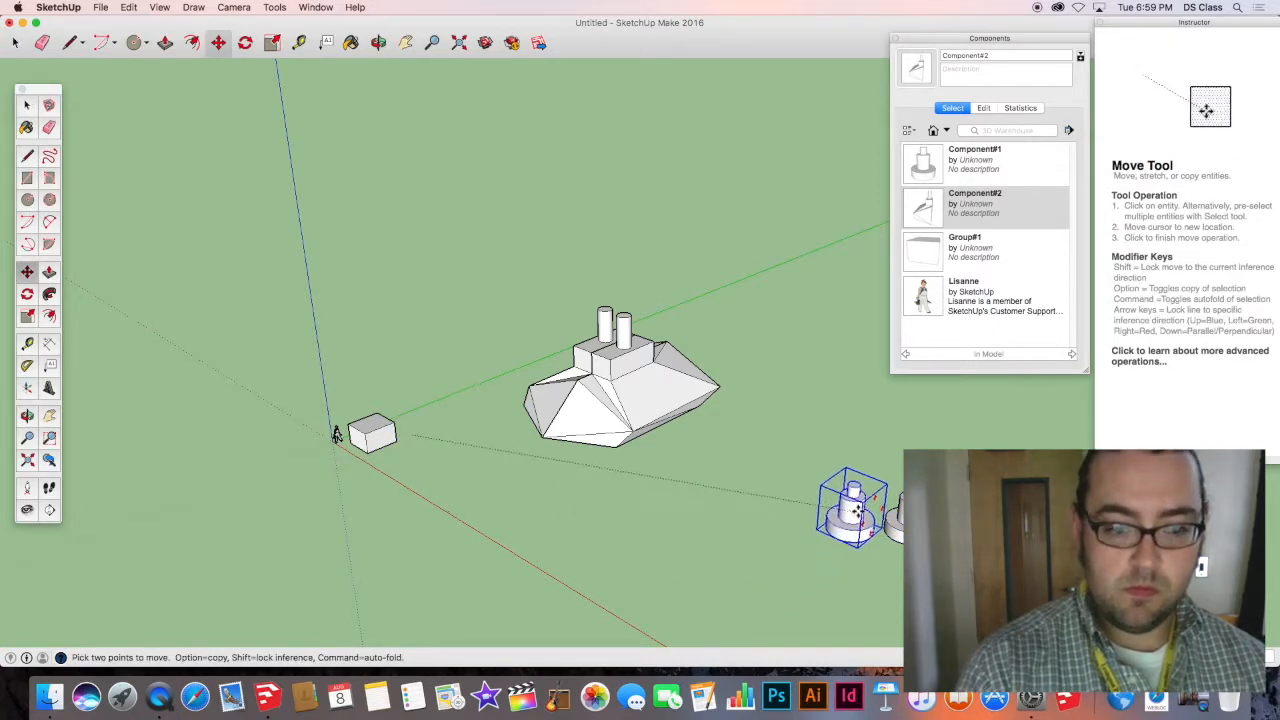
pyautogui.click(847, 501)
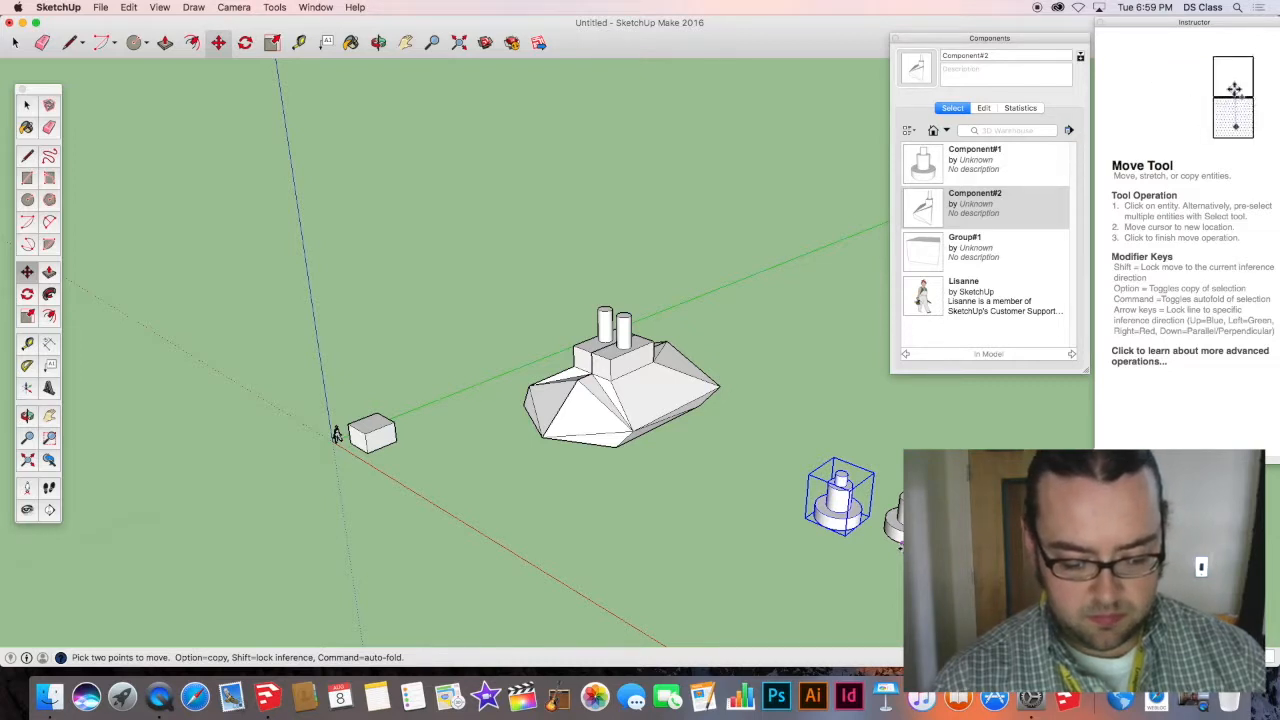
pyautogui.press('space')
# Select all three stacked-cylinder components in the row and combine them into one group.
pyautogui.press('o')
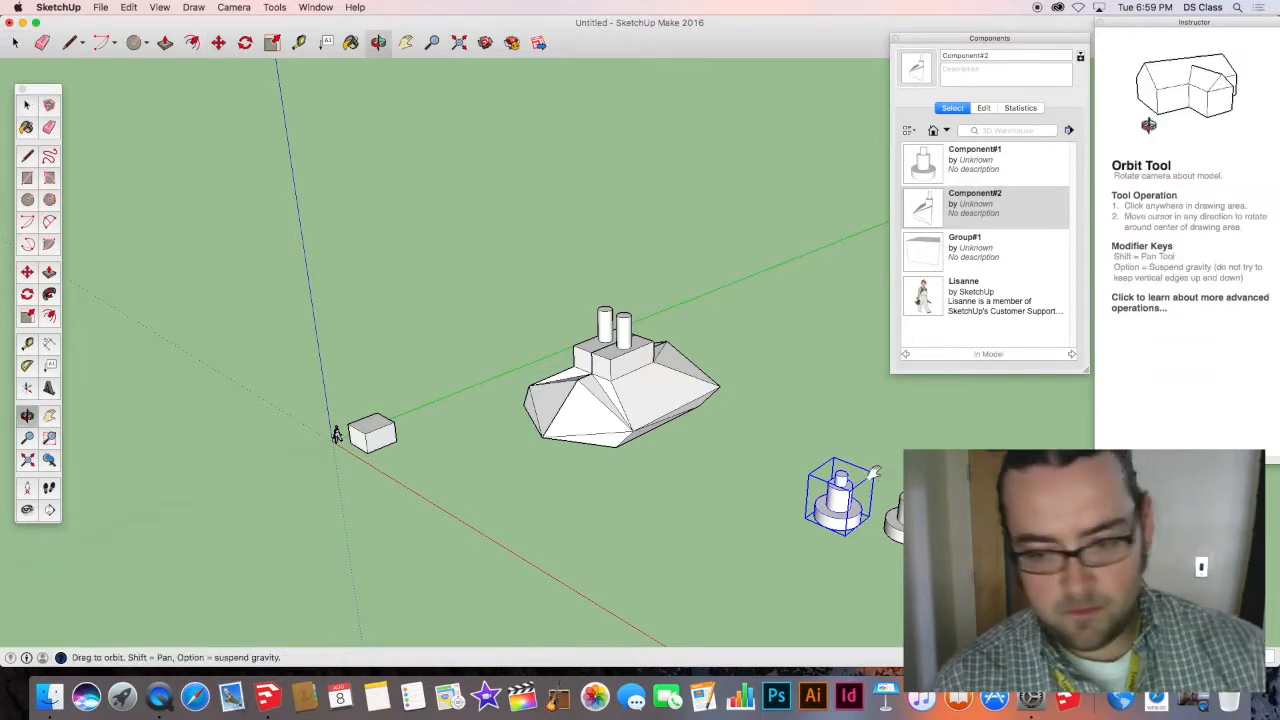
pyautogui.moveTo(872, 475); pyautogui.dragTo(722, 424)
pyautogui.scroll(4, 740, 486)
pyautogui.keyDown('shift'); pyautogui.moveTo(742, 486); pyautogui.dragTo(597, 437, button='middle'); pyautogui.keyUp('shift')
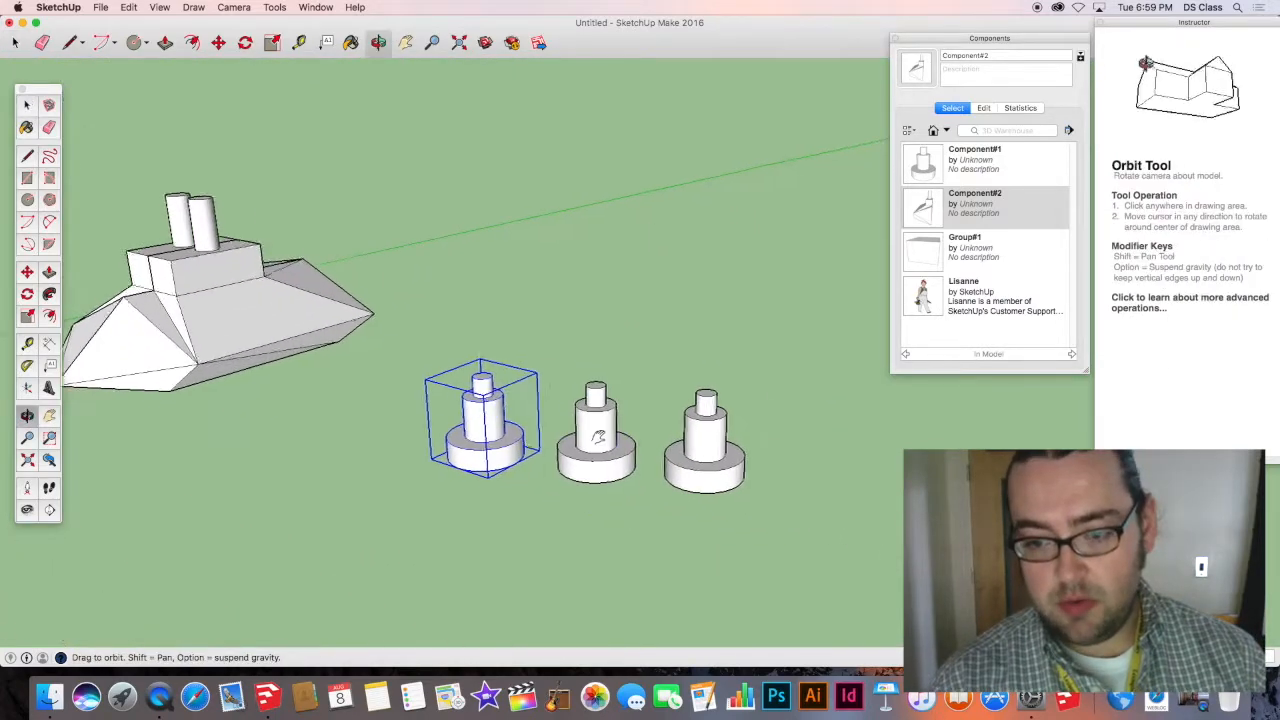
pyautogui.scroll(1, 597, 437)
pyautogui.moveTo(450, 329); pyautogui.dragTo(512, 366)
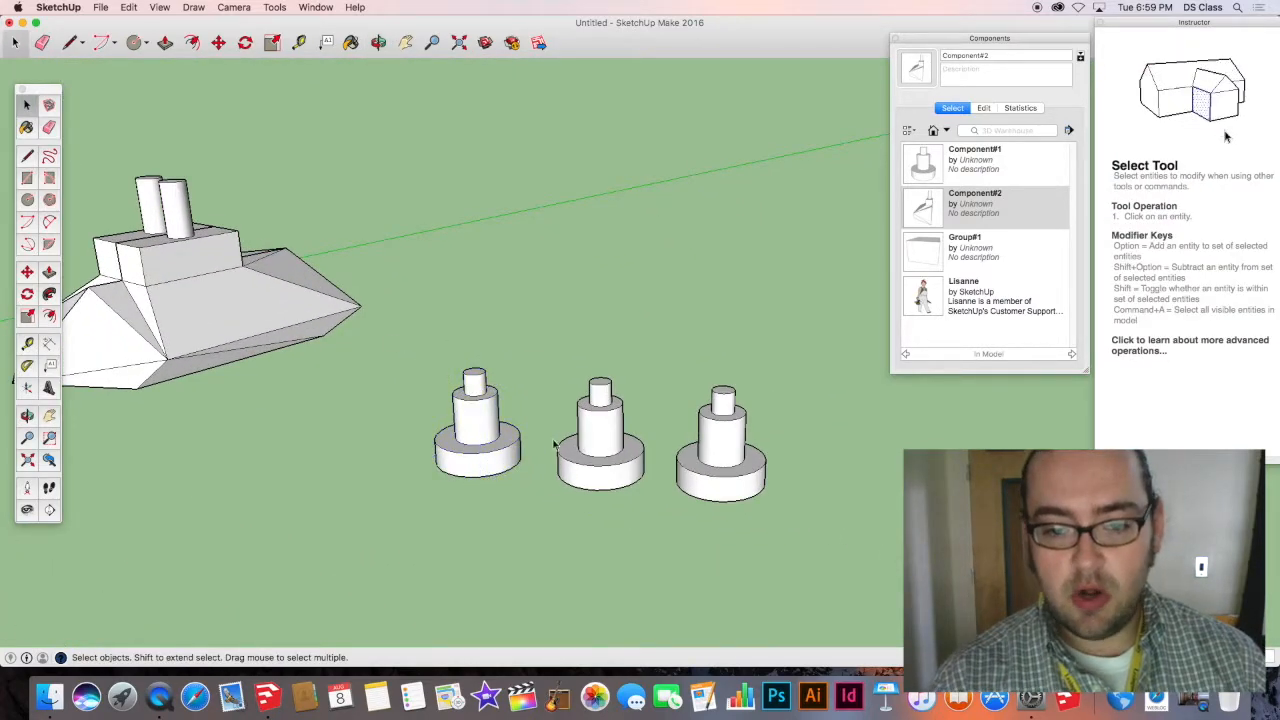
pyautogui.moveTo(421, 314); pyautogui.dragTo(794, 587)
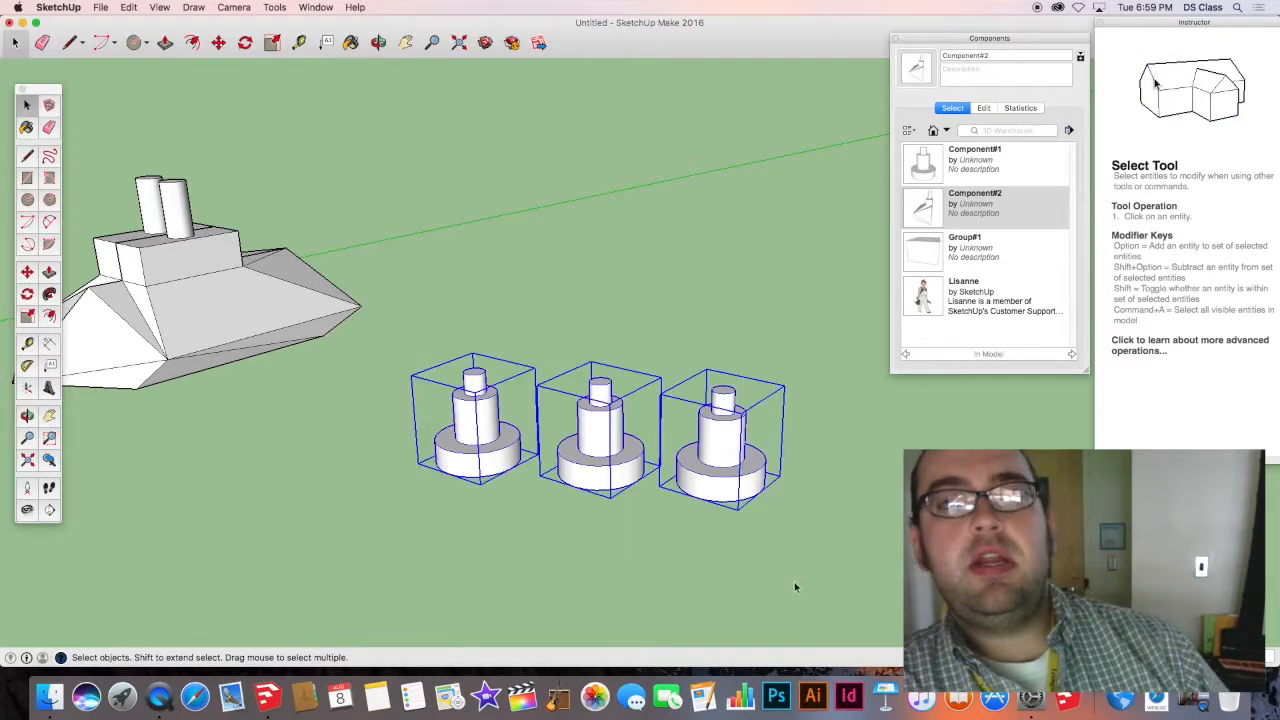
pyautogui.rightClick(596, 442)
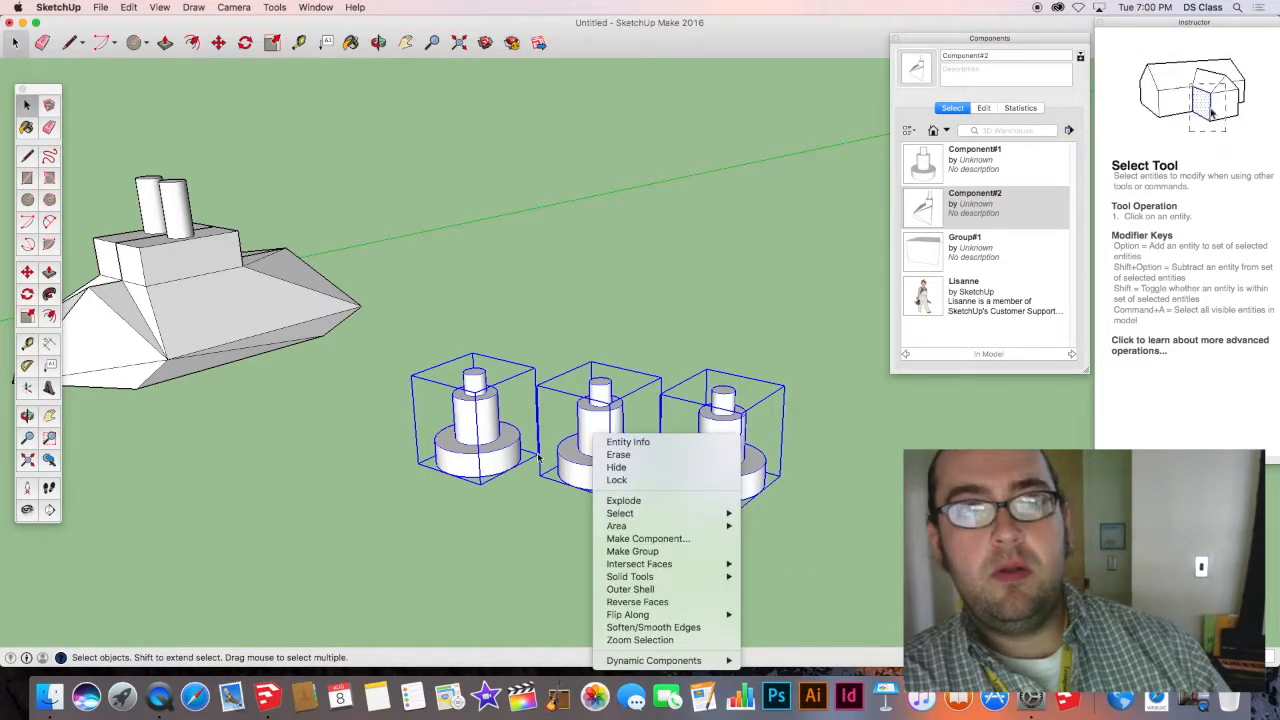
pyautogui.click(631, 551)
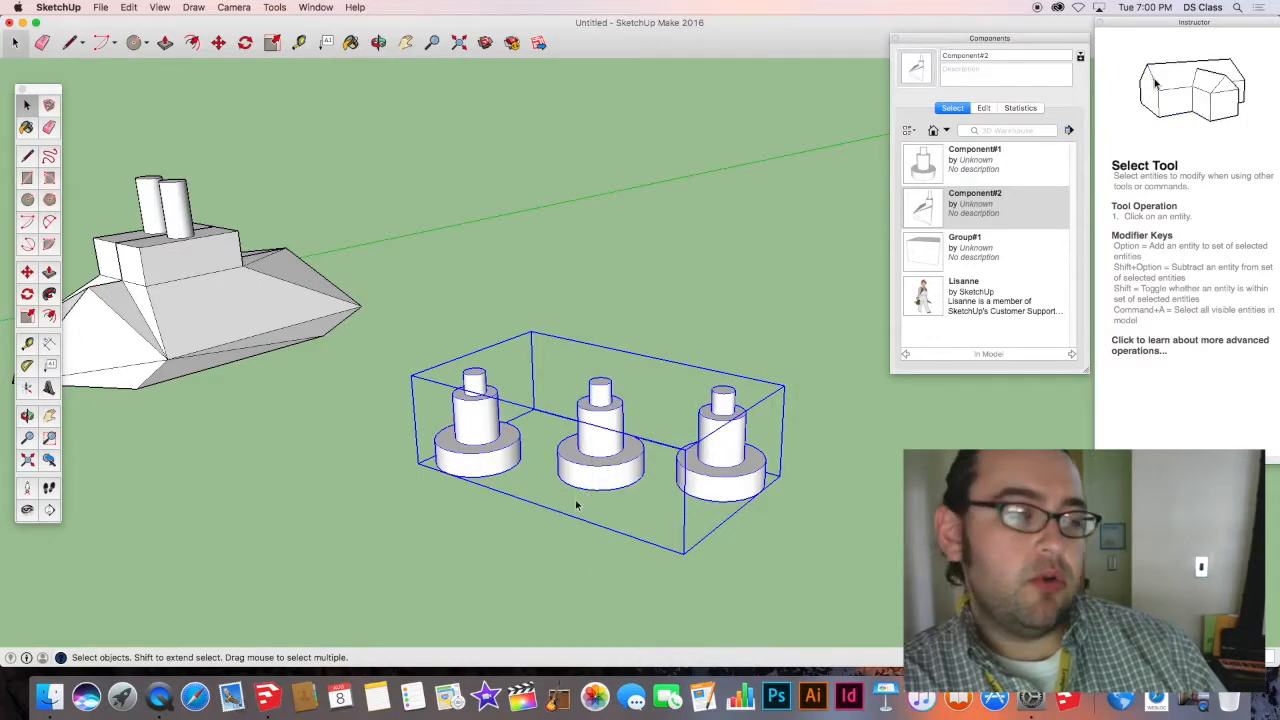
# Move the group of three stacked-cylinder components closer to the mirrored model and deselect it.
pyautogui.moveTo(576, 505); pyautogui.dragTo(620, 499, button='middle')
pyautogui.scroll(-3, 540, 540)
pyautogui.press('m')
pyautogui.click(620, 498)
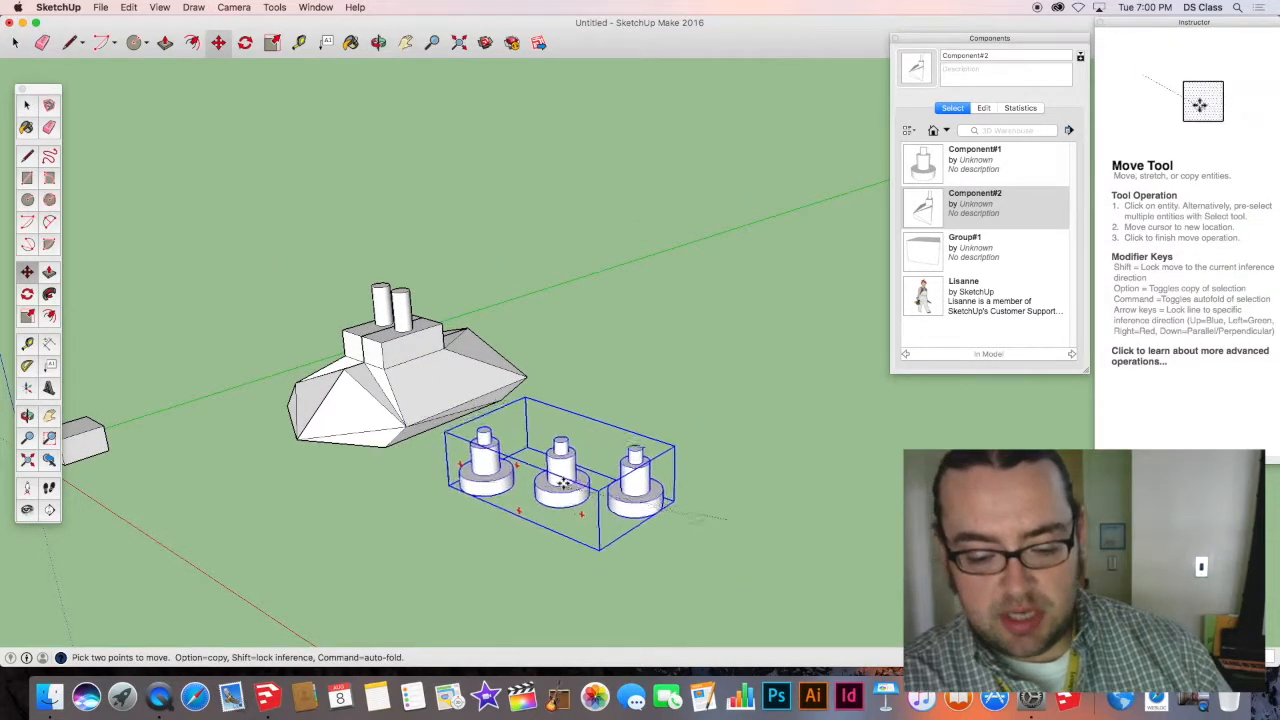
pyautogui.click(532, 464)
pyautogui.press('space')
pyautogui.click(578, 521)
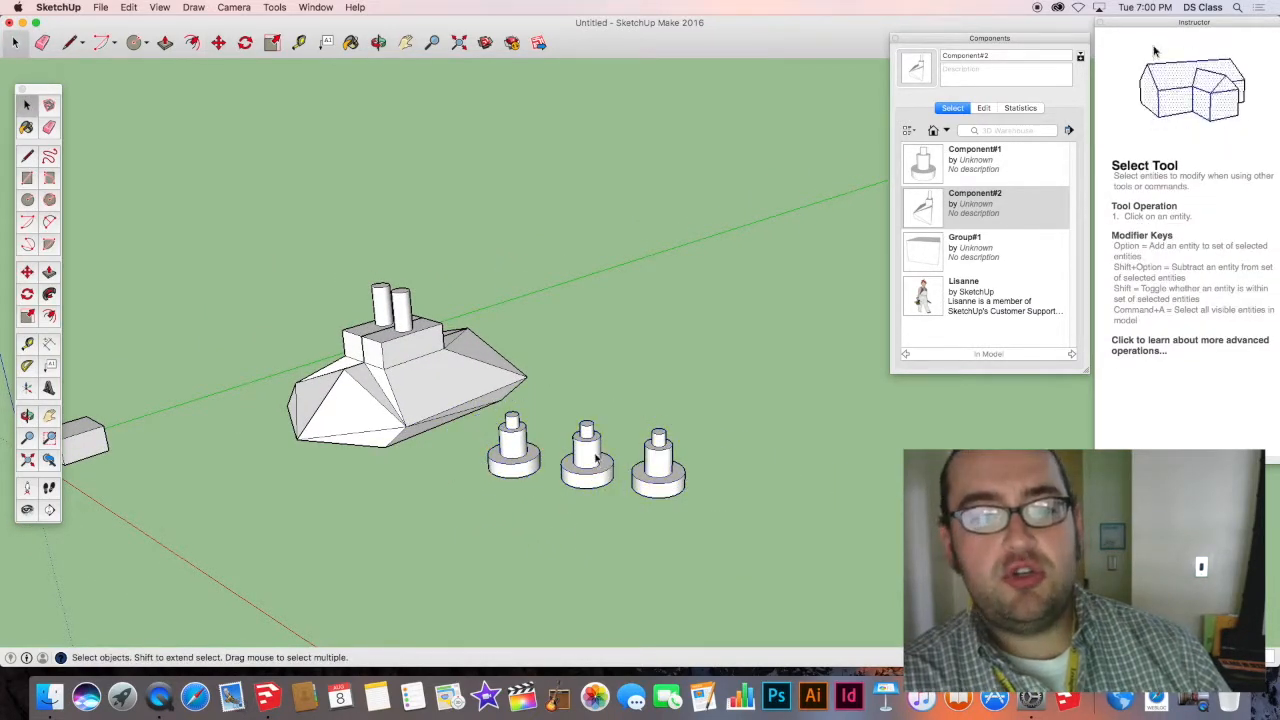
# Open the three-component group to select its component nearest the mirrored model, then close it and check the whole group's selection.
pyautogui.click(512, 465)
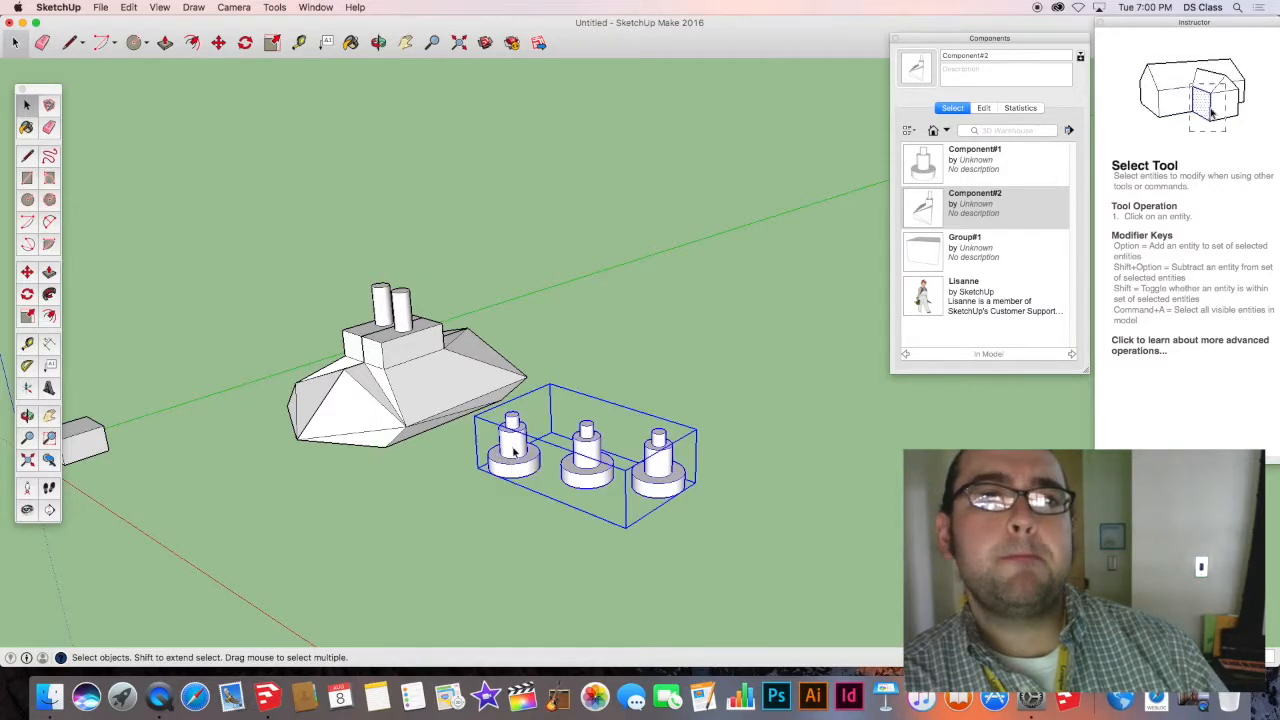
pyautogui.doubleClick(513, 443)
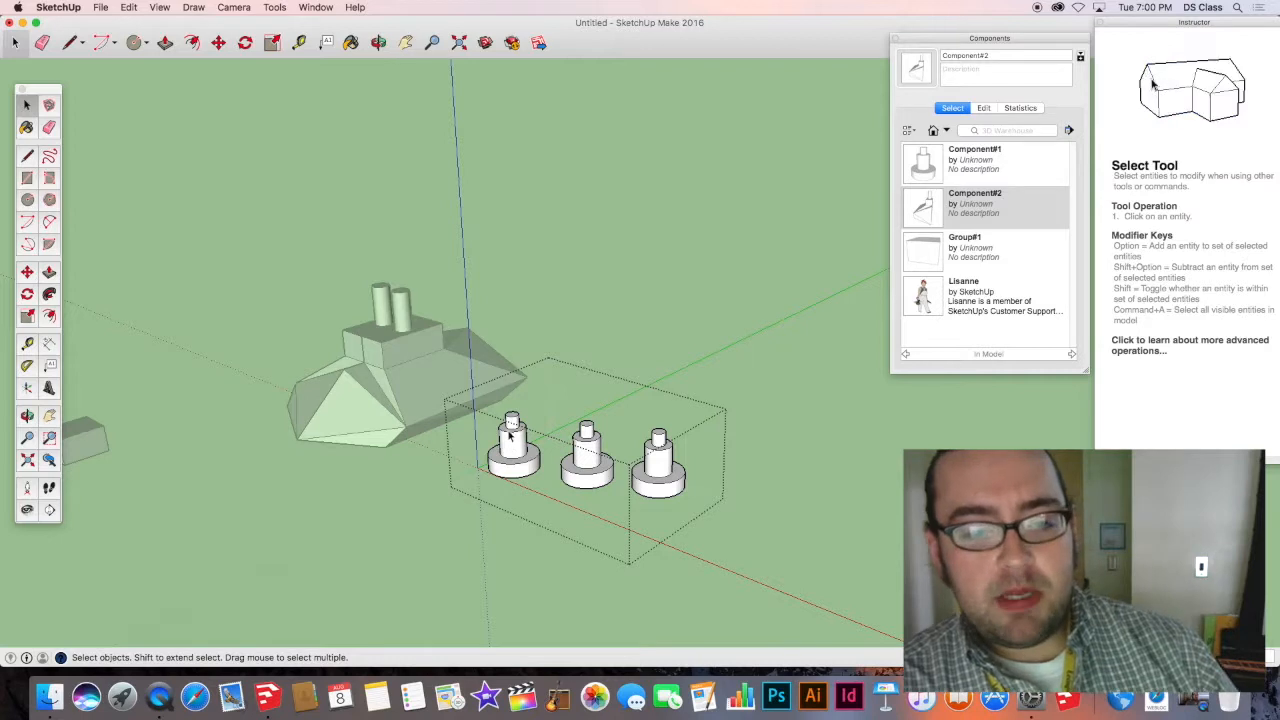
pyautogui.click(512, 440)
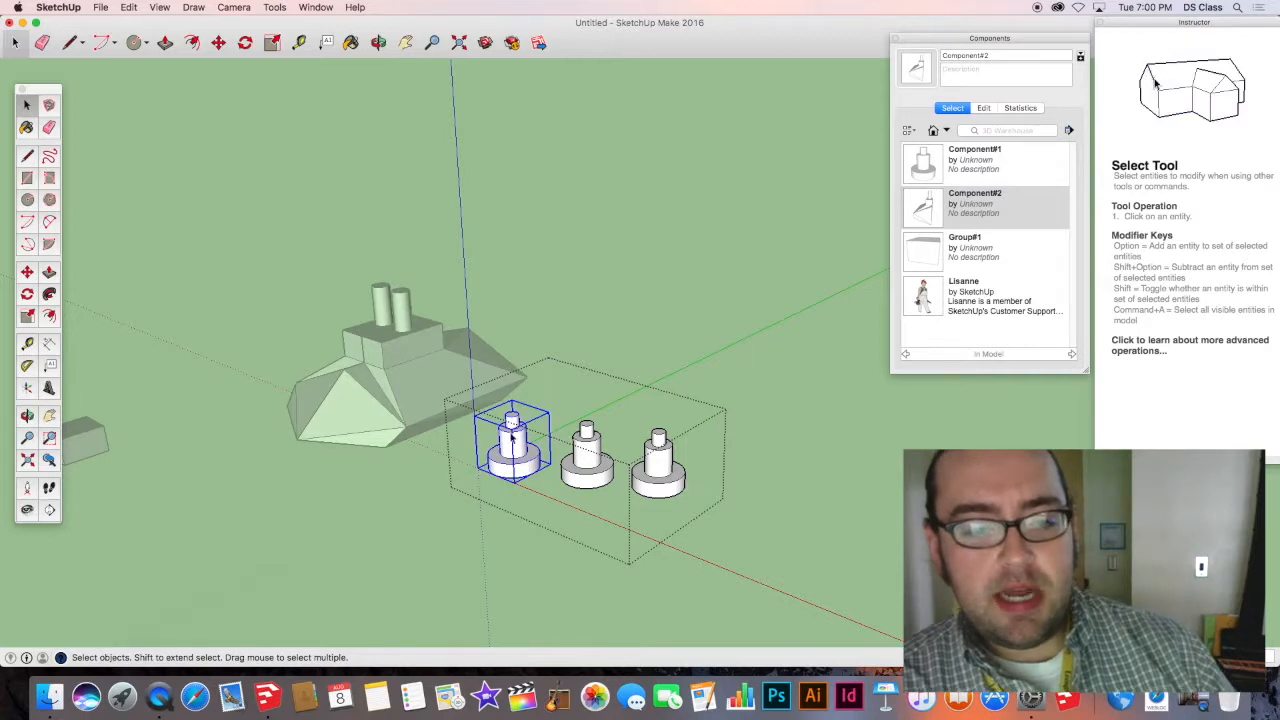
pyautogui.click(429, 522)
pyautogui.moveTo(490, 425); pyautogui.dragTo(741, 488)
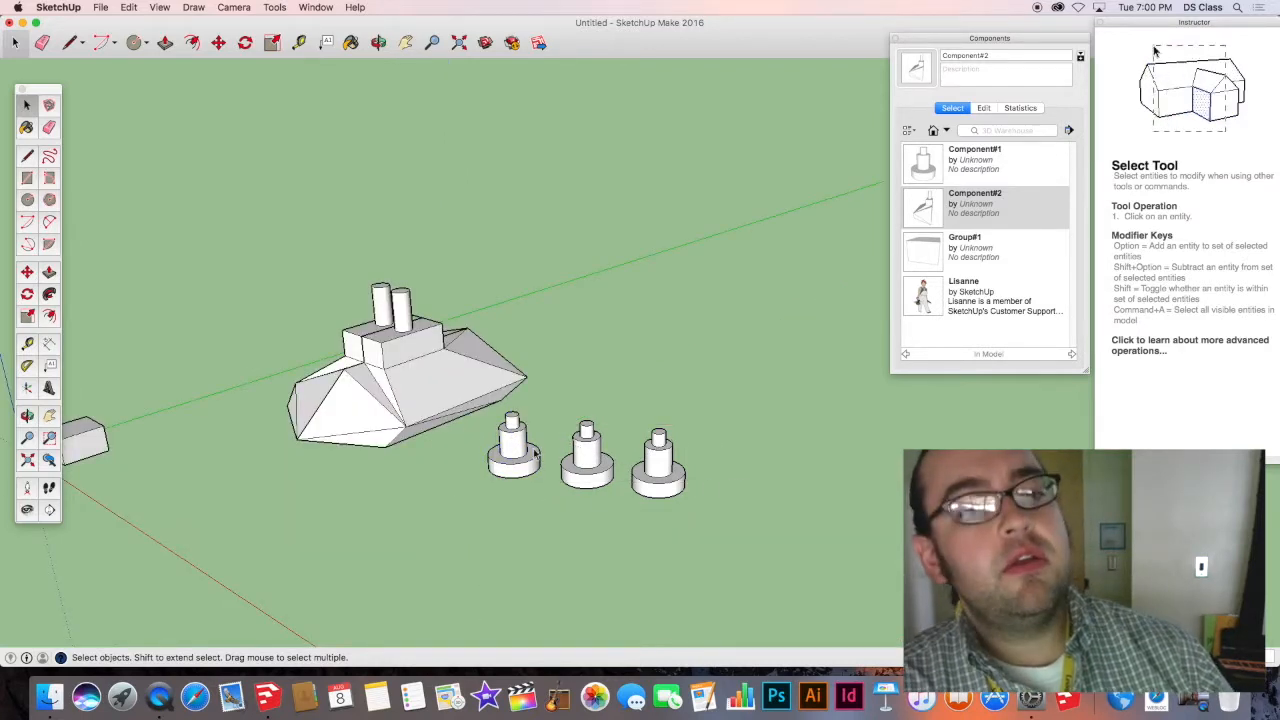
pyautogui.moveTo(457, 417); pyautogui.dragTo(484, 418)
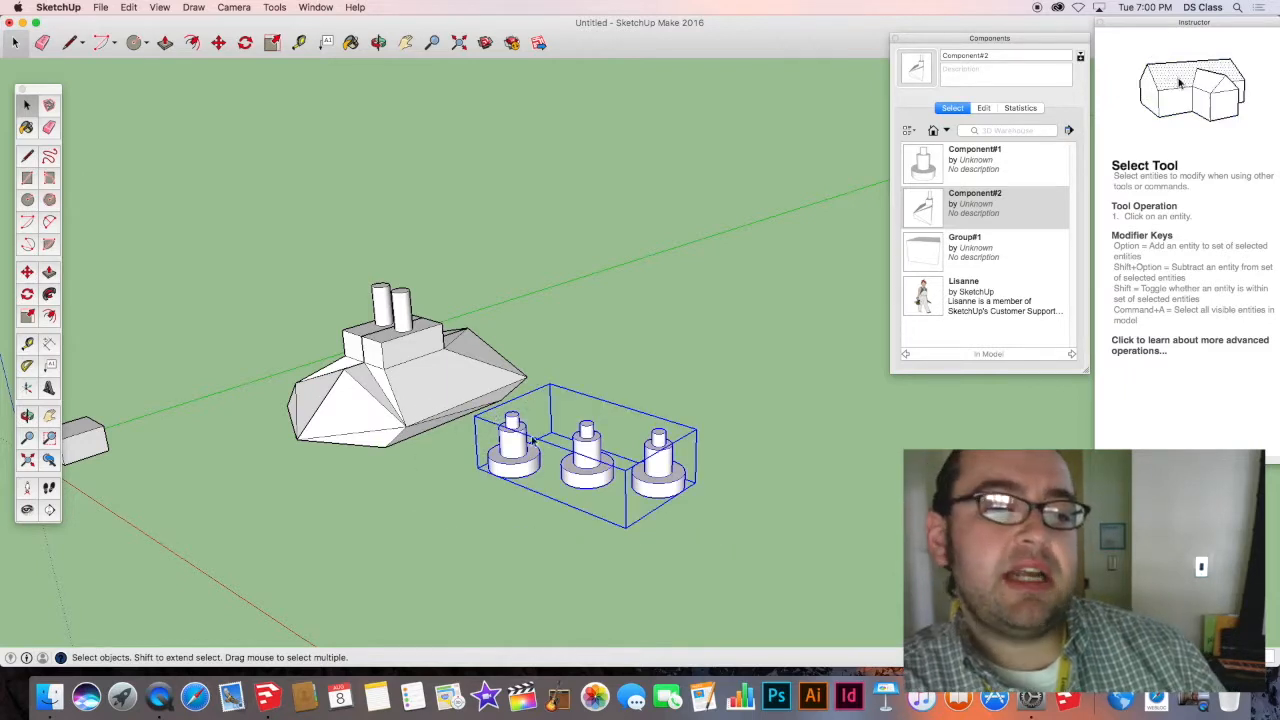
pyautogui.click(730, 407)
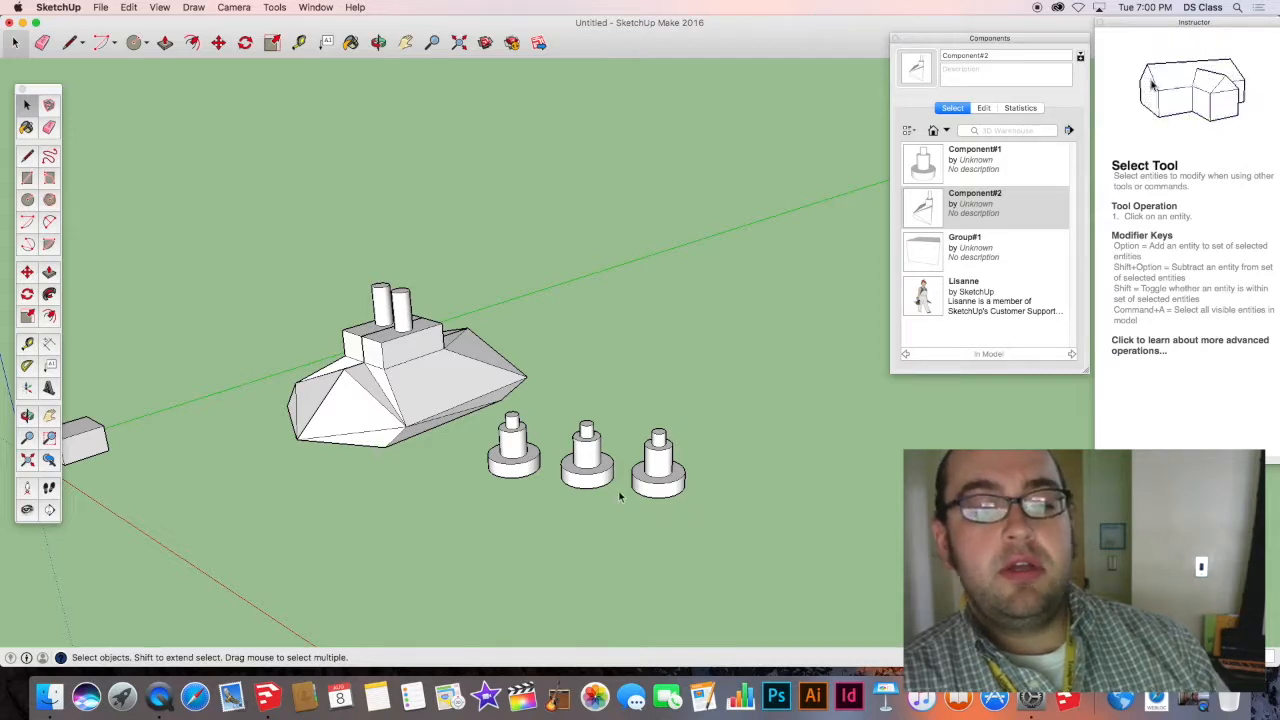
# Reopen the stacked-cylinder group and select its individual components in turn.
pyautogui.click(520, 470)
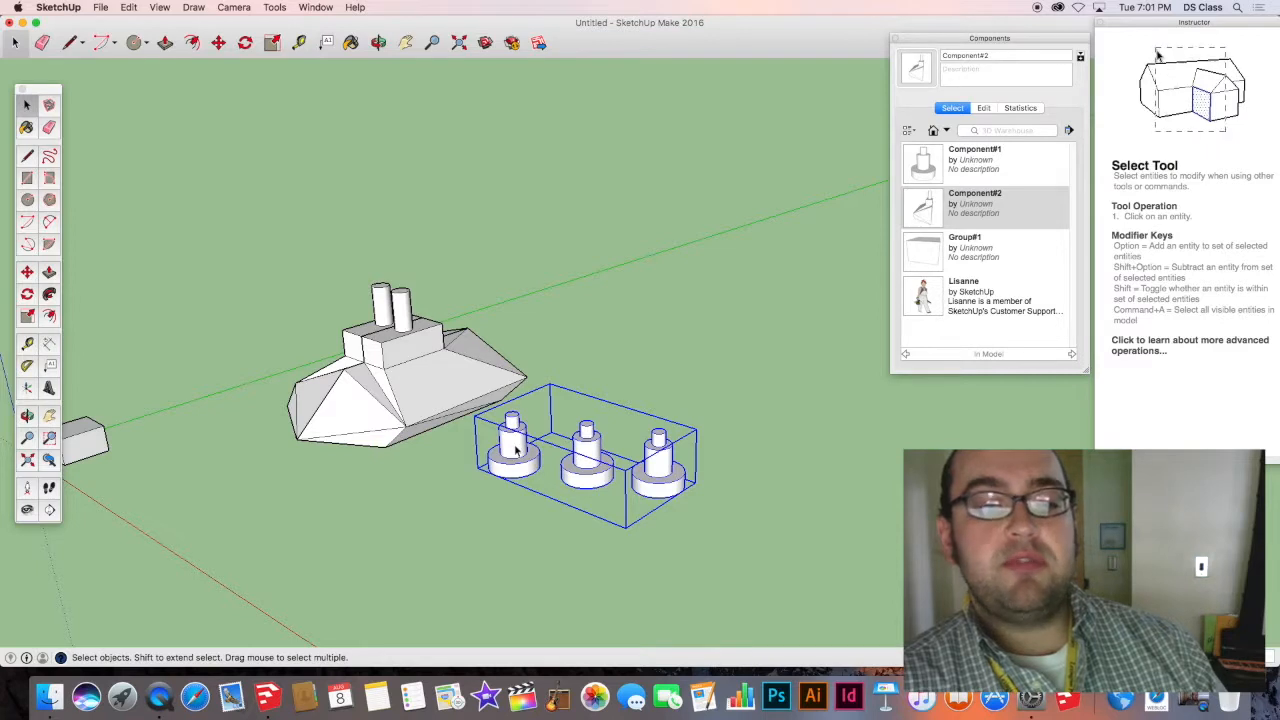
pyautogui.doubleClick(516, 450)
pyautogui.click(516, 450)
pyautogui.click(600, 462)
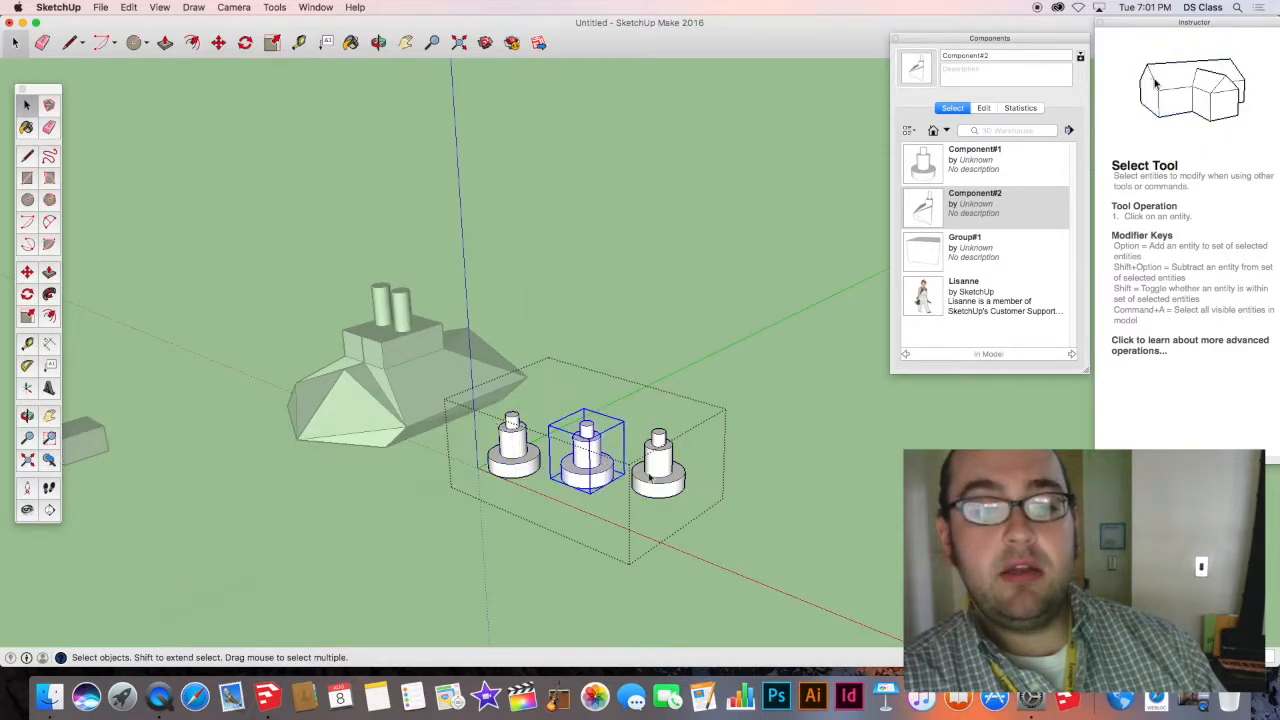
pyautogui.click(659, 470)
pyautogui.click(588, 458)
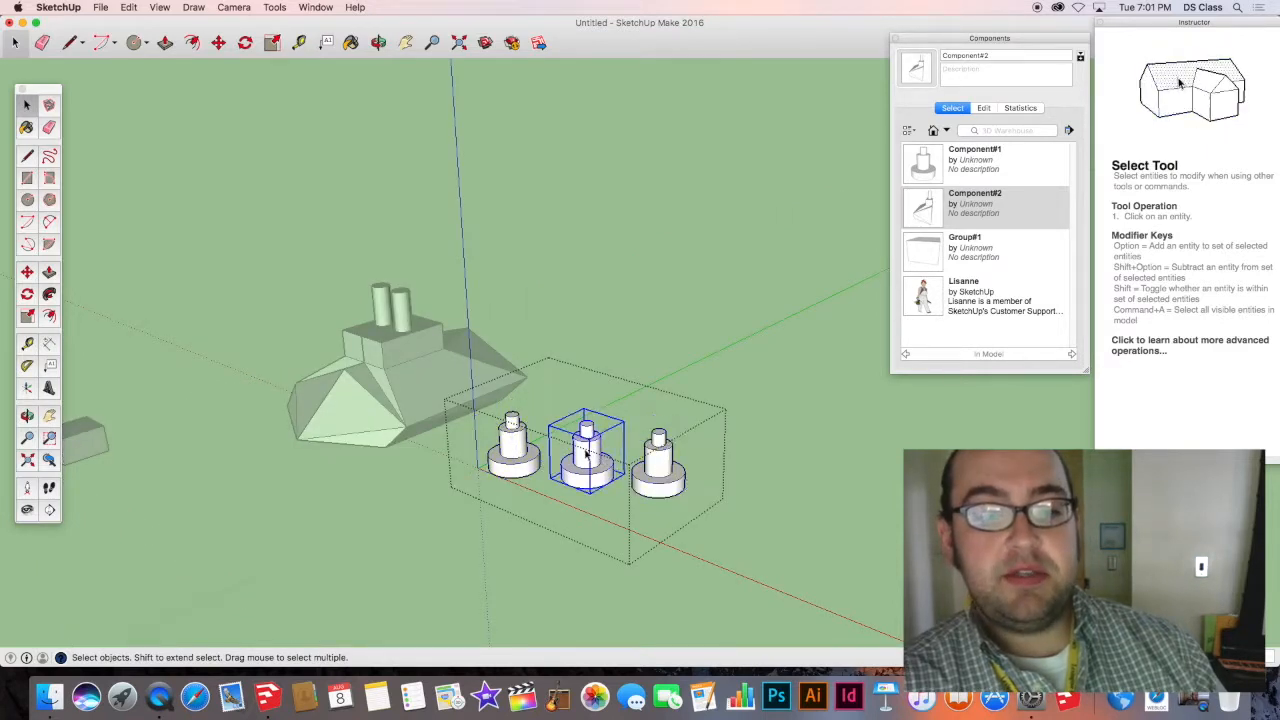
# Open the grouped component nearest the mirrored model and select its middle cylinder's side face and upper rim.
pyautogui.click(519, 437)
pyautogui.doubleClick(519, 437)
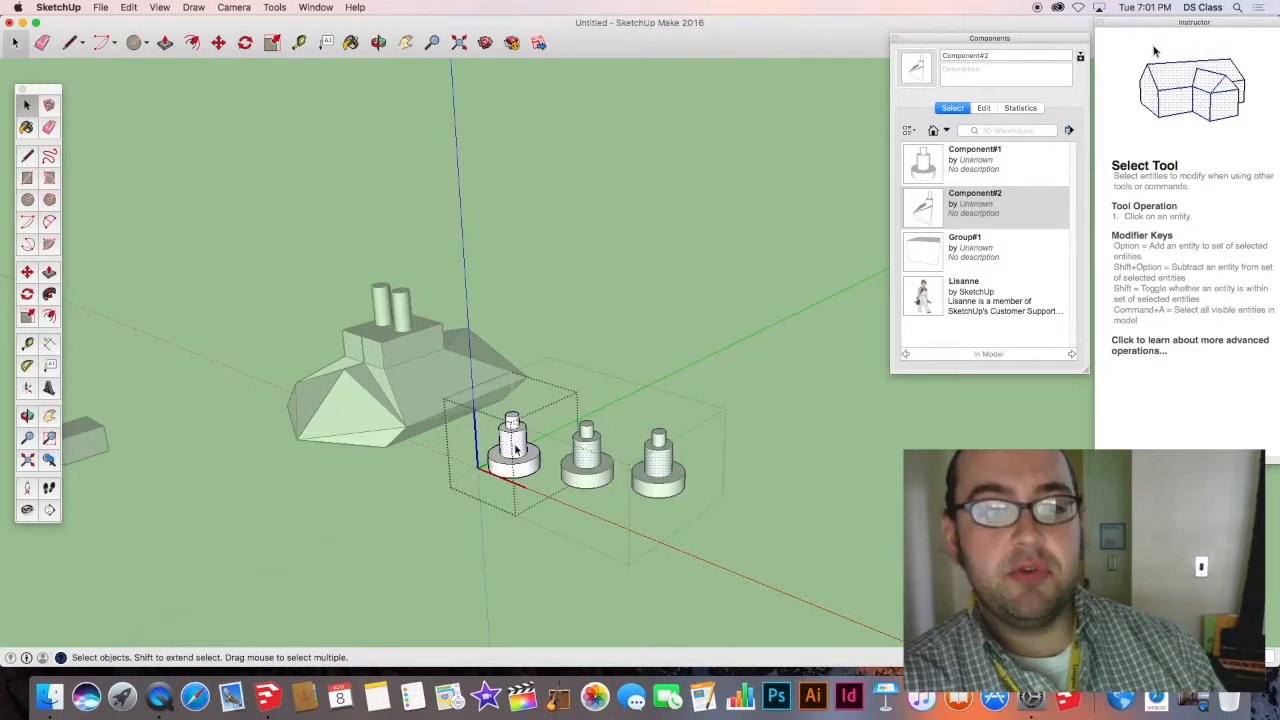
pyautogui.scroll(3, 517, 449)
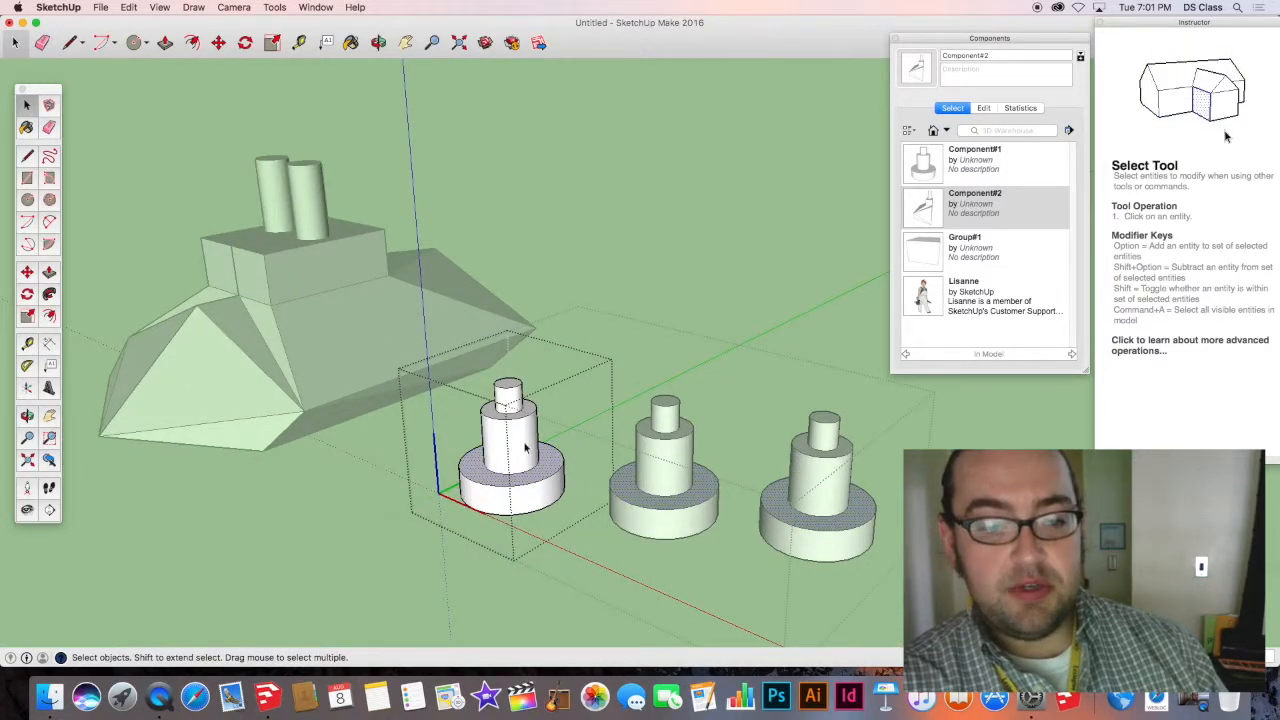
pyautogui.click(523, 444)
pyautogui.click(523, 410)
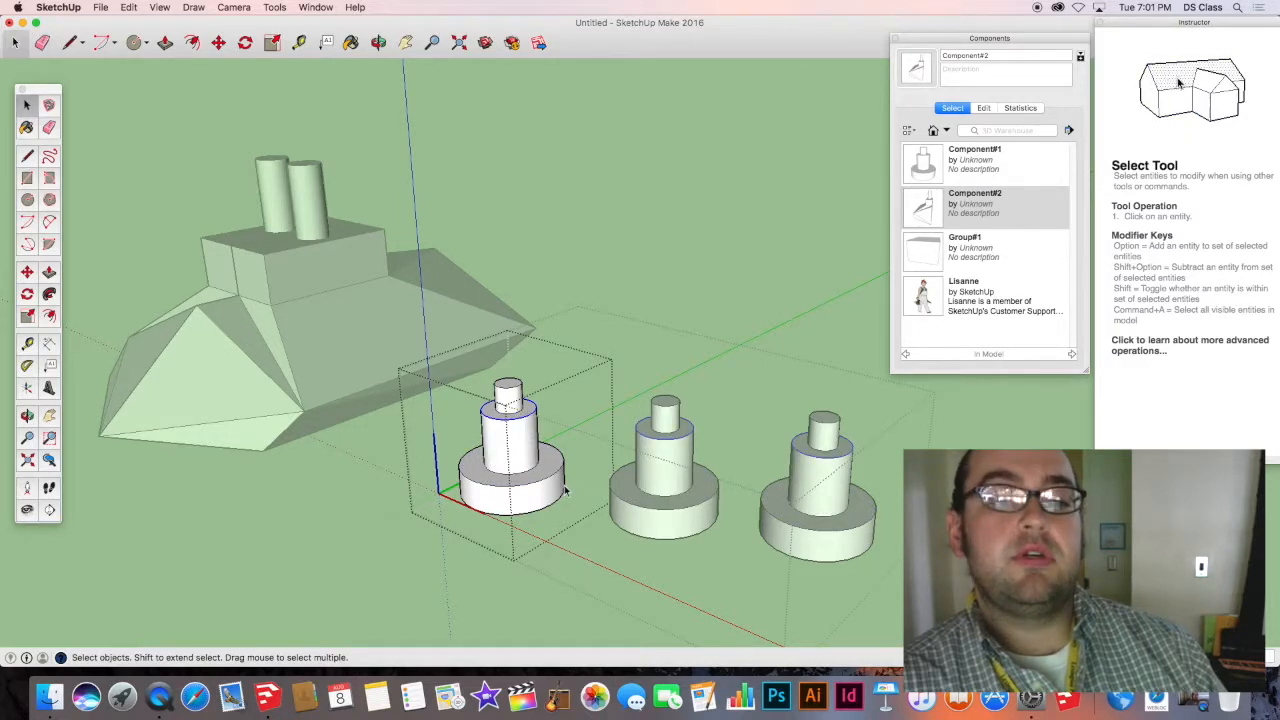
# Return to the whole model, then select and deselect one half of the mirrored model.
pyautogui.scroll(-5, 565, 490)
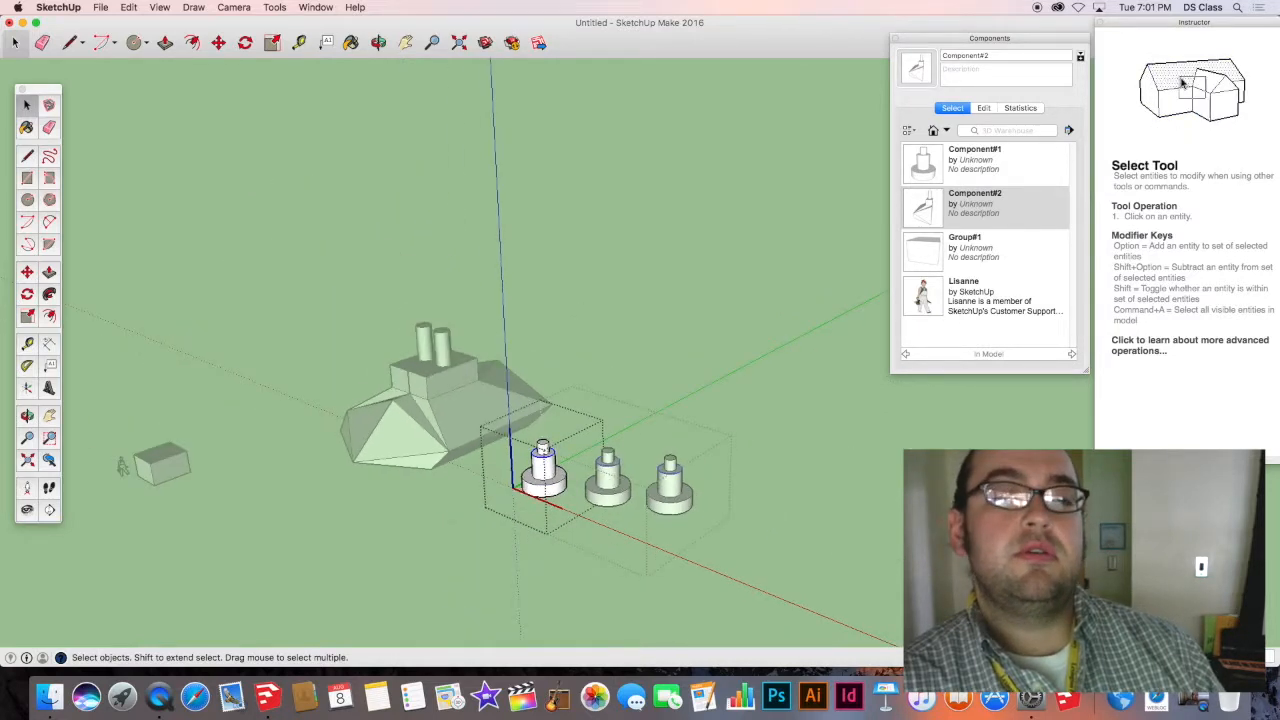
pyautogui.click(762, 441)
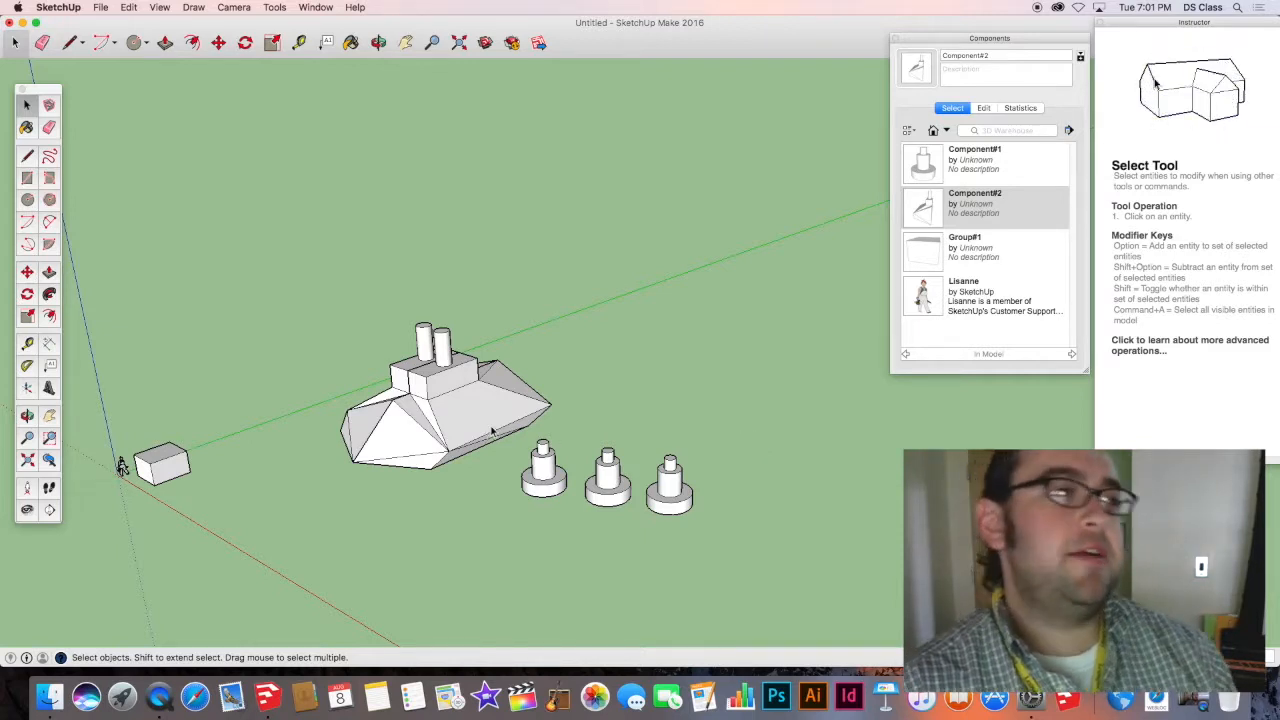
pyautogui.click(453, 425)
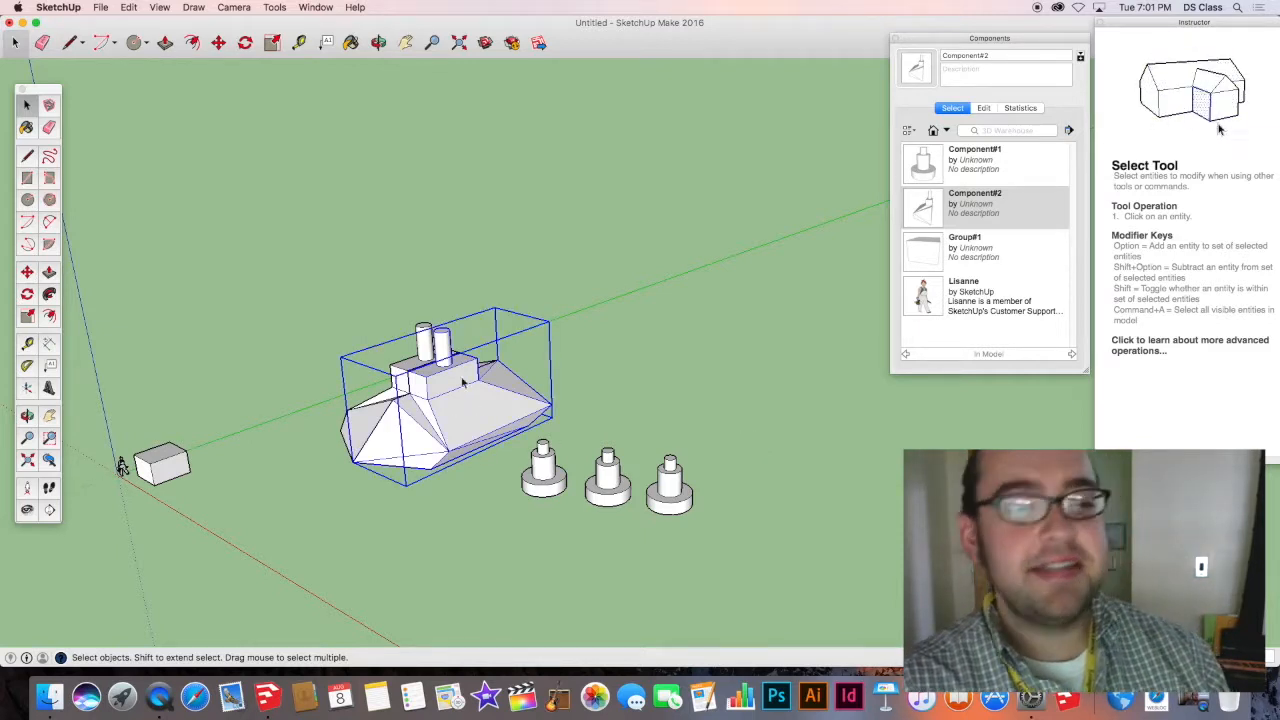
pyautogui.click(772, 338)
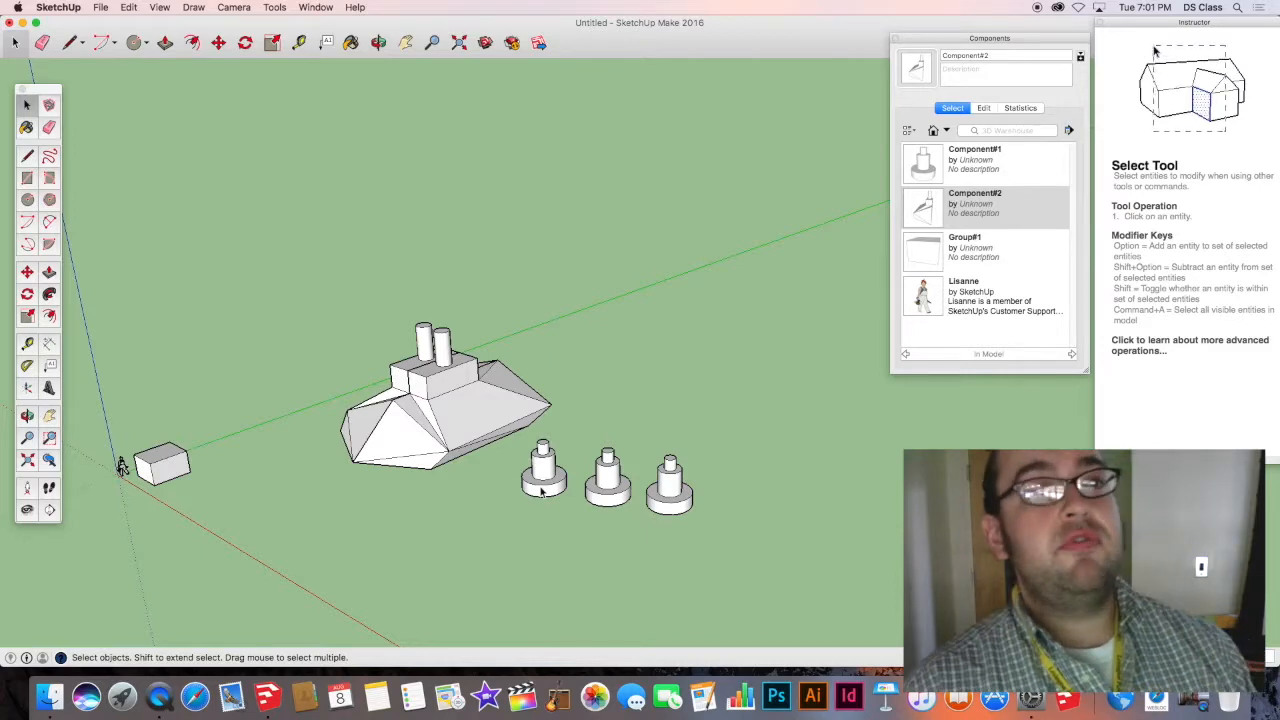
# Move the box component beside the human figure farther away from it along the red axis.
pyautogui.scroll(3, 532, 500)
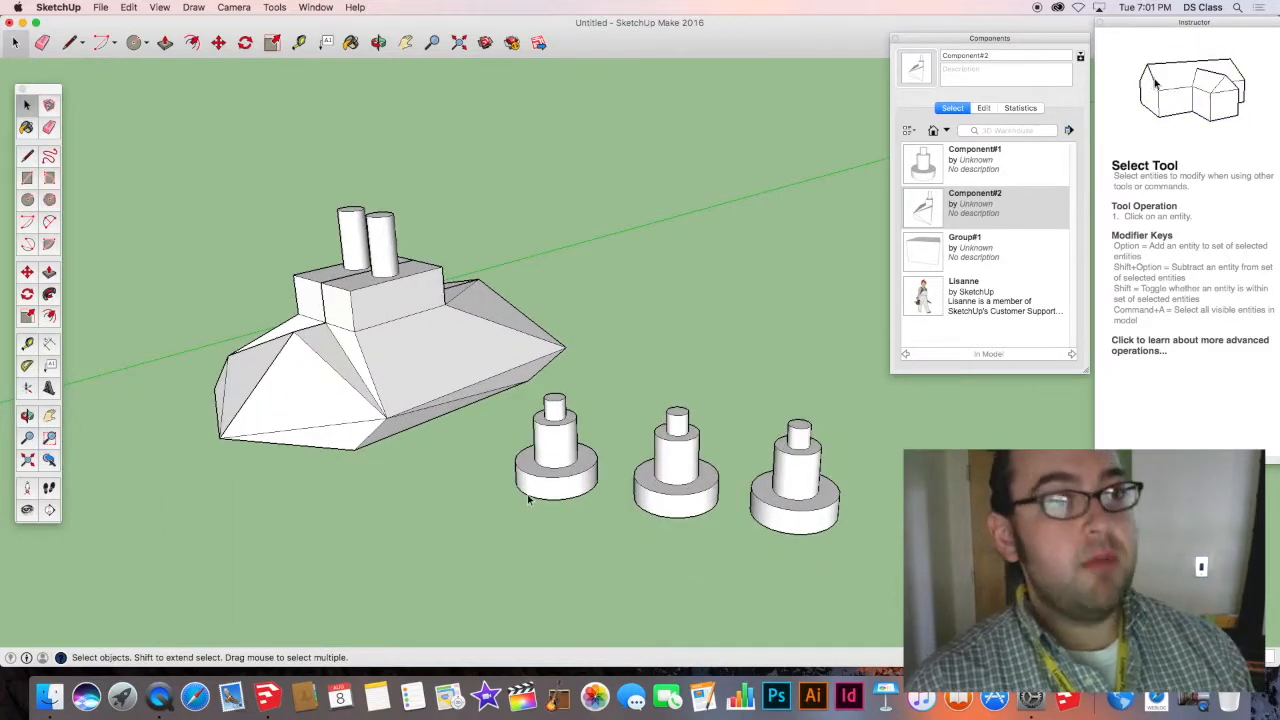
pyautogui.moveTo(530, 500)
pyautogui.mouseDown(button='middle')
pyautogui.moveTo(405, 455)
pyautogui.moveTo(425, 460)
pyautogui.mouseUp(button='middle')
pyautogui.press('m')
pyautogui.scroll(-5, 573, 440)
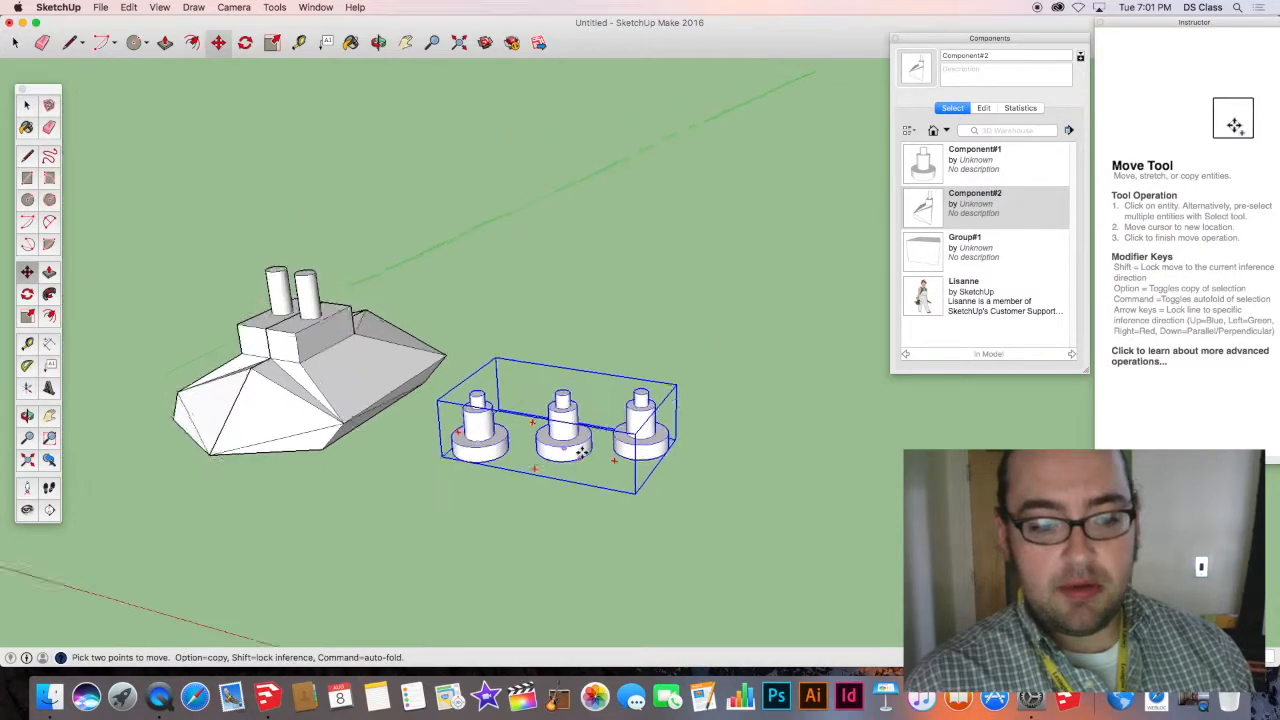
pyautogui.keyDown('shift'); pyautogui.moveTo(583, 449); pyautogui.dragTo(903, 315, button='middle'); pyautogui.keyUp('shift')
pyautogui.scroll(4, 305, 338)
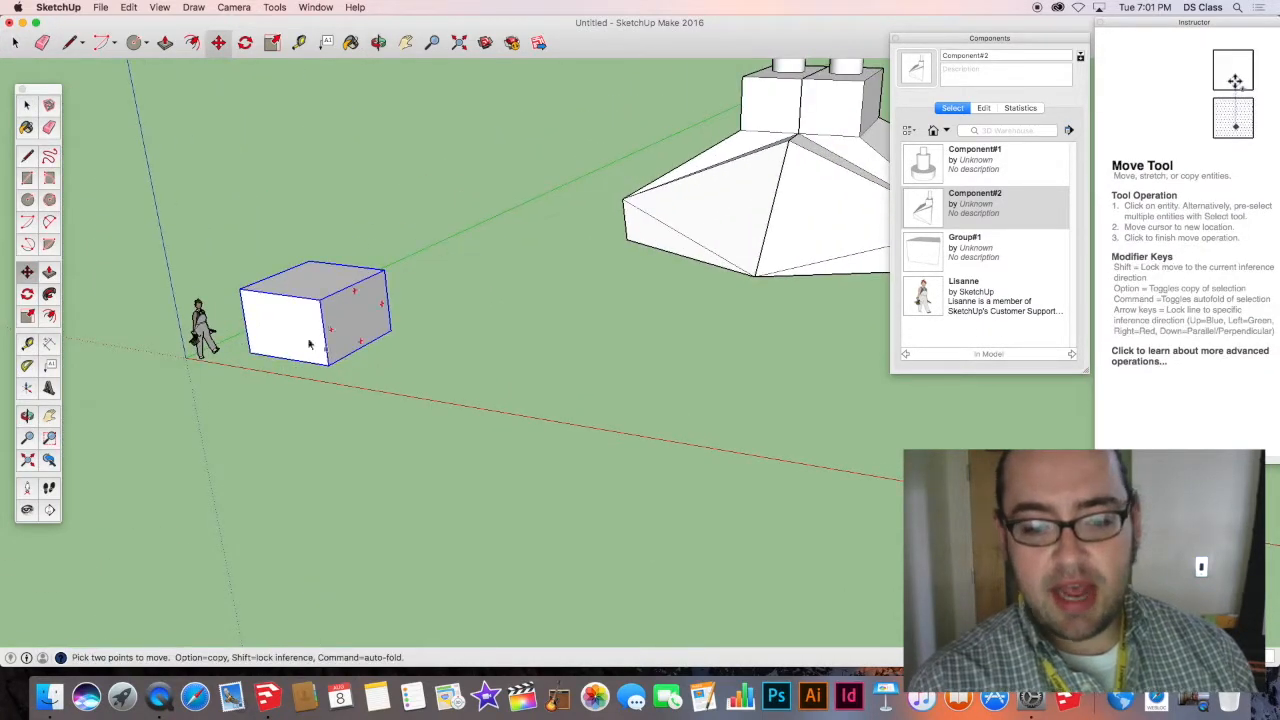
pyautogui.press('space')
pyautogui.click(273, 315)
pyautogui.press('m')
pyautogui.moveTo(280, 318); pyautogui.dragTo(443, 337)
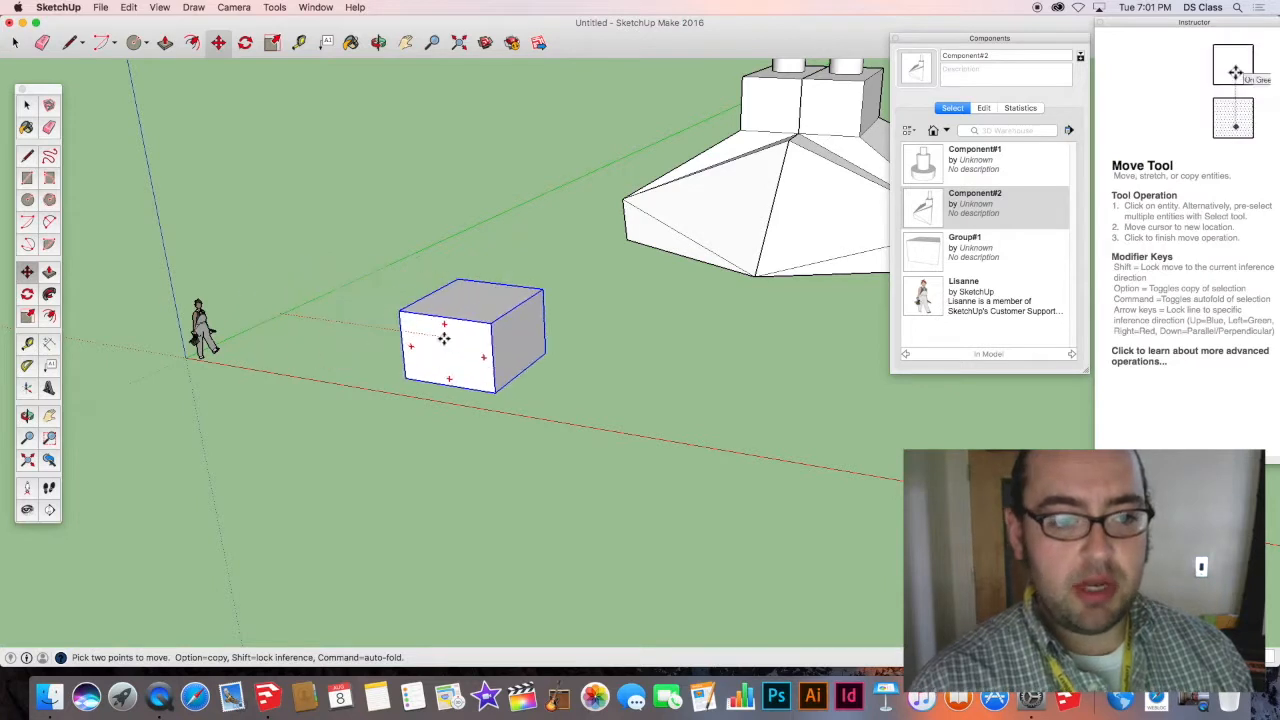
pyautogui.press('space')
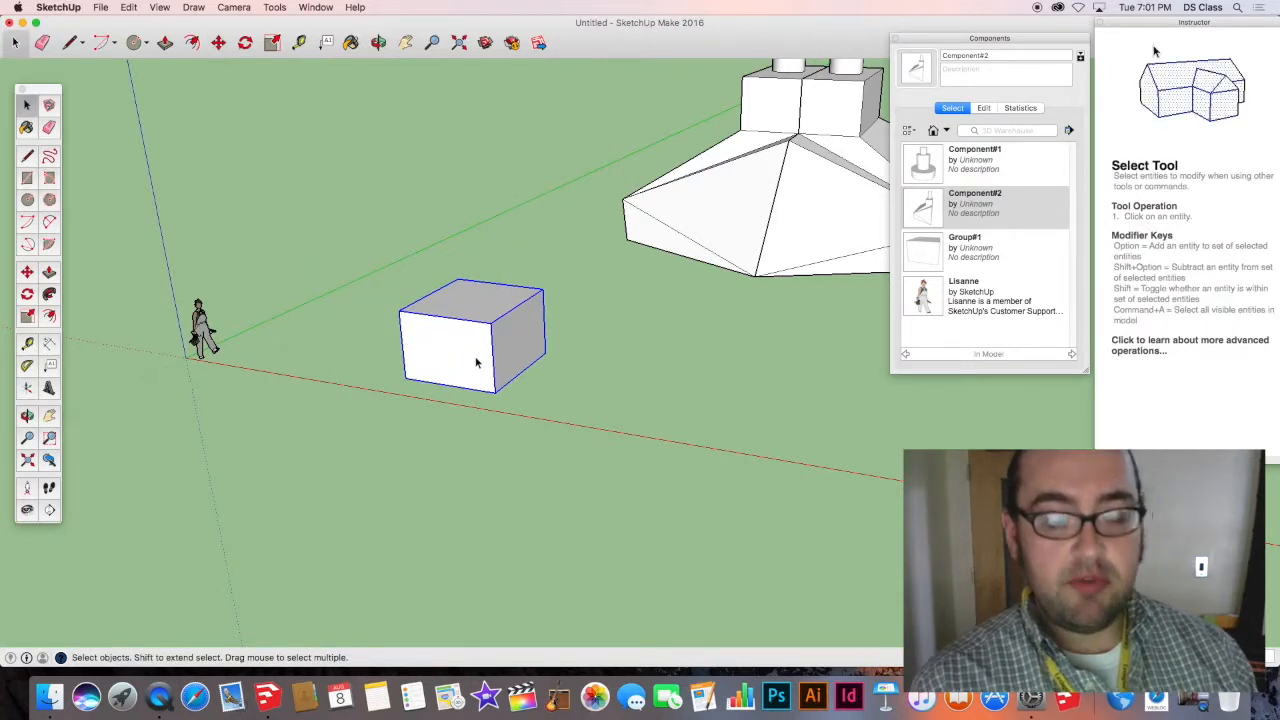
# Copy the moved box component and place the copy next to it along the red axis.
pyautogui.press('m')
pyautogui.keyDown('alt'); pyautogui.moveTo(404, 379); pyautogui.dragTo(571, 371); pyautogui.keyUp('alt')
pyautogui.press('space')
pyautogui.press('m')
pyautogui.press('space')
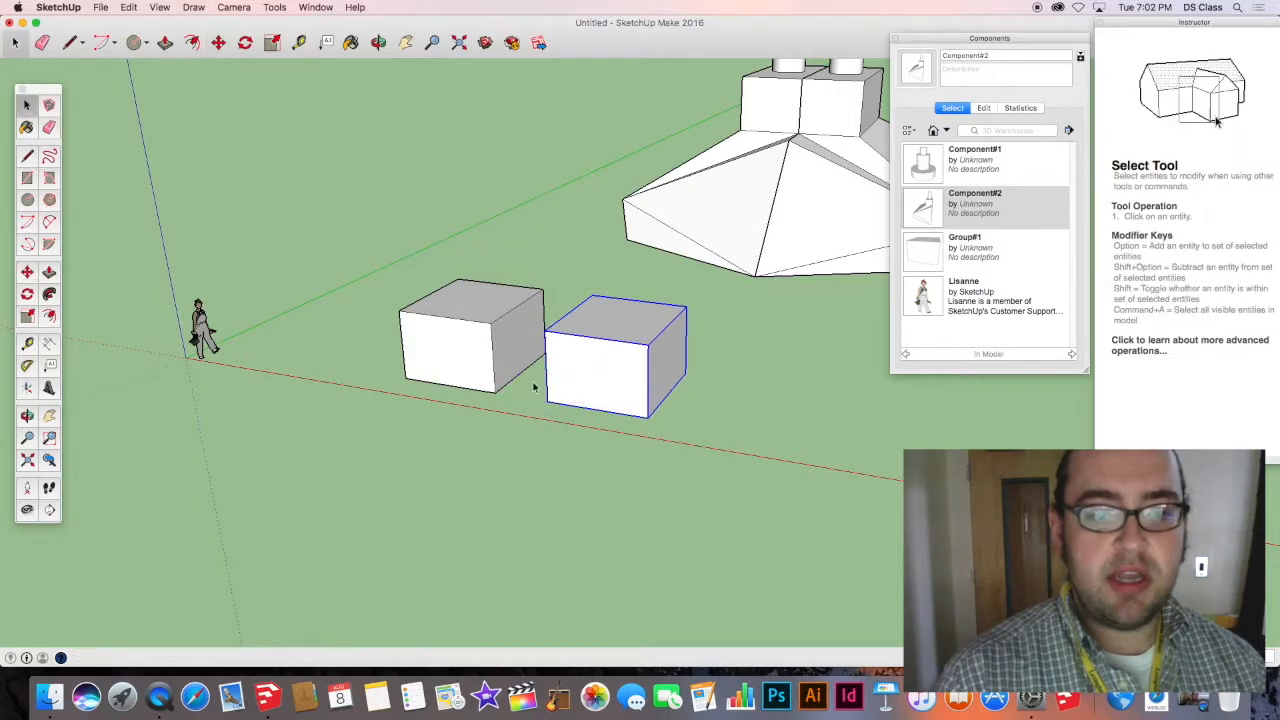
# Select both box components together and copy the pair to the ground in front of them.
pyautogui.click(451, 345)
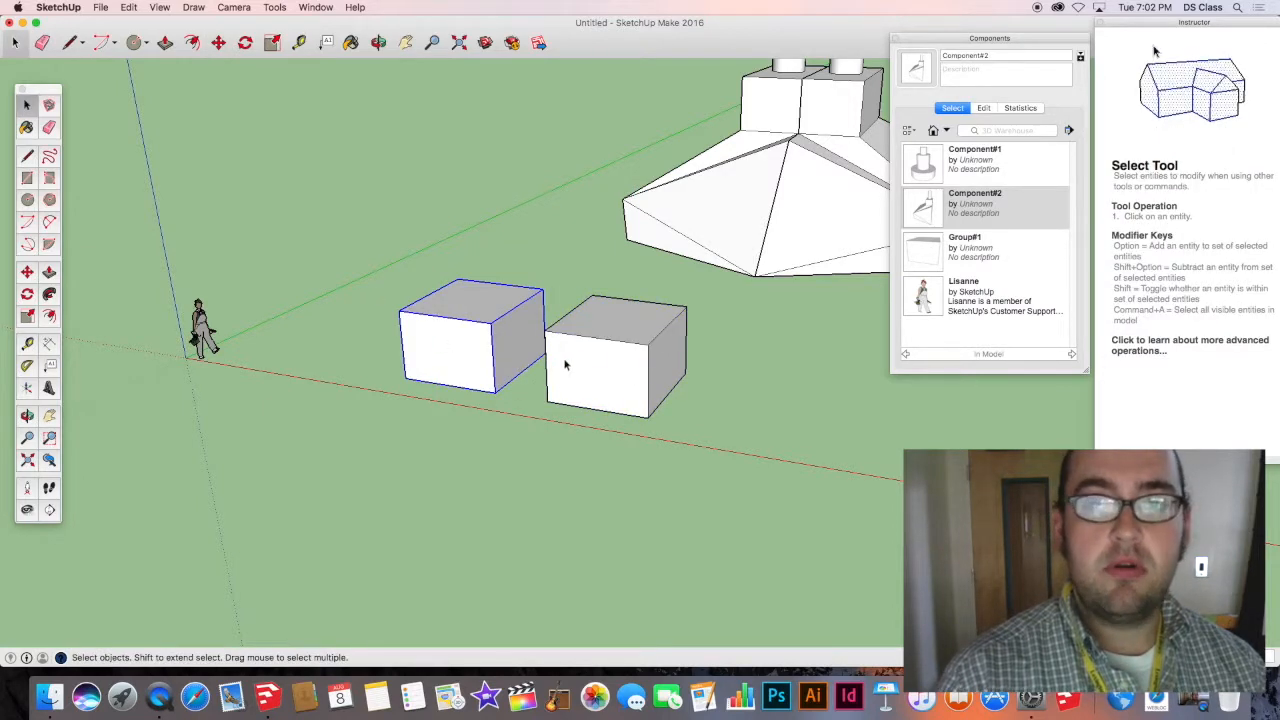
pyautogui.keyDown('shift'); pyautogui.click(584, 367); pyautogui.keyUp('shift')
pyautogui.press('m')
pyautogui.keyDown('alt'); pyautogui.moveTo(572, 365); pyautogui.dragTo(252, 509); pyautogui.keyUp('alt')
pyautogui.press('o')
pyautogui.moveTo(329, 512); pyautogui.dragTo(366, 528)
pyautogui.press('m')
# Explode the two copied front boxes into loose geometry and select individual faces to check them.
pyautogui.rightClick(368, 498)
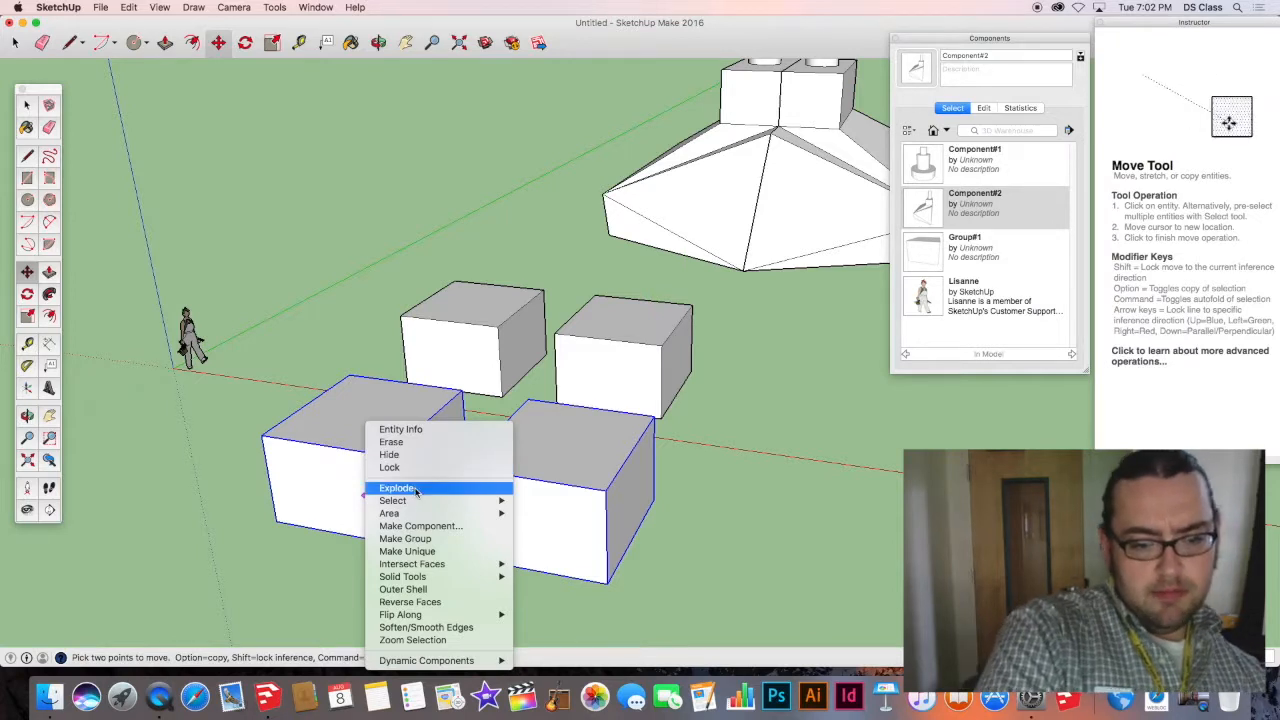
pyautogui.moveTo(441, 580)
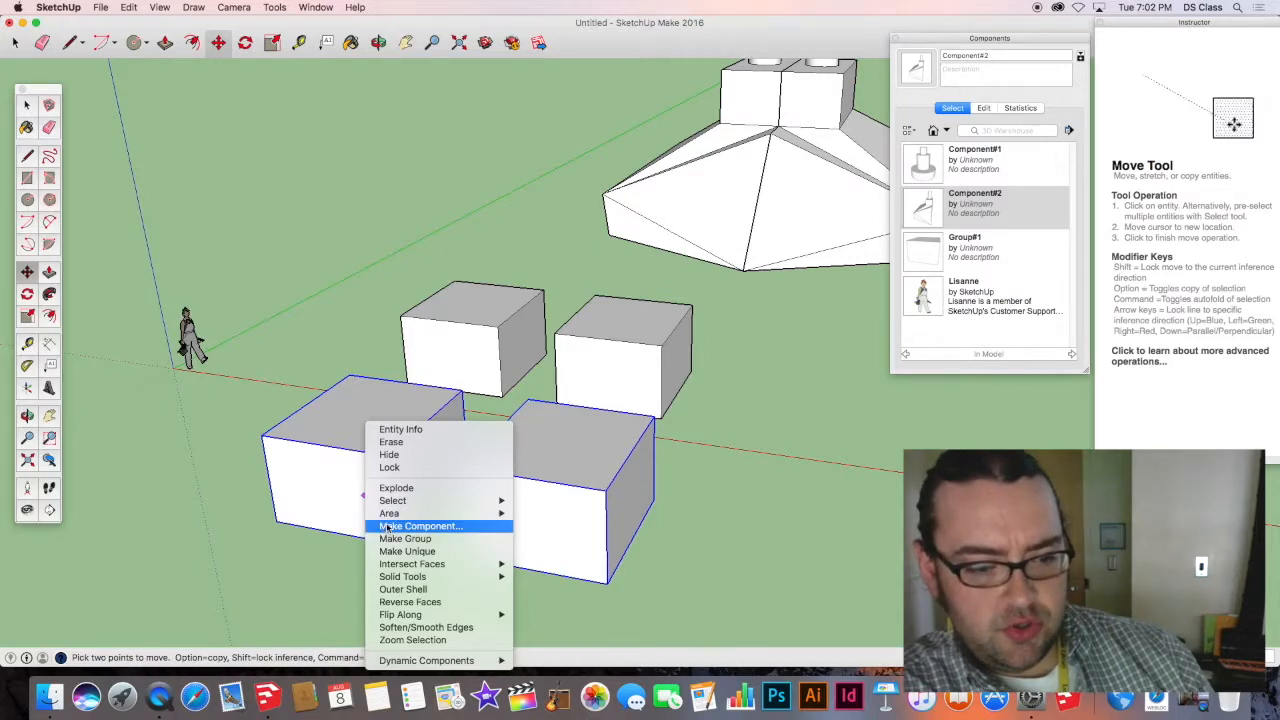
pyautogui.click(395, 488)
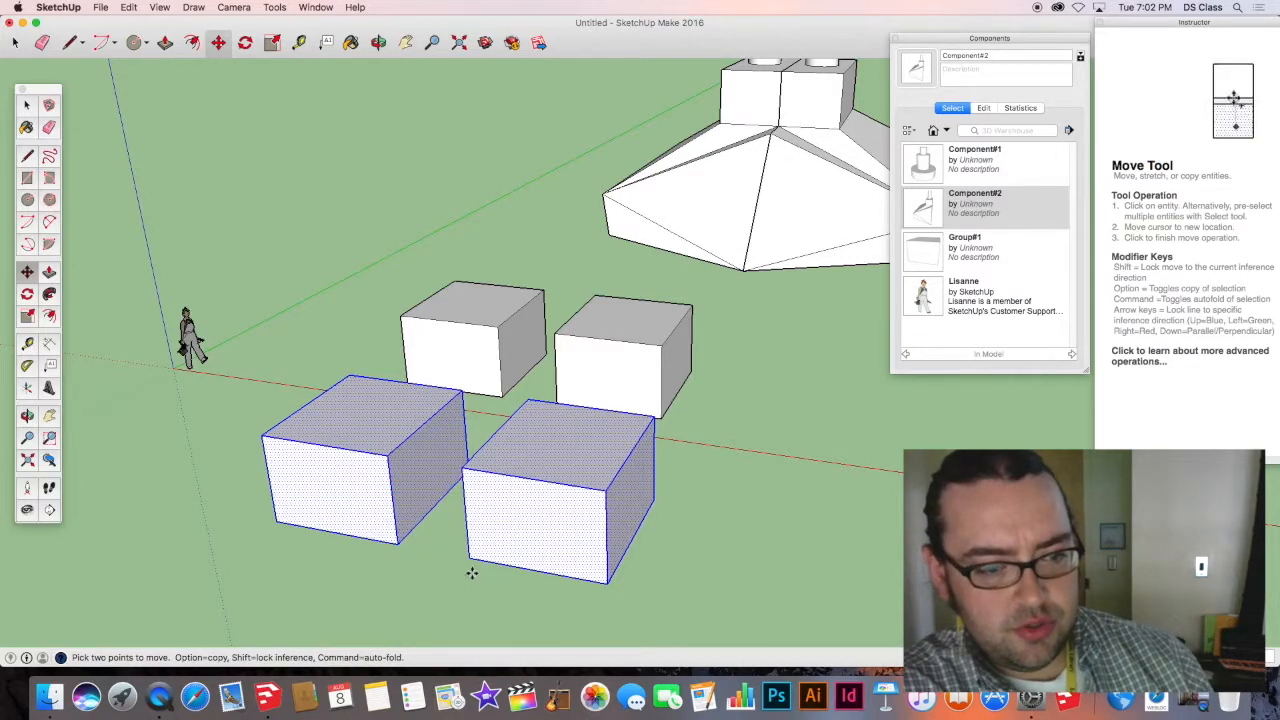
pyautogui.press('space')
pyautogui.click(488, 353)
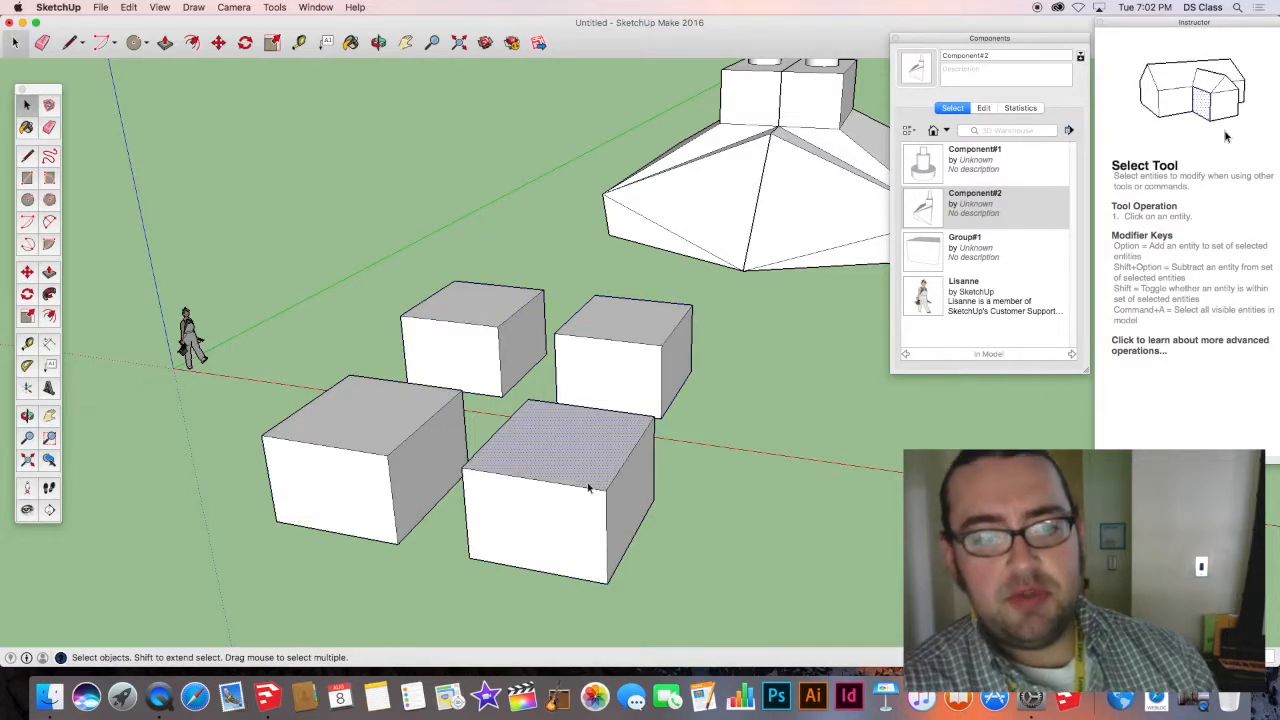
pyautogui.click(598, 537)
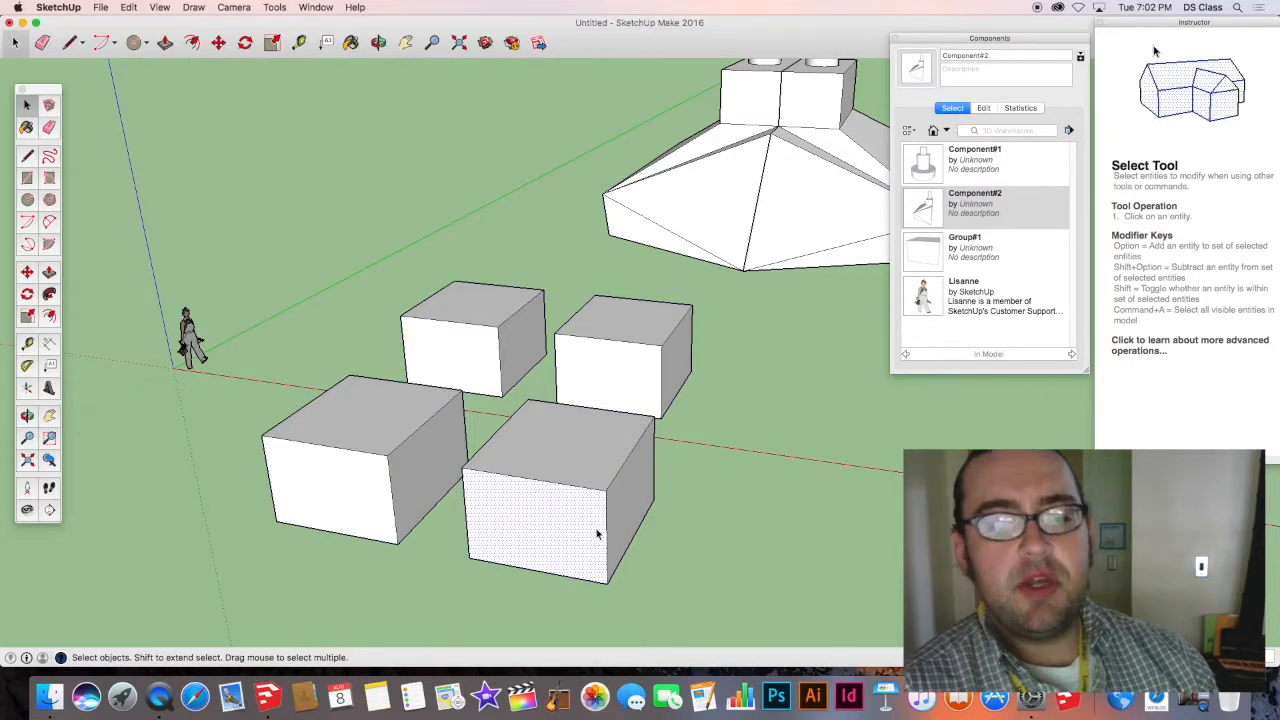
# Move one of the two unexploded rear boxes into its neighbour so that they overlap.
pyautogui.click(618, 365)
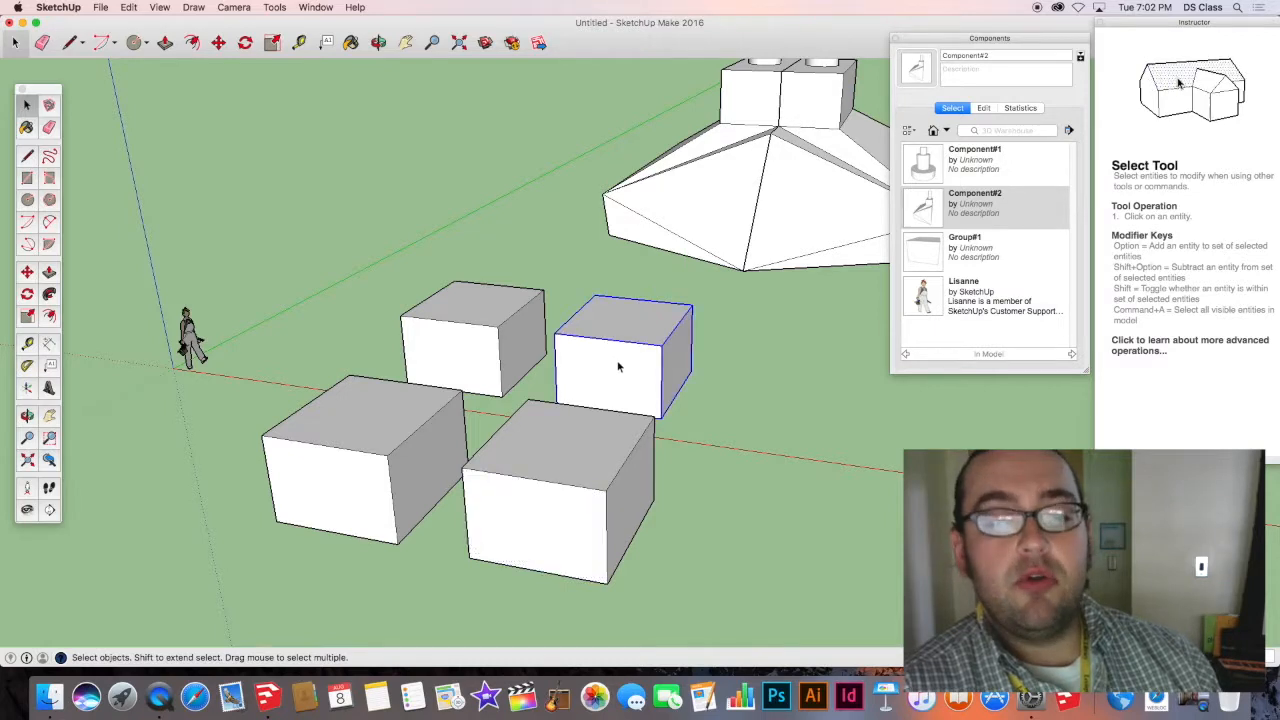
pyautogui.press('m')
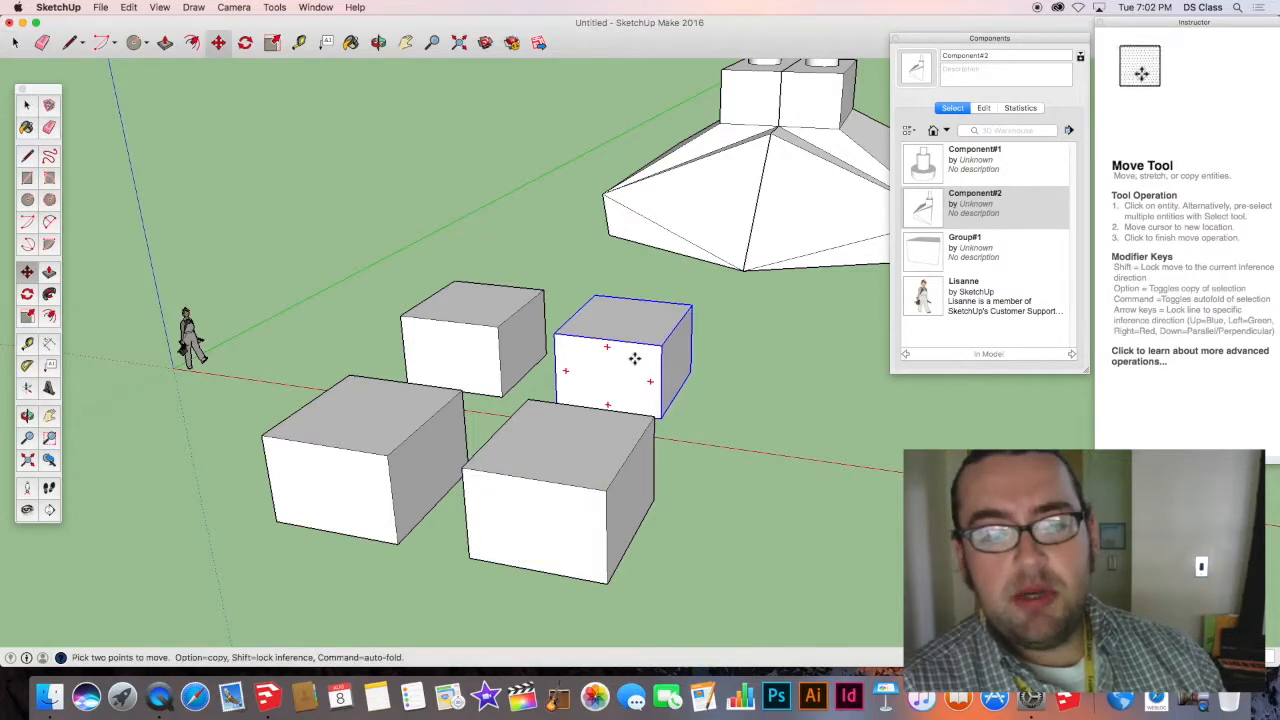
pyautogui.click(574, 363)
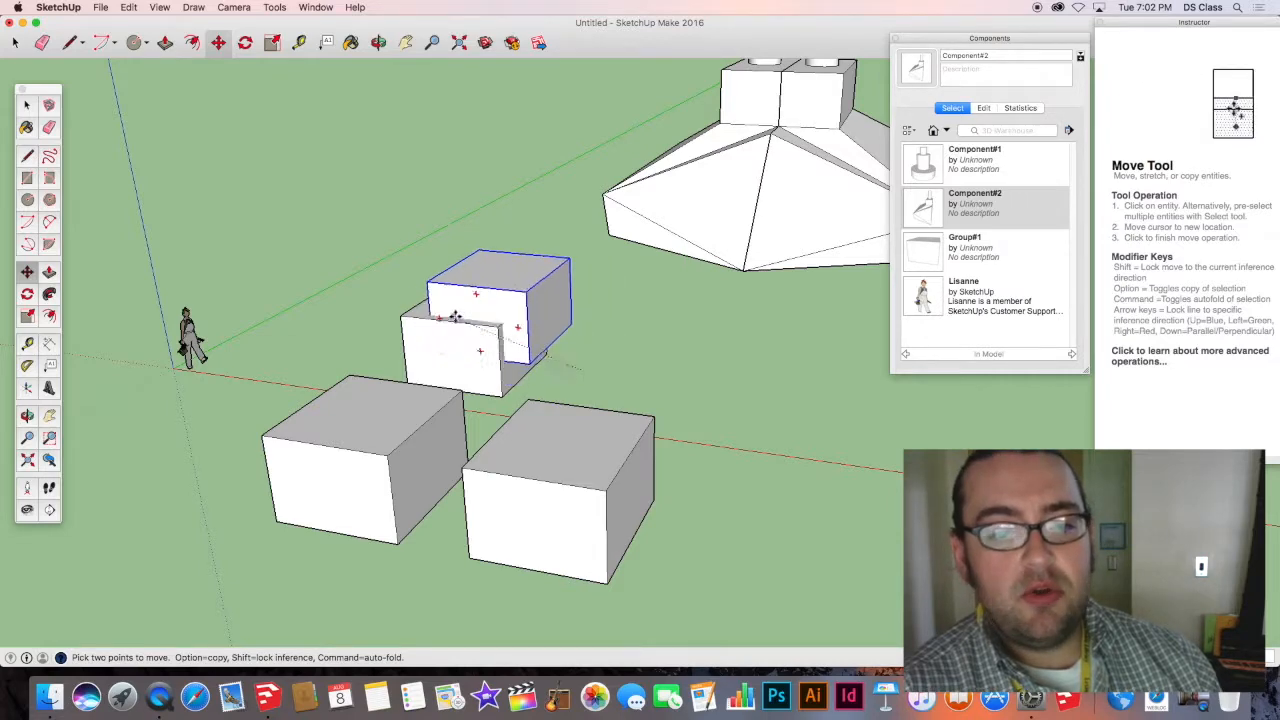
pyautogui.click(468, 316)
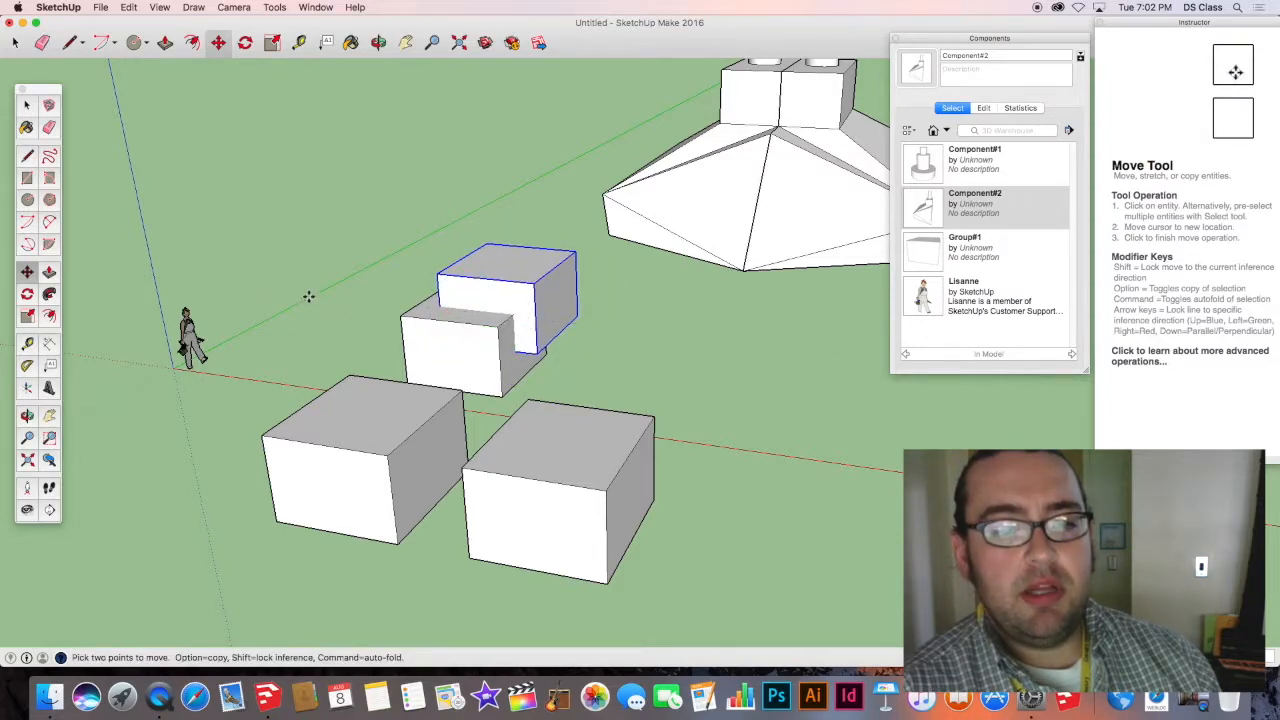
# Inspect the overlapping components by opening the lower box for editing, selecting its top face, and leaving the component.
pyautogui.moveTo(308, 296); pyautogui.dragTo(657, 375, button='middle')
pyautogui.scroll(5, 526, 396)
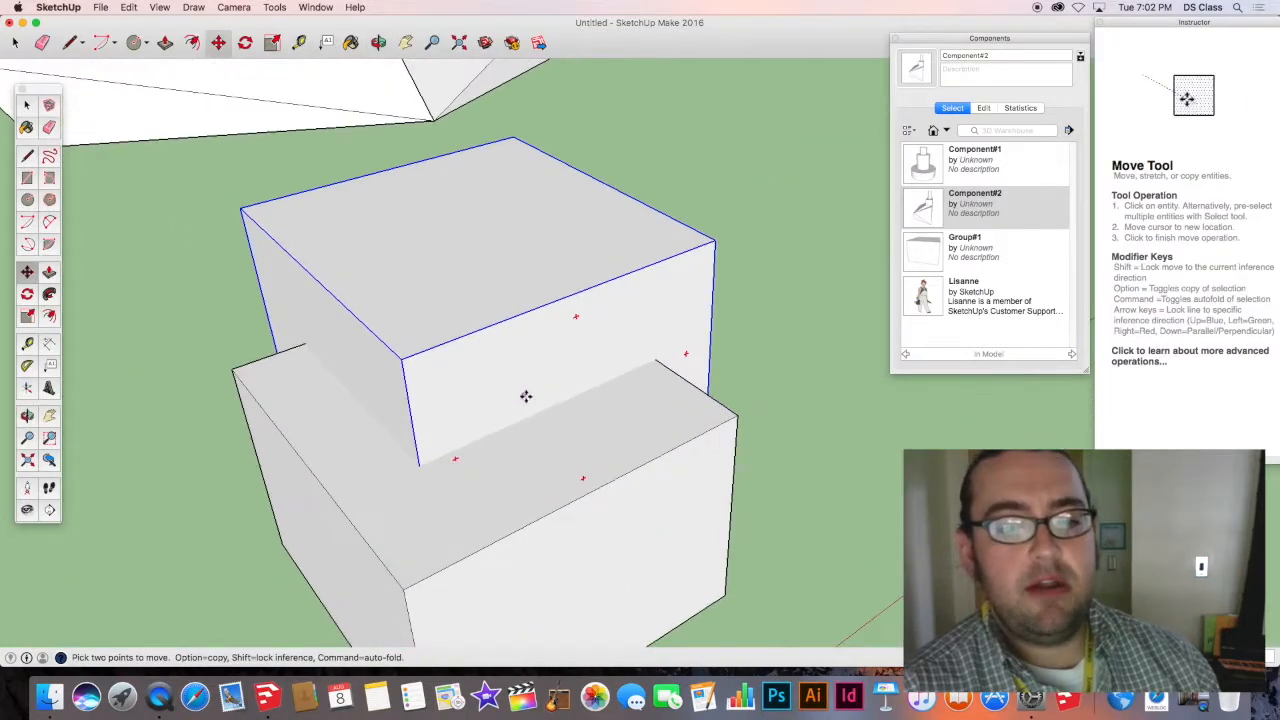
pyautogui.press('space')
pyautogui.click(550, 432)
pyautogui.doubleClick(550, 431)
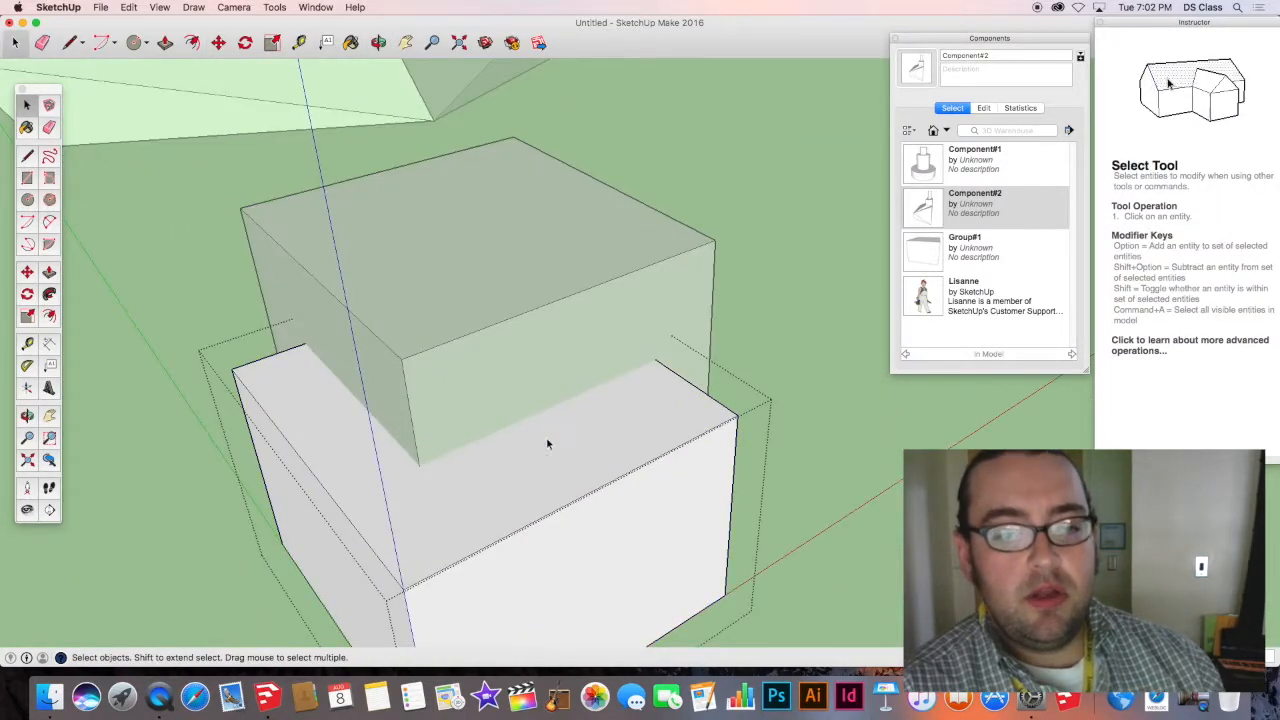
pyautogui.click(547, 443)
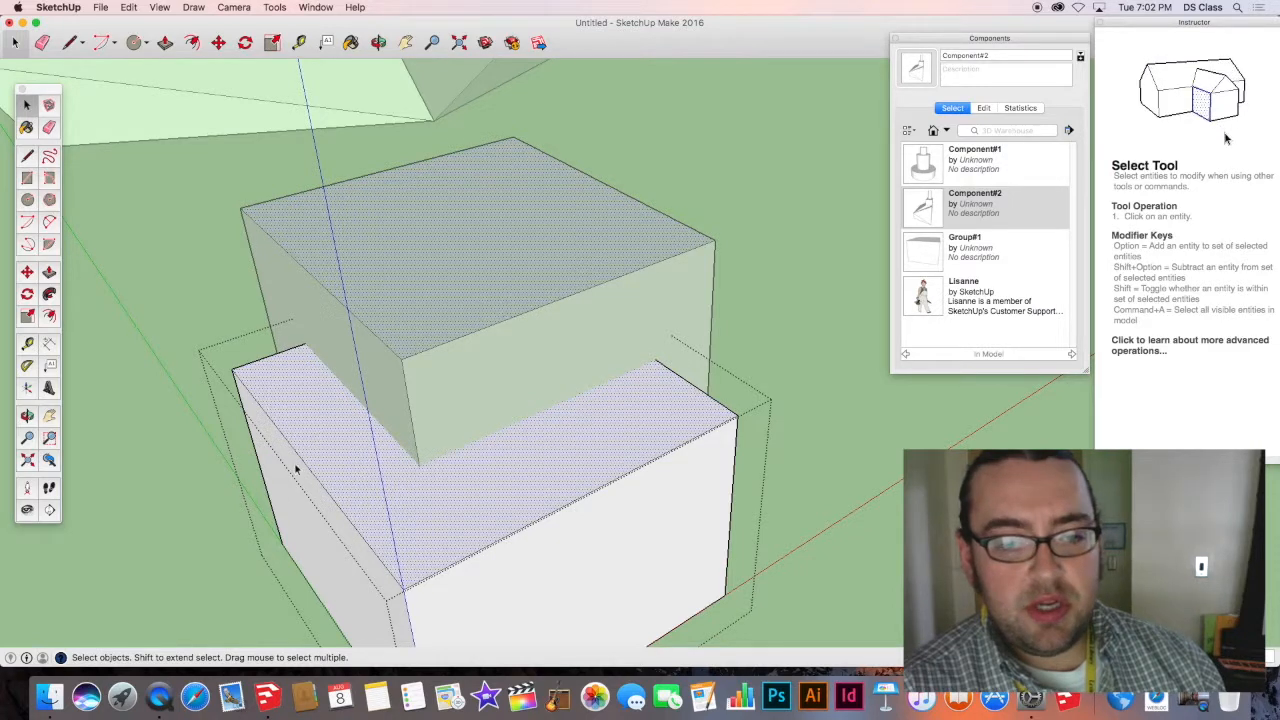
pyautogui.click(768, 333)
# Shift the upper component box slightly across the lower component box, keeping the two overlapped.
pyautogui.scroll(-6, 757, 415)
pyautogui.moveTo(792, 436); pyautogui.dragTo(480, 403, button='middle')
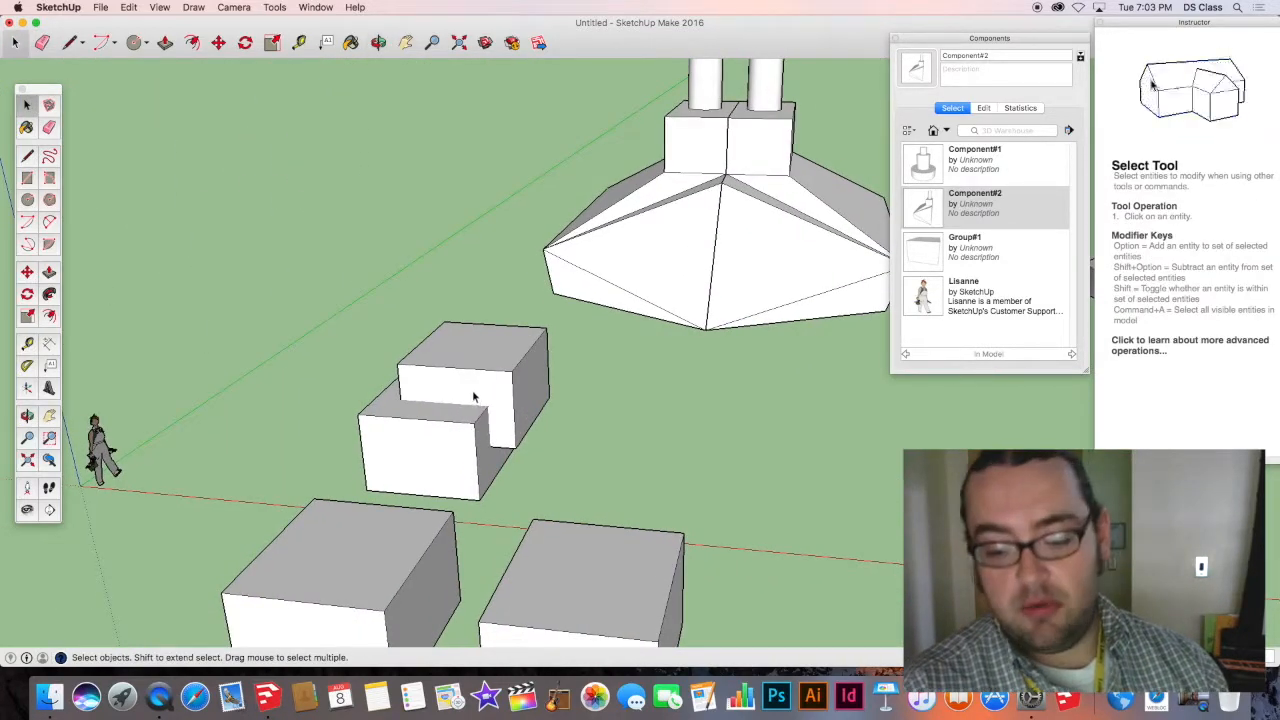
pyautogui.press('m')
pyautogui.click(457, 382)
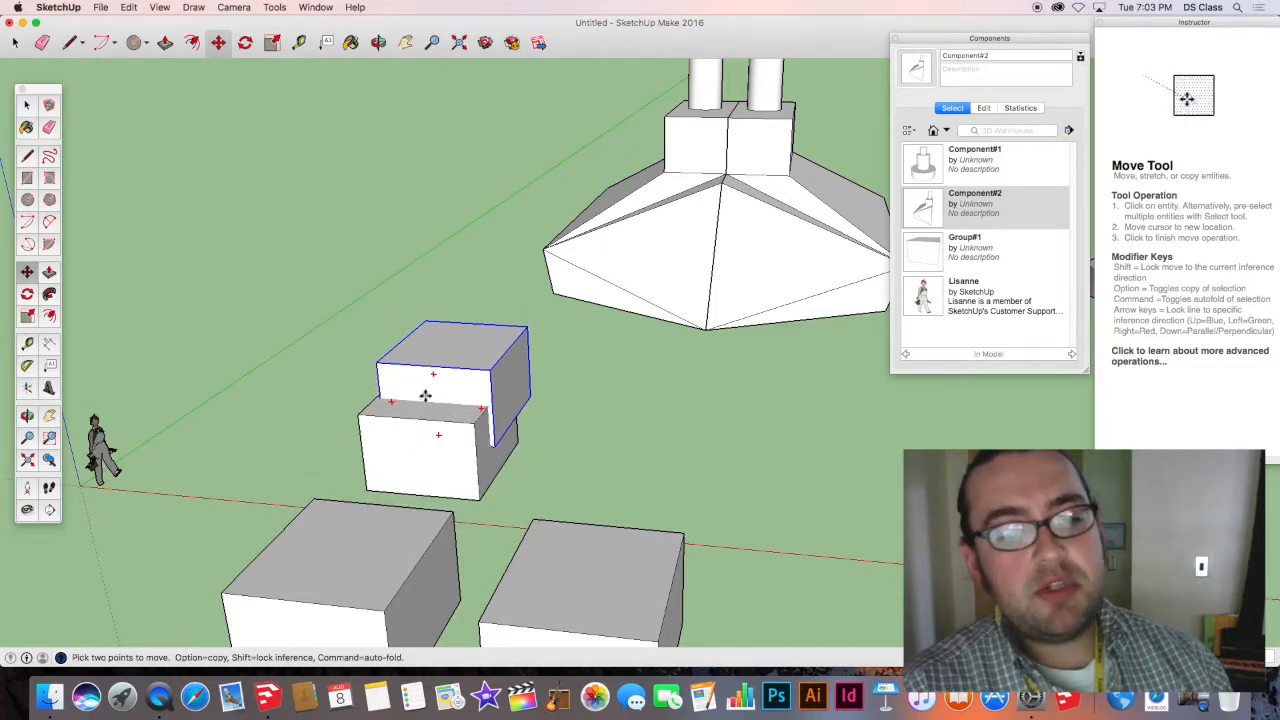
pyautogui.click(425, 396)
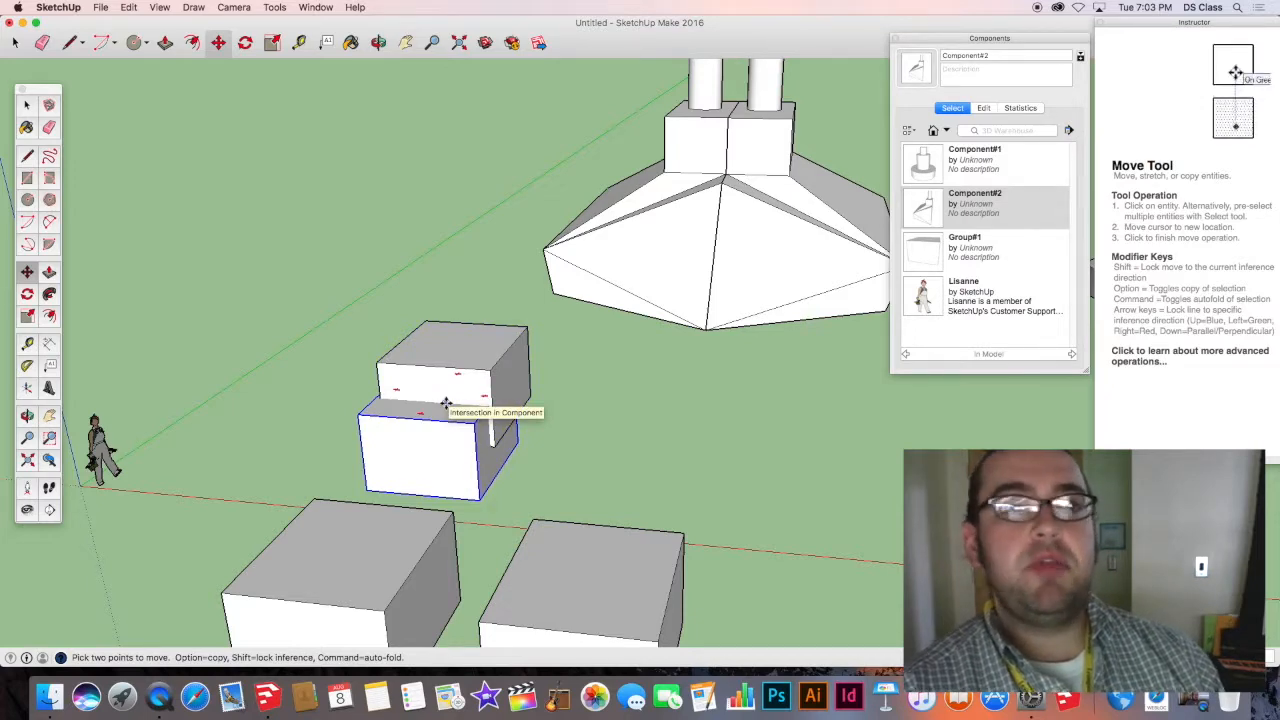
# Move one exploded front box up and into the other exploded box so that they overlap.
pyautogui.scroll(-3, 446, 402)
pyautogui.press('space')
pyautogui.moveTo(540, 443); pyautogui.dragTo(494, 443, button='middle')
pyautogui.click(497, 430)
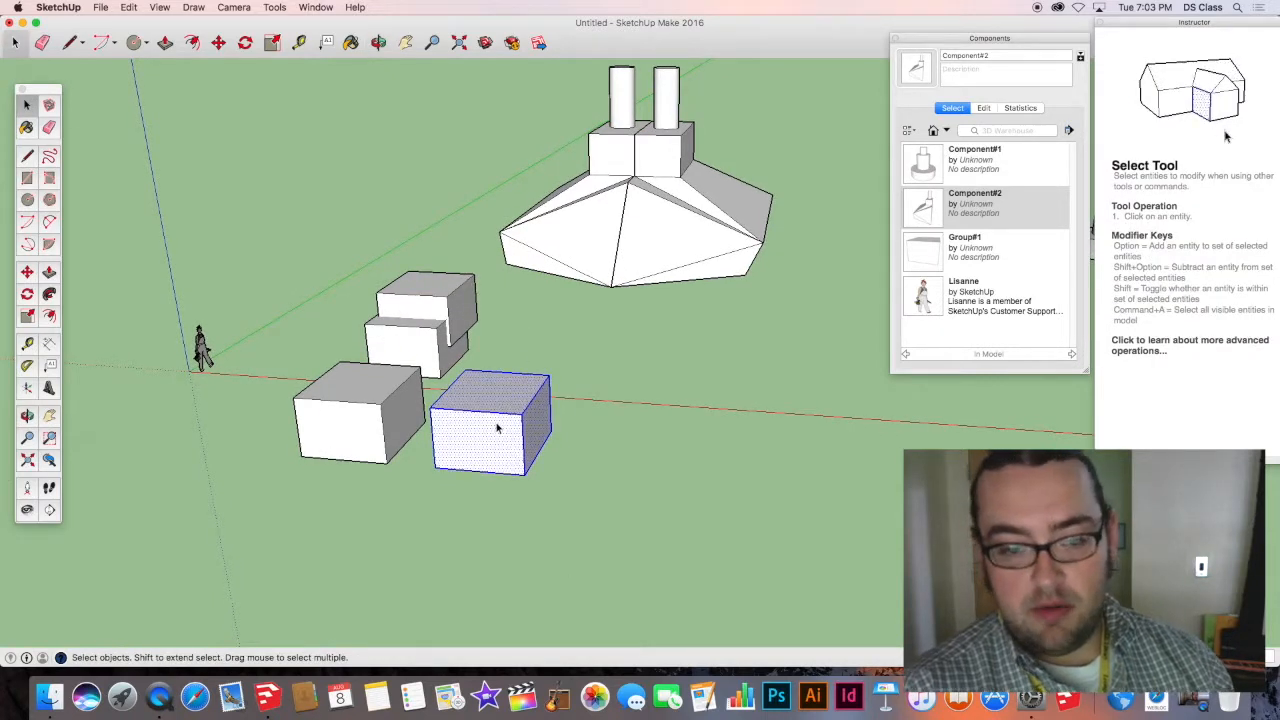
pyautogui.press('m')
pyautogui.click(492, 436)
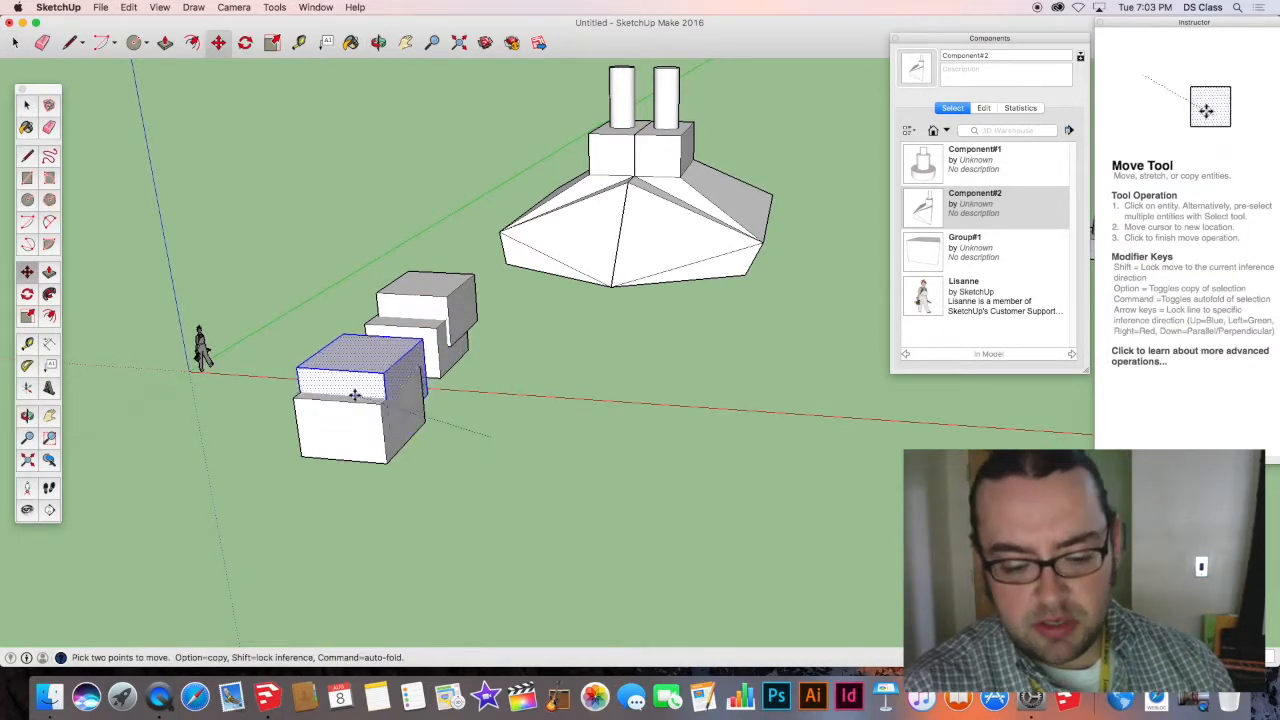
pyautogui.click(337, 383)
pyautogui.press('space')
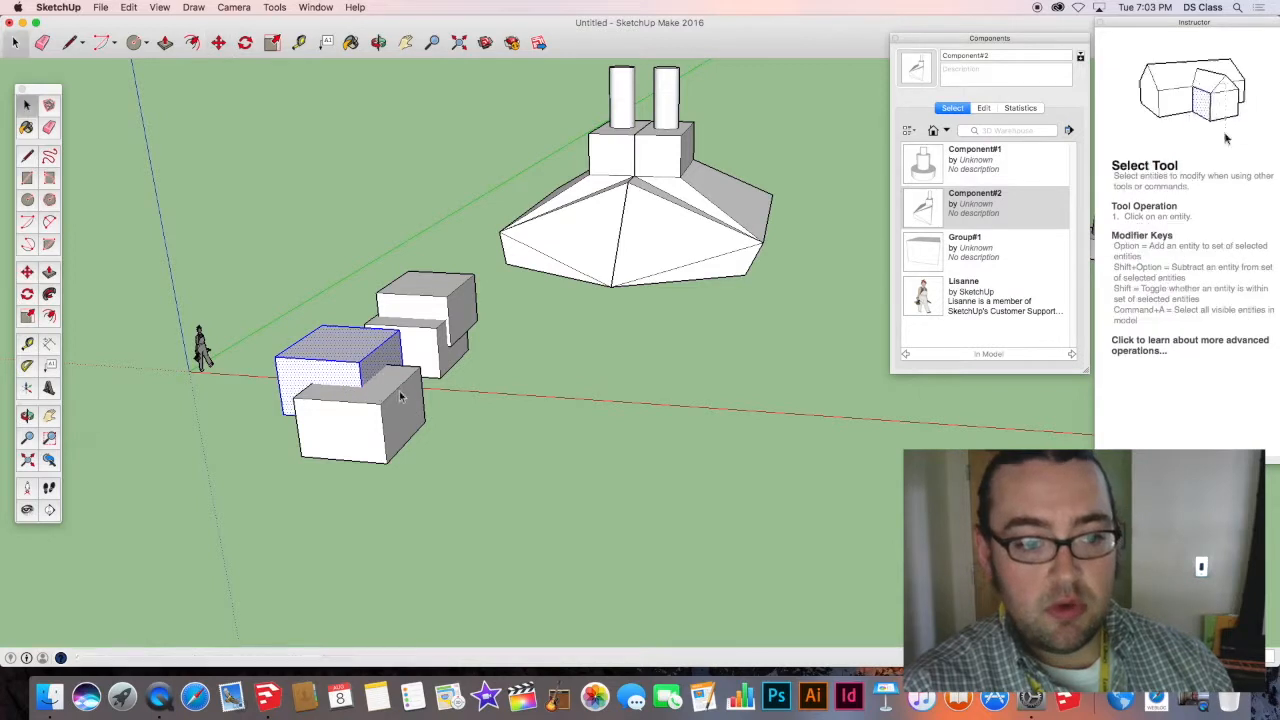
# Move the overlapping exploded box lower and toward the front, beside the other exploded box.
pyautogui.click(437, 435)
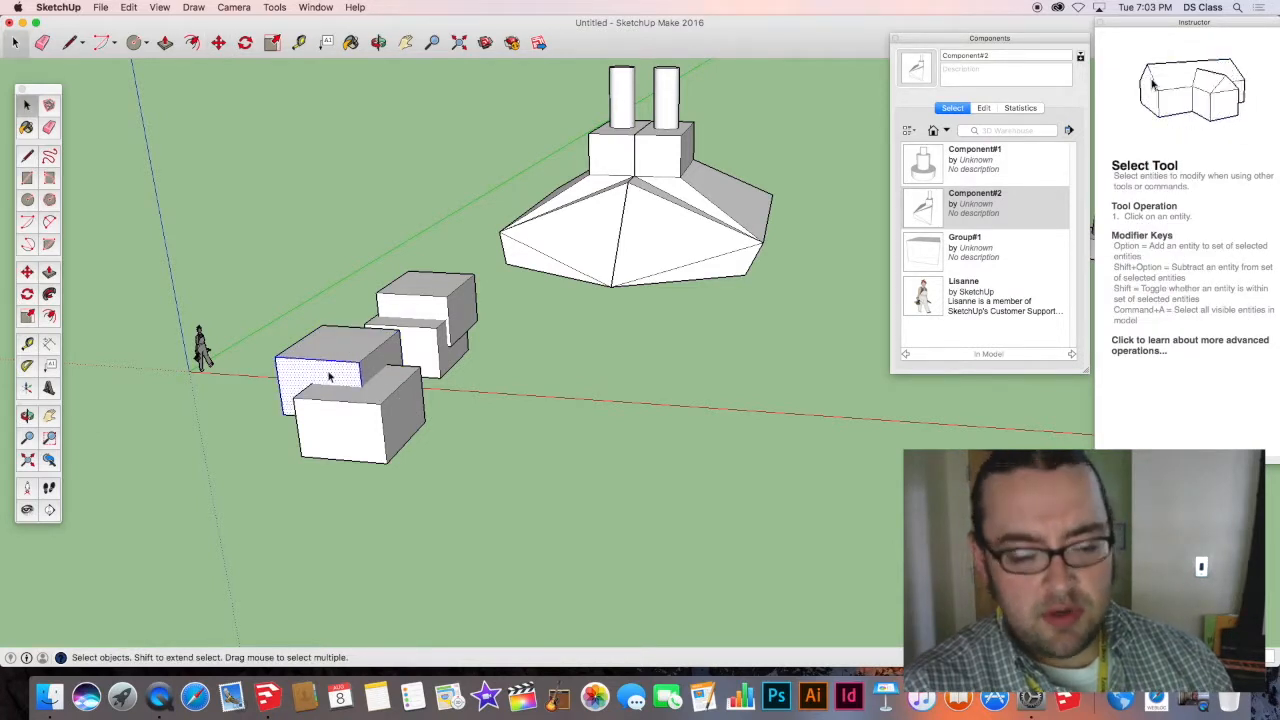
pyautogui.press('m')
pyautogui.click(333, 377)
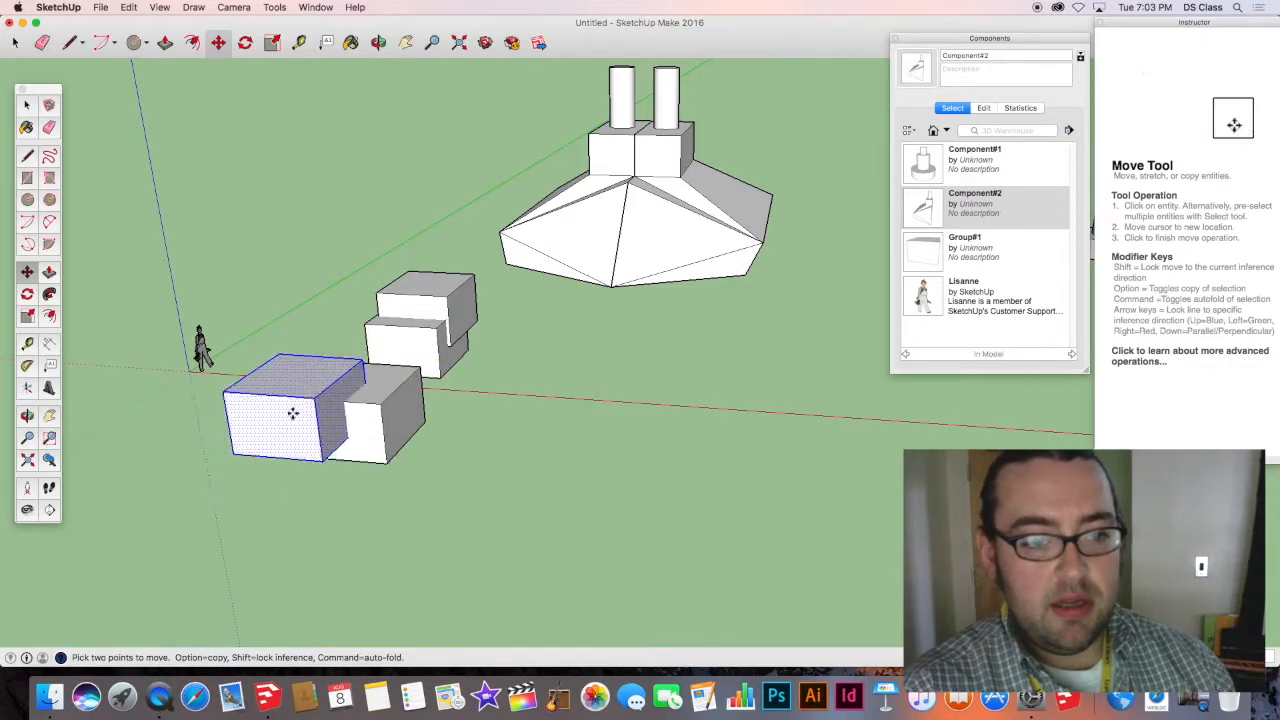
pyautogui.scroll(2, 317, 403)
pyautogui.scroll(1, 317, 403)
pyautogui.moveTo(317, 403); pyautogui.dragTo(211, 344, button='middle')
pyautogui.moveTo(290, 304); pyautogui.dragTo(400, 322, button='middle')
# Raise the selected exploded box vertically until it clears the top of the neighbouring exploded box.
pyautogui.press('space')
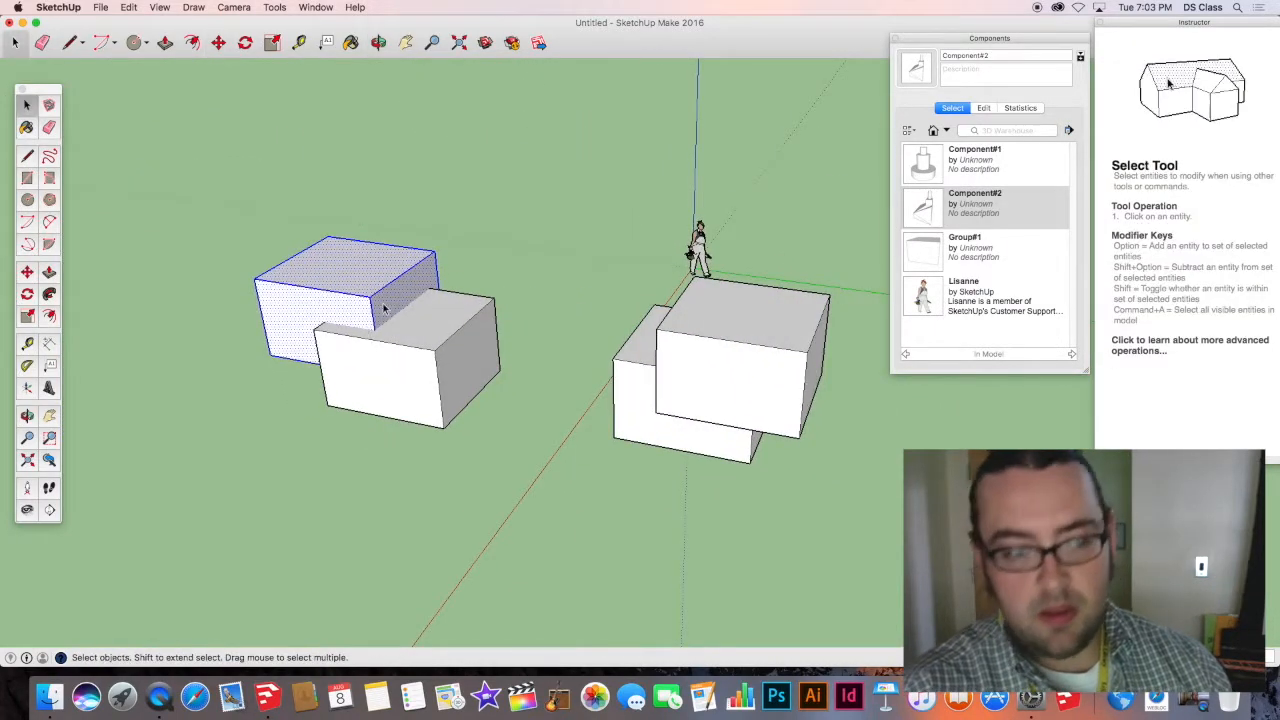
pyautogui.press('m')
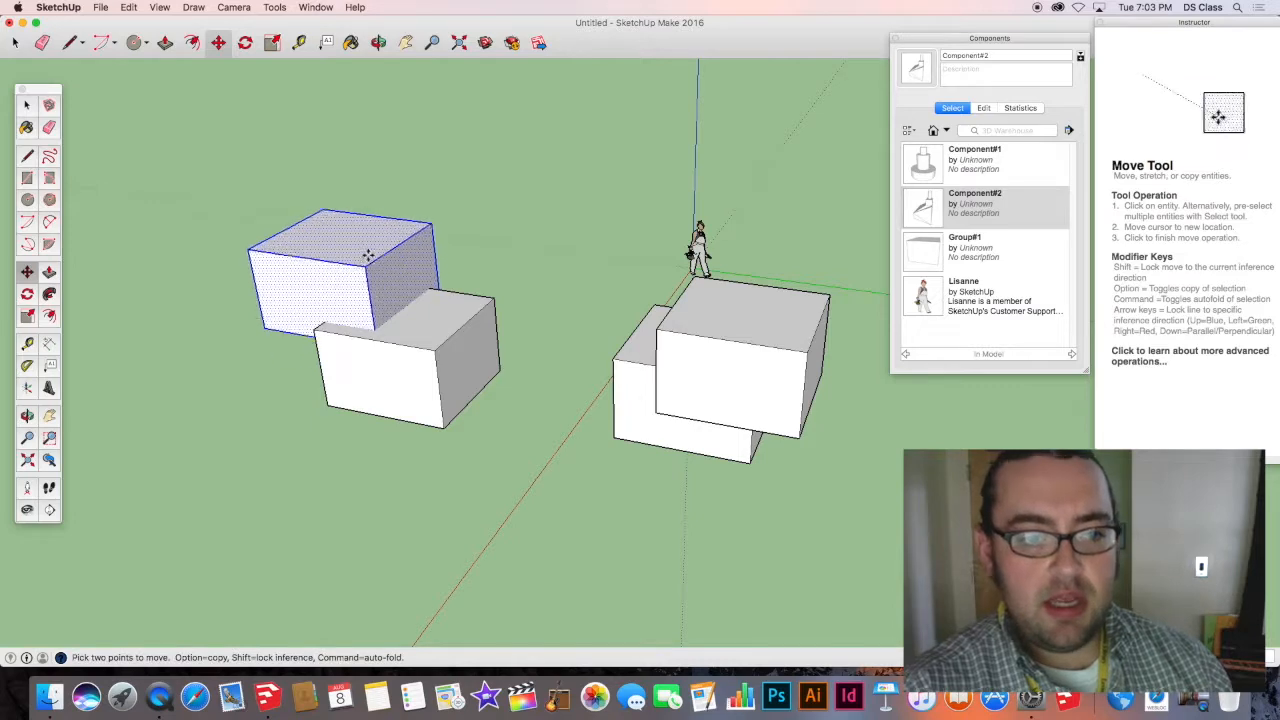
pyautogui.click(372, 302)
pyautogui.click(367, 229)
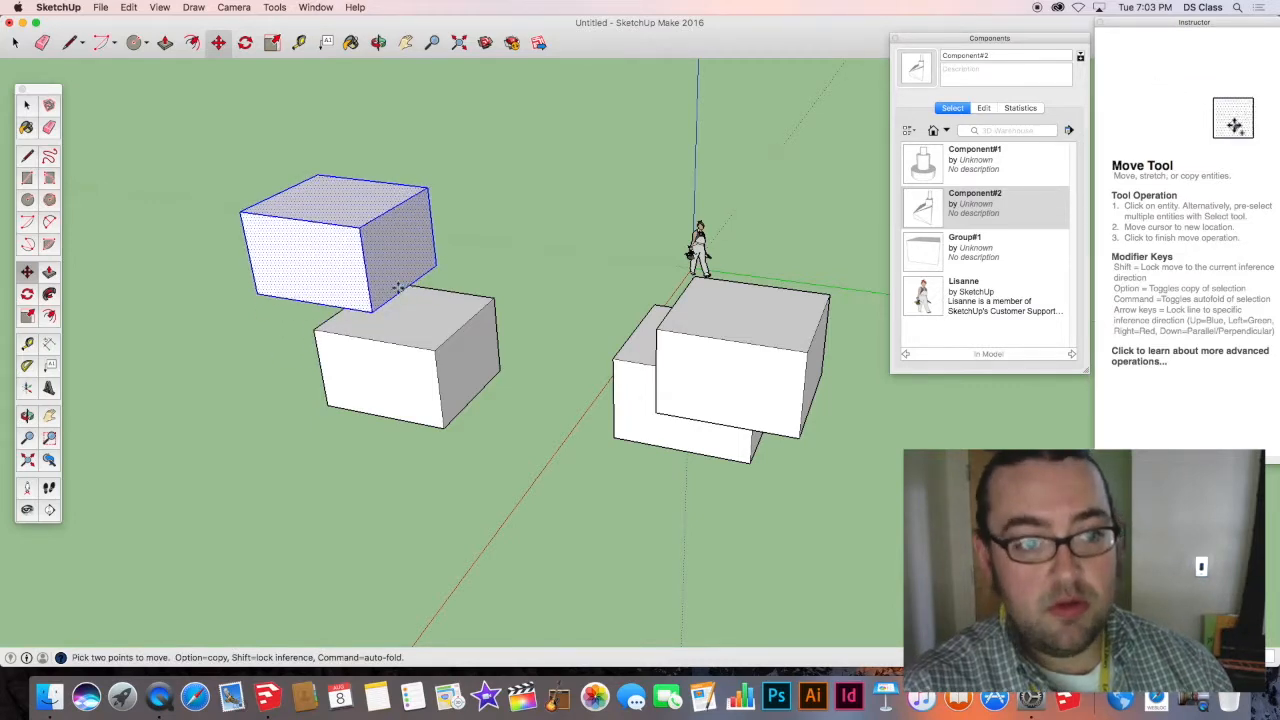
# Move the raised exploded box until its bottom edge meets the top edge of the lower exploded box, then deselect it.
pyautogui.scroll(8, 345, 296)
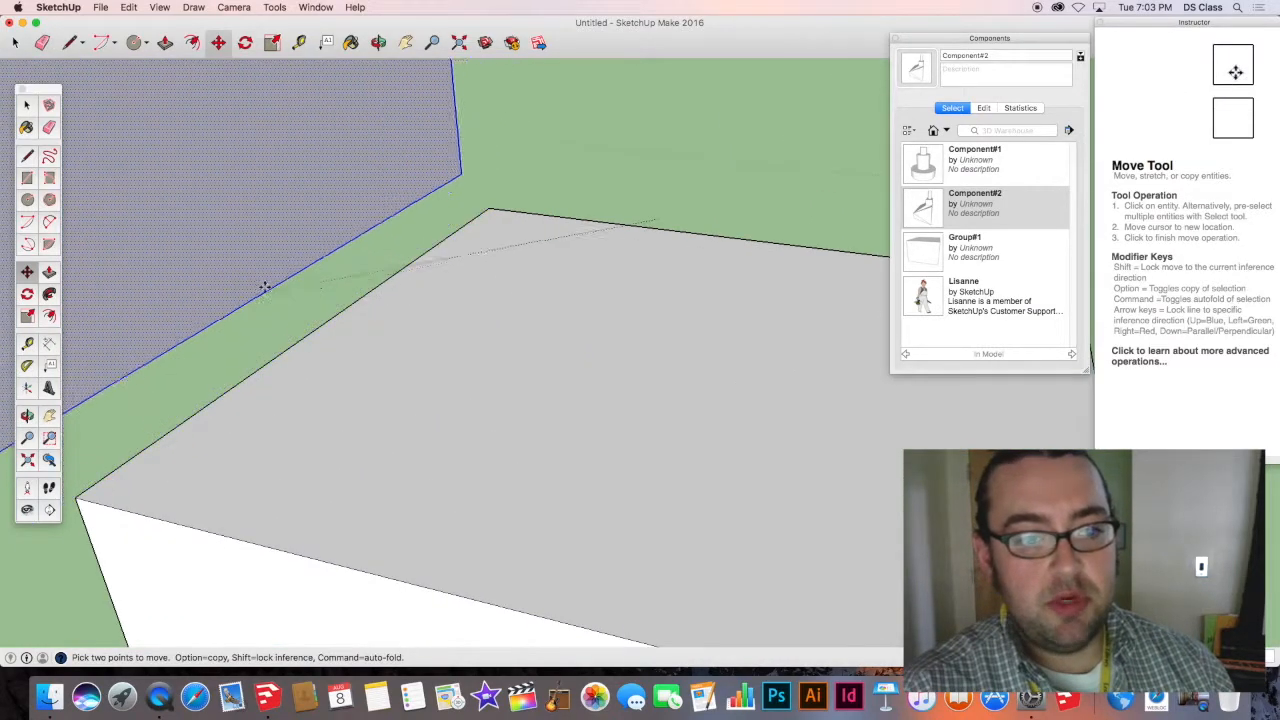
pyautogui.moveTo(320, 320)
pyautogui.mouseDown(button='middle')
pyautogui.moveTo(302, 340)
pyautogui.moveTo(569, 191)
pyautogui.moveTo(626, 209)
pyautogui.moveTo(552, 334)
pyautogui.moveTo(542, 362)
pyautogui.moveTo(557, 374)
pyautogui.moveTo(459, 386)
pyautogui.mouseUp(button='middle')
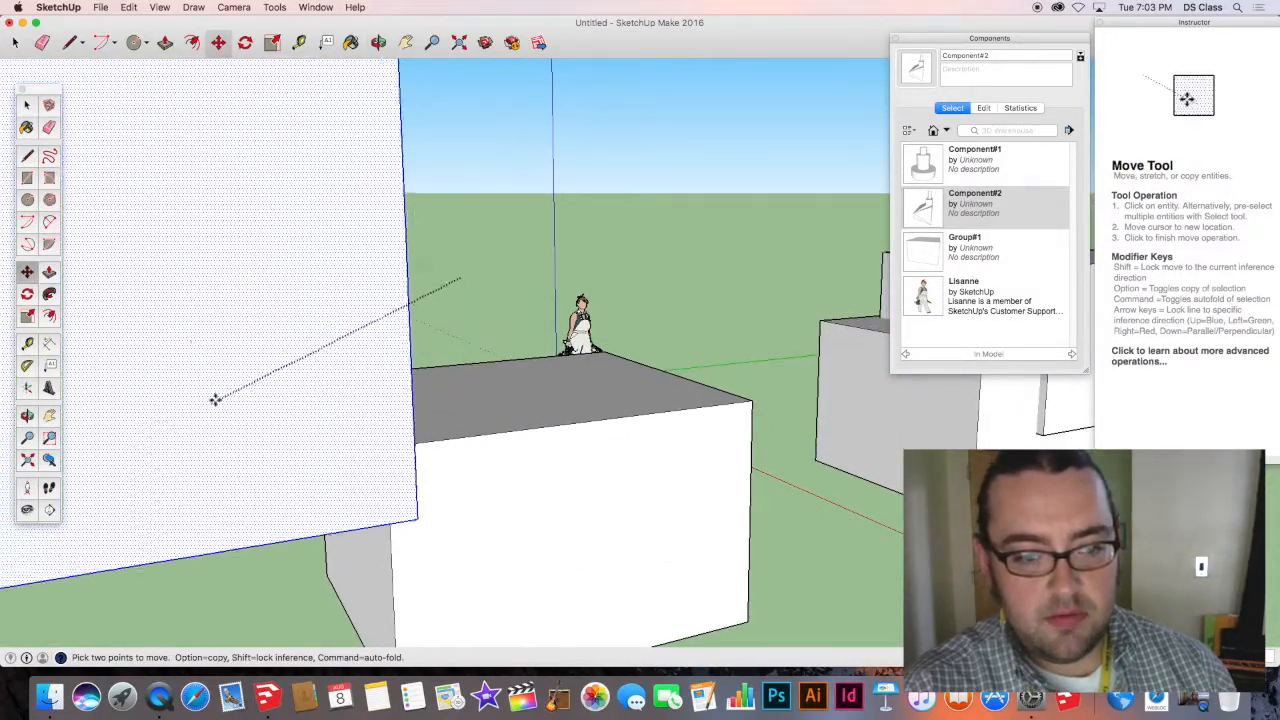
pyautogui.moveTo(286, 366); pyautogui.dragTo(448, 337, button='middle')
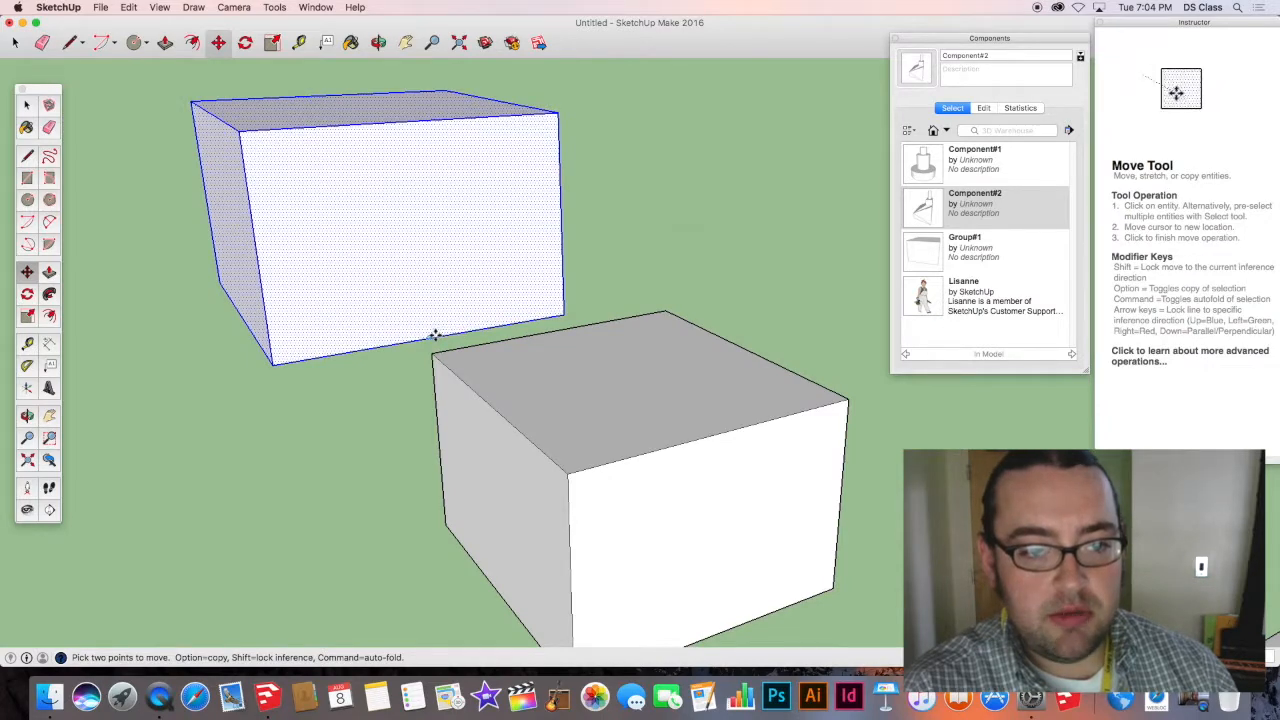
pyautogui.scroll(4, 566, 330)
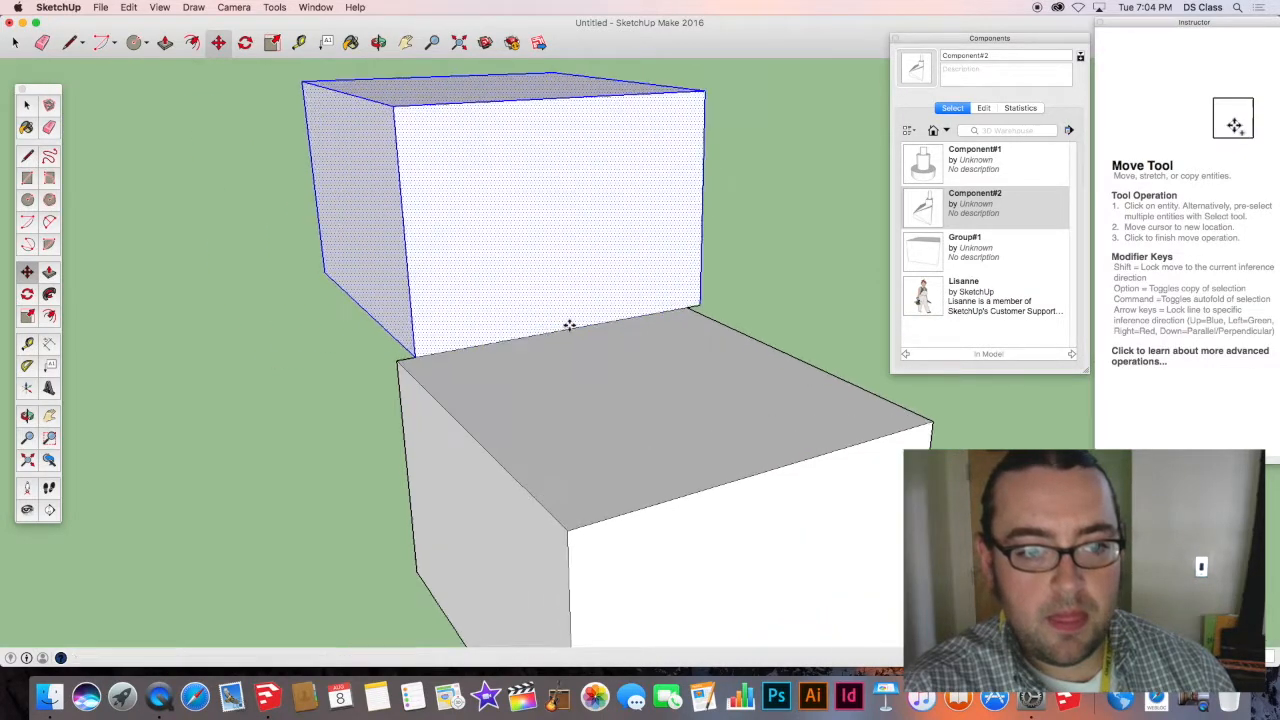
pyautogui.moveTo(497, 306); pyautogui.dragTo(506, 274, button='middle')
pyautogui.moveTo(259, 353); pyautogui.dragTo(640, 349, button='middle')
pyautogui.press('space')
pyautogui.click(306, 401)
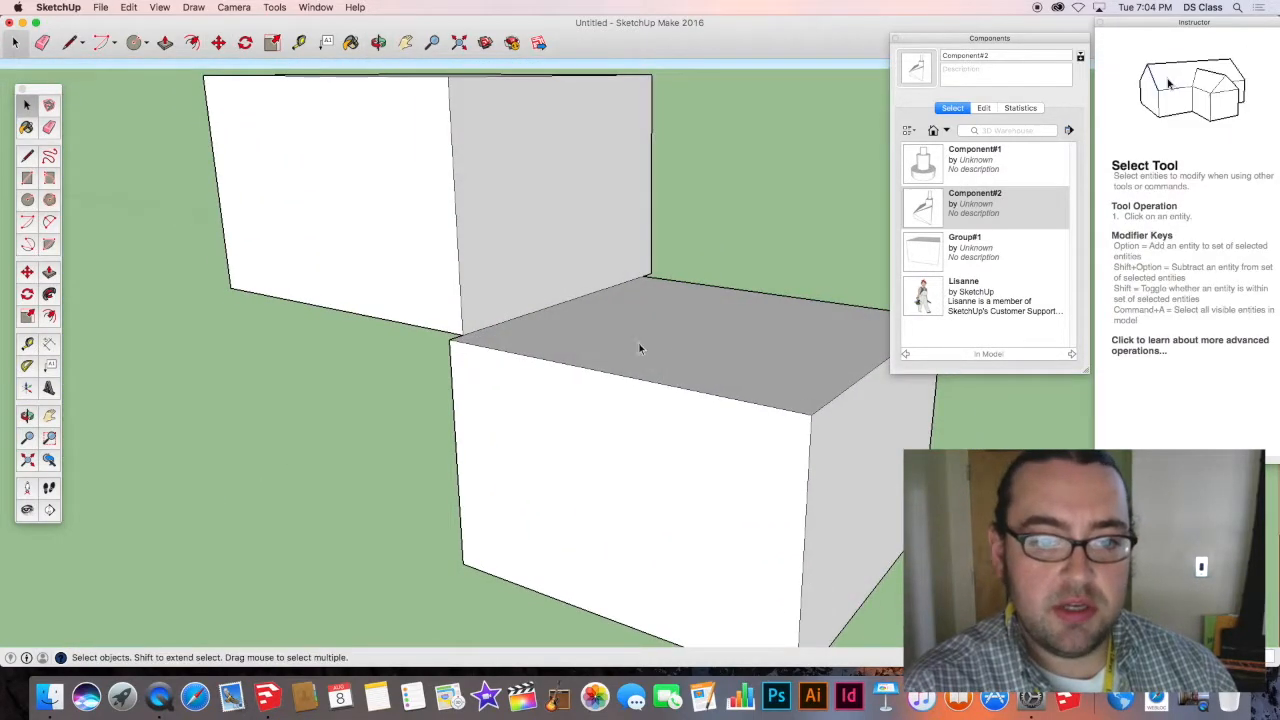
# Push the top face of the lower exploded box downward with Push/Pull.
pyautogui.click(667, 345)
pyautogui.scroll(-4, 668, 347)
pyautogui.press('p')
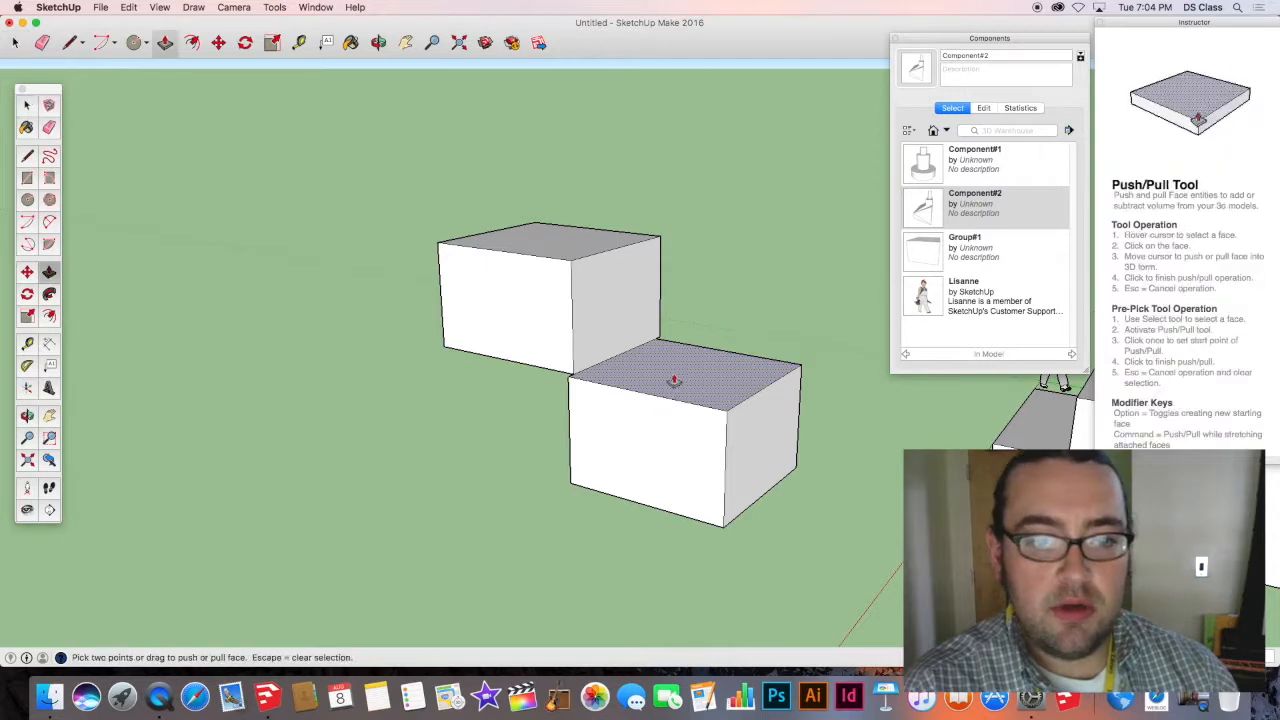
pyautogui.click(677, 353)
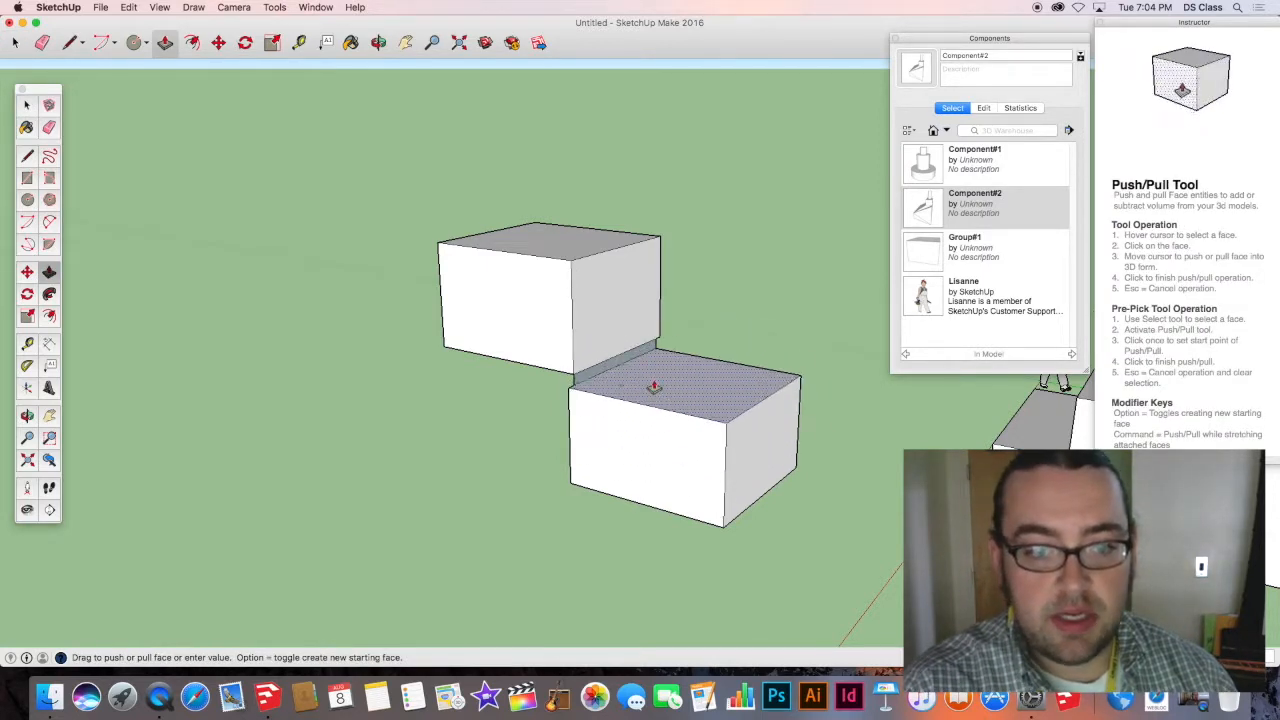
pyautogui.click(651, 420)
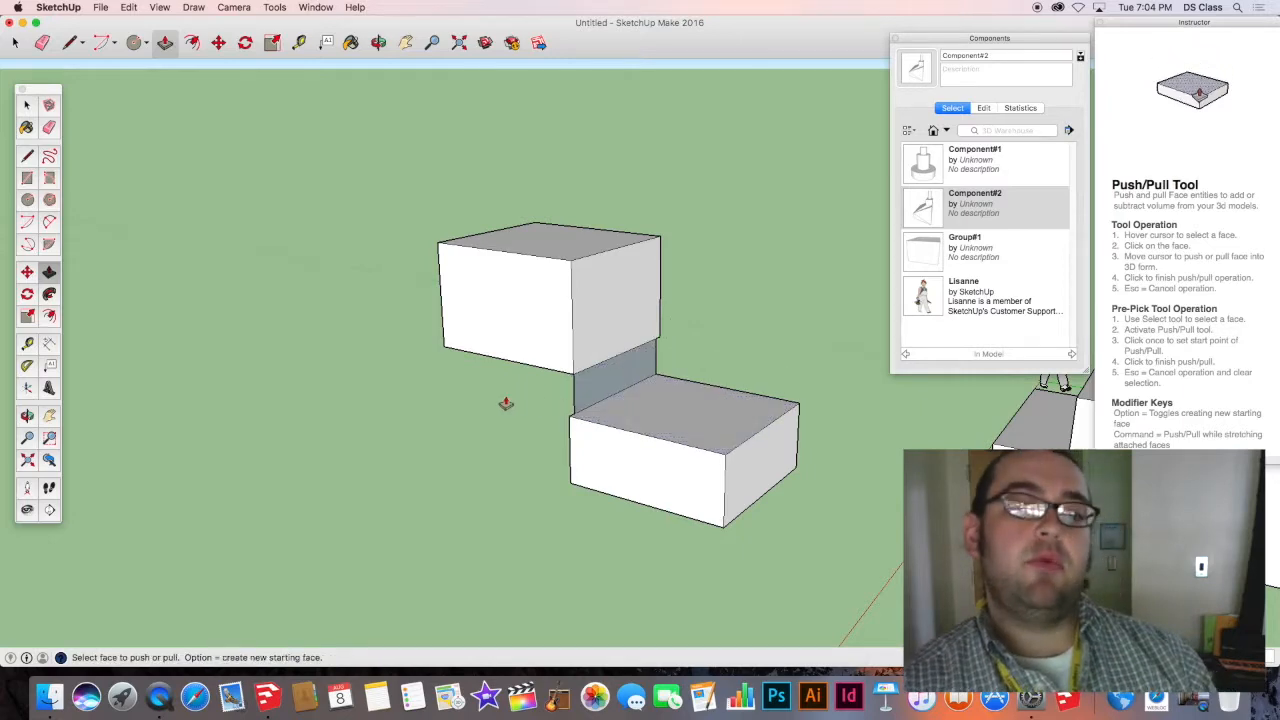
# Undo the Push/Pull on the lower exploded box and the last move of the upper exploded box.
pyautogui.moveTo(506, 400); pyautogui.dragTo(612, 405, button='middle')
pyautogui.press('super+z')
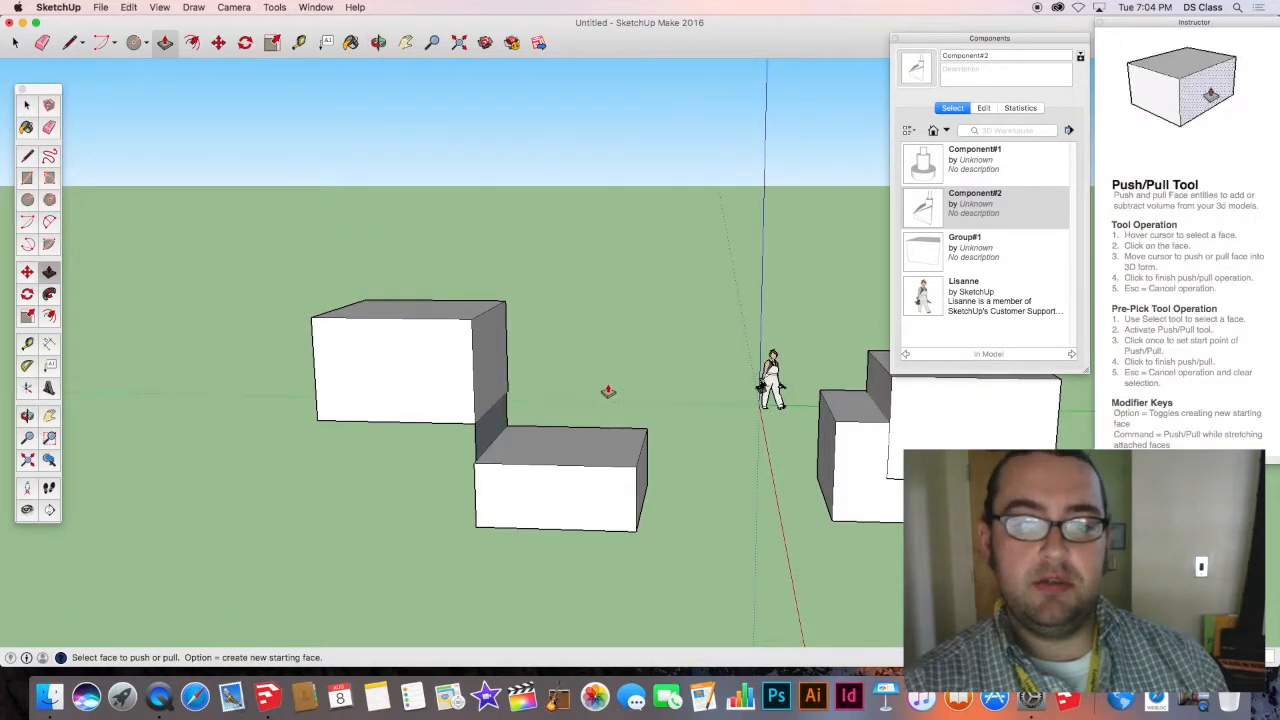
pyautogui.press('super+z')
pyautogui.moveTo(512, 403); pyautogui.dragTo(392, 425, button='middle')
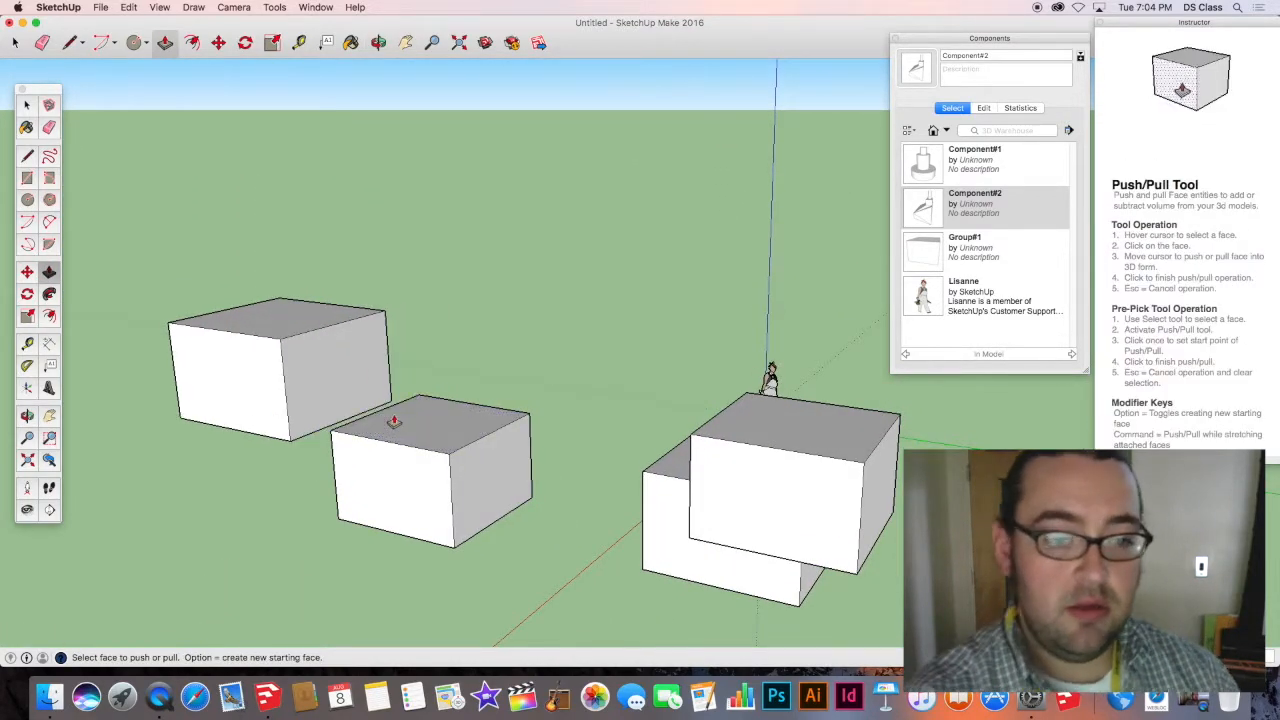
# Select the whole upper exploded box and move it so its bottom front corner meets the far top corner of the lower exploded box.
pyautogui.click(288, 441)
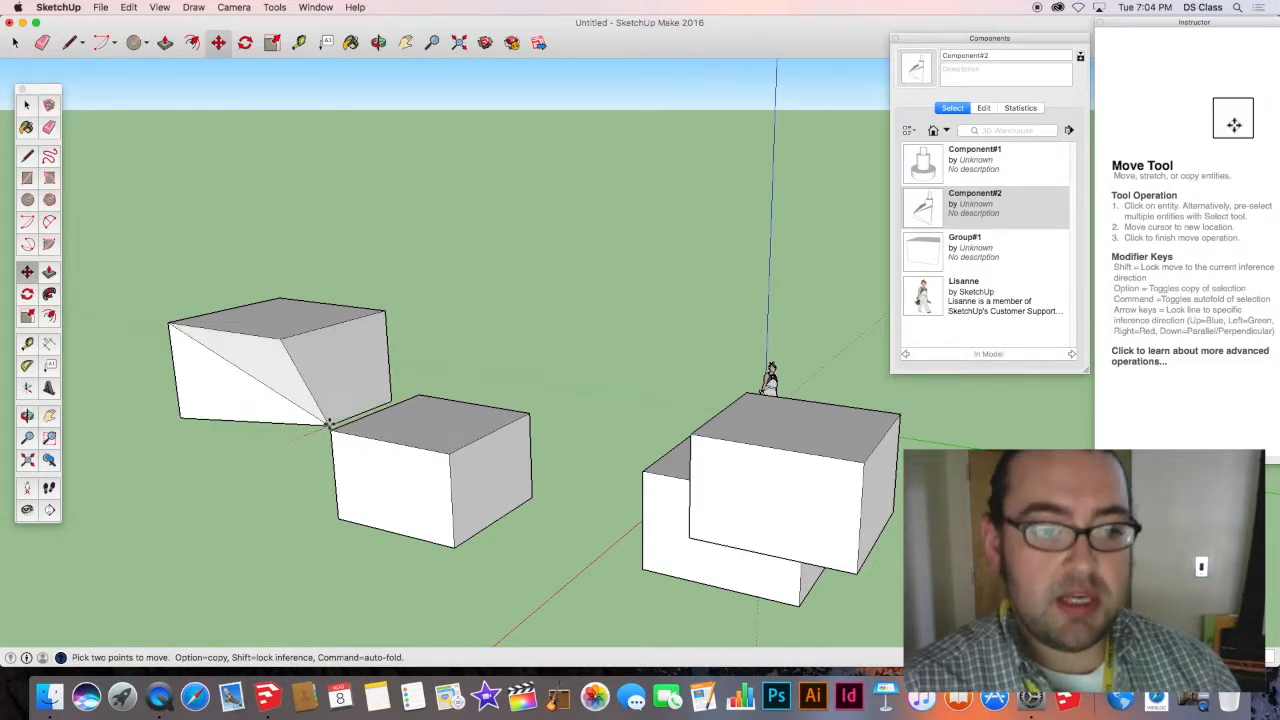
pyautogui.press('Escape')
pyautogui.press('space')
pyautogui.click(313, 405)
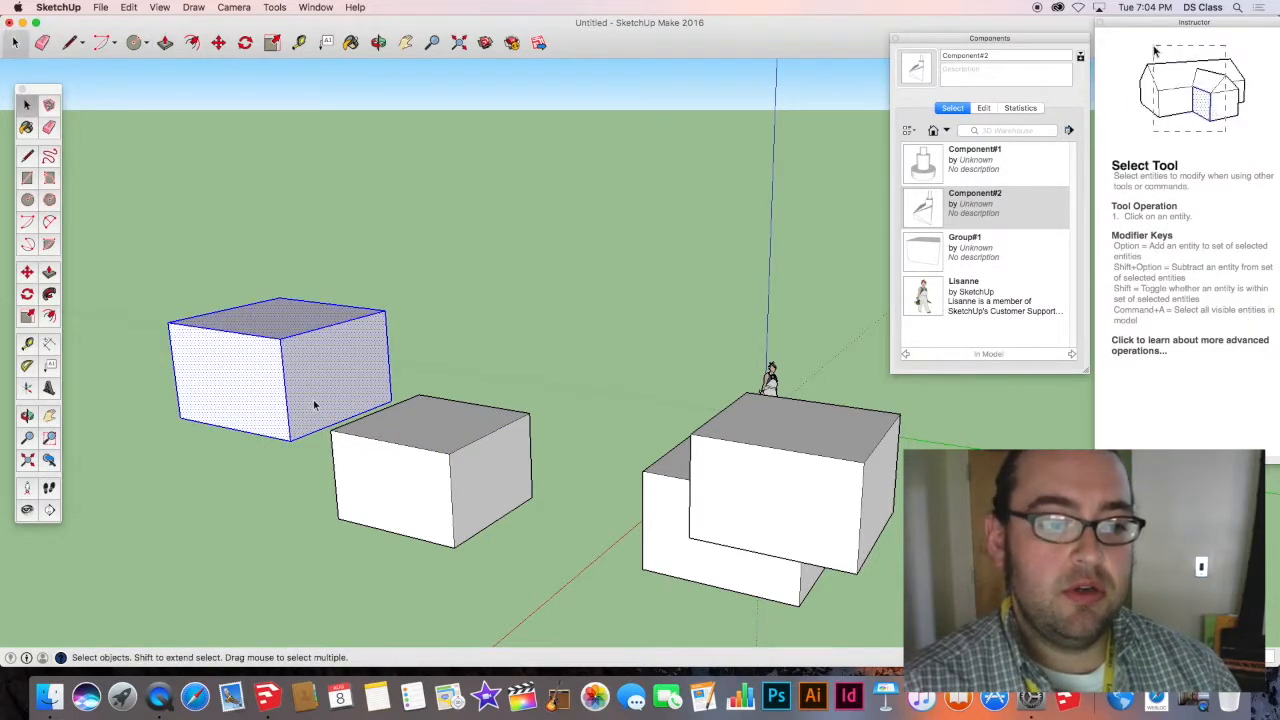
pyautogui.press('m')
pyautogui.click(289, 437)
pyautogui.click(330, 428)
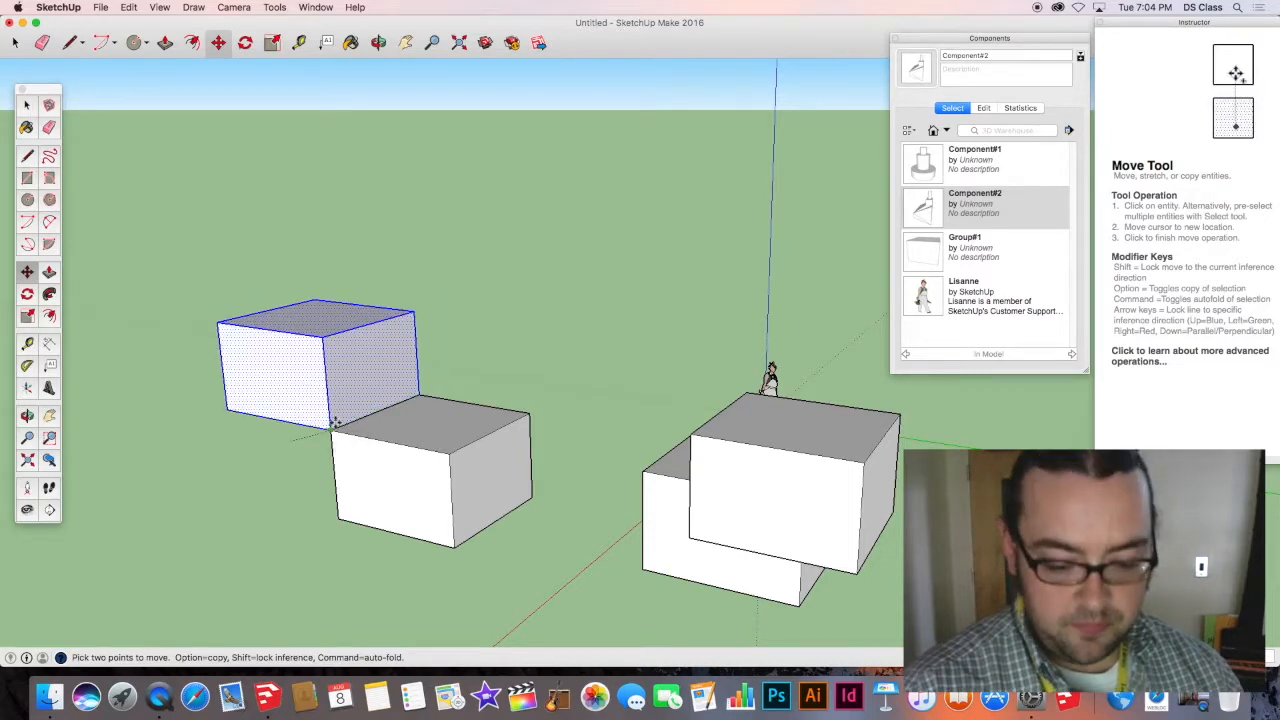
pyautogui.scroll(5, 423, 390)
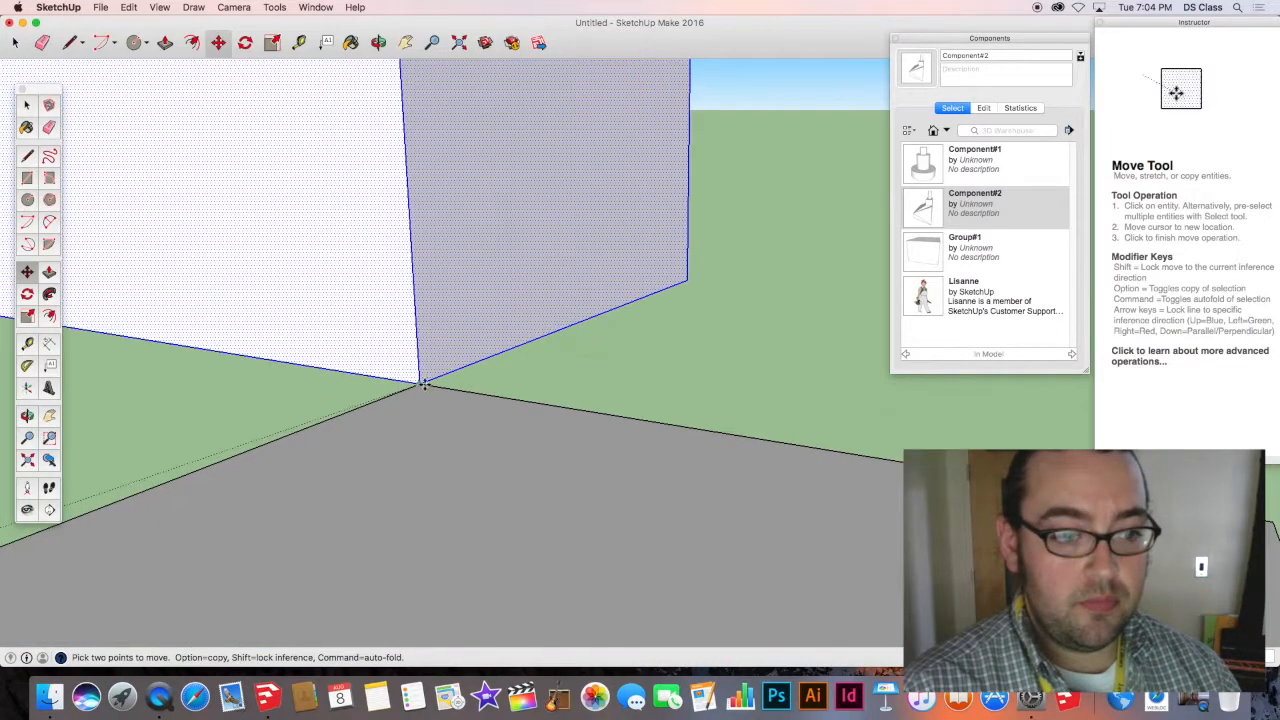
pyautogui.click(423, 385)
pyautogui.scroll(-8, 430, 380)
pyautogui.press('space')
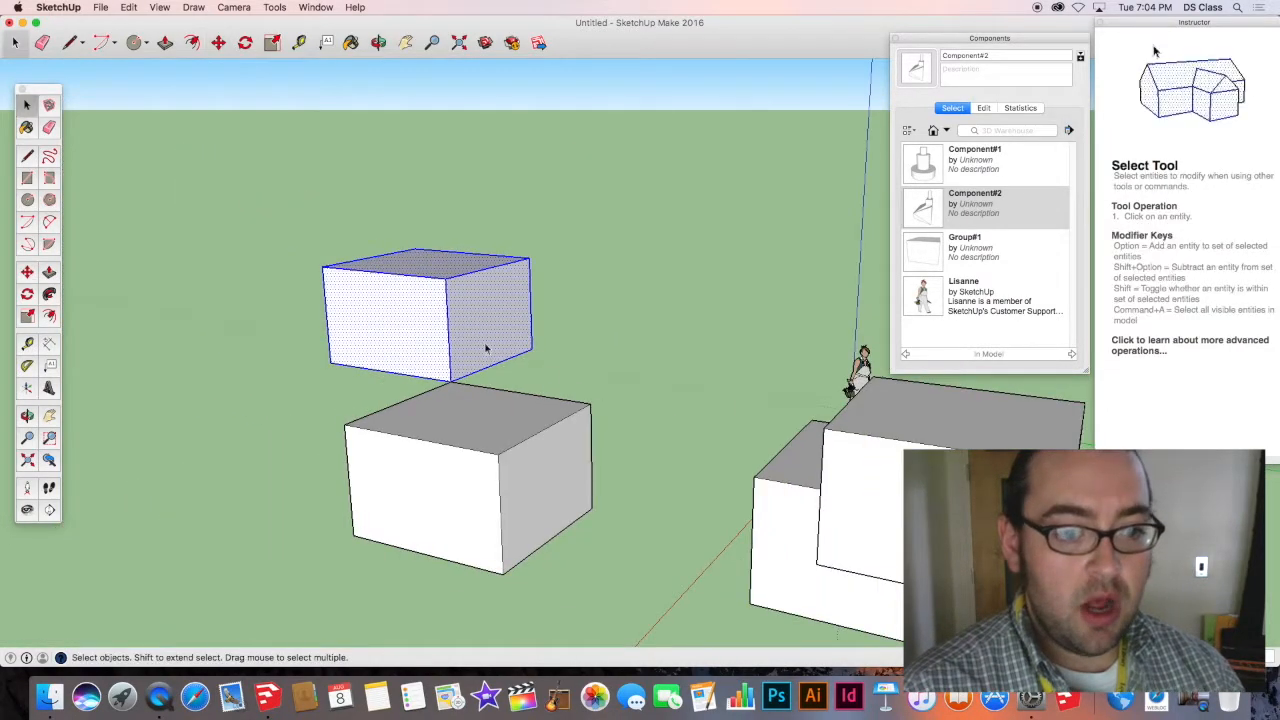
# Select only the shaded side face of the upper exploded box and move that face slightly inward.
pyautogui.click(514, 366)
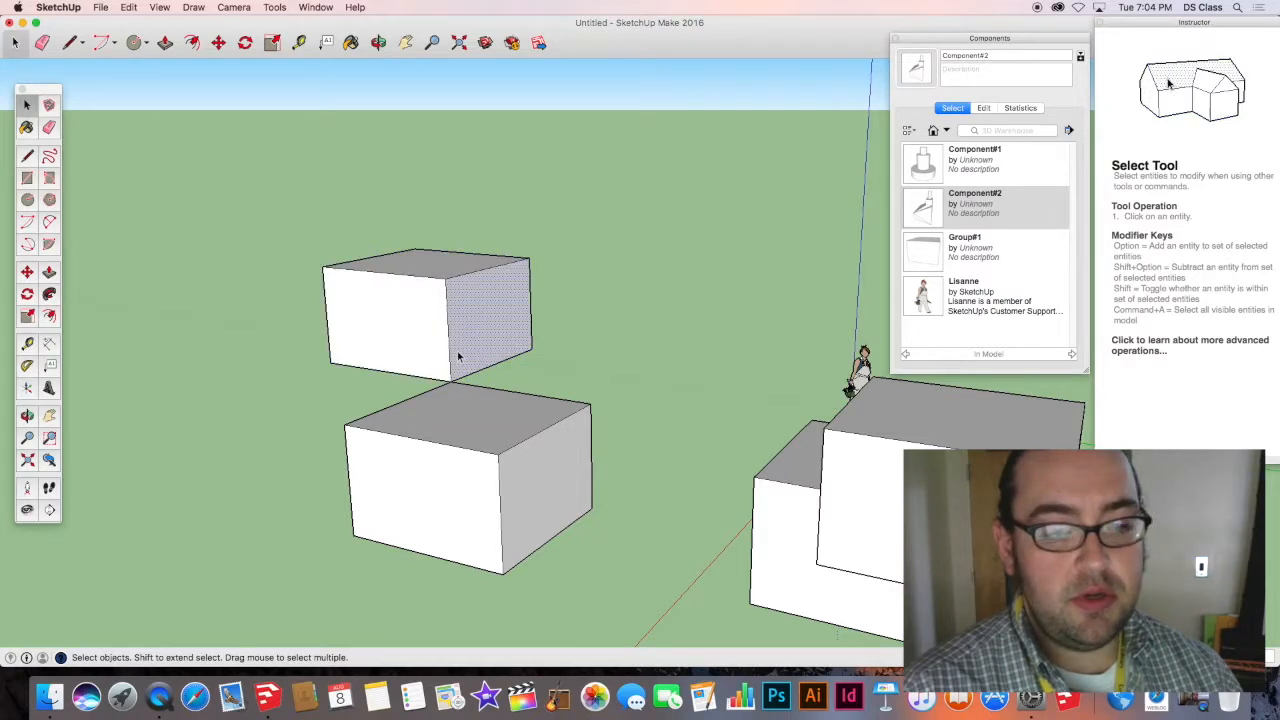
pyautogui.press('m')
pyautogui.click(471, 343)
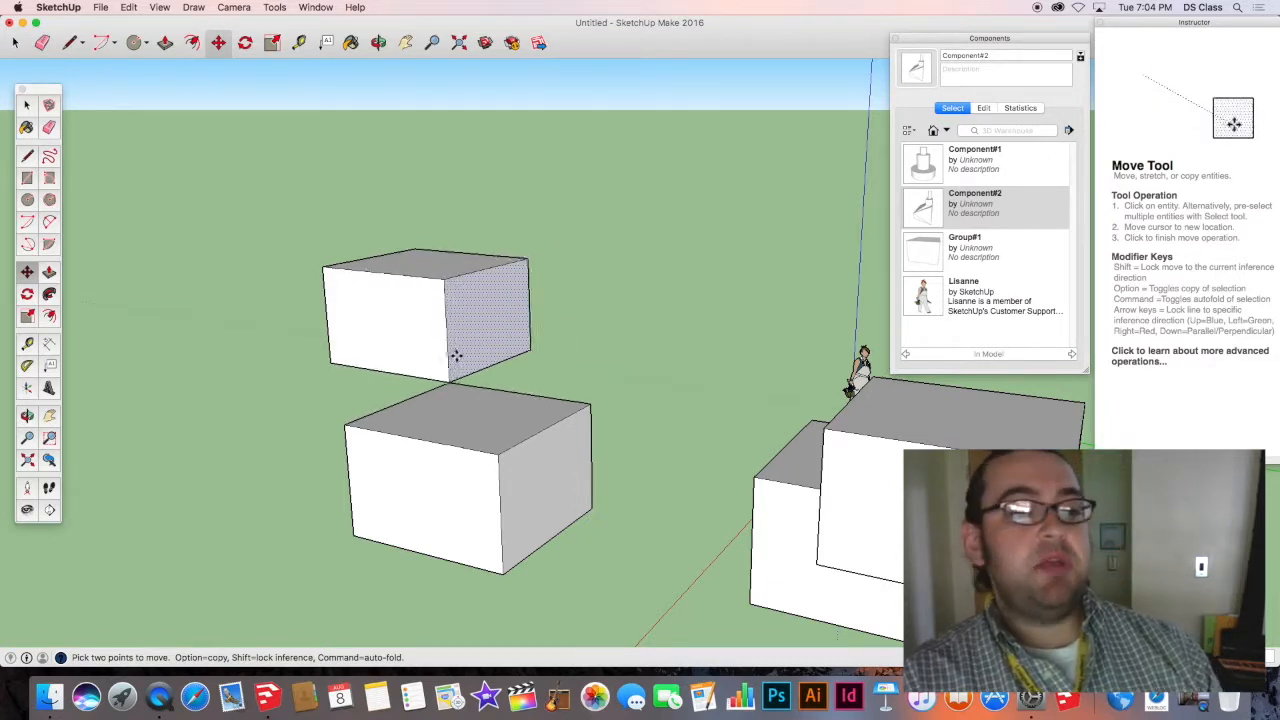
pyautogui.click(476, 346)
pyautogui.scroll(-5, 820, 438)
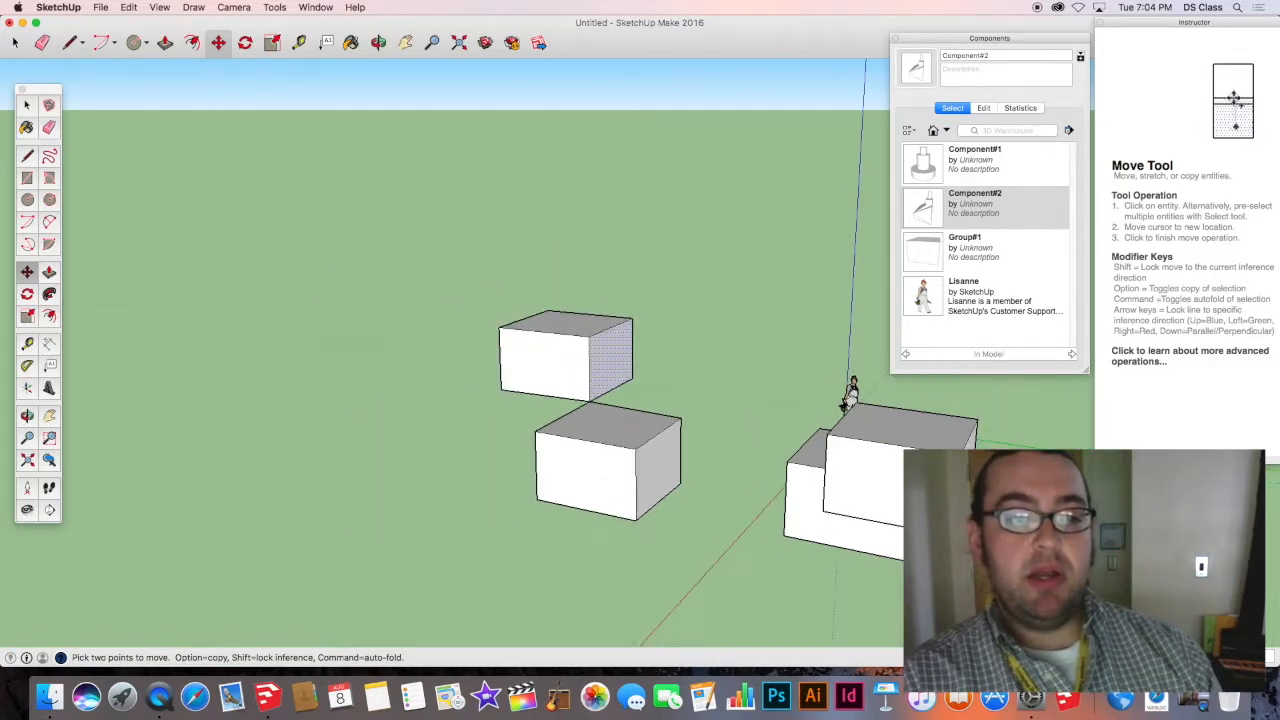
# Move one of the overlapping component boxes away from the other, to the opposite side of the exploded boxes.
pyautogui.moveTo(820, 455); pyautogui.dragTo(451, 388, button='middle')
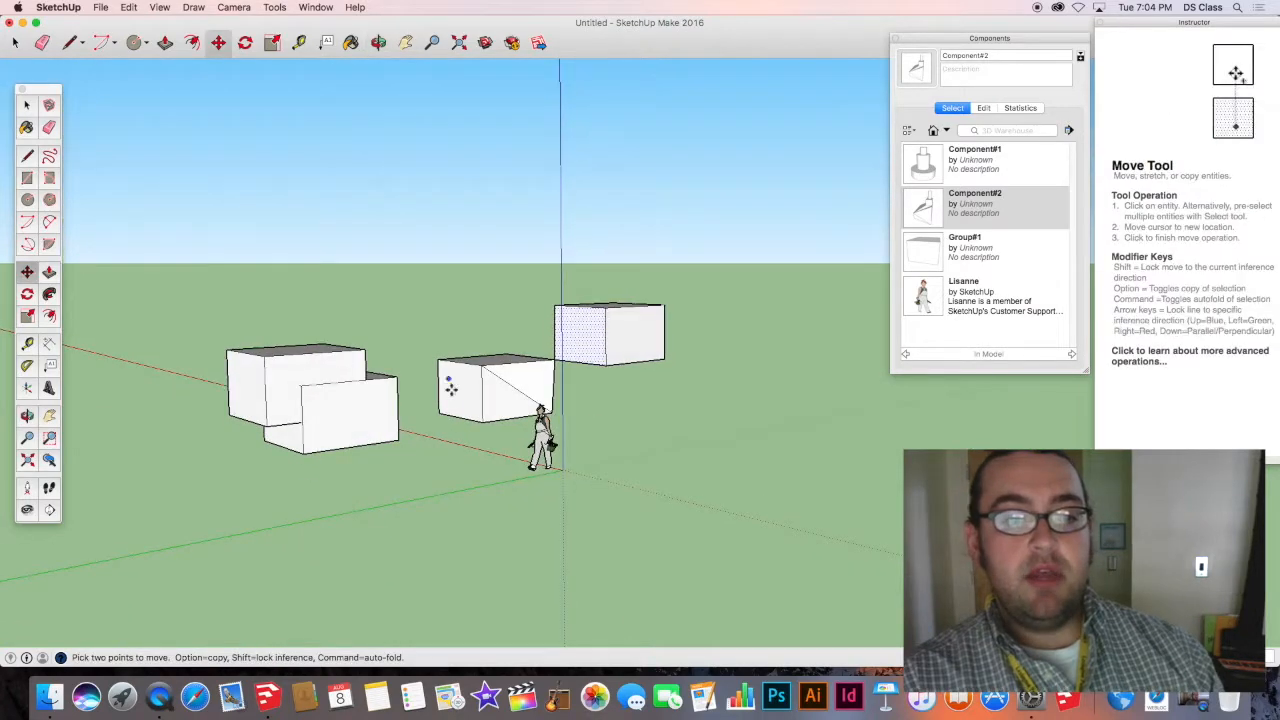
pyautogui.press('space')
pyautogui.press('m')
pyautogui.click(286, 370)
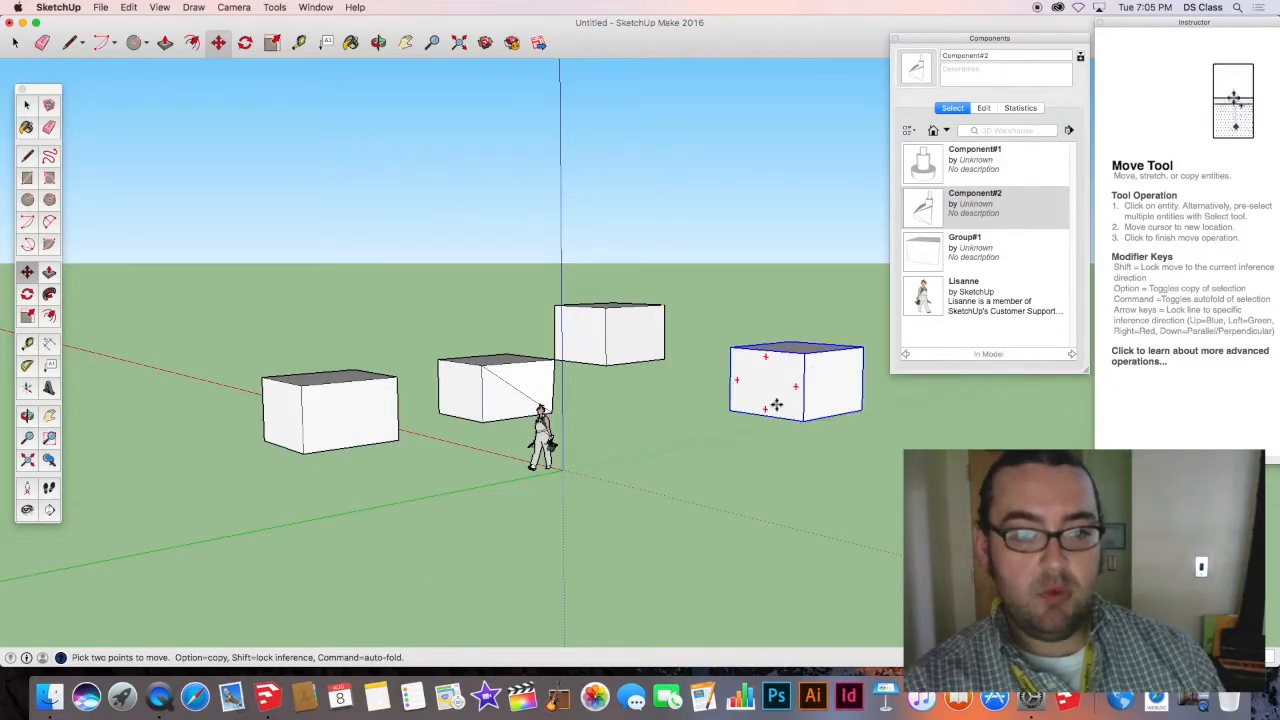
pyautogui.click(783, 399)
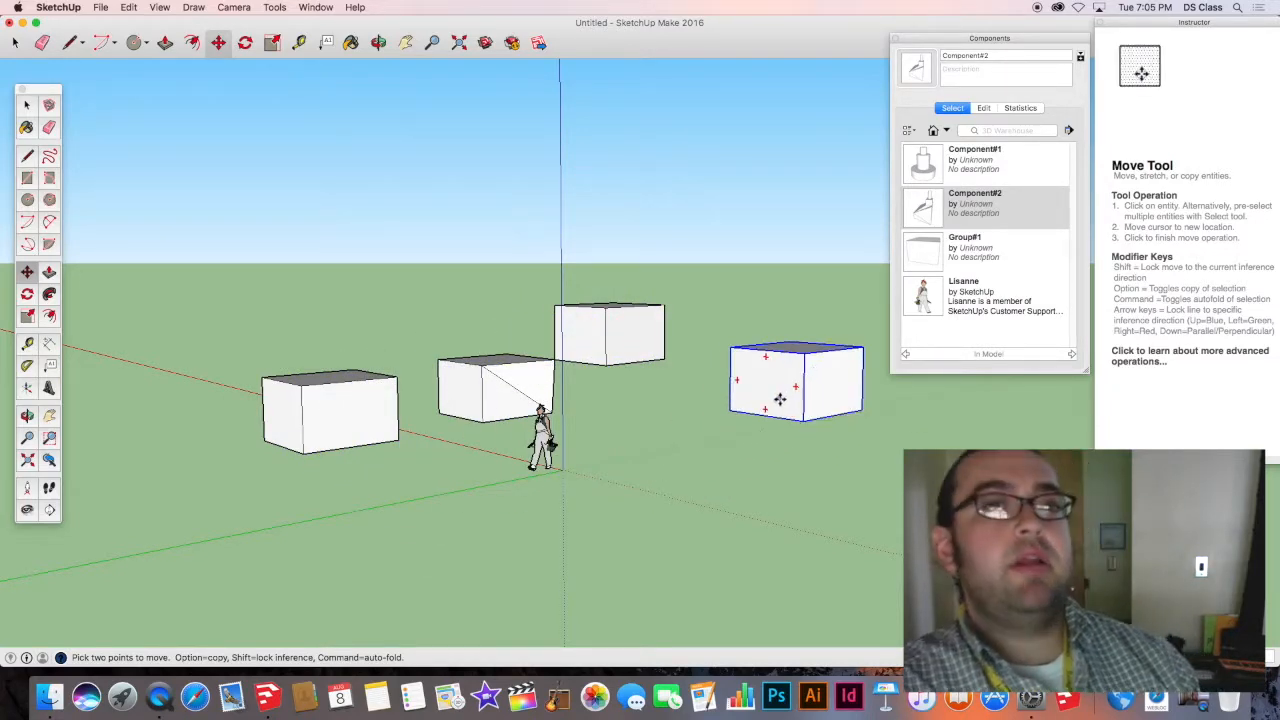
pyautogui.moveTo(694, 417); pyautogui.dragTo(356, 402, button='middle')
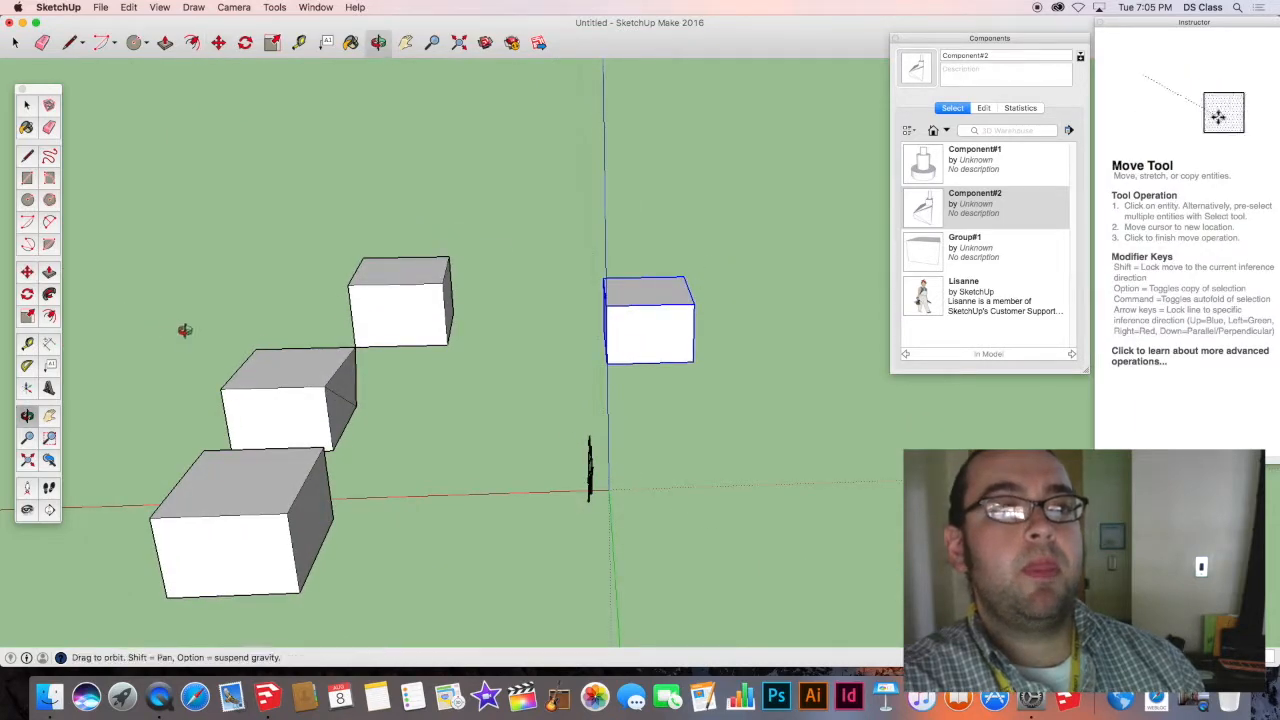
pyautogui.moveTo(183, 329); pyautogui.dragTo(557, 191, button='middle')
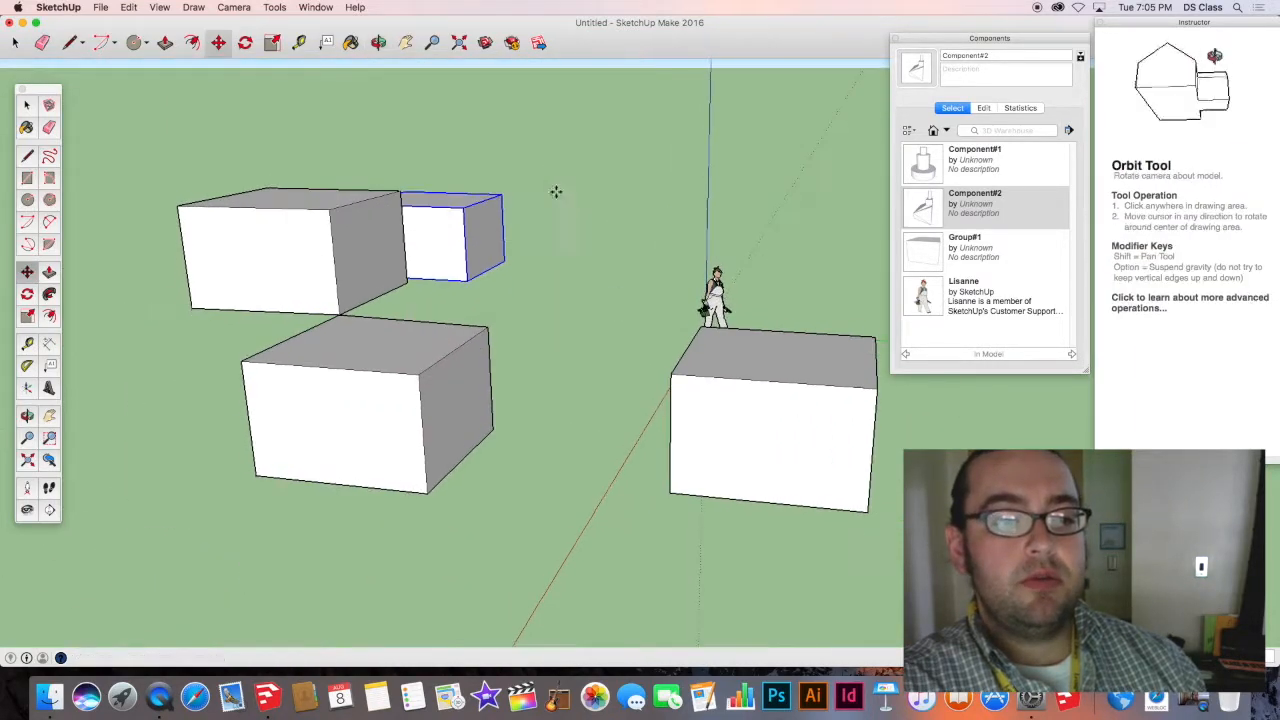
# Undo the last component box move and clear the selection.
pyautogui.press('super+z')
pyautogui.moveTo(612, 261); pyautogui.dragTo(316, 342, button='middle')
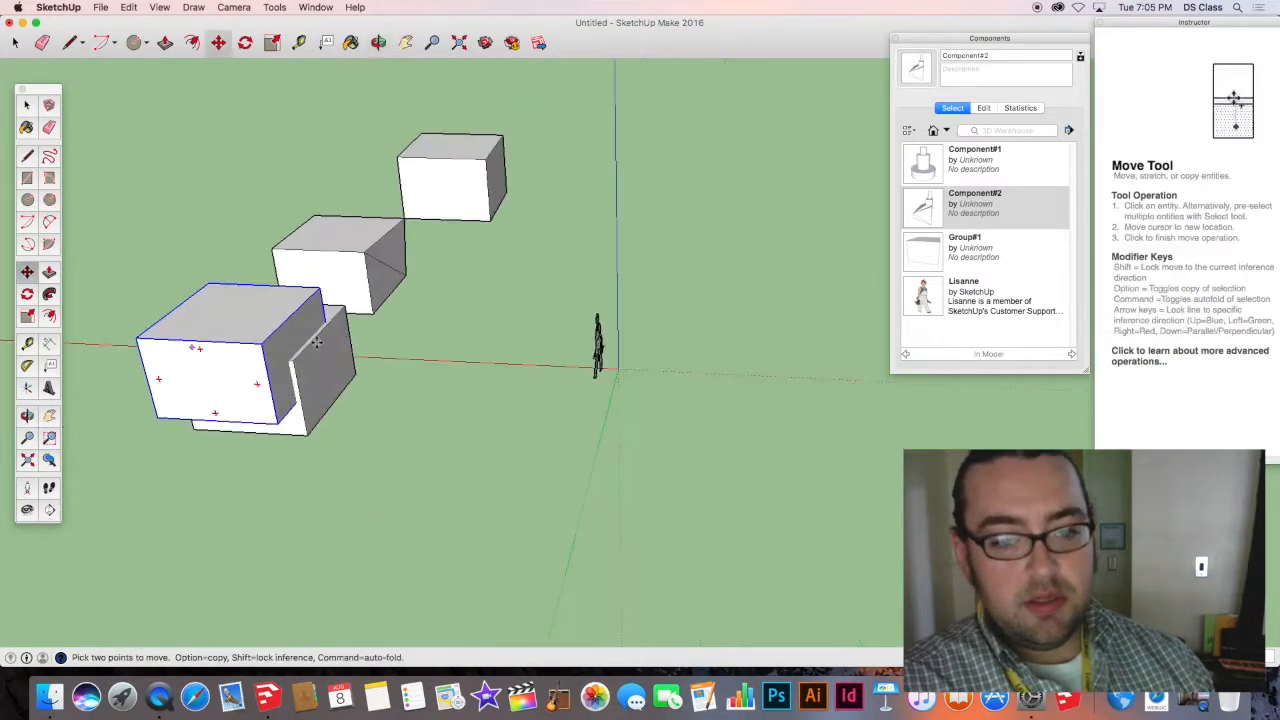
pyautogui.moveTo(469, 341); pyautogui.dragTo(294, 334, button='middle')
pyautogui.press('space')
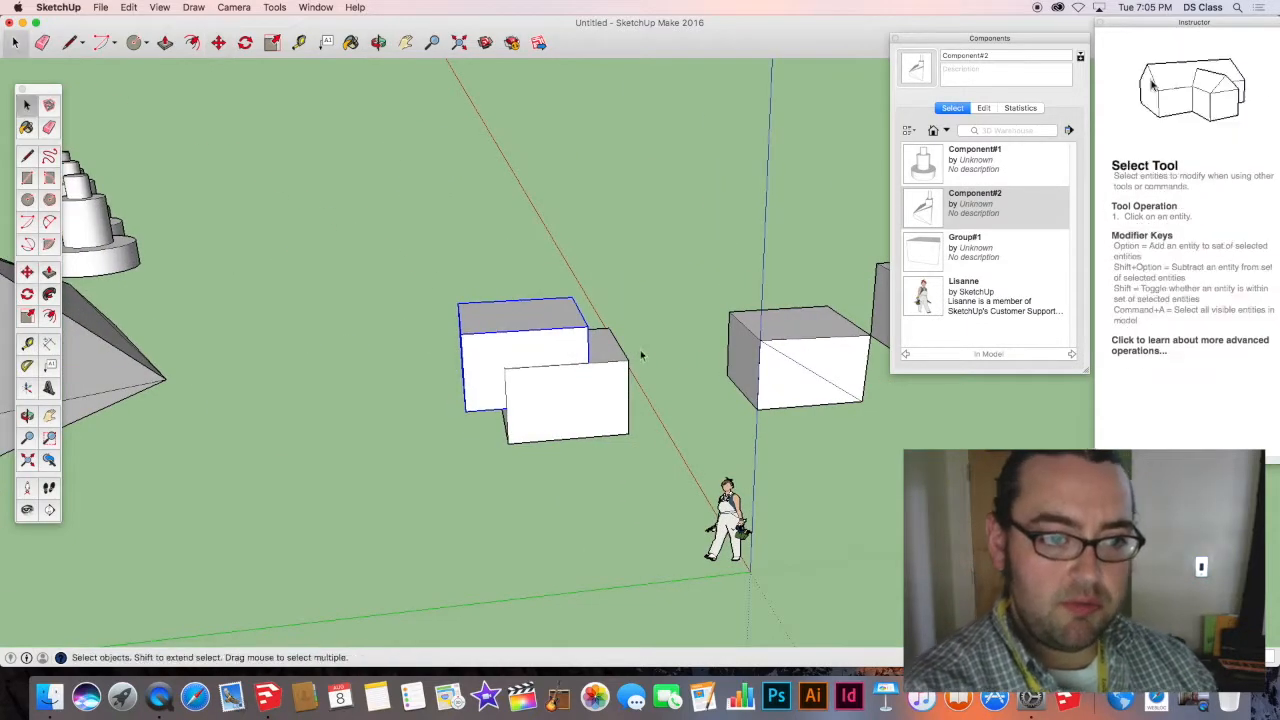
pyautogui.click(376, 182)
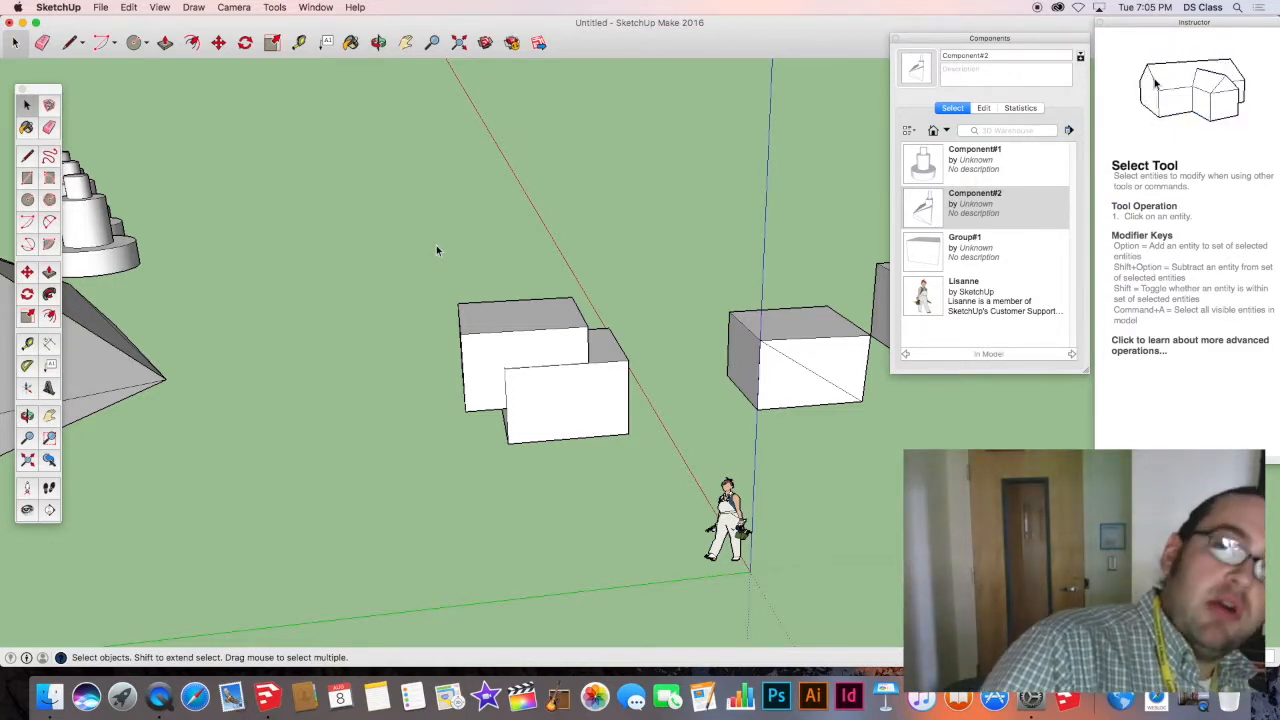
# Move the upper component box a short distance so that it overhangs the lower component box further.
pyautogui.click(487, 371)
pyautogui.moveTo(487, 371); pyautogui.dragTo(471, 394, button='middle')
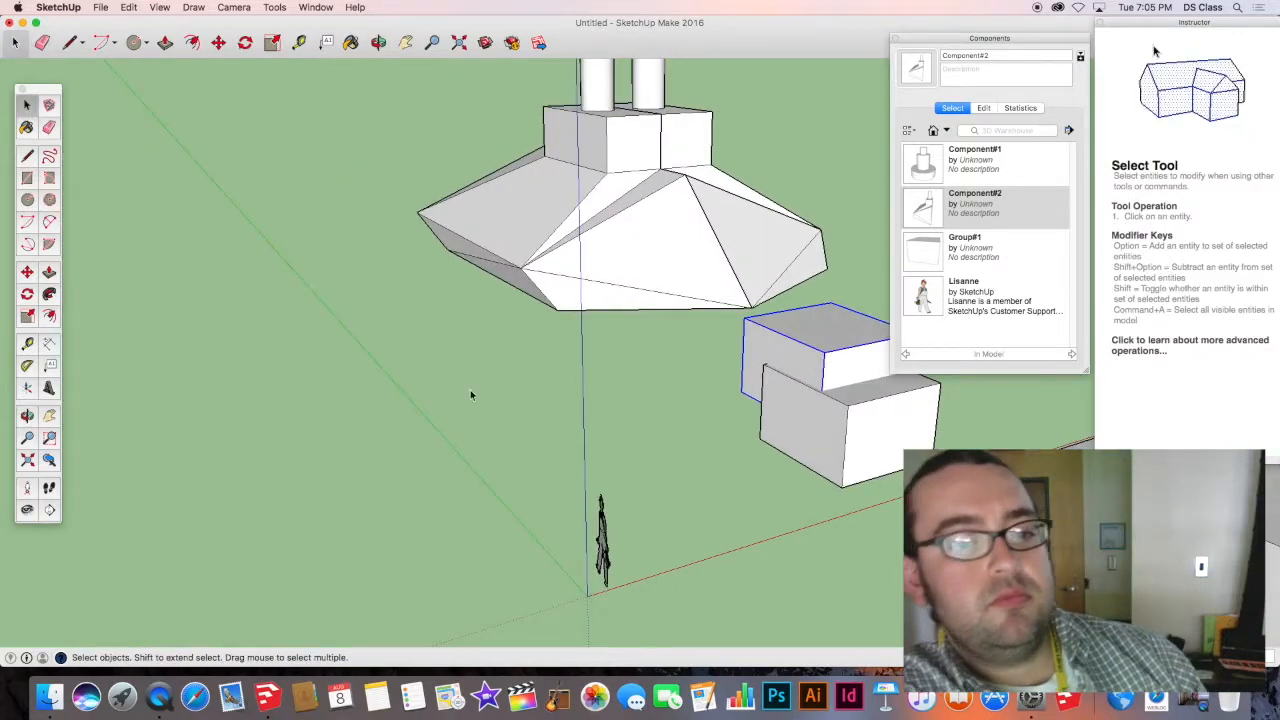
pyautogui.moveTo(604, 412); pyautogui.dragTo(309, 380, button='middle')
pyautogui.scroll(5, 477, 394)
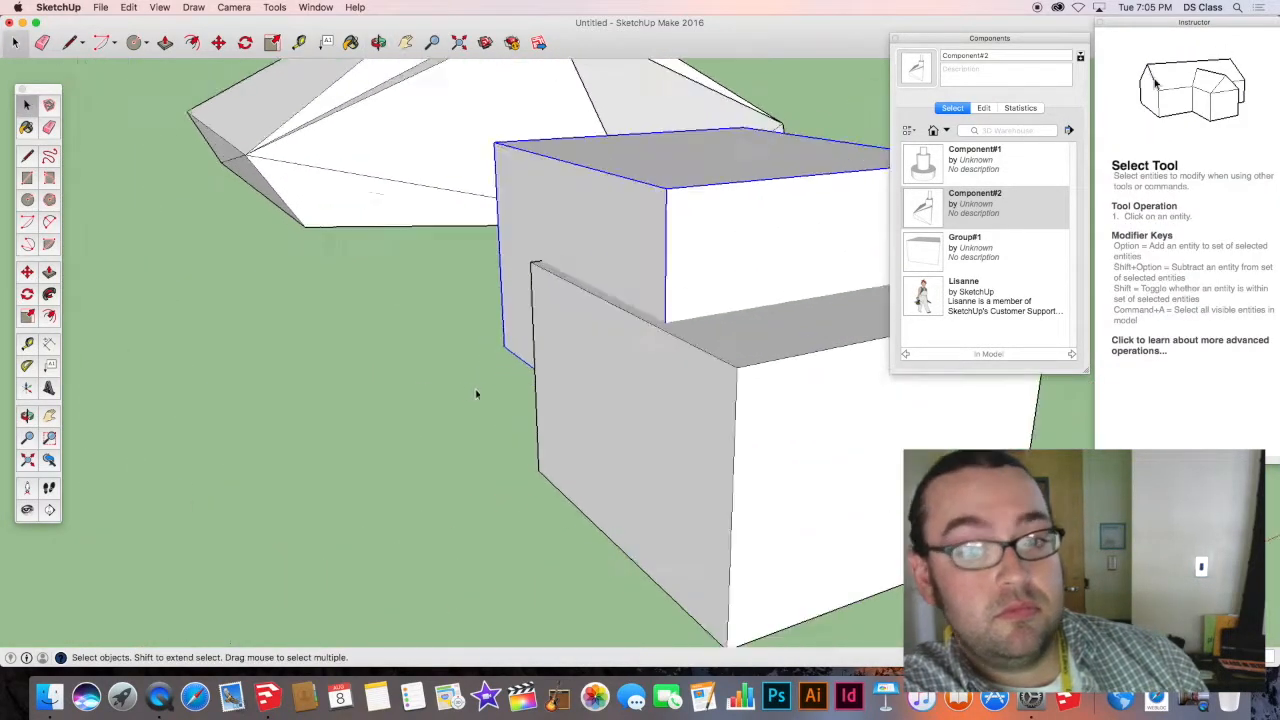
pyautogui.press('m')
pyautogui.scroll(-5, 543, 391)
pyautogui.moveTo(543, 391)
pyautogui.mouseDown(button='middle')
pyautogui.moveTo(457, 381)
pyautogui.moveTo(389, 346)
pyautogui.moveTo(320, 342)
pyautogui.moveTo(541, 388)
pyautogui.mouseUp(button='middle')
pyautogui.moveTo(551, 377); pyautogui.dragTo(547, 356)
pyautogui.moveTo(537, 368); pyautogui.dragTo(150, 335, button='middle')
pyautogui.moveTo(532, 409); pyautogui.dragTo(240, 370, button='middle')
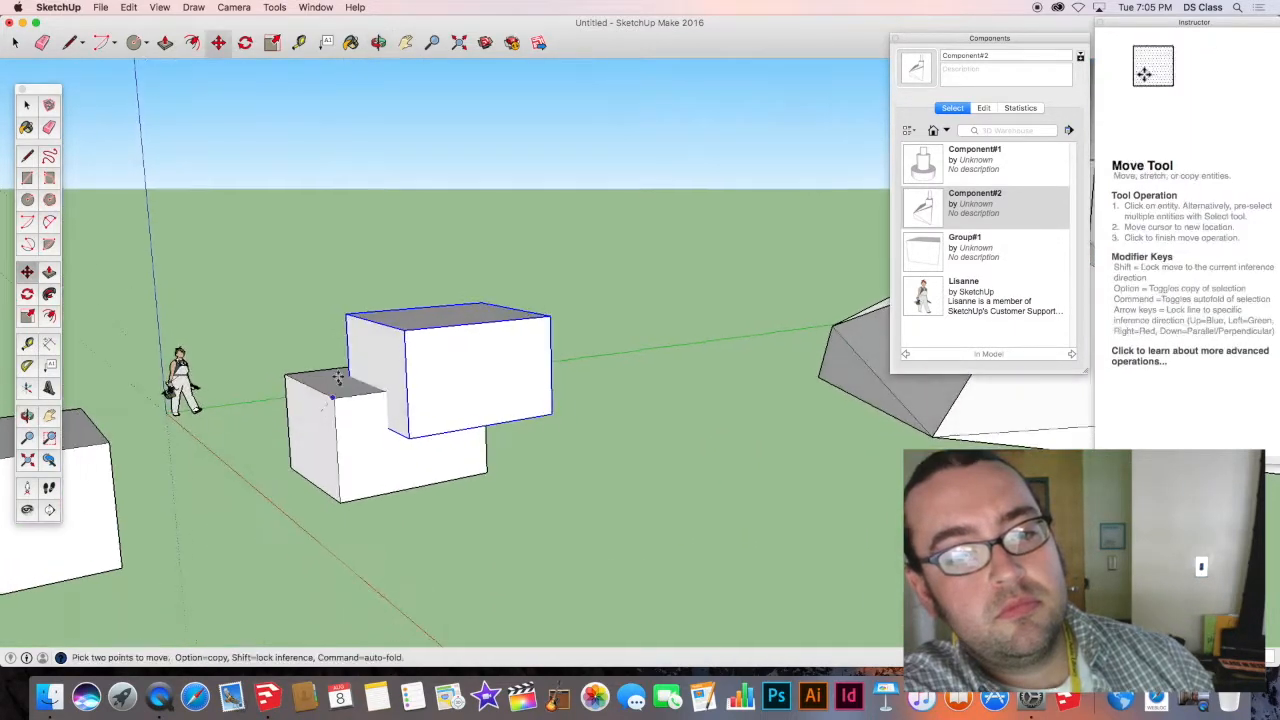
# Select both overlapping component boxes and place a copy of the pair on the other side of the vertical axis.
pyautogui.press('space')
pyautogui.moveTo(237, 283); pyautogui.dragTo(626, 578)
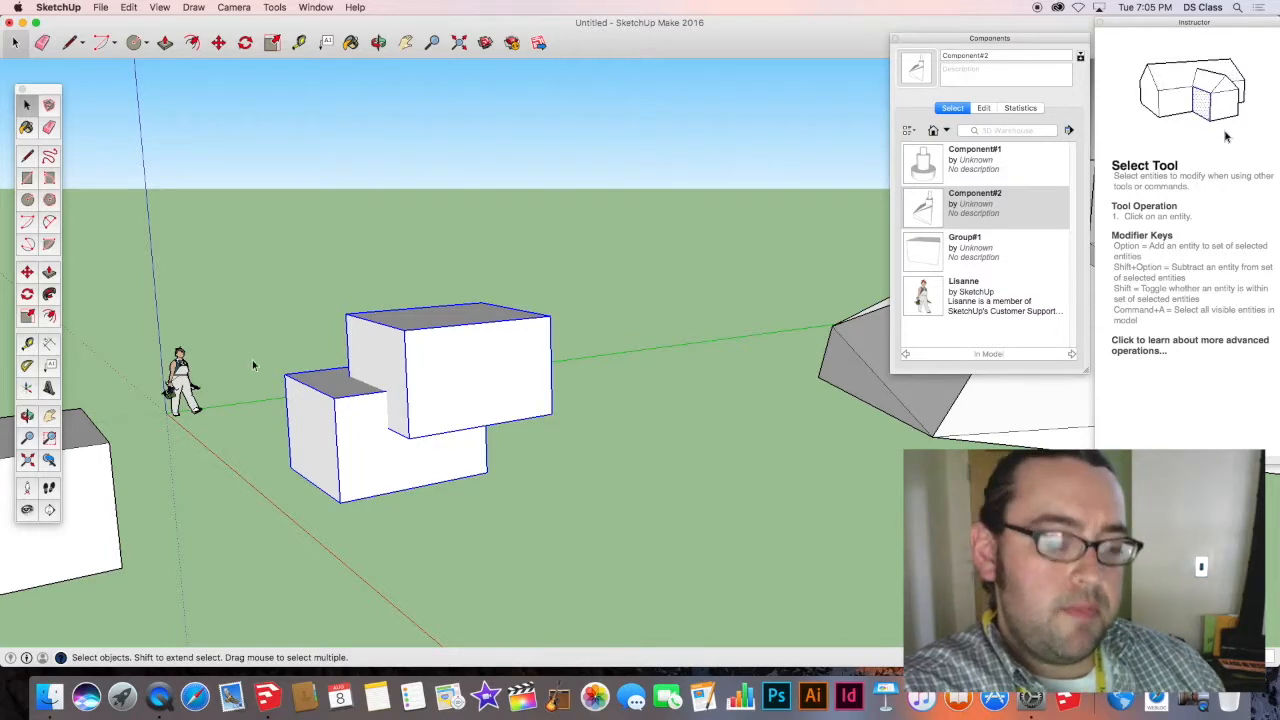
pyautogui.press('o')
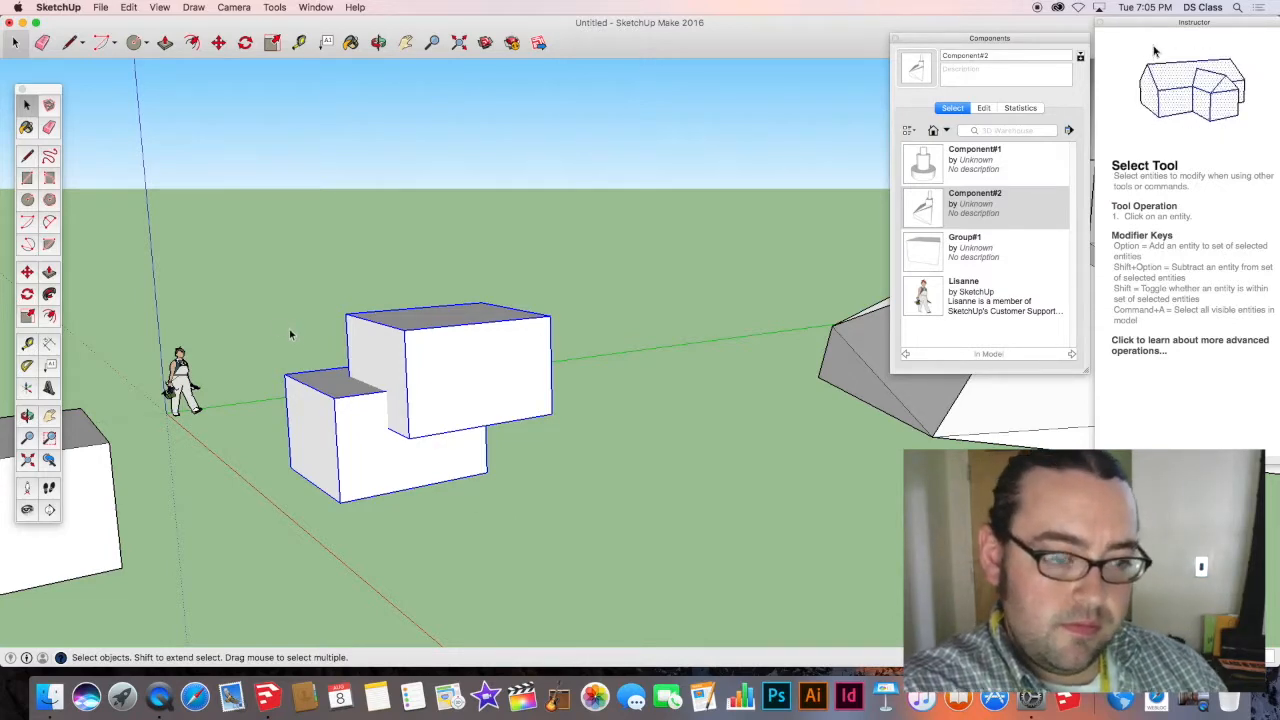
pyautogui.moveTo(243, 354); pyautogui.dragTo(900, 335)
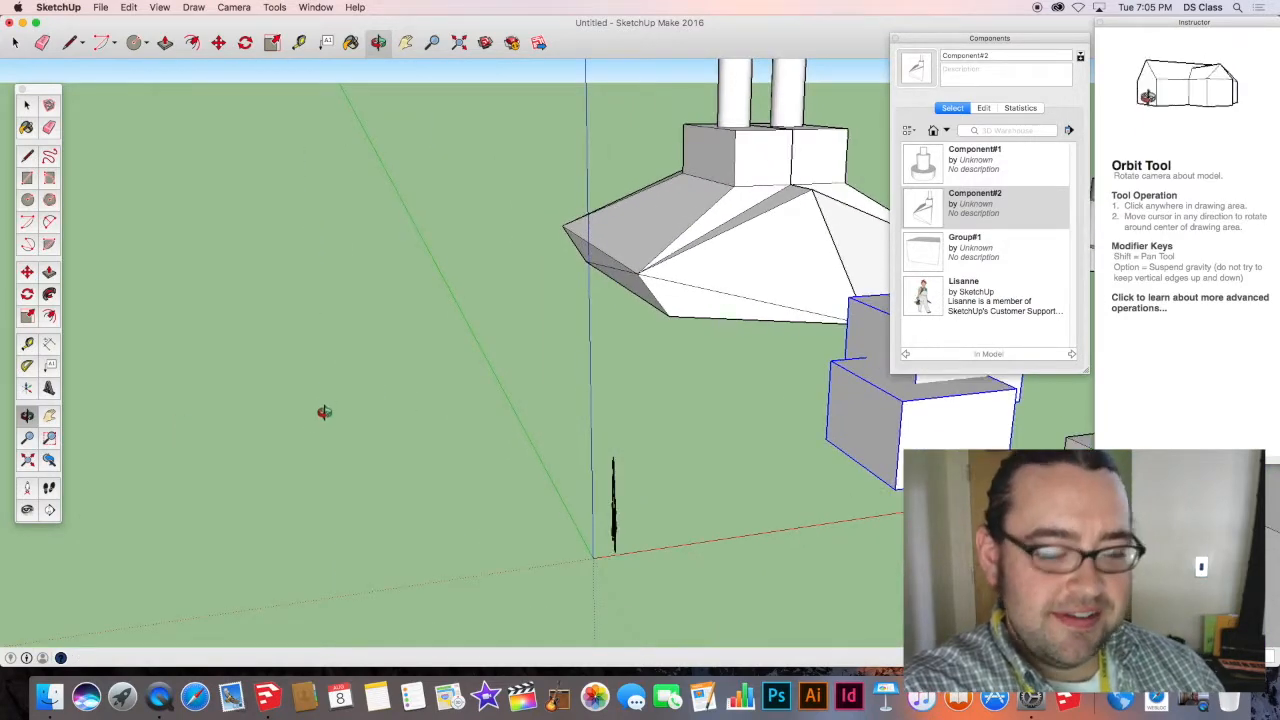
pyautogui.press('space')
pyautogui.scroll(-3, 528, 476)
pyautogui.scroll(-3, 528, 476)
pyautogui.press('m')
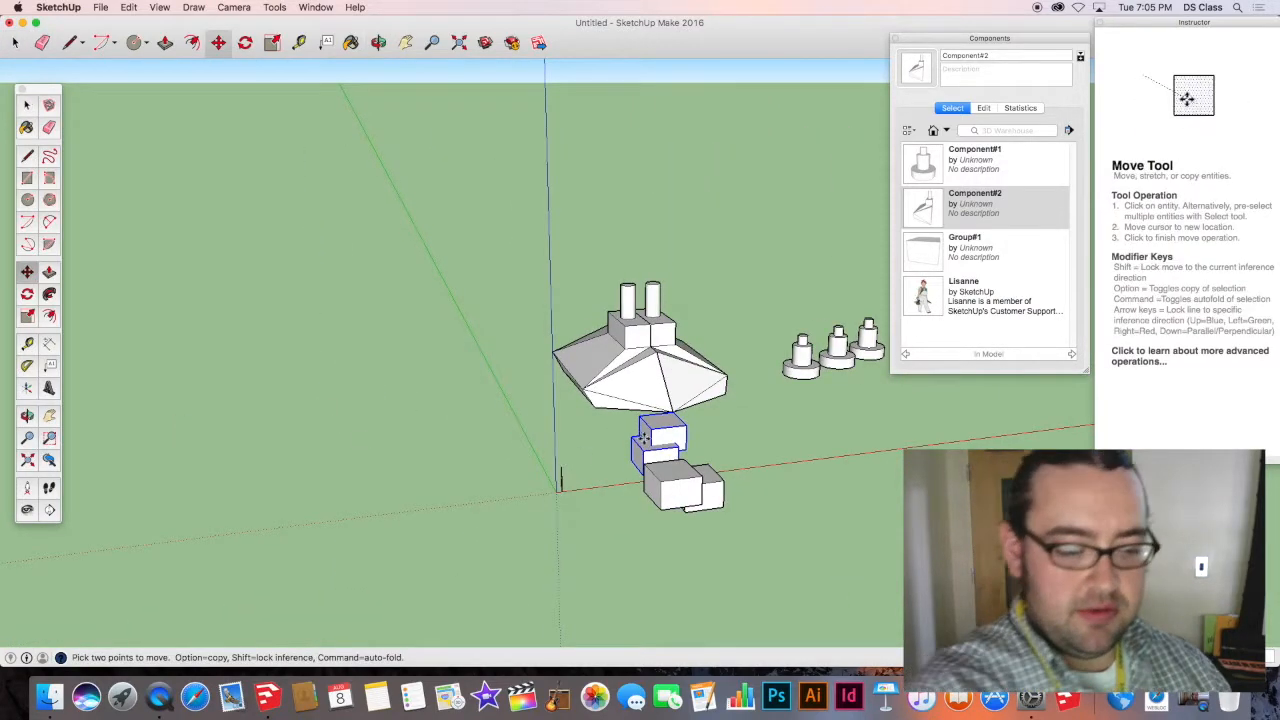
pyautogui.moveTo(662, 440); pyautogui.dragTo(412, 455)
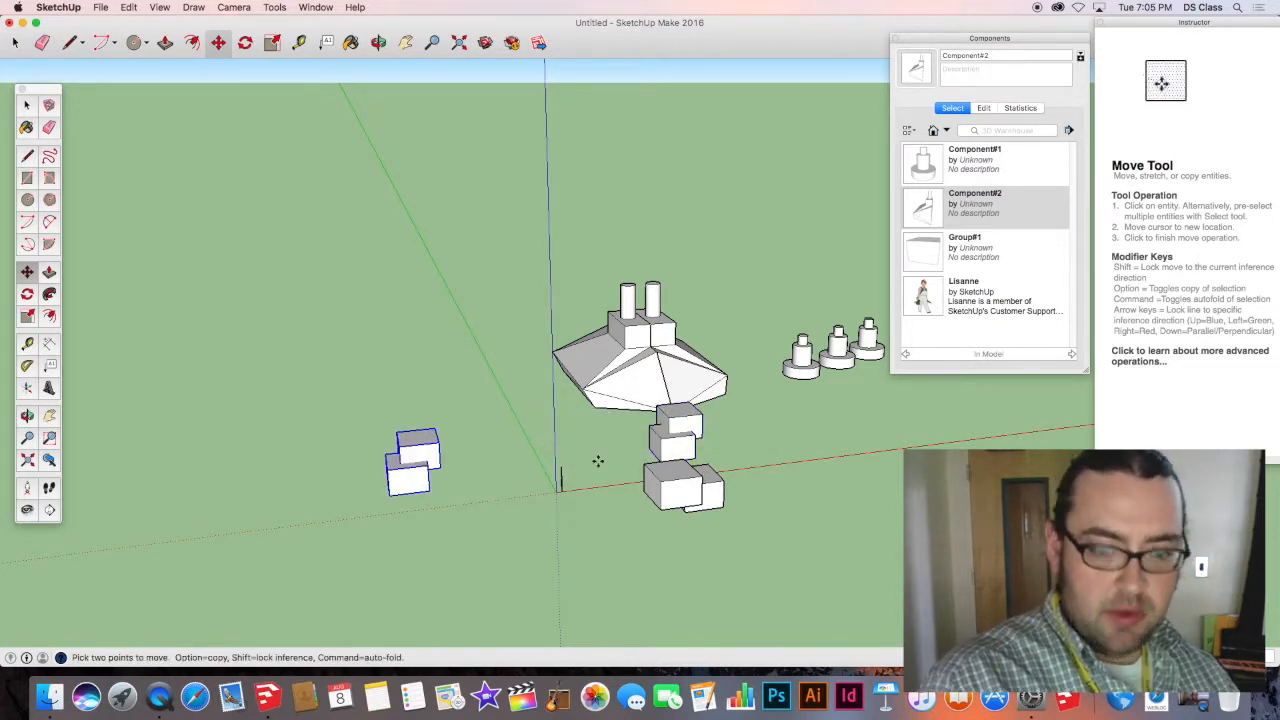
pyautogui.press('space')
# Examine the copied pair of overlapping boxes up close from several sides, including where they intersect.
pyautogui.moveTo(543, 380); pyautogui.dragTo(171, 423, button='middle')
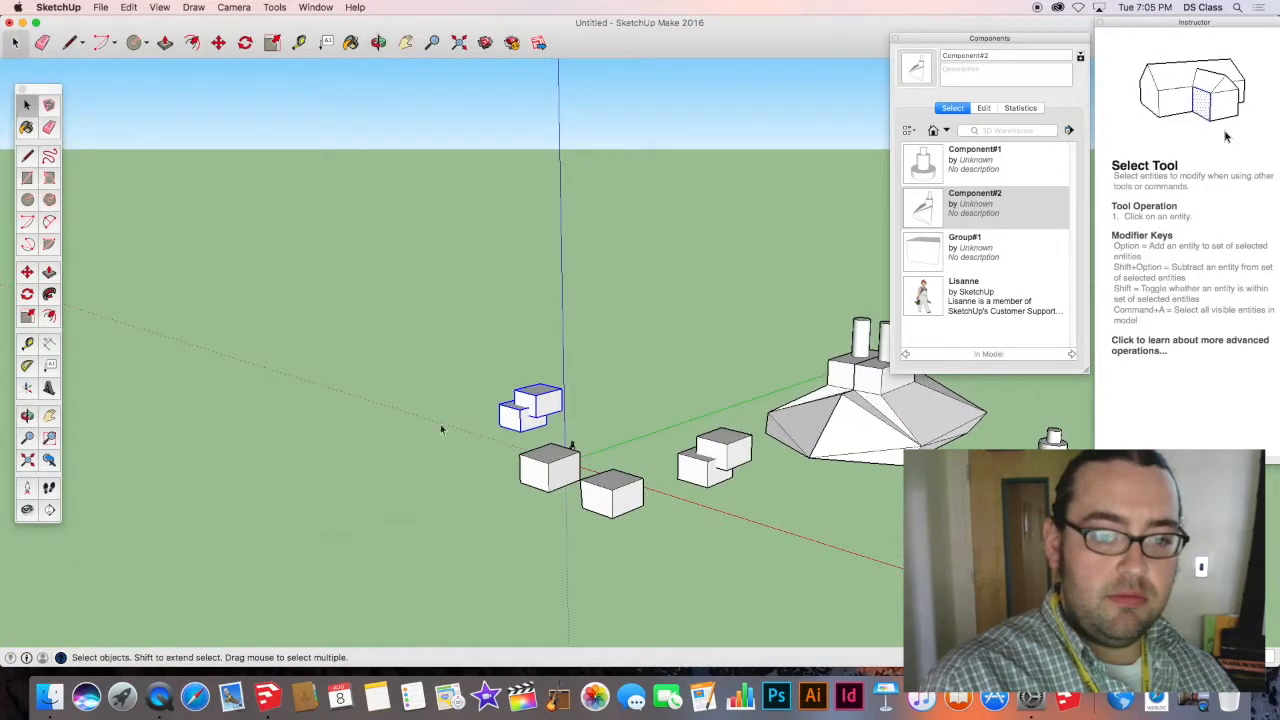
pyautogui.scroll(10, 528, 422)
pyautogui.moveTo(526, 423); pyautogui.dragTo(467, 483, button='middle')
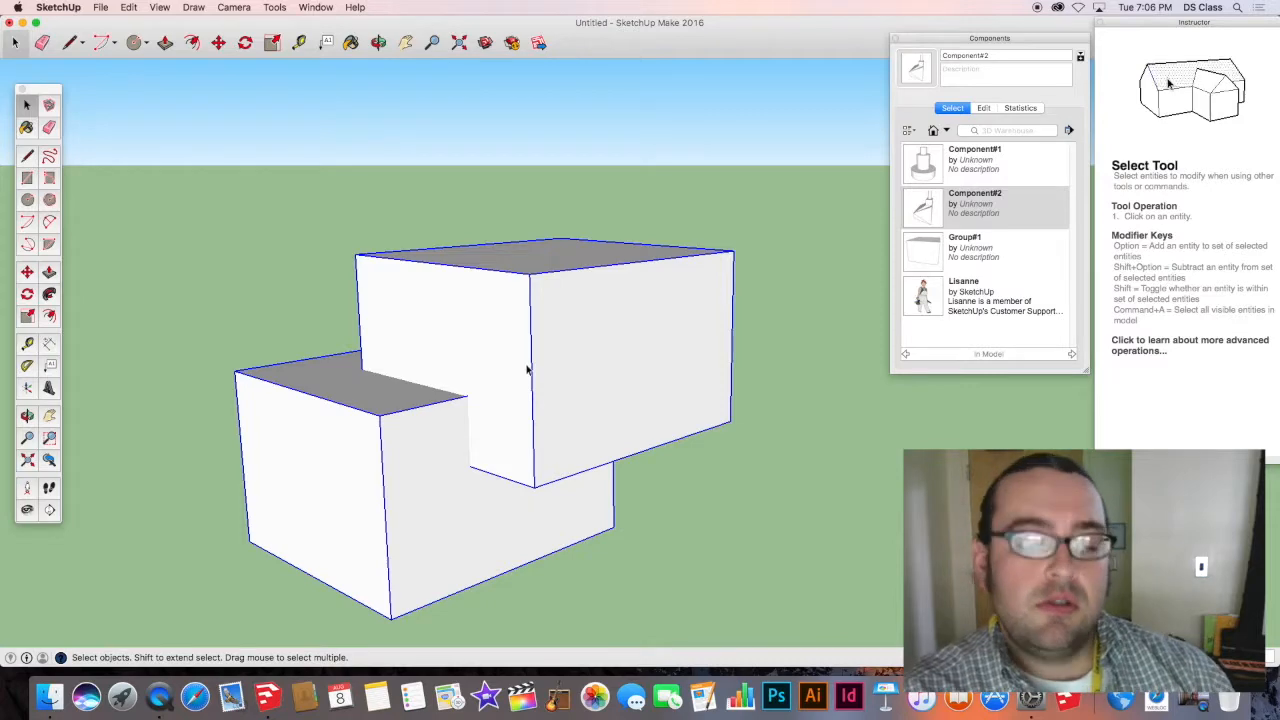
pyautogui.moveTo(531, 390); pyautogui.dragTo(332, 380, button='middle')
pyautogui.moveTo(151, 358); pyautogui.dragTo(568, 312, button='middle')
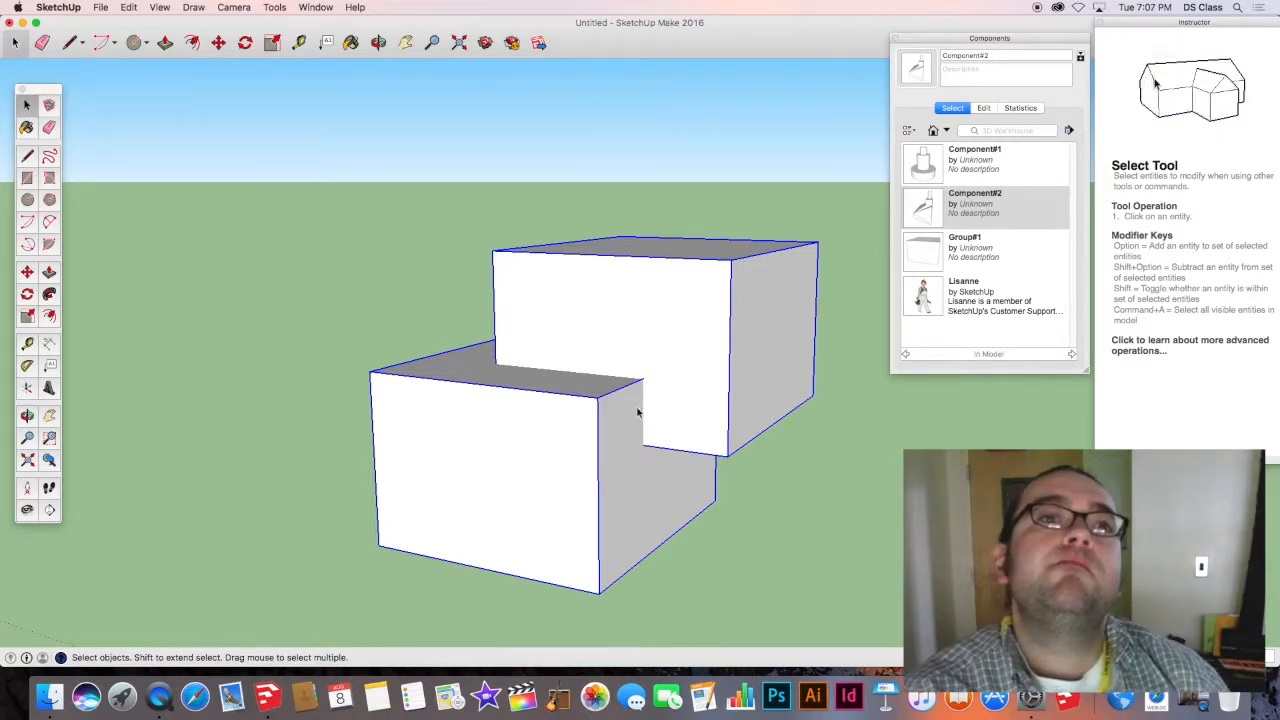
pyautogui.scroll(-5, 617, 440)
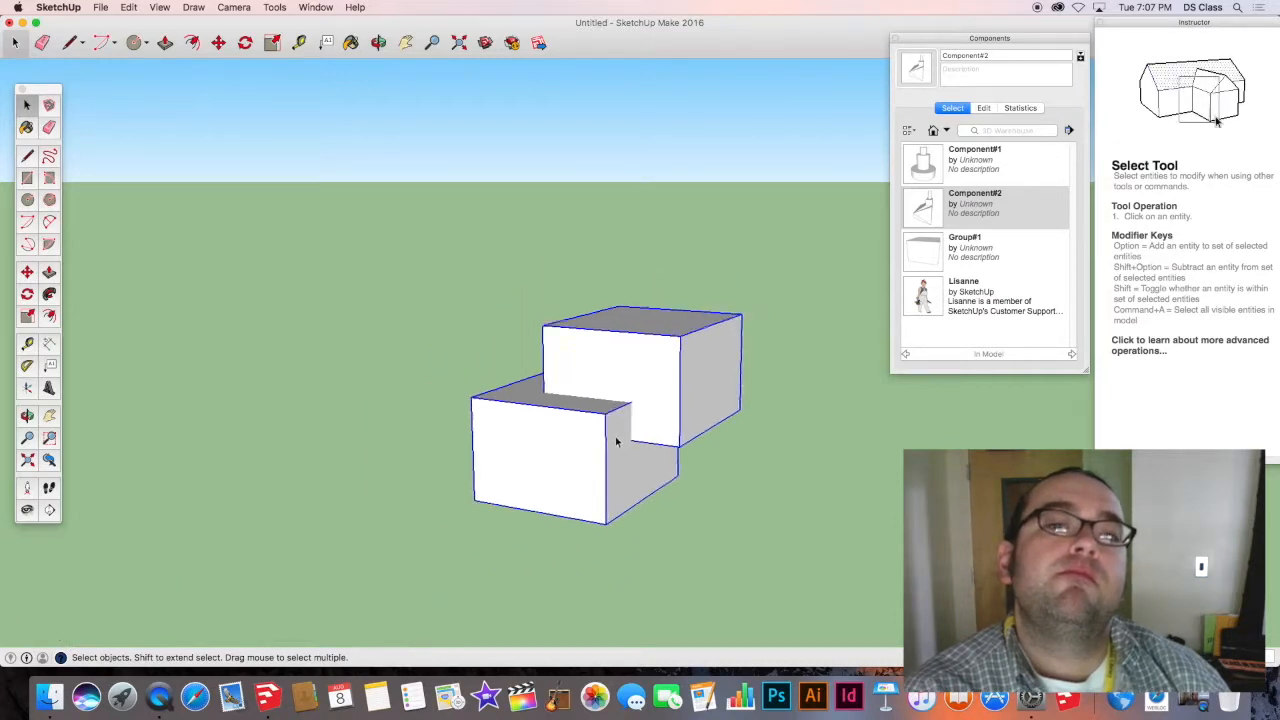
pyautogui.moveTo(609, 505); pyautogui.dragTo(587, 435, button='middle')
pyautogui.scroll(10, 587, 435)
pyautogui.scroll(-1, 543, 443)
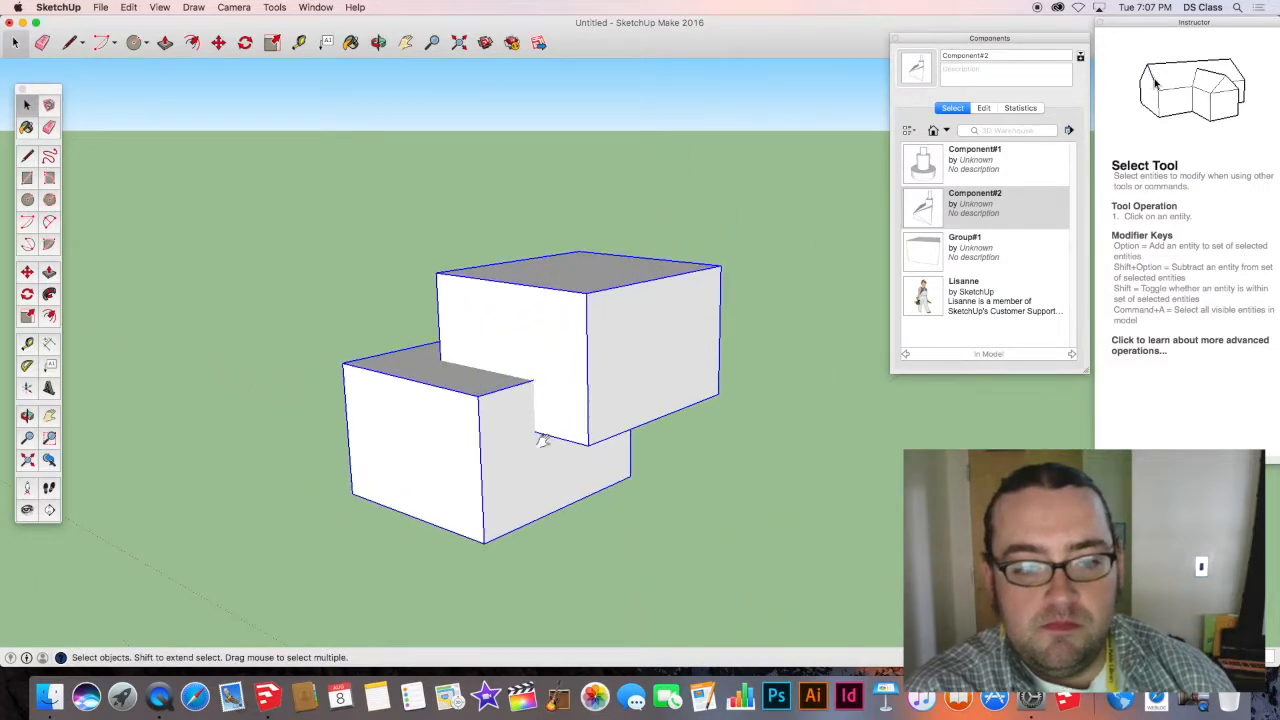
pyautogui.scroll(1, 543, 443)
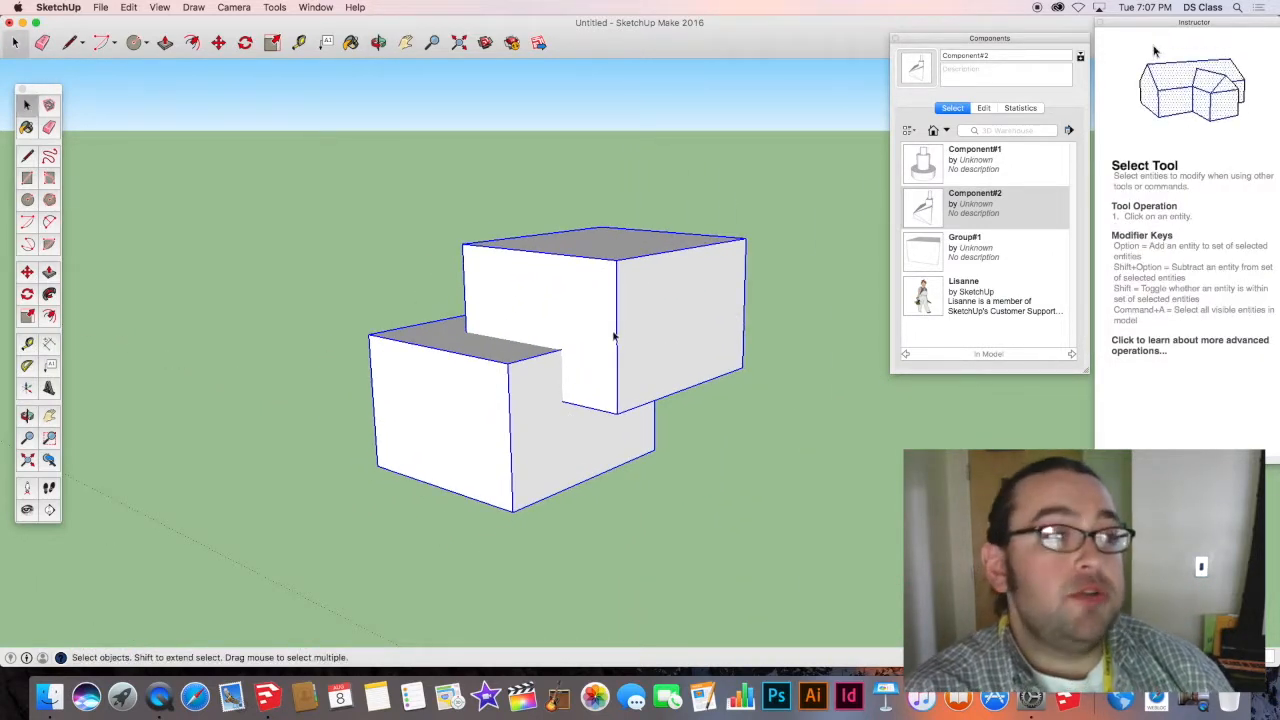
# Select the lower and upper component boxes in turn to check that each one is still a separate object.
pyautogui.click(474, 389)
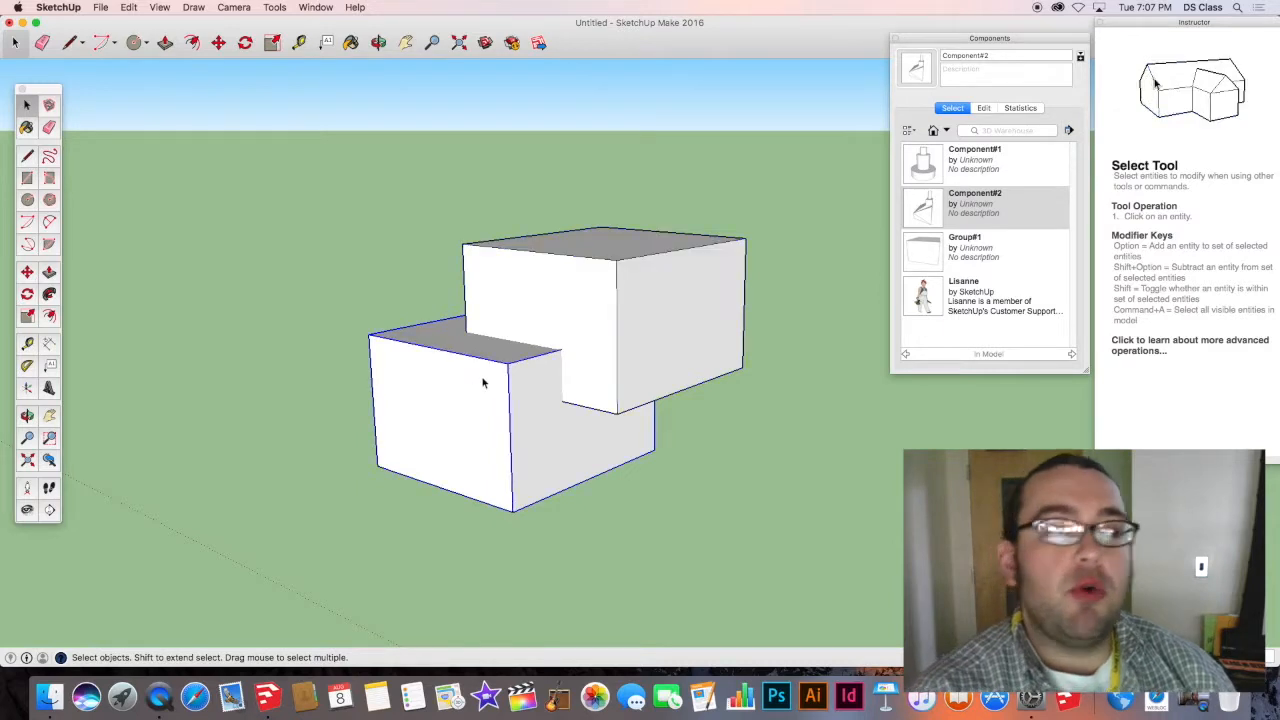
pyautogui.click(632, 386)
pyautogui.click(594, 445)
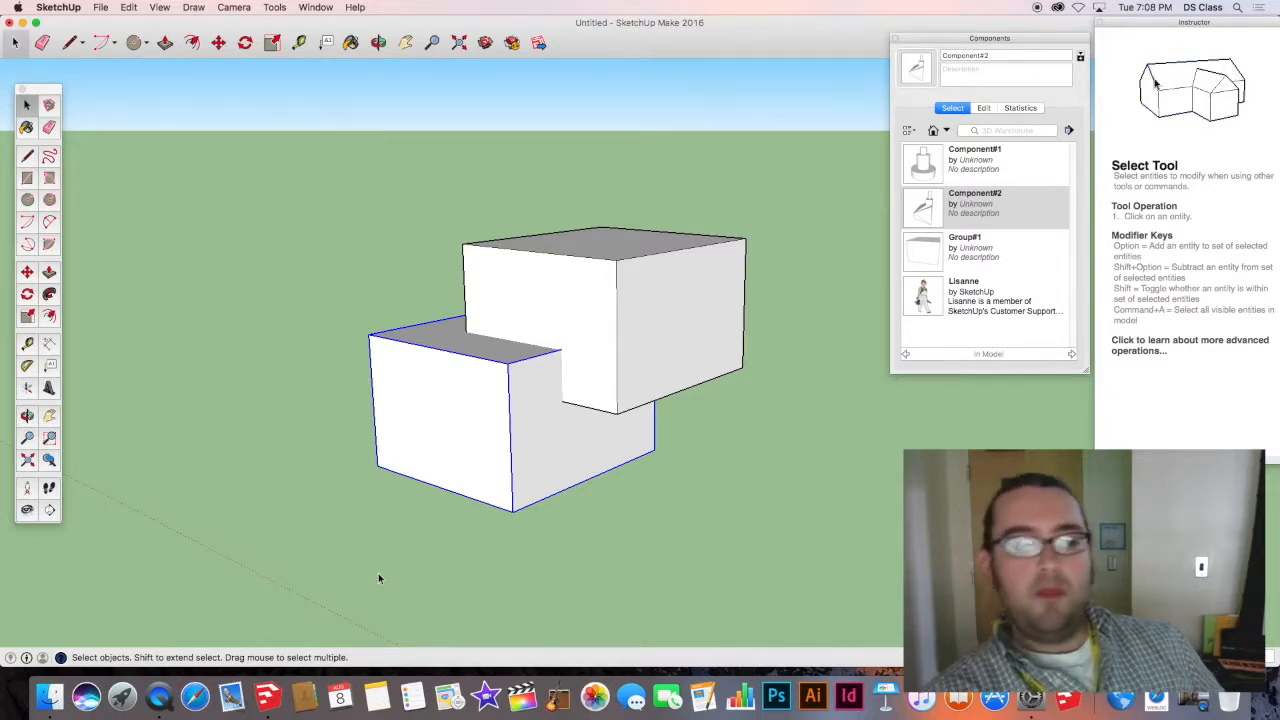
pyautogui.click(578, 326)
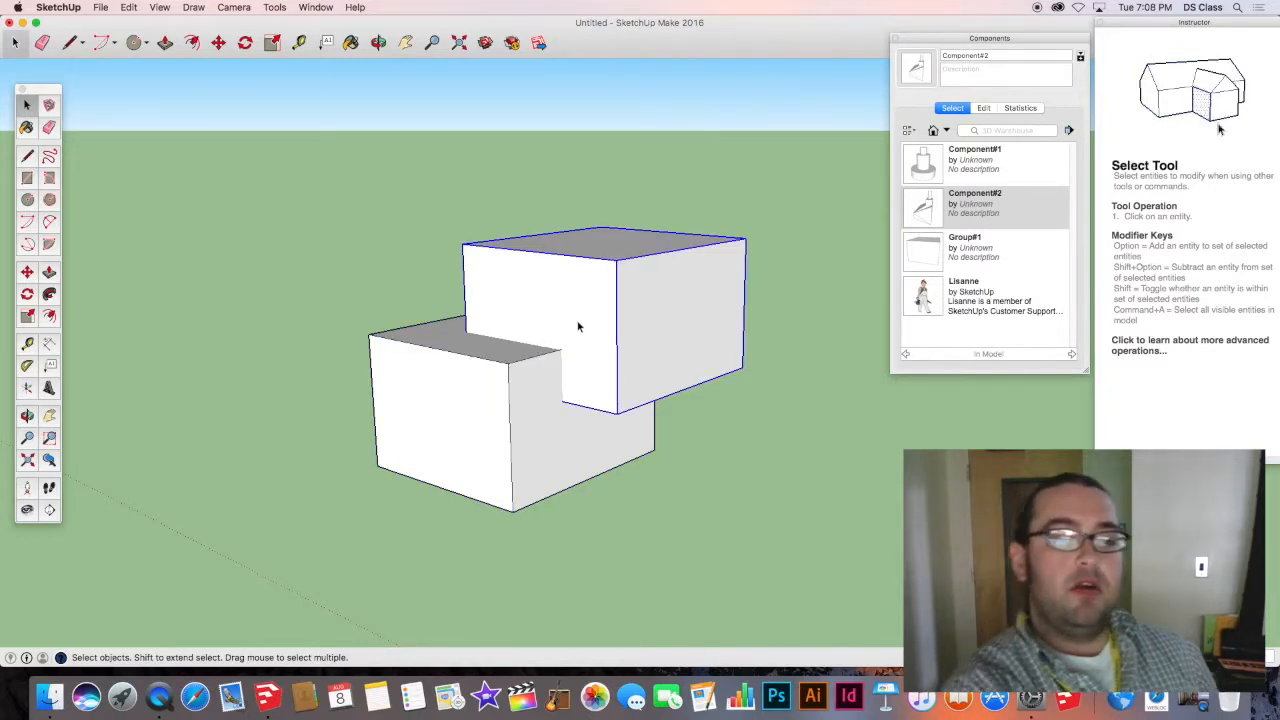
pyautogui.click(536, 420)
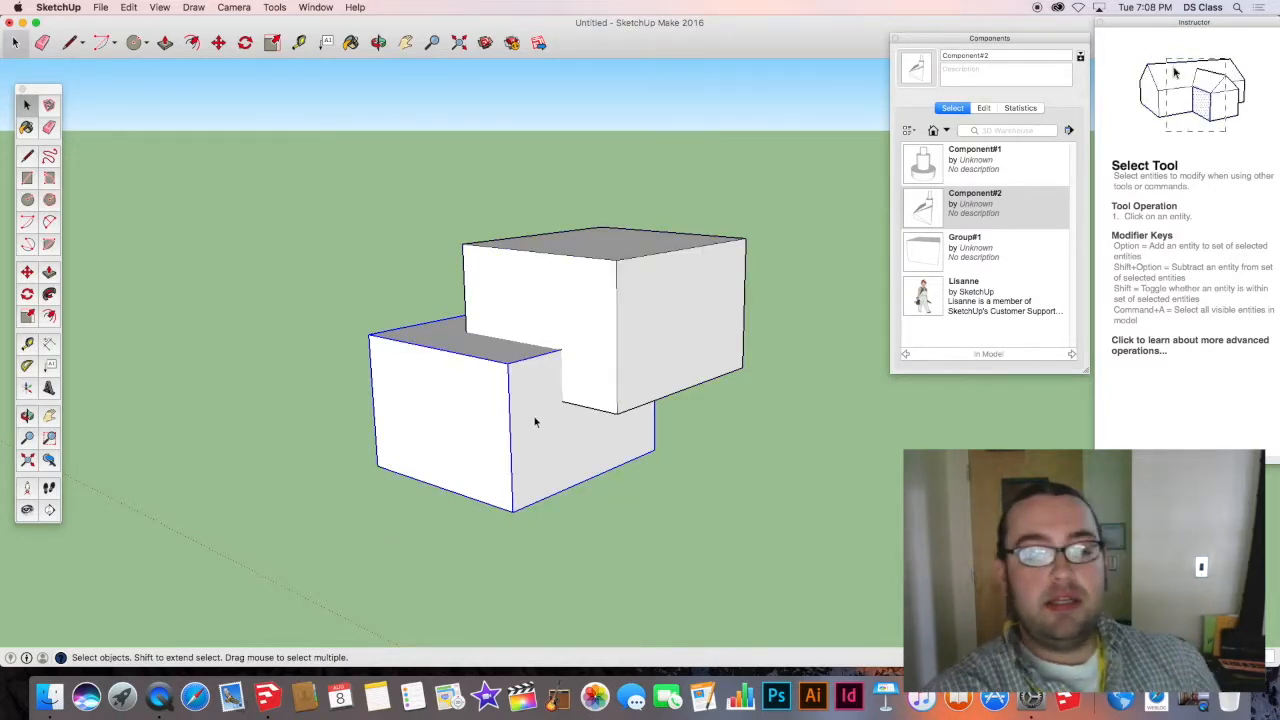
pyautogui.click(540, 308)
pyautogui.scroll(-5, 542, 307)
pyautogui.moveTo(543, 306); pyautogui.dragTo(575, 325, button='middle')
pyautogui.scroll(5, 571, 323)
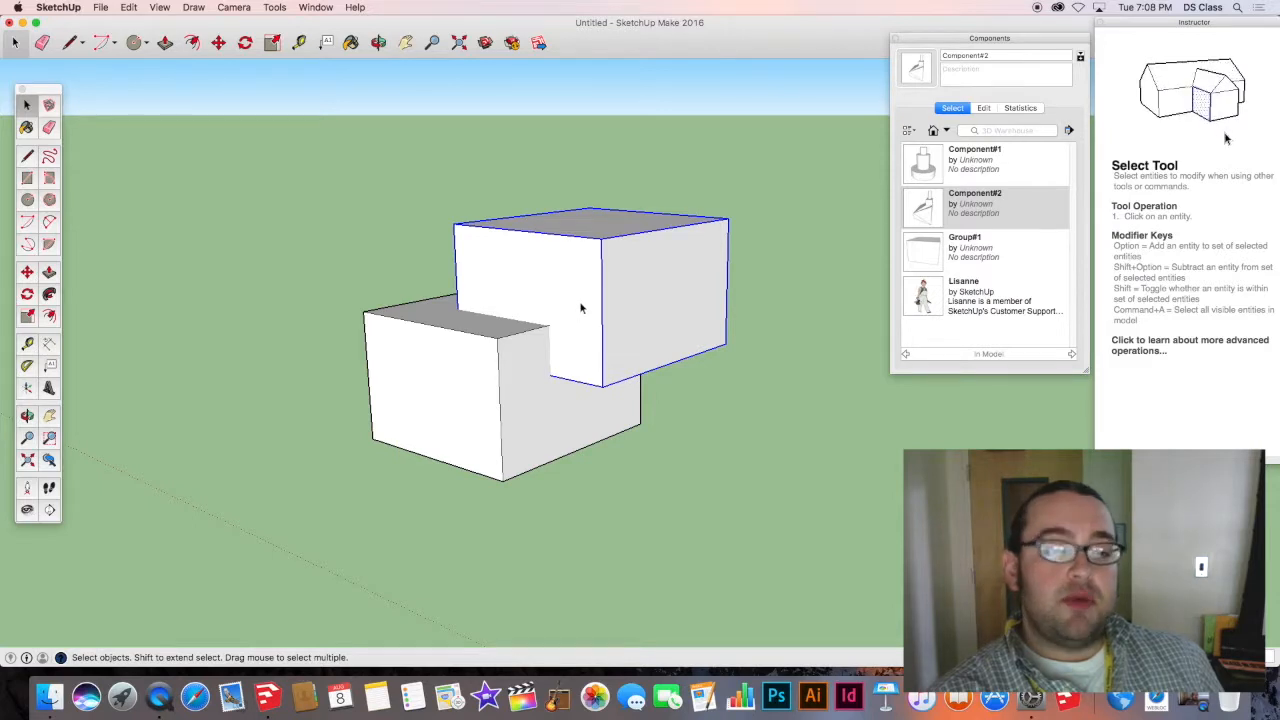
pyautogui.click(530, 415)
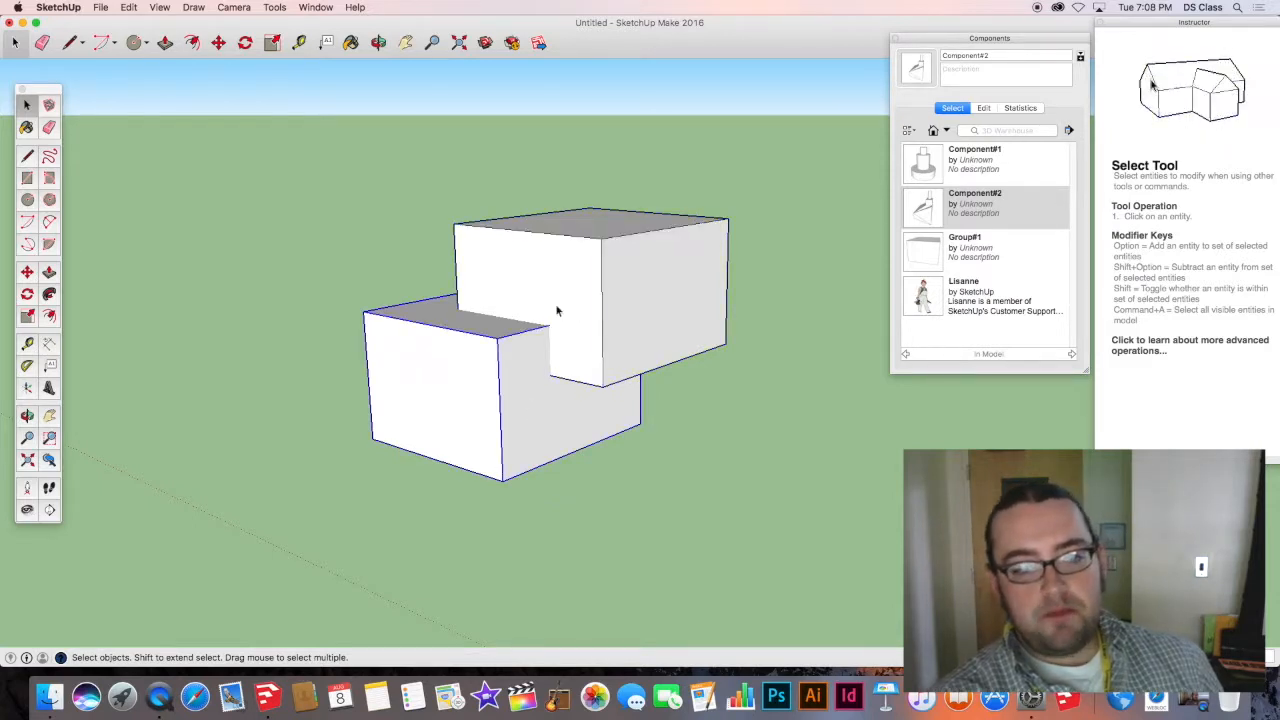
pyautogui.click(557, 312)
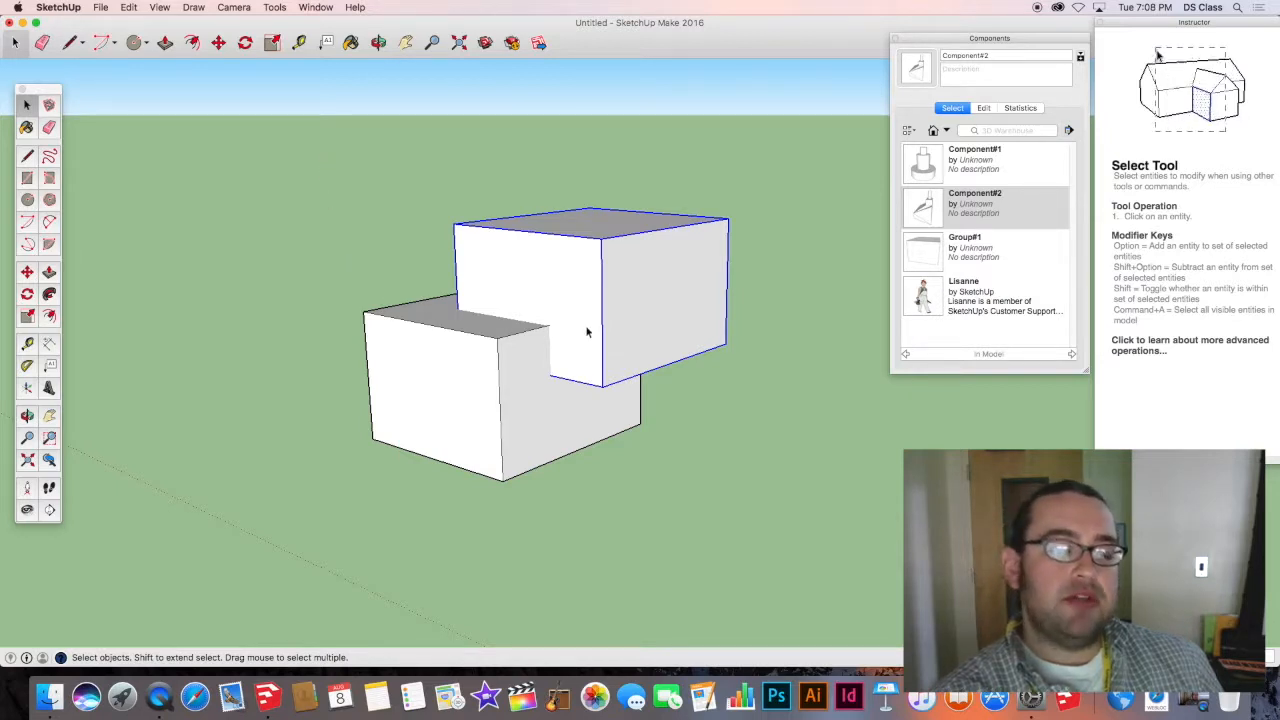
pyautogui.click(524, 383)
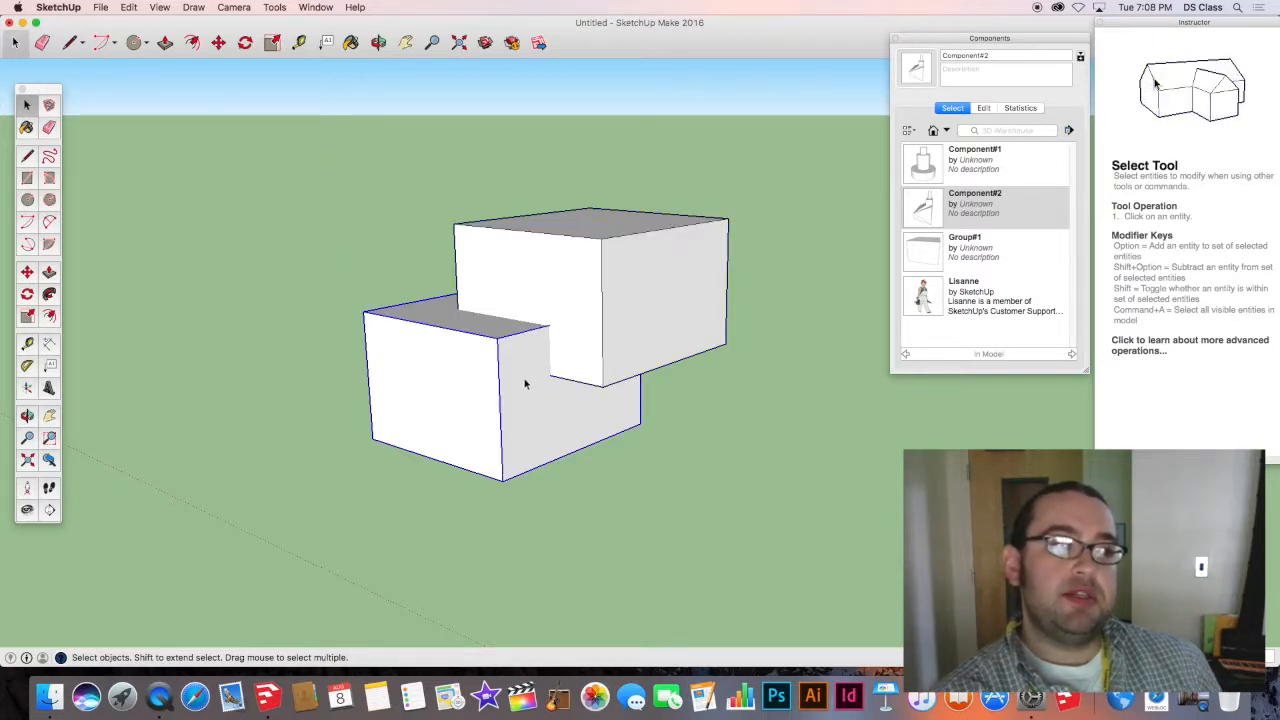
pyautogui.click(537, 252)
pyautogui.click(537, 380)
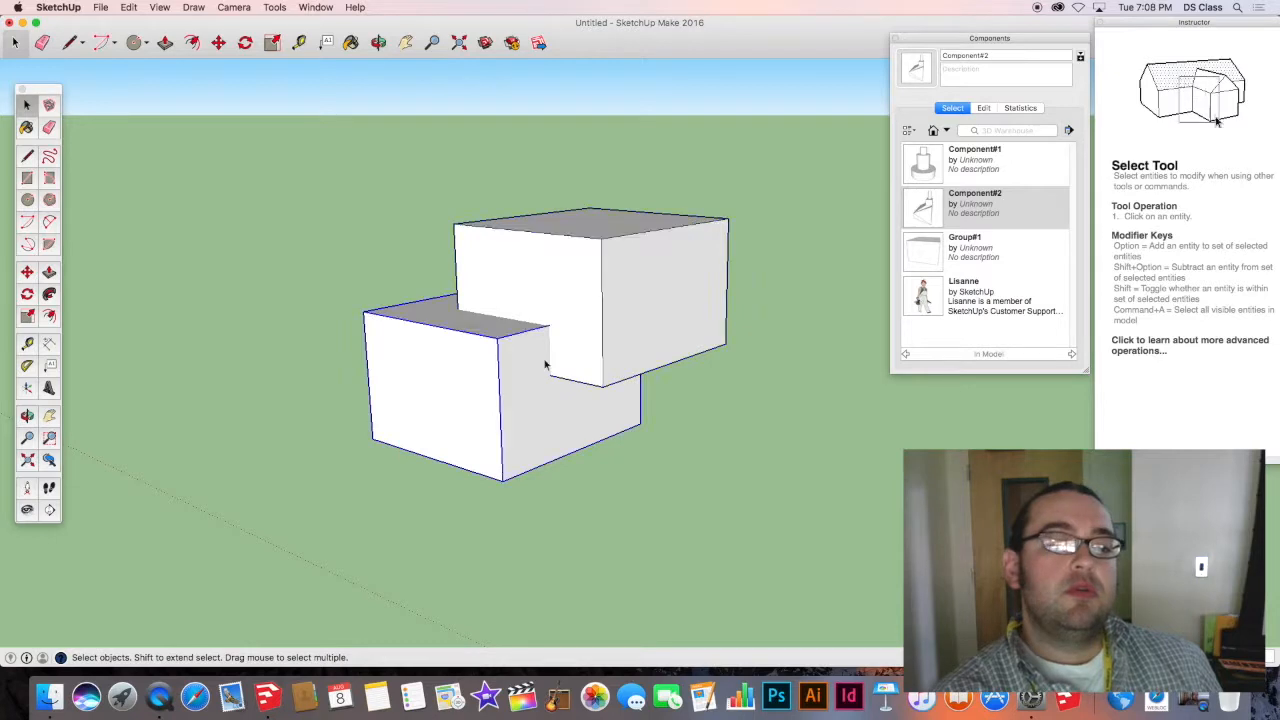
pyautogui.click(552, 318)
# Select both overlapping component boxes and intersect their faces with the selection.
pyautogui.moveTo(314, 152); pyautogui.dragTo(760, 576)
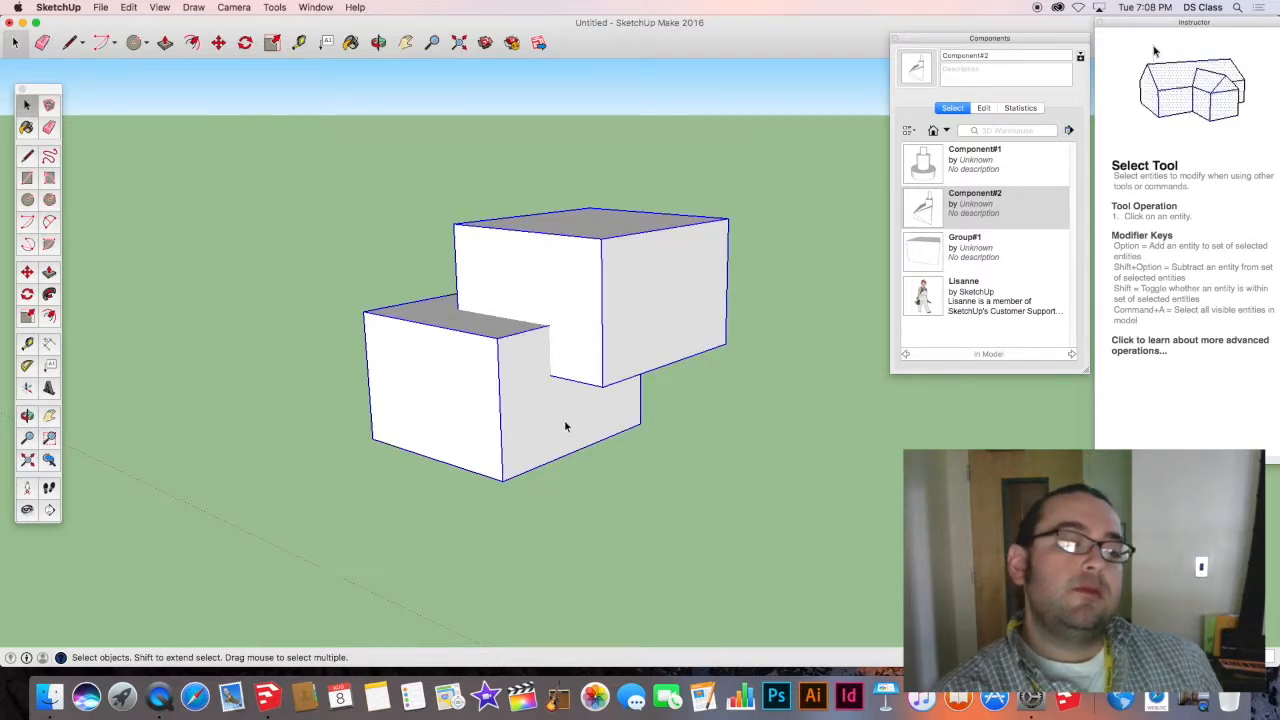
pyautogui.rightClick(548, 393)
pyautogui.moveTo(640, 530)
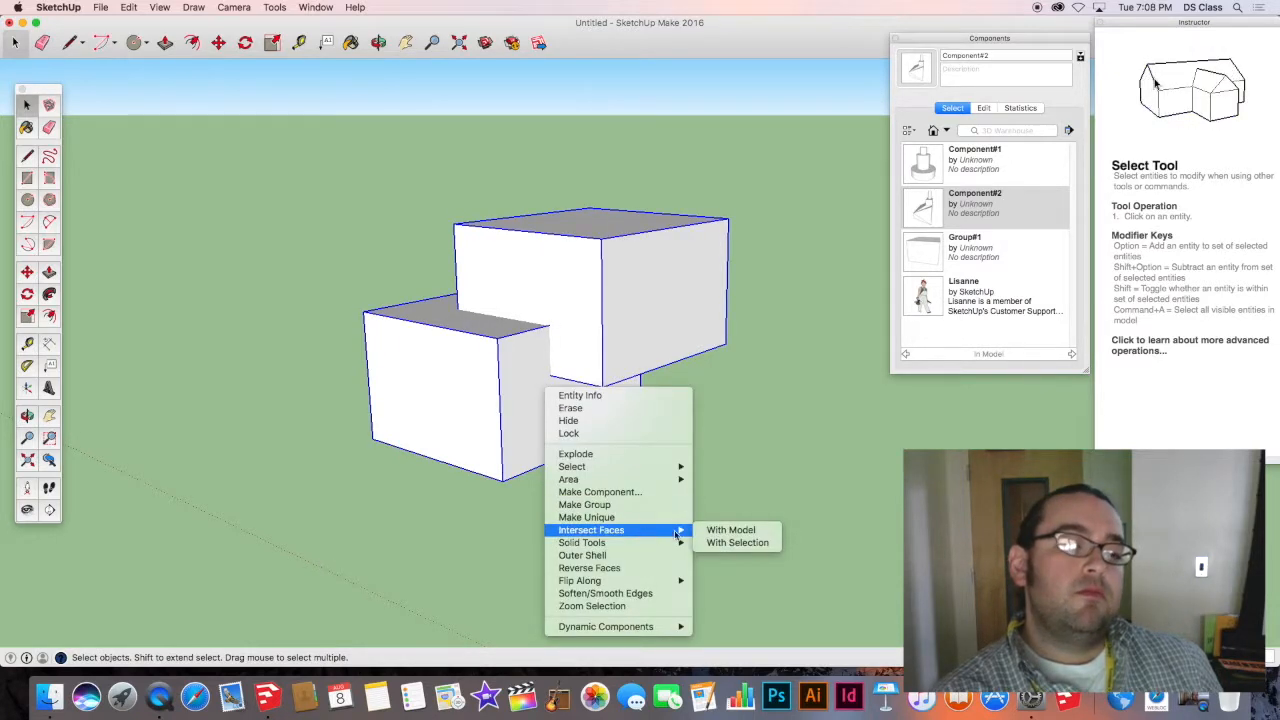
pyautogui.click(740, 543)
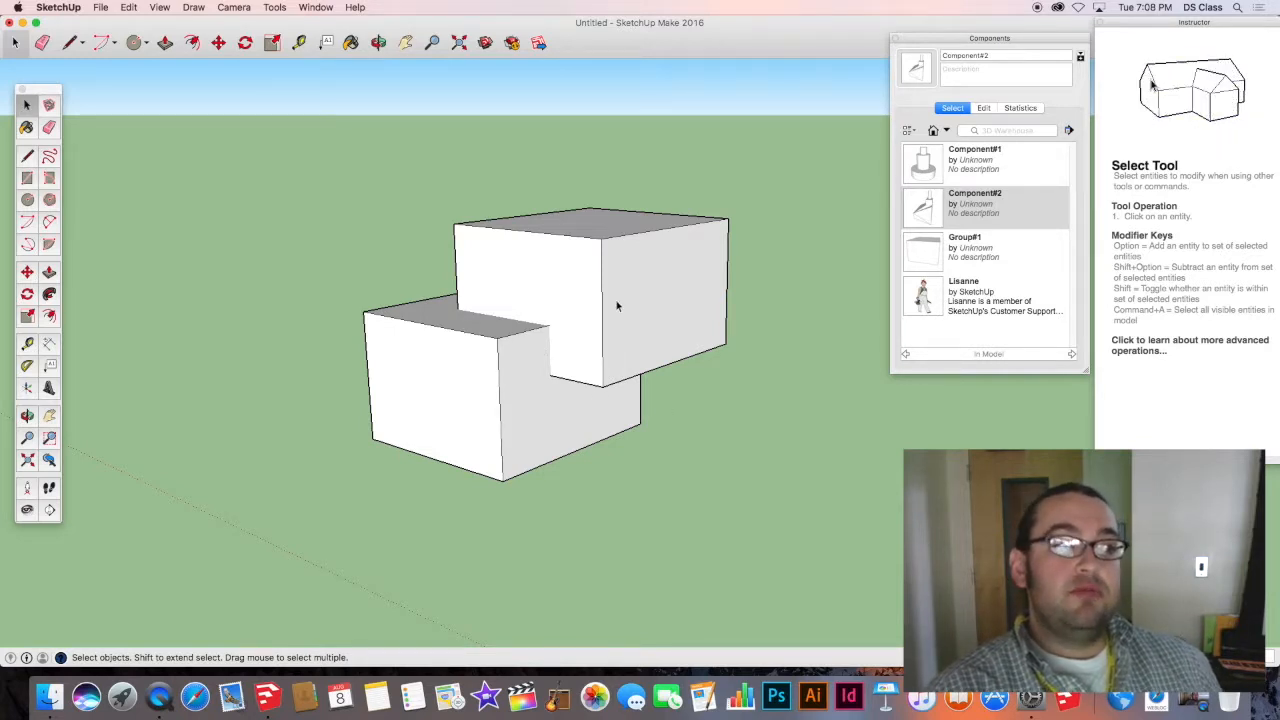
# Inspect the overlap of the two boxes from different angles, selecting them individually and together.
pyautogui.scroll(-2, 549, 303)
pyautogui.moveTo(551, 306)
pyautogui.mouseDown(button='middle')
pyautogui.moveTo(586, 314)
pyautogui.moveTo(591, 334)
pyautogui.moveTo(563, 323)
pyautogui.mouseUp(button='middle')
pyautogui.scroll(3, 565, 325)
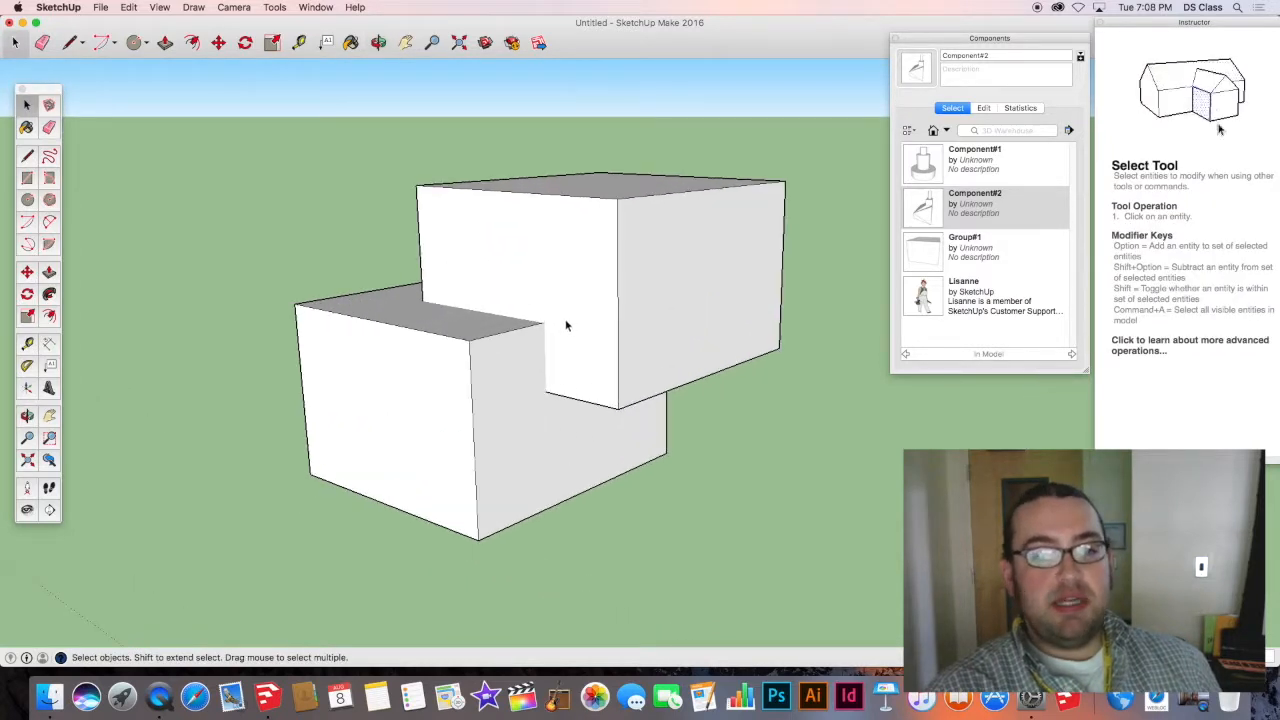
pyautogui.scroll(-2, 566, 325)
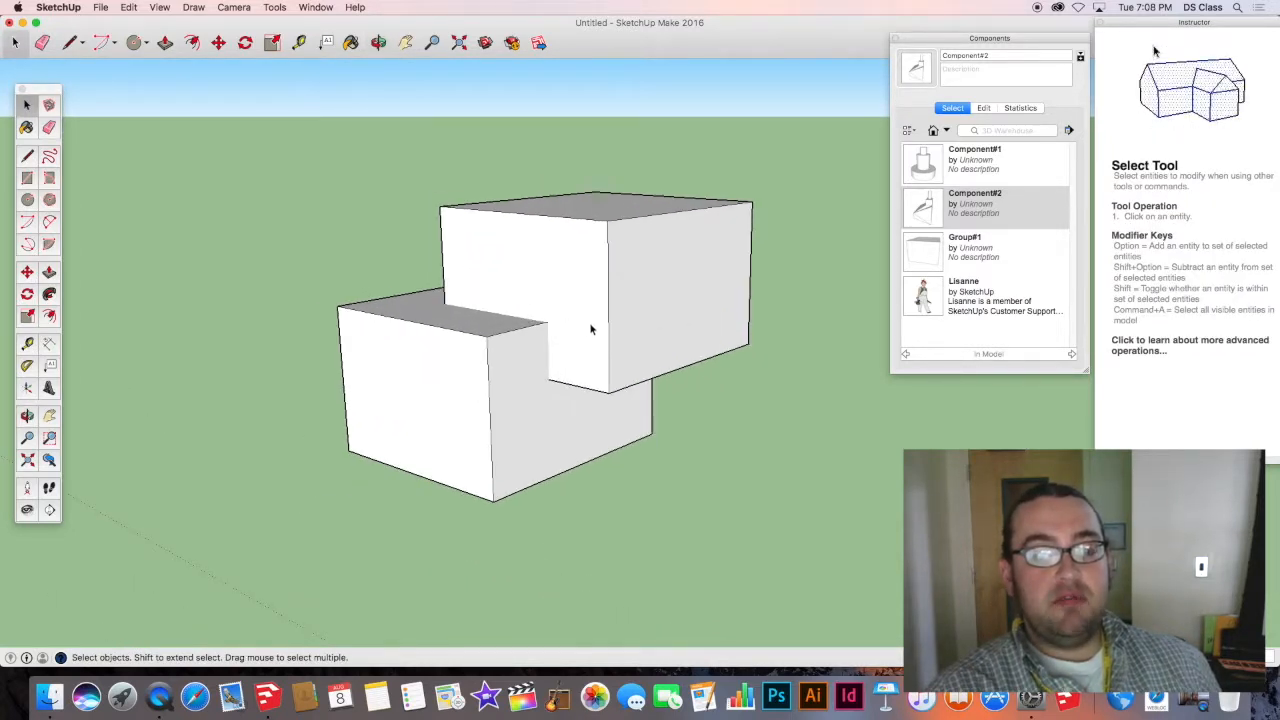
pyautogui.moveTo(590, 329); pyautogui.dragTo(514, 334, button='middle')
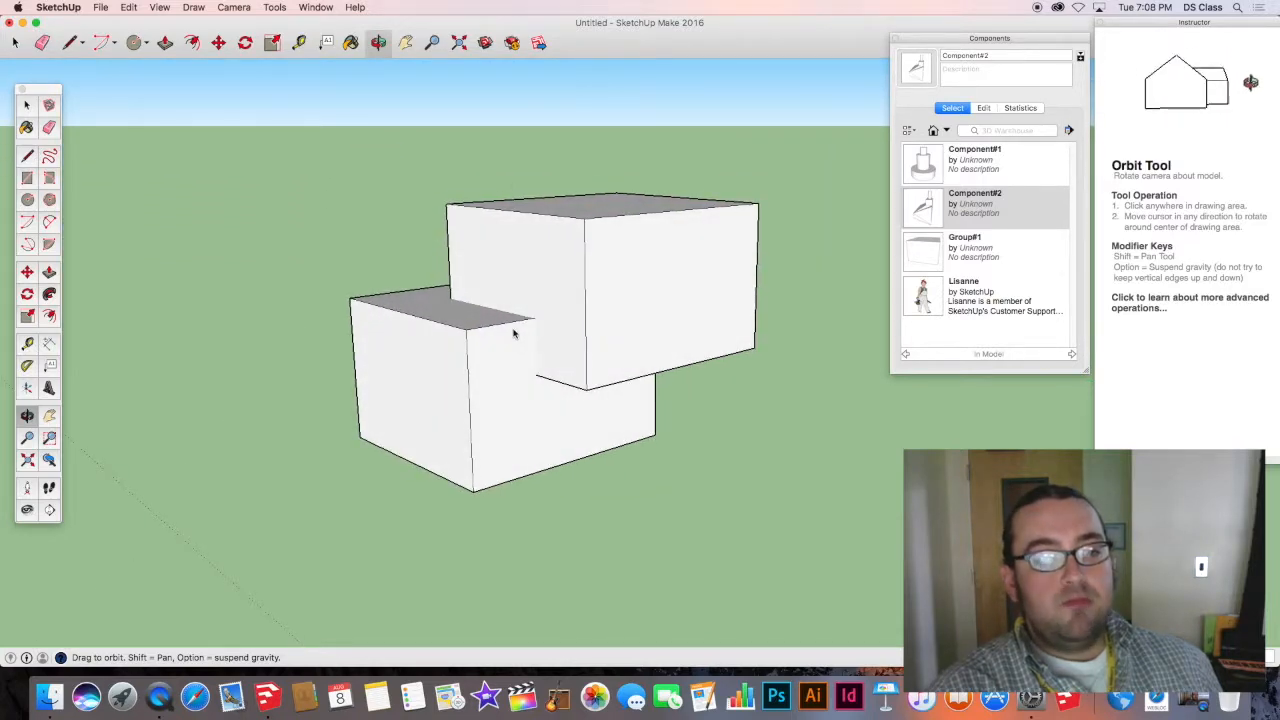
pyautogui.moveTo(514, 334); pyautogui.dragTo(574, 260)
pyautogui.press('space')
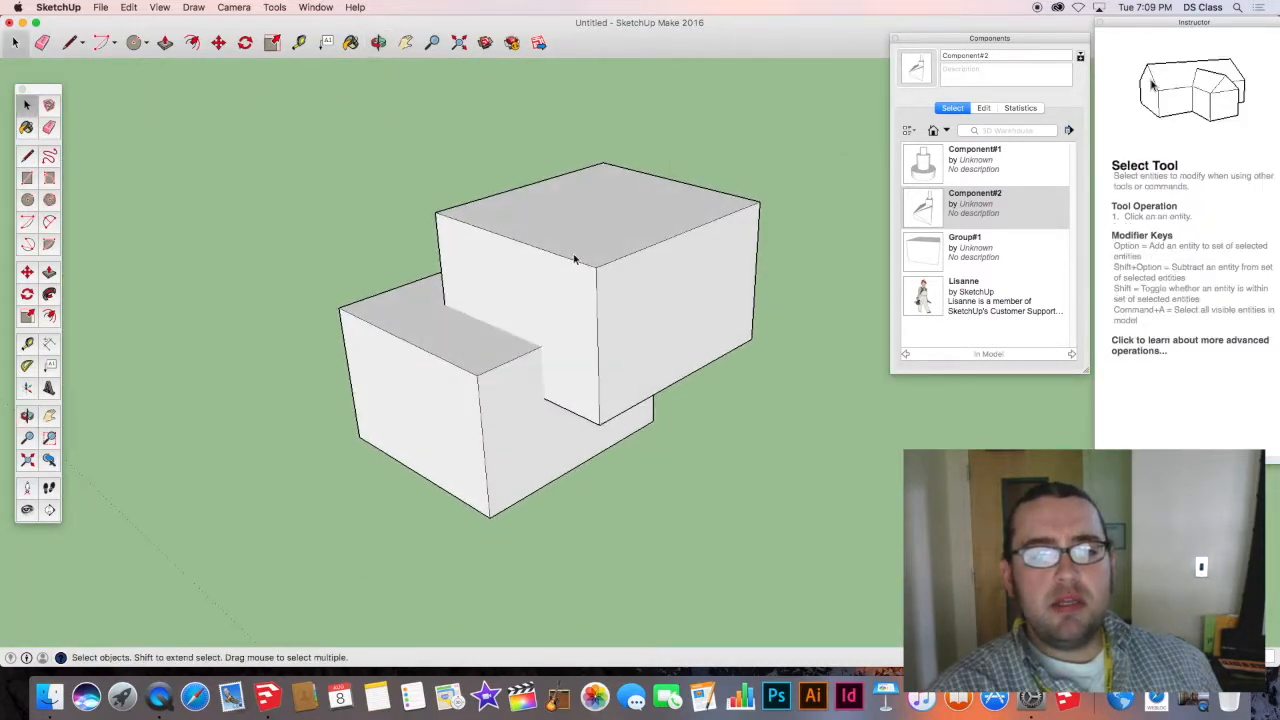
pyautogui.click(558, 292)
pyautogui.click(457, 351)
pyautogui.click(511, 267)
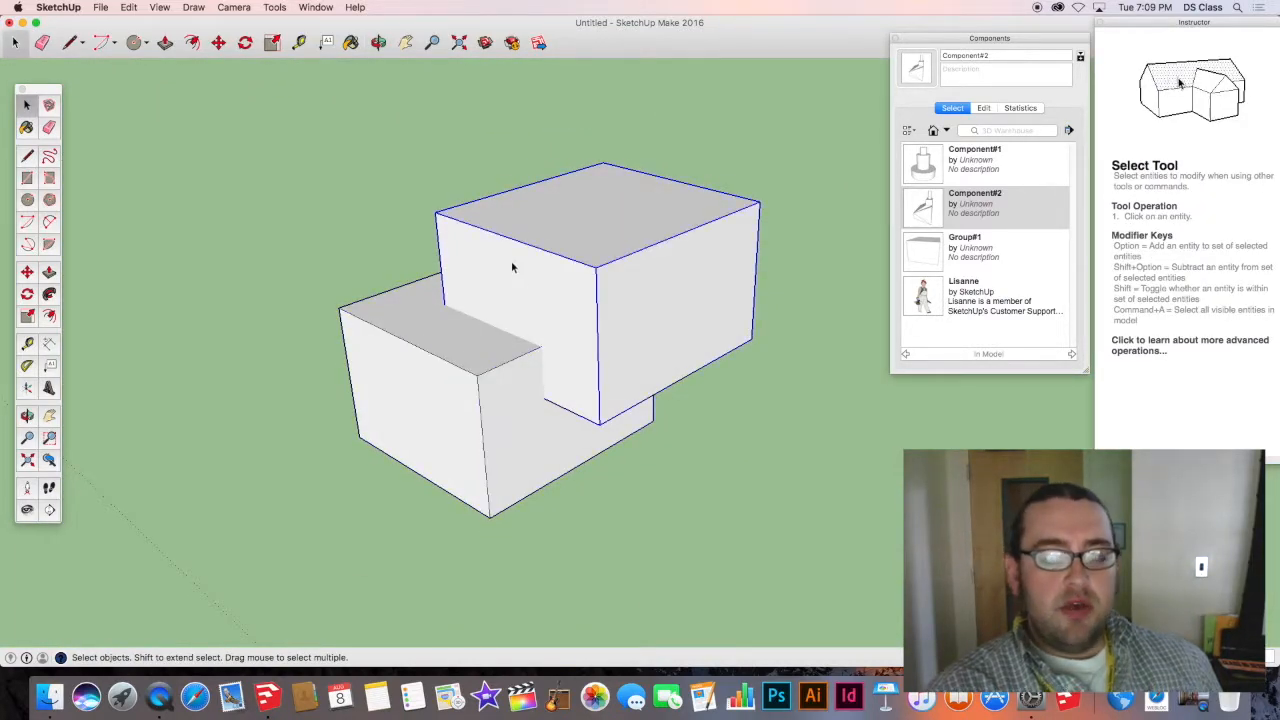
pyautogui.moveTo(333, 220); pyautogui.dragTo(895, 645)
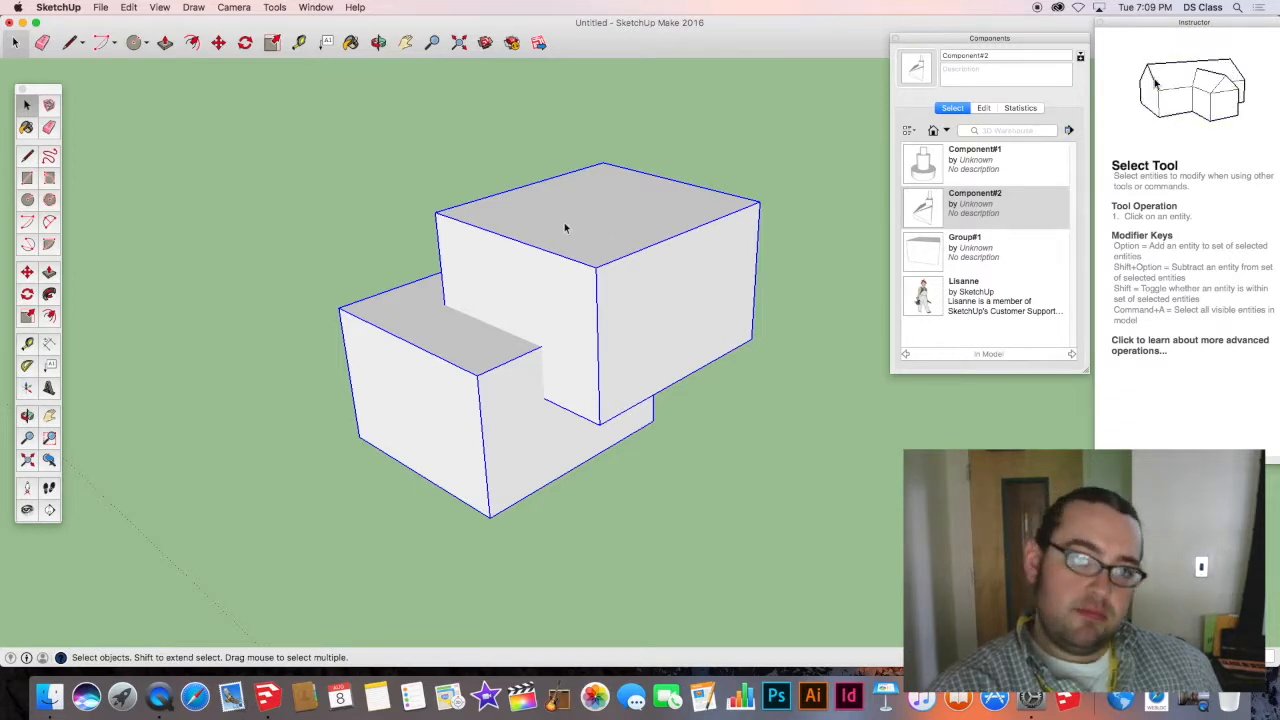
pyautogui.click(552, 354)
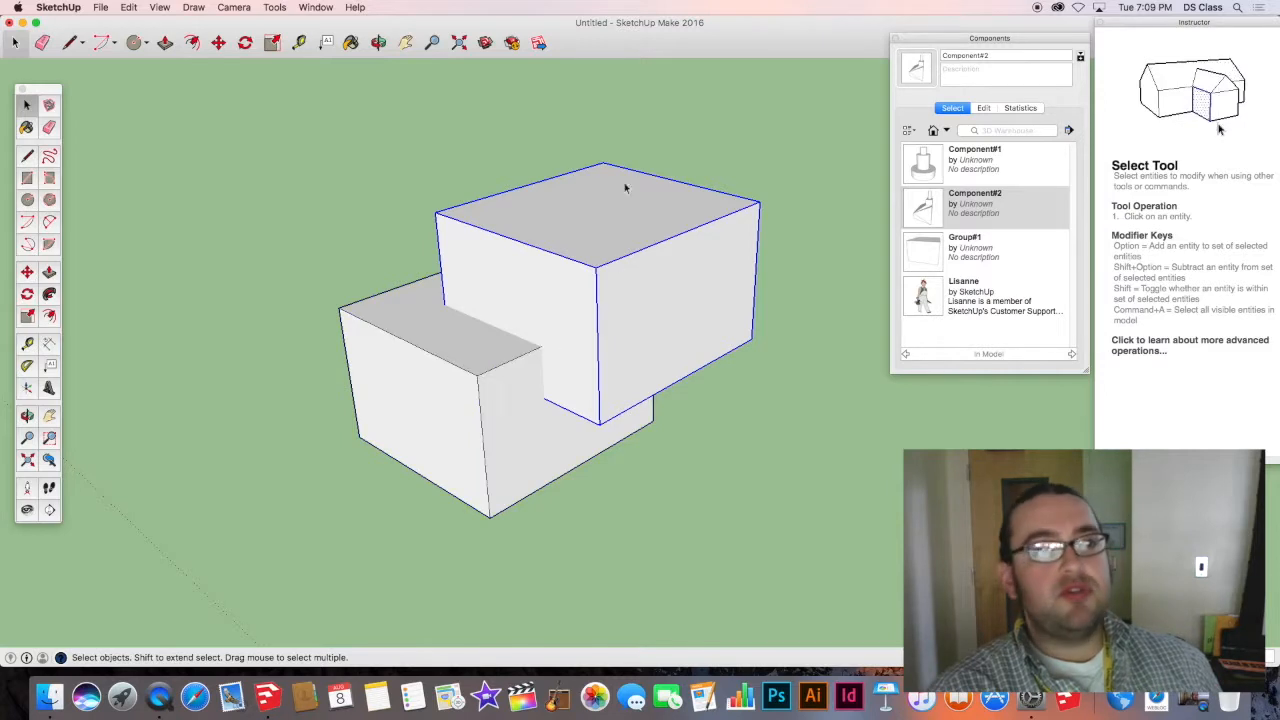
pyautogui.click(399, 163)
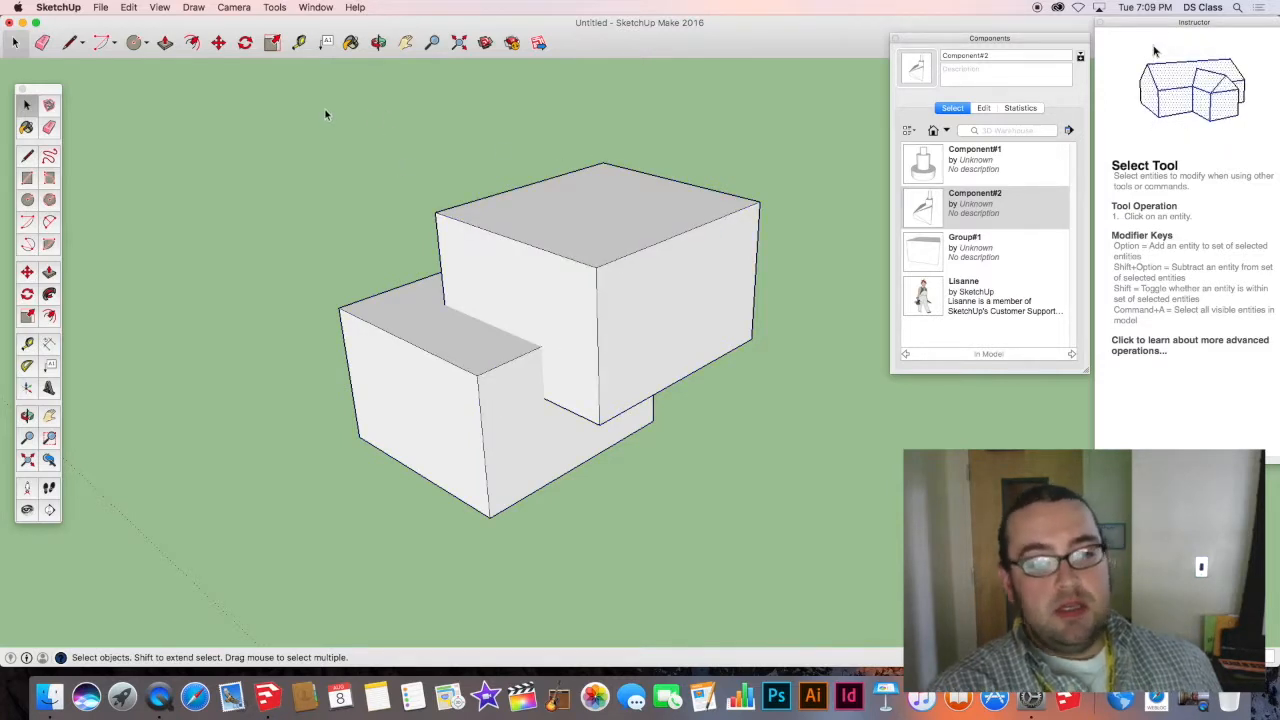
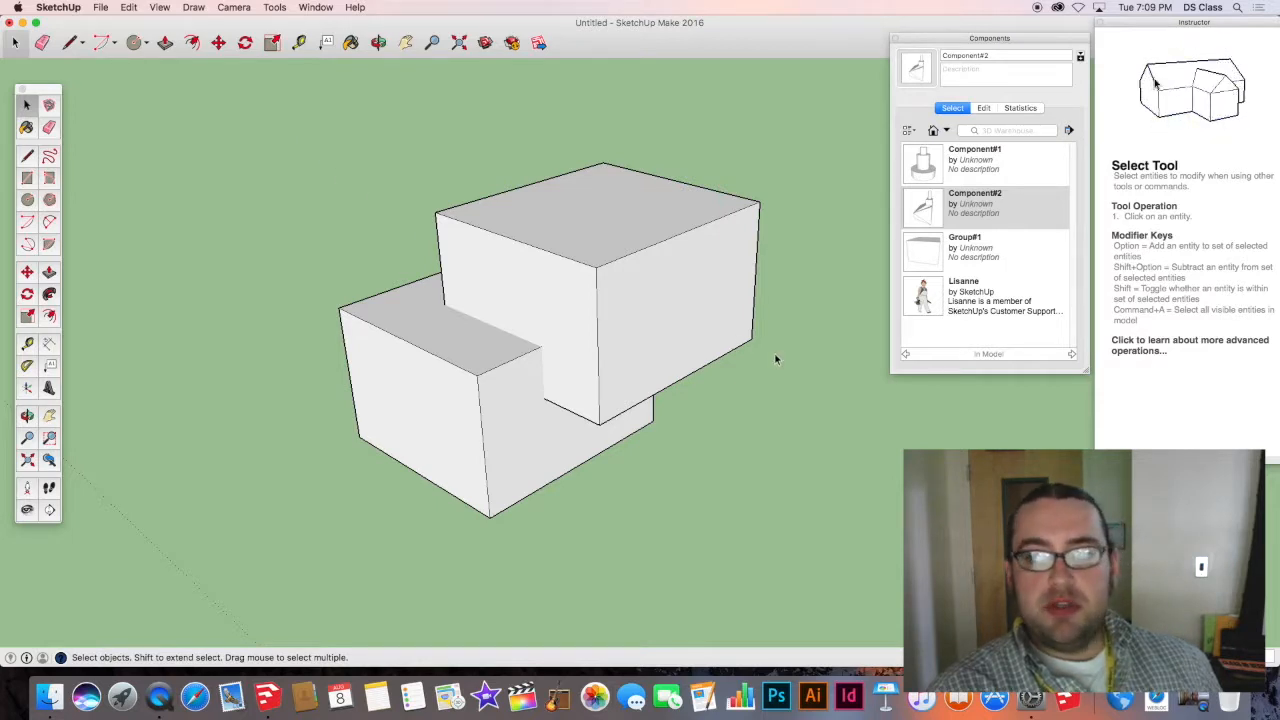
# Move the upper component box off the lower box so that it stands clear beside it.
pyautogui.scroll(-3, 770, 352)
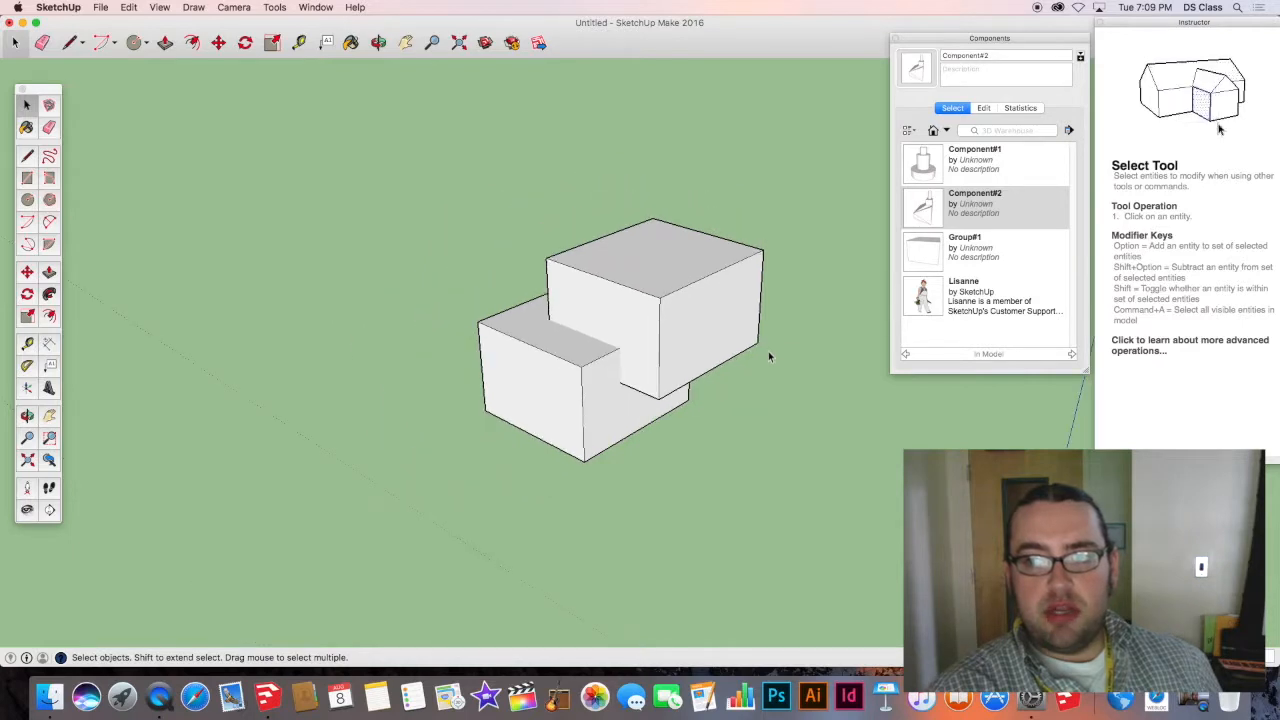
pyautogui.click(697, 346)
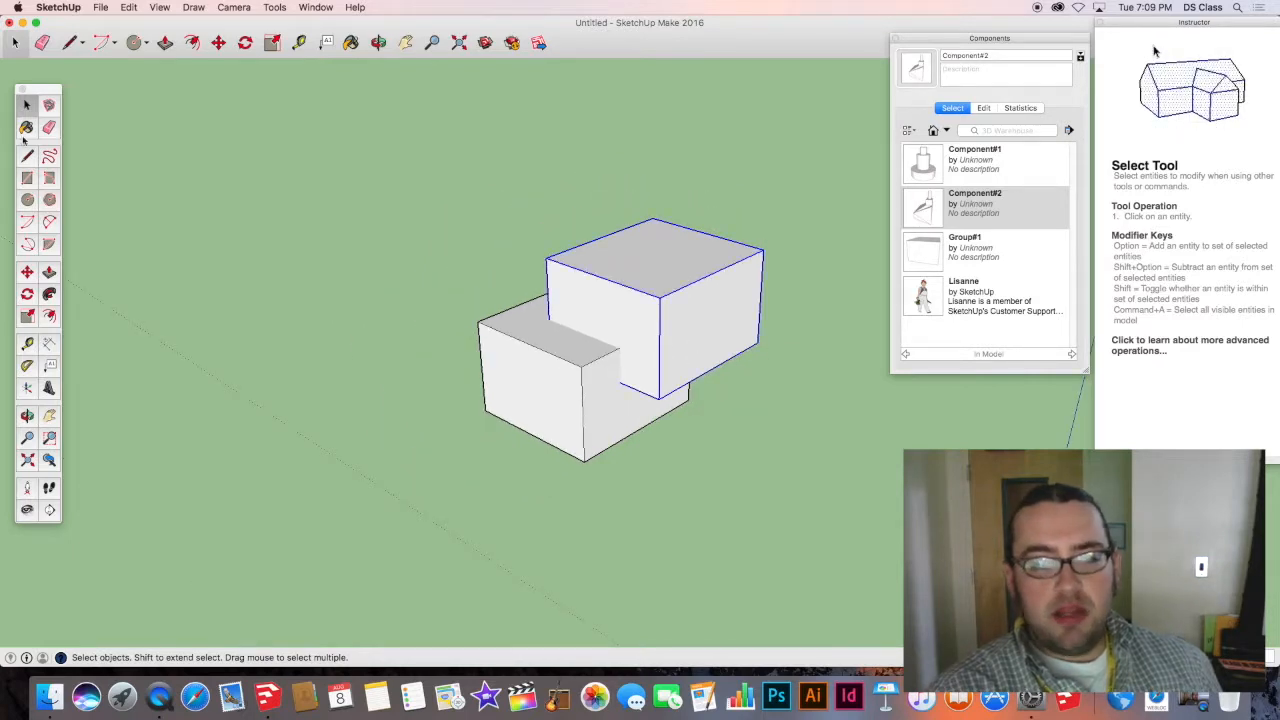
pyautogui.press('m')
pyautogui.click(669, 280)
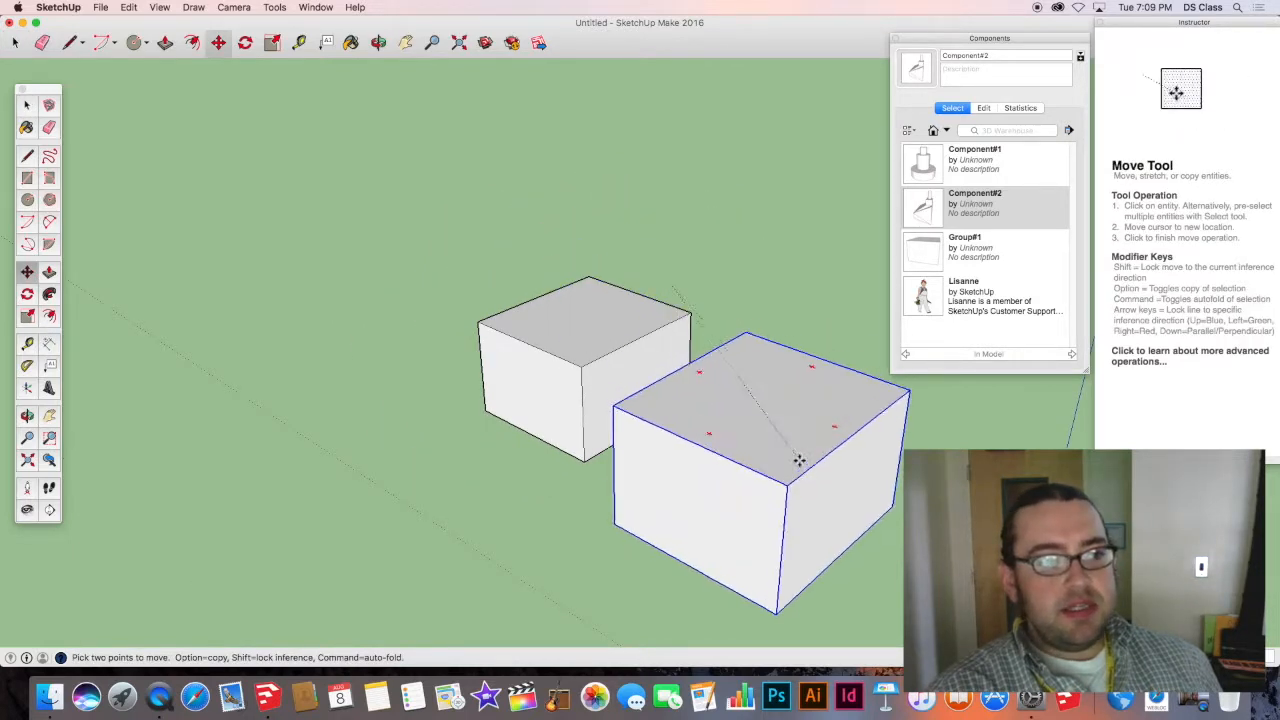
pyautogui.click(866, 443)
# Lower the separated component box to roughly the same height as the other box.
pyautogui.moveTo(812, 475); pyautogui.dragTo(934, 263, button='middle')
pyautogui.click(837, 318)
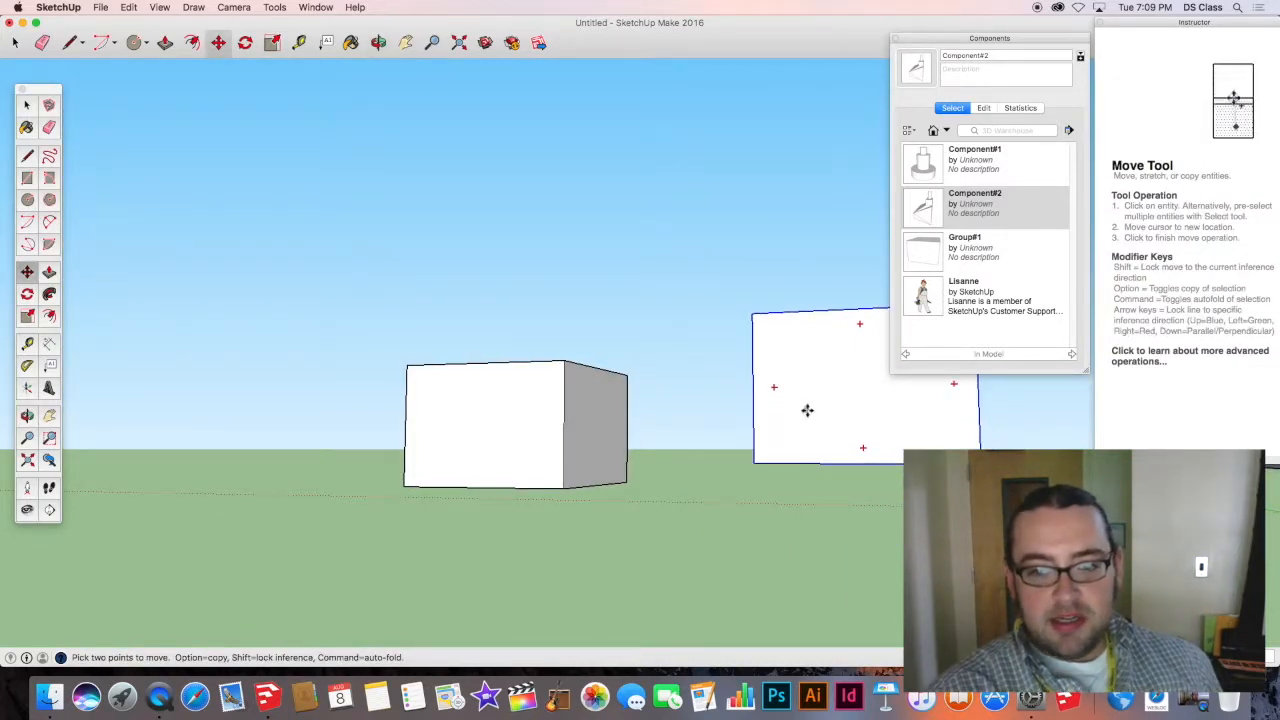
pyautogui.click(825, 416)
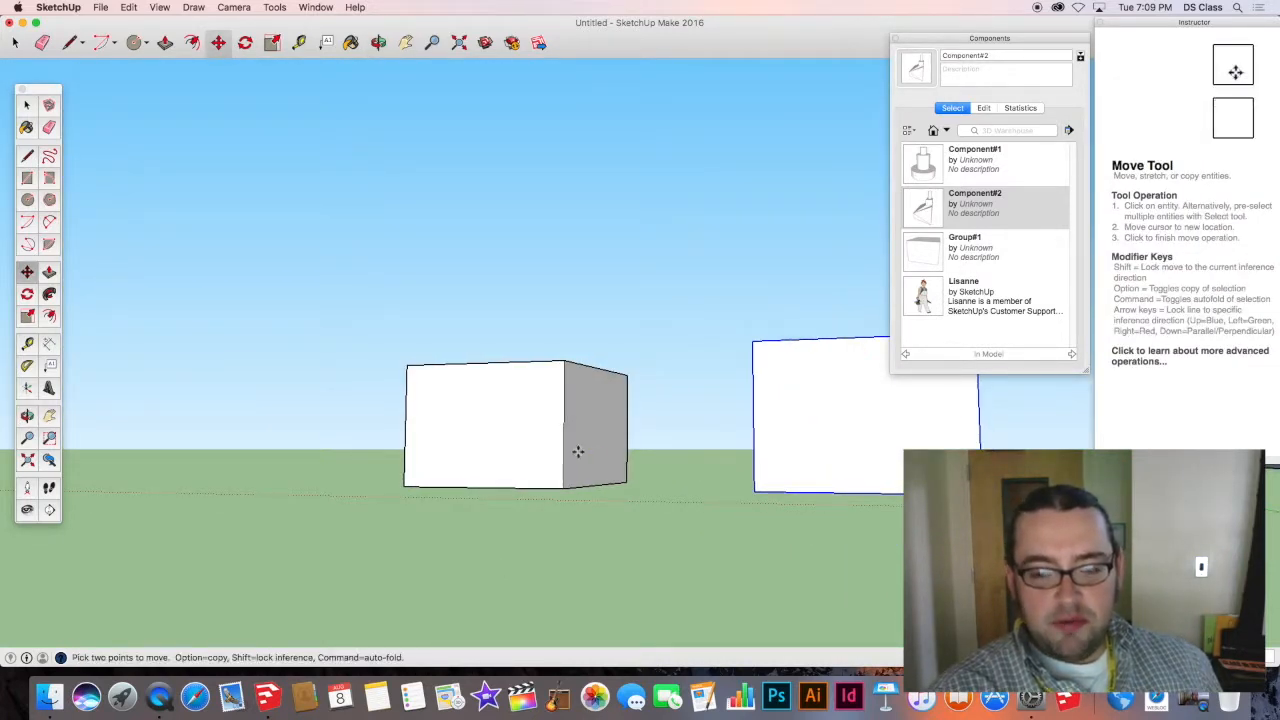
# Move the separated component box back so that it overlaps the upper part of the other box.
pyautogui.moveTo(760, 423); pyautogui.dragTo(735, 505, button='middle')
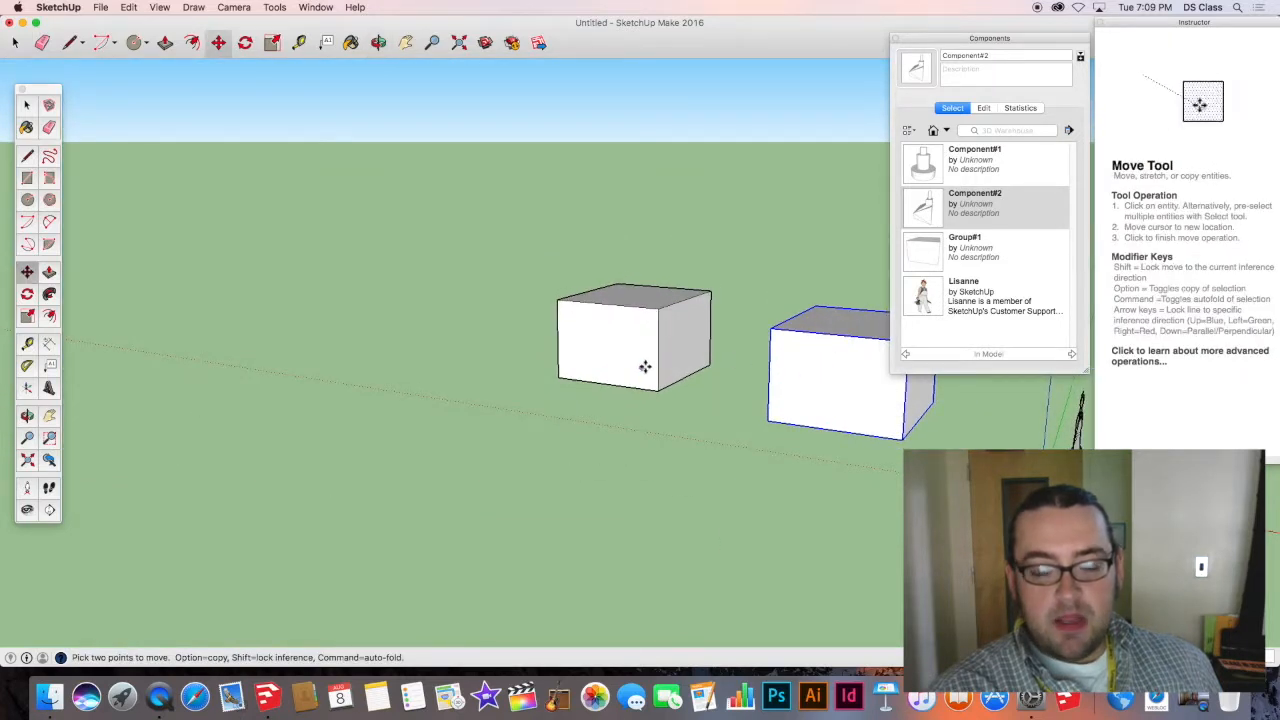
pyautogui.click(836, 386)
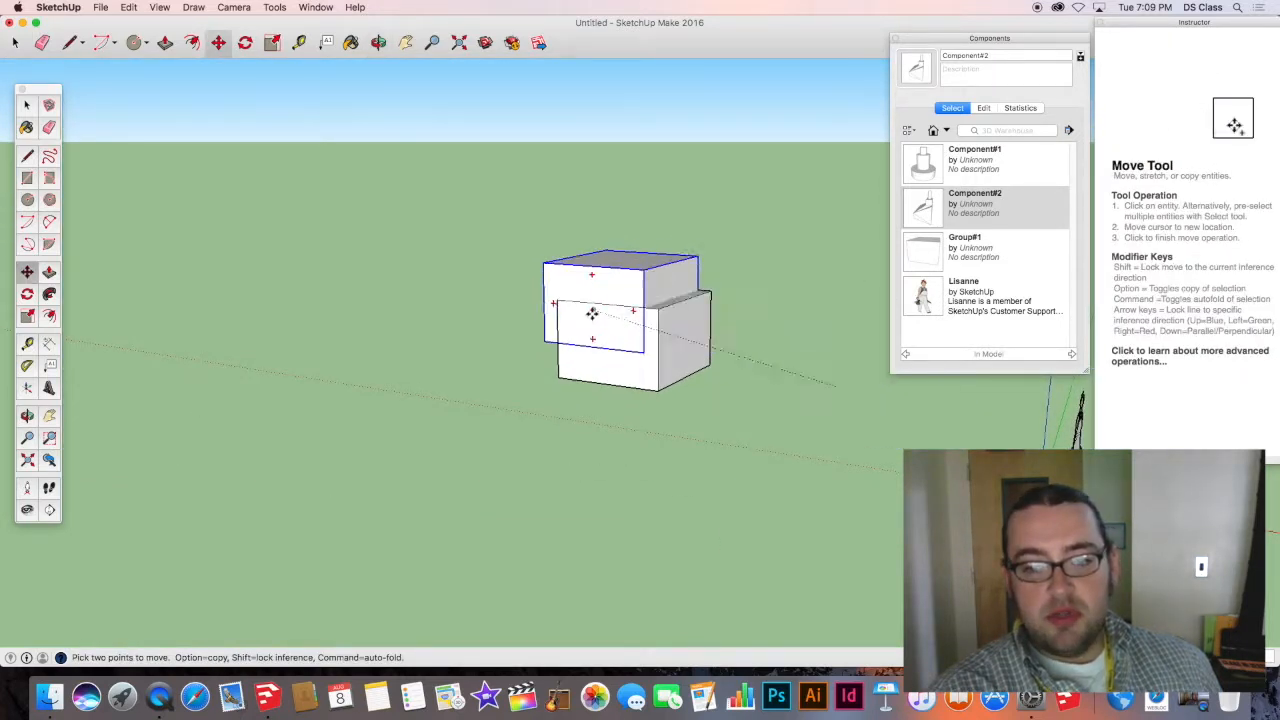
pyautogui.click(647, 300)
pyautogui.scroll(3, 754, 304)
pyautogui.moveTo(754, 304); pyautogui.dragTo(394, 337, button='middle')
pyautogui.press('space')
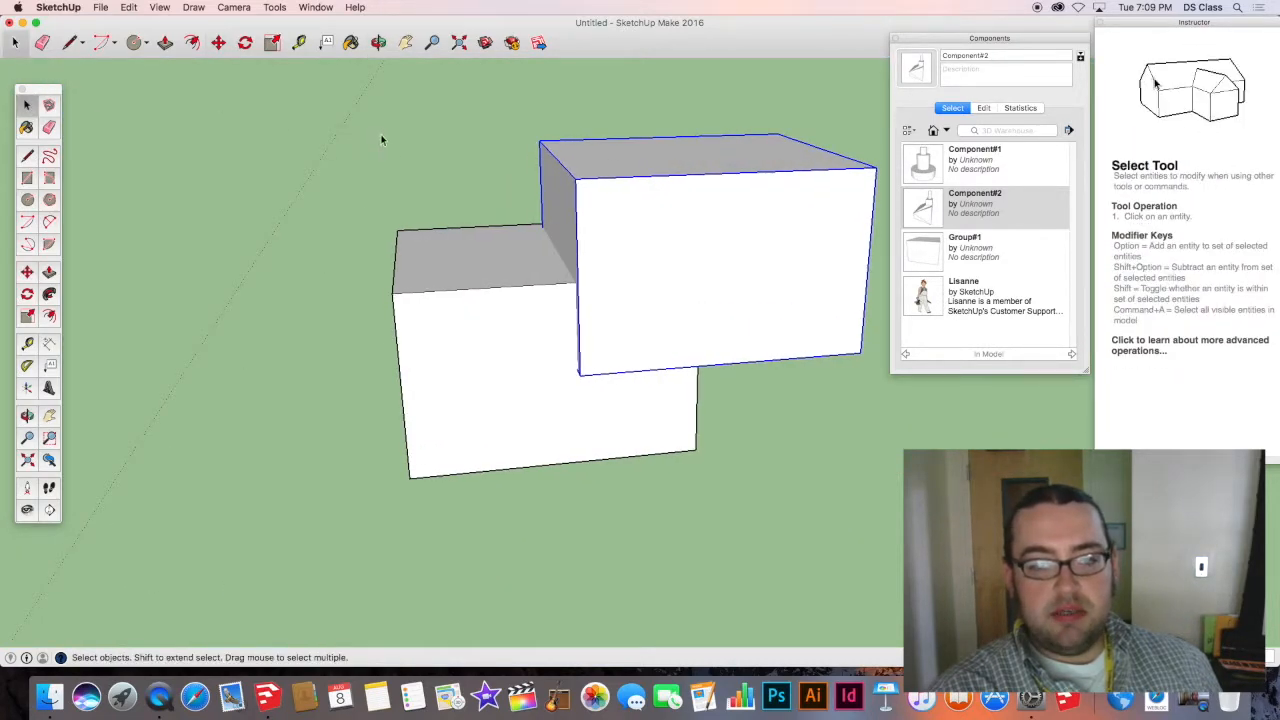
# Shift the upper component box sideways so that it overlaps the lower box at a different place.
pyautogui.moveTo(383, 137); pyautogui.dragTo(689, 314, button='middle')
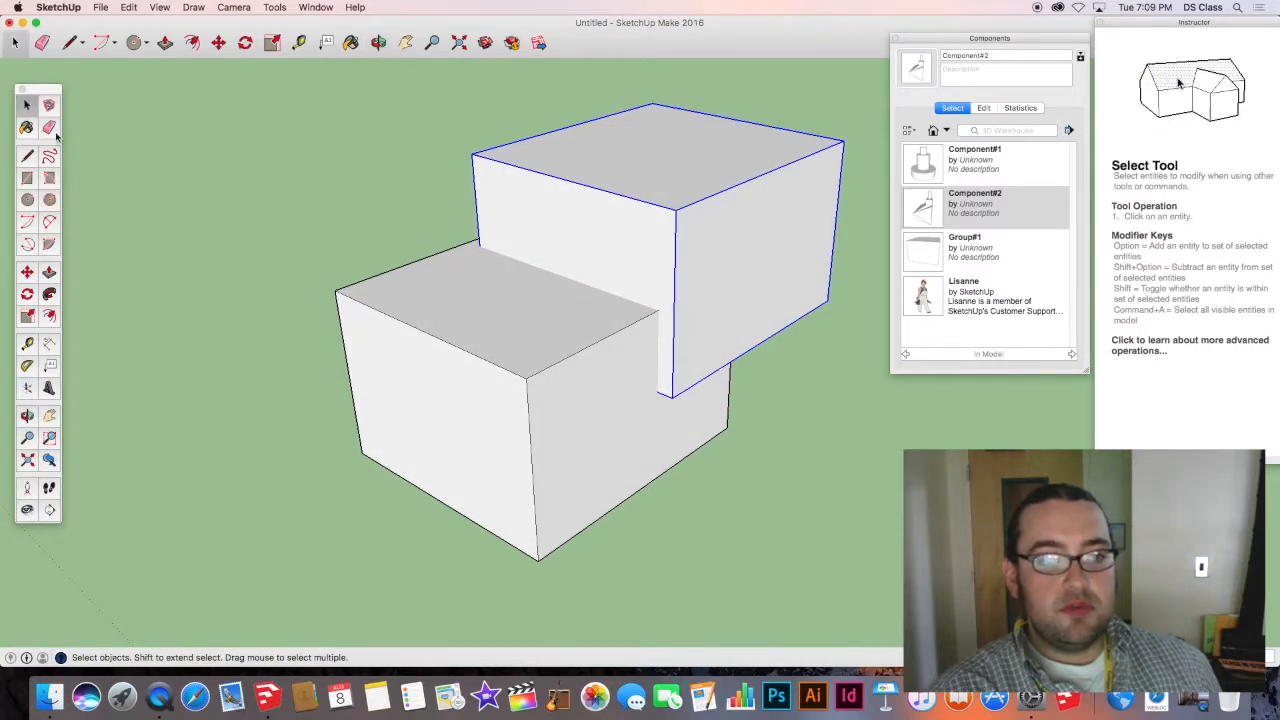
pyautogui.click(27, 272)
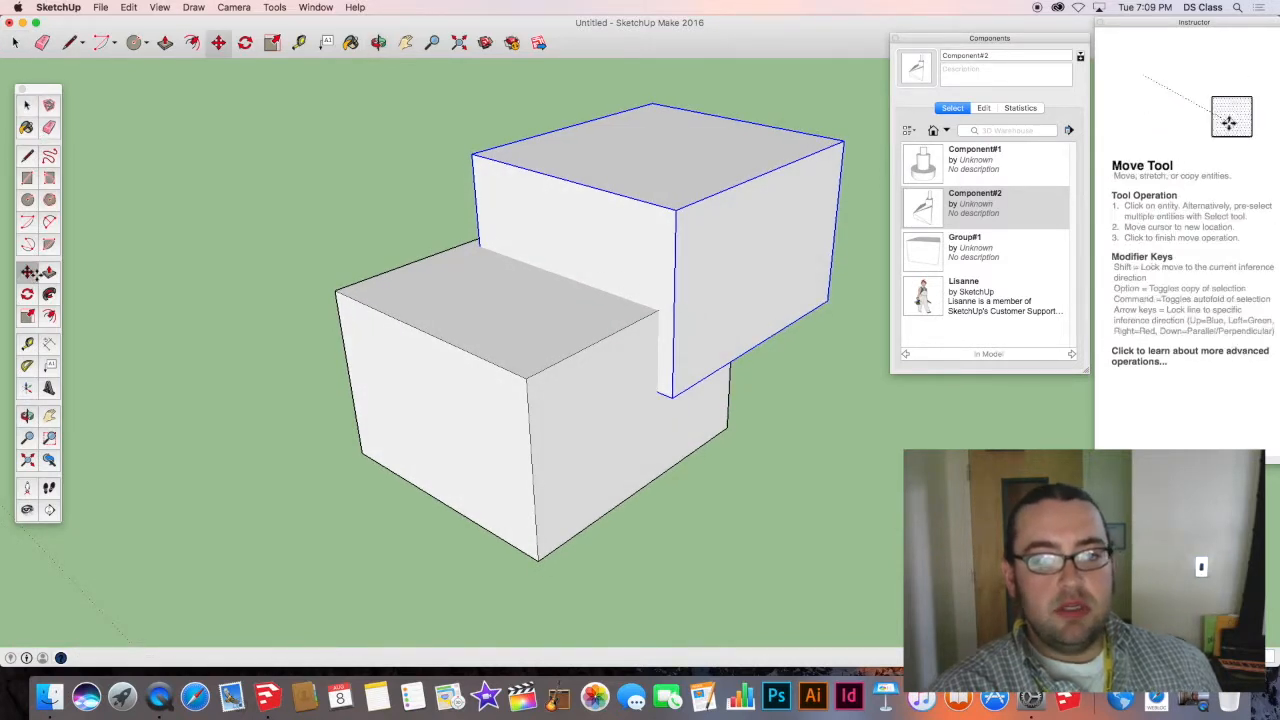
pyautogui.click(613, 232)
pyautogui.click(706, 249)
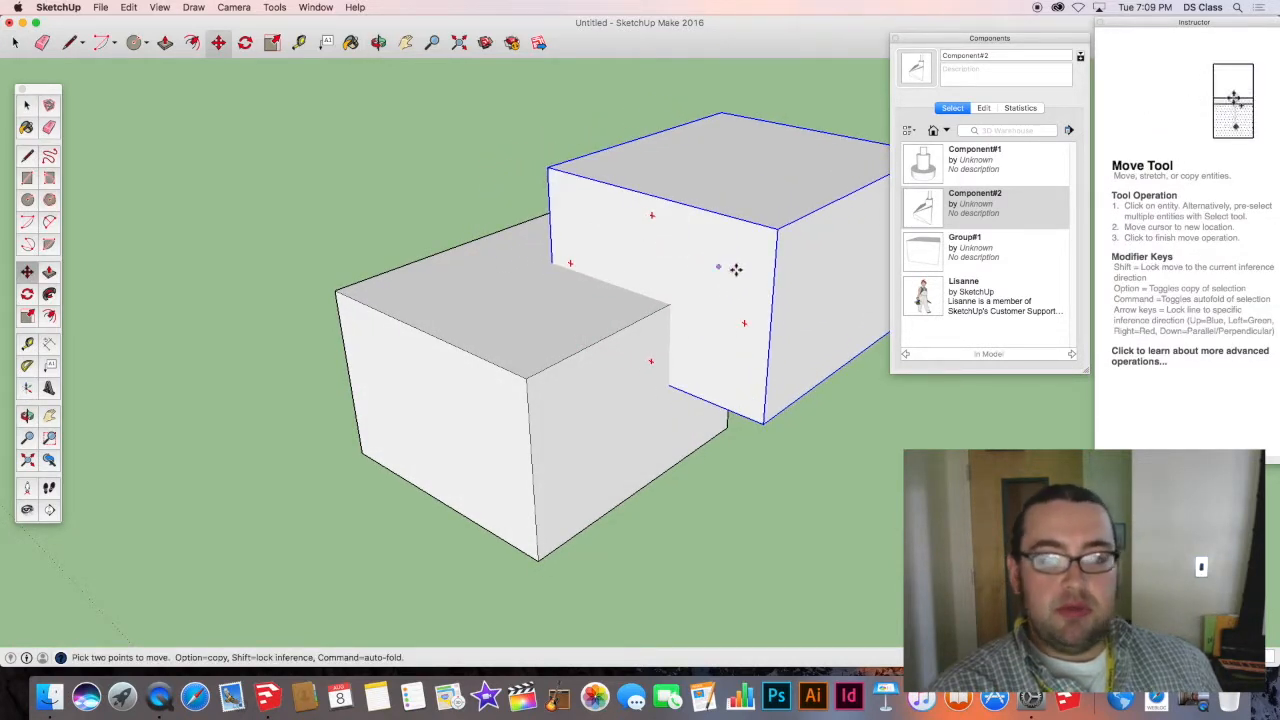
# Nudge the upper component box slightly sideways so that it overlaps the back part of the lower box.
pyautogui.moveTo(734, 271); pyautogui.dragTo(306, 175, button='middle')
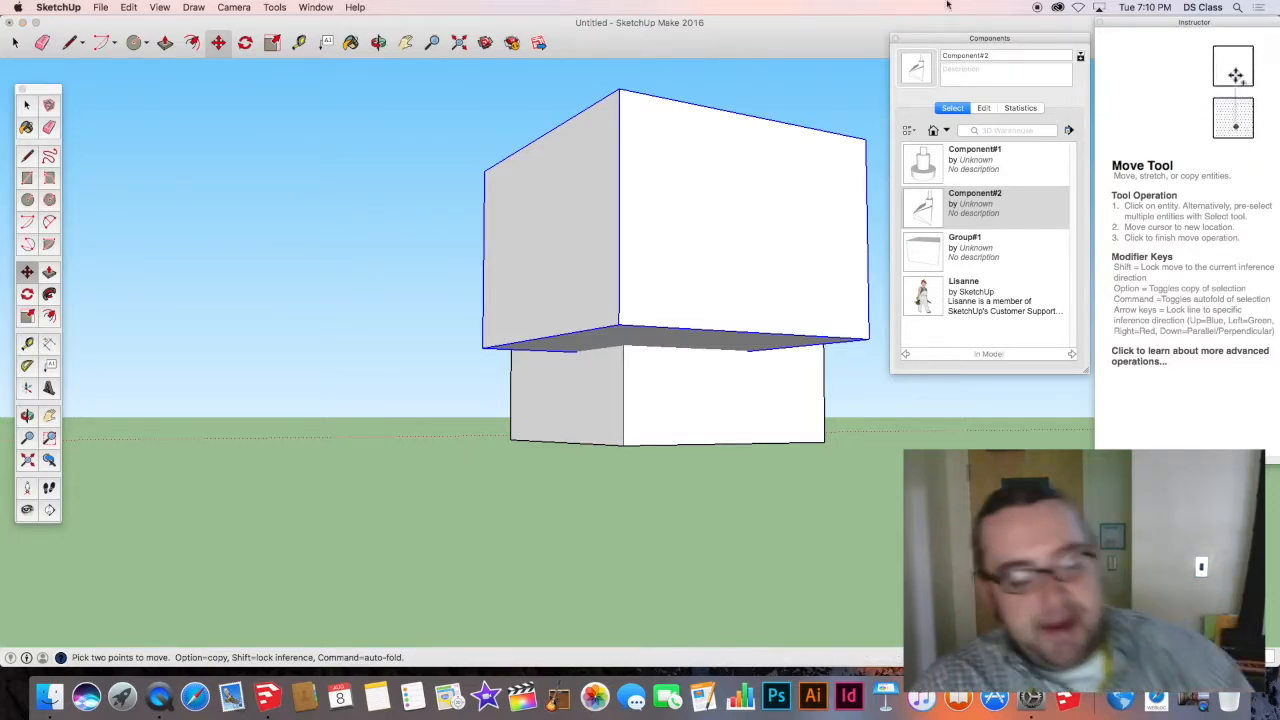
pyautogui.scroll(-5, 689, 171)
pyautogui.moveTo(550, 222); pyautogui.dragTo(697, 330, button='middle')
pyautogui.moveTo(363, 306); pyautogui.dragTo(553, 213, button='middle')
pyautogui.scroll(-3, 498, 270)
pyautogui.scroll(3, 530, 287)
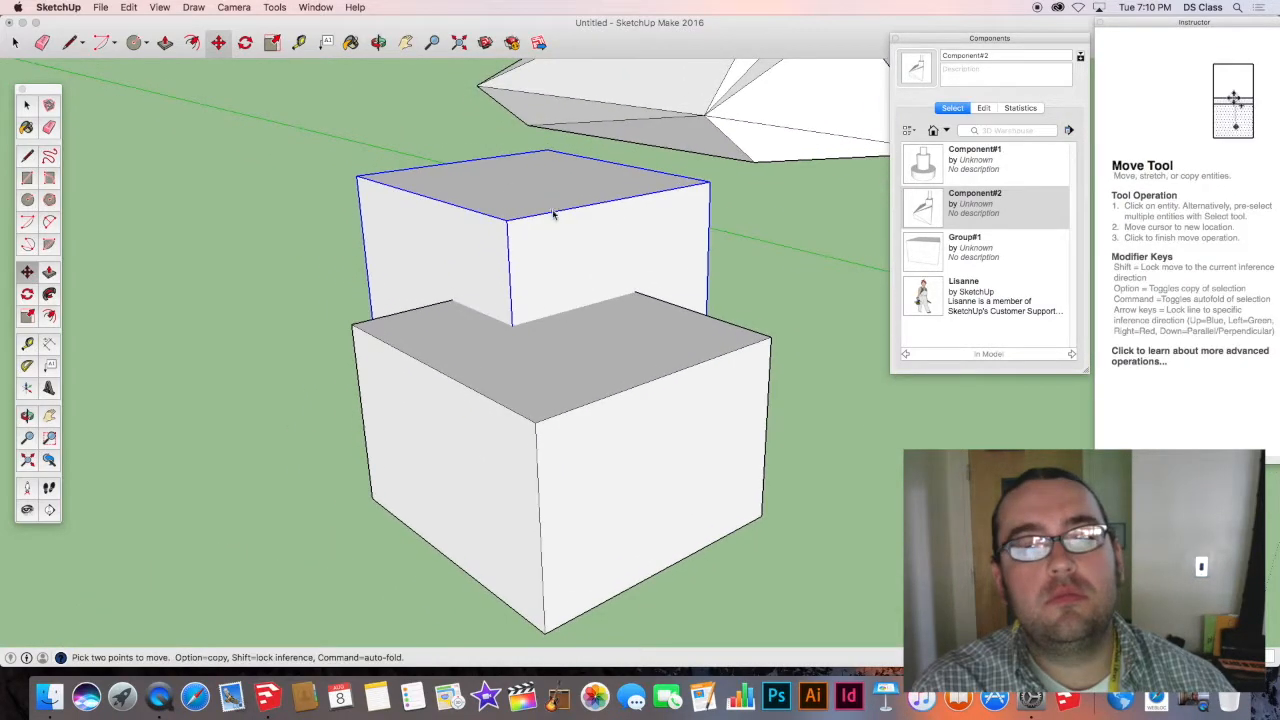
pyautogui.click(543, 250)
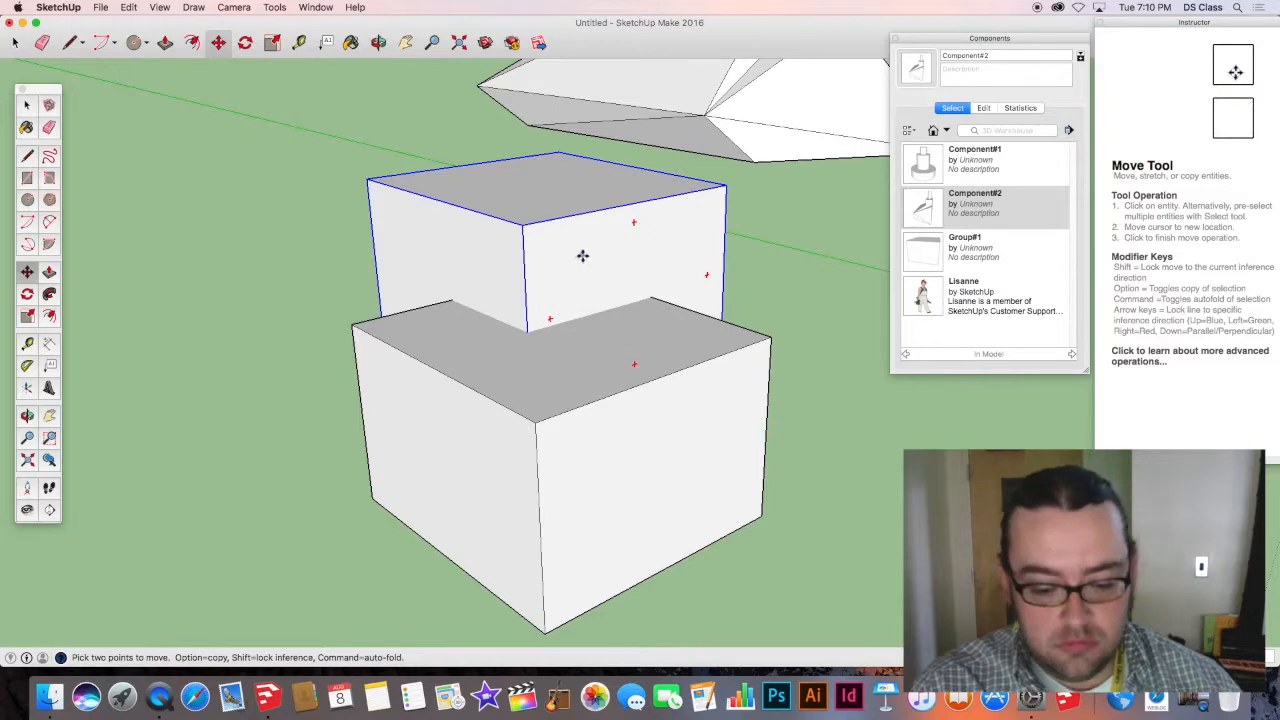
pyautogui.scroll(-3, 567, 252)
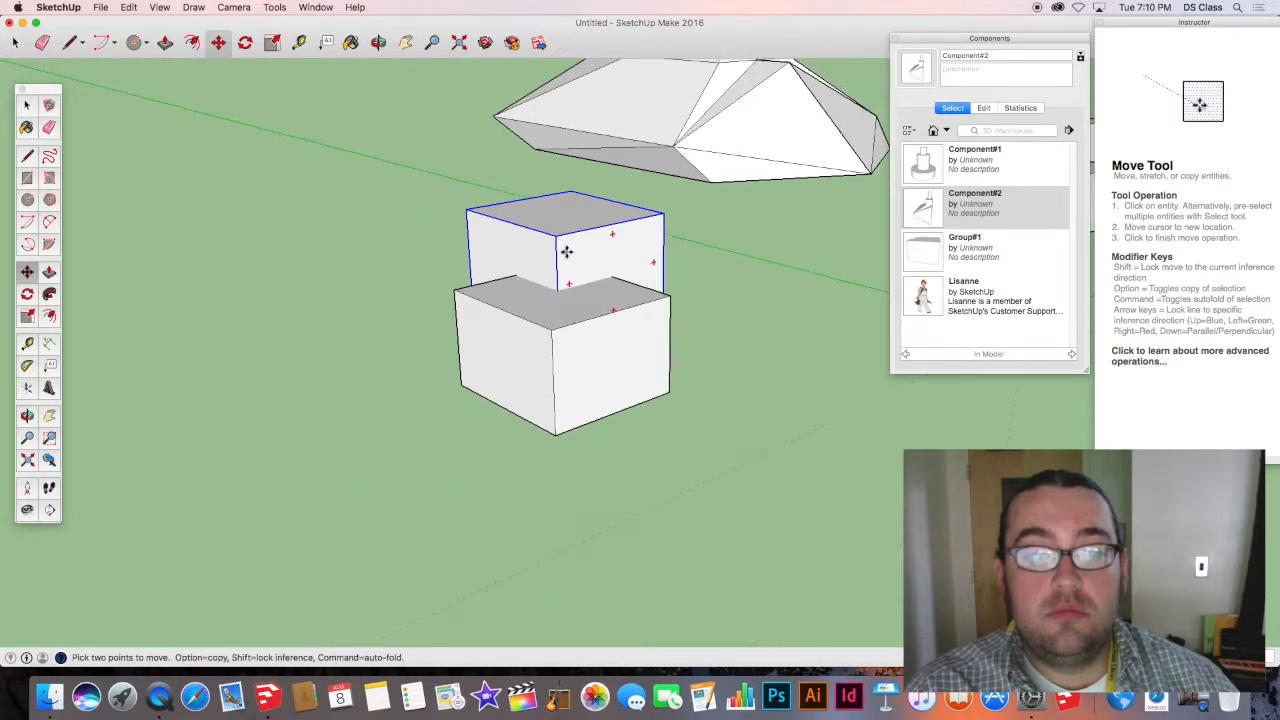
pyautogui.moveTo(566, 252); pyautogui.dragTo(443, 263, button='middle')
pyautogui.press('space')
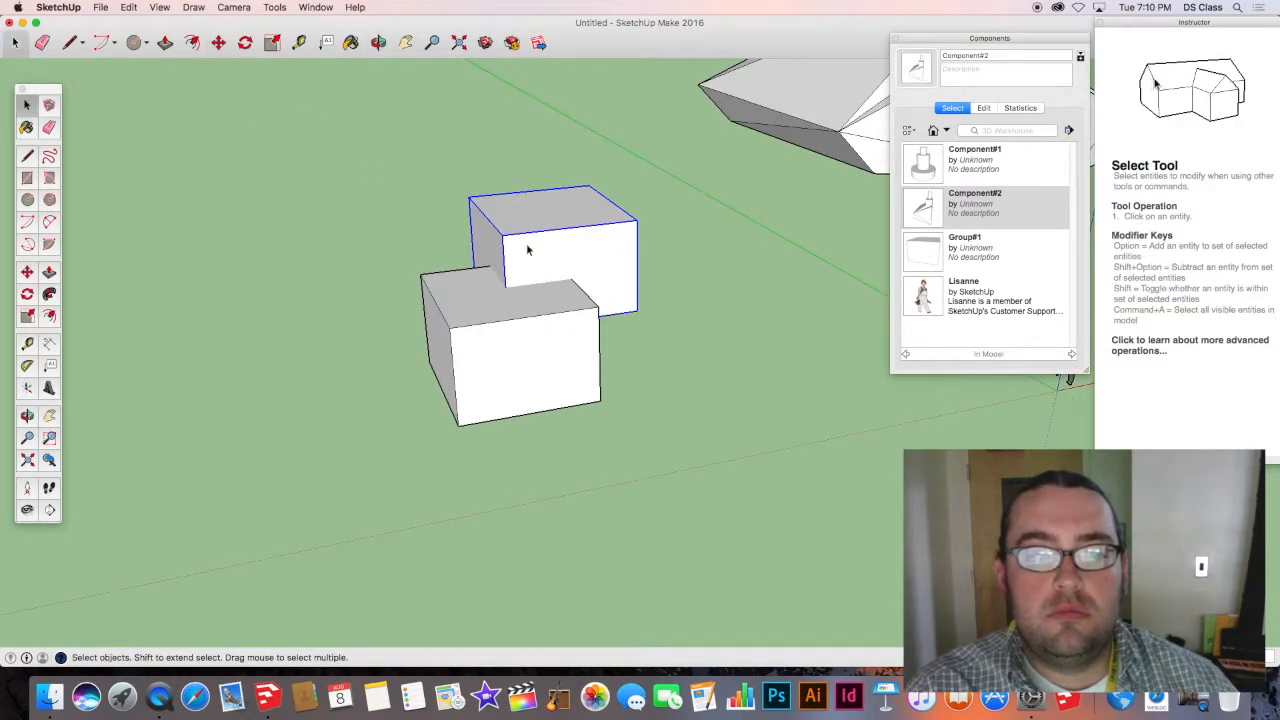
pyautogui.moveTo(529, 252); pyautogui.dragTo(575, 308, button='middle')
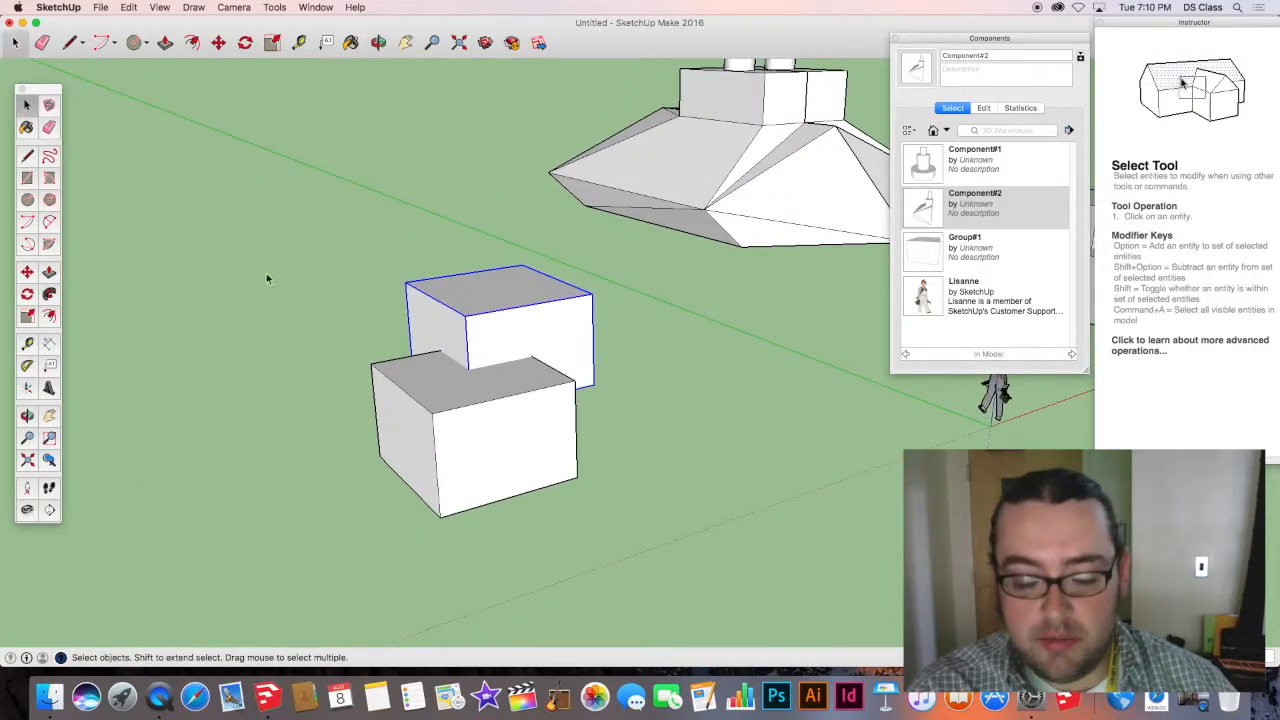
pyautogui.moveTo(267, 279); pyautogui.dragTo(400, 263, button='middle')
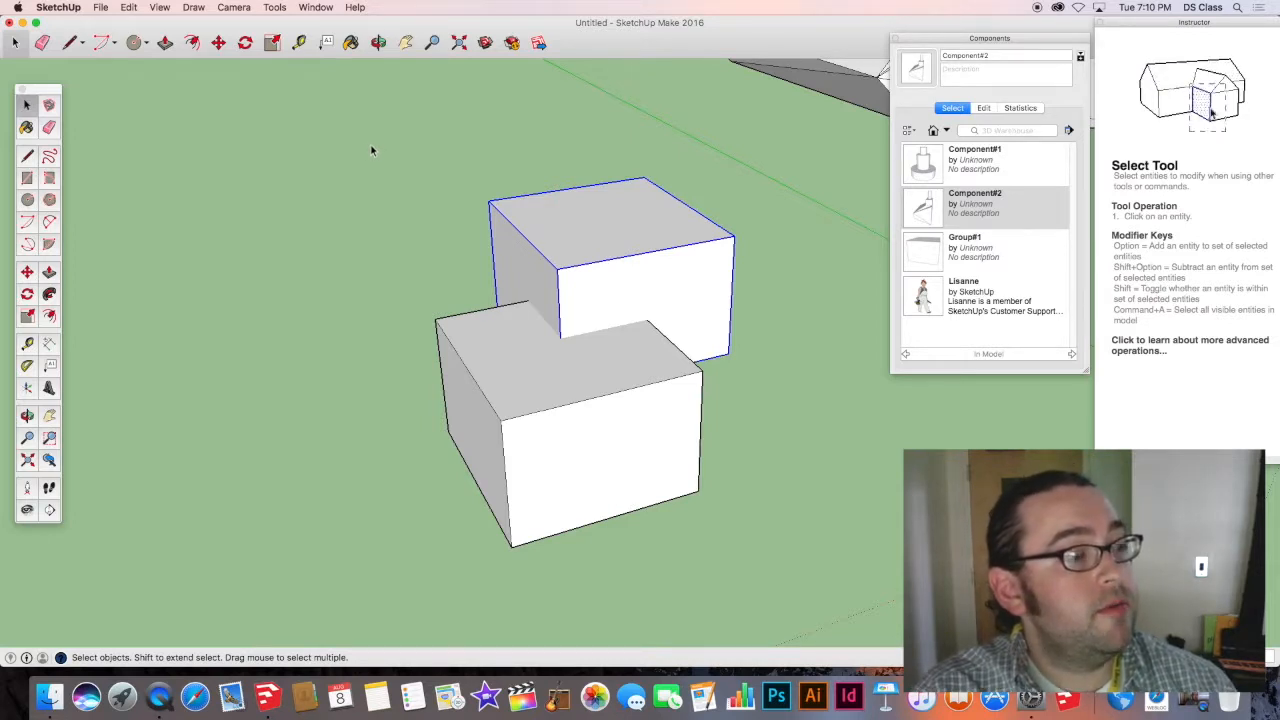
pyautogui.moveTo(346, 128); pyautogui.dragTo(798, 574)
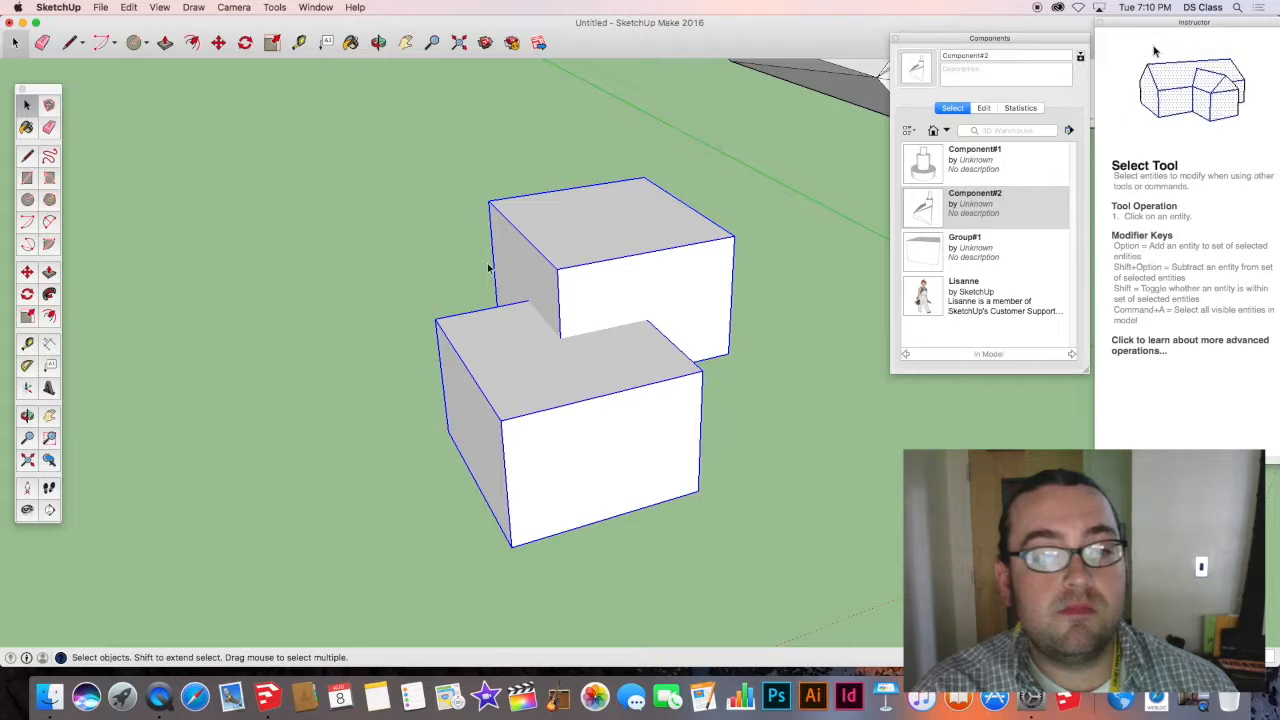
pyautogui.rightClick(602, 287)
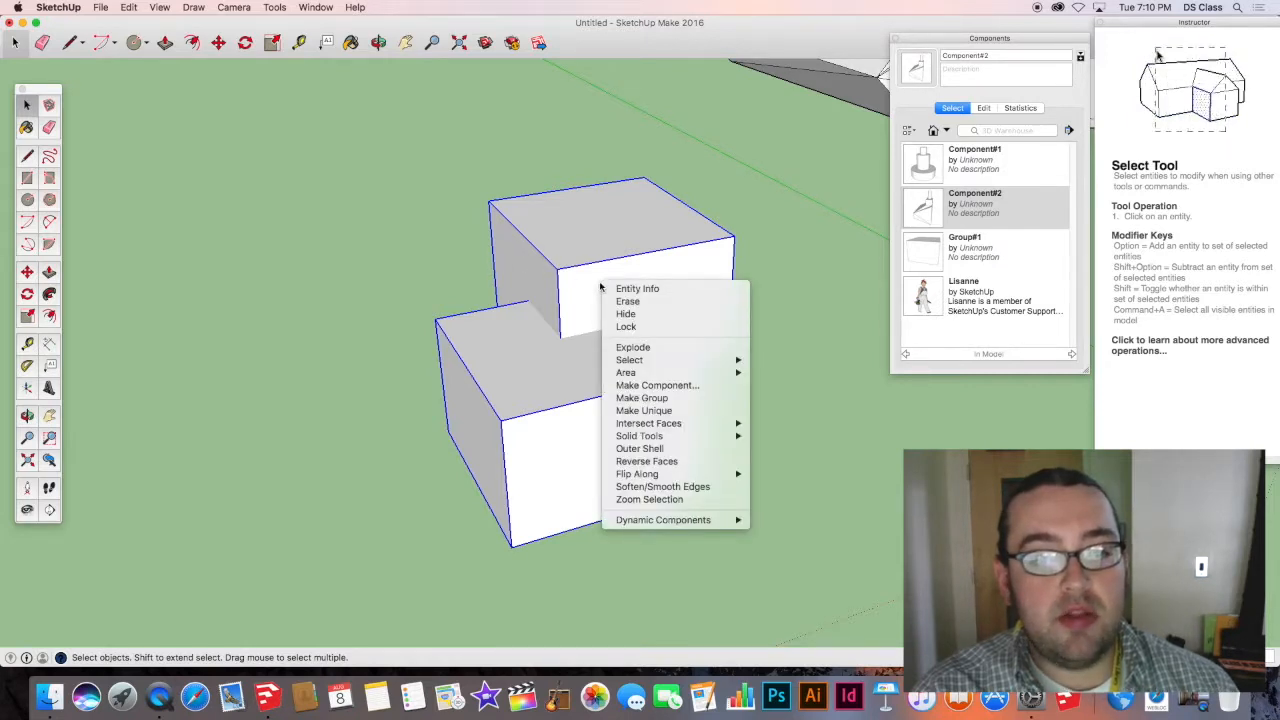
pyautogui.click(350, 114)
# Select both overlapping component boxes and intersect their faces with the selection.
pyautogui.moveTo(283, 93); pyautogui.dragTo(787, 601)
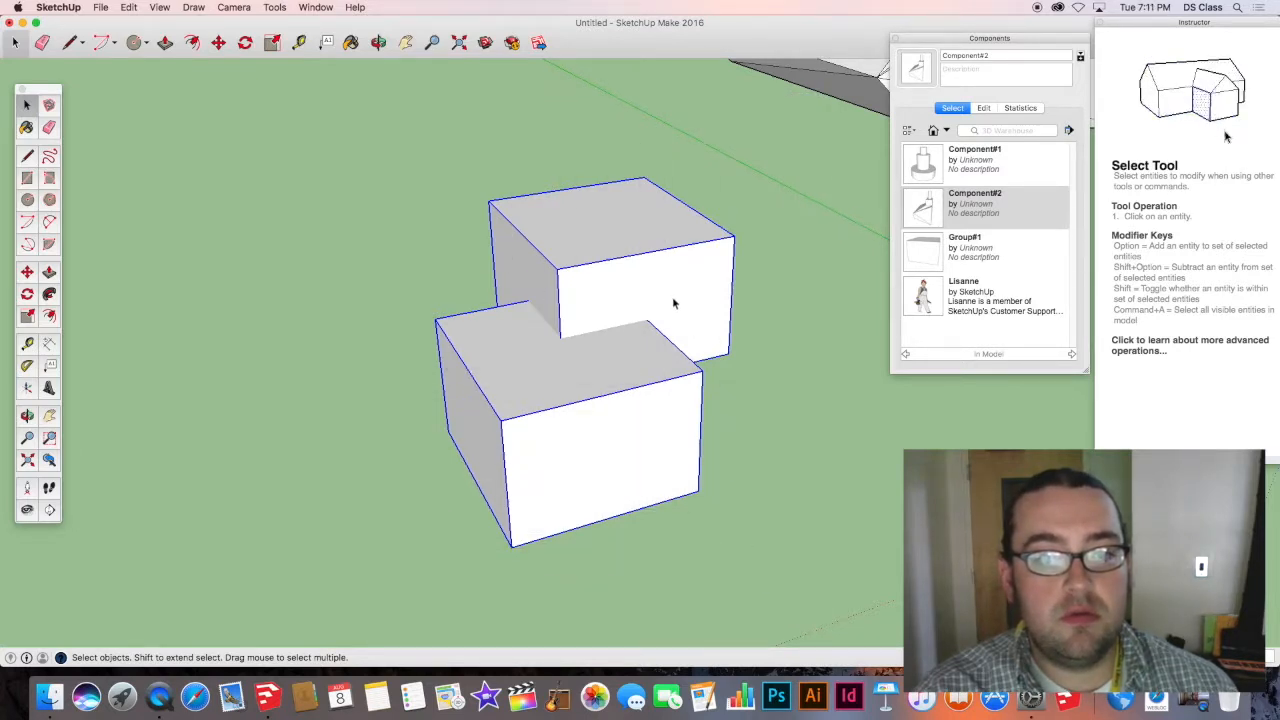
pyautogui.moveTo(657, 324); pyautogui.dragTo(527, 351, button='middle')
pyautogui.moveTo(522, 316); pyautogui.dragTo(643, 326)
pyautogui.press('space')
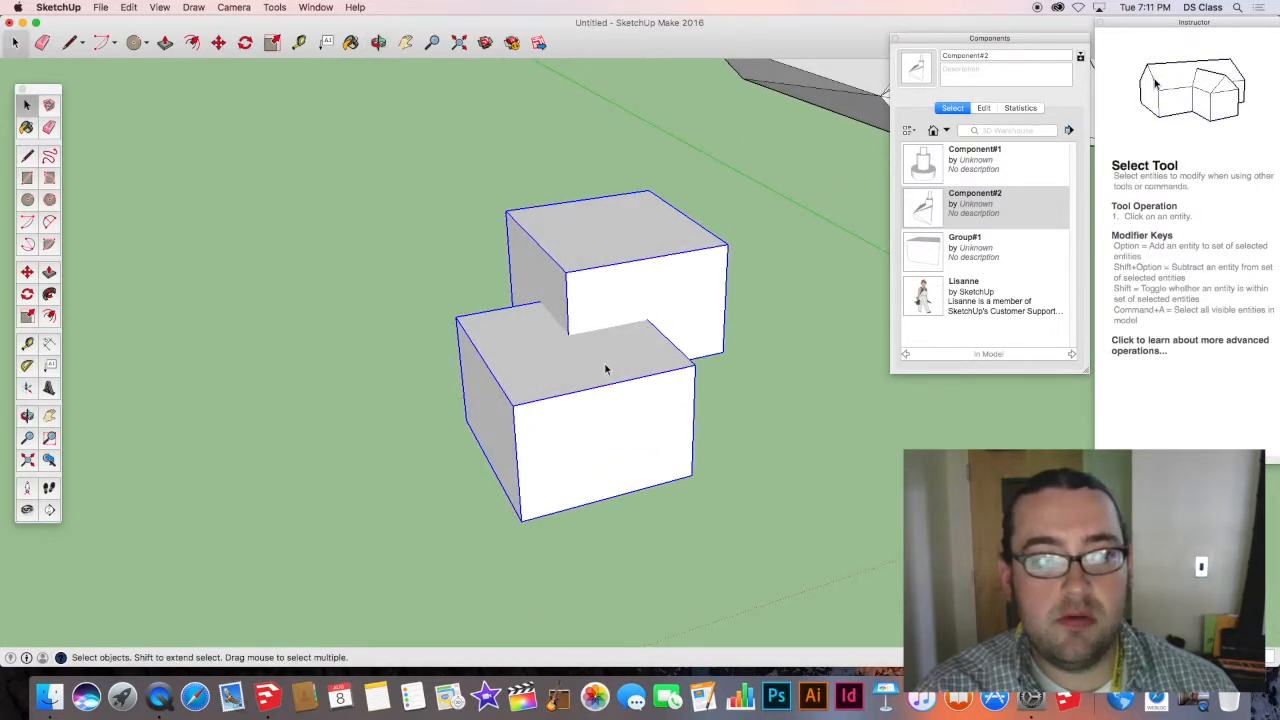
pyautogui.moveTo(605, 369); pyautogui.dragTo(726, 358, button='middle')
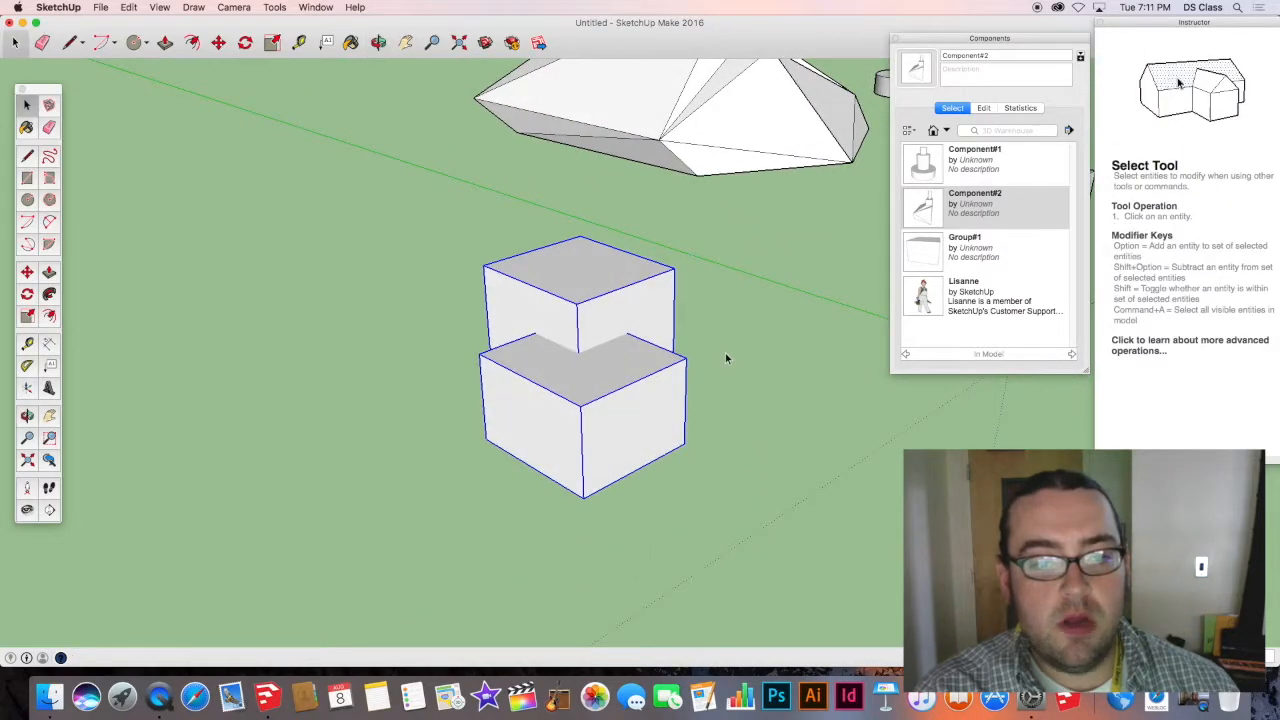
pyautogui.moveTo(516, 432); pyautogui.dragTo(575, 318, button='middle')
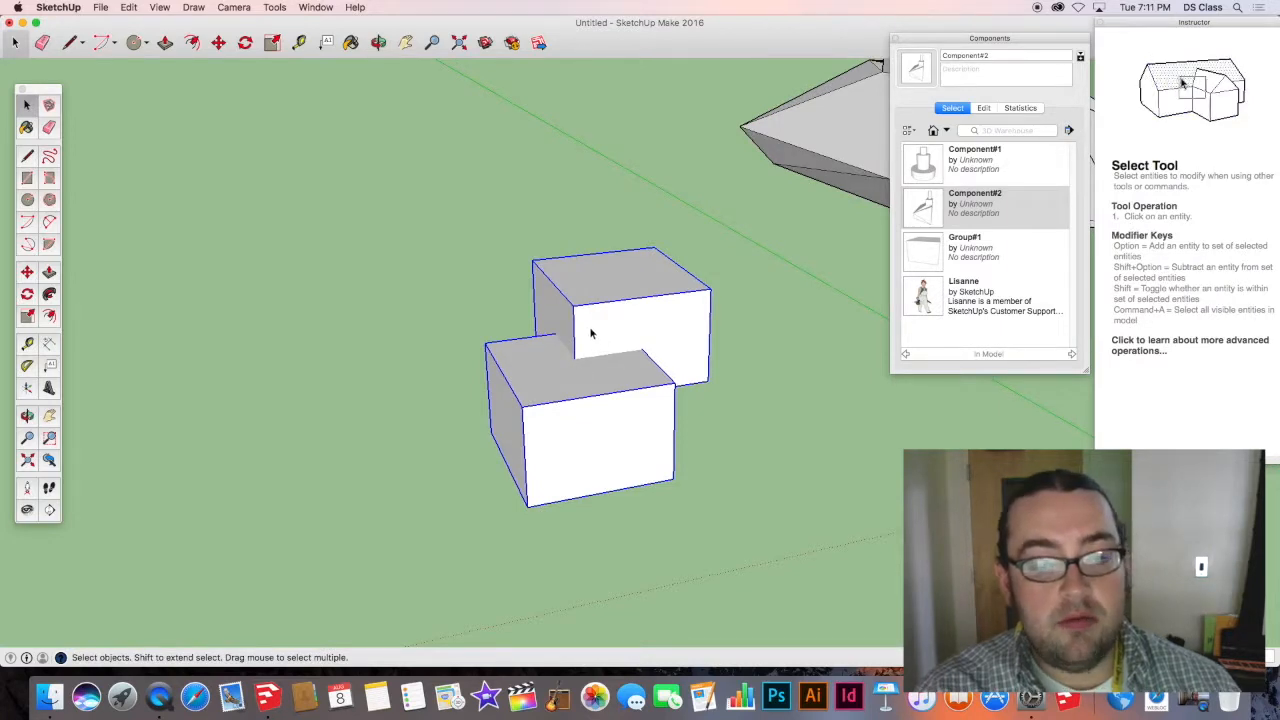
pyautogui.rightClick(589, 332)
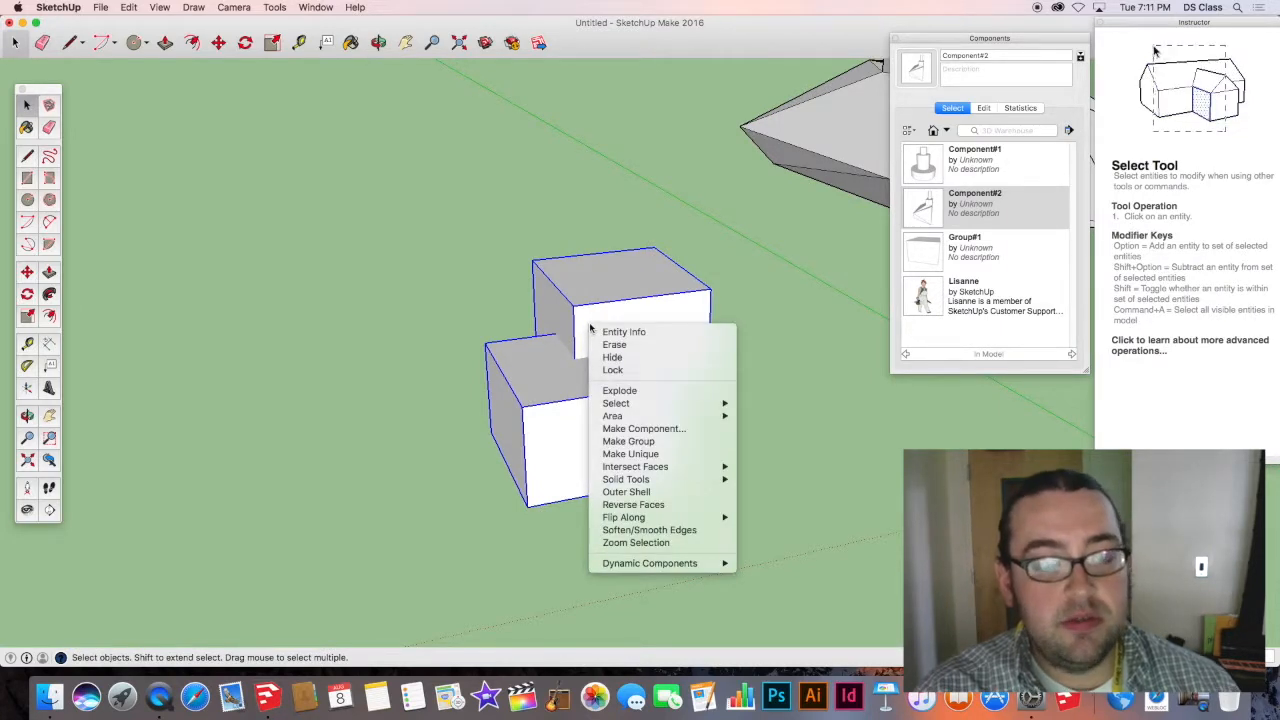
pyautogui.moveTo(694, 471)
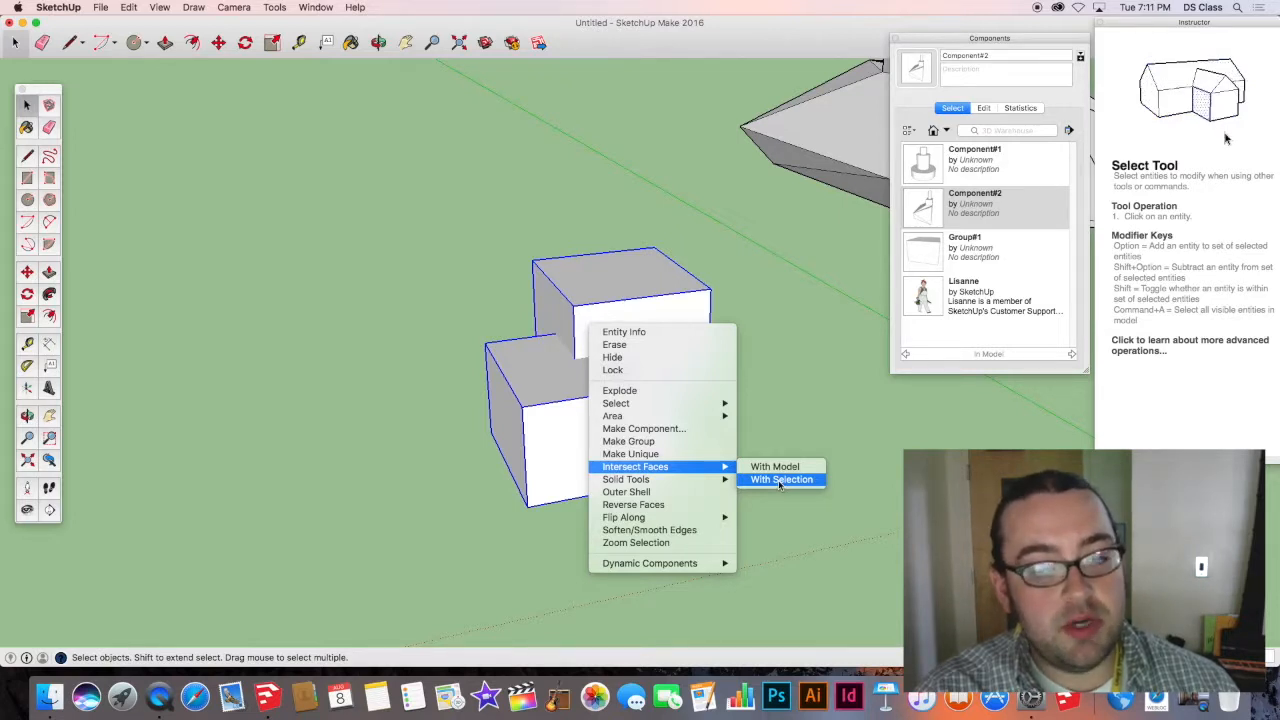
pyautogui.click(780, 480)
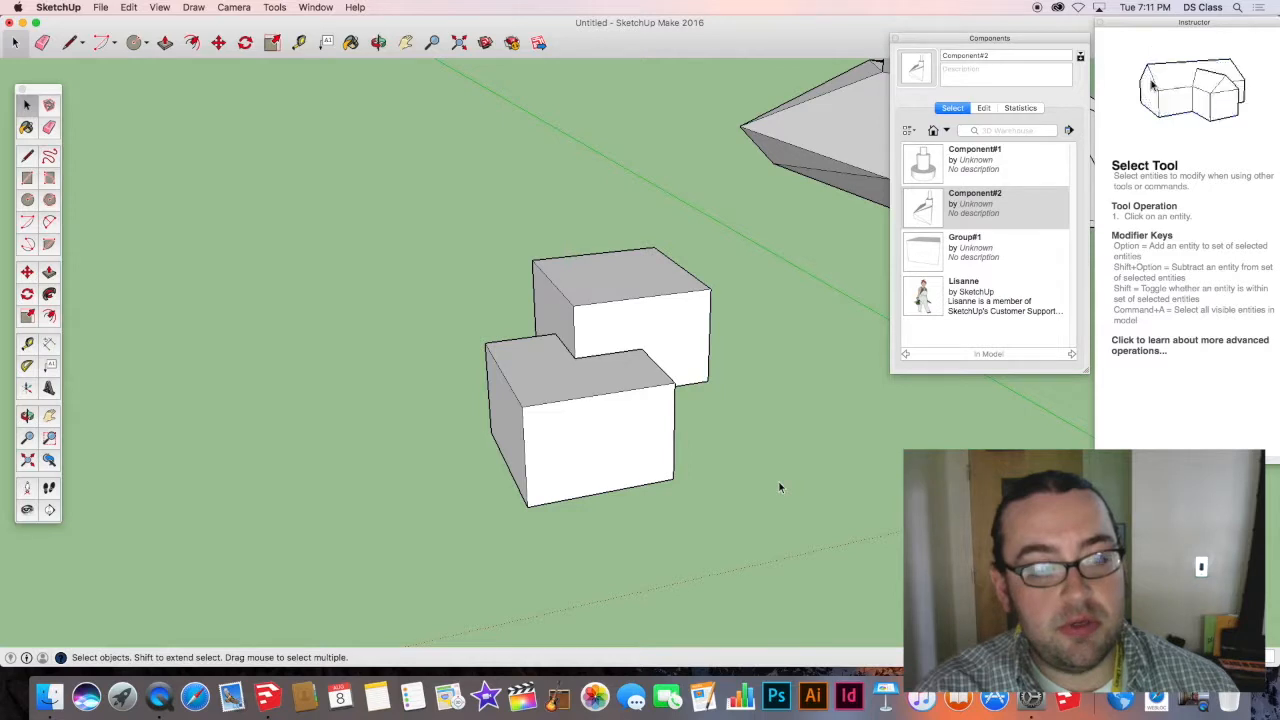
# Open the upper component box for editing and delete the bottom face on its underside.
pyautogui.click(606, 371)
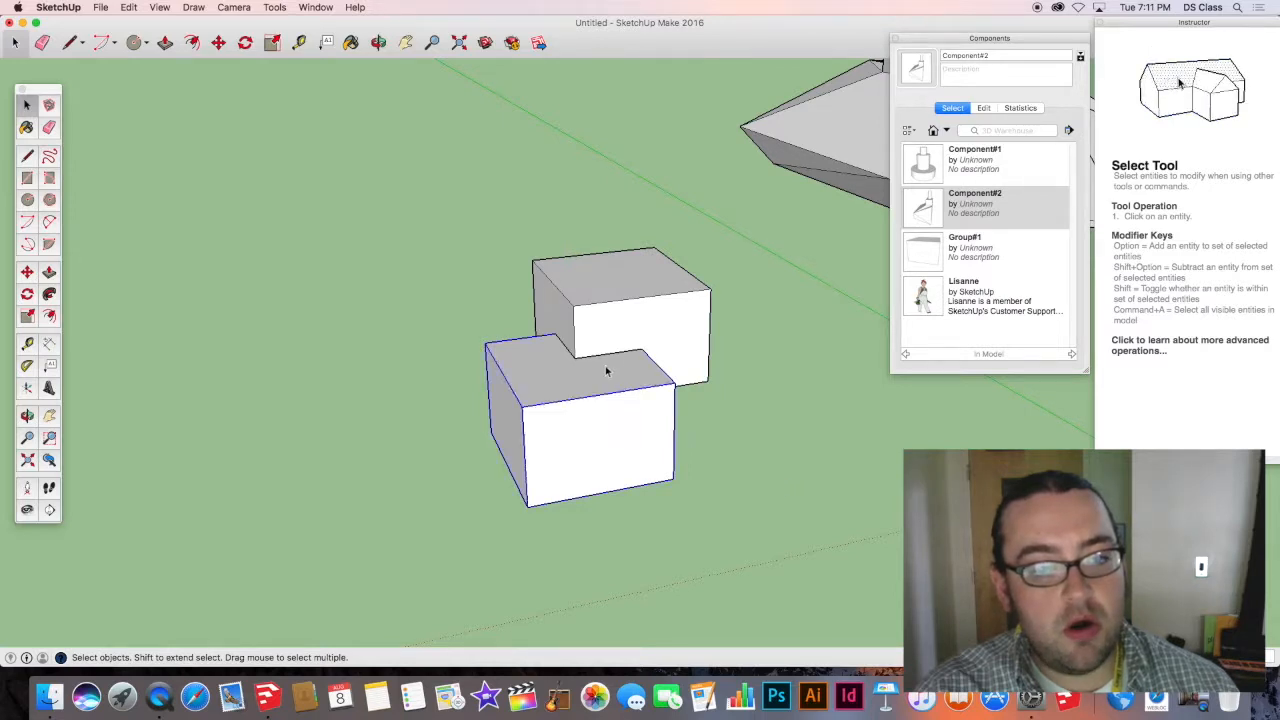
pyautogui.moveTo(614, 383); pyautogui.dragTo(597, 417, button='middle')
pyautogui.scroll(5, 606, 314)
pyautogui.moveTo(606, 314); pyautogui.dragTo(526, 431, button='middle')
pyautogui.moveTo(564, 387); pyautogui.dragTo(564, 289, button='middle')
pyautogui.click(580, 292)
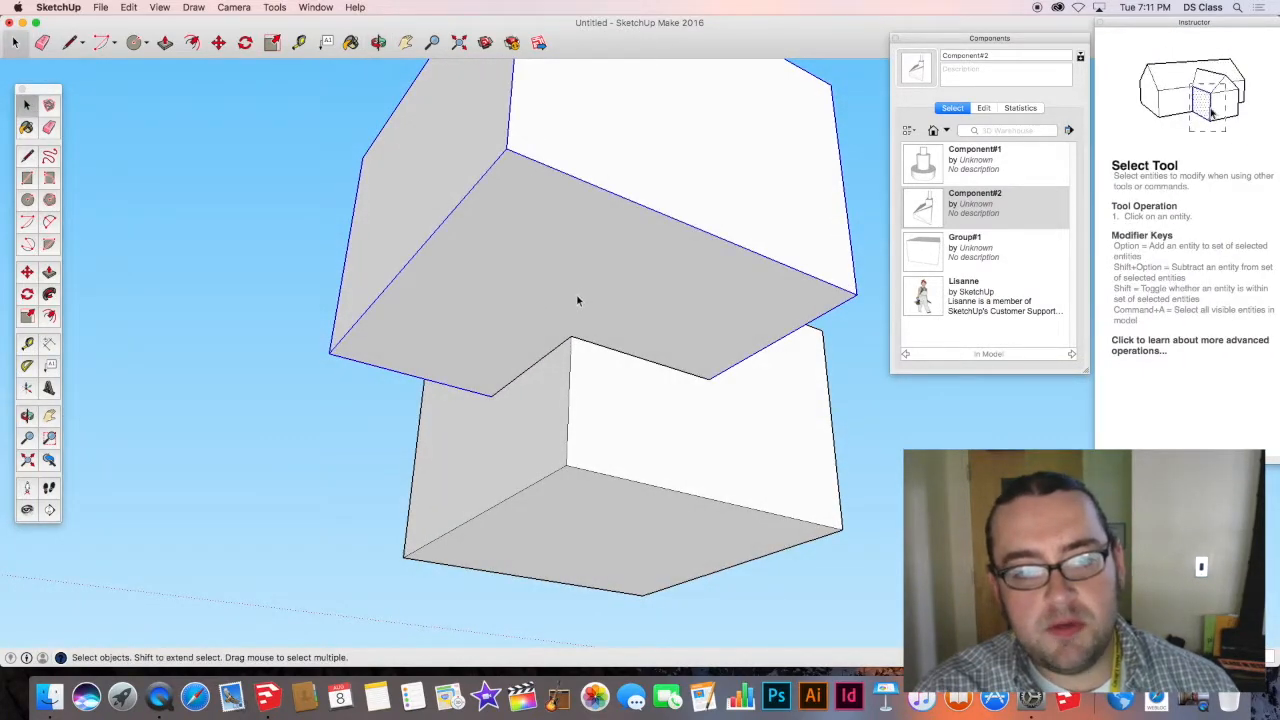
pyautogui.doubleClick(595, 309)
pyautogui.moveTo(595, 309)
pyautogui.mouseDown(button='middle')
pyautogui.moveTo(474, 312)
pyautogui.moveTo(502, 284)
pyautogui.moveTo(663, 303)
pyautogui.moveTo(765, 217)
pyautogui.moveTo(871, 214)
pyautogui.moveTo(634, 320)
pyautogui.moveTo(609, 274)
pyautogui.moveTo(619, 251)
pyautogui.mouseUp(button='middle')
pyautogui.click(503, 283)
pyautogui.scroll(-5, 621, 258)
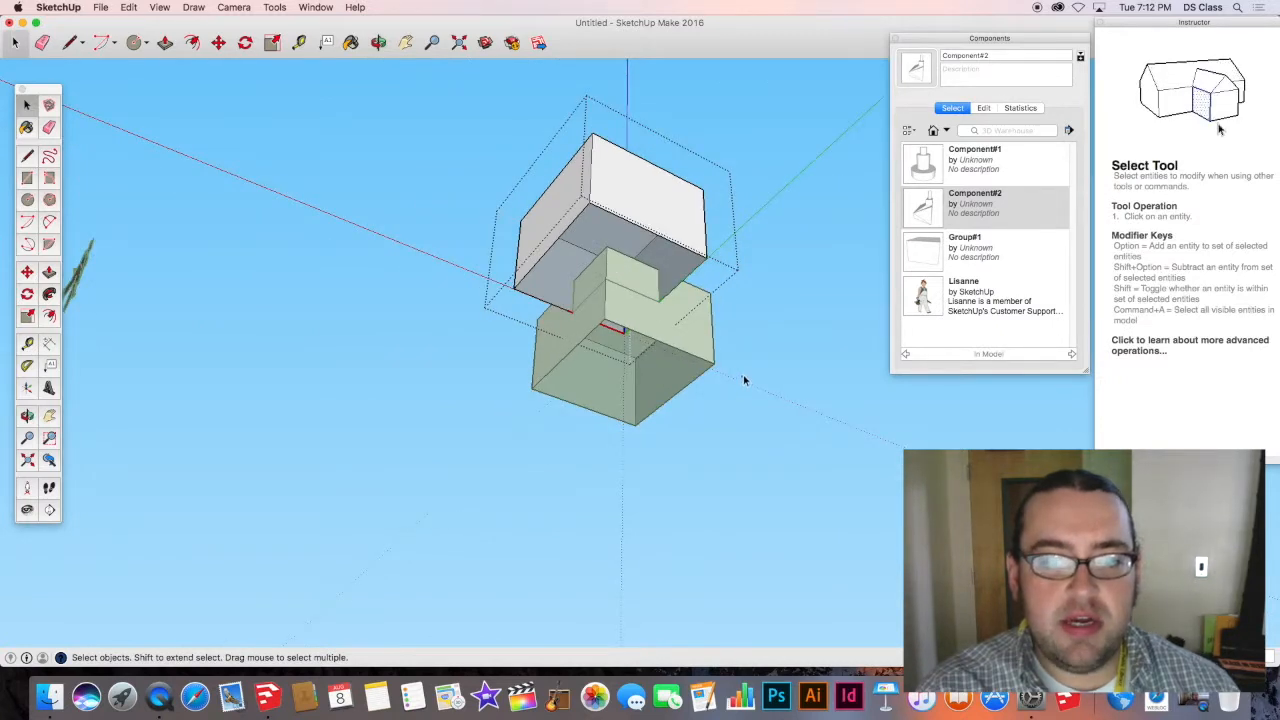
pyautogui.click(740, 368)
# Undo the deletion of the component's bottom face and close the component.
pyautogui.press('super+z')
pyautogui.press('super+z')
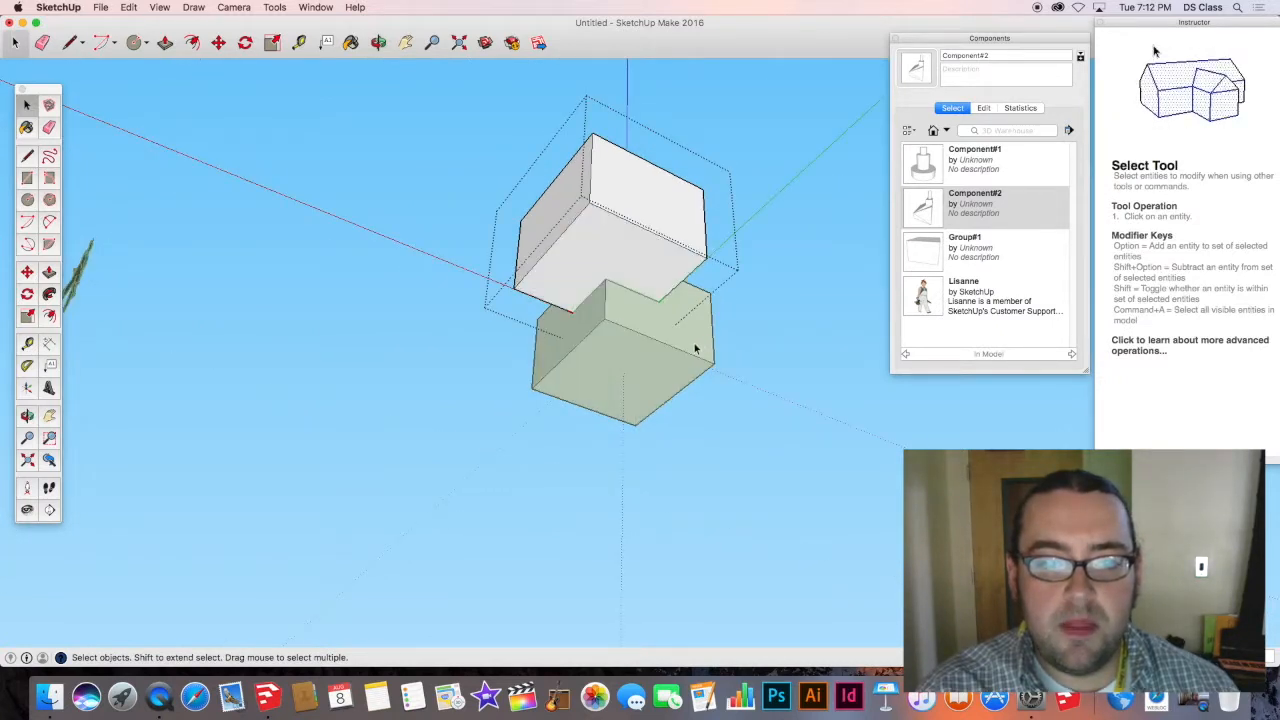
pyautogui.moveTo(838, 488); pyautogui.dragTo(727, 431)
pyautogui.moveTo(406, 97); pyautogui.dragTo(406, 97)
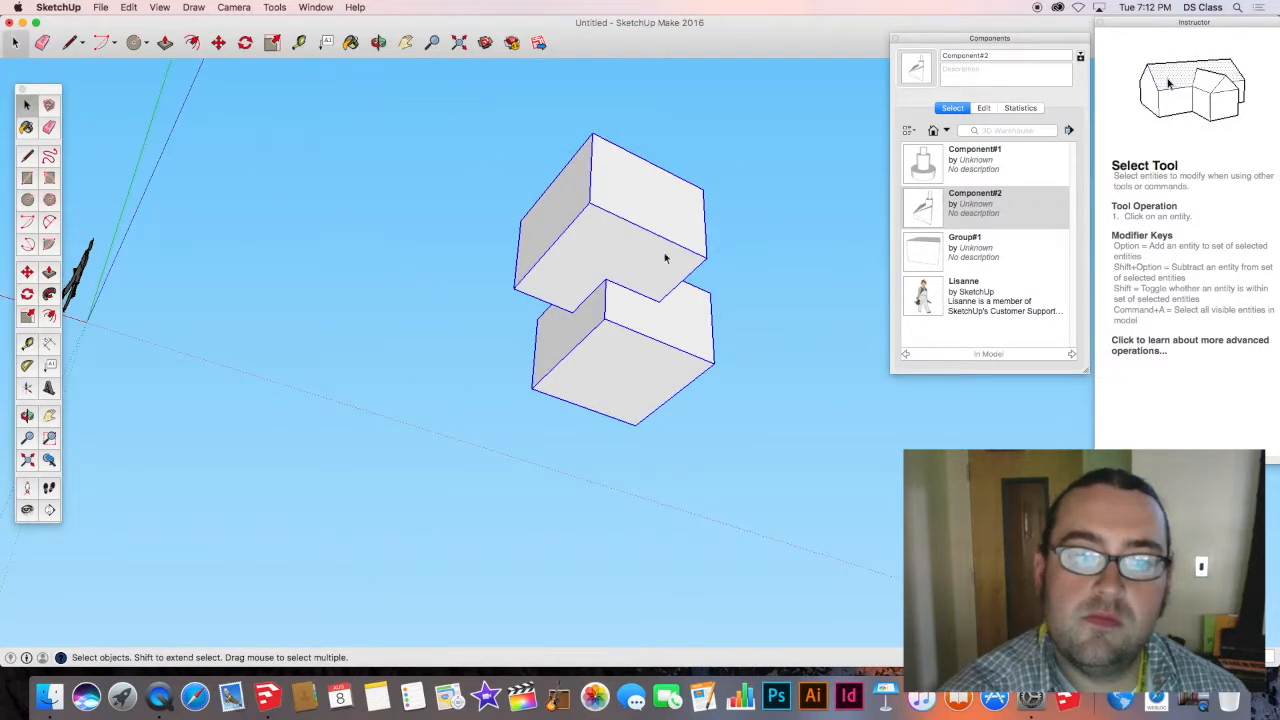
pyautogui.rightClick(621, 244)
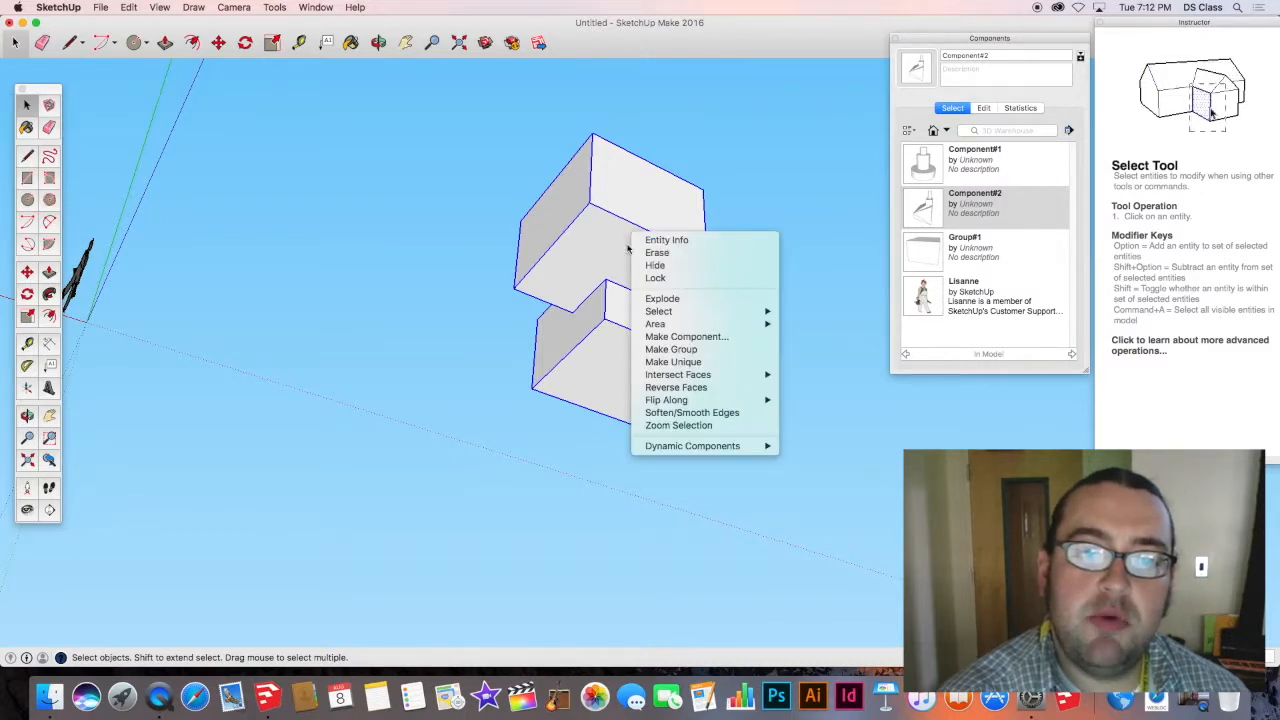
pyautogui.moveTo(715, 378)
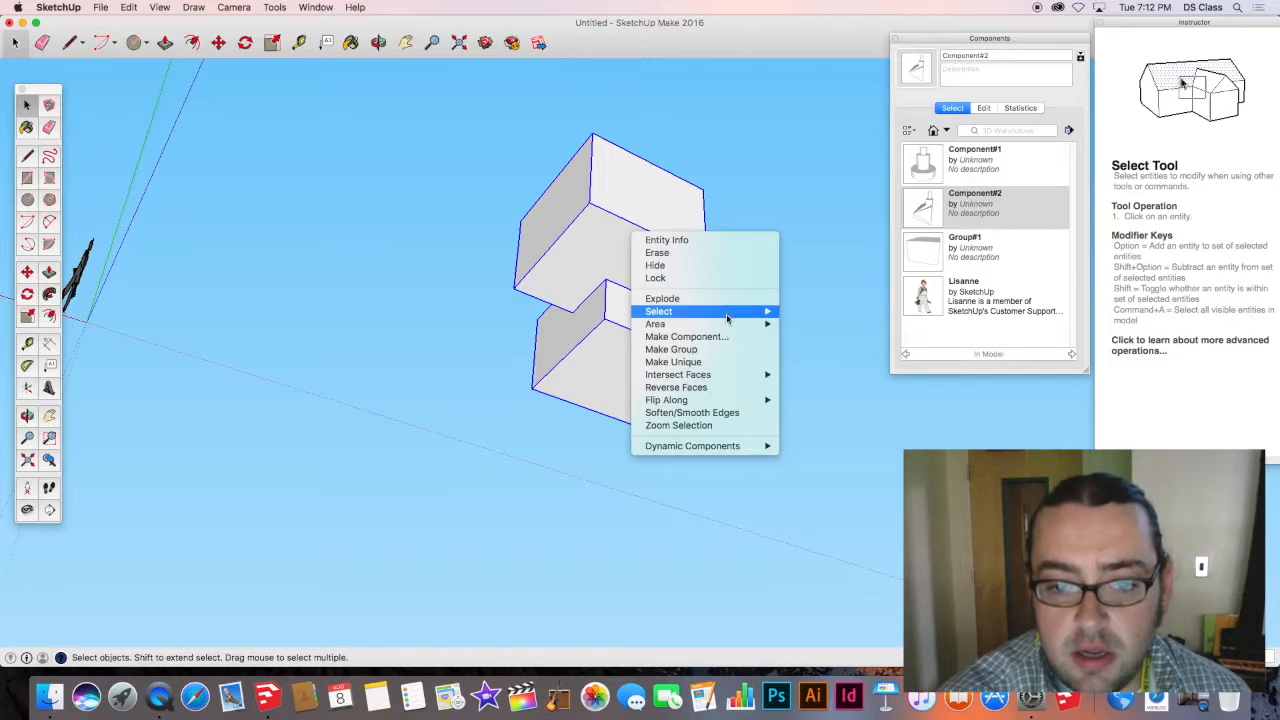
pyautogui.moveTo(727, 315)
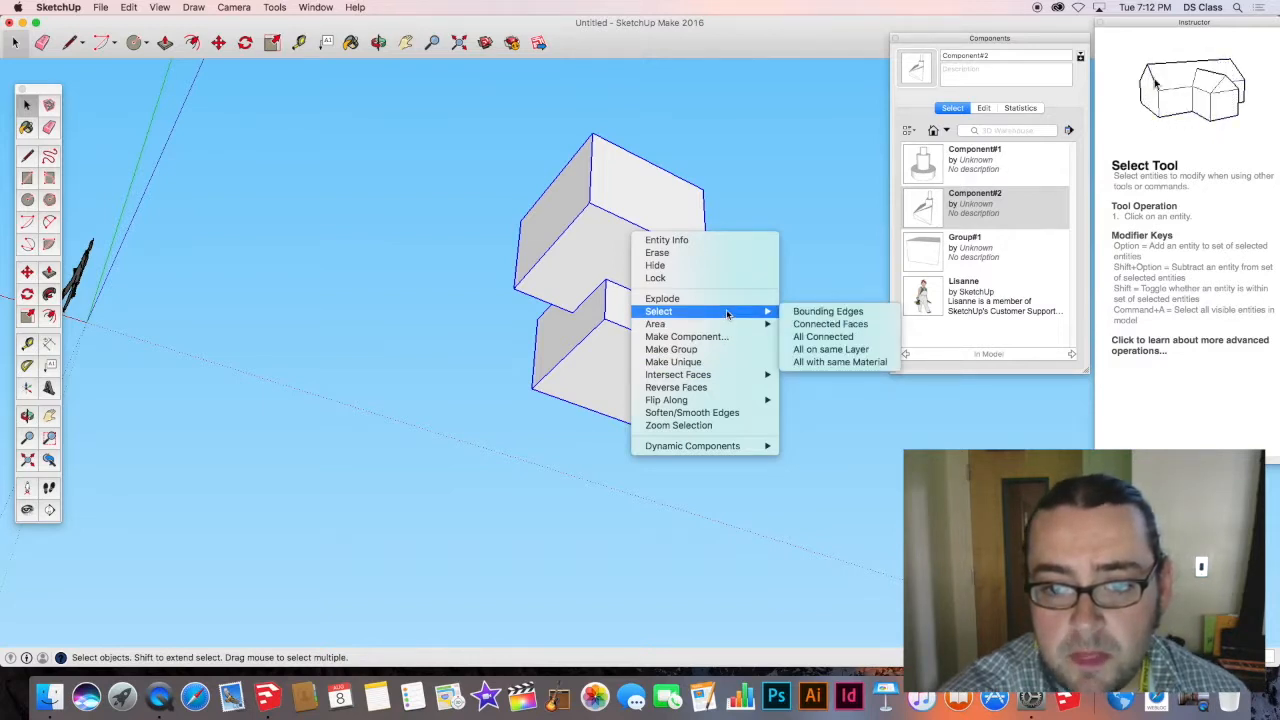
pyautogui.moveTo(737, 403)
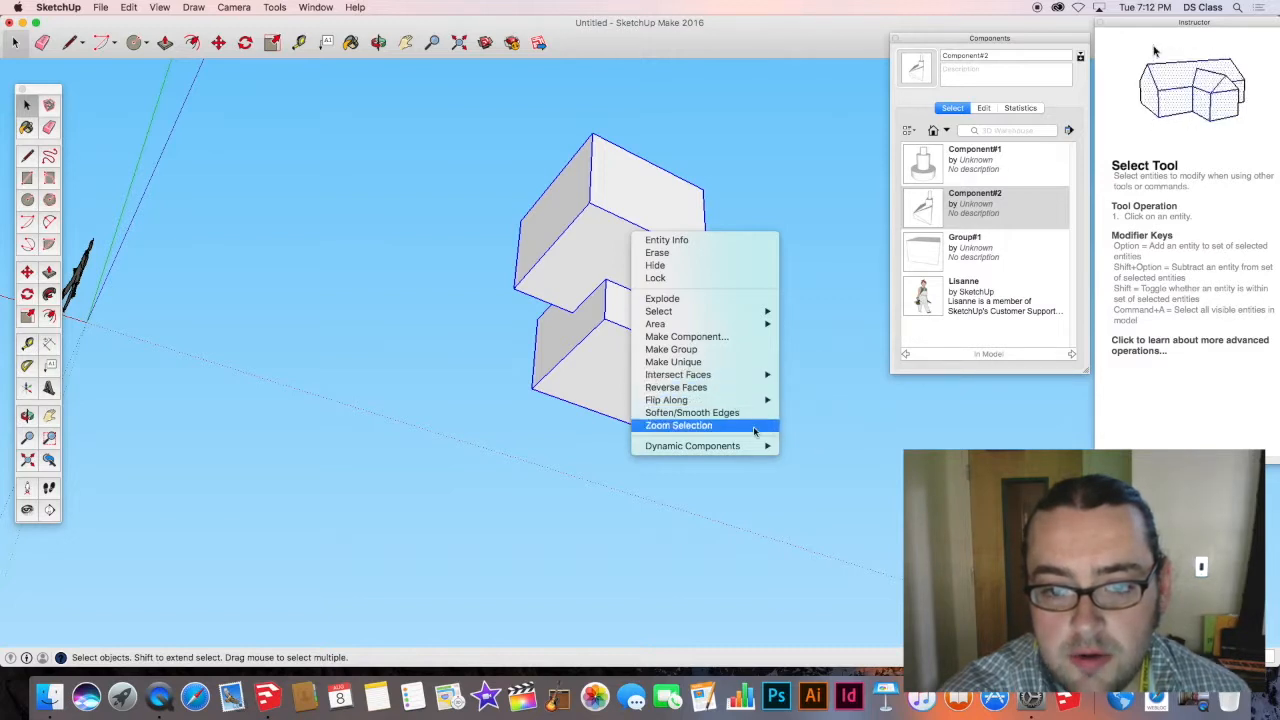
pyautogui.click(113, 6)
pyautogui.click(128, 6)
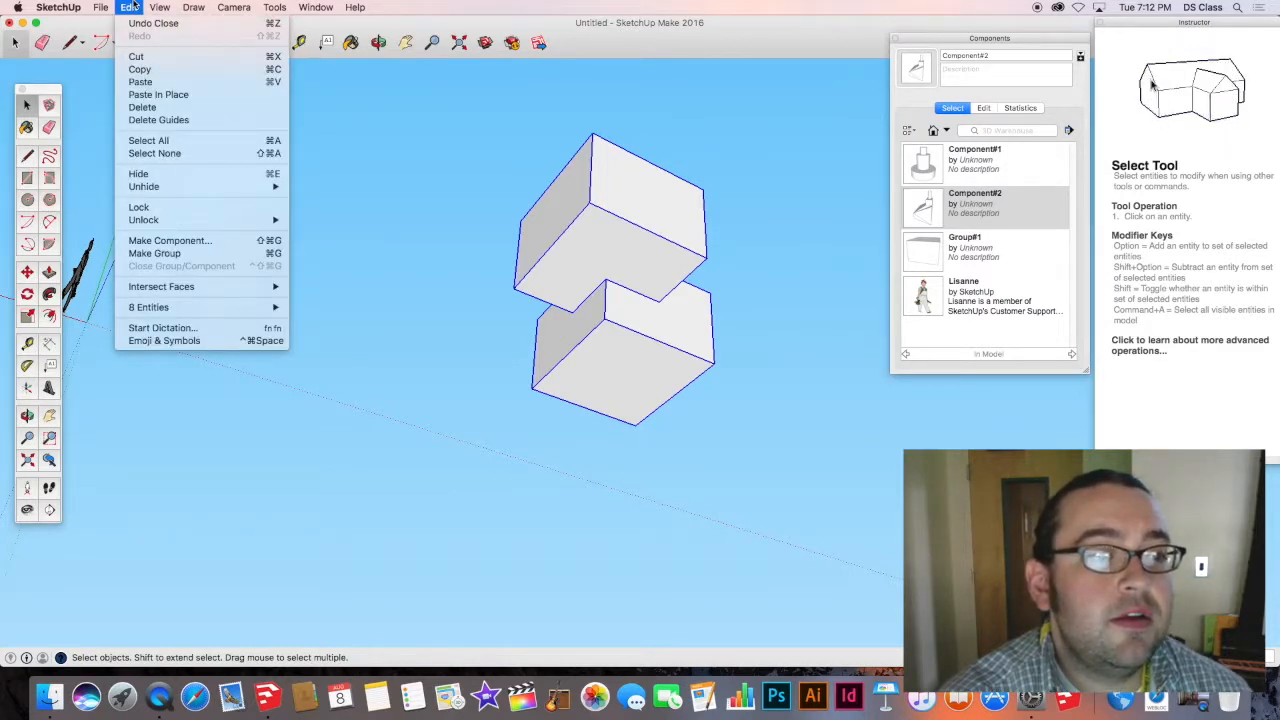
pyautogui.moveTo(113, 6)
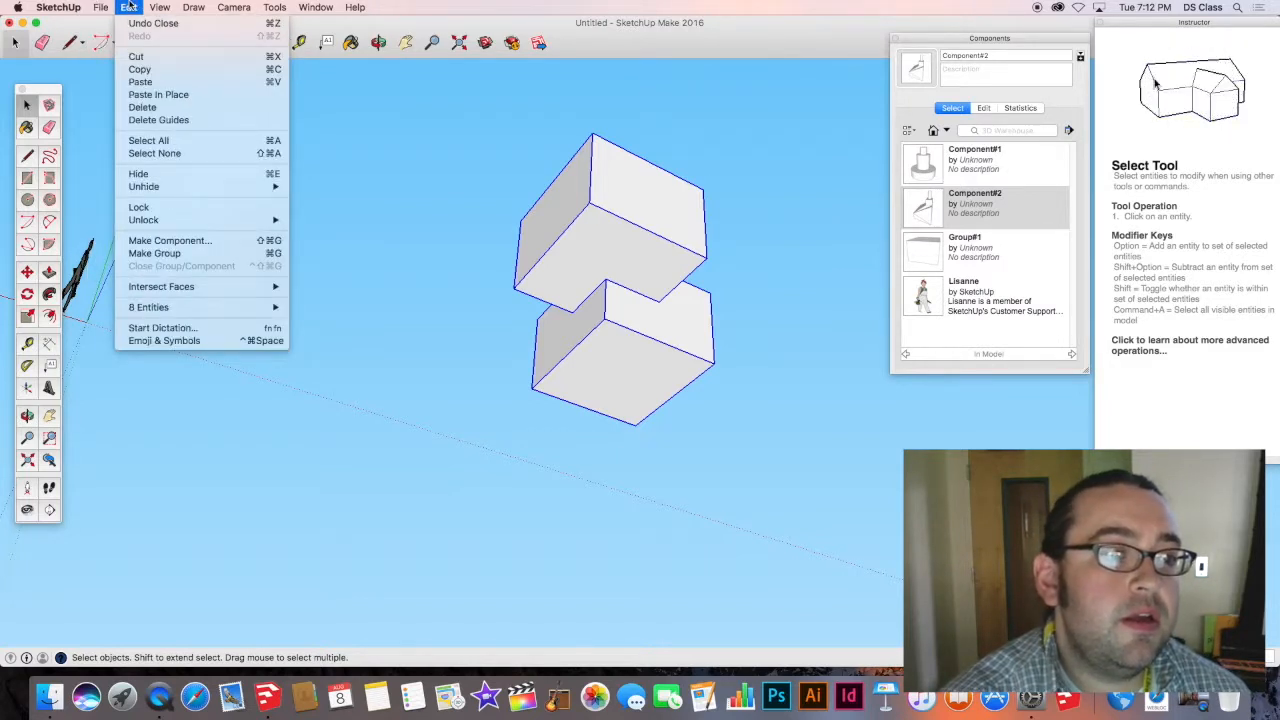
pyautogui.click(586, 259)
# Explode the upper and the lower component box into loose geometry.
pyautogui.click(588, 259)
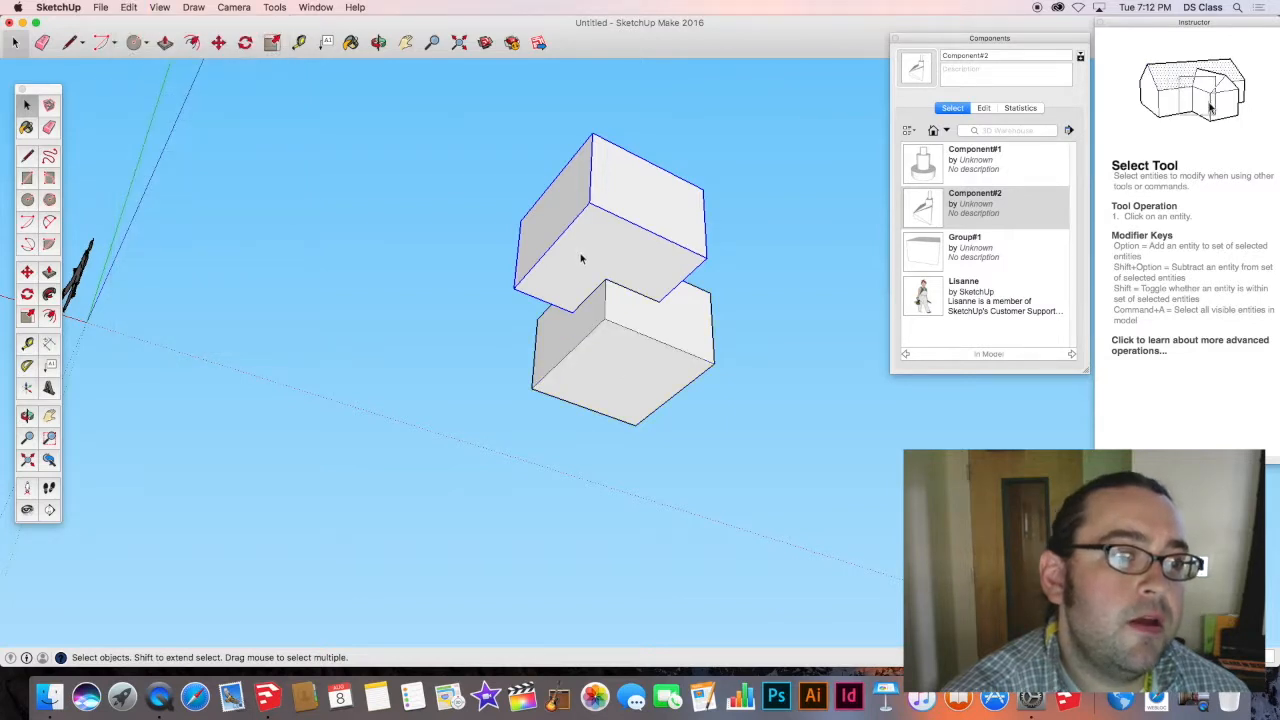
pyautogui.rightClick(582, 252)
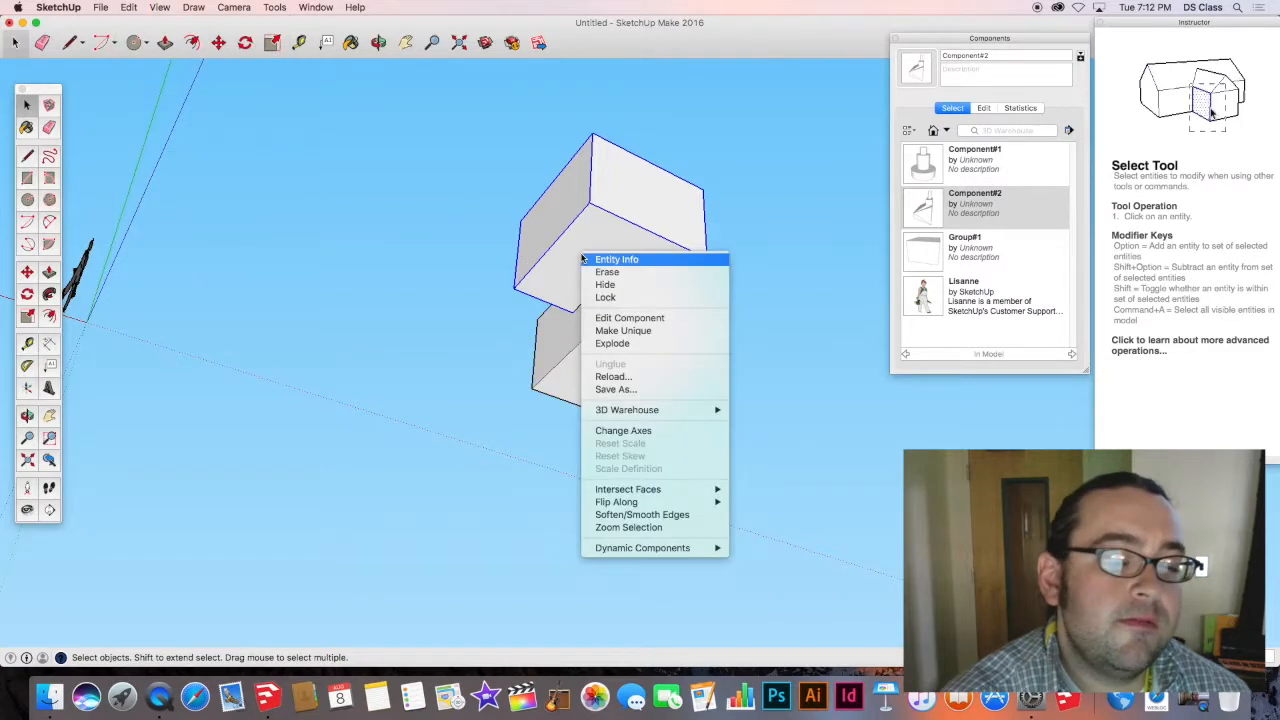
pyautogui.click(622, 345)
pyautogui.click(598, 346)
pyautogui.rightClick(603, 343)
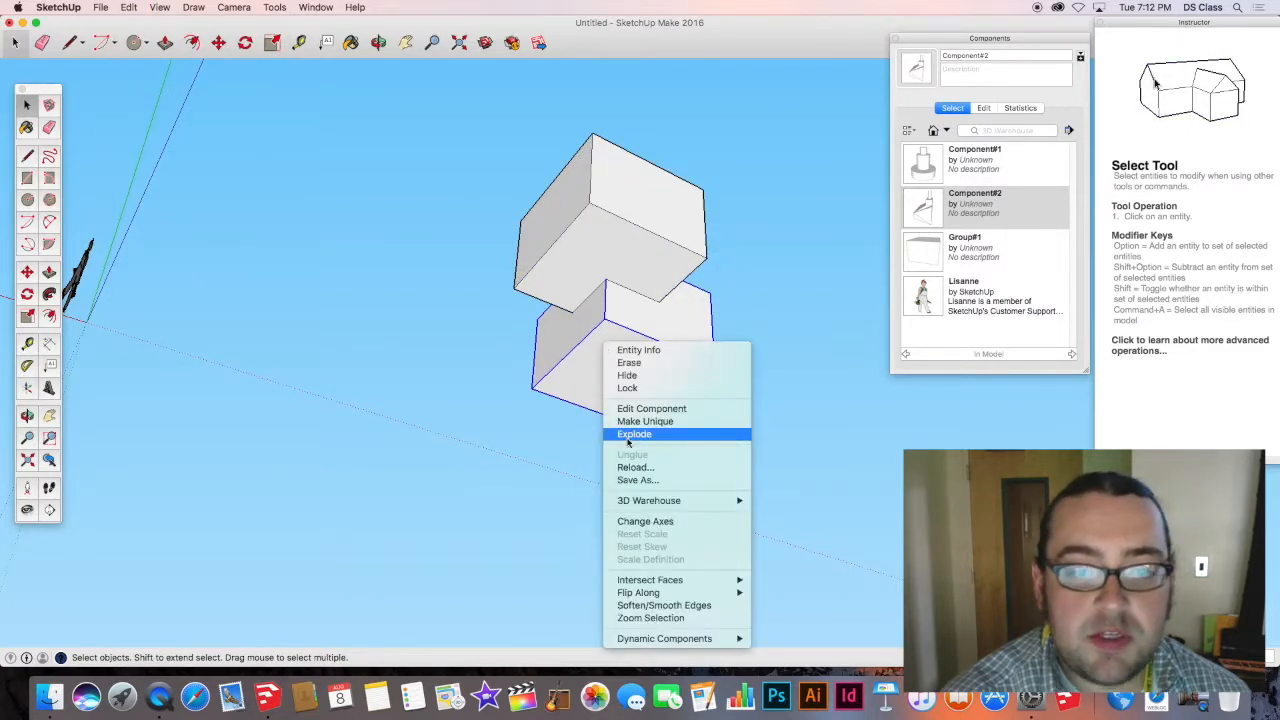
pyautogui.click(640, 436)
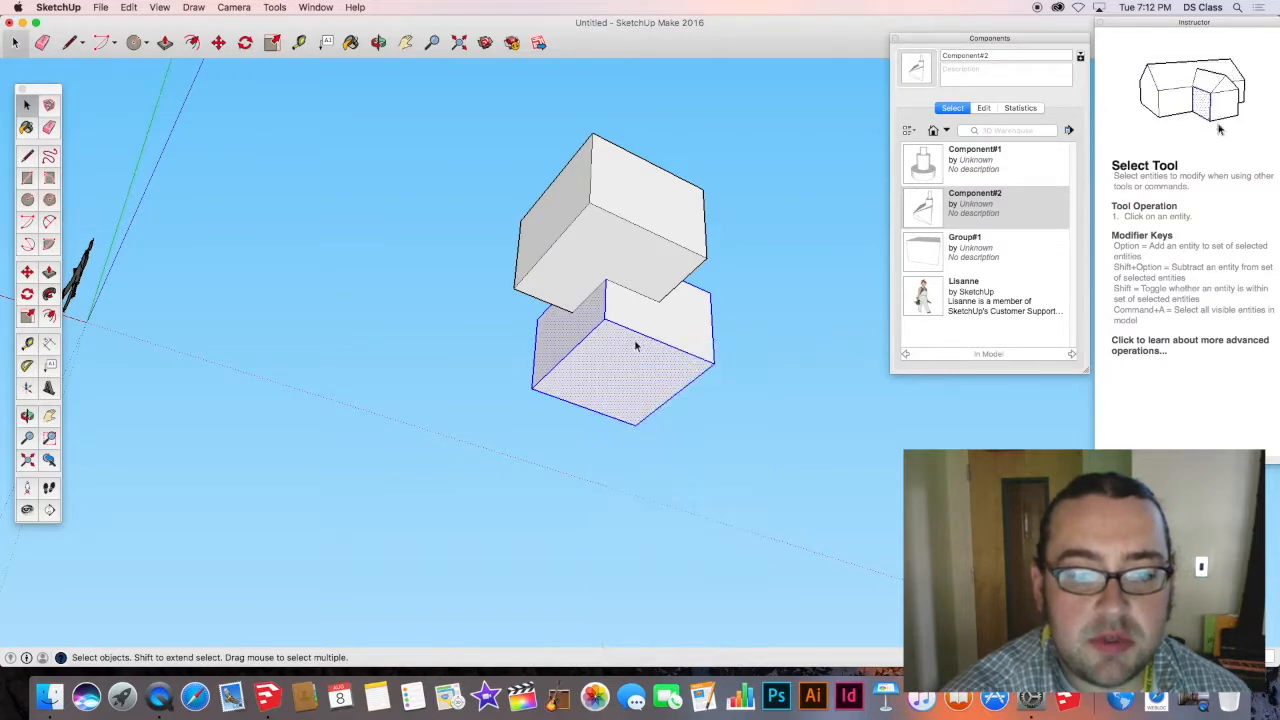
# Delete the L-shaped bottom face of the exploded upper box and inspect the overlap with the lower box from below.
pyautogui.click(622, 318)
pyautogui.moveTo(622, 325); pyautogui.dragTo(491, 360, button='middle')
pyautogui.moveTo(604, 262); pyautogui.dragTo(597, 309, button='middle')
pyautogui.scroll(3, 544, 347)
pyautogui.moveTo(544, 347)
pyautogui.mouseDown(button='middle')
pyautogui.moveTo(614, 409)
pyautogui.moveTo(563, 323)
pyautogui.mouseUp(button='middle')
pyautogui.click(563, 323)
pyautogui.moveTo(614, 366); pyautogui.dragTo(561, 228, button='middle')
pyautogui.scroll(-2, 555, 273)
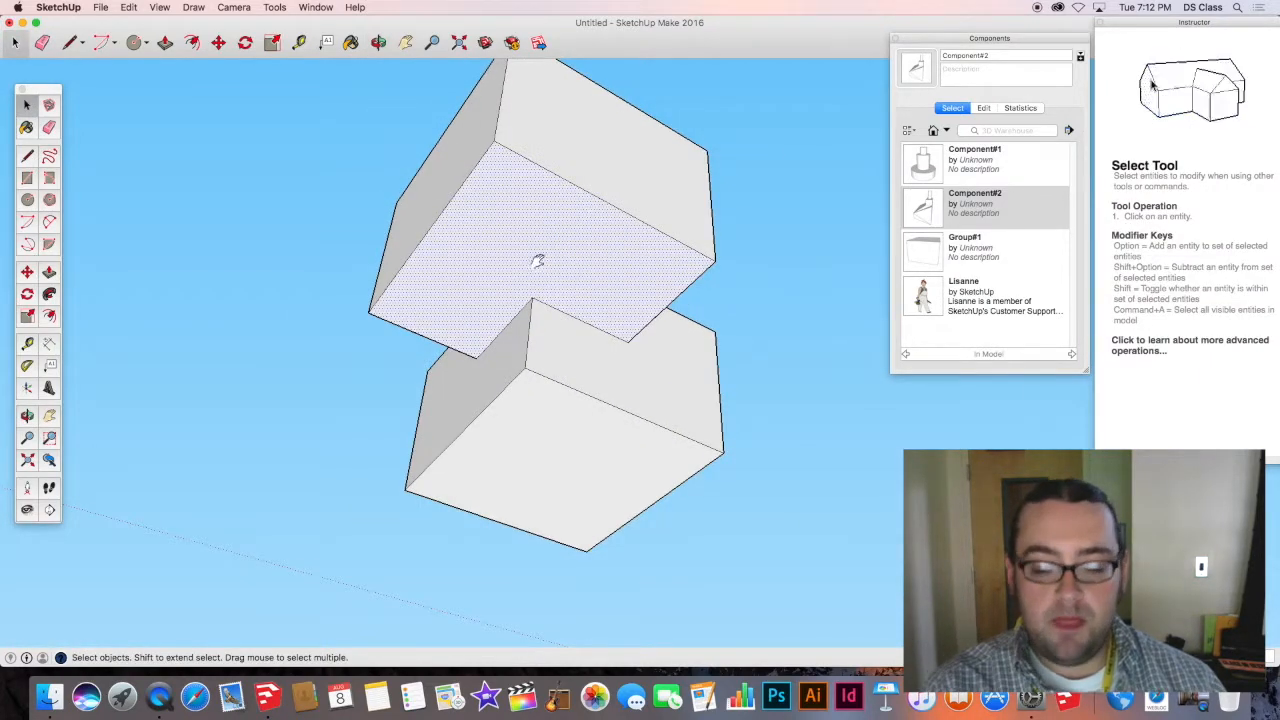
pyautogui.moveTo(536, 263)
pyautogui.mouseDown(button='middle')
pyautogui.moveTo(534, 294)
pyautogui.moveTo(600, 389)
pyautogui.mouseUp(button='middle')
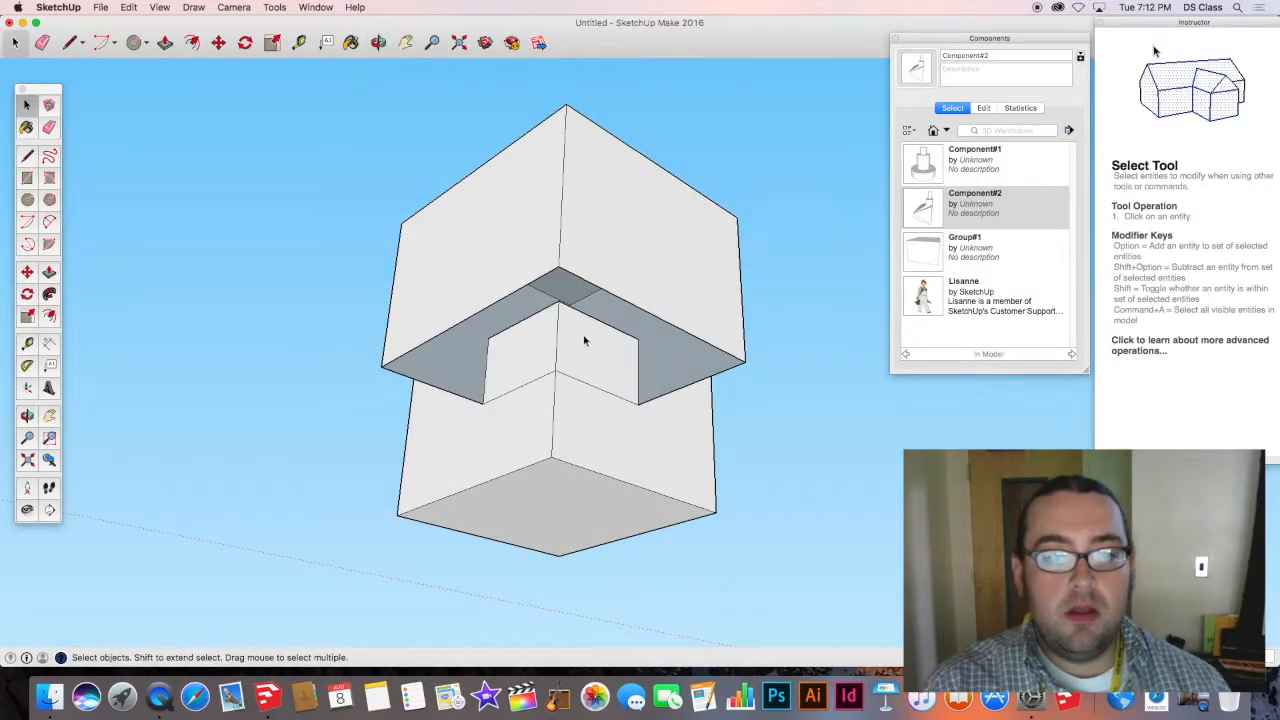
pyautogui.moveTo(586, 337)
pyautogui.mouseDown(button='middle')
pyautogui.moveTo(586, 394)
pyautogui.moveTo(584, 359)
pyautogui.mouseUp(button='middle')
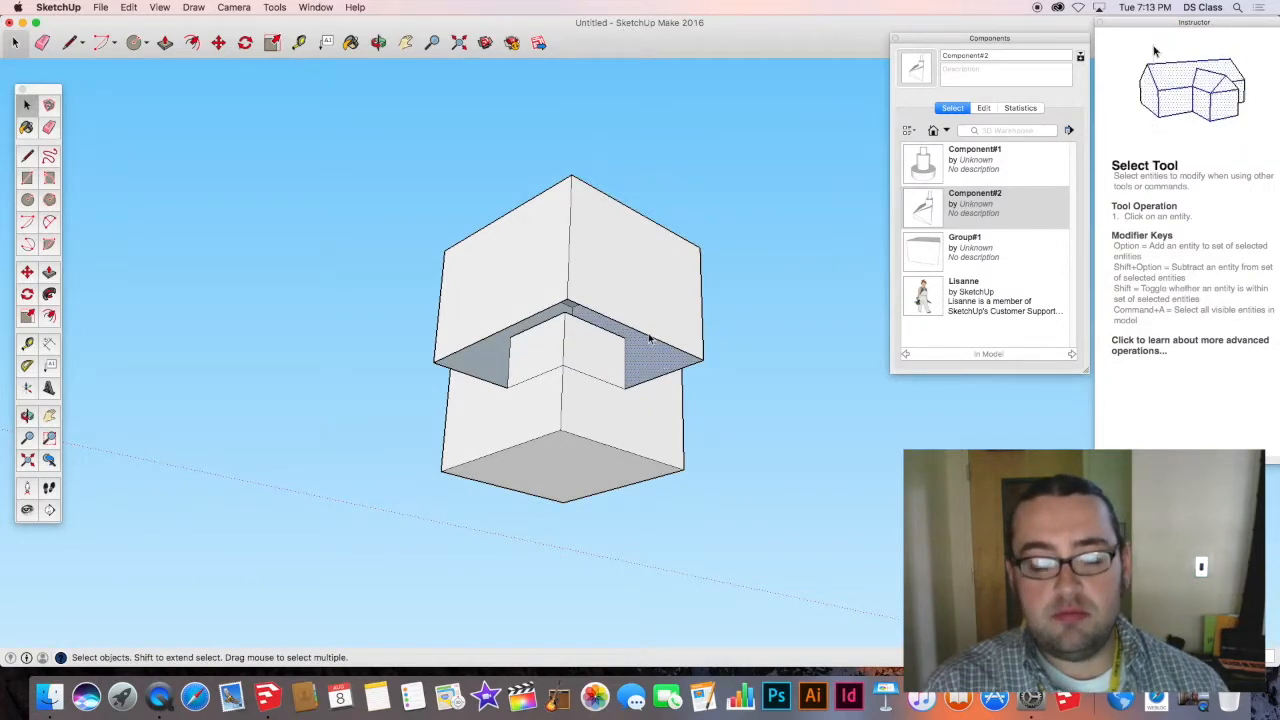
pyautogui.moveTo(648, 340)
pyautogui.mouseDown(button='middle')
pyautogui.moveTo(646, 374)
pyautogui.moveTo(648, 317)
pyautogui.mouseUp(button='middle')
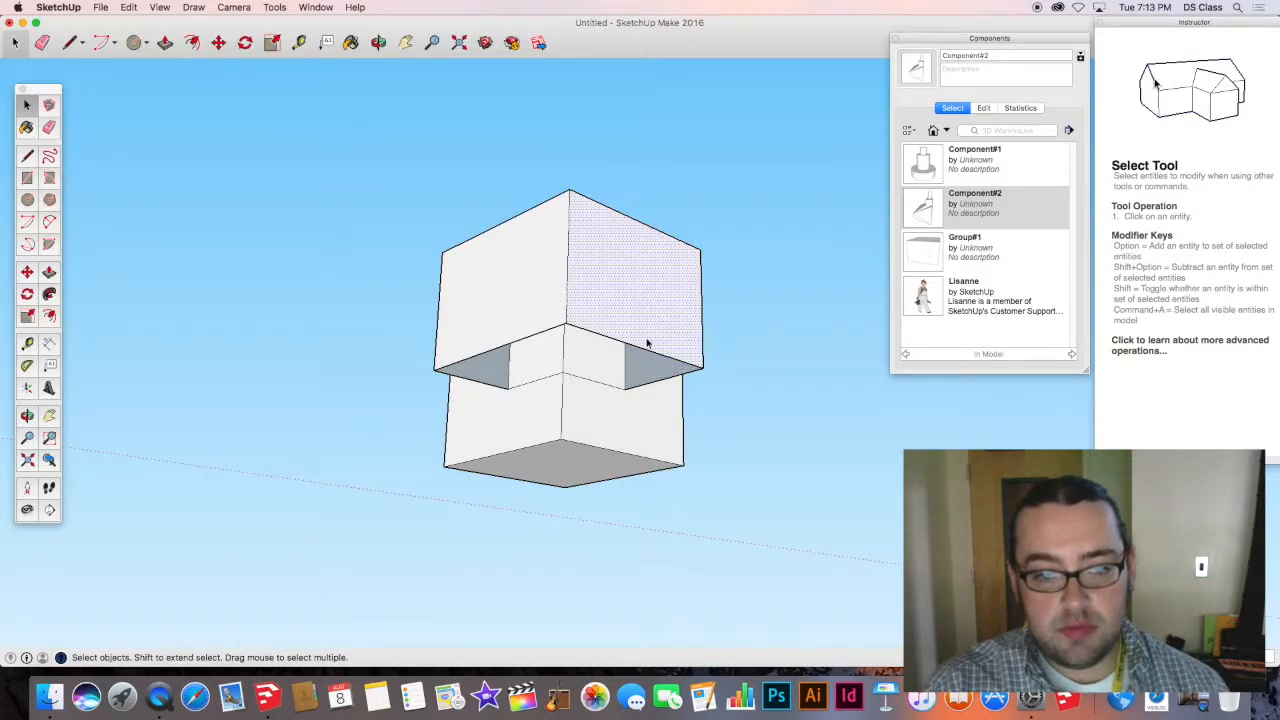
# Delete the exploded upper box's outer side faces and the leftover edges along its top.
pyautogui.press('Delete')
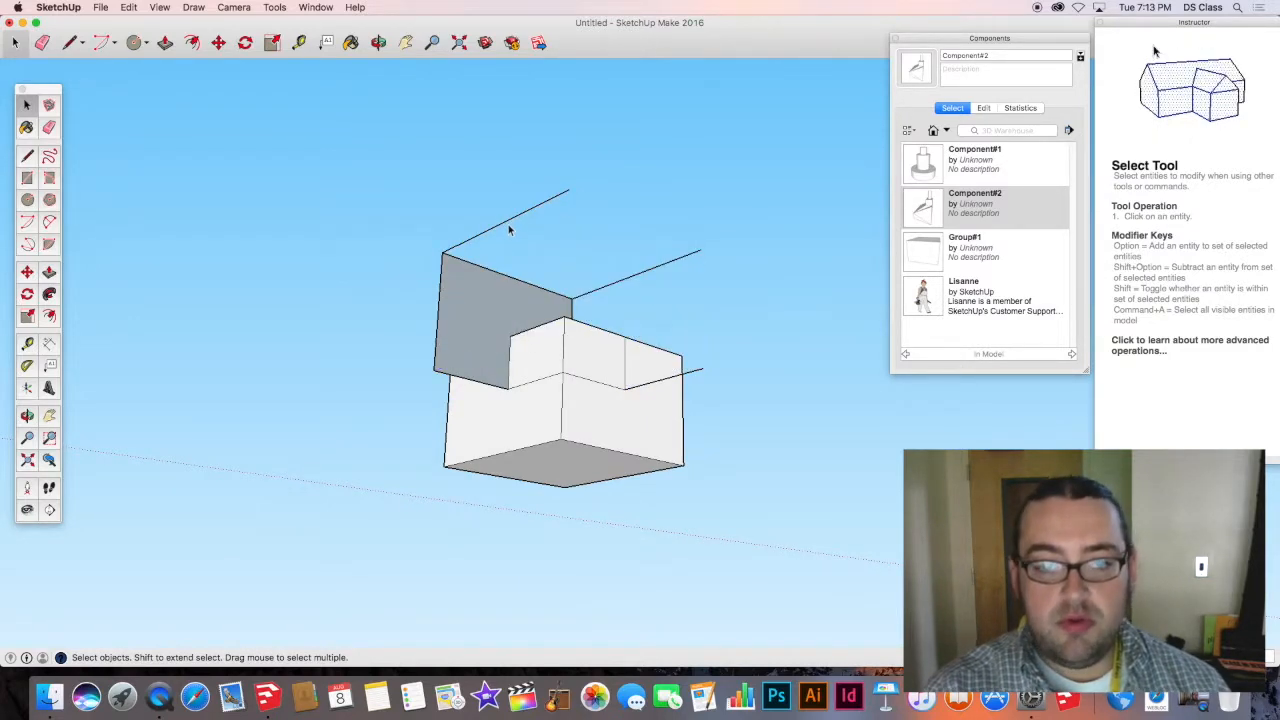
pyautogui.moveTo(517, 320); pyautogui.dragTo(588, 285, button='middle')
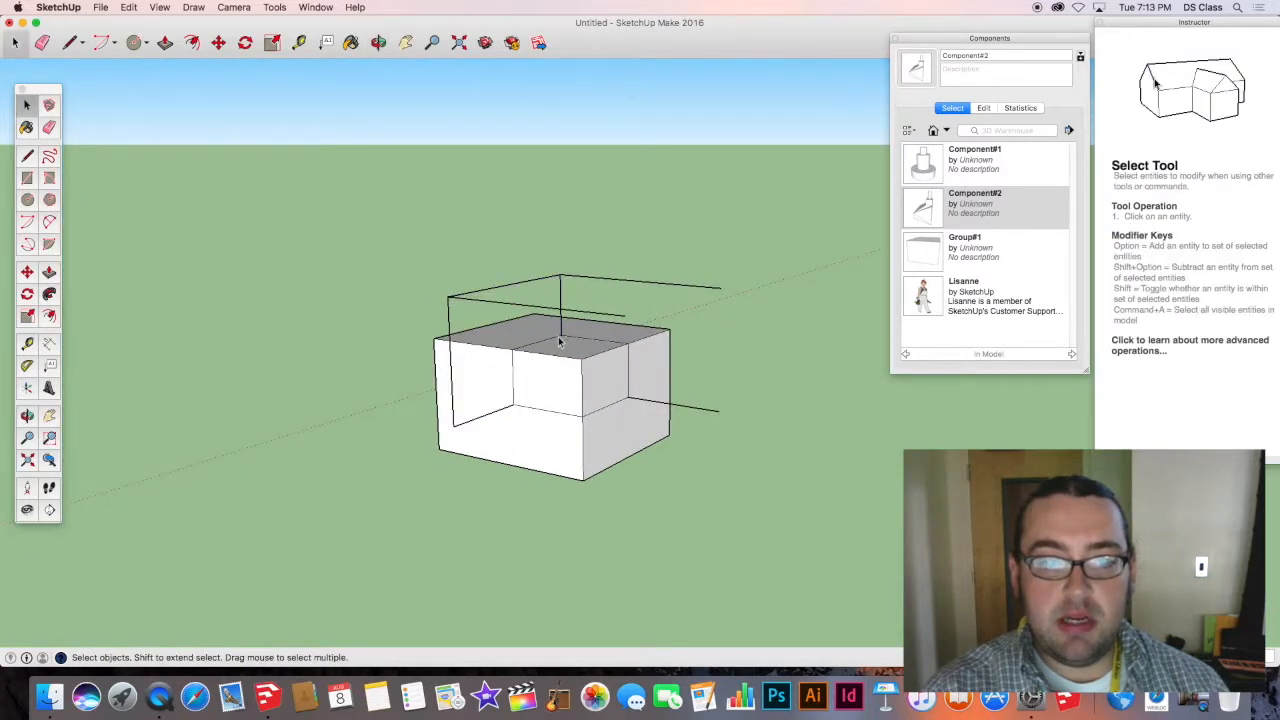
pyautogui.click(590, 280)
pyautogui.press('Delete')
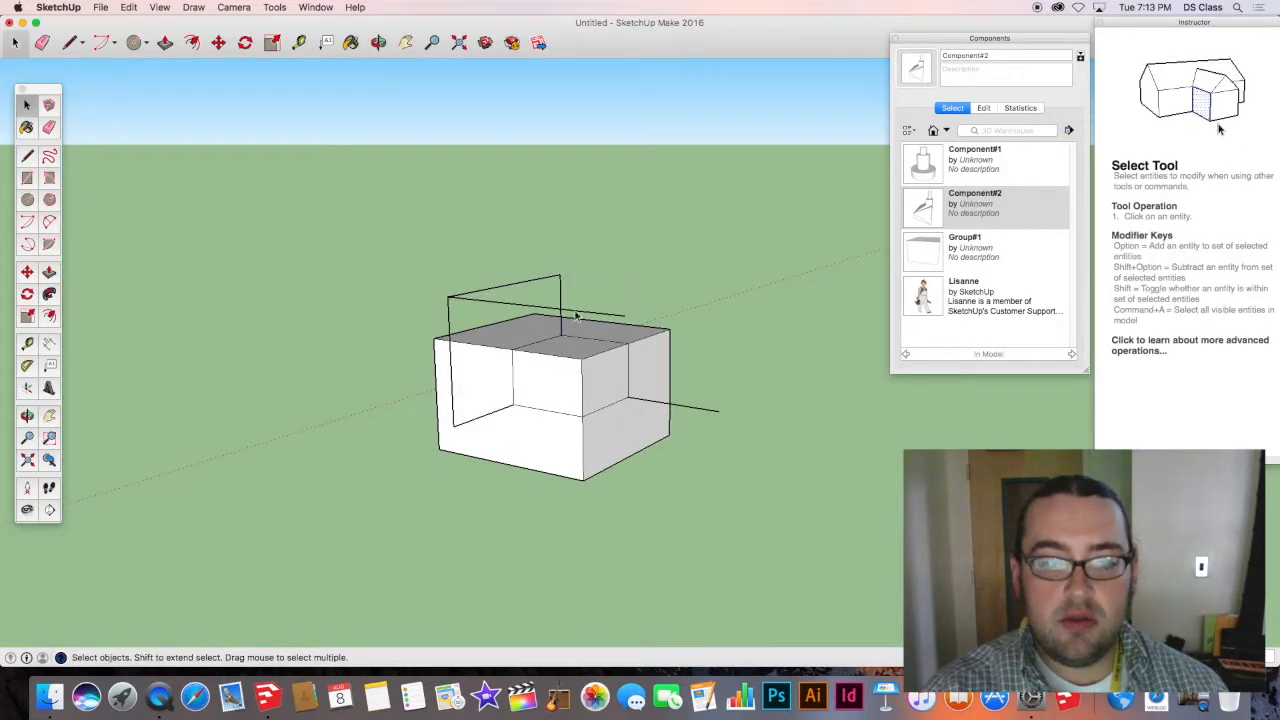
pyautogui.moveTo(378, 257); pyautogui.dragTo(605, 313)
pyautogui.press('Delete')
pyautogui.press('Delete')
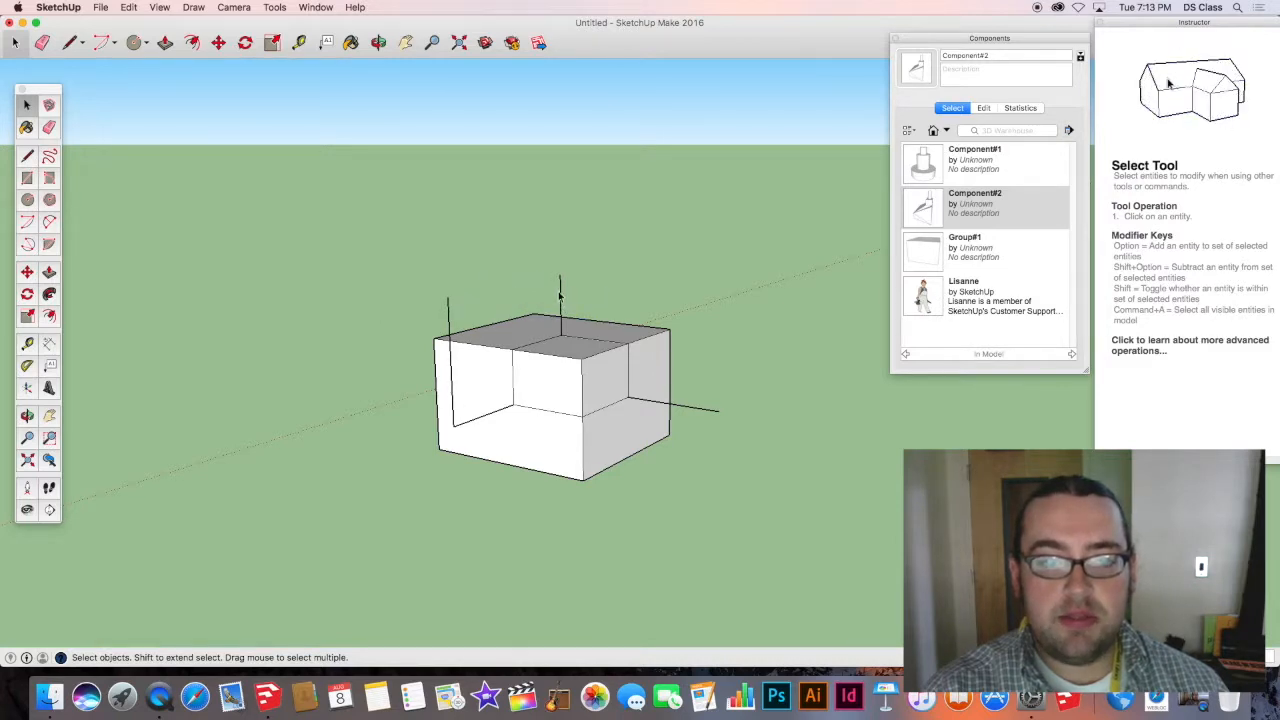
# Delete the stray vertical and bottom edges of the upper box that stick out from the lower box.
pyautogui.click(452, 334)
pyautogui.press('Delete')
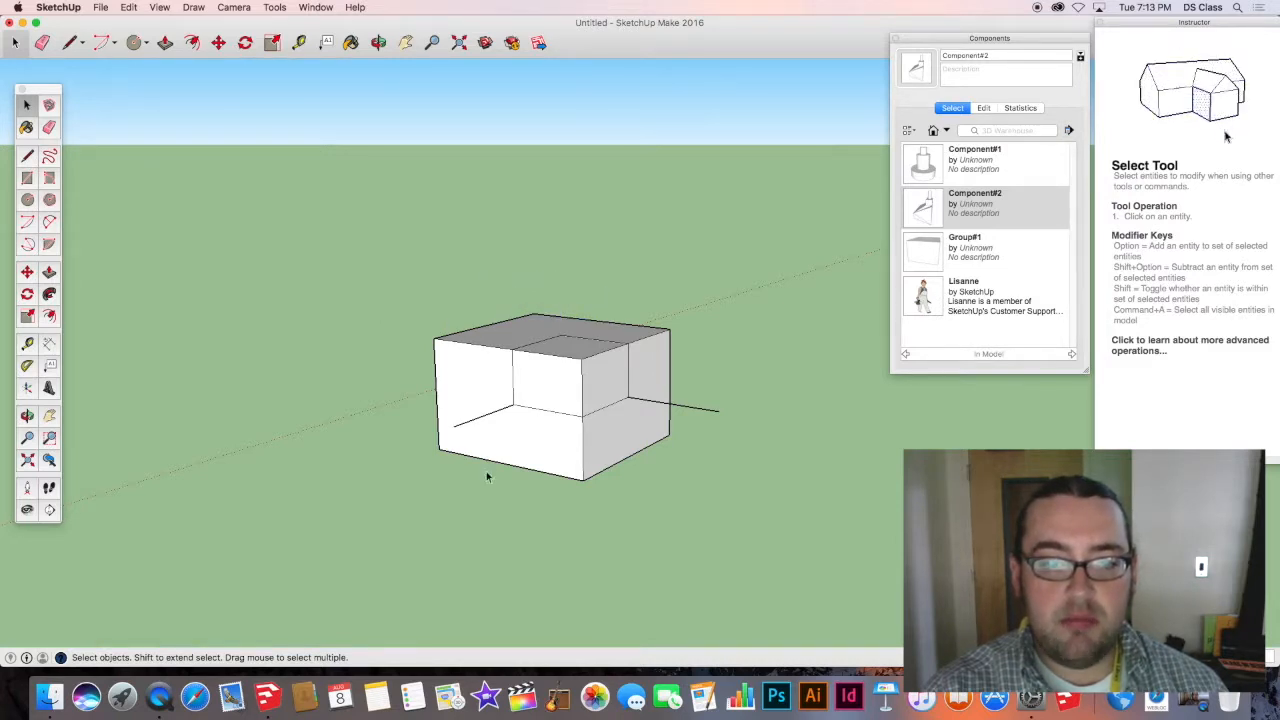
pyautogui.click(482, 421)
pyautogui.press('Delete')
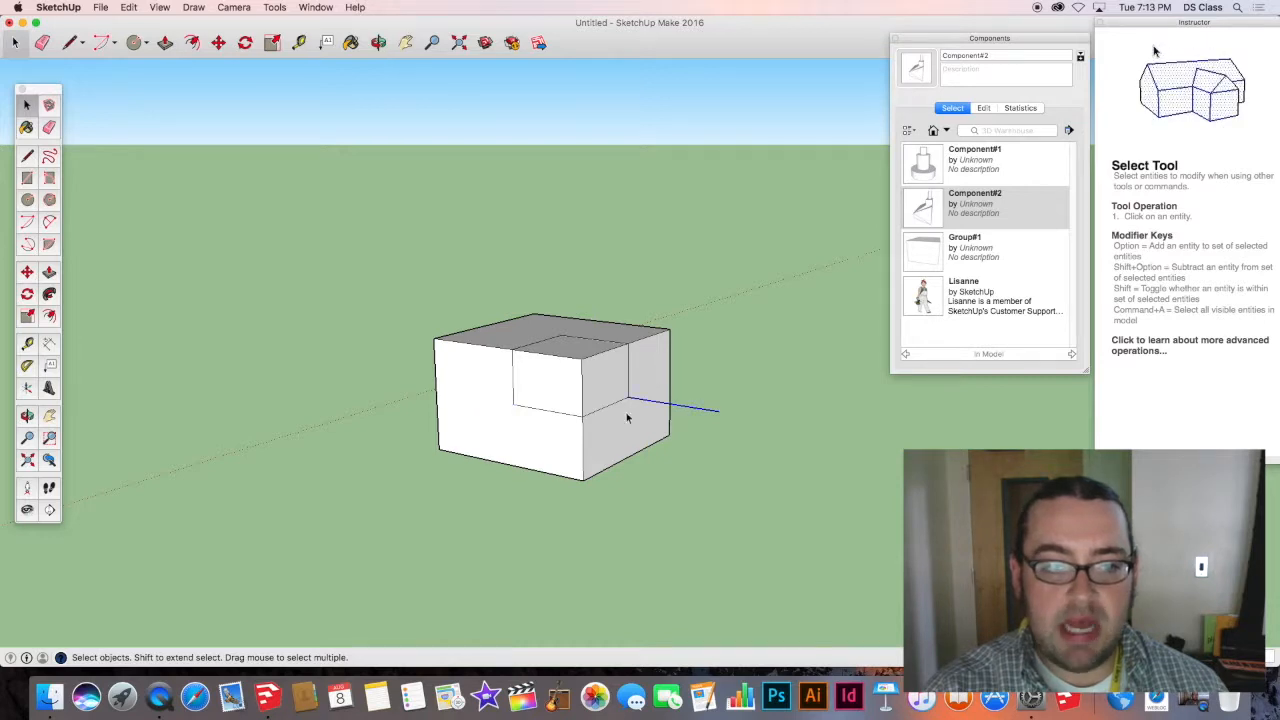
pyautogui.press('Delete')
# Delete the vertical and top edges of the lower box's overlapped corner to open a square notch.
pyautogui.moveTo(592, 411); pyautogui.dragTo(563, 352, button='middle')
pyautogui.scroll(5, 563, 391)
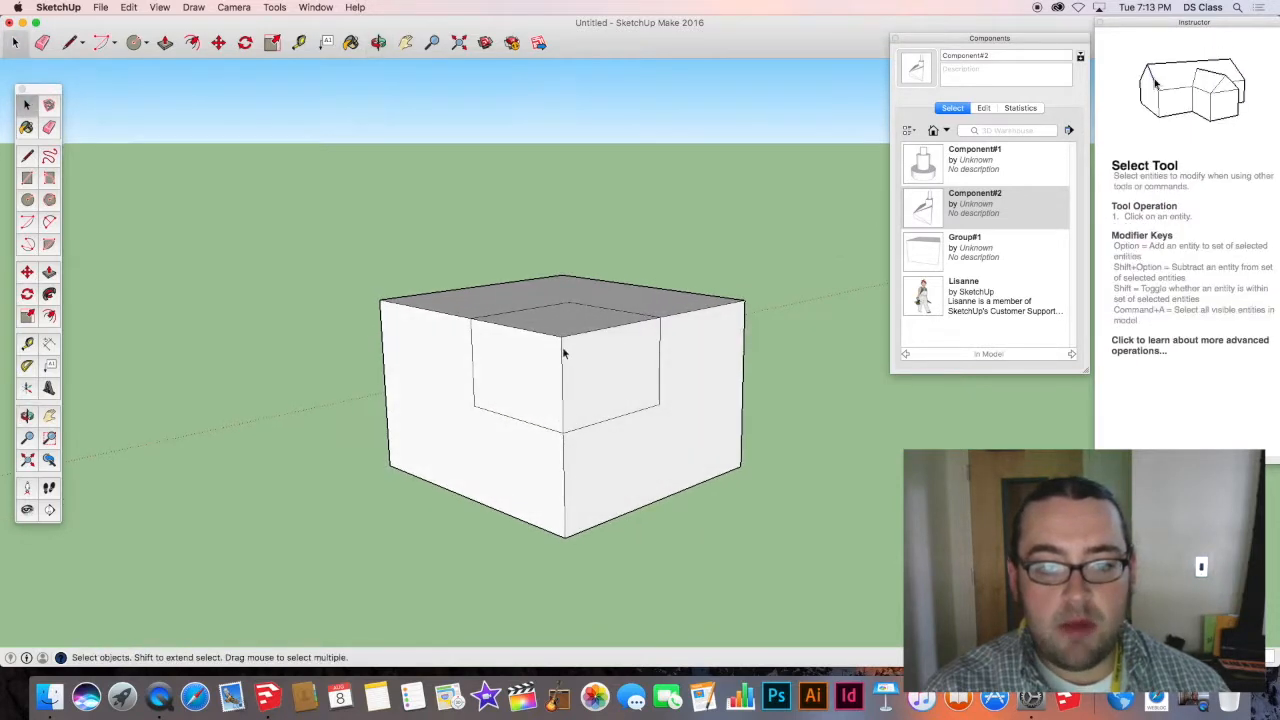
pyautogui.click(561, 358)
pyautogui.click(563, 364)
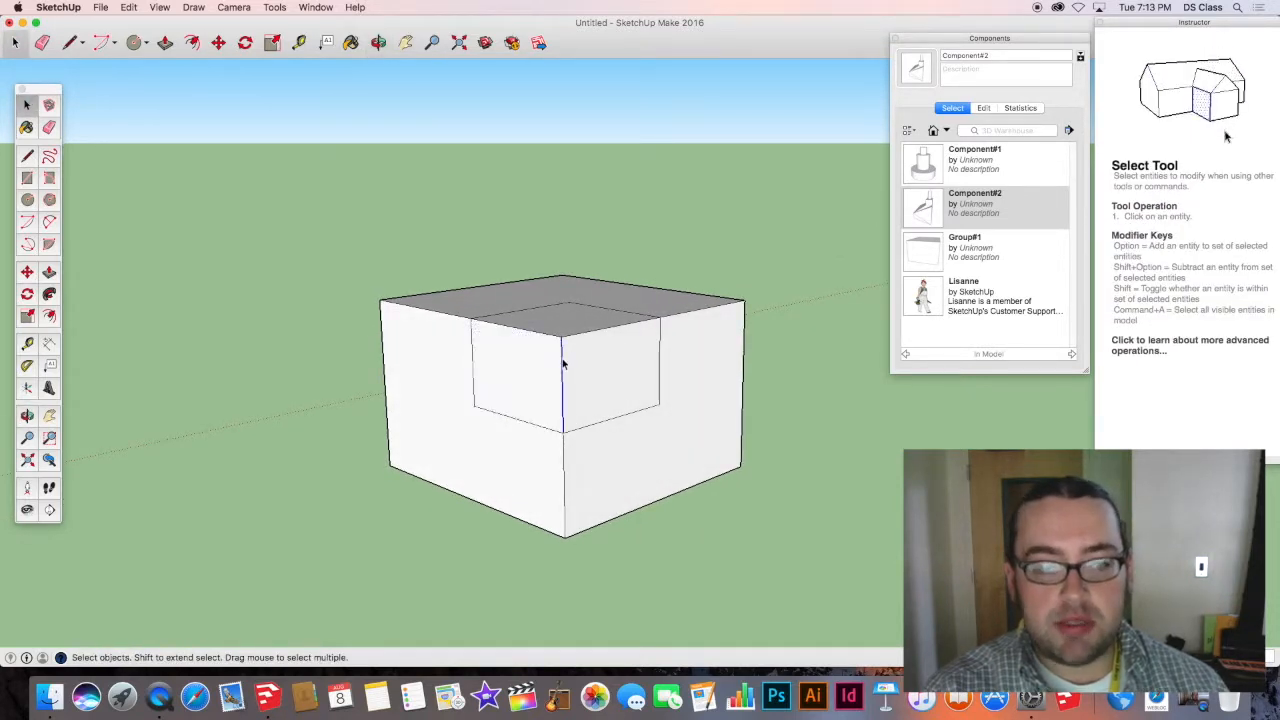
pyautogui.press('Delete')
pyautogui.click(575, 337)
pyautogui.press('Delete')
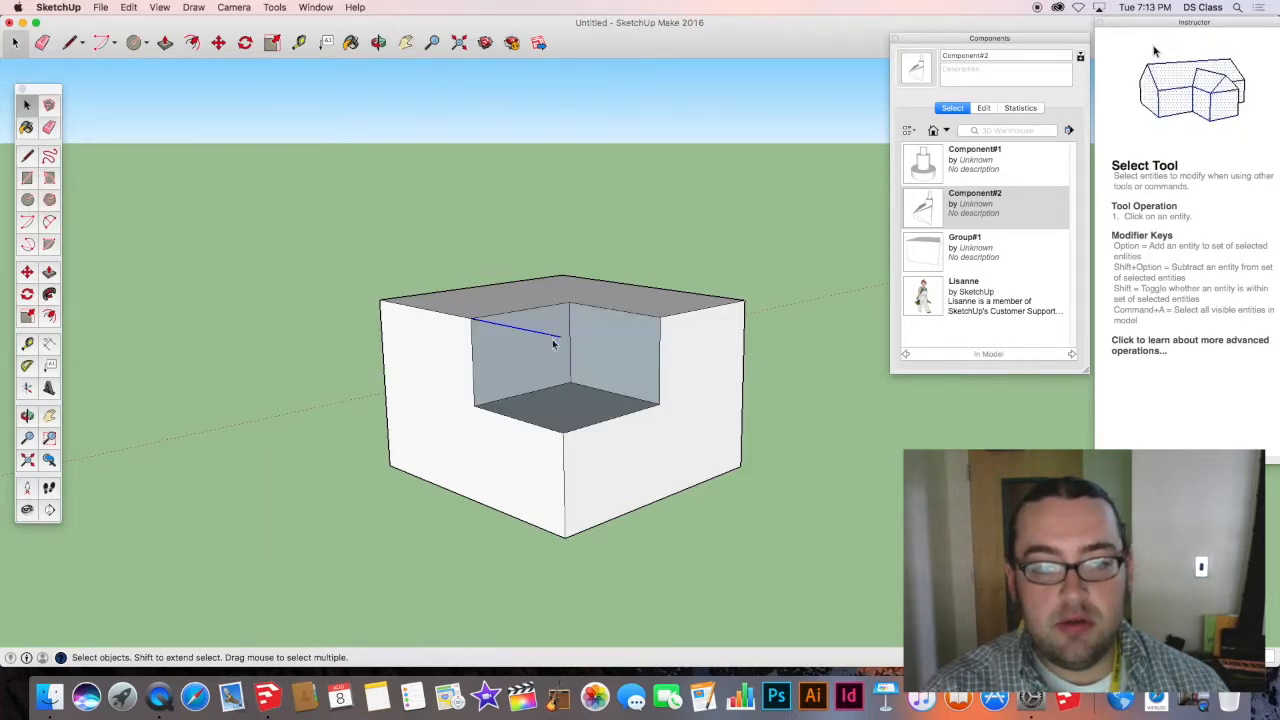
pyautogui.moveTo(553, 344); pyautogui.dragTo(486, 286, button='middle')
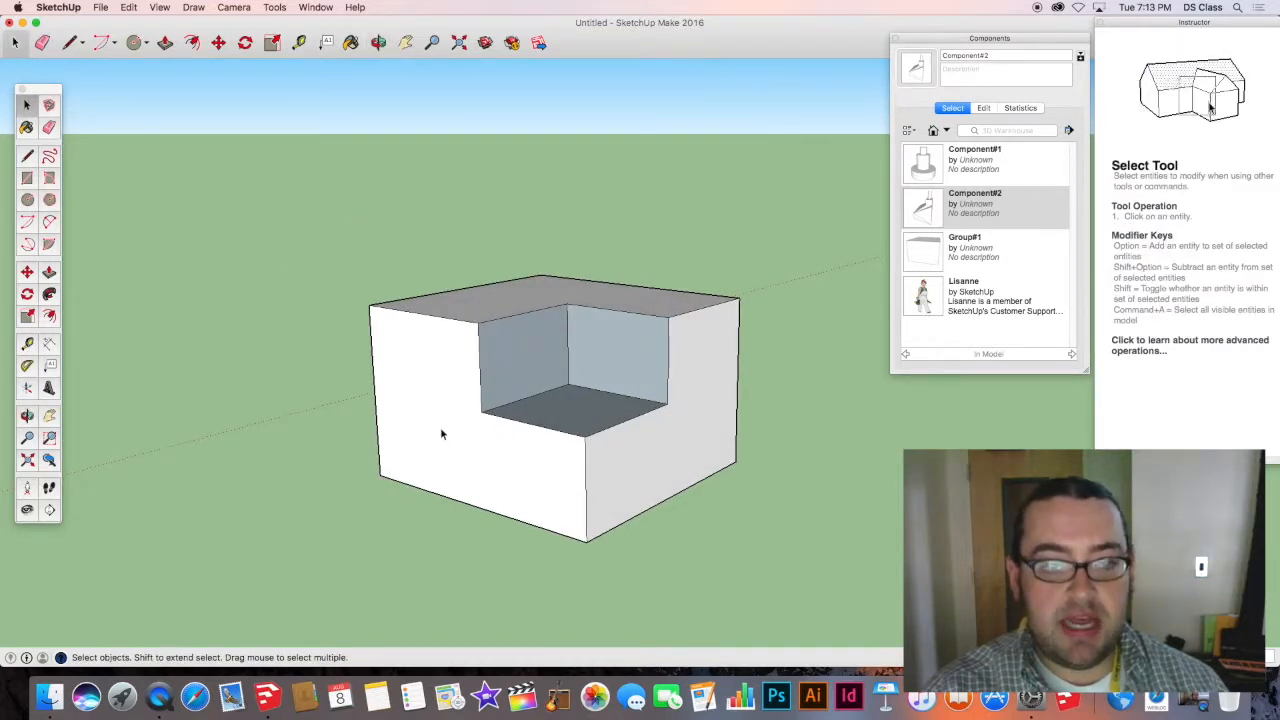
# Examine the notch's edges and the remaining top face of the lower box from several angles.
pyautogui.click(562, 438)
pyautogui.click(563, 437)
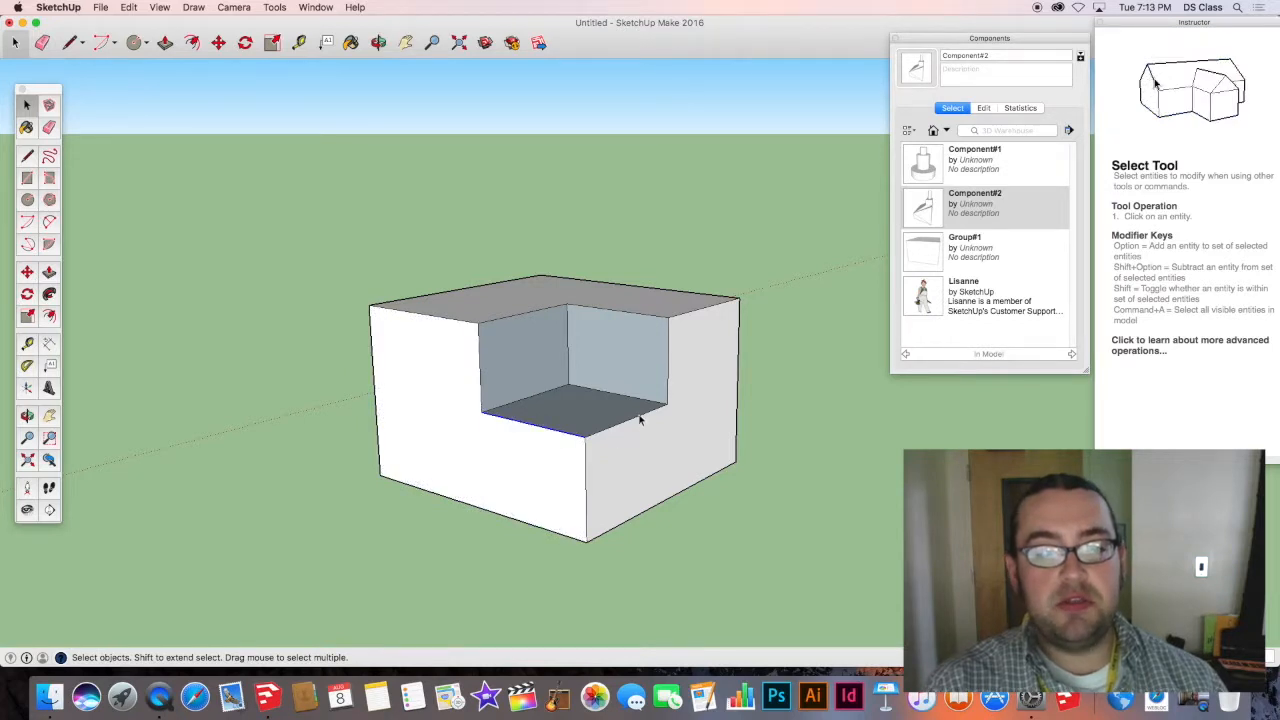
pyautogui.click(643, 420)
pyautogui.click(668, 380)
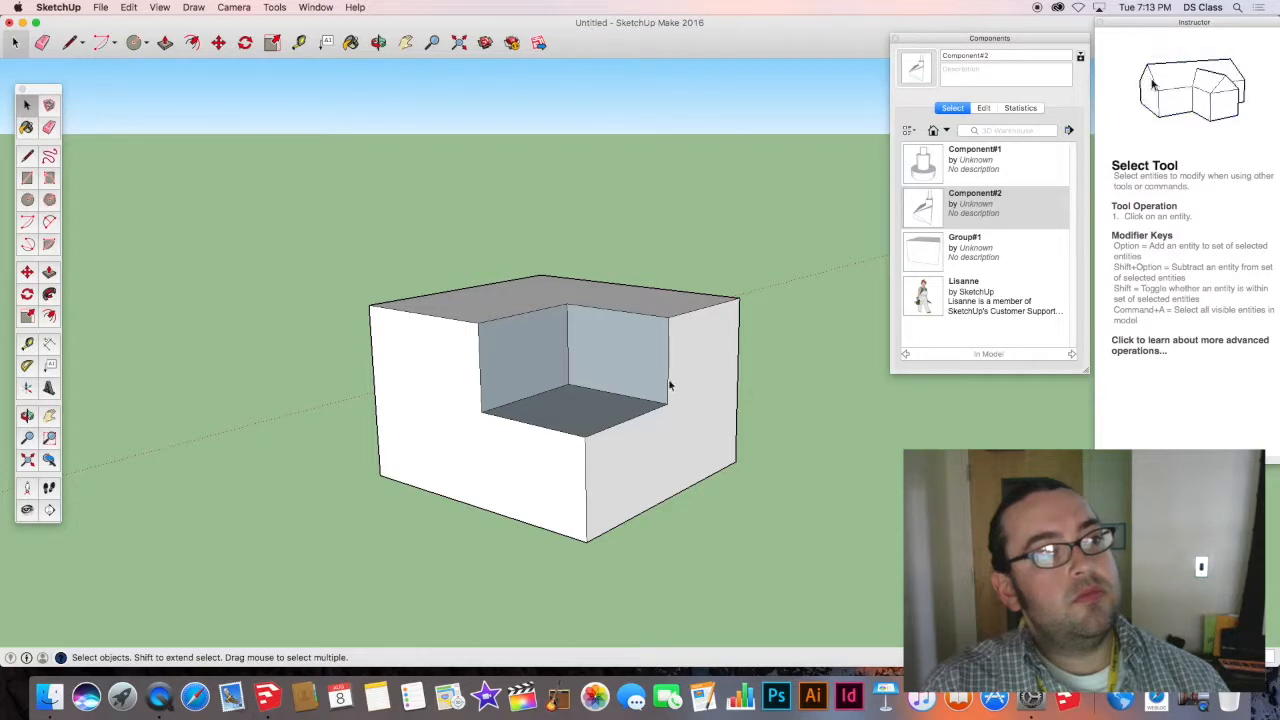
pyautogui.moveTo(642, 442); pyautogui.dragTo(420, 345, button='middle')
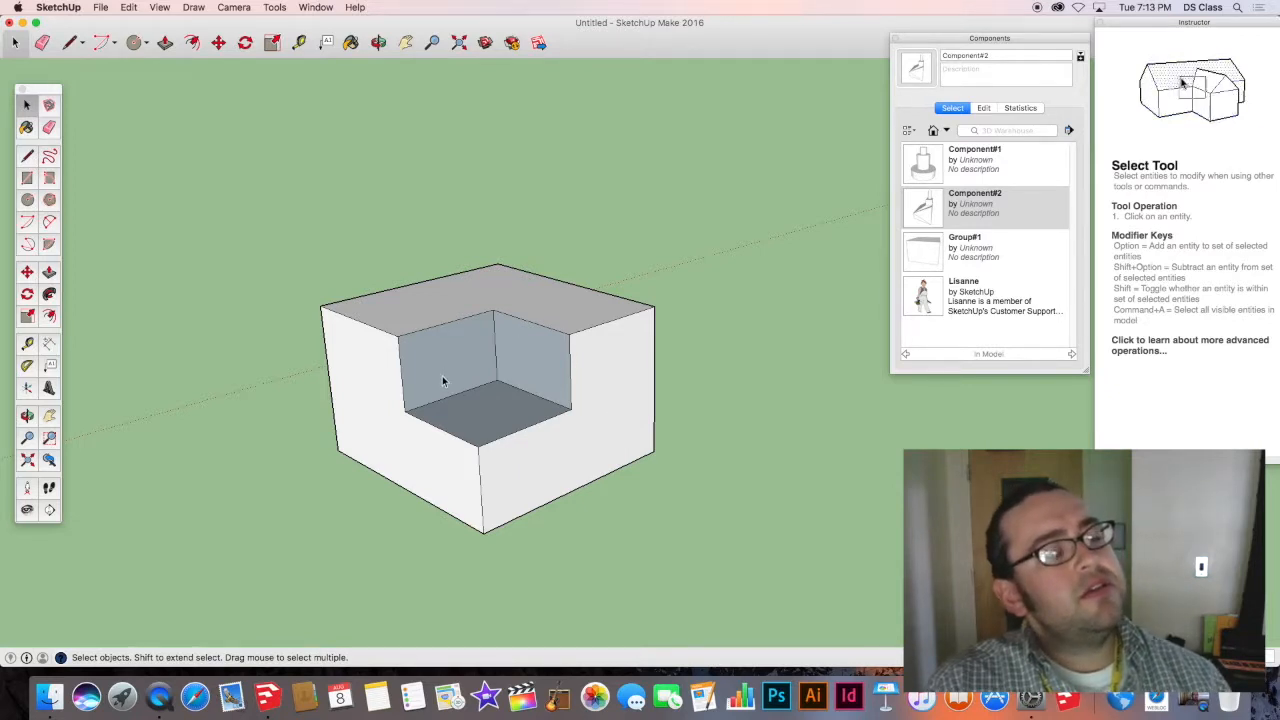
pyautogui.scroll(-3, 460, 440)
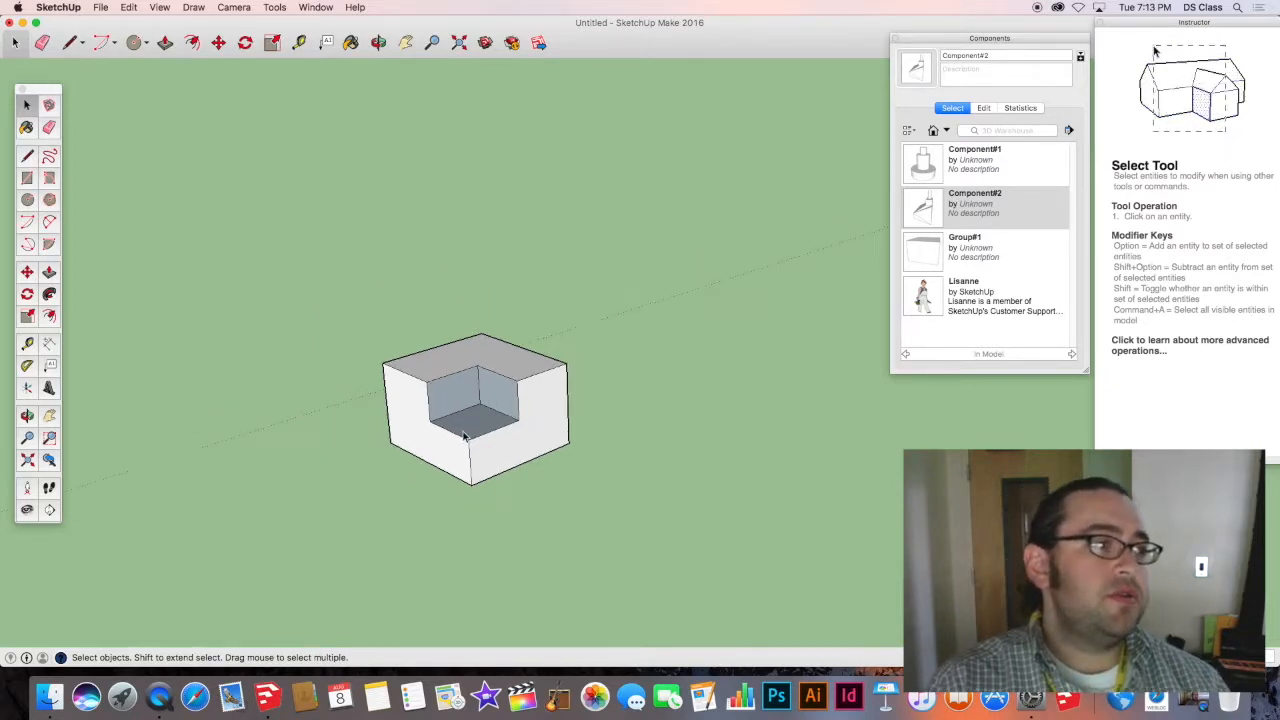
pyautogui.moveTo(463, 436); pyautogui.dragTo(569, 534, button='middle')
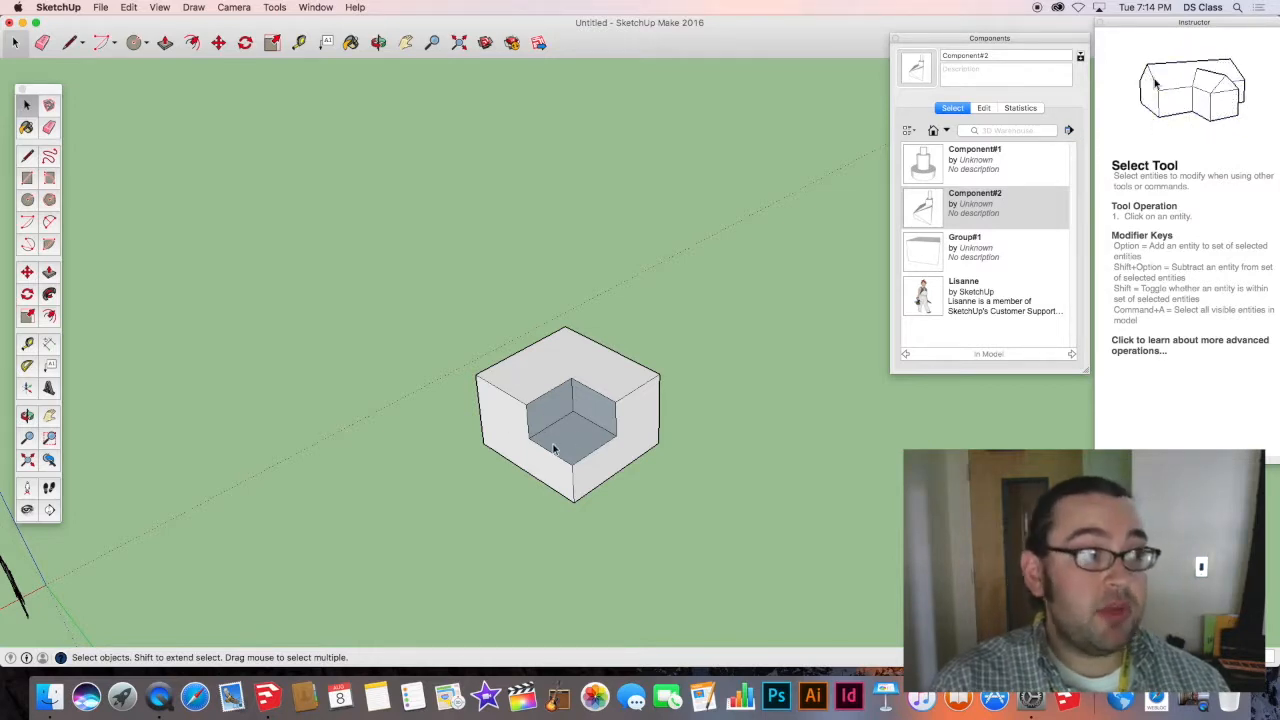
pyautogui.click(603, 366)
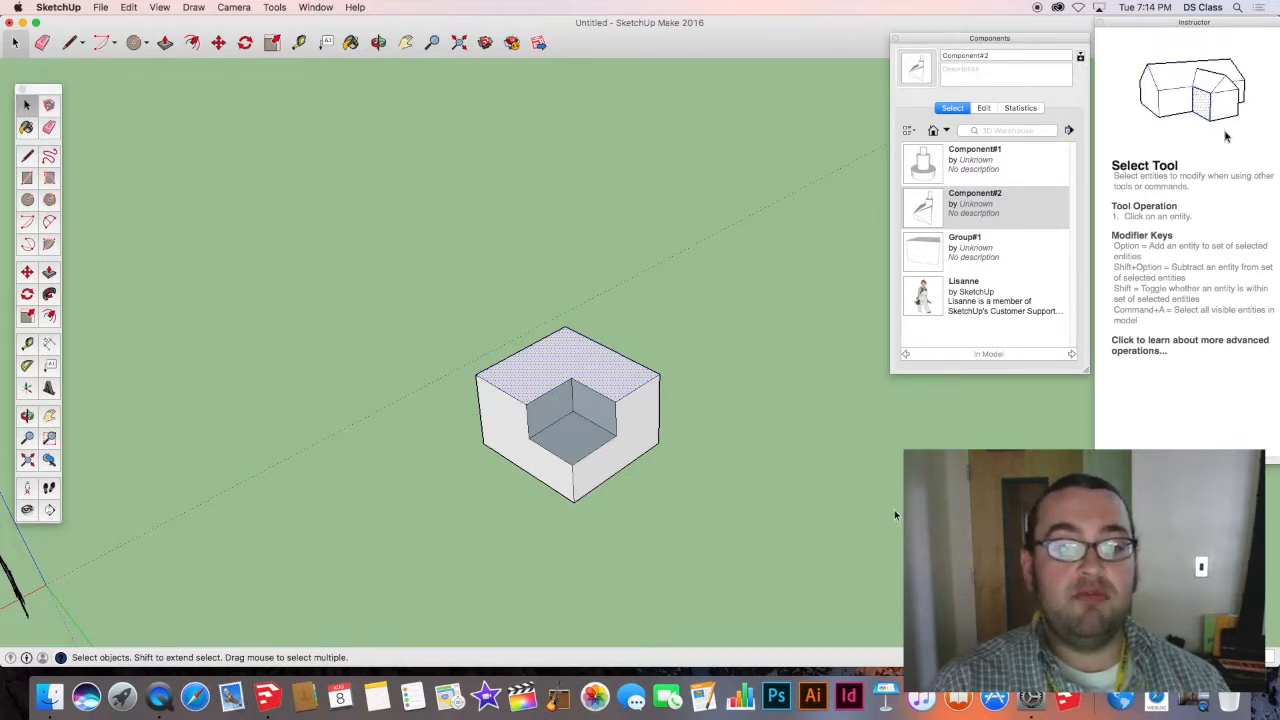
pyautogui.moveTo(895, 515); pyautogui.dragTo(451, 503, button='middle')
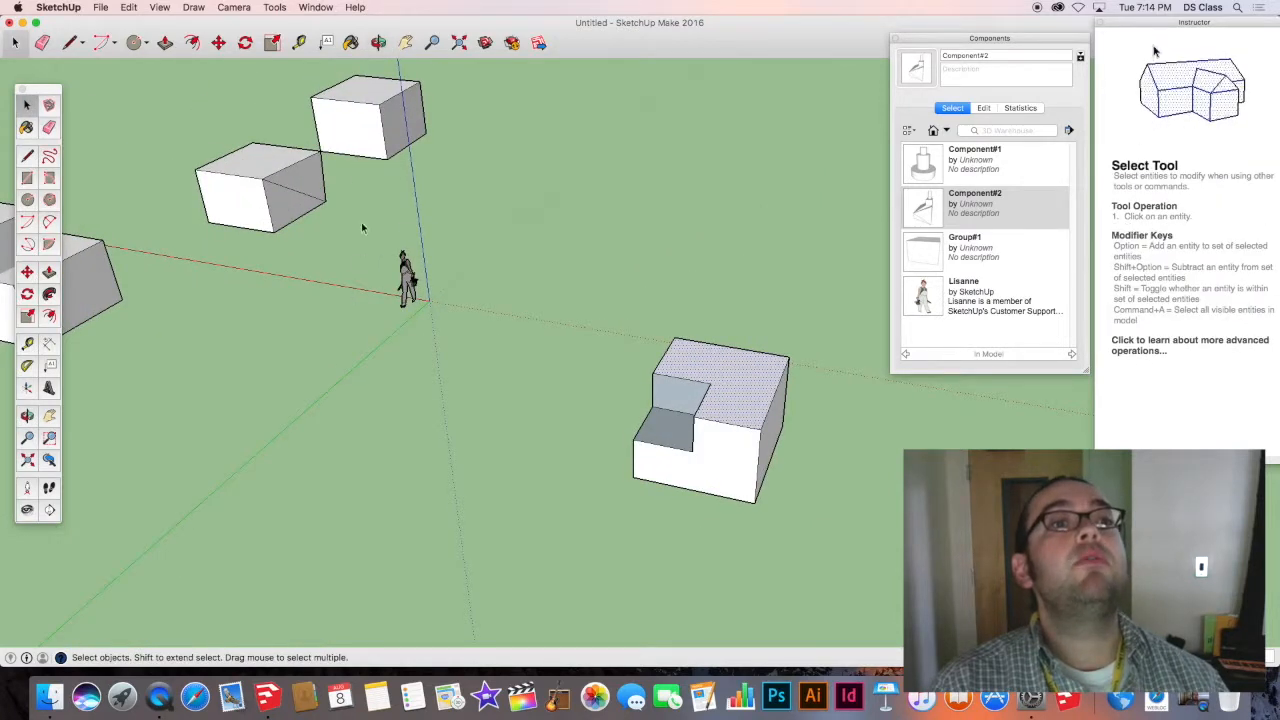
pyautogui.click(360, 145)
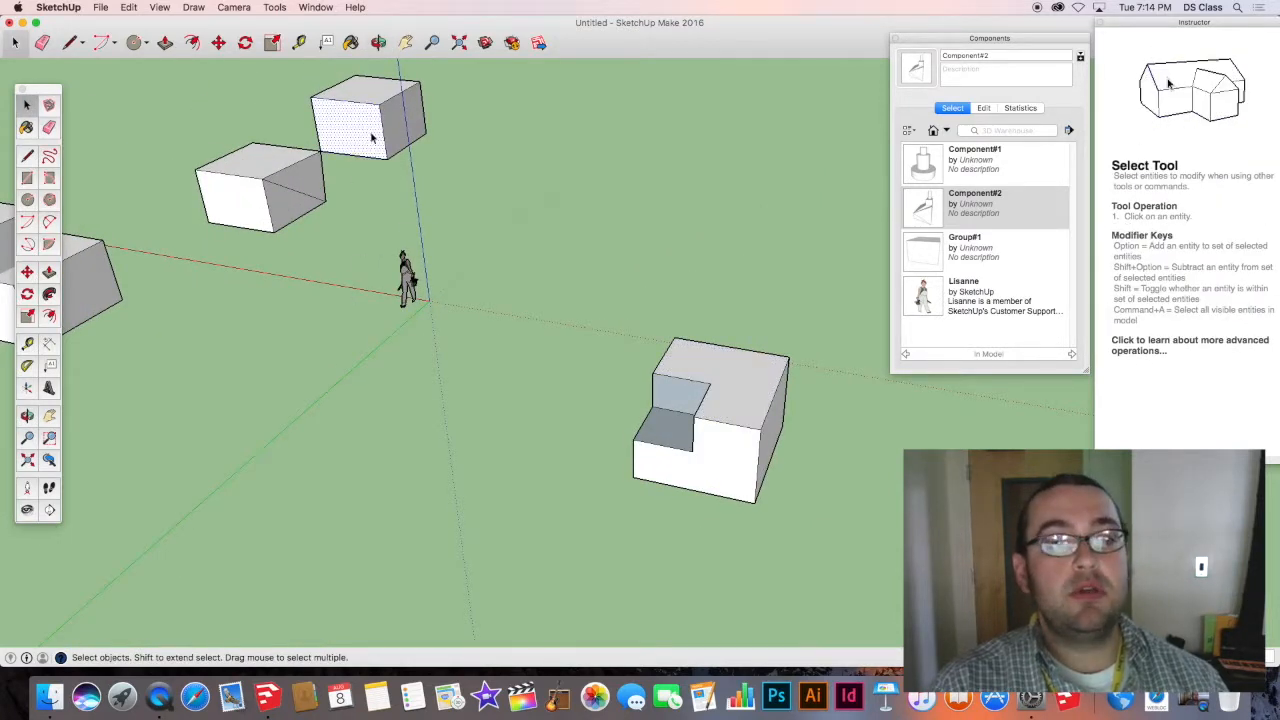
pyautogui.tripleClick(389, 123)
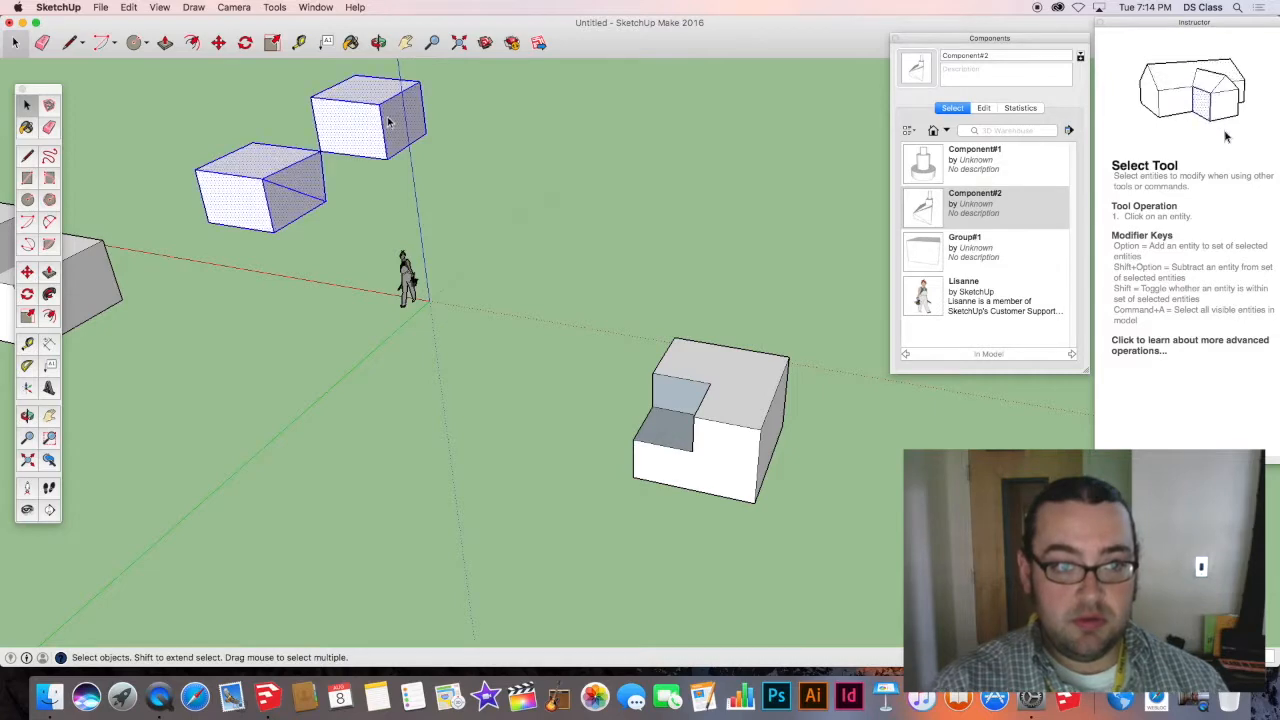
pyautogui.rightClick(292, 202)
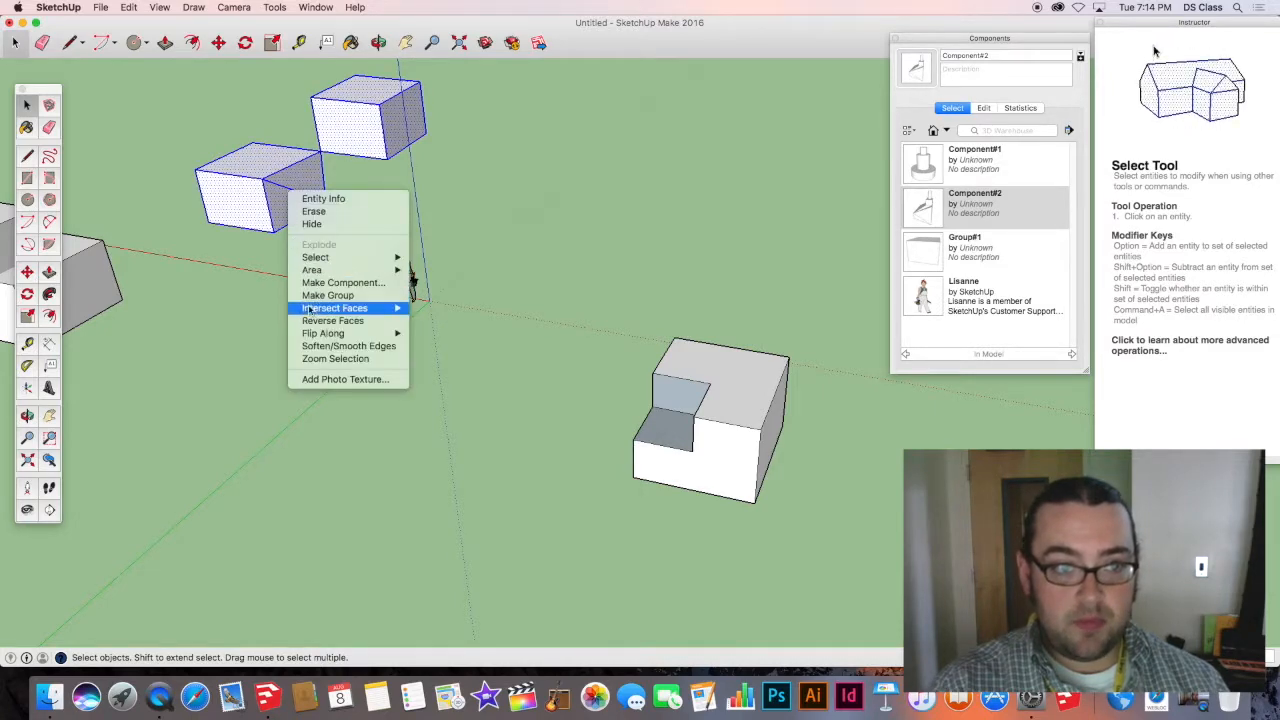
pyautogui.click(212, 281)
# Move the larger box from the overlapping component pair across the model to beside the notched box.
pyautogui.moveTo(208, 279); pyautogui.dragTo(369, 291, button='middle')
pyautogui.click(358, 292)
pyautogui.press('m')
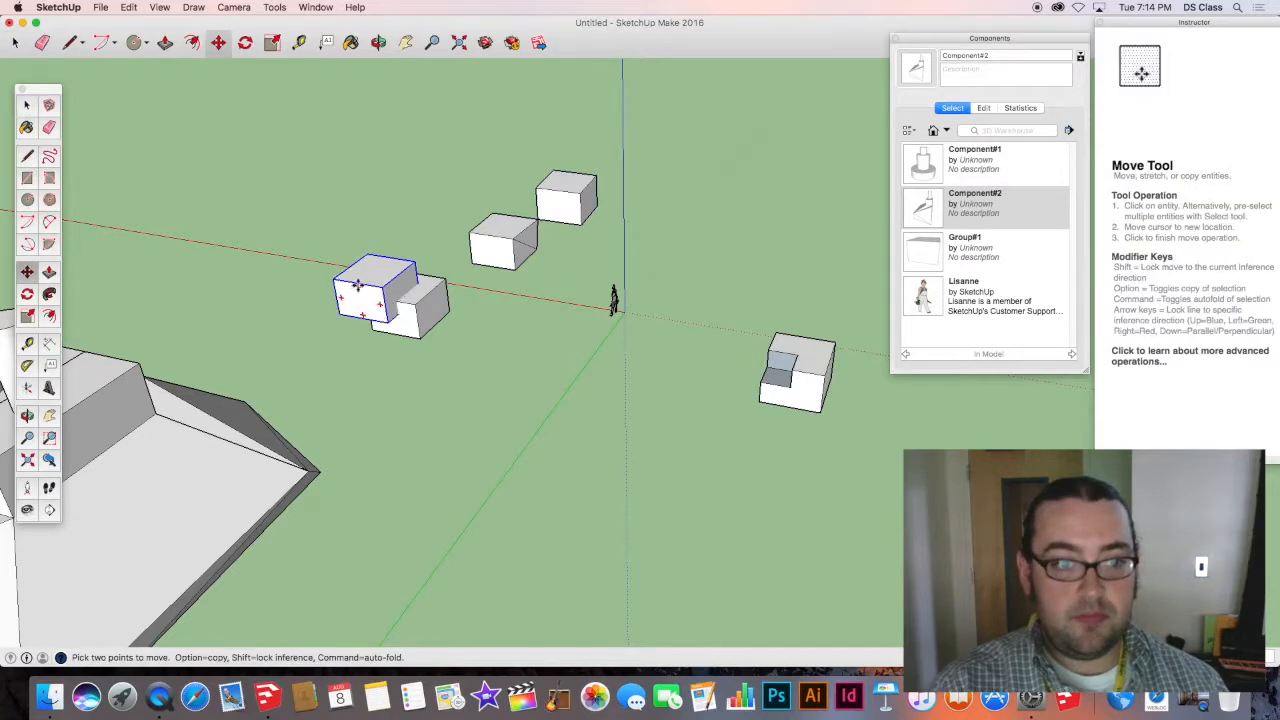
pyautogui.moveTo(359, 294); pyautogui.dragTo(743, 388)
pyautogui.moveTo(706, 380); pyautogui.dragTo(698, 378, button='middle')
pyautogui.scroll(5, 706, 396)
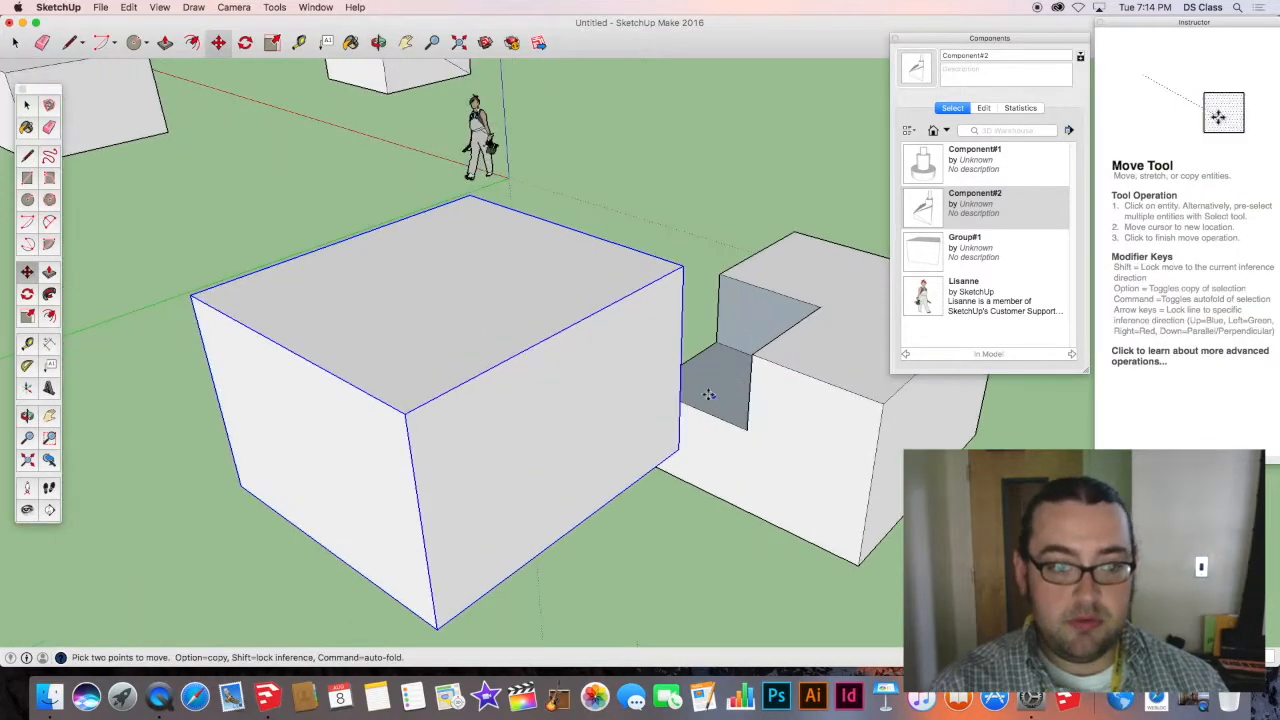
# Try to move the box by its lower corner onto the inner corner of the notch.
pyautogui.moveTo(706, 396); pyautogui.dragTo(1275, 533, button='middle')
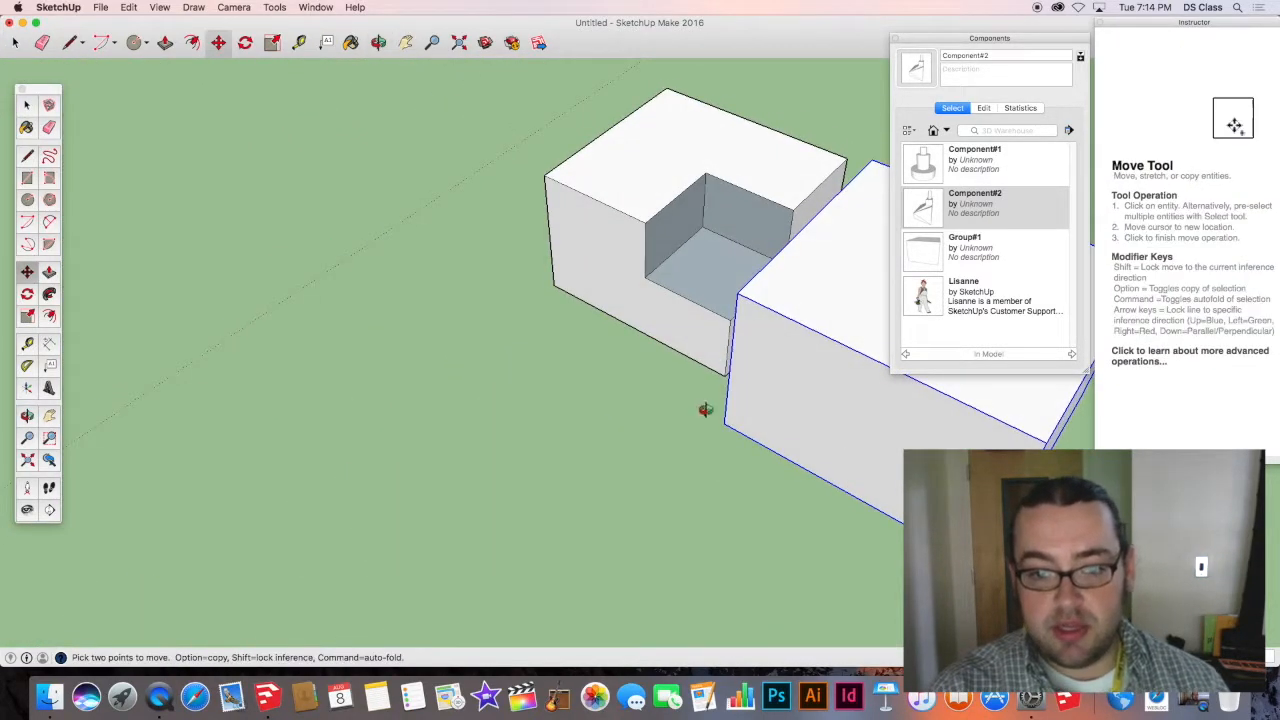
pyautogui.moveTo(706, 409); pyautogui.dragTo(1000, 380, button='middle')
pyautogui.click(740, 192)
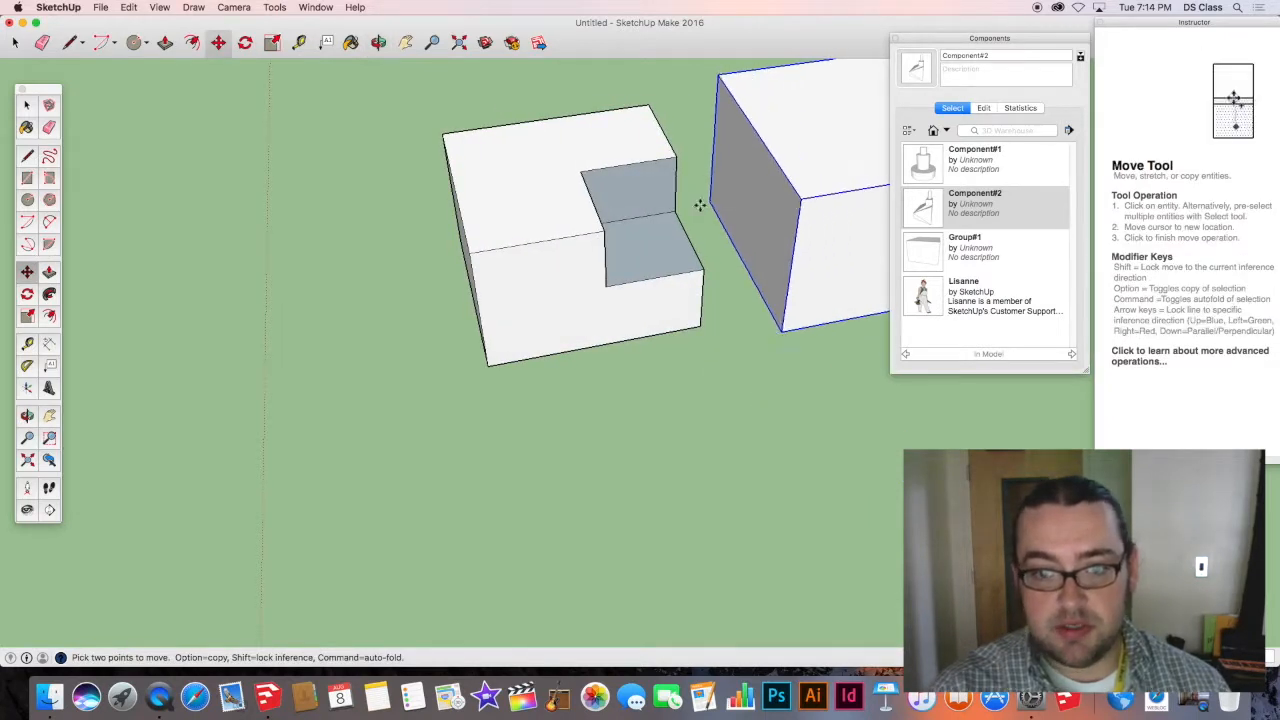
pyautogui.scroll(-3, 678, 222)
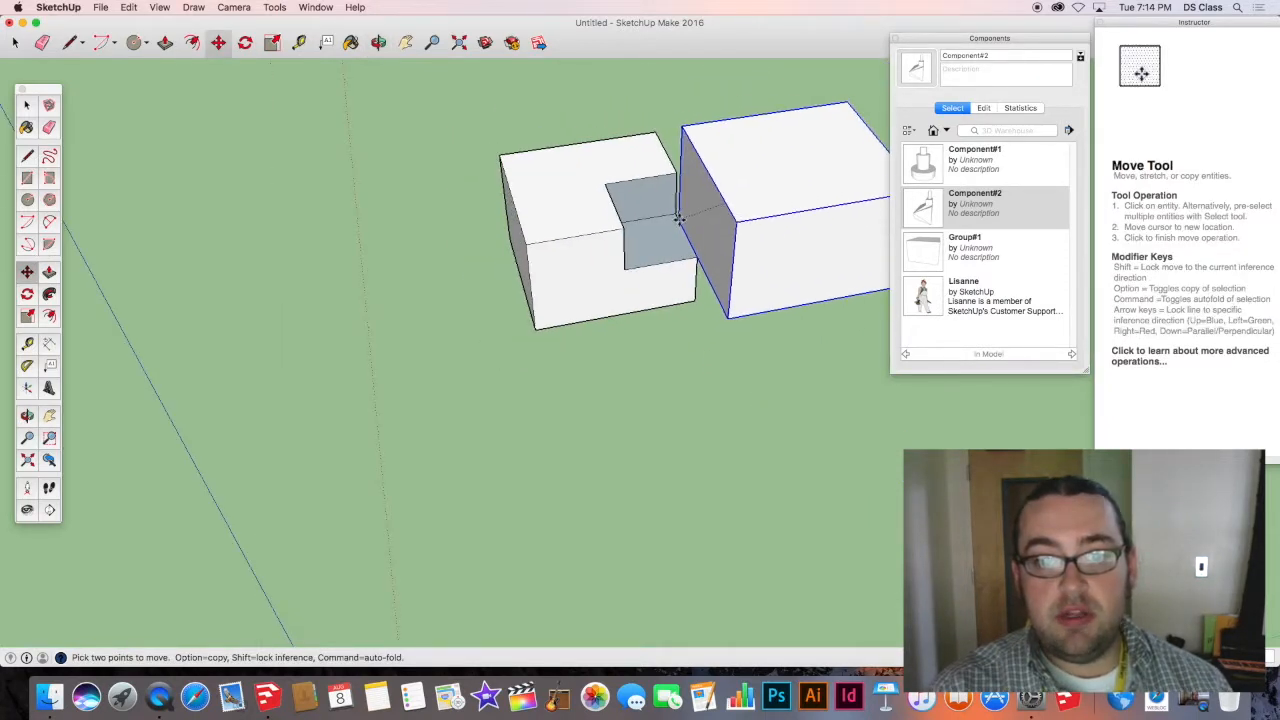
pyautogui.moveTo(645, 217); pyautogui.dragTo(506, 163, button='middle')
pyautogui.scroll(5, 611, 226)
pyautogui.moveTo(738, 229); pyautogui.dragTo(763, 221, button='middle')
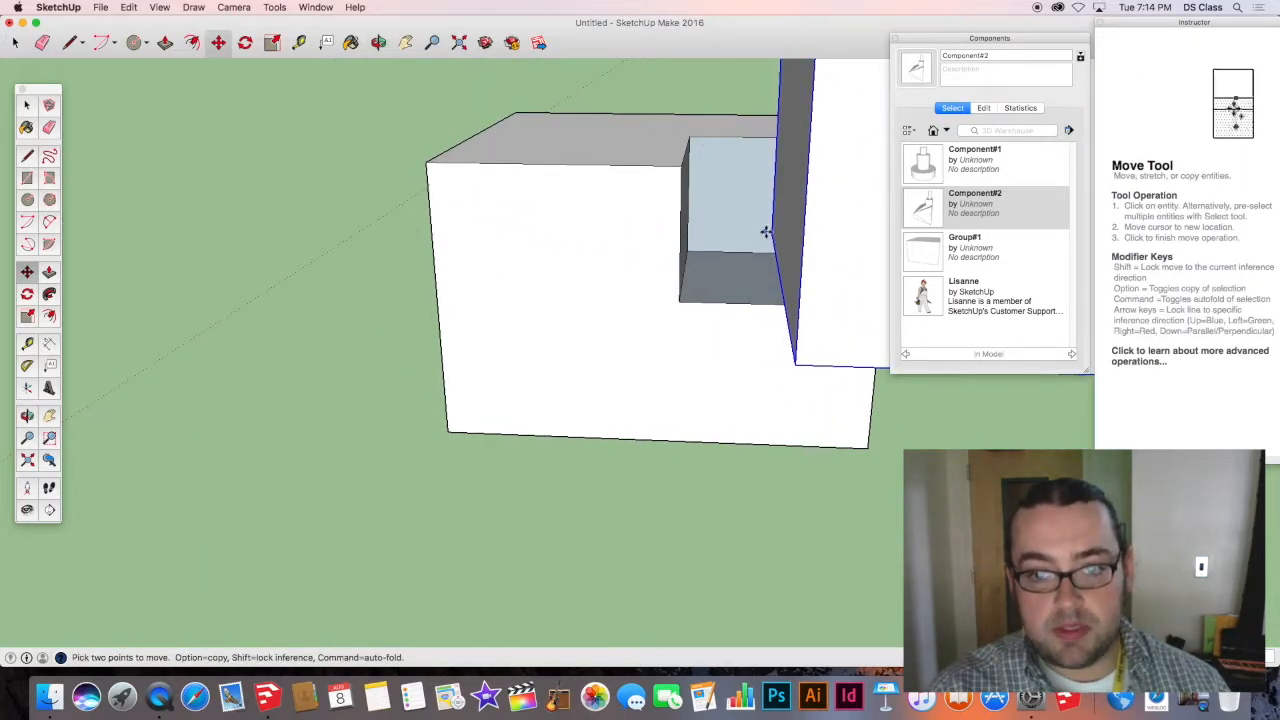
pyautogui.click(772, 232)
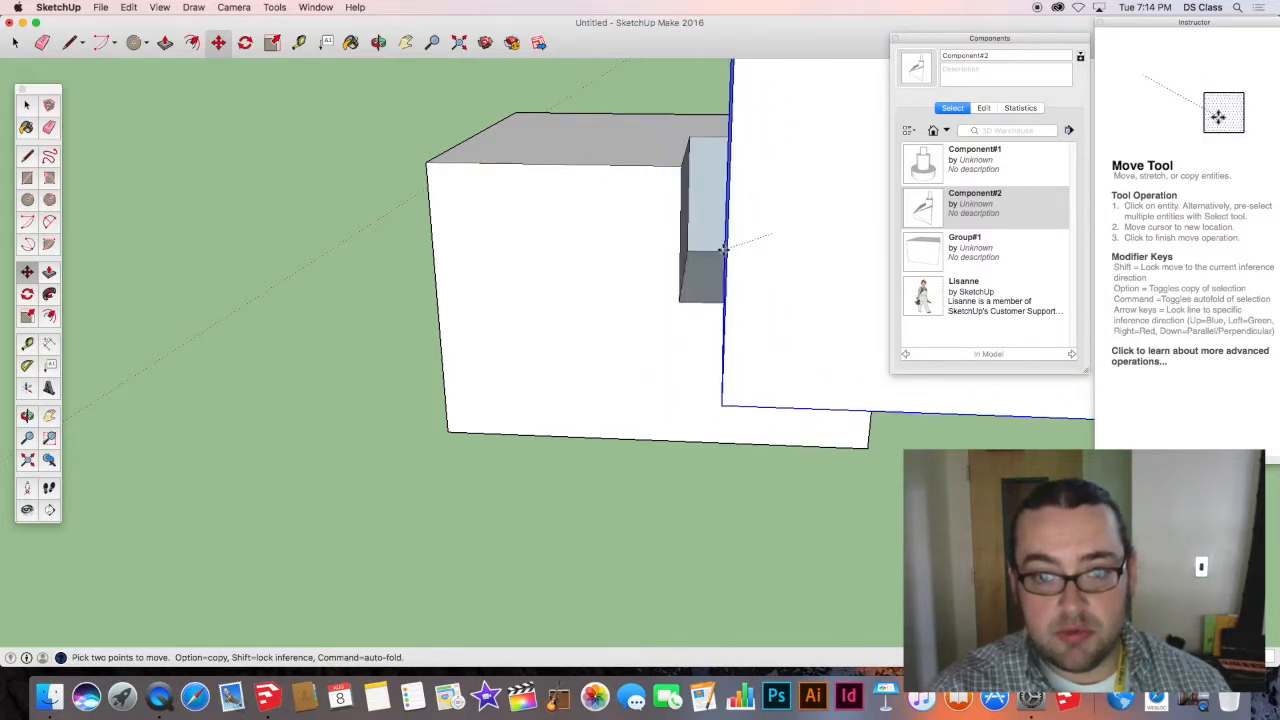
pyautogui.scroll(6, 717, 249)
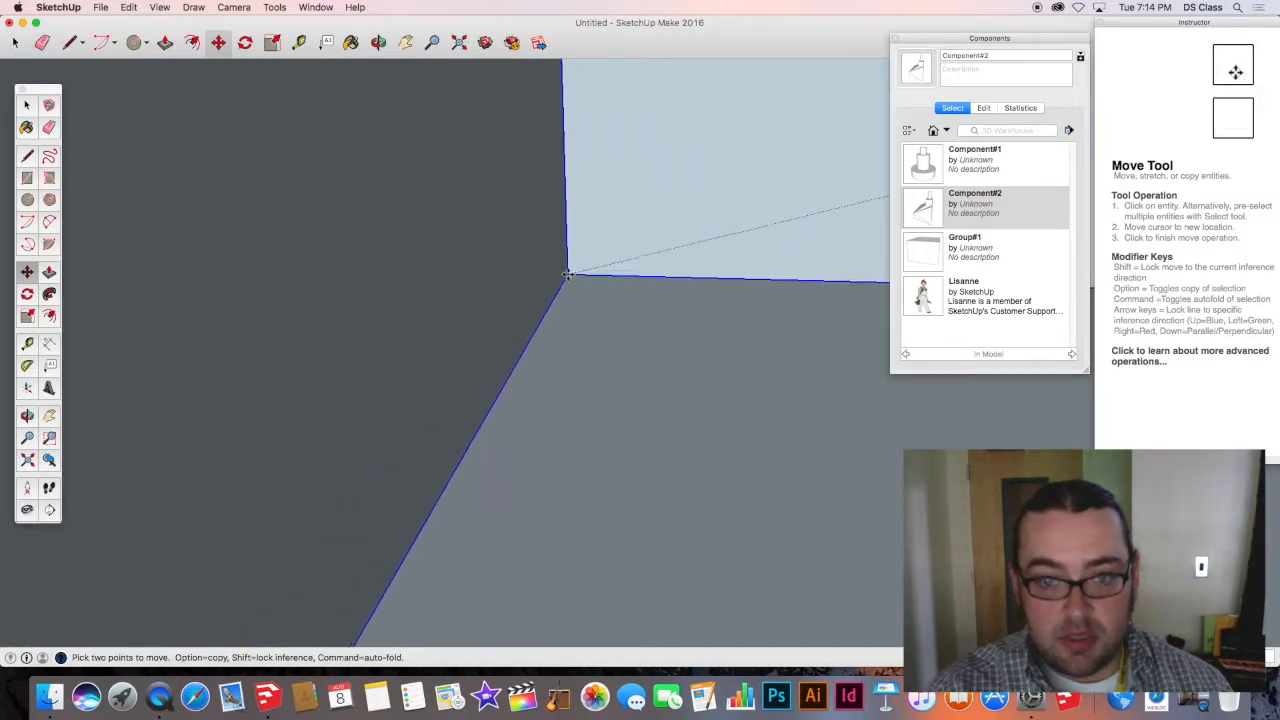
pyautogui.scroll(-8, 568, 270)
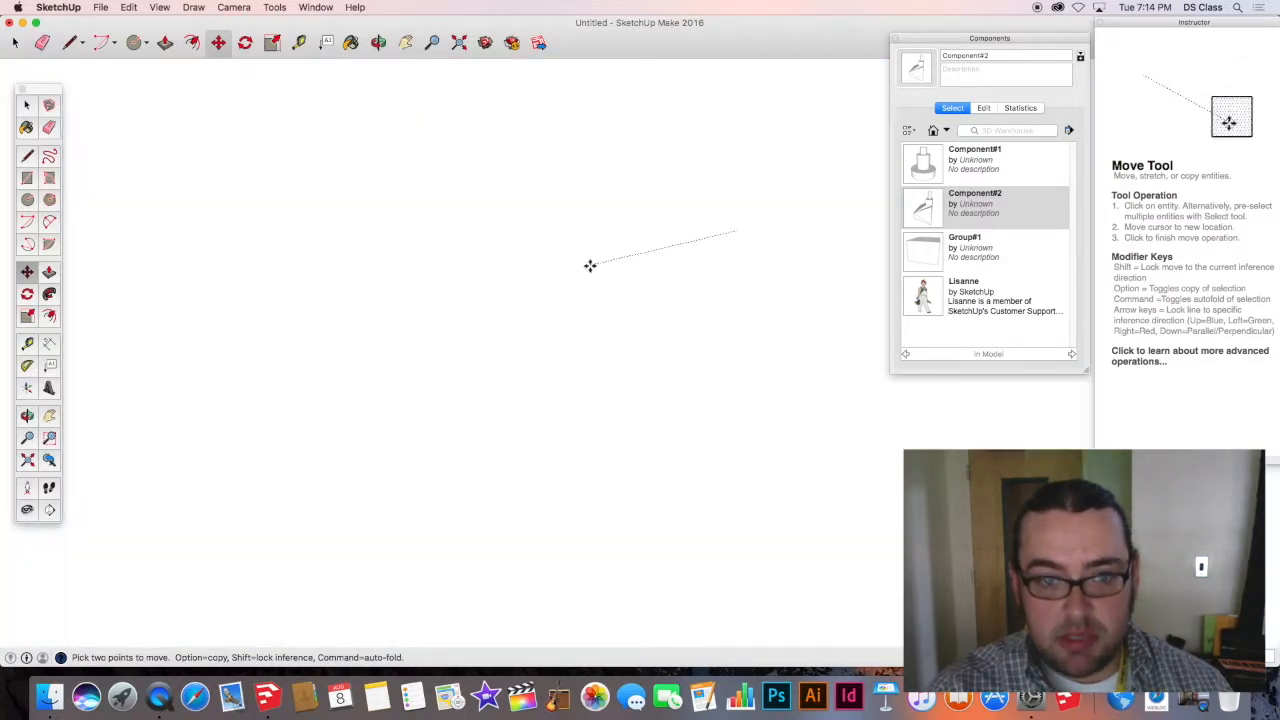
pyautogui.scroll(-3, 595, 270)
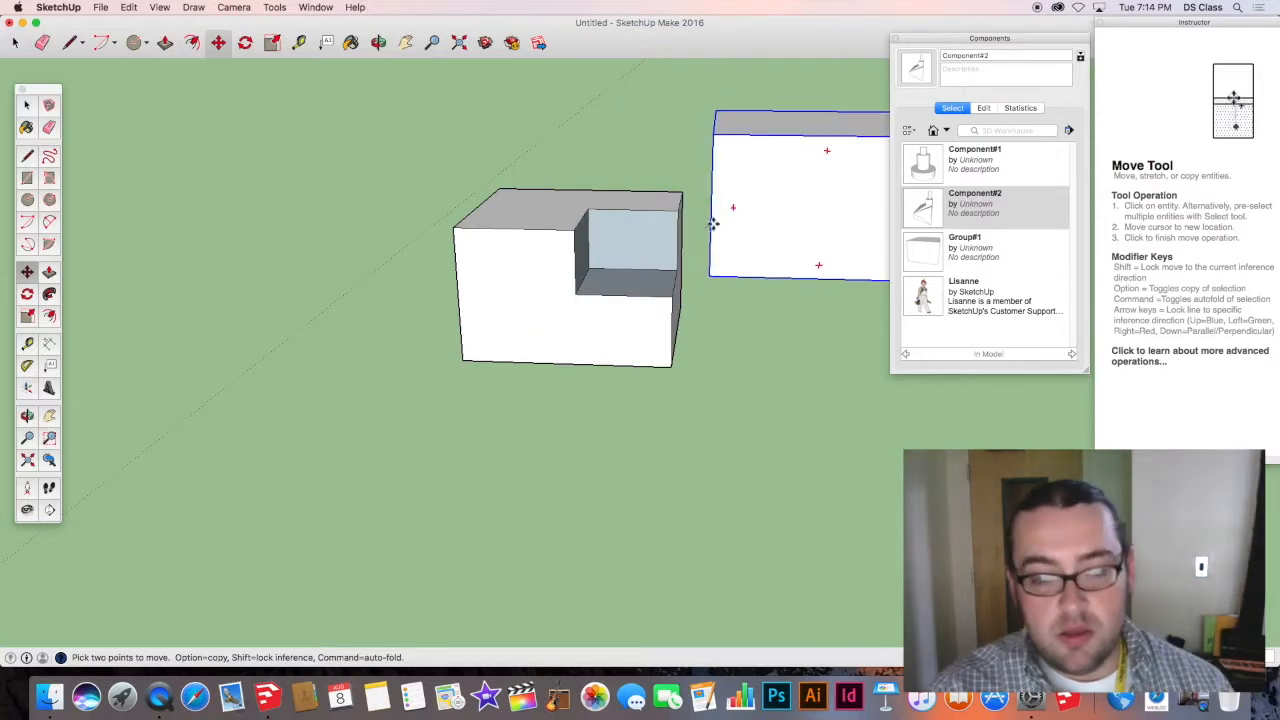
# Switch the model's face style to X-ray.
pyautogui.moveTo(409, 114); pyautogui.dragTo(178, 226, button='middle')
pyautogui.click(163, 7)
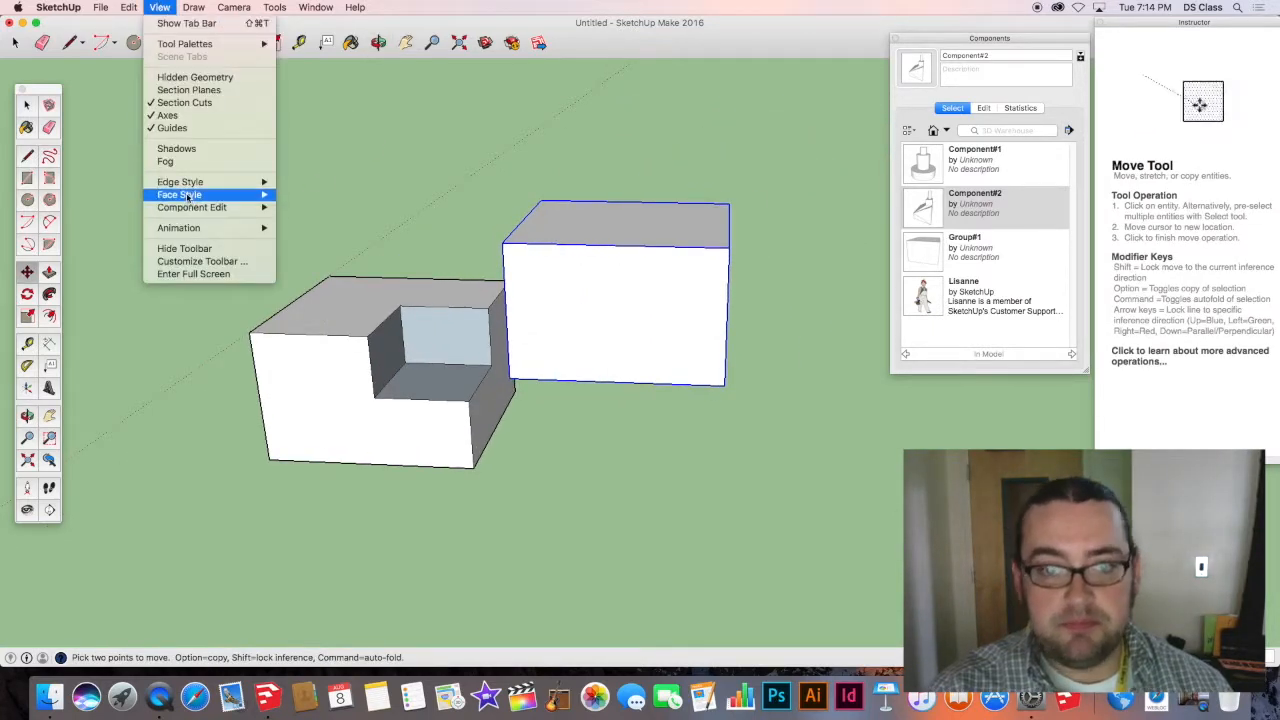
pyautogui.moveTo(225, 195)
pyautogui.click(302, 195)
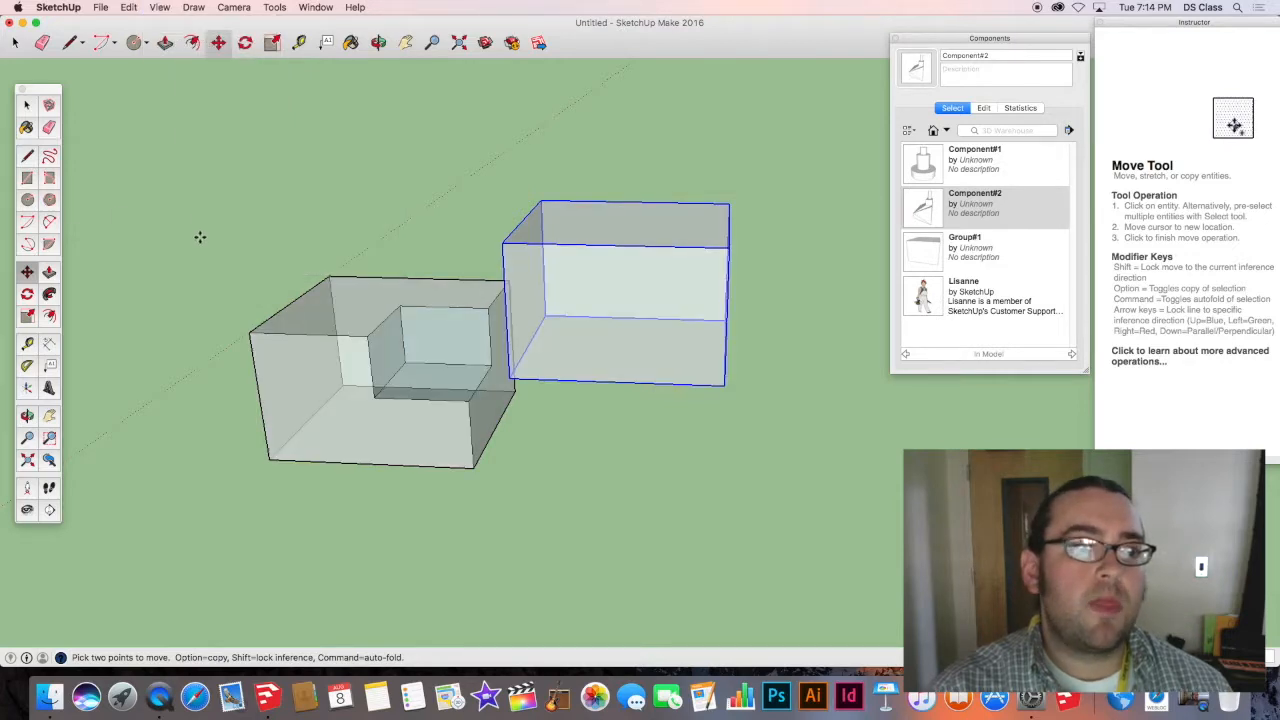
# Try to move the box by its hidden bottom corner into the notch's inner corner, and undo the move.
pyautogui.moveTo(200, 237); pyautogui.dragTo(372, 272, button='middle')
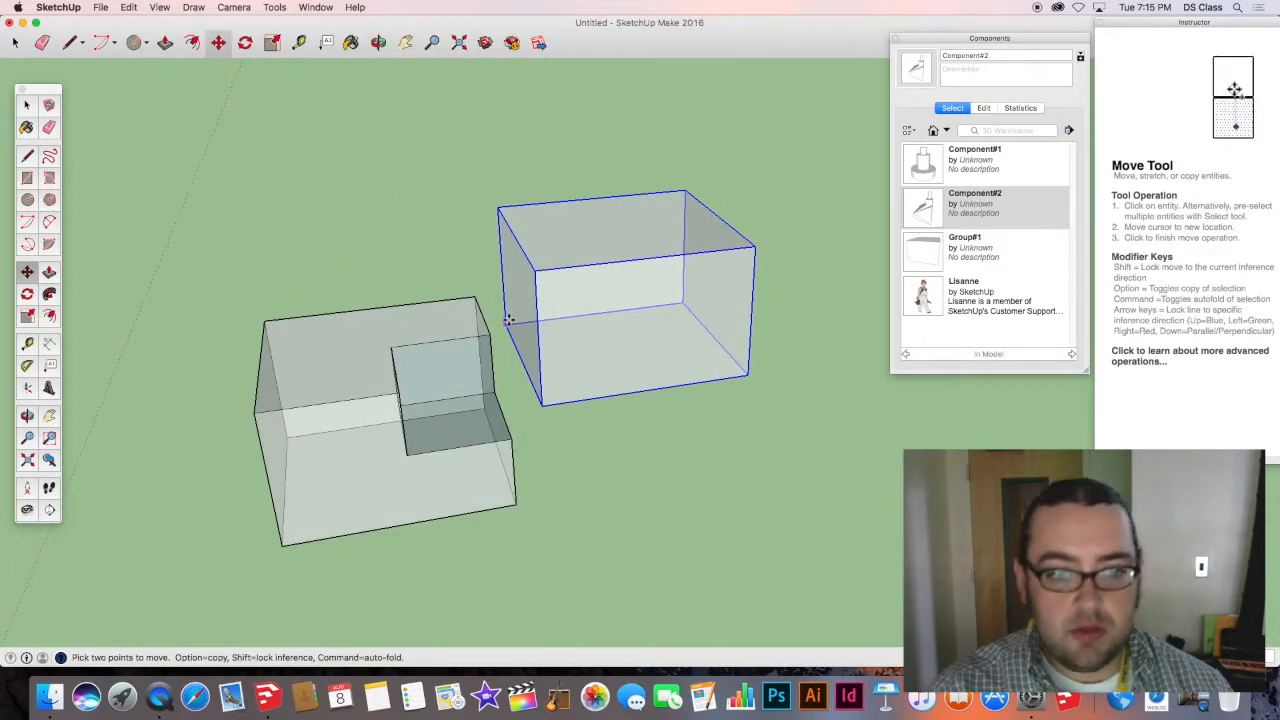
pyautogui.moveTo(508, 318); pyautogui.dragTo(445, 420)
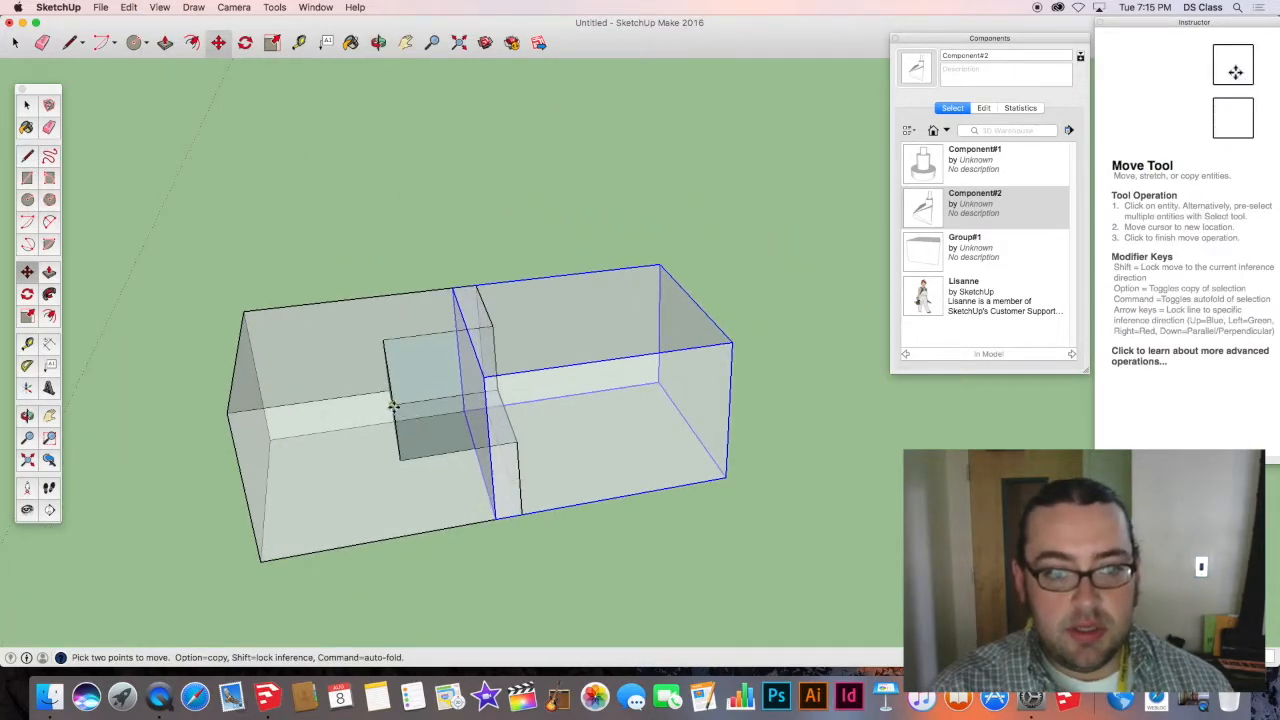
pyautogui.moveTo(393, 405); pyautogui.dragTo(497, 409, button='middle')
pyautogui.press('super+z')
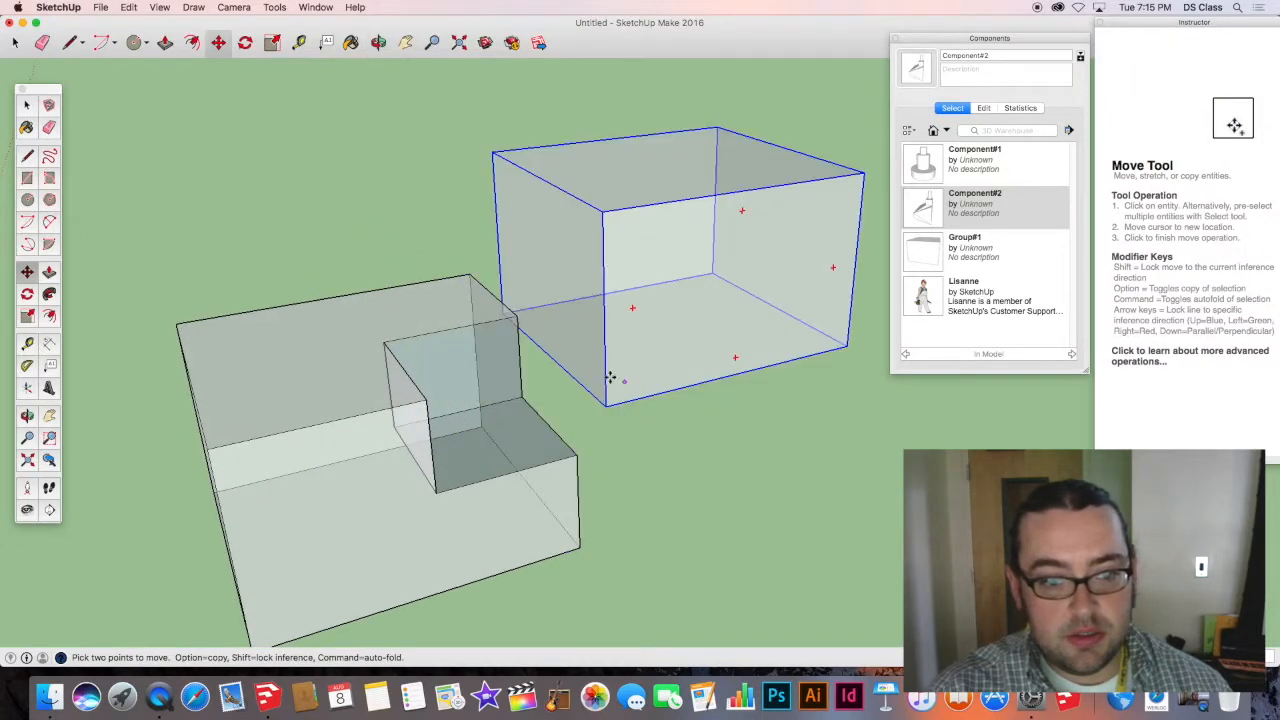
# Move the selected box by its hidden bottom corner into the inner corner of the other box's notch.
pyautogui.moveTo(609, 374); pyautogui.dragTo(537, 314, button='middle')
pyautogui.click(555, 297)
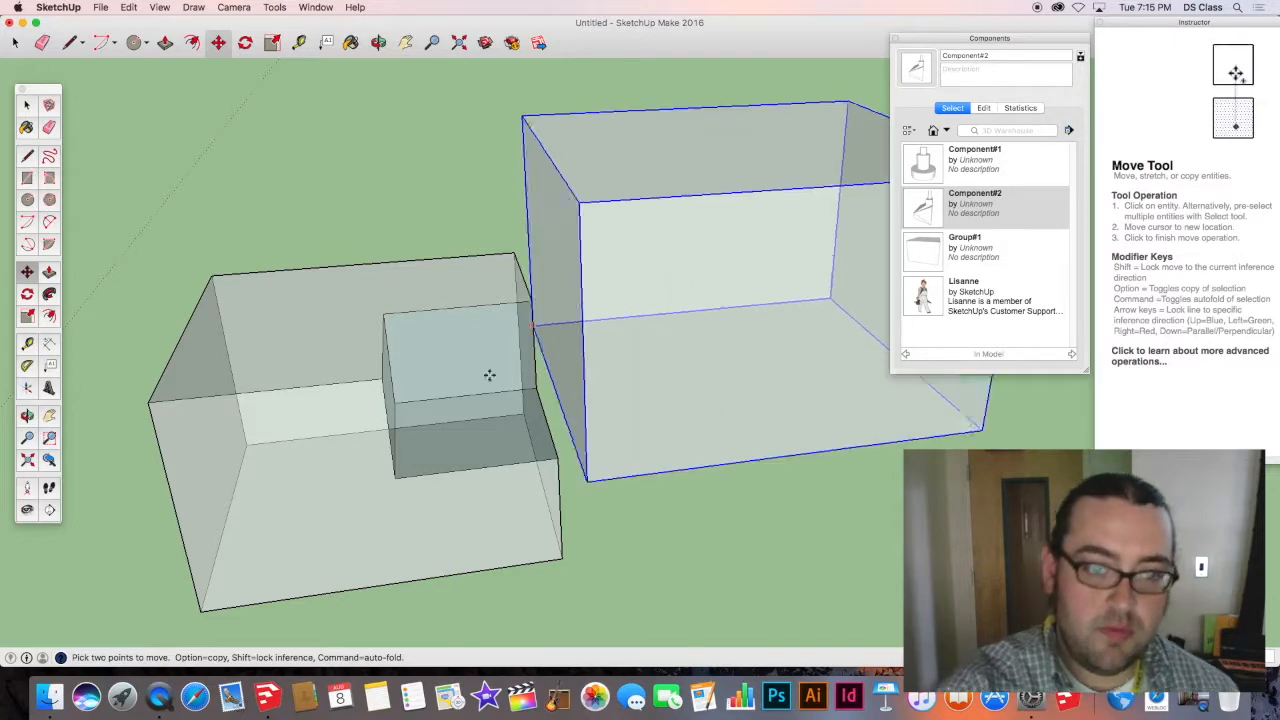
pyautogui.moveTo(442, 448); pyautogui.dragTo(209, 300, button='middle')
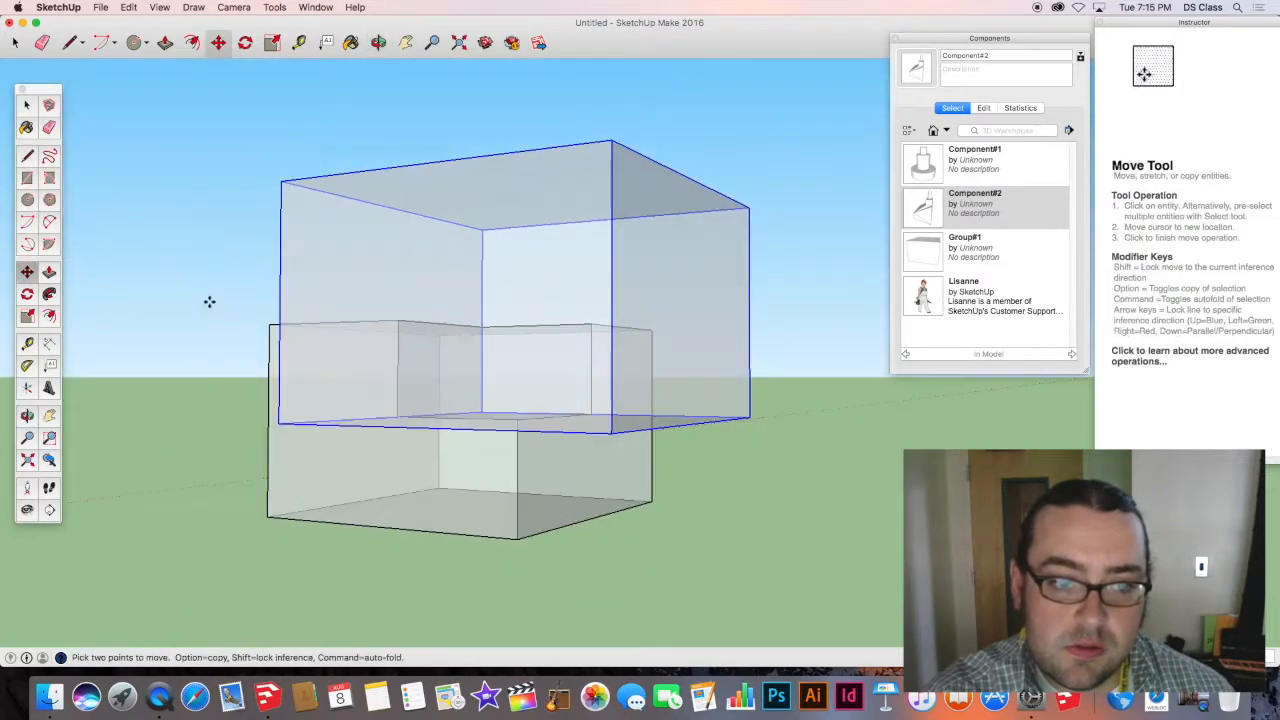
pyautogui.scroll(-5, 390, 389)
pyautogui.moveTo(556, 409); pyautogui.dragTo(440, 367, button='middle')
pyautogui.scroll(3, 435, 365)
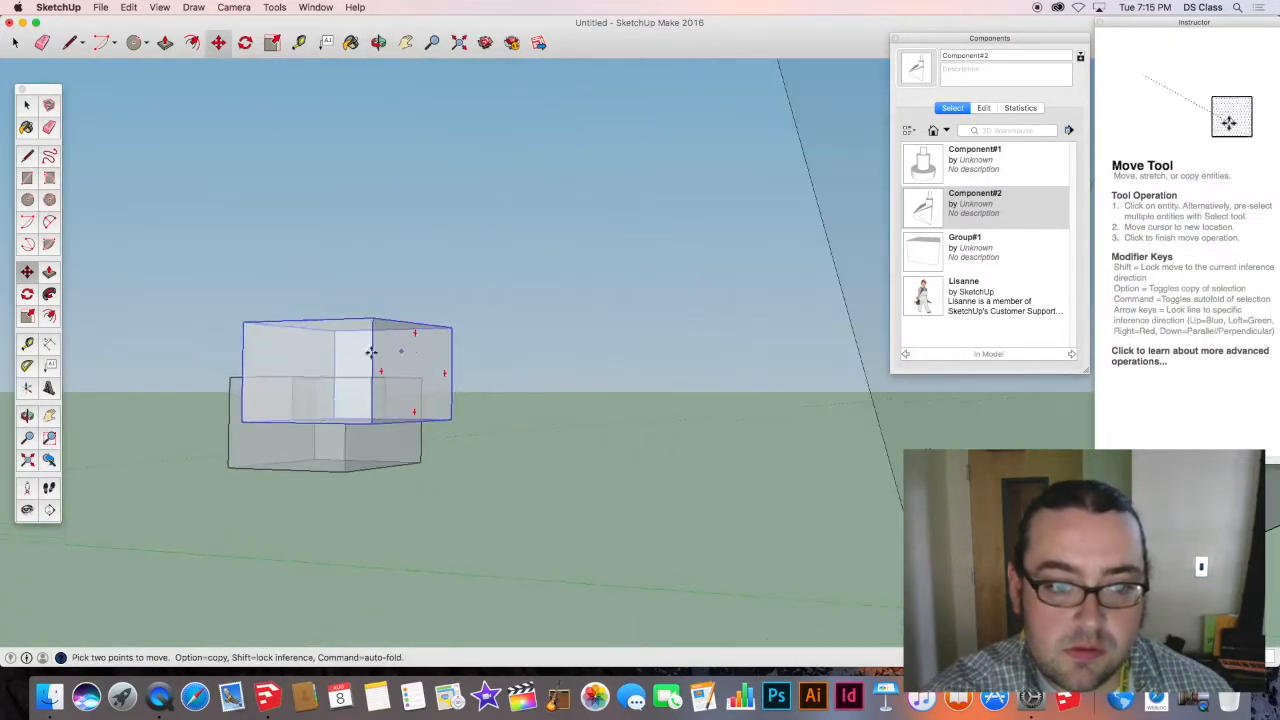
pyautogui.scroll(5, 274, 353)
pyautogui.moveTo(272, 354); pyautogui.dragTo(574, 273, button='middle')
pyautogui.scroll(-5, 717, 380)
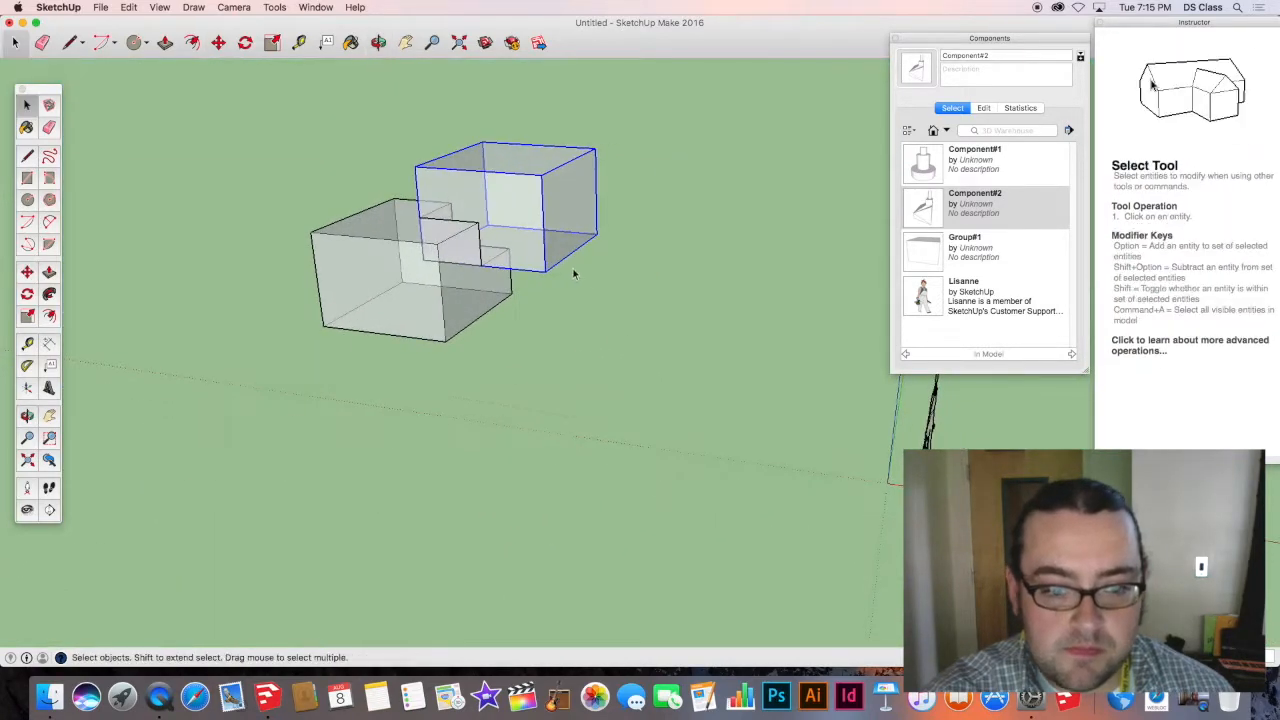
pyautogui.moveTo(486, 277)
pyautogui.mouseDown(button='middle')
pyautogui.moveTo(611, 386)
pyautogui.moveTo(380, 320)
pyautogui.moveTo(171, 345)
pyautogui.moveTo(603, 312)
pyautogui.moveTo(740, 272)
pyautogui.moveTo(653, 298)
pyautogui.moveTo(103, 314)
pyautogui.moveTo(380, 320)
pyautogui.moveTo(472, 352)
pyautogui.mouseUp(button='middle')
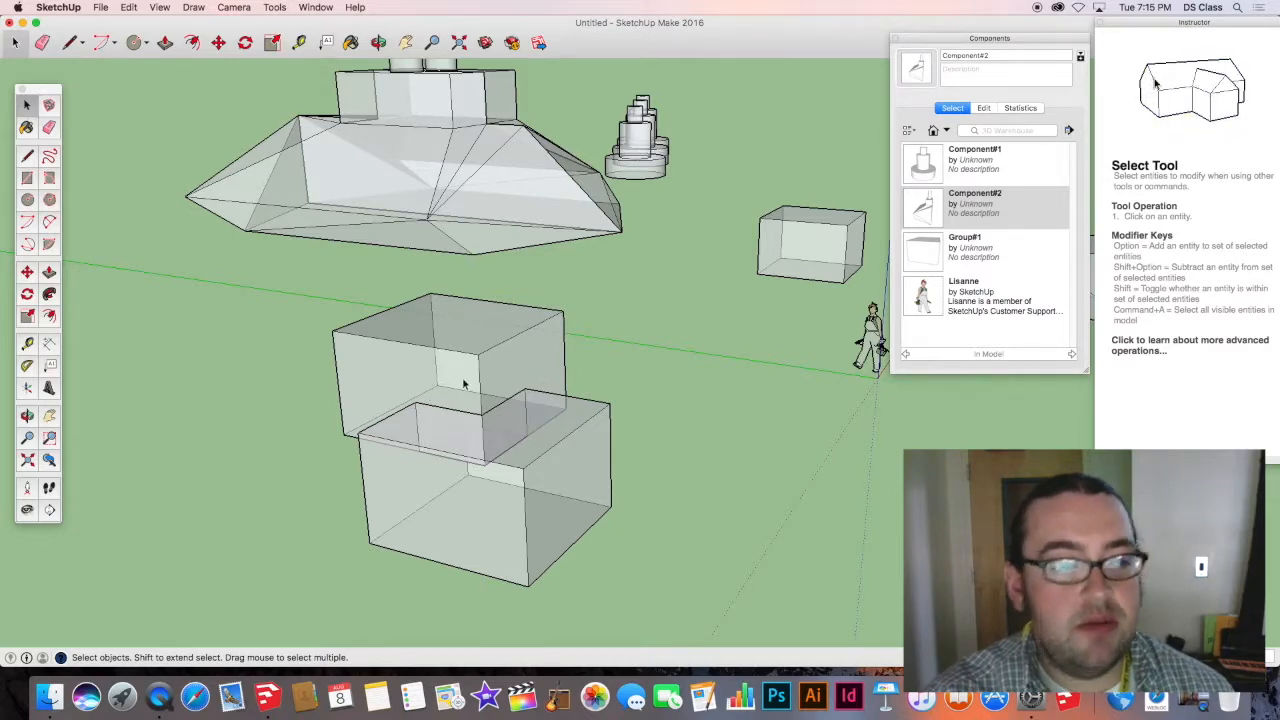
pyautogui.moveTo(416, 430); pyautogui.dragTo(505, 408, button='middle')
# Turn off the X-ray face style so the model's faces are opaque.
pyautogui.click(133, 7)
pyautogui.moveTo(150, 6)
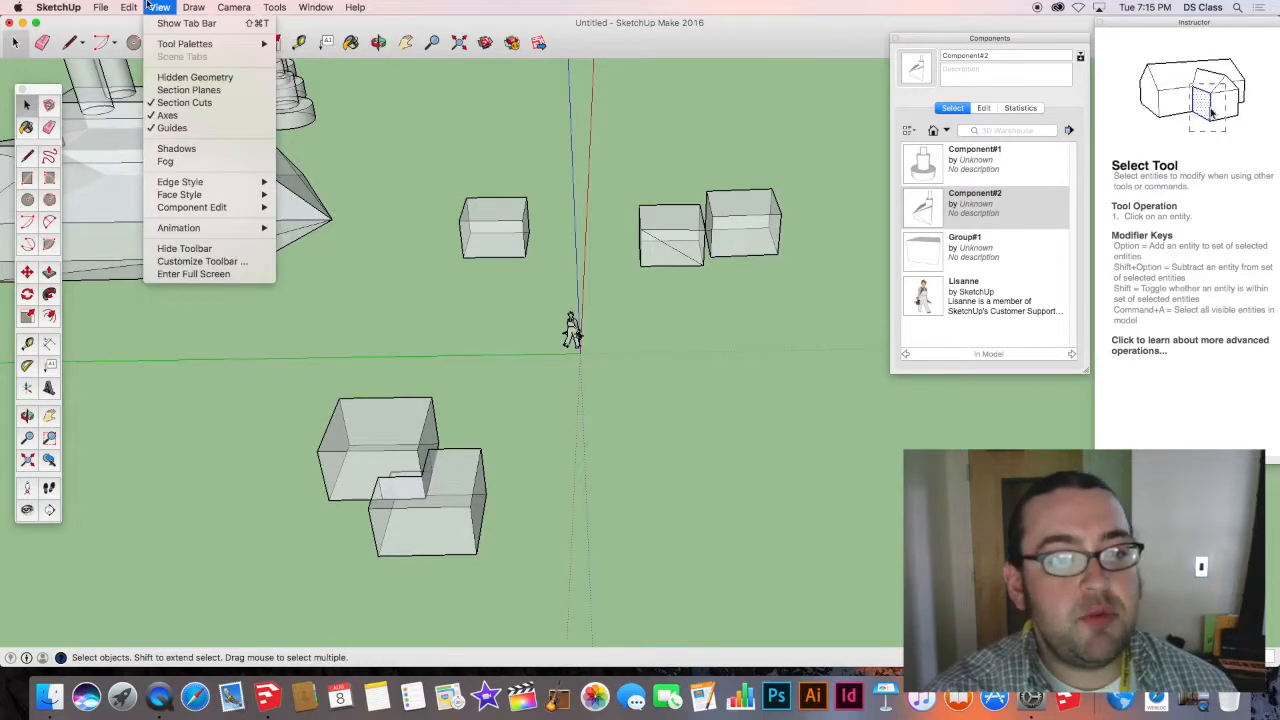
pyautogui.moveTo(180, 194)
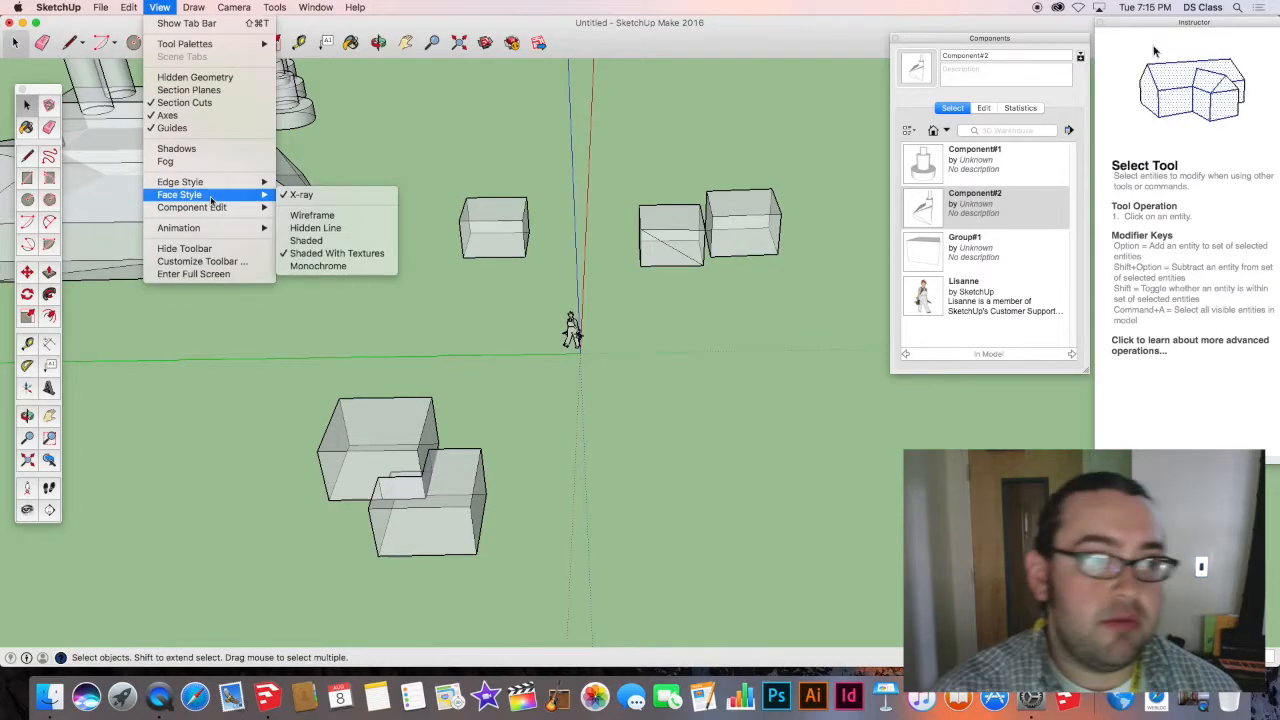
pyautogui.click(300, 194)
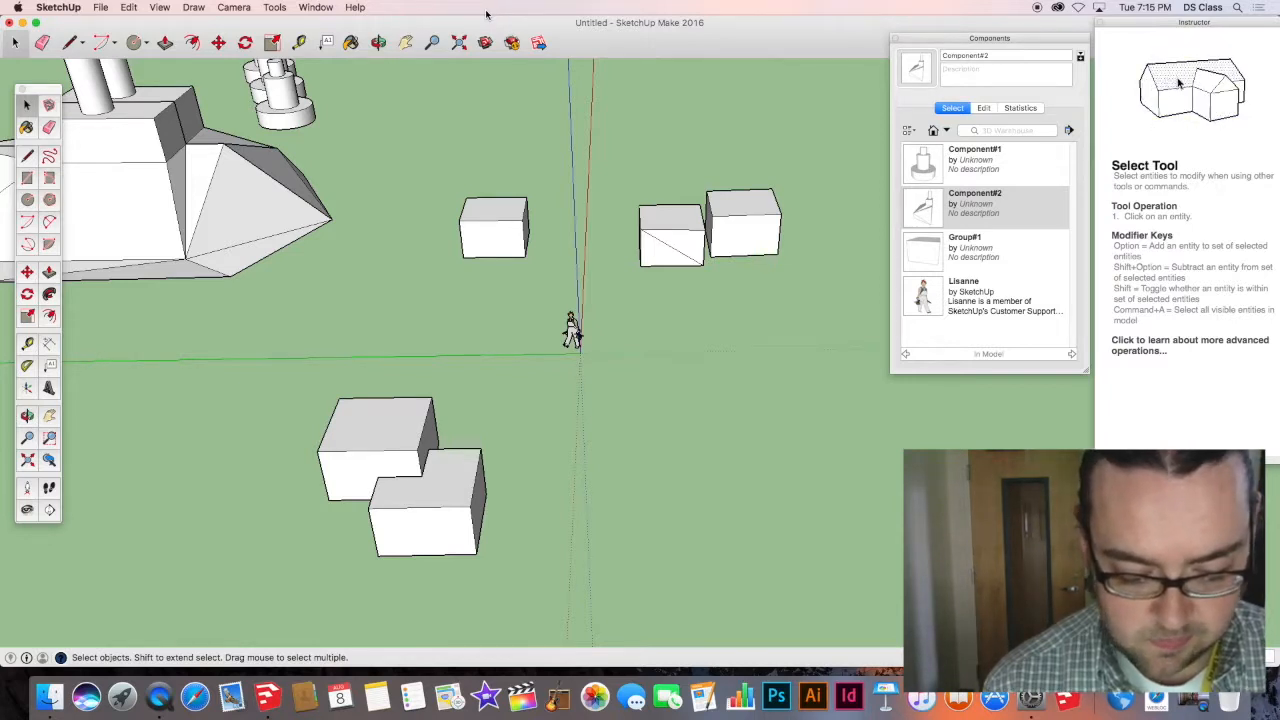
pyautogui.scroll(-3, 797, 300)
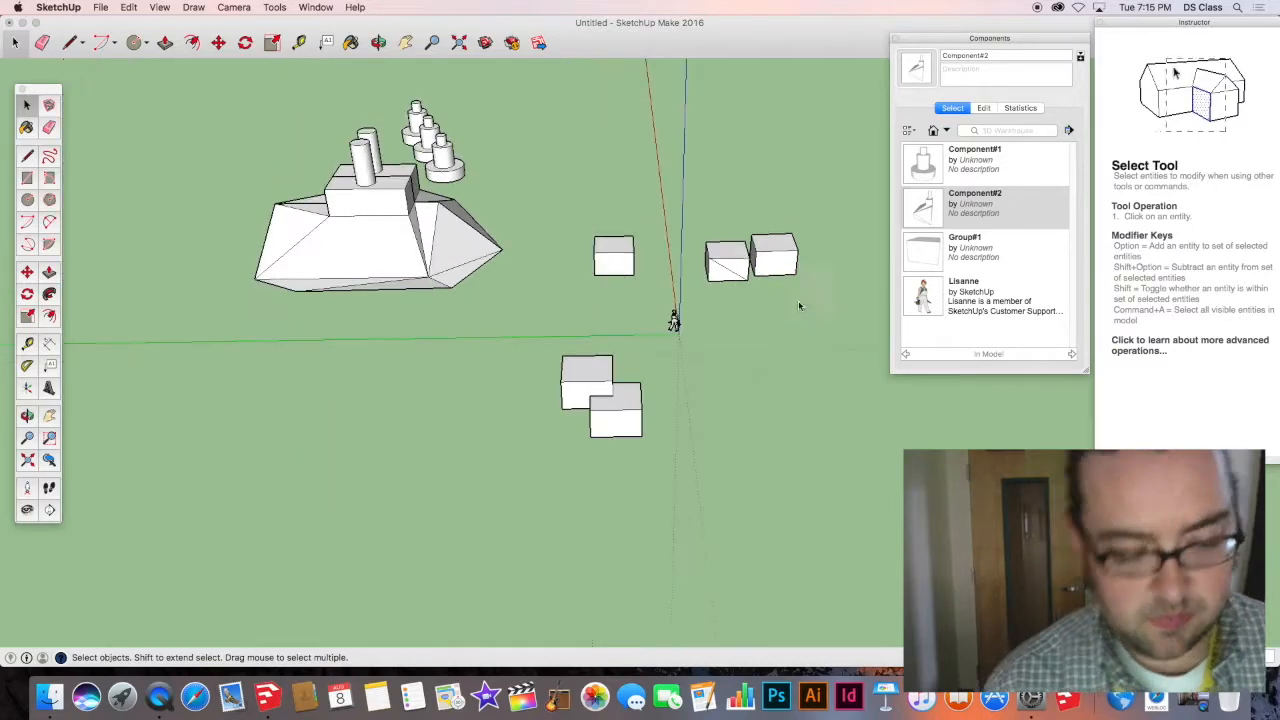
pyautogui.moveTo(797, 300); pyautogui.dragTo(650, 380, button='middle')
pyautogui.scroll(5, 673, 280)
pyautogui.moveTo(673, 280); pyautogui.dragTo(327, 288, button='middle')
pyautogui.scroll(-5, 634, 280)
pyautogui.moveTo(634, 280); pyautogui.dragTo(464, 323, button='middle')
pyautogui.scroll(4, 416, 392)
pyautogui.scroll(3, 456, 361)
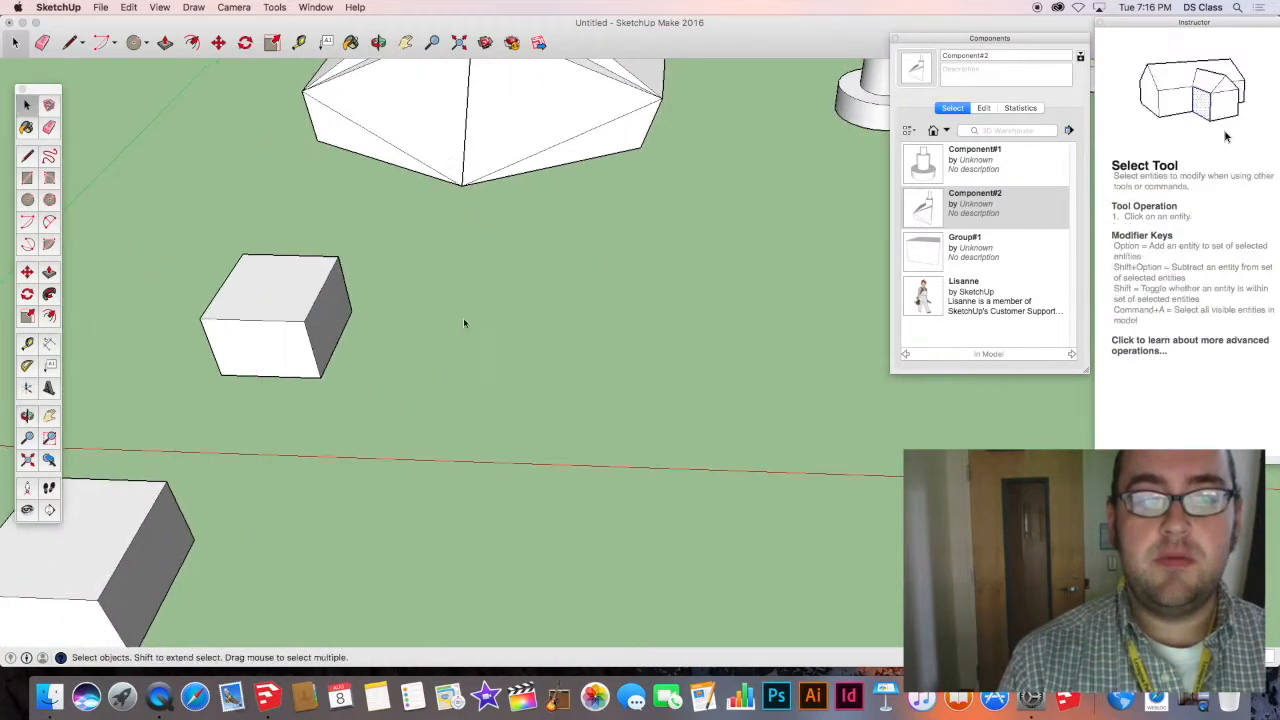
pyautogui.click(28, 177)
pyautogui.moveTo(537, 415); pyautogui.dragTo(531, 397, button='middle')
pyautogui.scroll(-6, 531, 395)
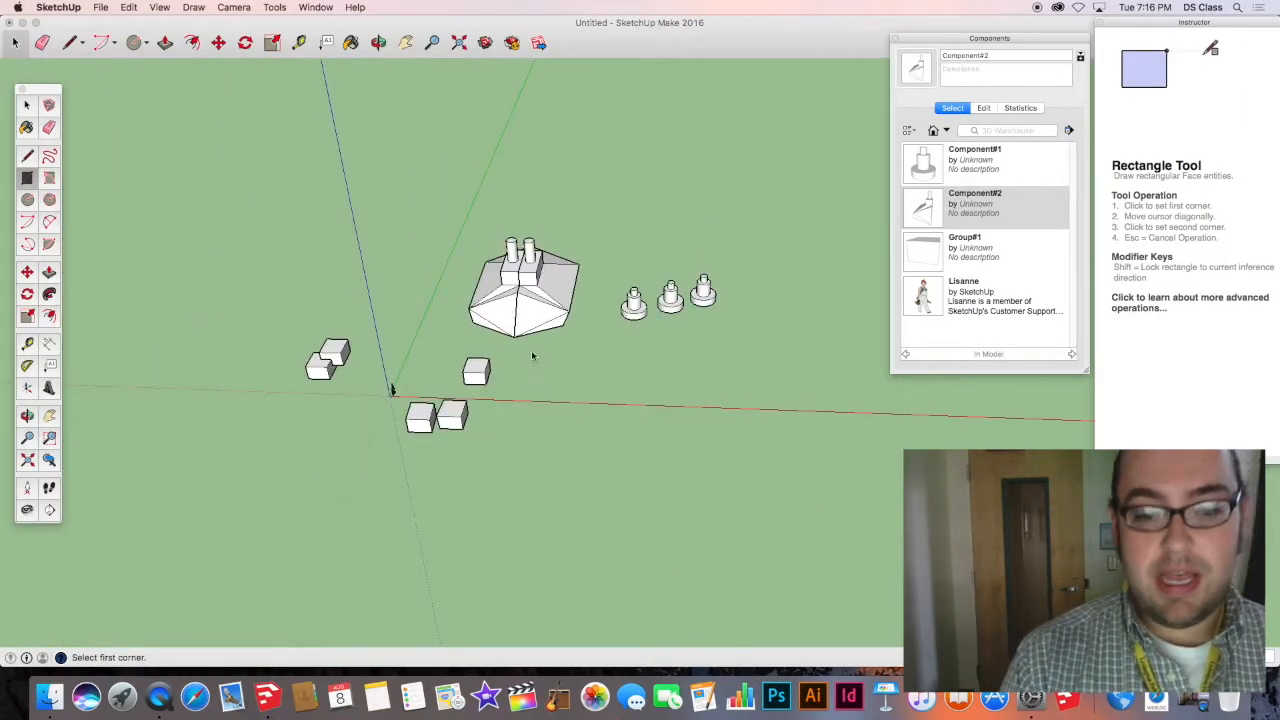
# Create a new blank model.
pyautogui.click(92, 6)
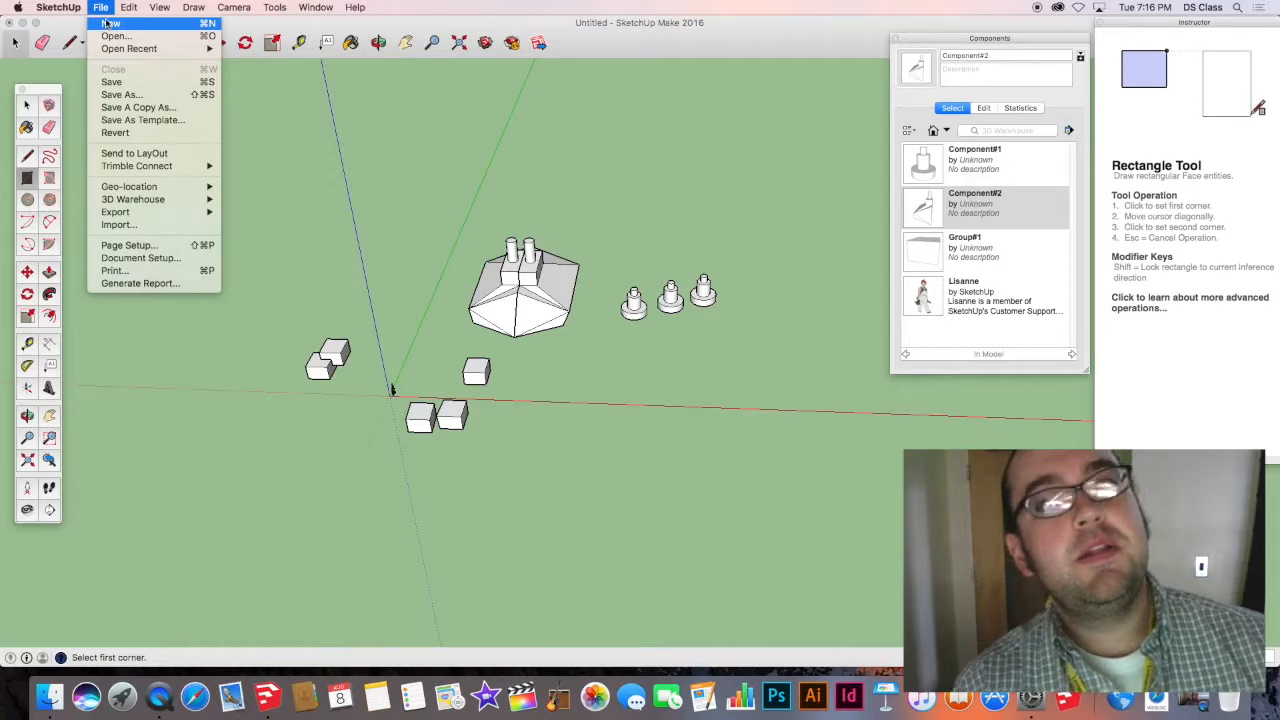
pyautogui.click(107, 22)
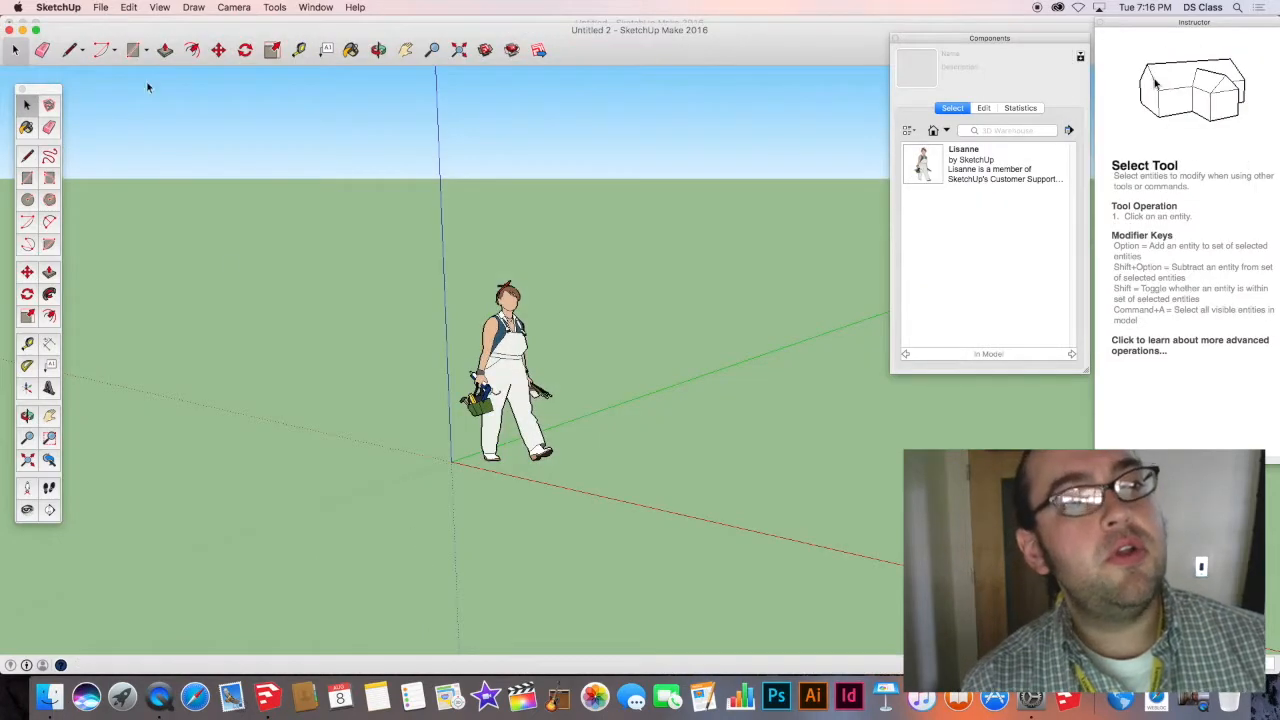
# Examine the scale figure's shoes and the ground between its feet up close.
pyautogui.scroll(1, 510, 472)
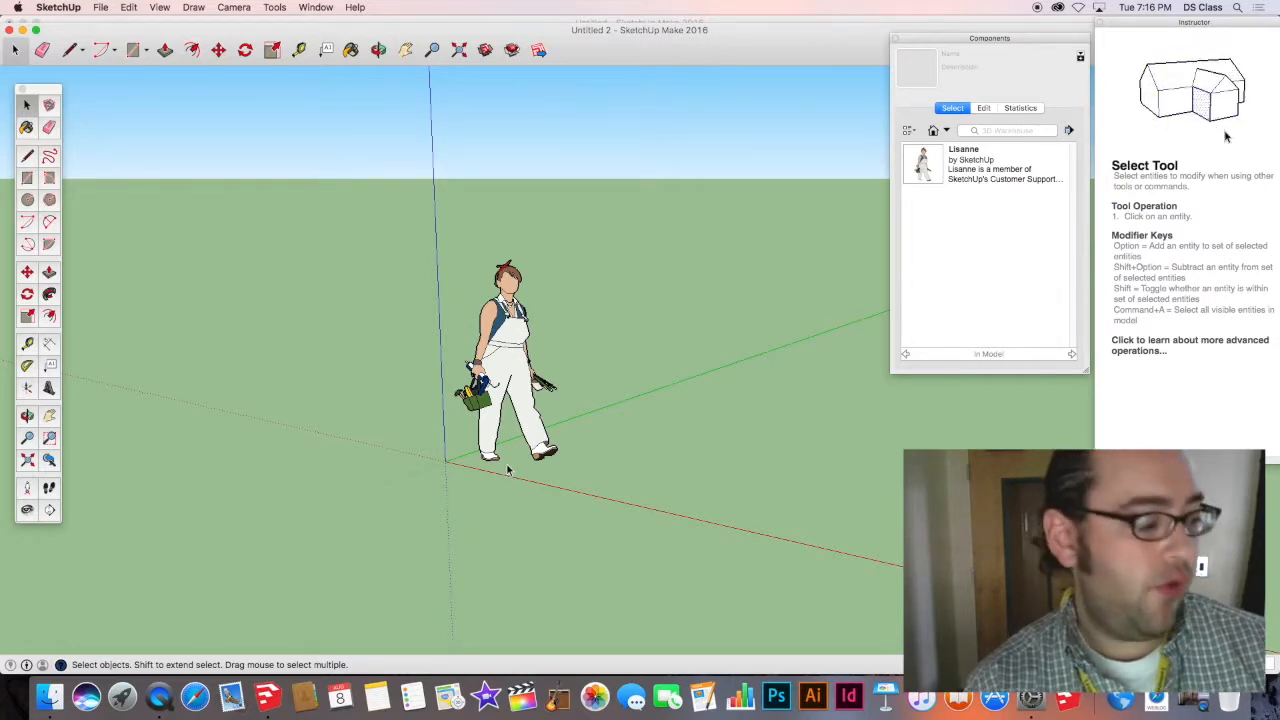
pyautogui.scroll(1, 508, 470)
pyautogui.scroll(4, 506, 466)
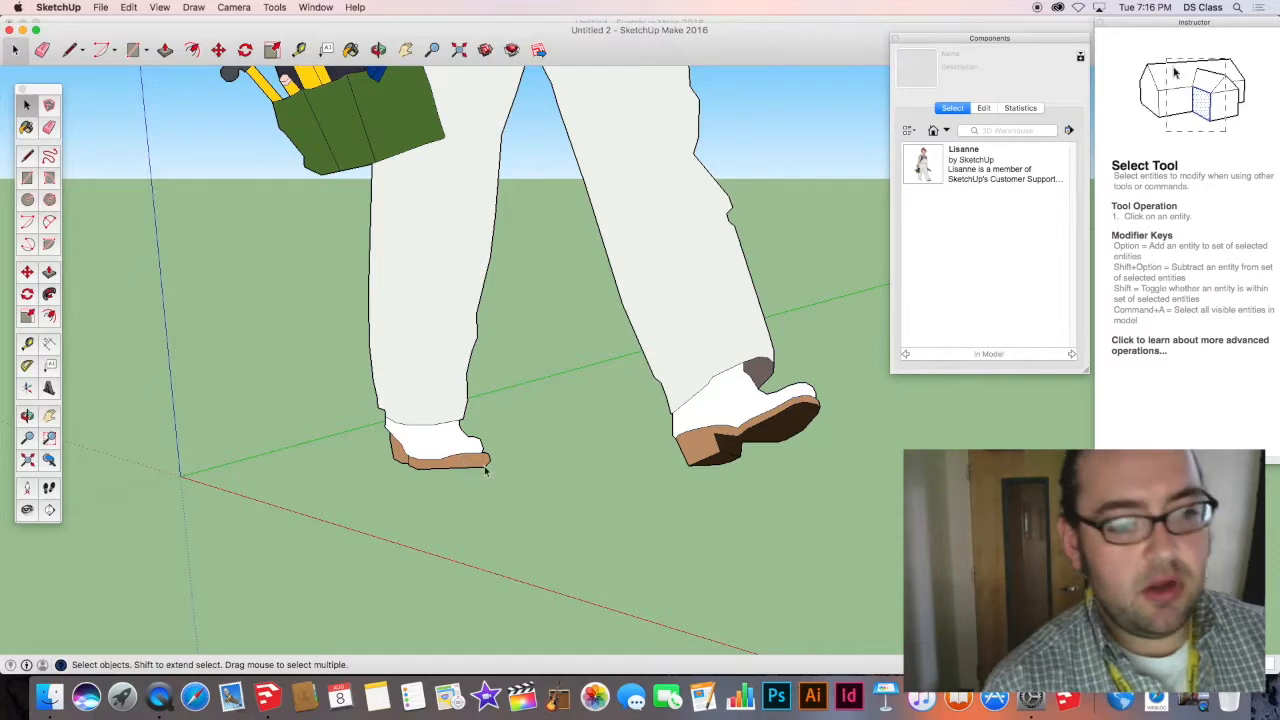
pyautogui.moveTo(488, 458); pyautogui.dragTo(366, 531, button='middle')
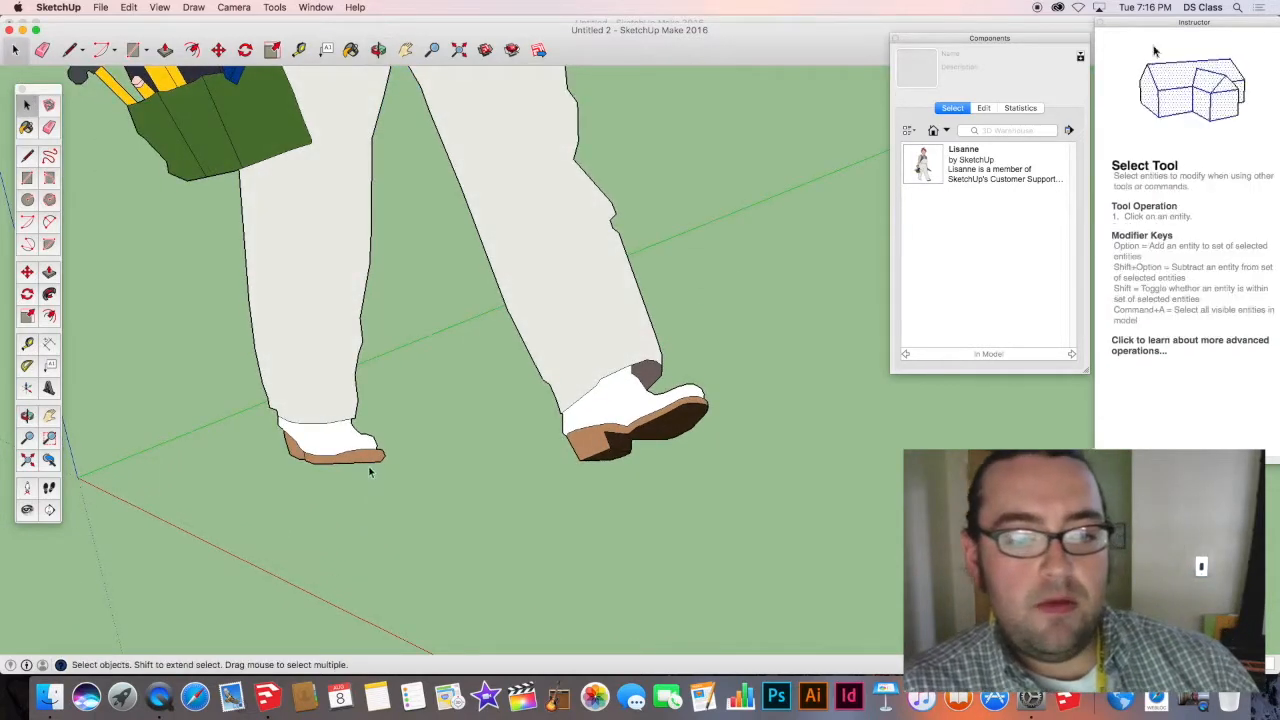
pyautogui.scroll(4, 372, 468)
pyautogui.moveTo(374, 466); pyautogui.dragTo(415, 465, button='middle')
pyautogui.scroll(-4, 423, 475)
pyautogui.scroll(-4, 471, 486)
pyautogui.scroll(6, 310, 522)
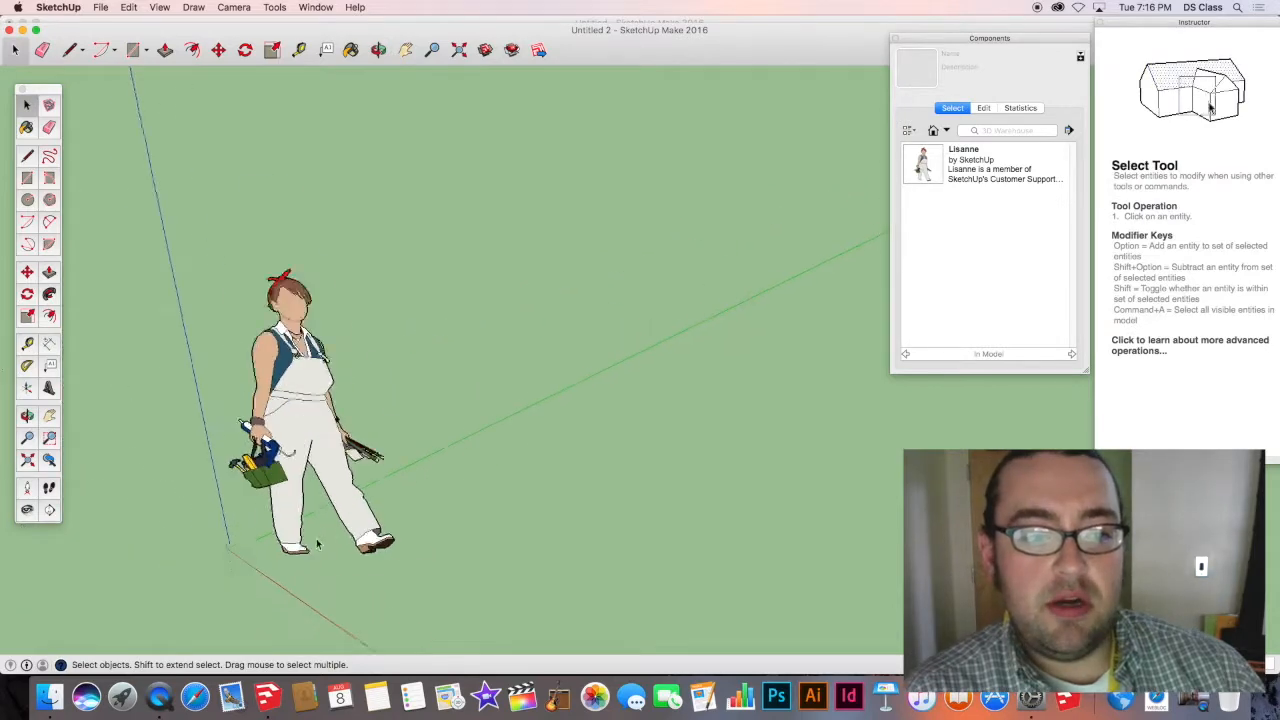
pyautogui.moveTo(300, 523); pyautogui.dragTo(420, 345, button='middle')
pyautogui.scroll(5, 411, 469)
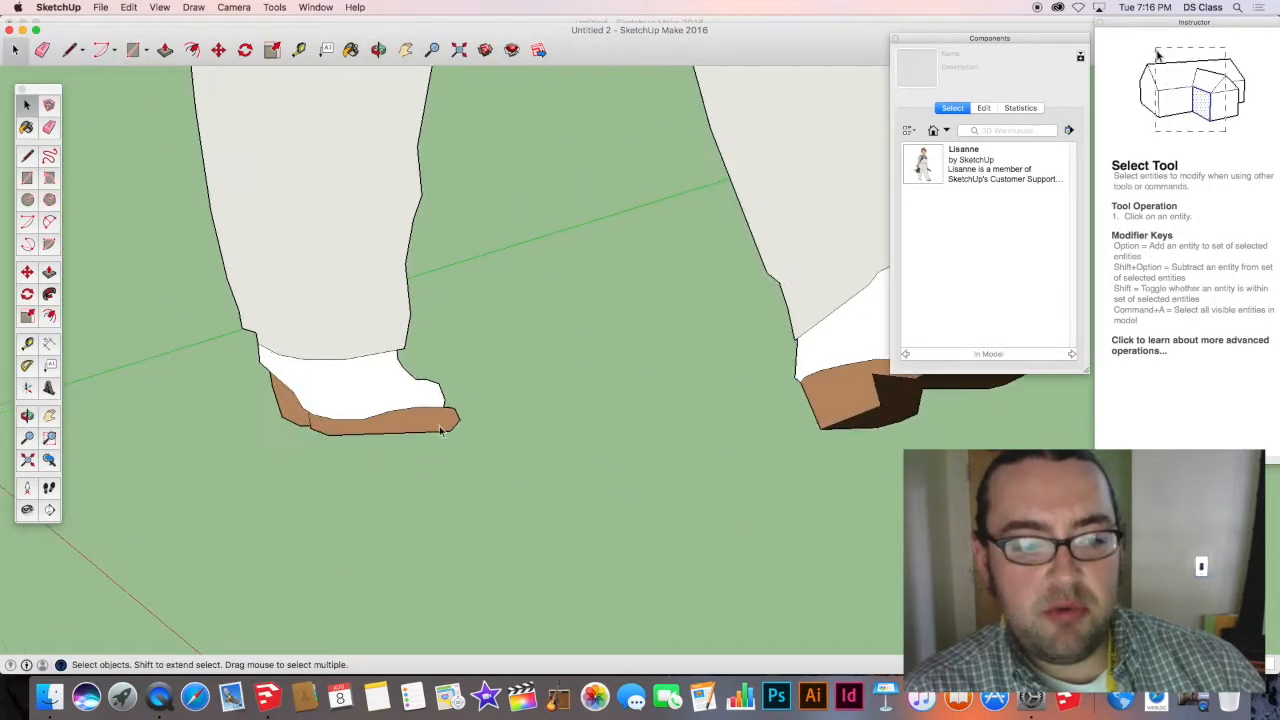
pyautogui.moveTo(442, 428); pyautogui.dragTo(390, 453, button='middle')
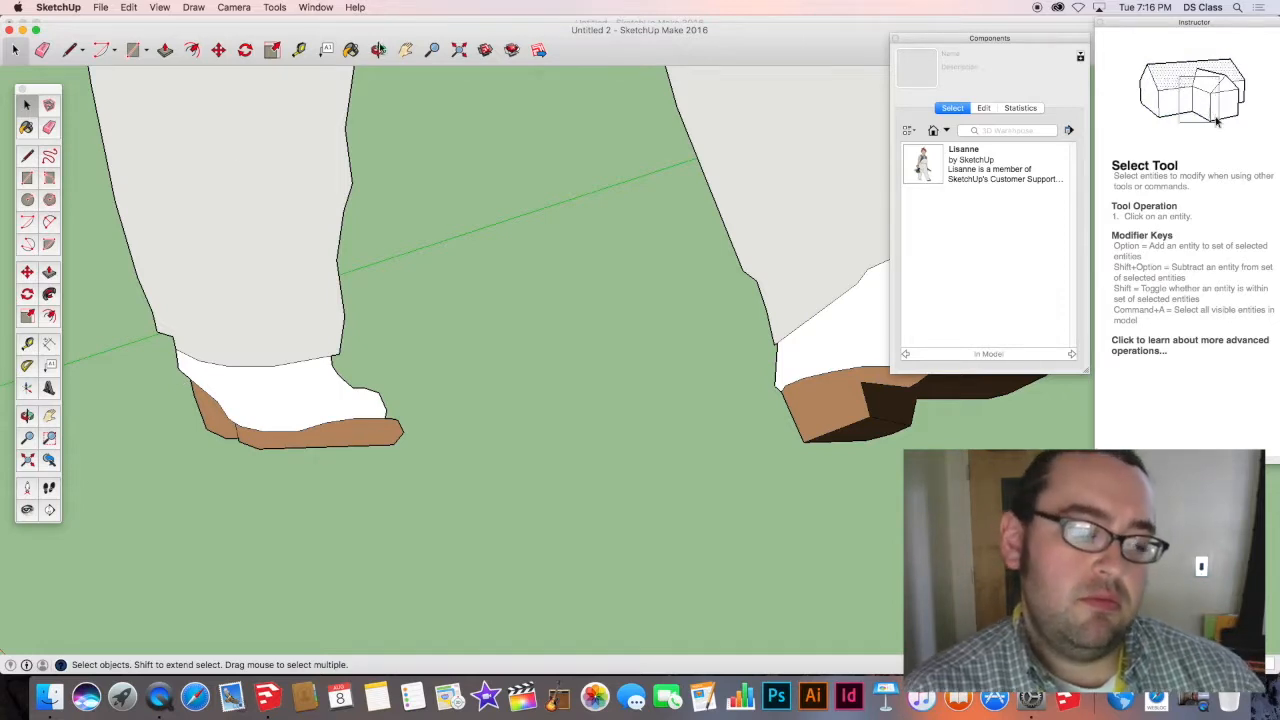
pyautogui.moveTo(380, 31); pyautogui.dragTo(379, 9)
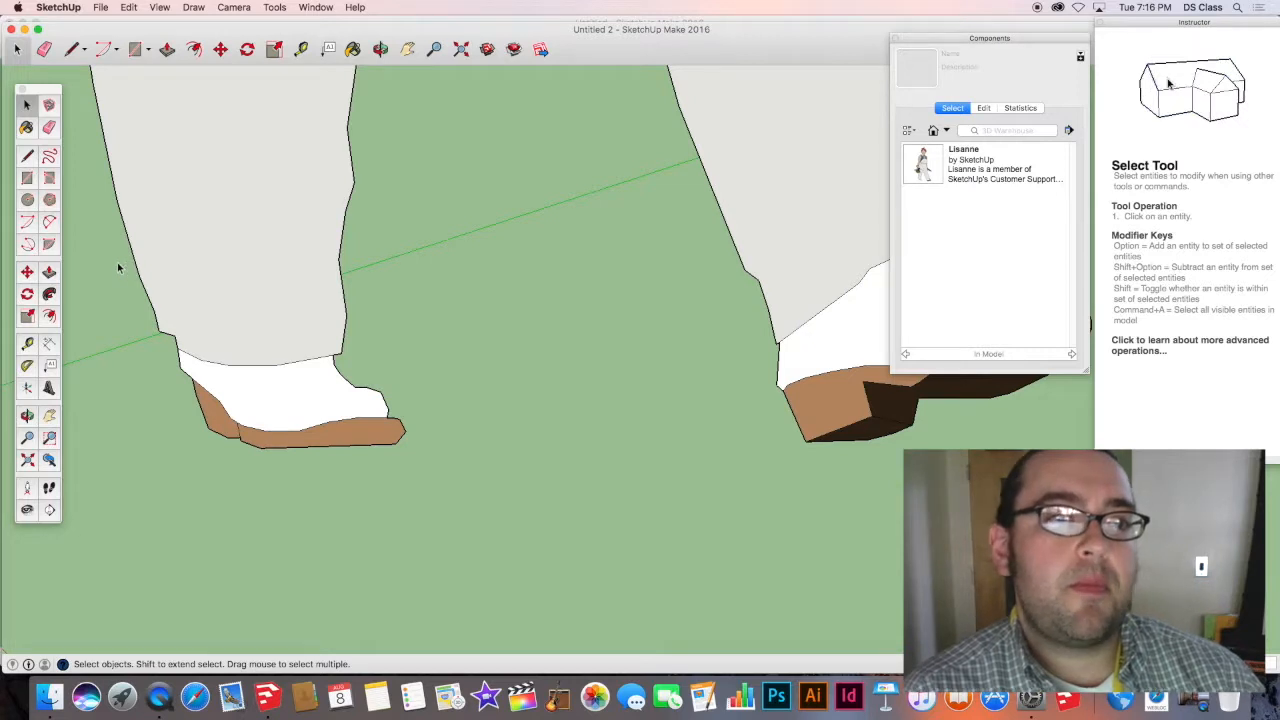
pyautogui.click(27, 178)
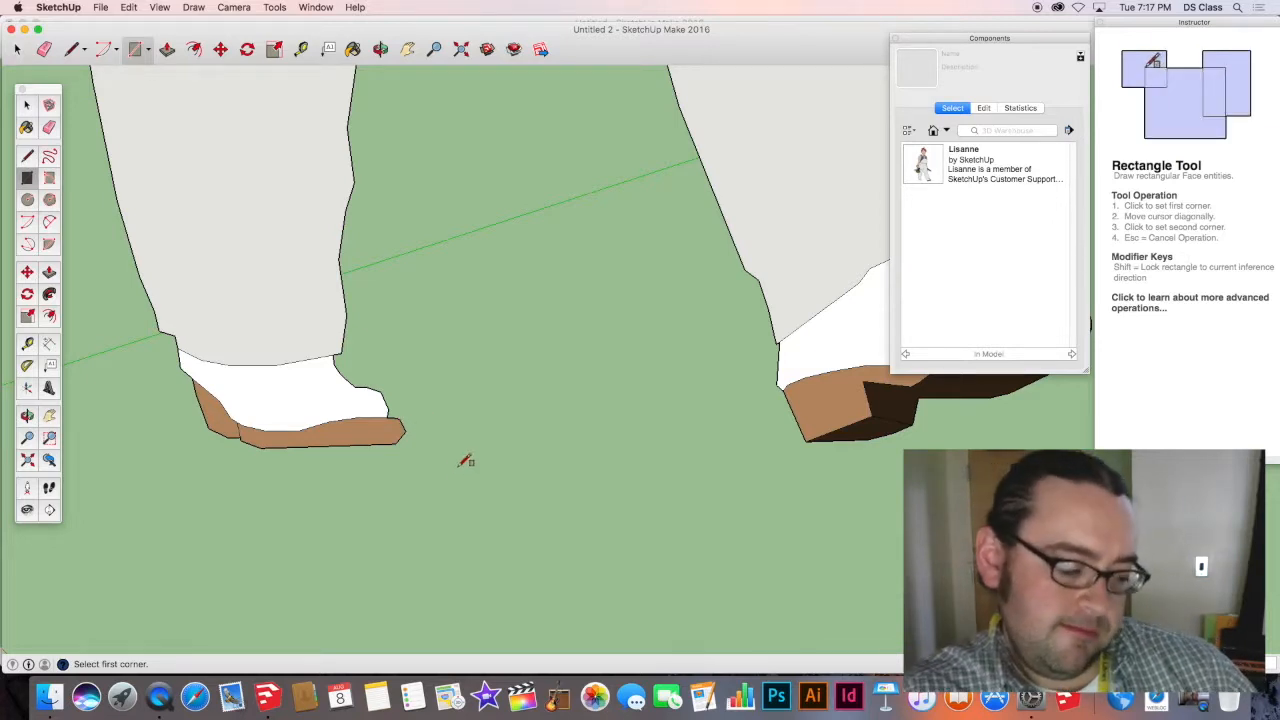
pyautogui.click(428, 452)
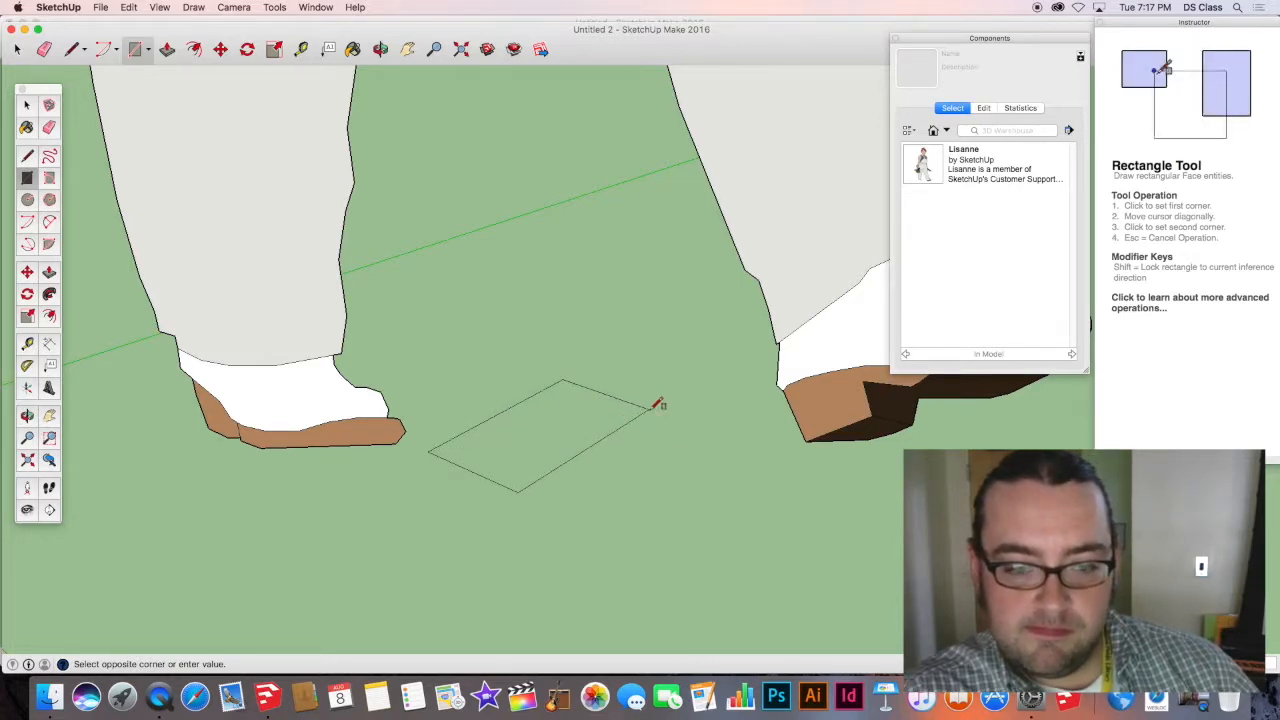
pyautogui.press('space')
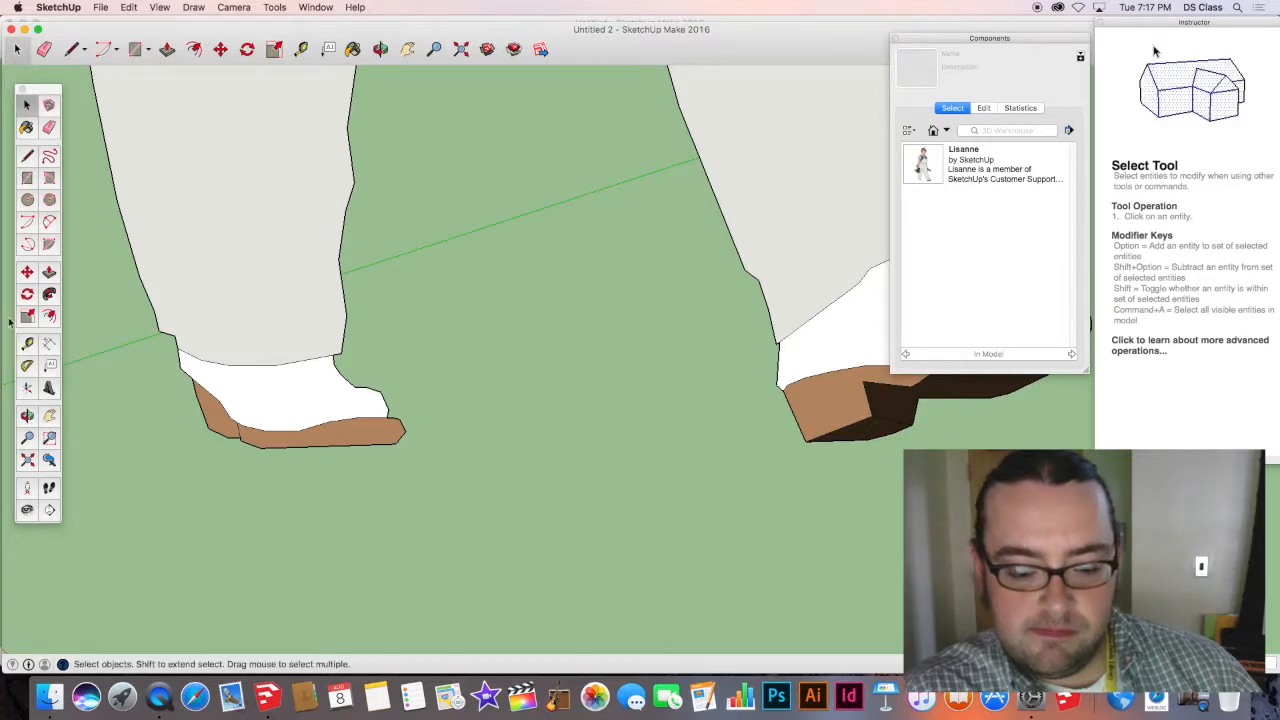
# Draw a small rectangle on the ground between the scale figure's feet, just in front of the flat shoe.
pyautogui.click(27, 178)
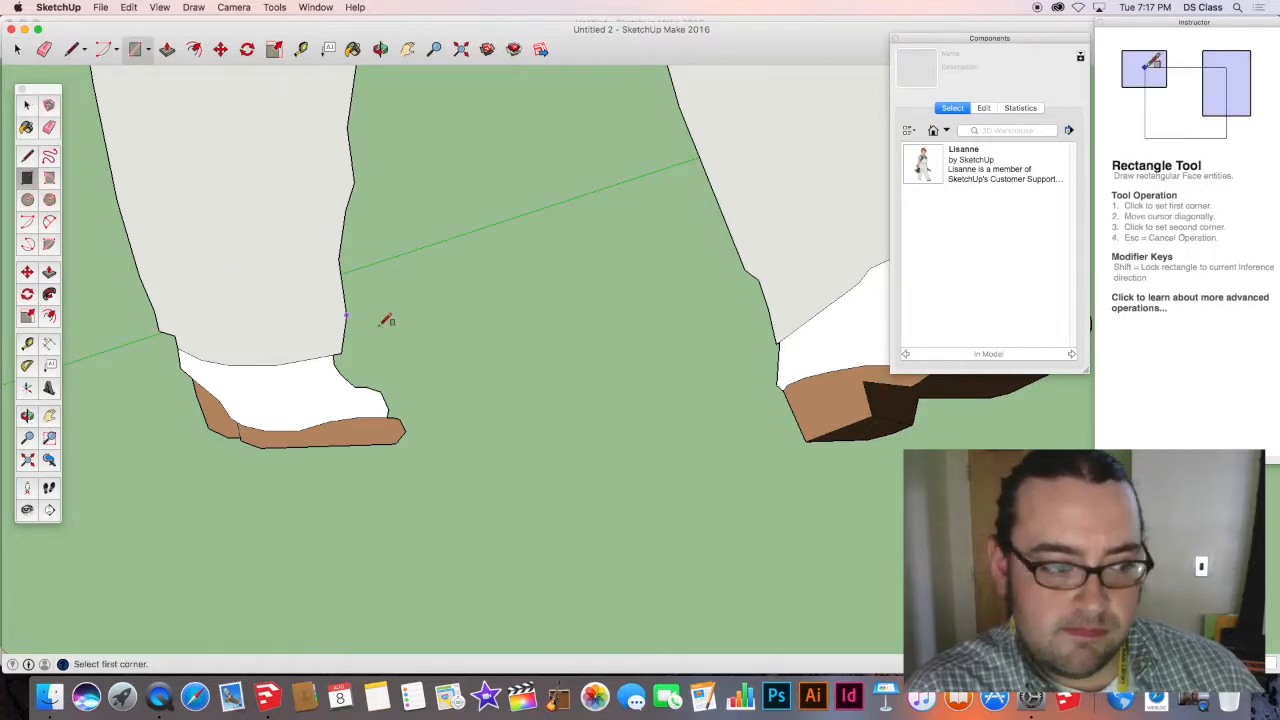
pyautogui.scroll(-10, 466, 406)
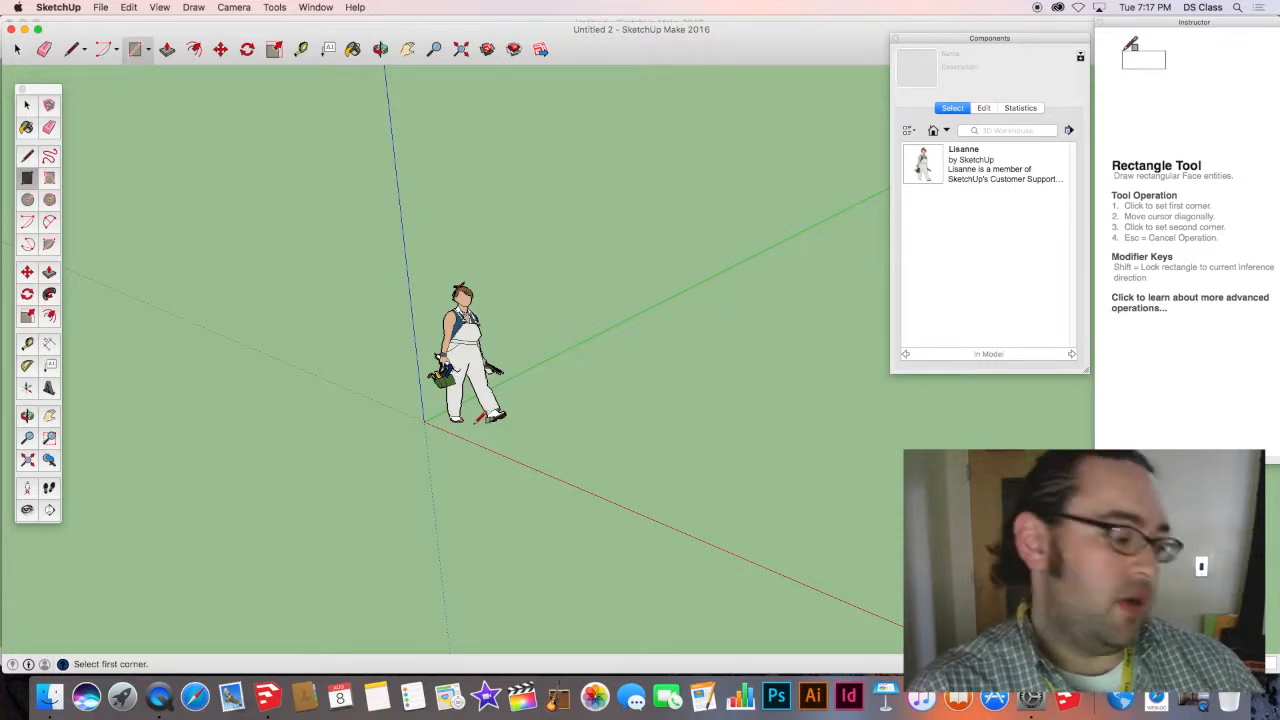
pyautogui.scroll(3, 485, 417)
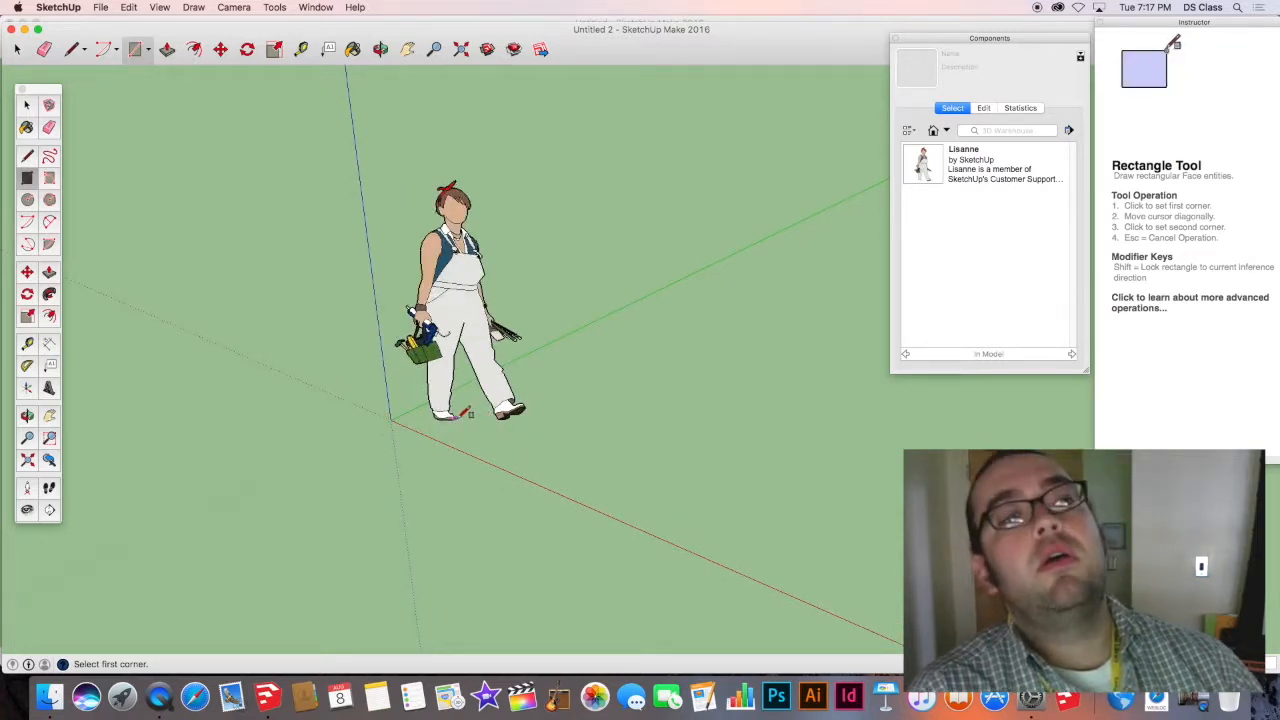
pyautogui.scroll(5, 454, 408)
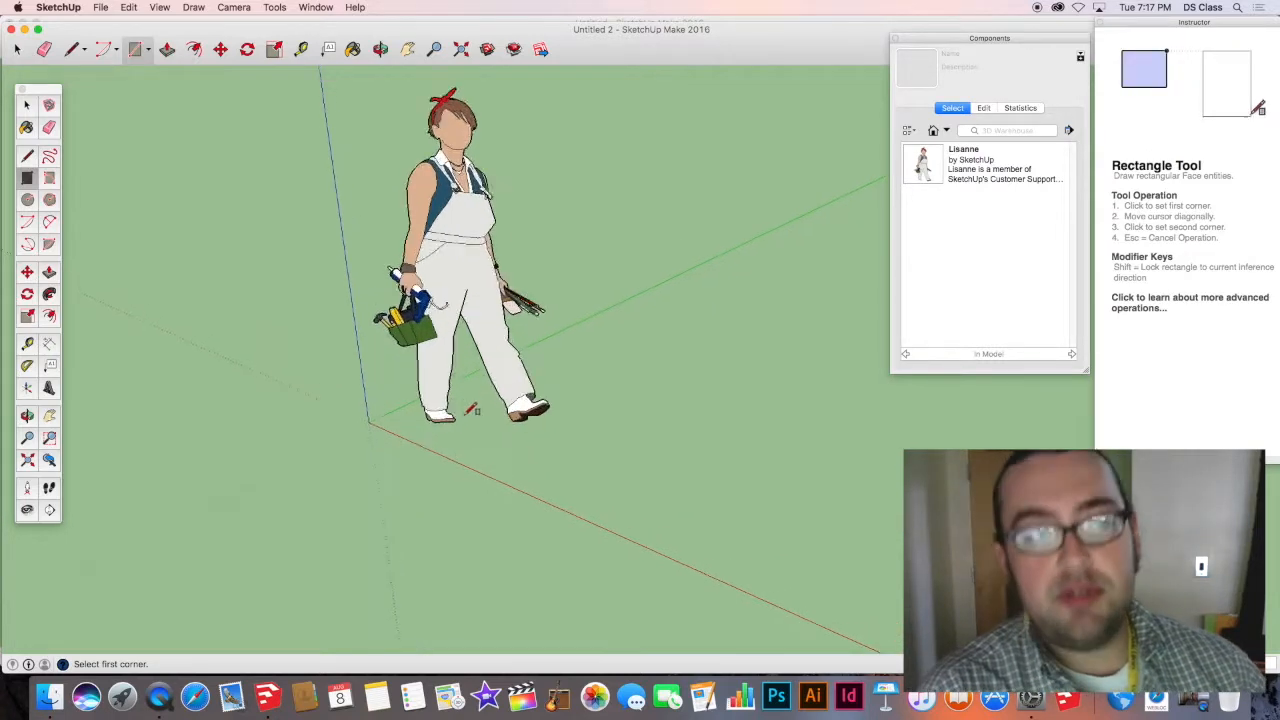
pyautogui.moveTo(474, 411); pyautogui.dragTo(540, 513, button='middle')
pyautogui.scroll(-3, 550, 430)
pyautogui.scroll(2, 515, 432)
pyautogui.scroll(4, 515, 433)
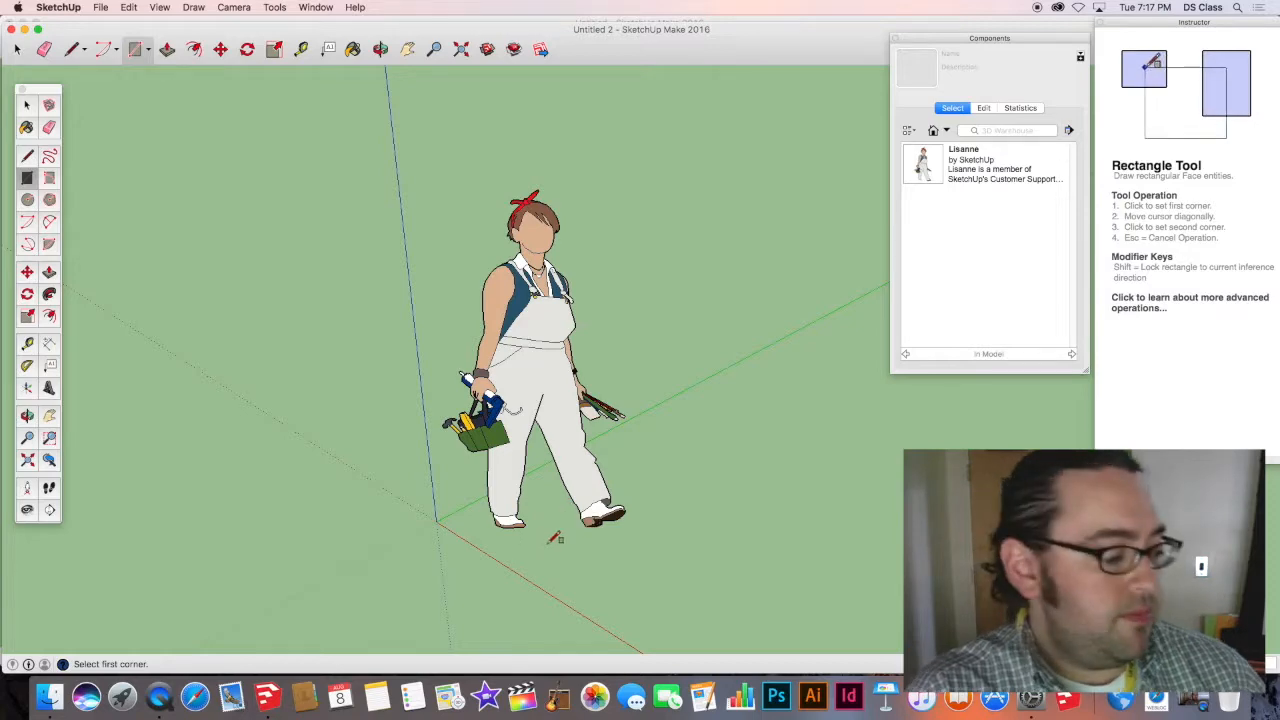
pyautogui.moveTo(594, 549); pyautogui.dragTo(335, 425, button='middle')
pyautogui.scroll(10, 460, 464)
pyautogui.scroll(-1, 718, 460)
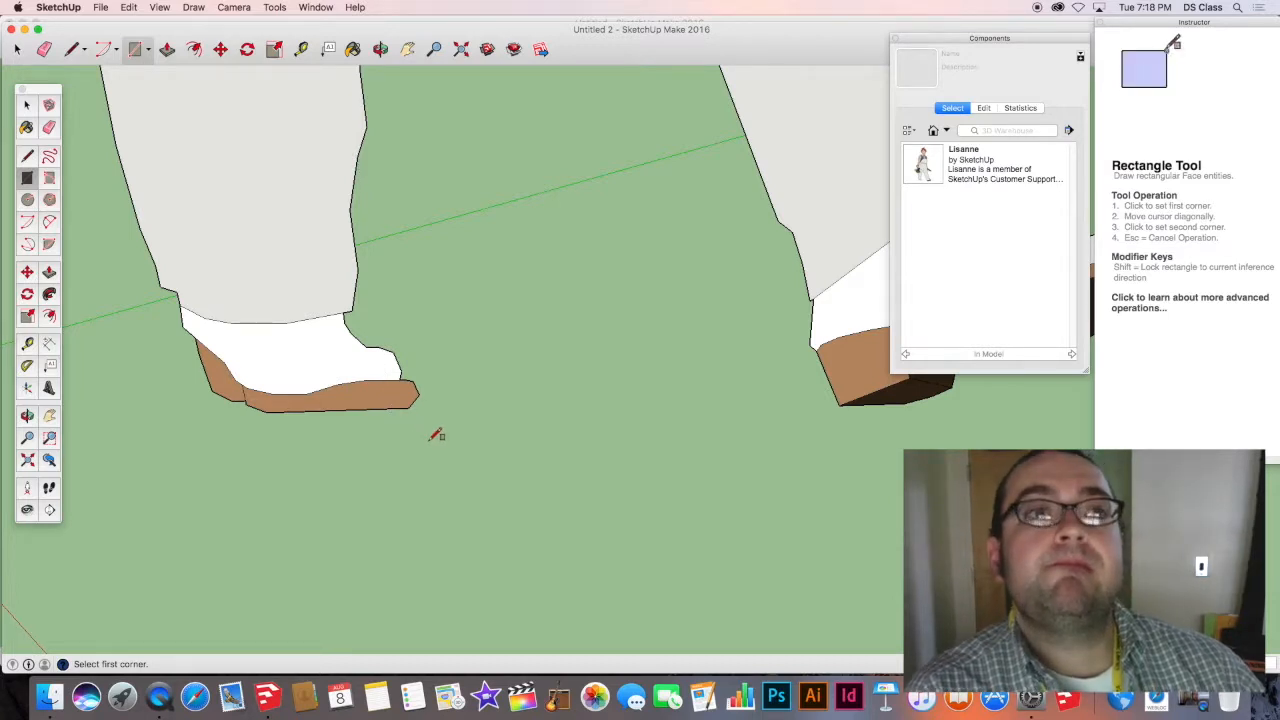
pyautogui.scroll(-3, 413, 443)
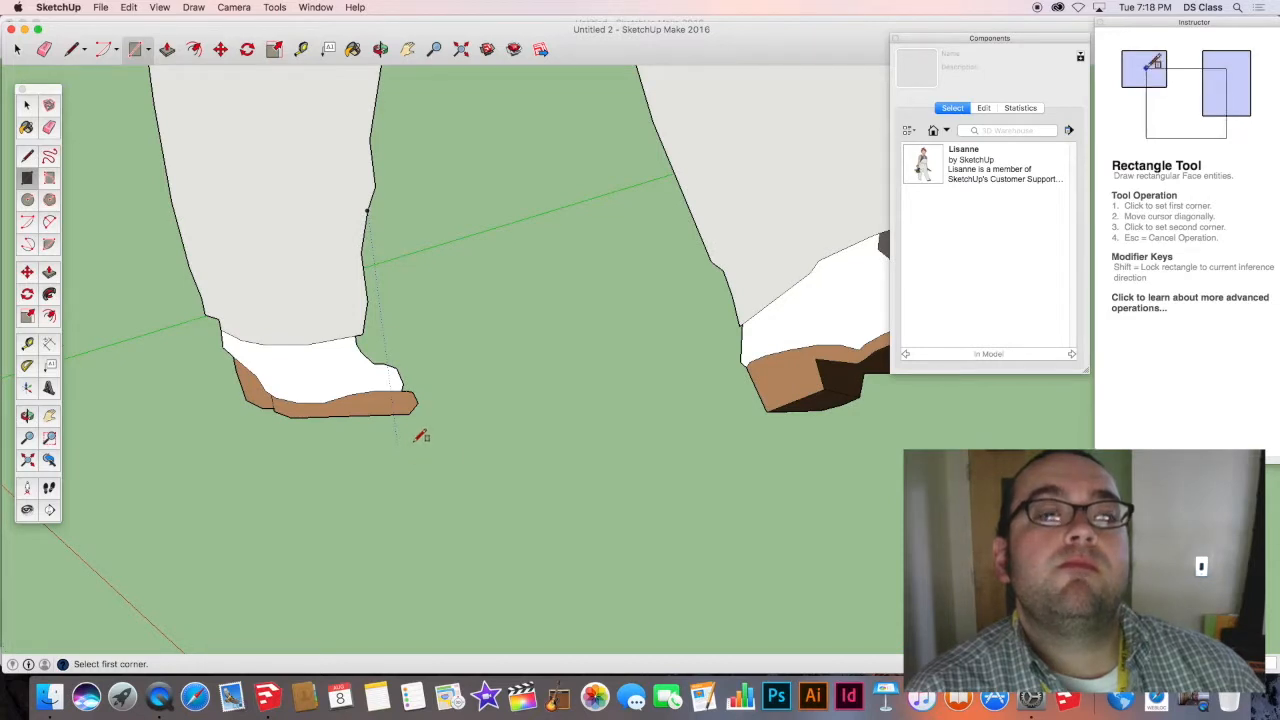
pyautogui.scroll(2, 444, 429)
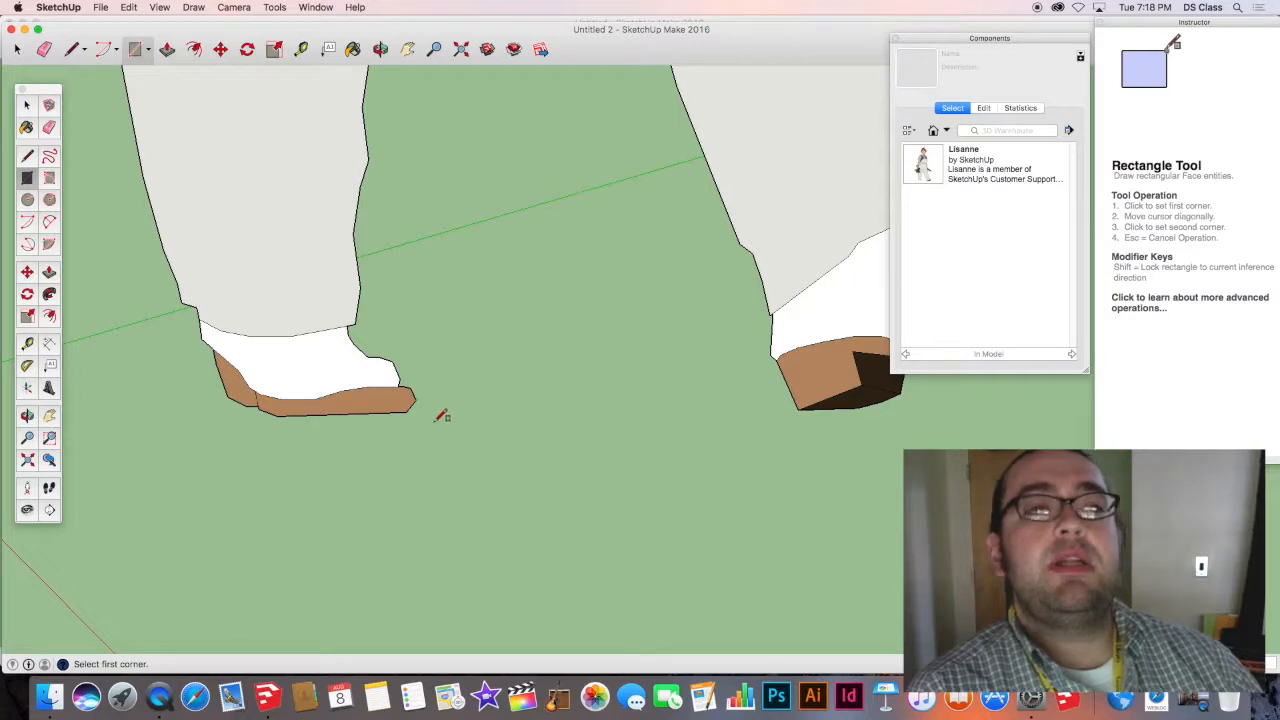
pyautogui.click(434, 419)
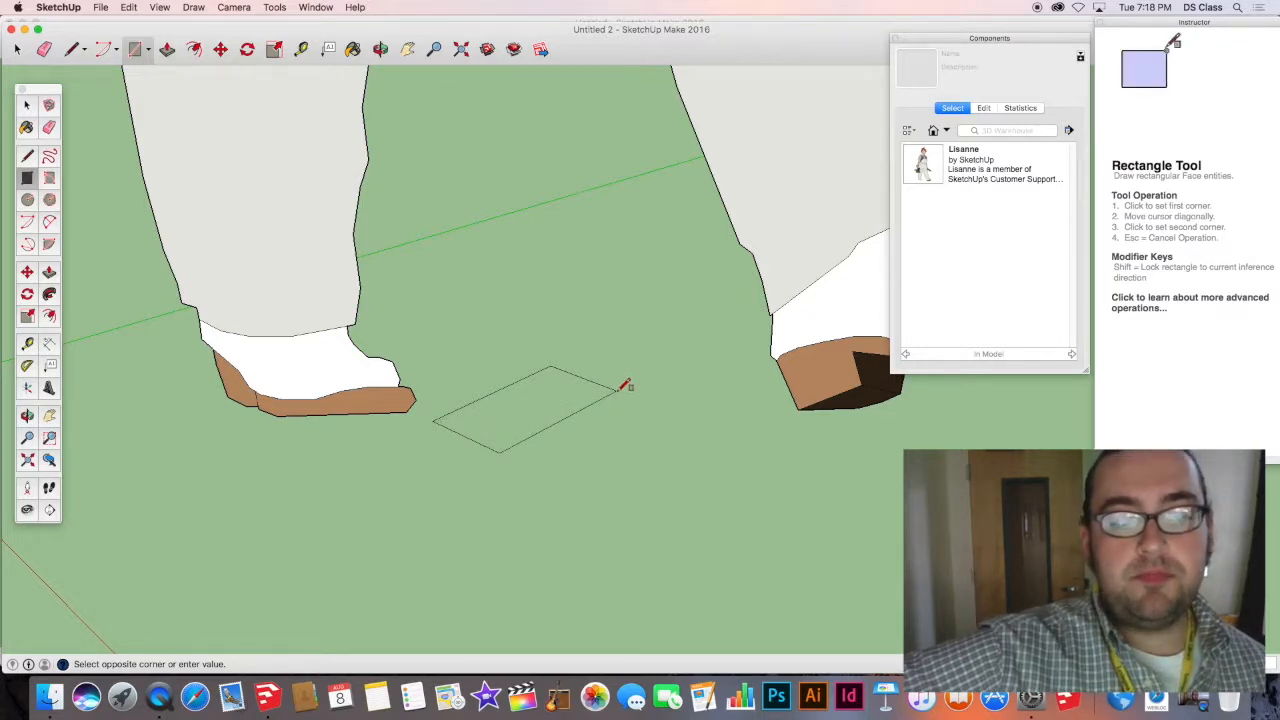
pyautogui.click(624, 386)
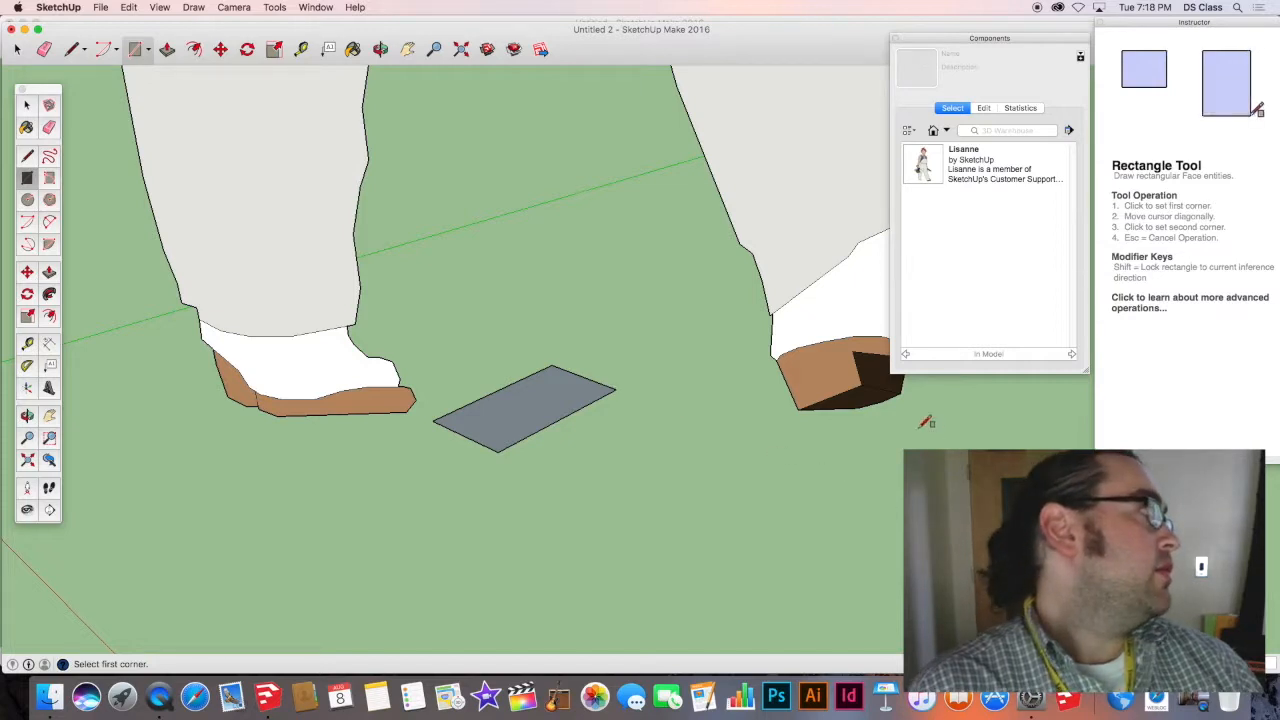
# Try to lengthen the rectangle by moving its short far edge outward, and undo both the move and the rectangle.
pyautogui.press('space')
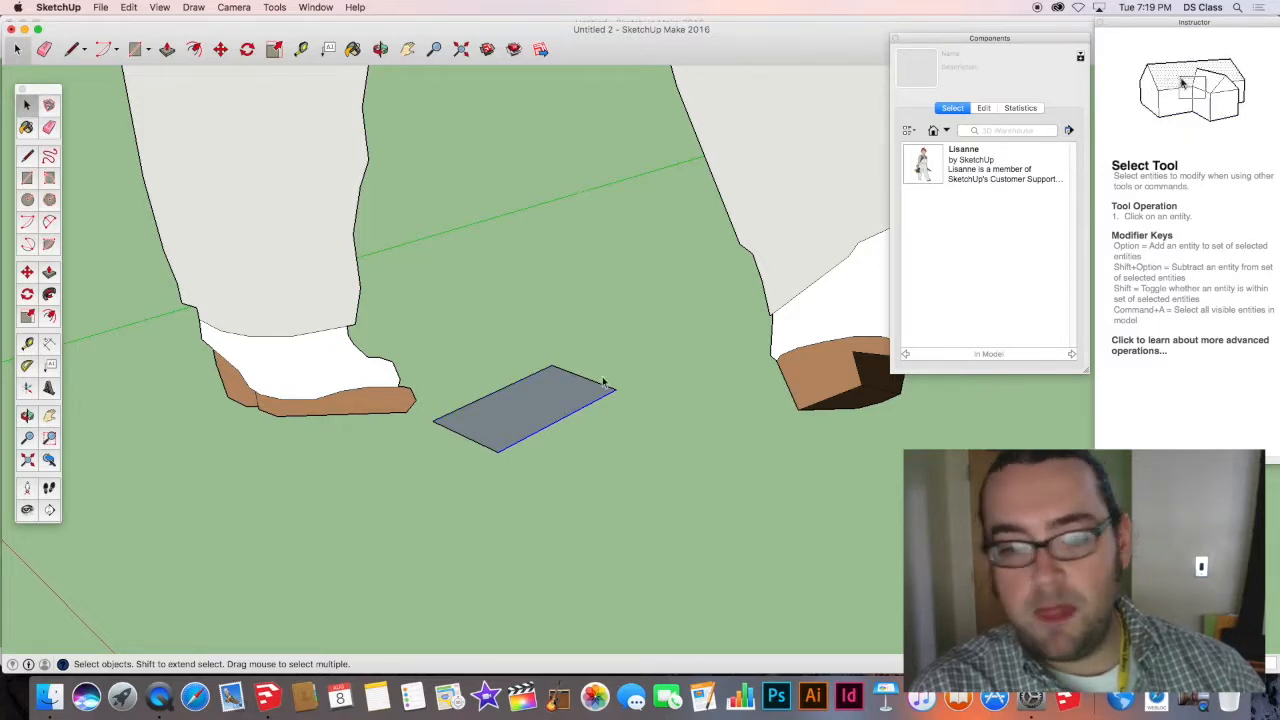
pyautogui.press('m')
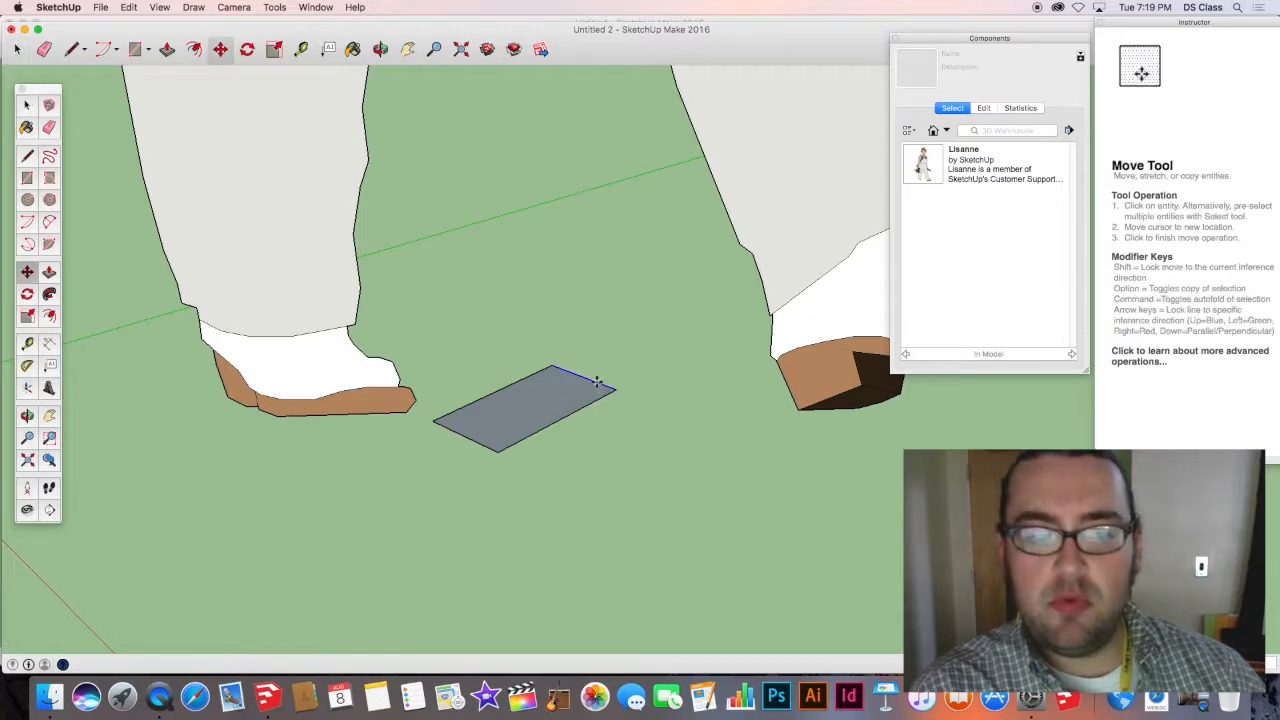
pyautogui.click(595, 379)
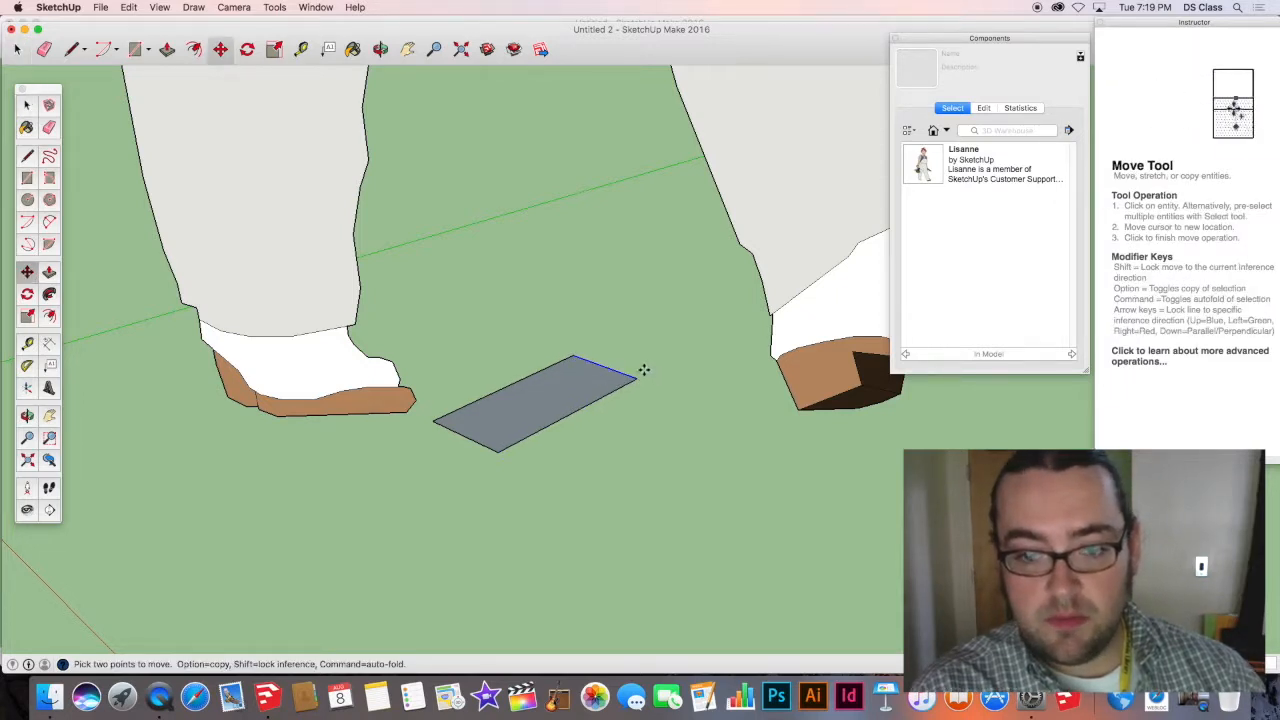
pyautogui.press('super+z')
pyautogui.press('super+z')
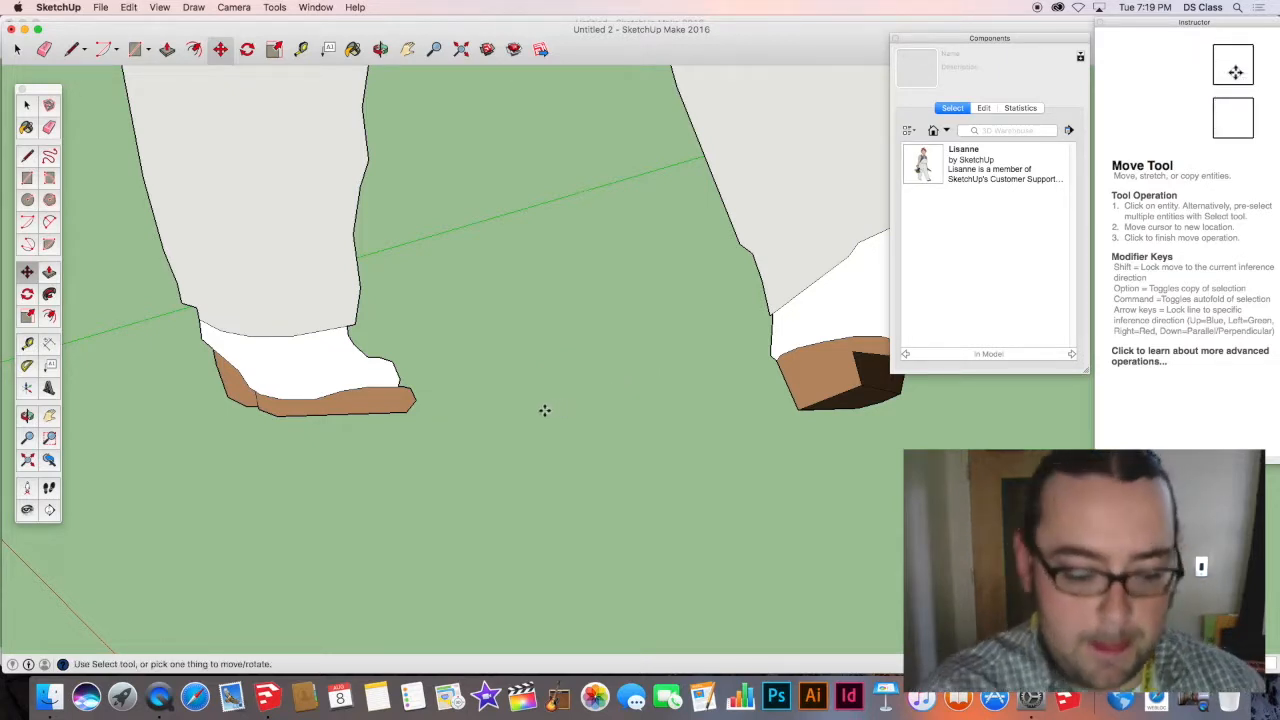
# Draw another rectangle on the ground between the scale figure's feet and delete it with all its edges.
pyautogui.press('r')
pyautogui.click(479, 443)
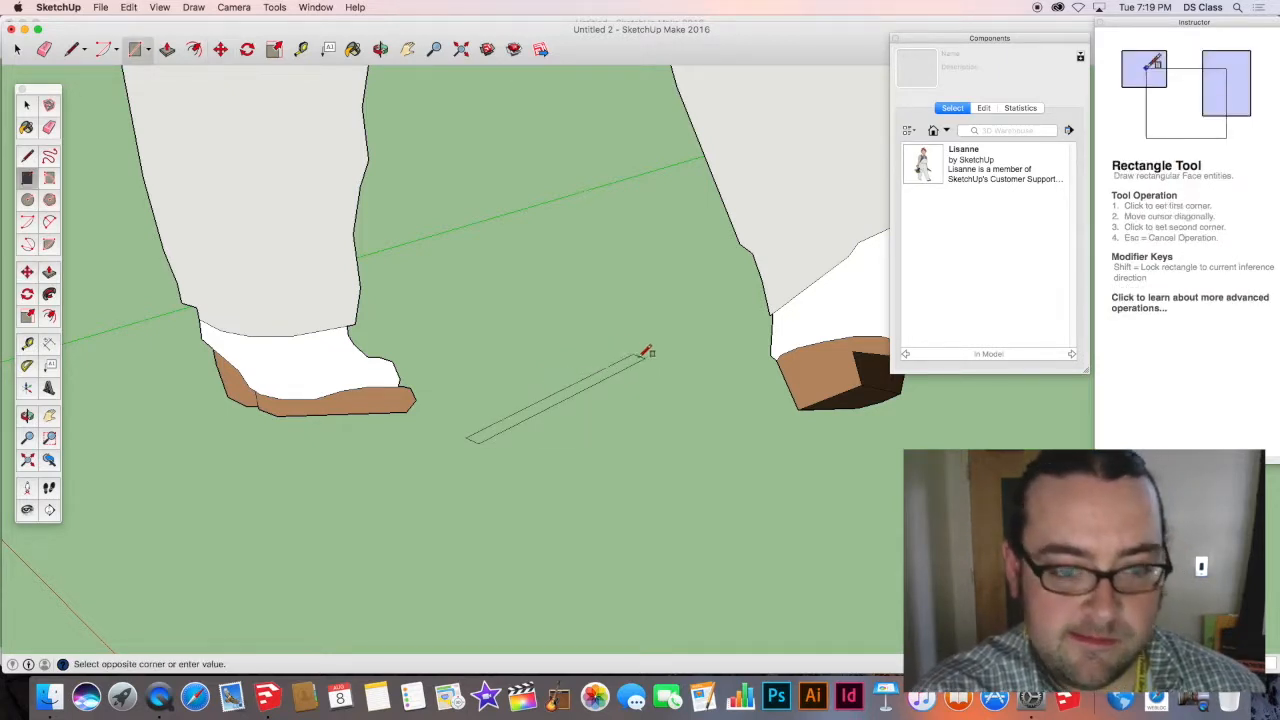
pyautogui.click(690, 403)
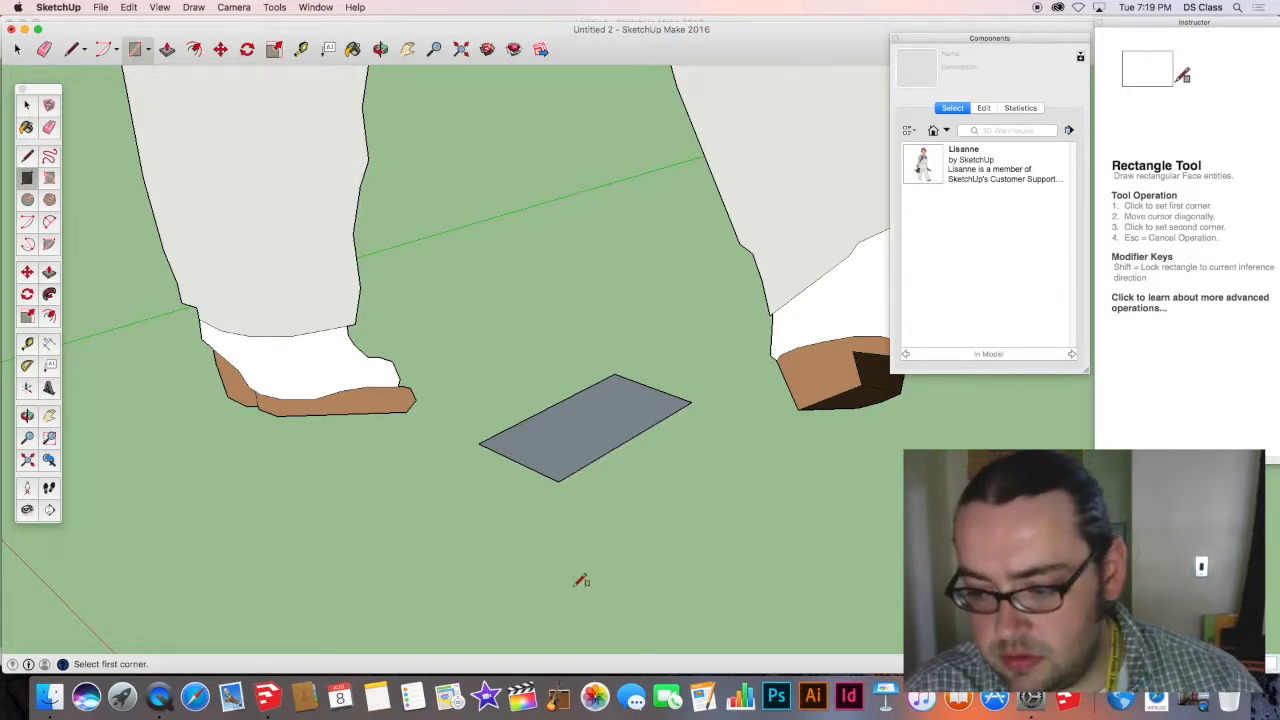
pyautogui.press('space')
pyautogui.click(557, 420)
pyautogui.doubleClick(557, 420)
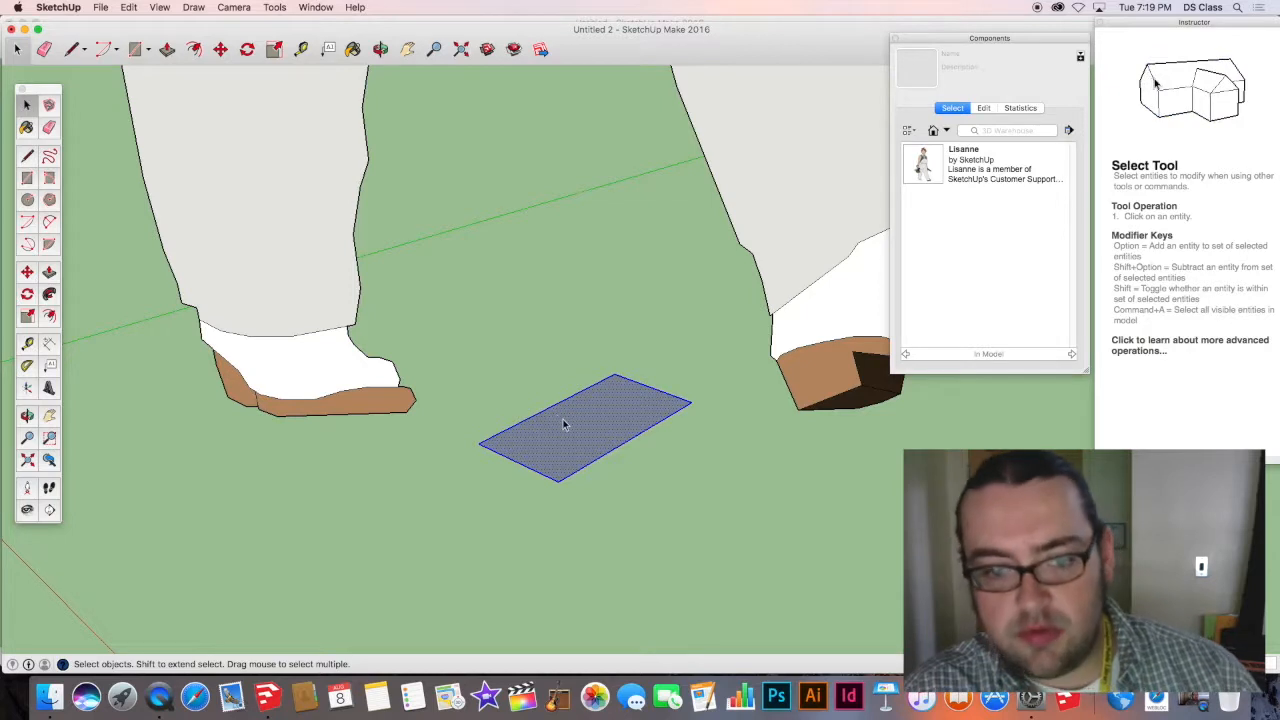
pyautogui.press('Delete')
# Draw a small narrow rectangle on the ground in front of the scale figure's feet, undoing the first oversized version.
pyautogui.press('r')
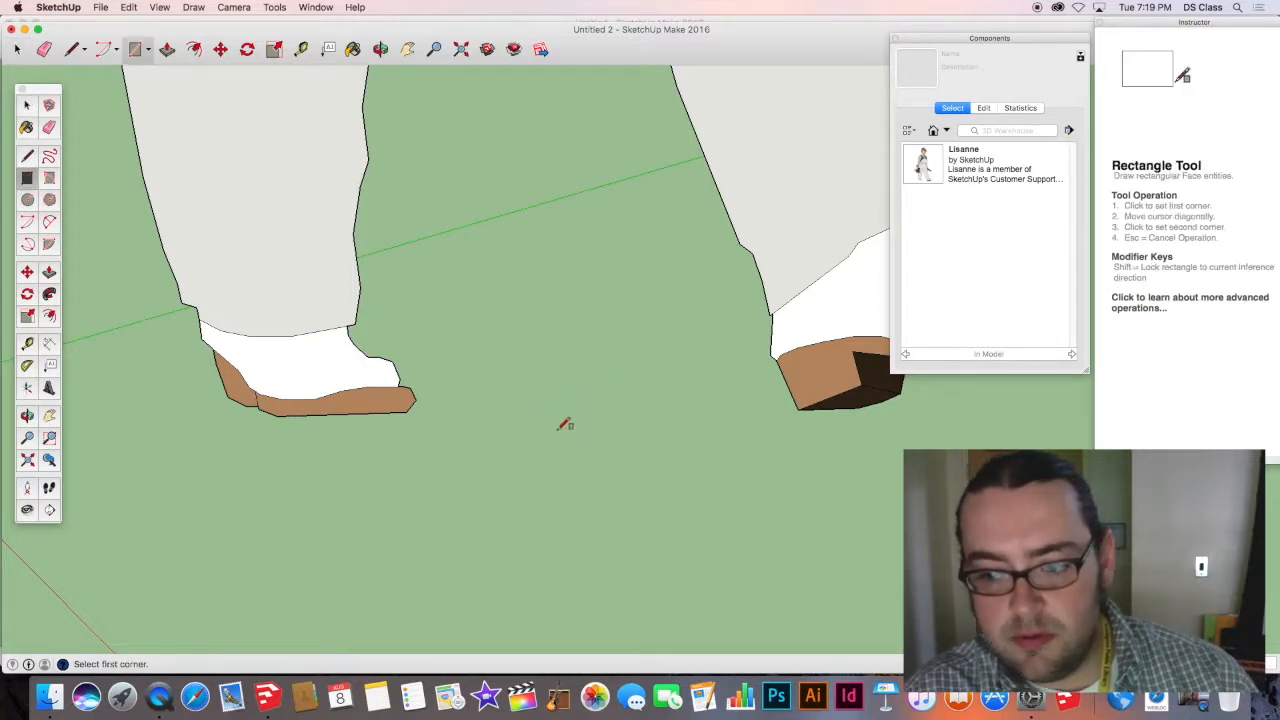
pyautogui.click(451, 490)
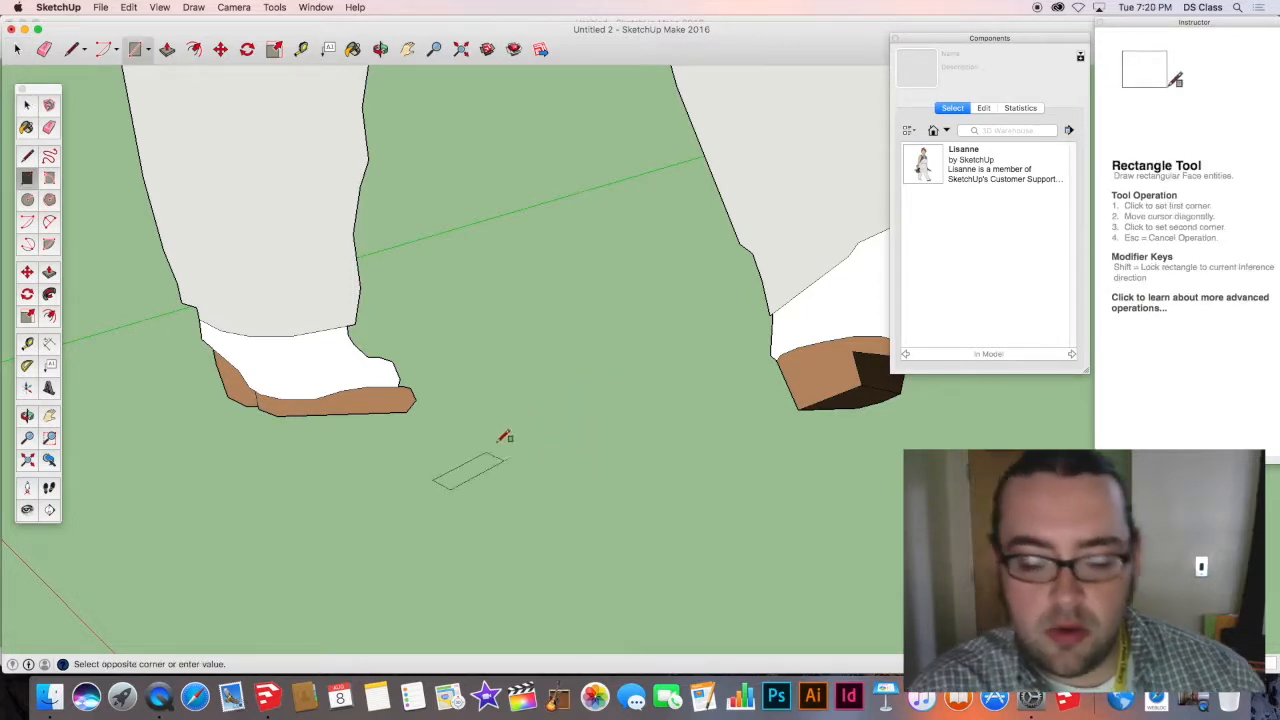
pyautogui.click(733, 429)
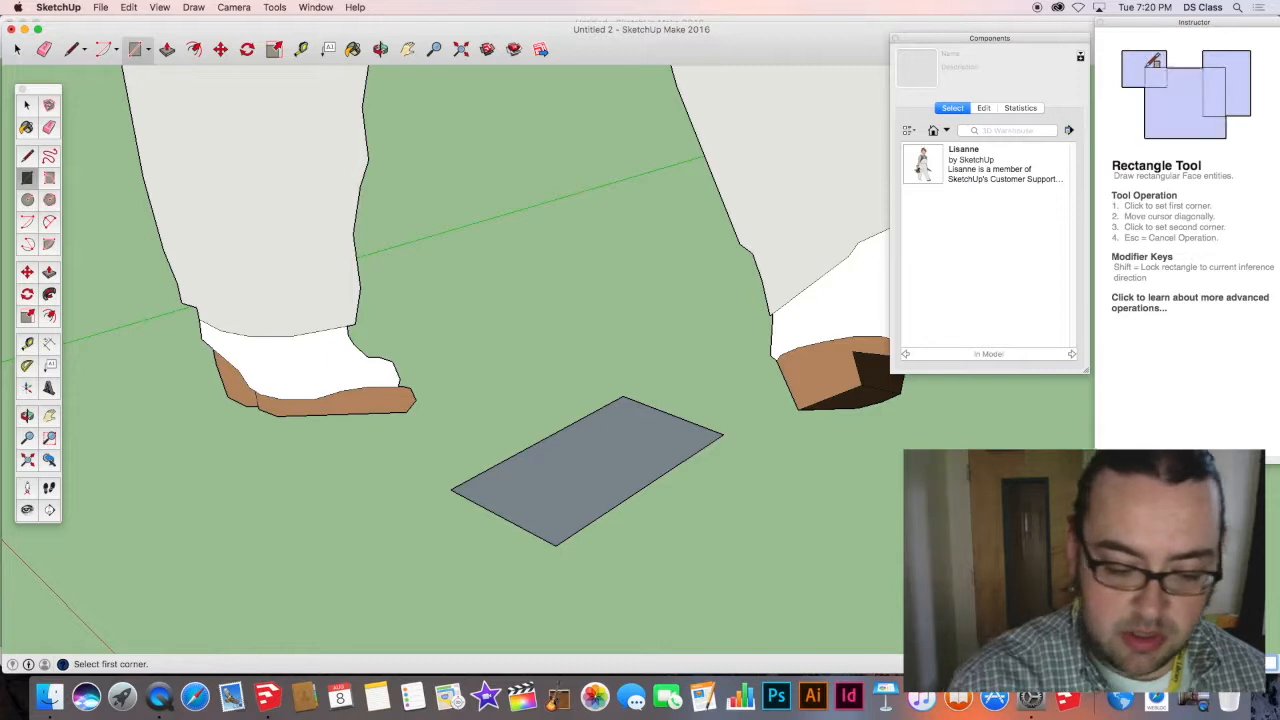
pyautogui.press('super+z')
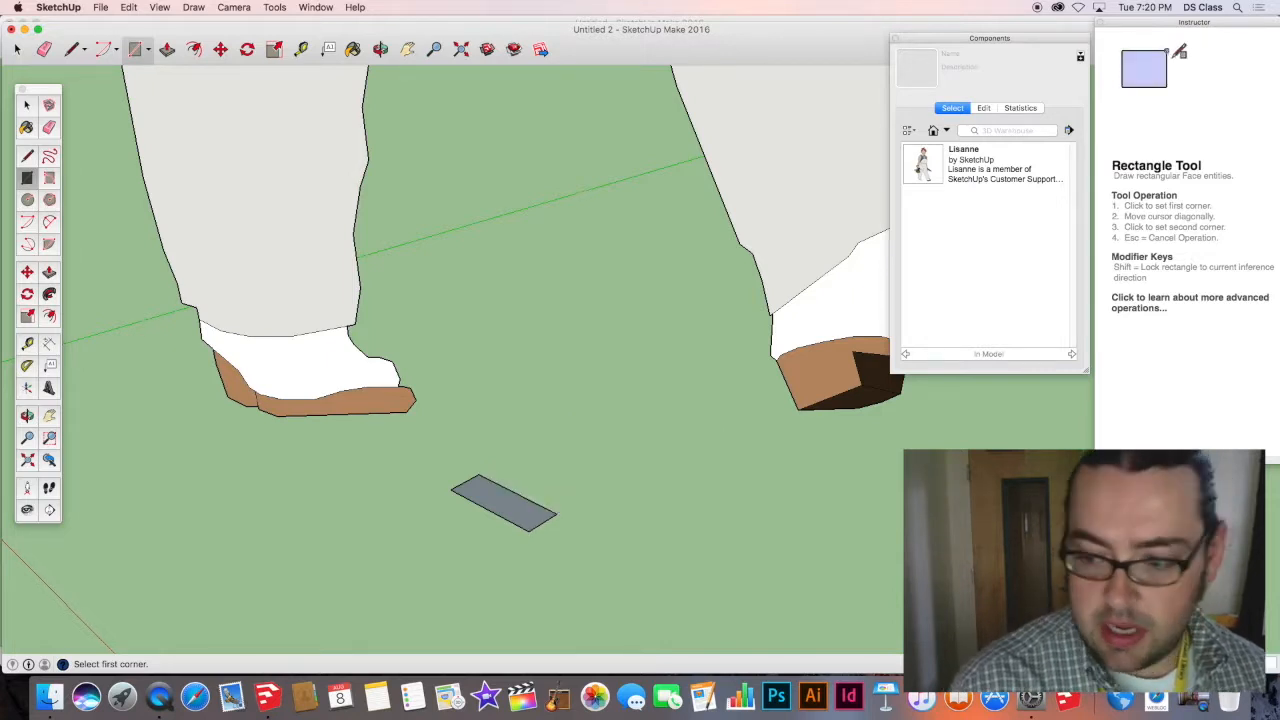
# Examine the narrow rectangle's size next to the scale figure's feet from several angles and distances.
pyautogui.scroll(-1, 478, 512)
pyautogui.scroll(-5, 480, 515)
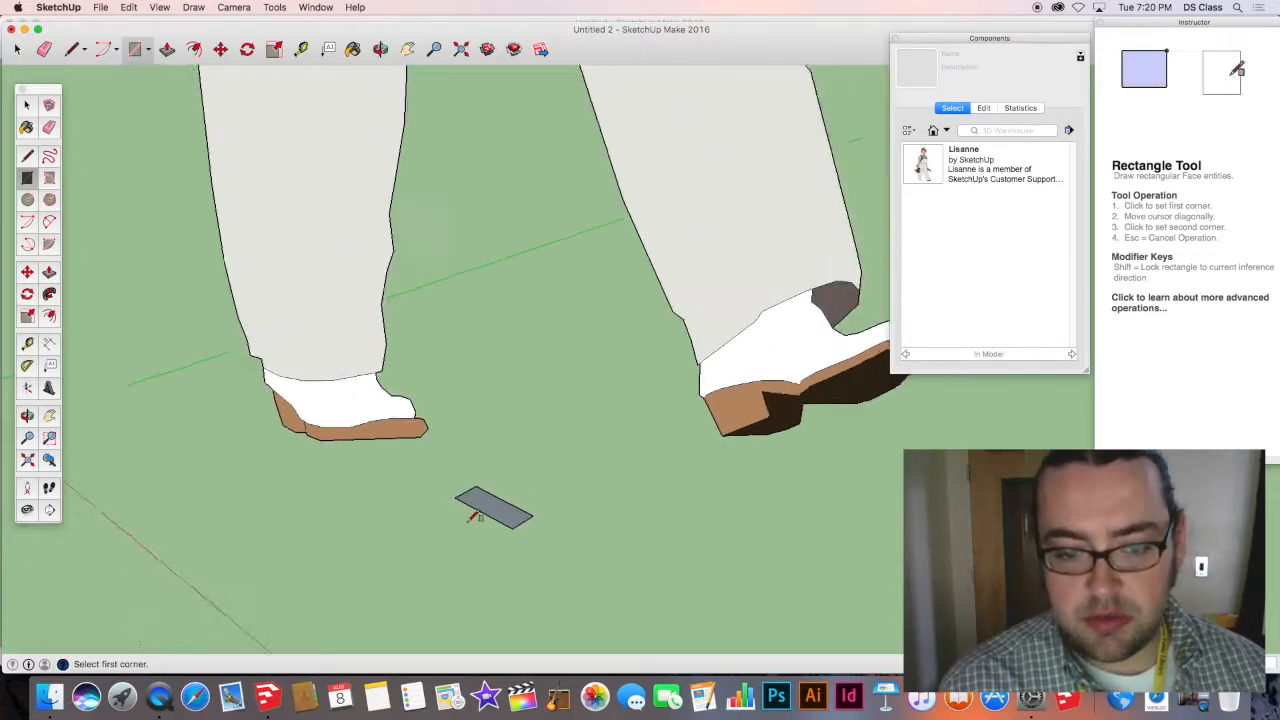
pyautogui.moveTo(491, 528); pyautogui.dragTo(742, 486, button='middle')
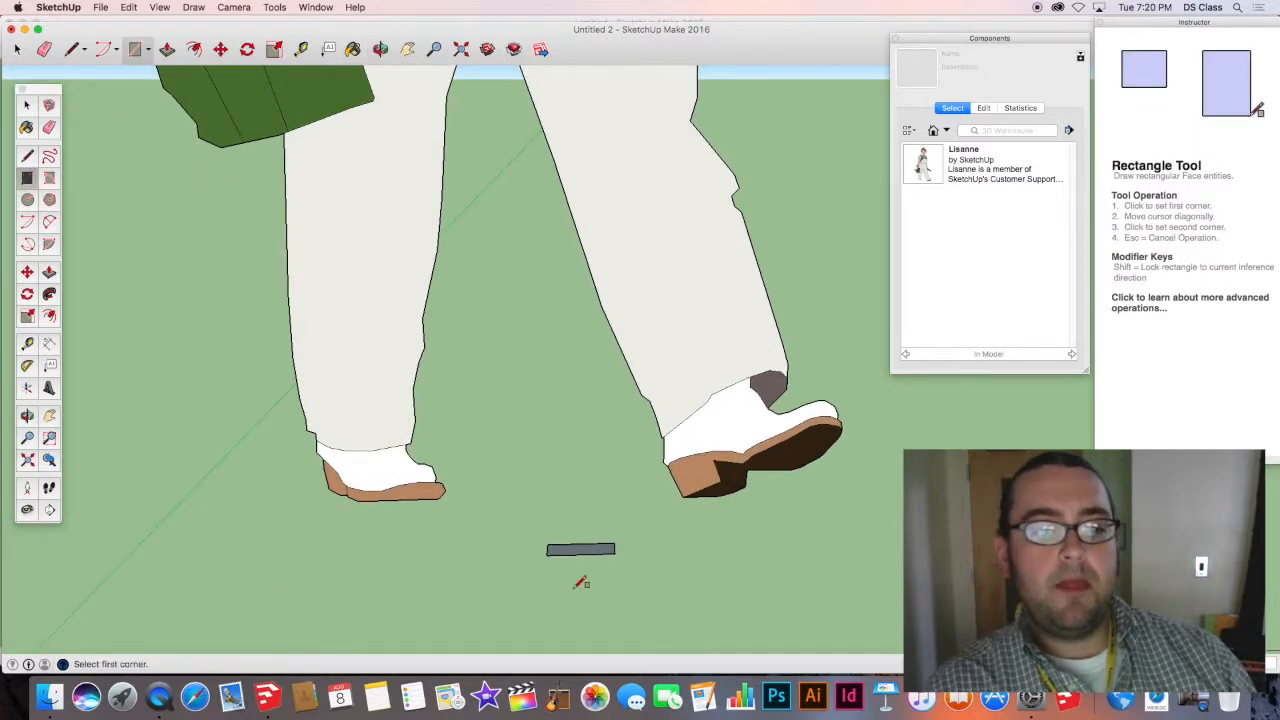
pyautogui.scroll(4, 583, 578)
pyautogui.moveTo(583, 575); pyautogui.dragTo(538, 570, button='middle')
pyautogui.scroll(-1, 618, 556)
pyautogui.scroll(-3, 591, 522)
pyautogui.moveTo(597, 517); pyautogui.dragTo(503, 508, button='middle')
pyautogui.scroll(-5, 526, 445)
pyautogui.scroll(3, 540, 503)
pyautogui.scroll(-3, 520, 483)
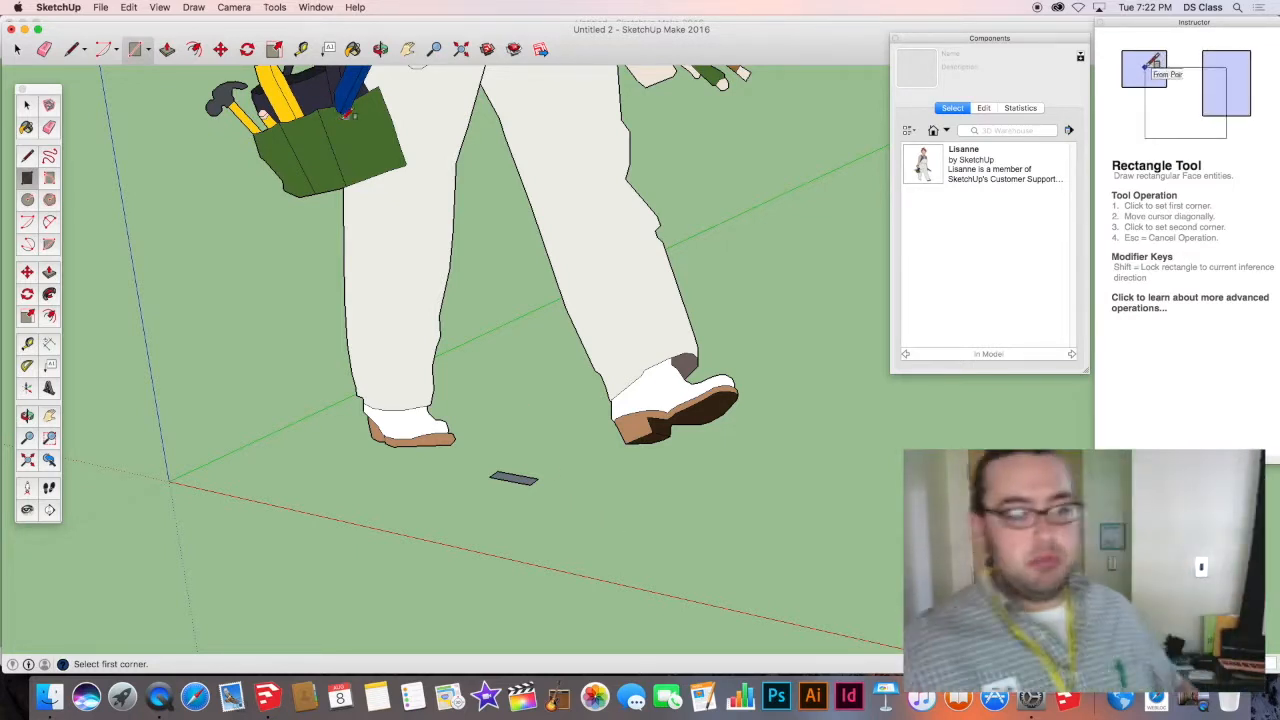
# Delete the scale figure from the model, keeping only the narrow rectangle.
pyautogui.press('space')
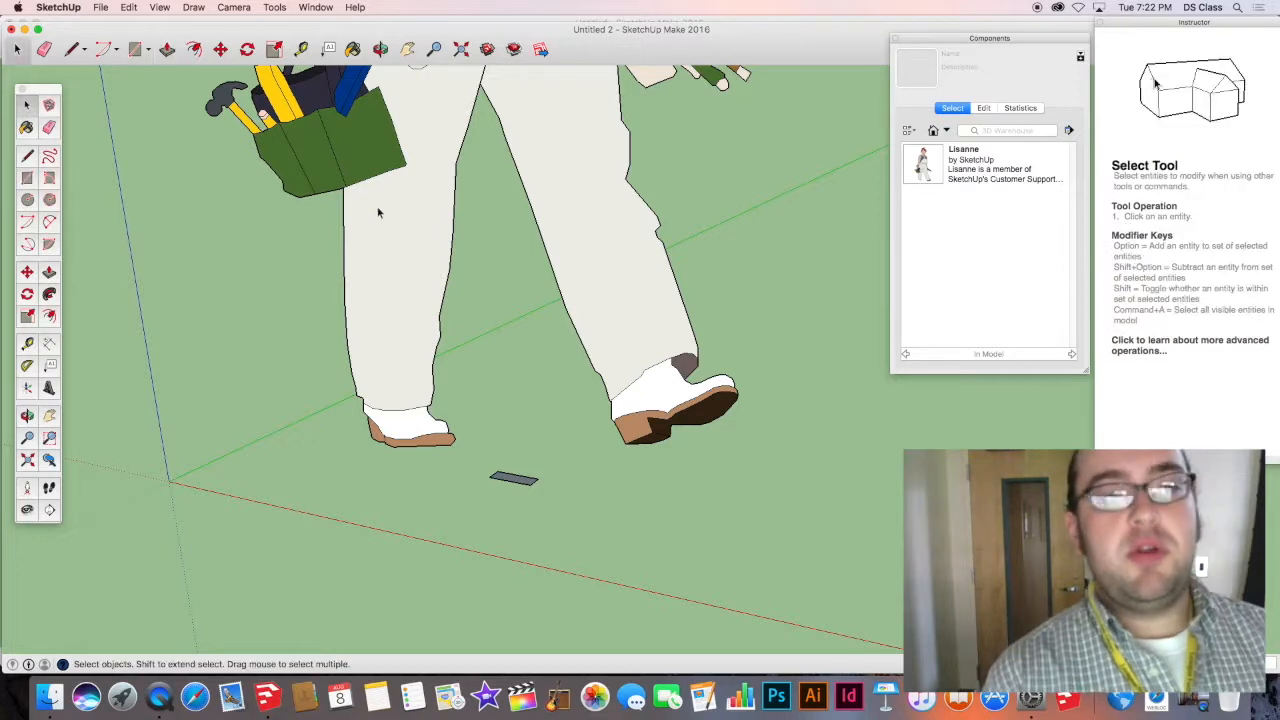
pyautogui.click(370, 208)
pyautogui.press('Delete')
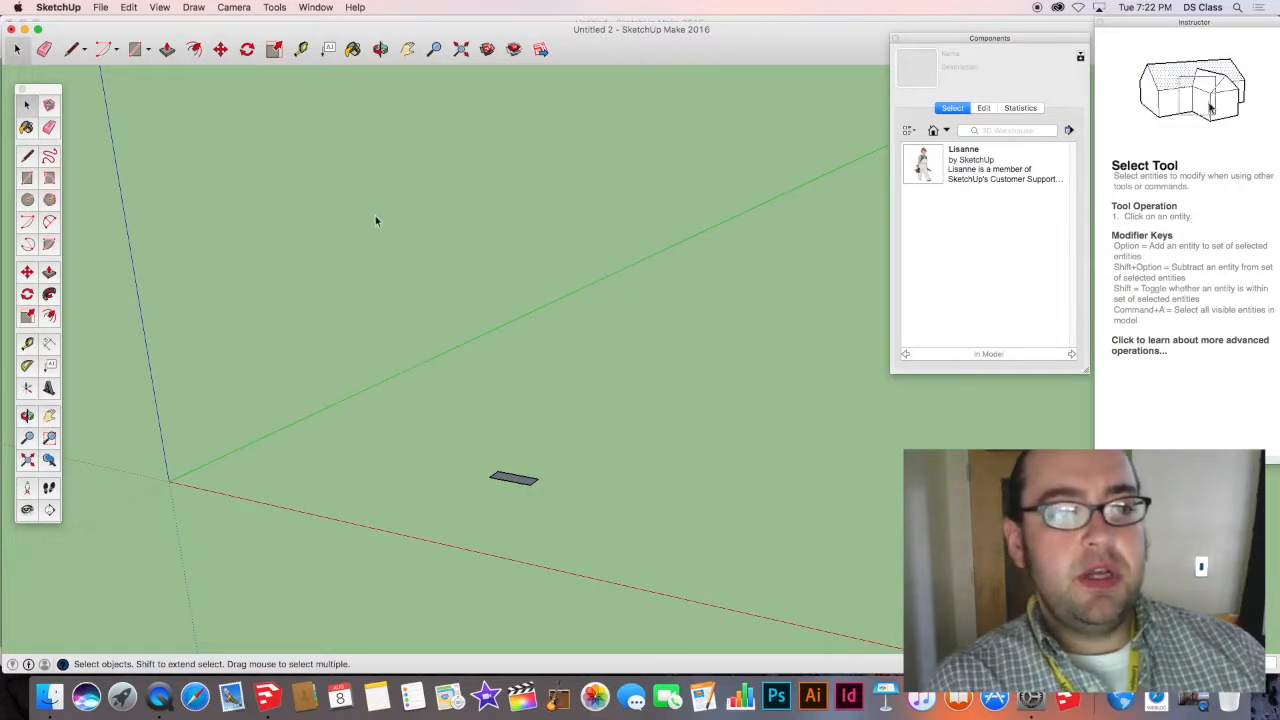
# Push/Pull the narrow rectangle upward into a thin slab.
pyautogui.scroll(5, 519, 481)
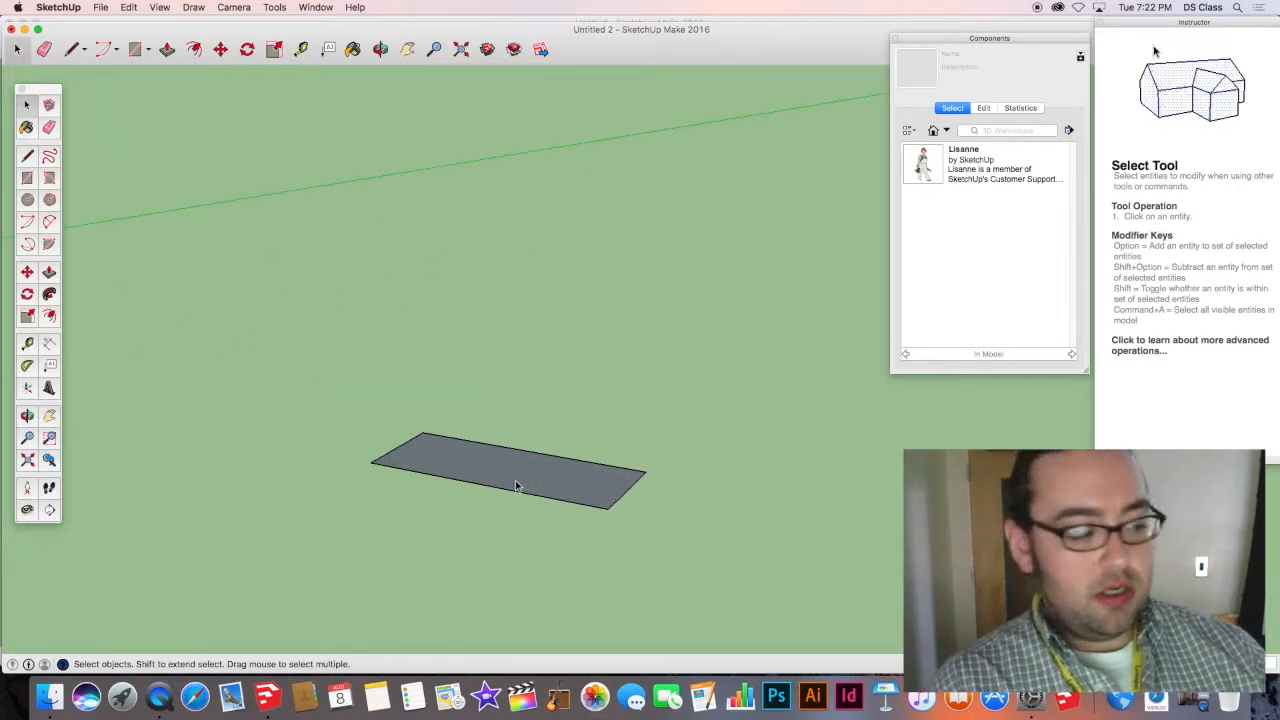
pyautogui.moveTo(519, 486); pyautogui.dragTo(374, 426, button='middle')
pyautogui.scroll(3, 514, 386)
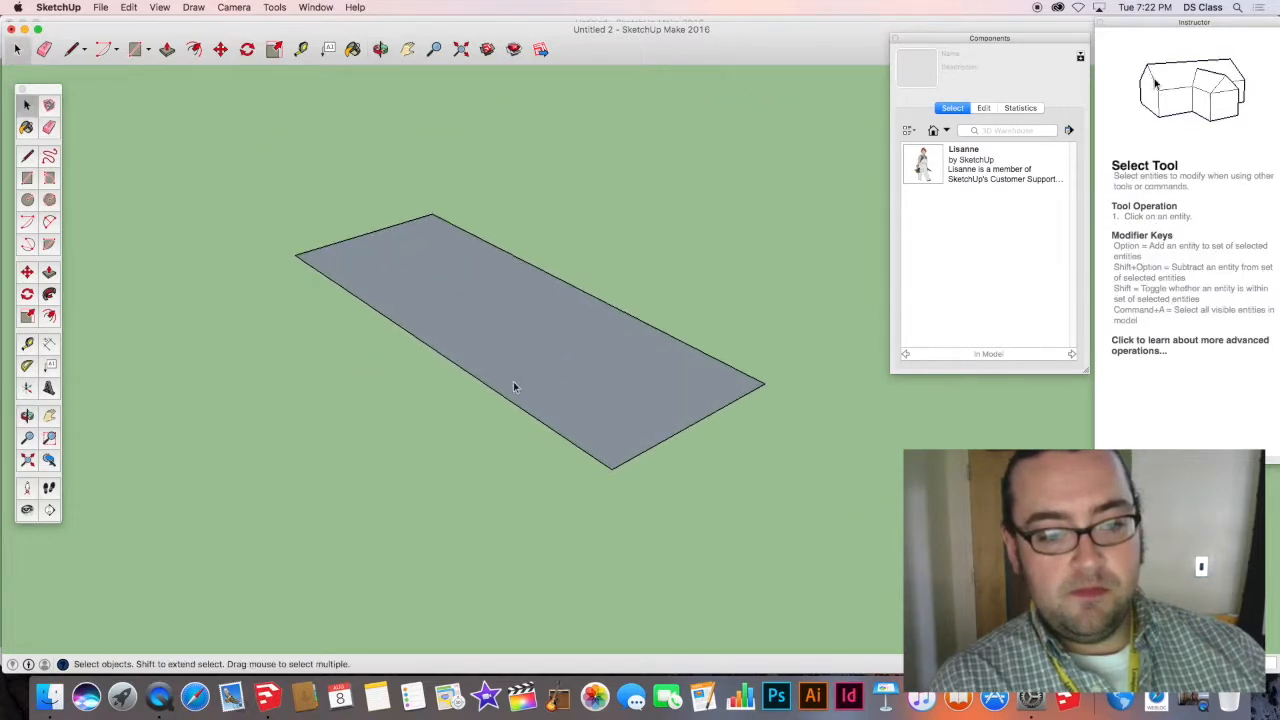
pyautogui.moveTo(514, 386); pyautogui.dragTo(636, 492, button='middle')
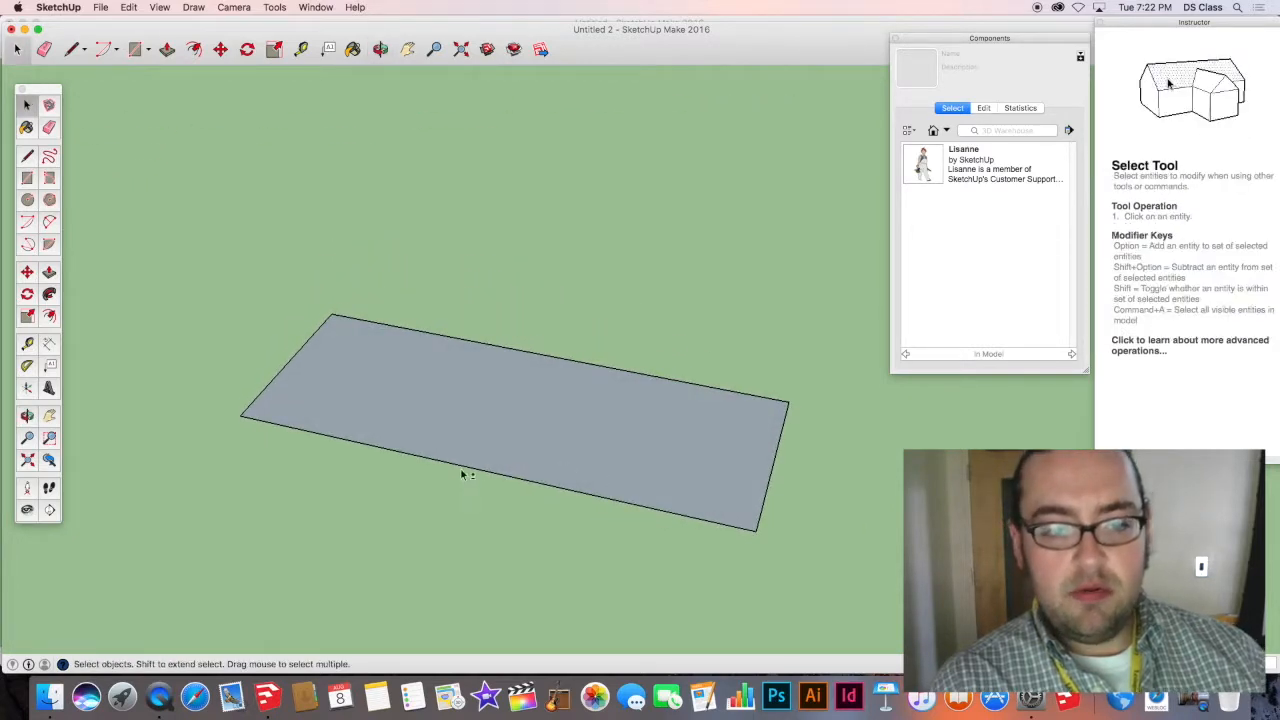
pyautogui.moveTo(463, 474)
pyautogui.mouseDown(button='middle')
pyautogui.moveTo(531, 451)
pyautogui.moveTo(590, 471)
pyautogui.mouseUp(button='middle')
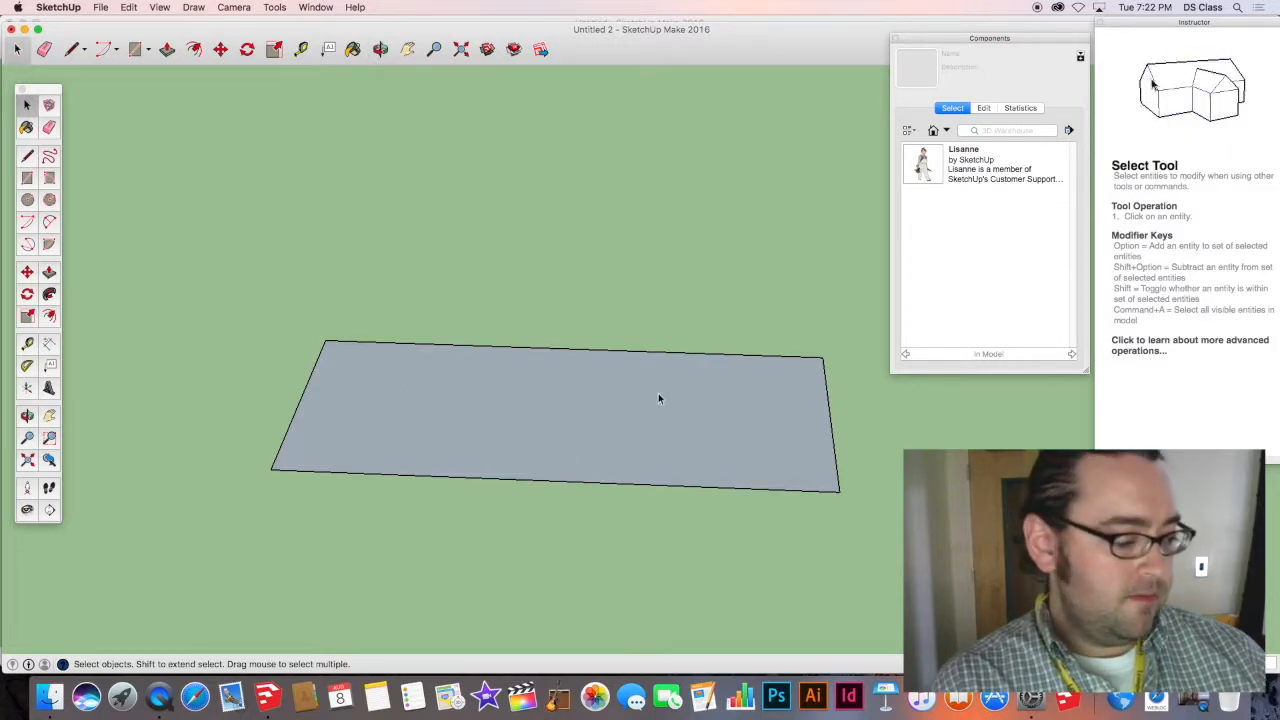
pyautogui.moveTo(649, 518)
pyautogui.mouseDown(button='middle')
pyautogui.moveTo(143, 306)
pyautogui.moveTo(808, 437)
pyautogui.moveTo(1029, 423)
pyautogui.moveTo(975, 309)
pyautogui.moveTo(920, 417)
pyautogui.moveTo(223, 443)
pyautogui.moveTo(663, 423)
pyautogui.moveTo(737, 507)
pyautogui.moveTo(736, 486)
pyautogui.mouseUp(button='middle')
pyautogui.press('p')
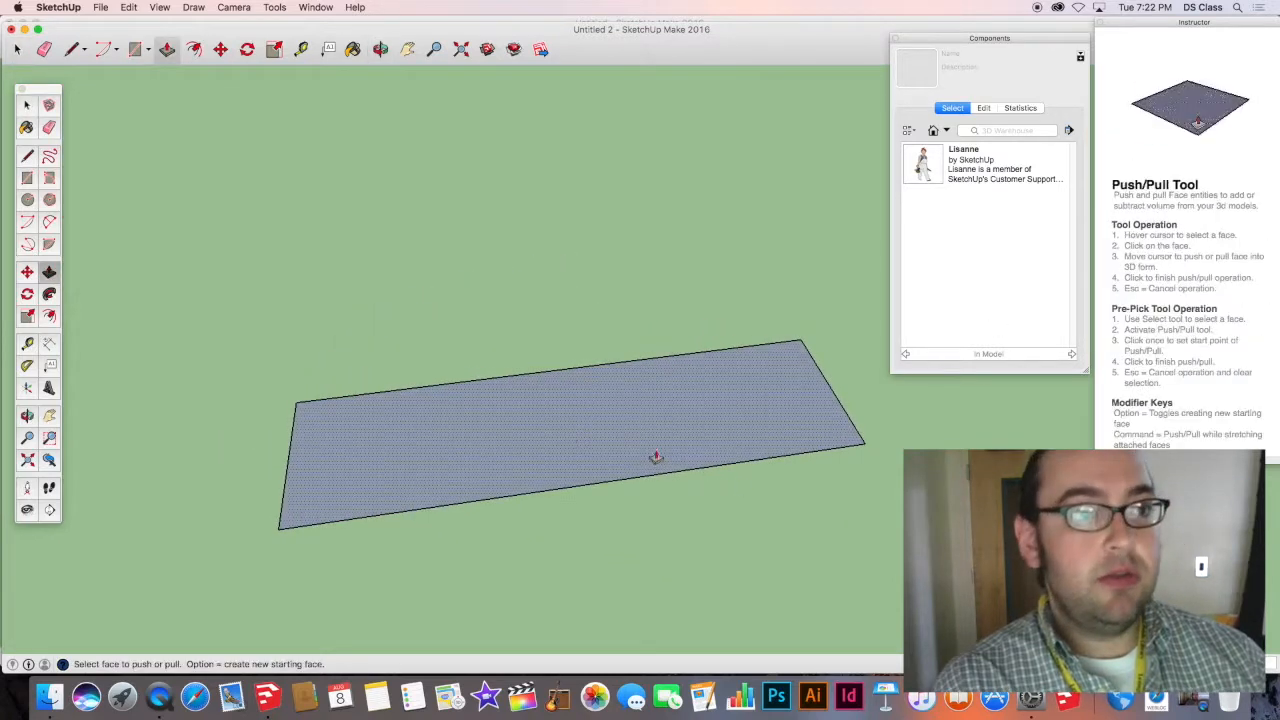
pyautogui.click(557, 445)
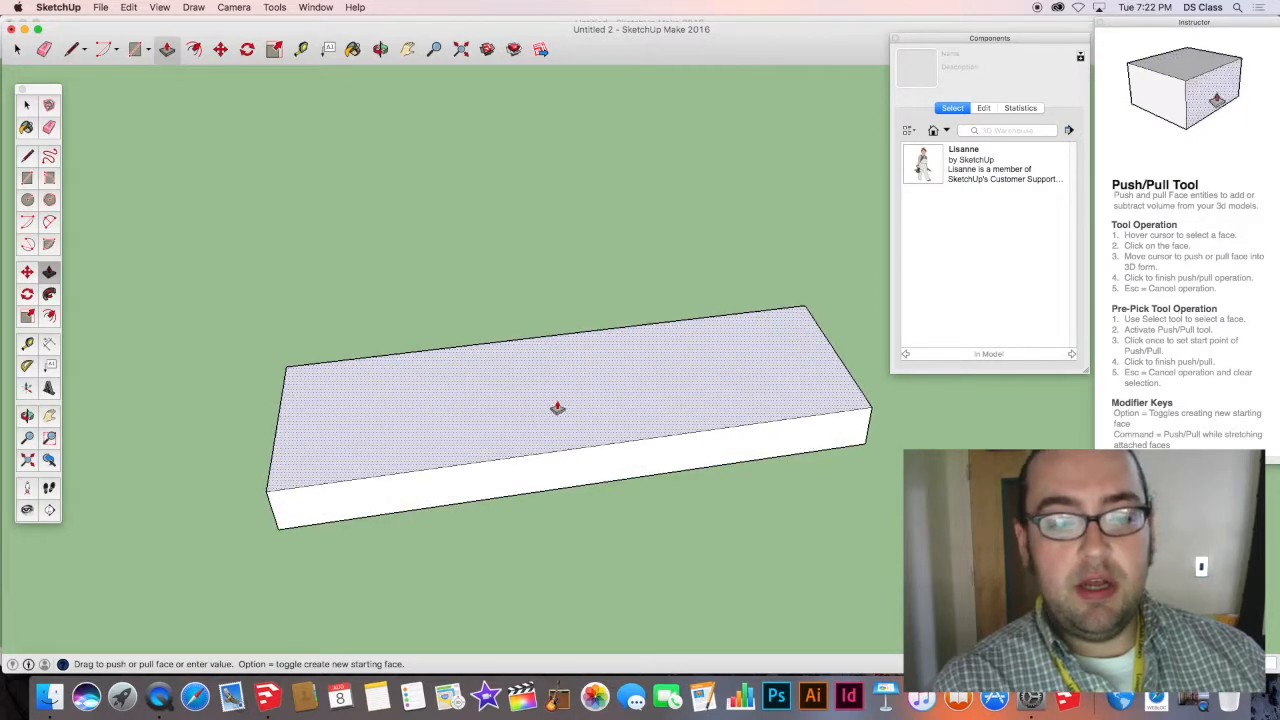
pyautogui.click(557, 408)
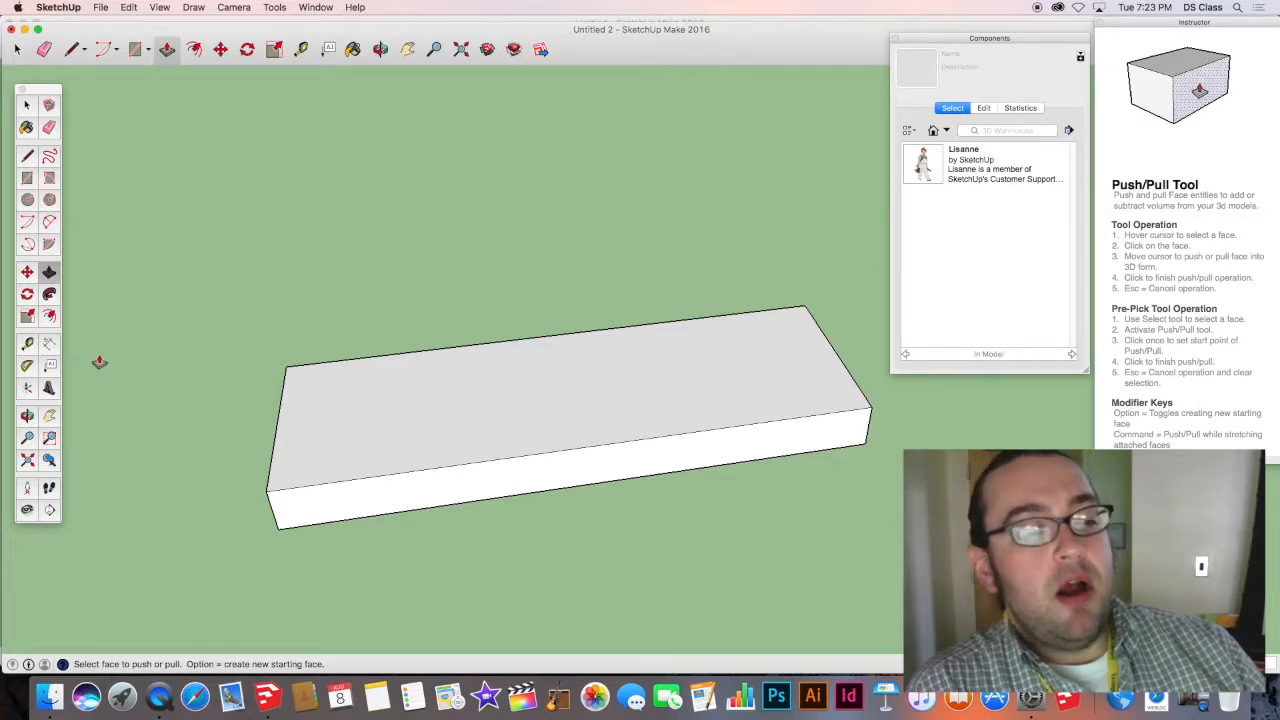
# Start a 3D text object and replace its placeholder text with the person's first name in capitals.
pyautogui.scroll(-1, 88, 369)
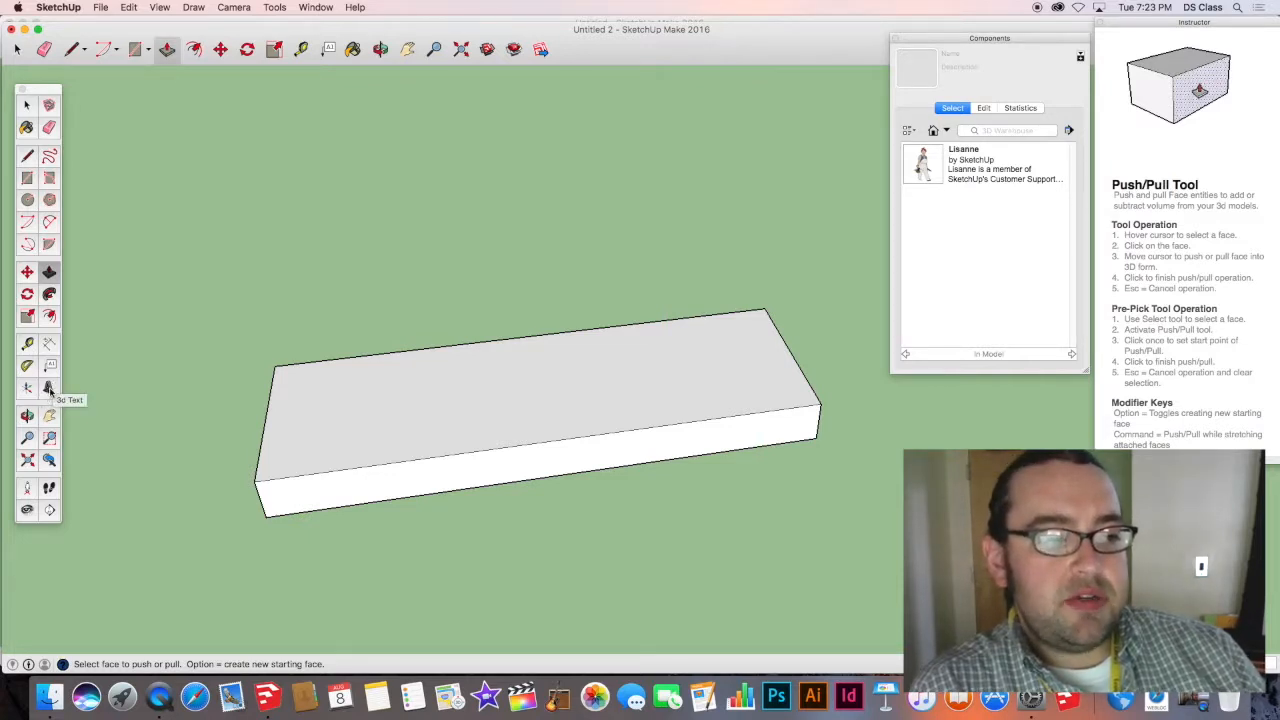
pyautogui.click(49, 389)
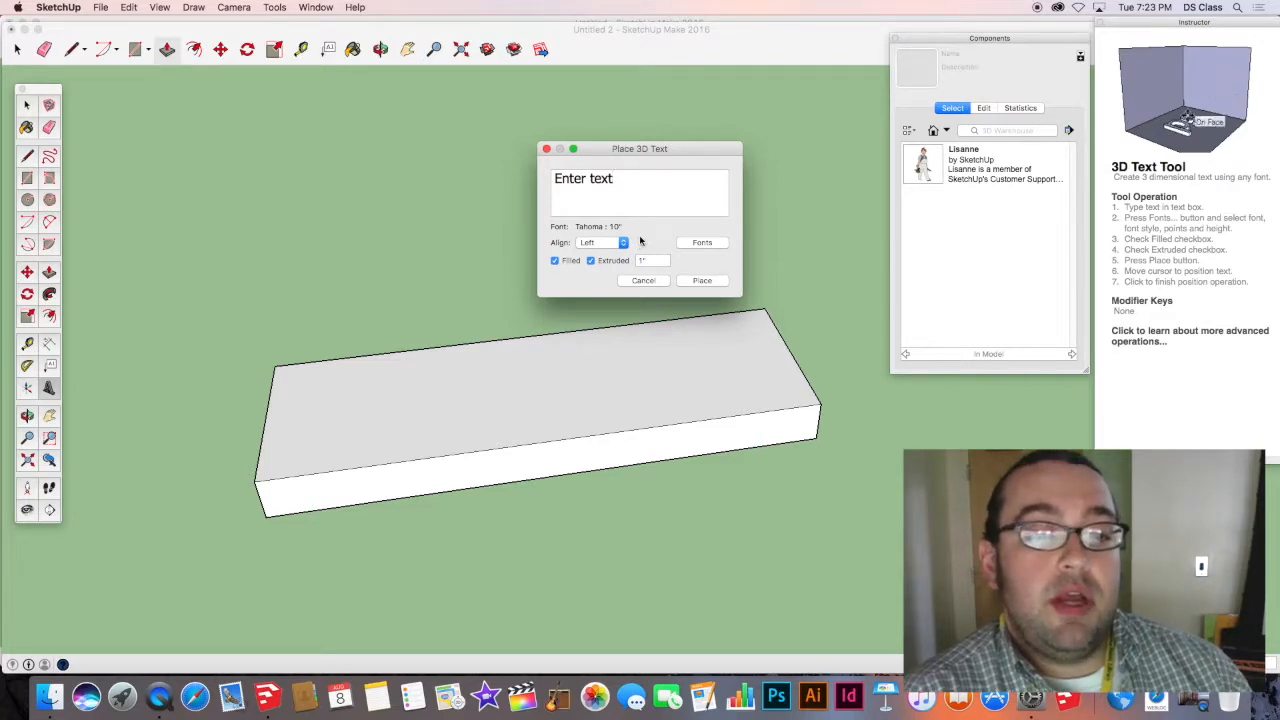
pyautogui.moveTo(622, 182); pyautogui.dragTo(530, 184)
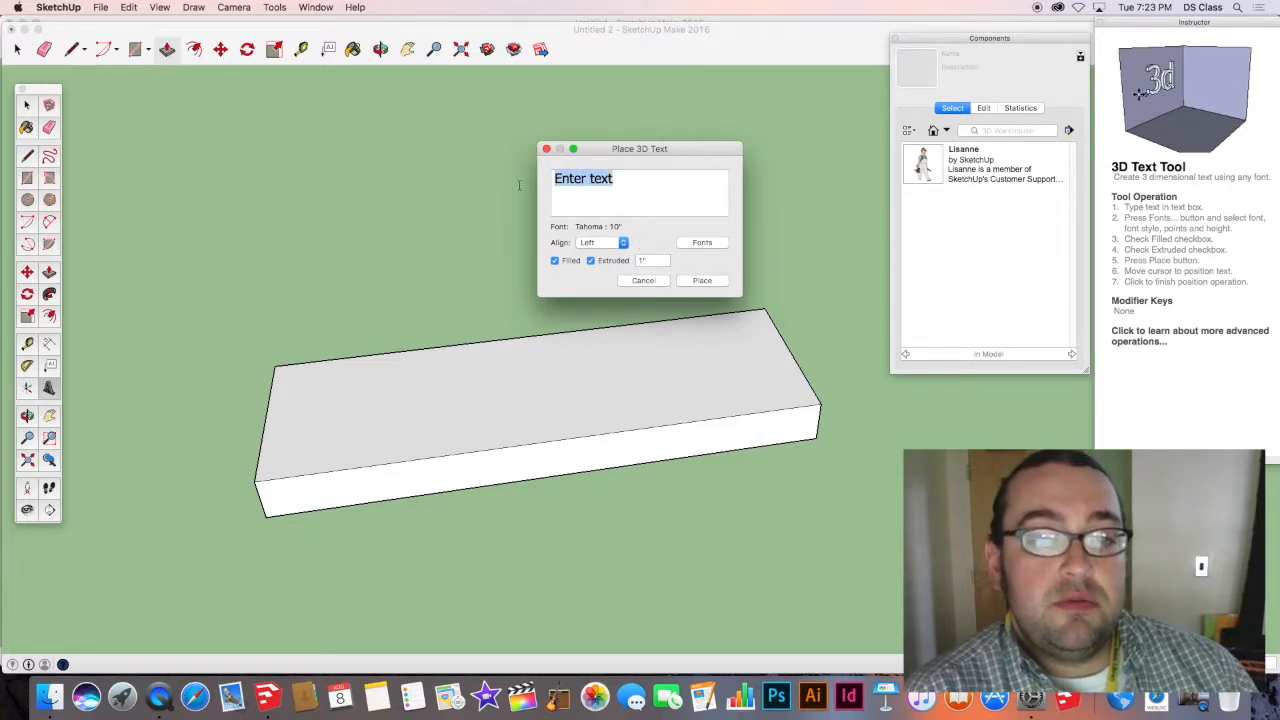
pyautogui.write('STEVIE')
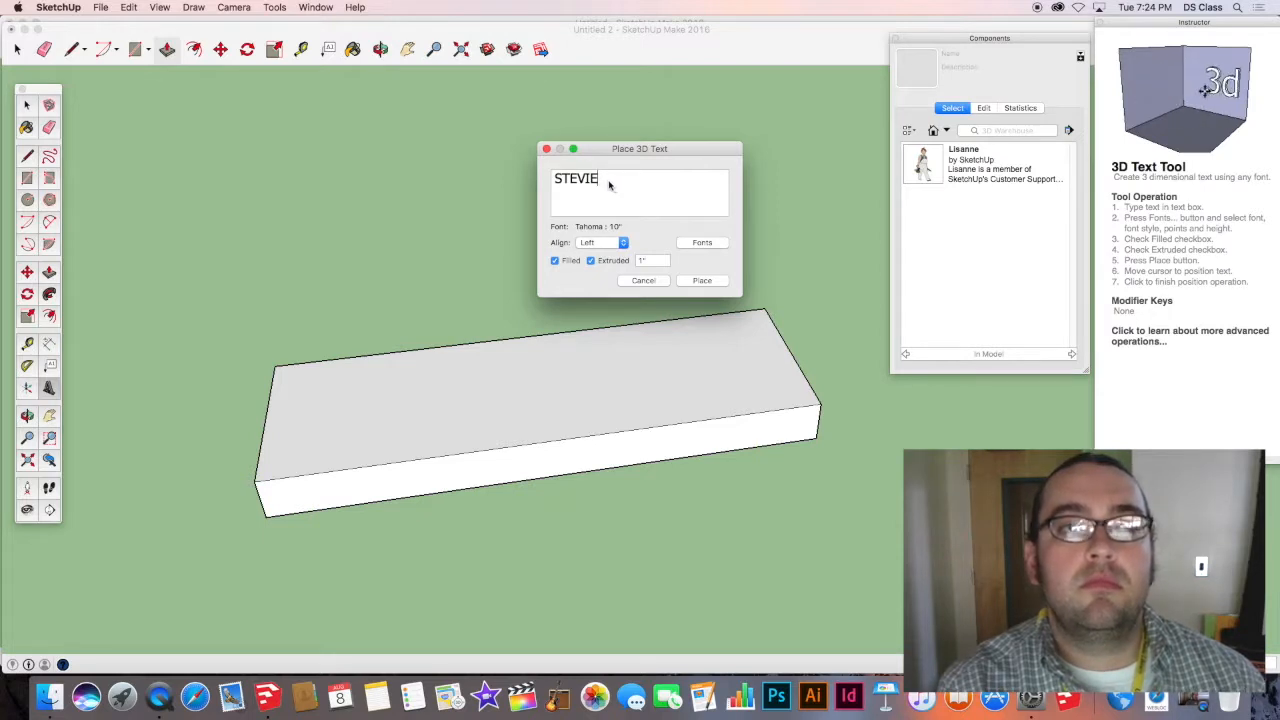
# Set the 3D text's letter height to .5", keeping the Tahoma font.
pyautogui.click(702, 244)
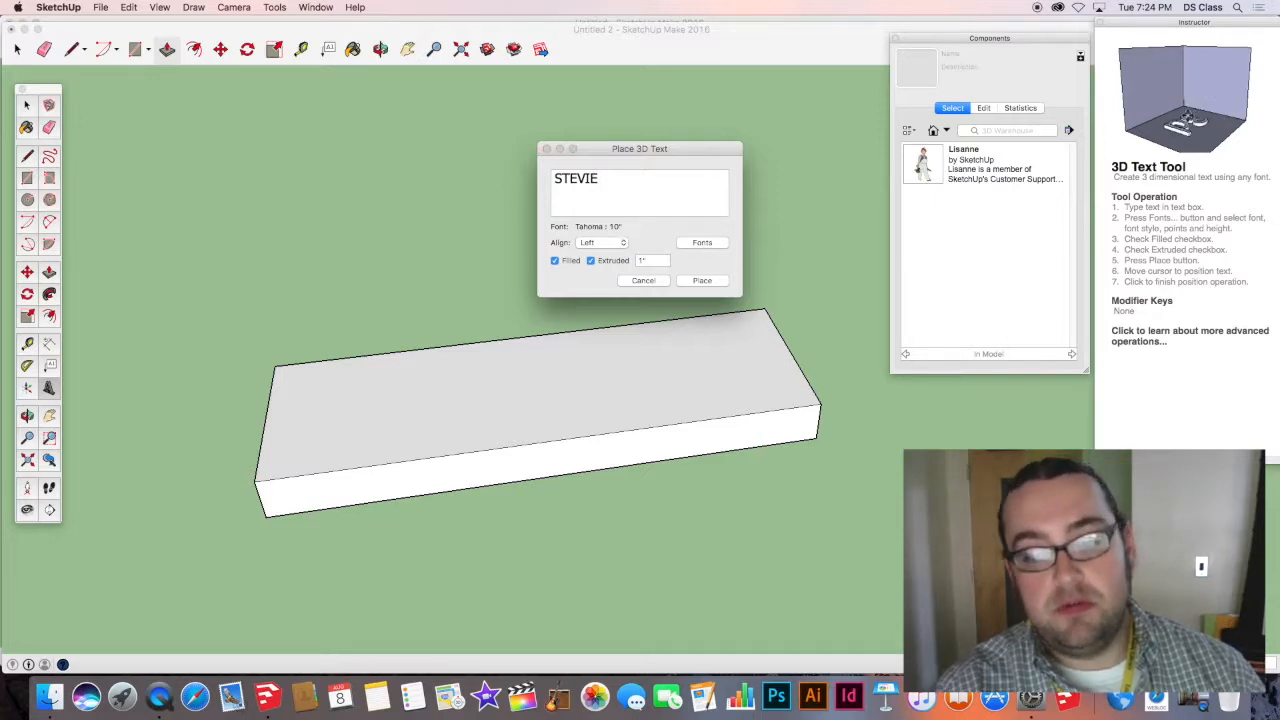
pyautogui.click(702, 242)
pyautogui.moveTo(437, 243); pyautogui.dragTo(363, 166)
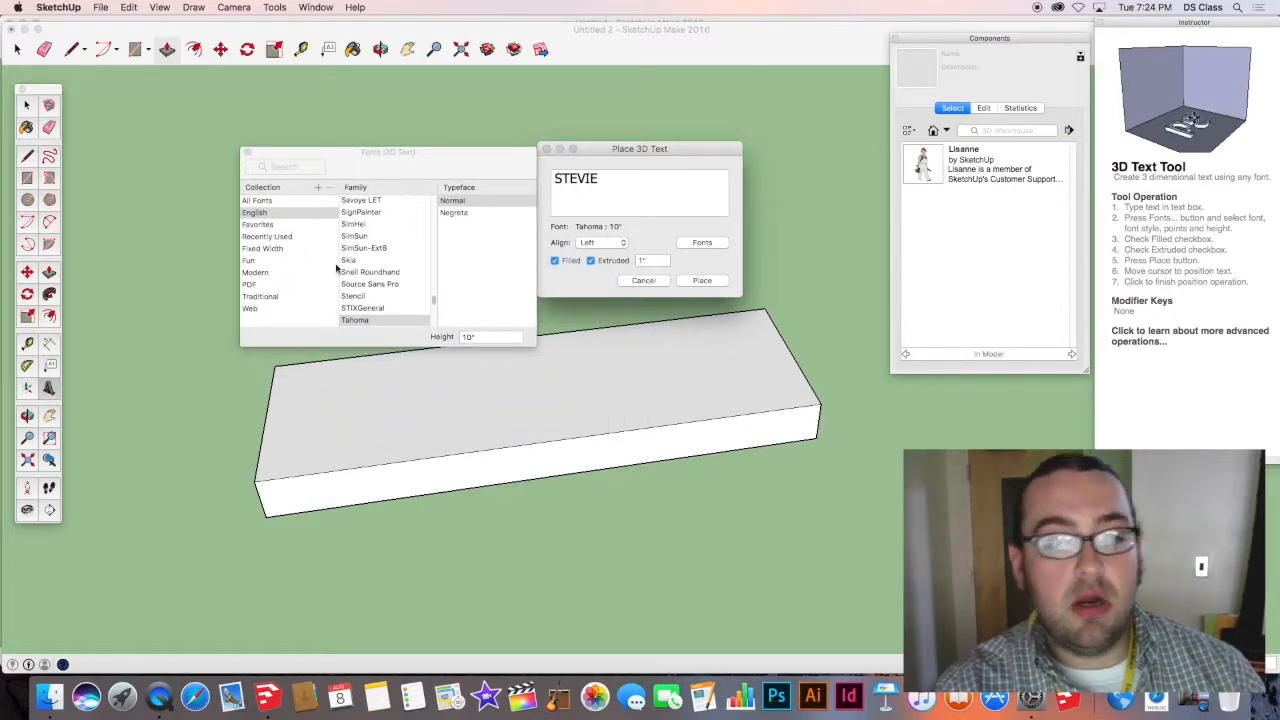
pyautogui.click(461, 339)
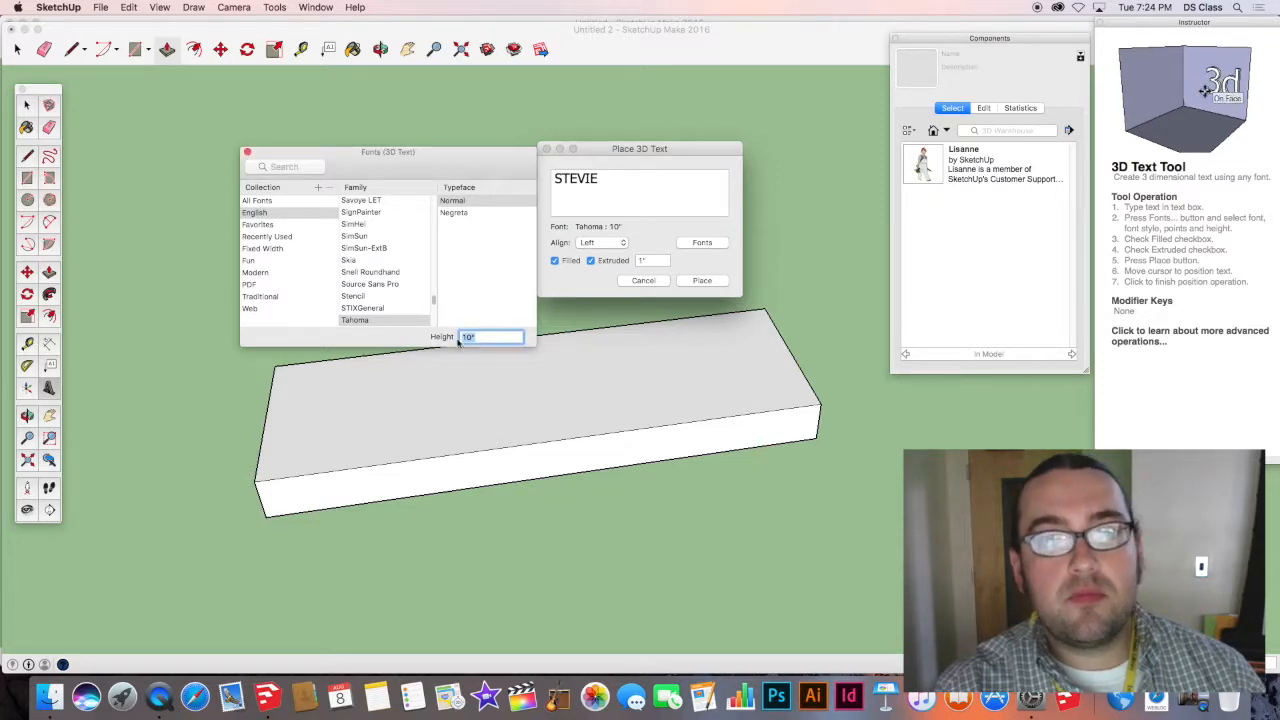
pyautogui.write('.5')
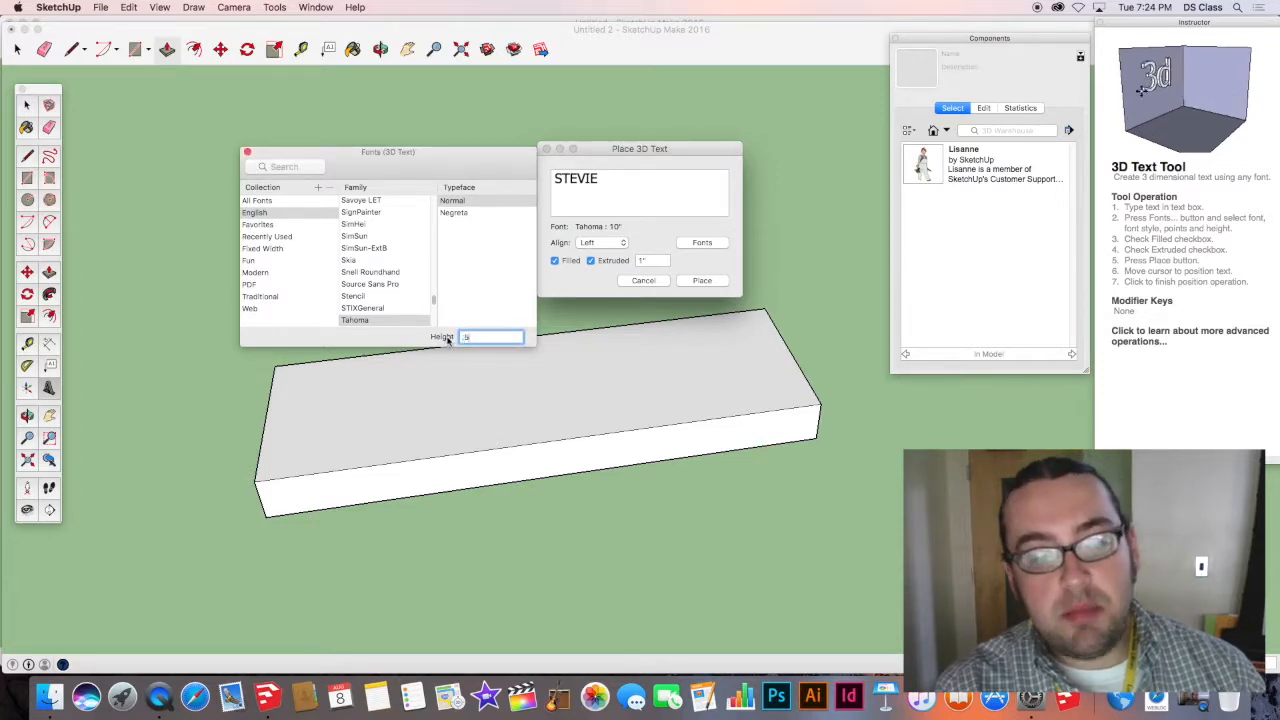
pyautogui.write('"')
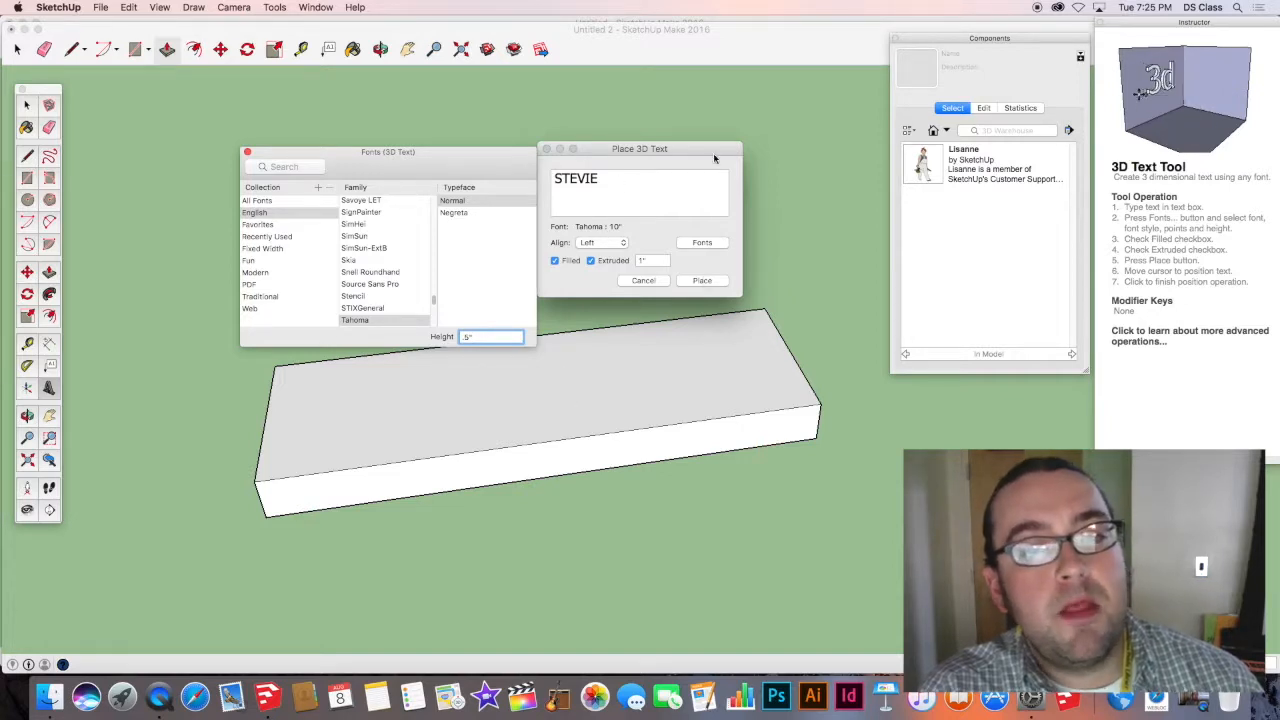
pyautogui.click(642, 191)
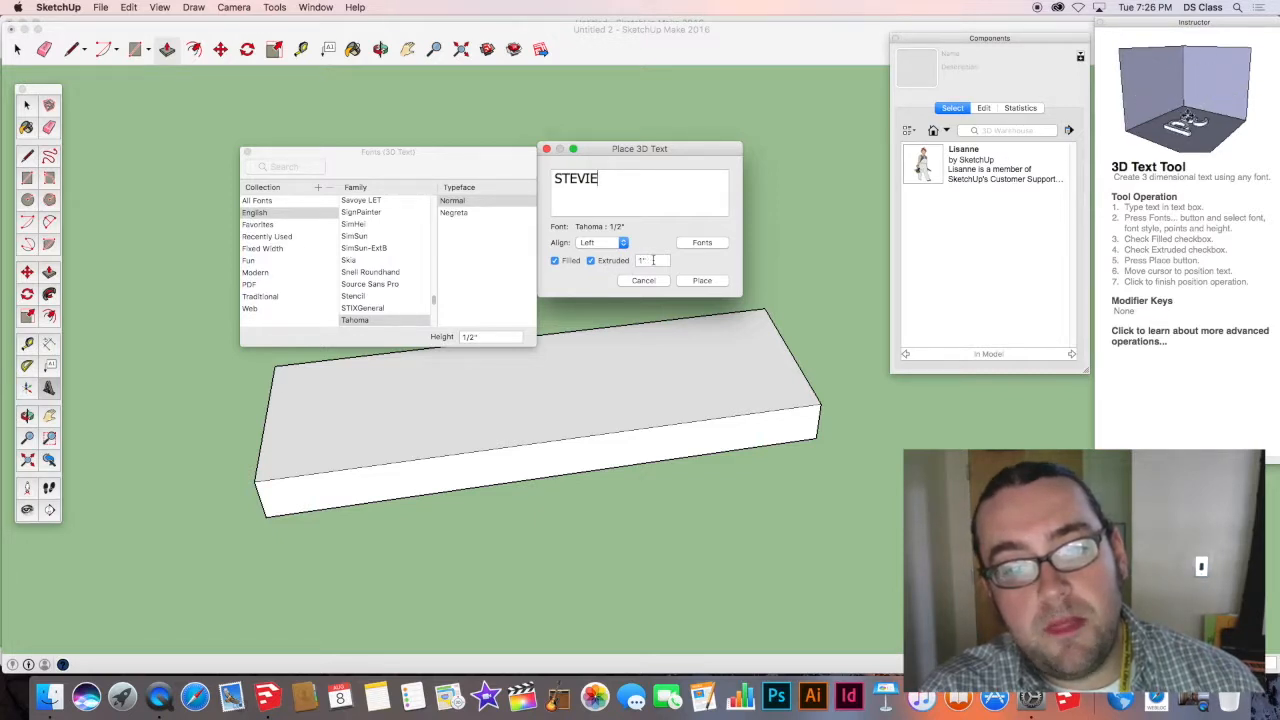
# Set the 3D text's extrusion to .25" and place the name on the slab's top face.
pyautogui.moveTo(652, 260); pyautogui.dragTo(629, 260)
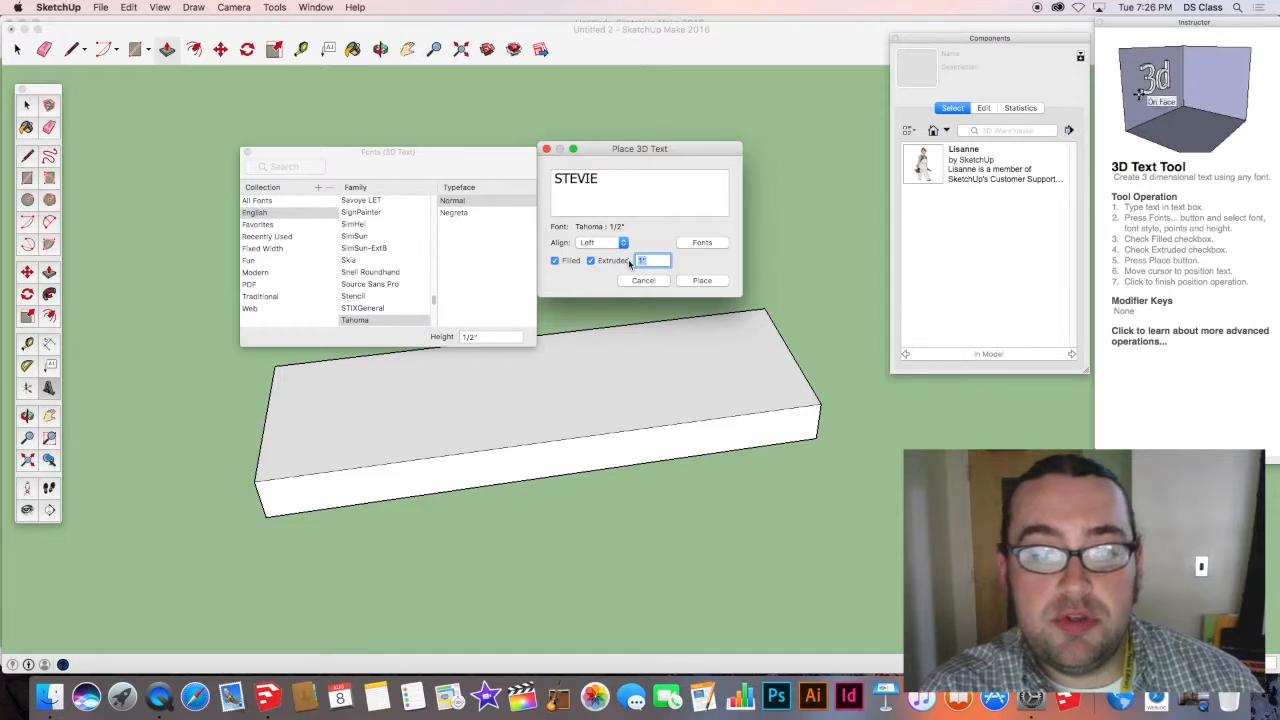
pyautogui.write('25')
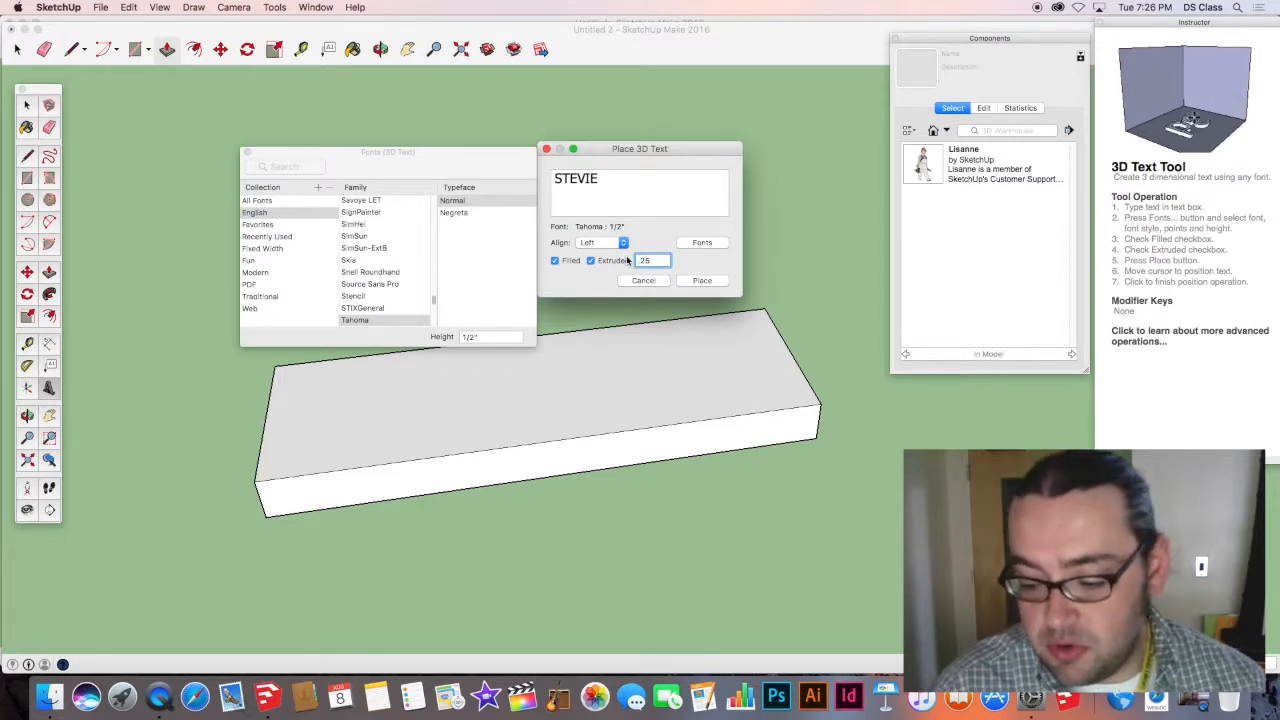
pyautogui.write('"')
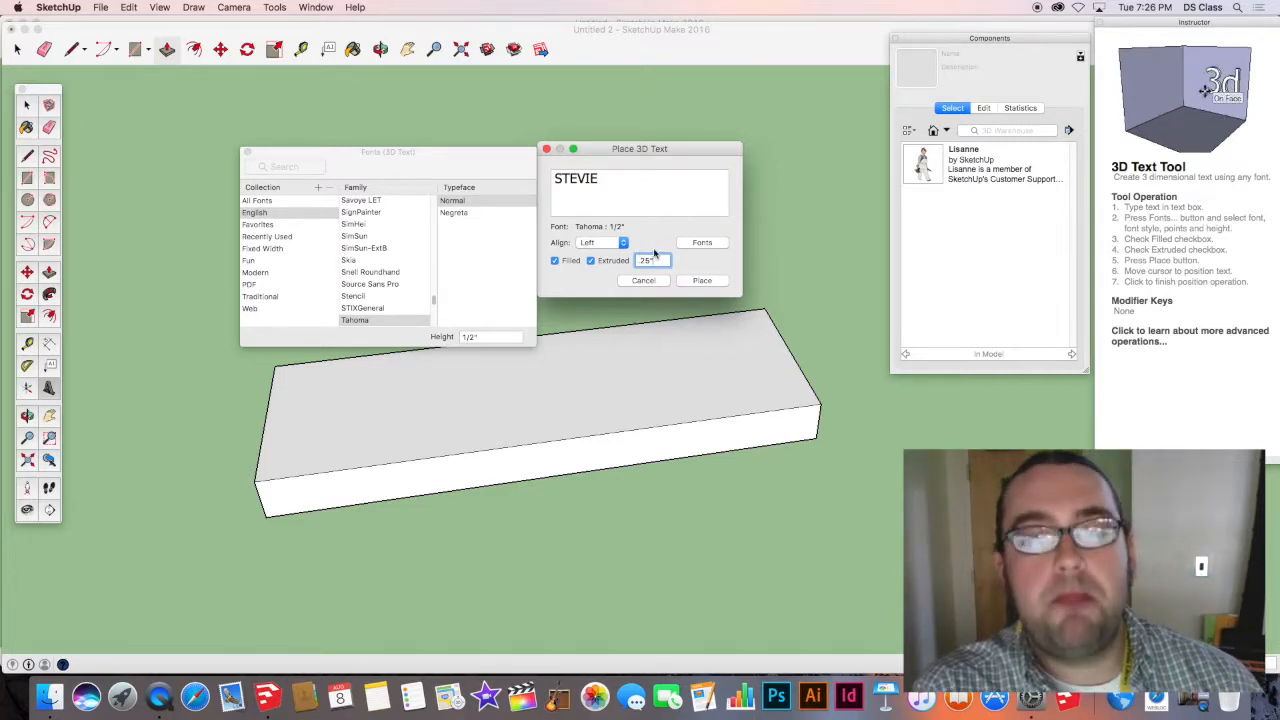
pyautogui.click(697, 283)
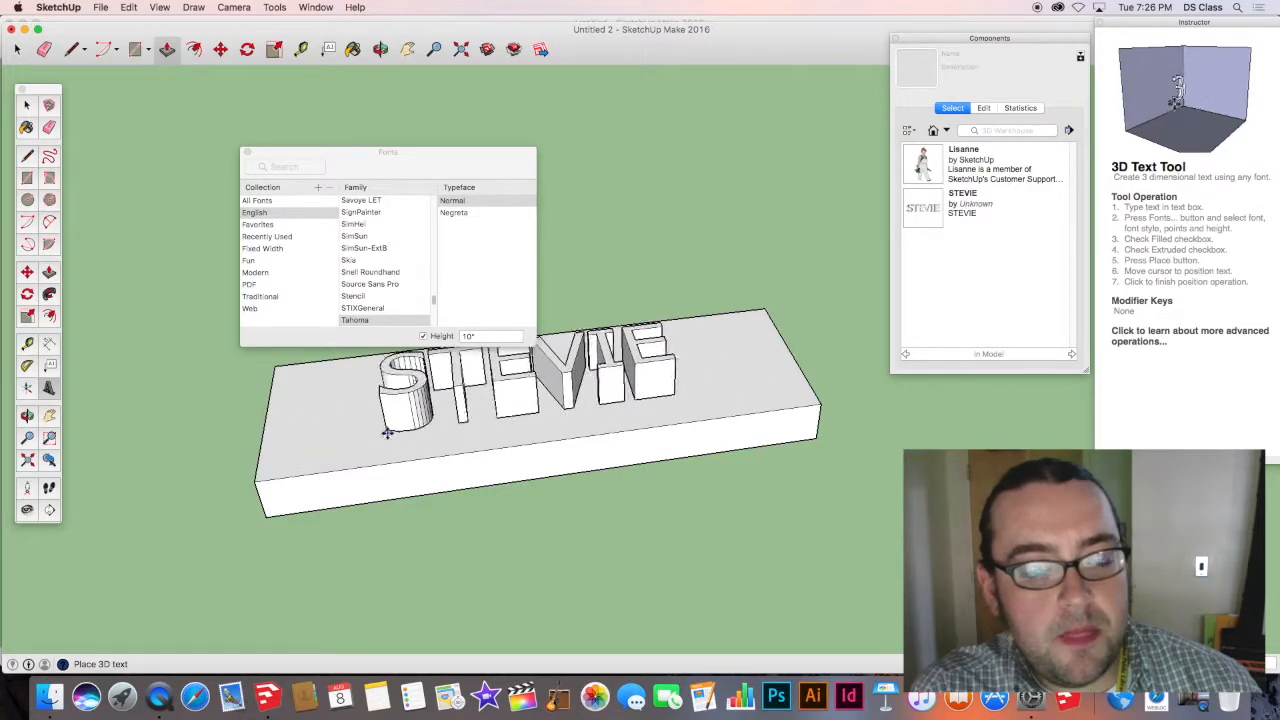
pyautogui.click(381, 438)
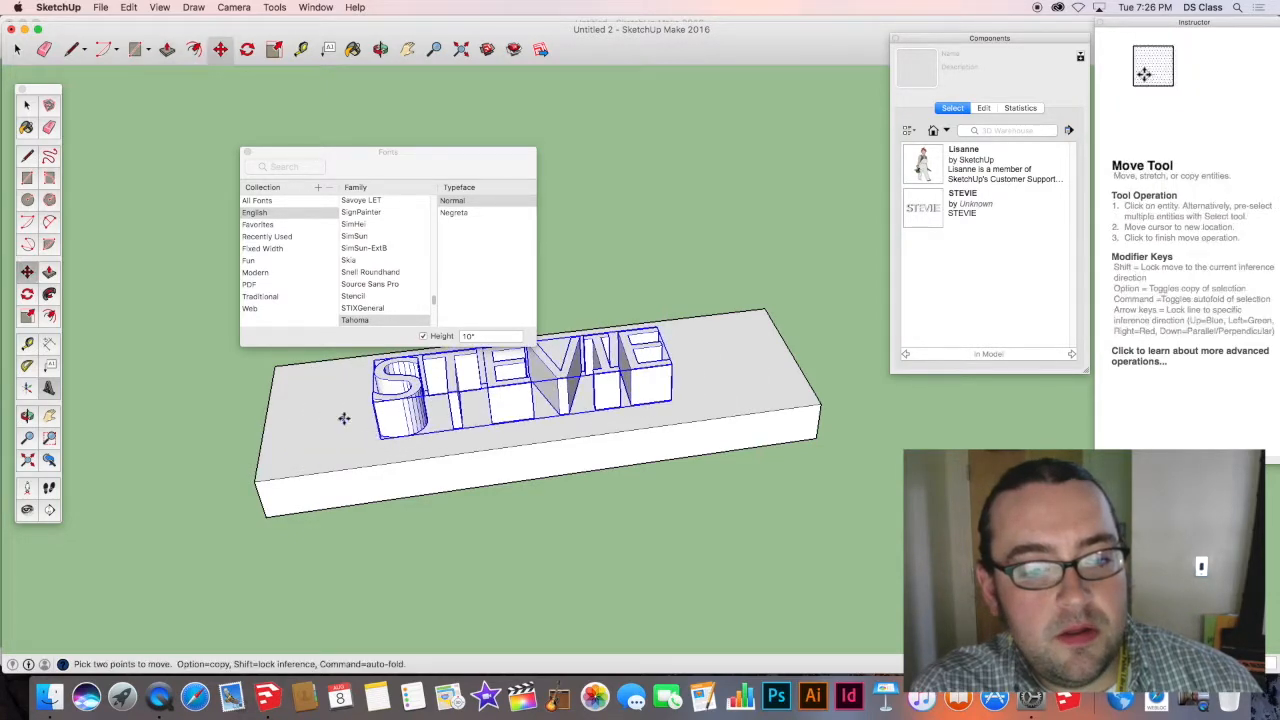
# Move the 3D name text along the slab's top face toward the end nearest its first letter, roughly centred across the width.
pyautogui.moveTo(403, 156); pyautogui.dragTo(305, 83)
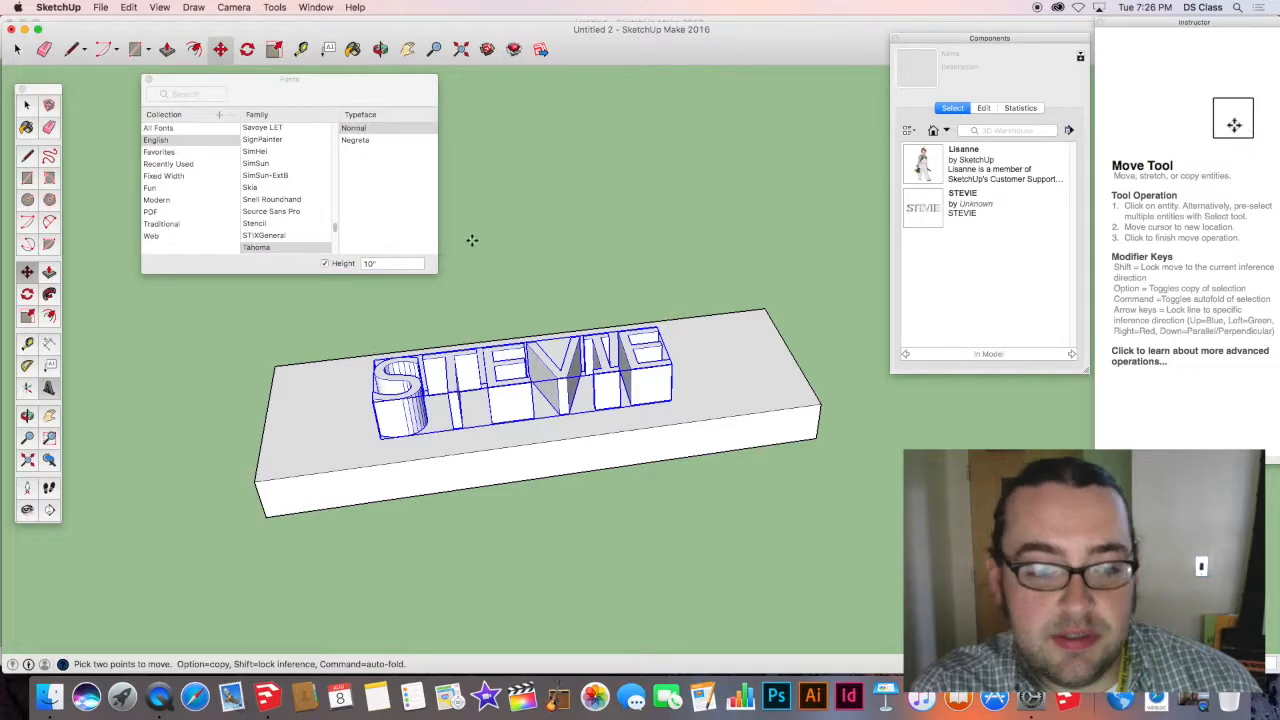
pyautogui.moveTo(479, 323); pyautogui.dragTo(345, 465, button='middle')
pyautogui.moveTo(418, 345); pyautogui.dragTo(572, 318, button='middle')
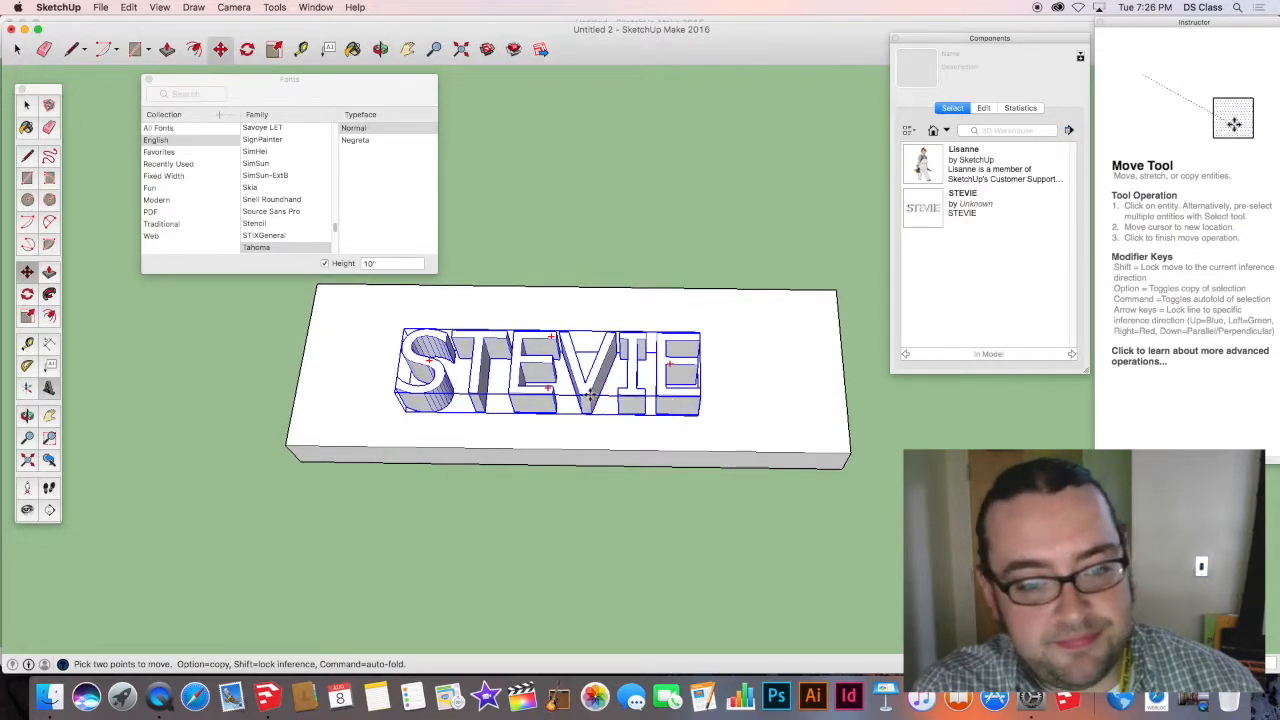
pyautogui.click(588, 394)
pyautogui.click(592, 362)
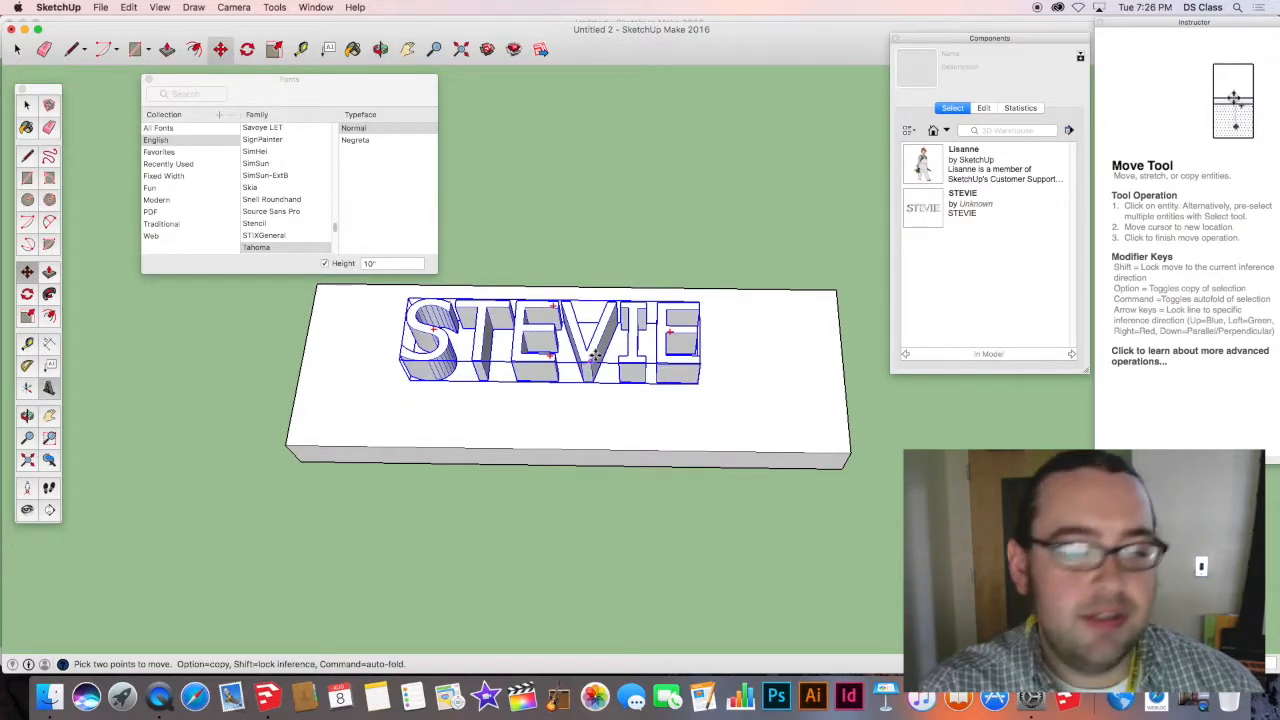
pyautogui.click(595, 355)
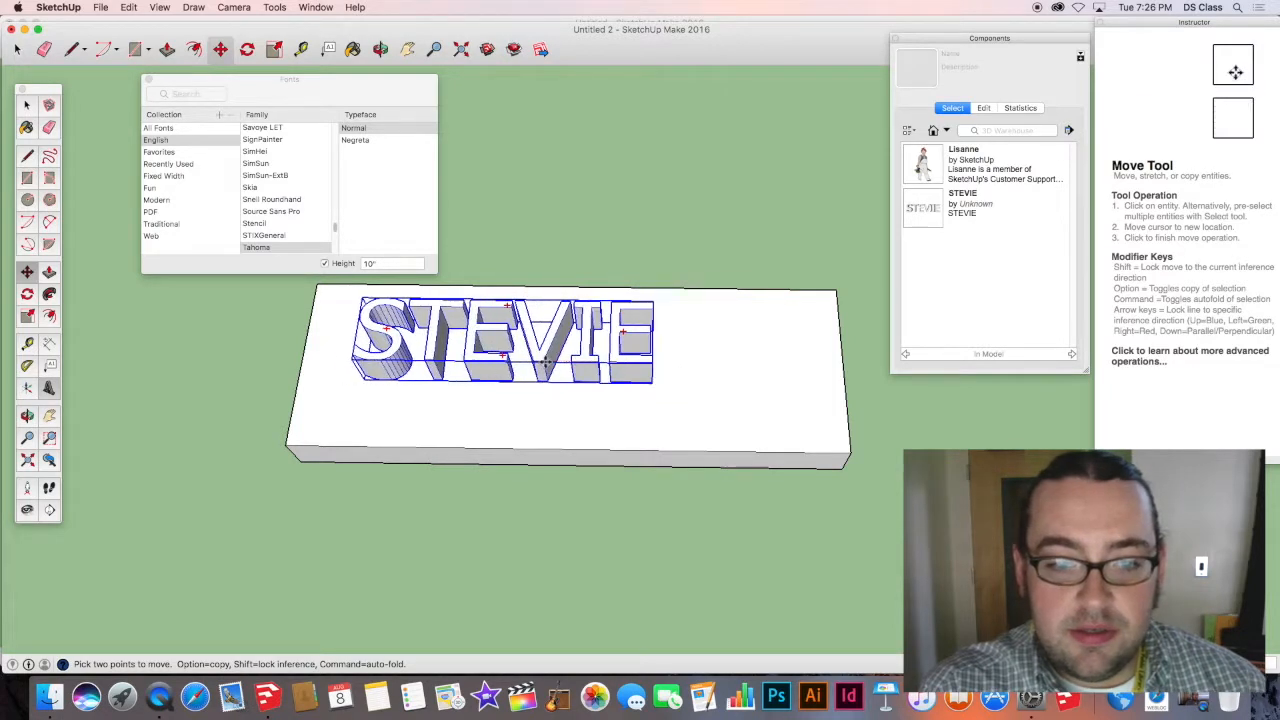
pyautogui.click(529, 363)
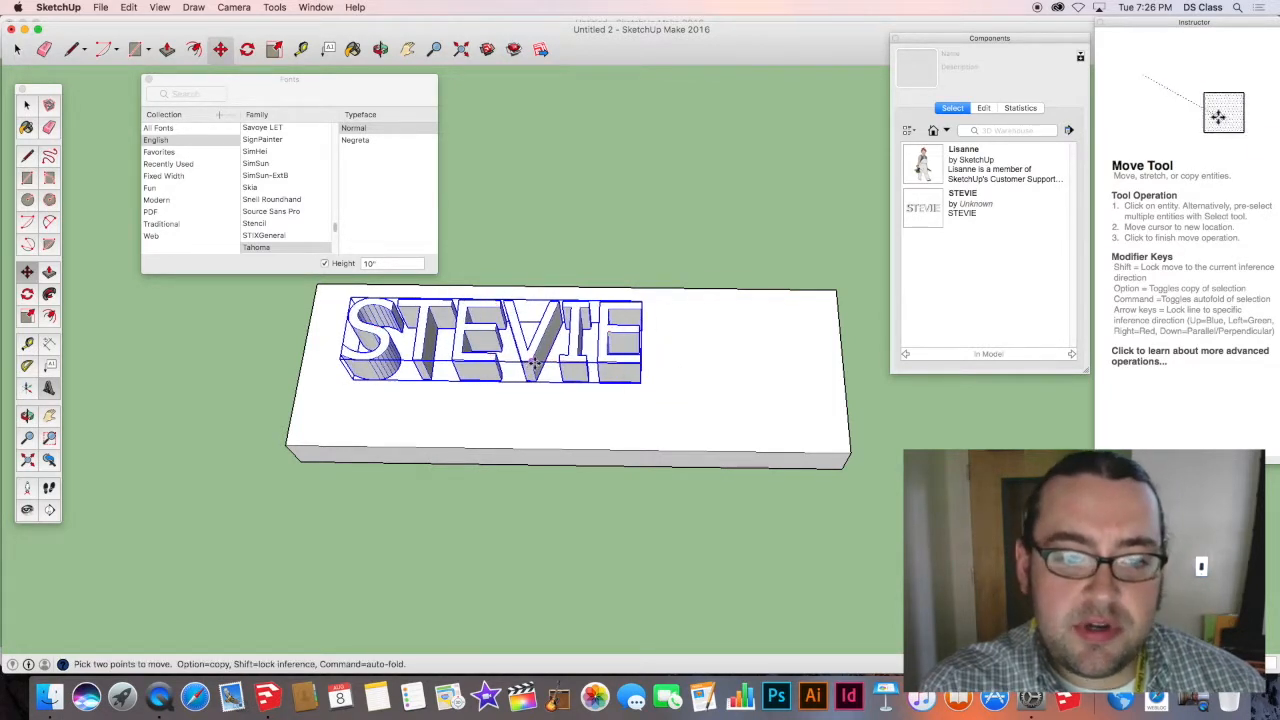
pyautogui.click(499, 364)
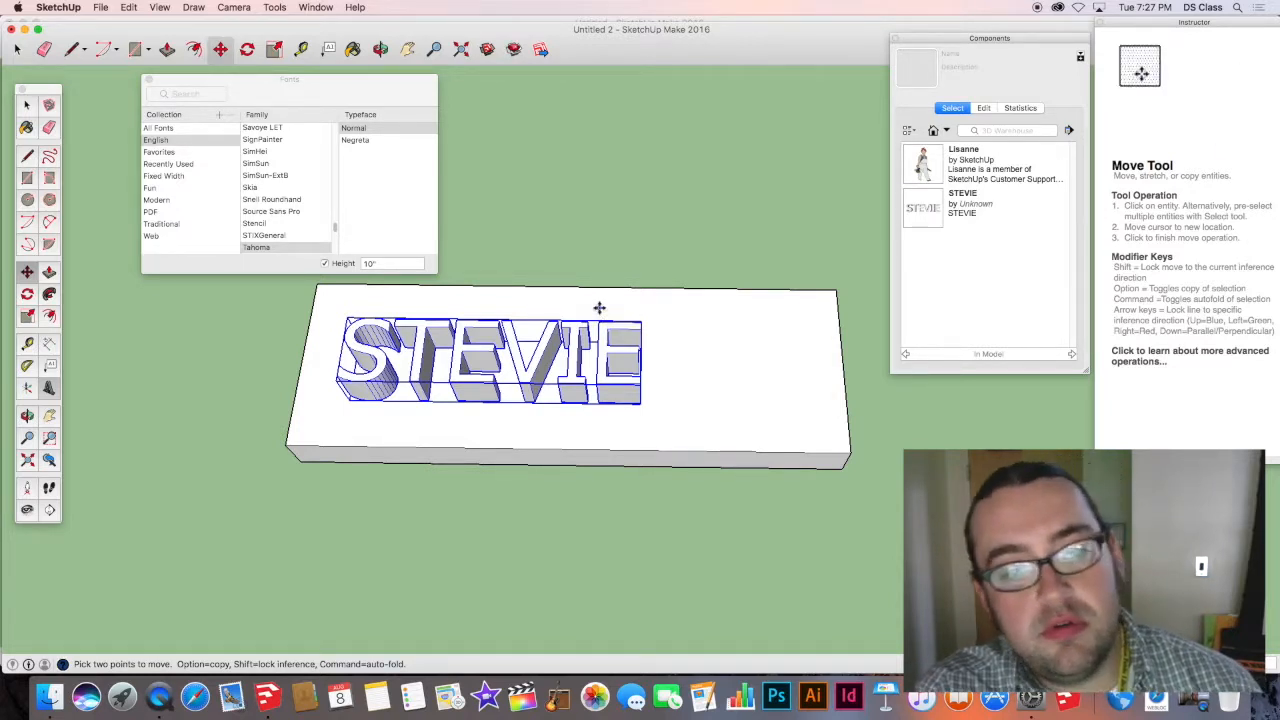
pyautogui.rightClick(513, 364)
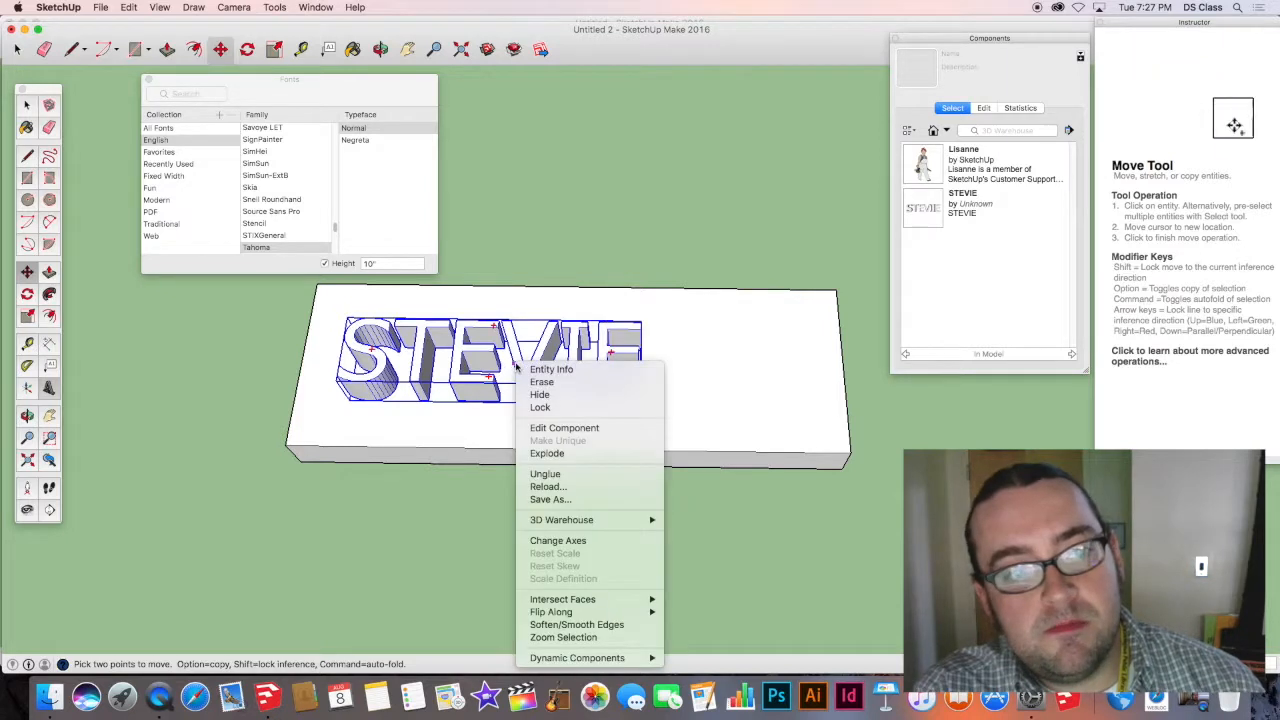
pyautogui.click(460, 326)
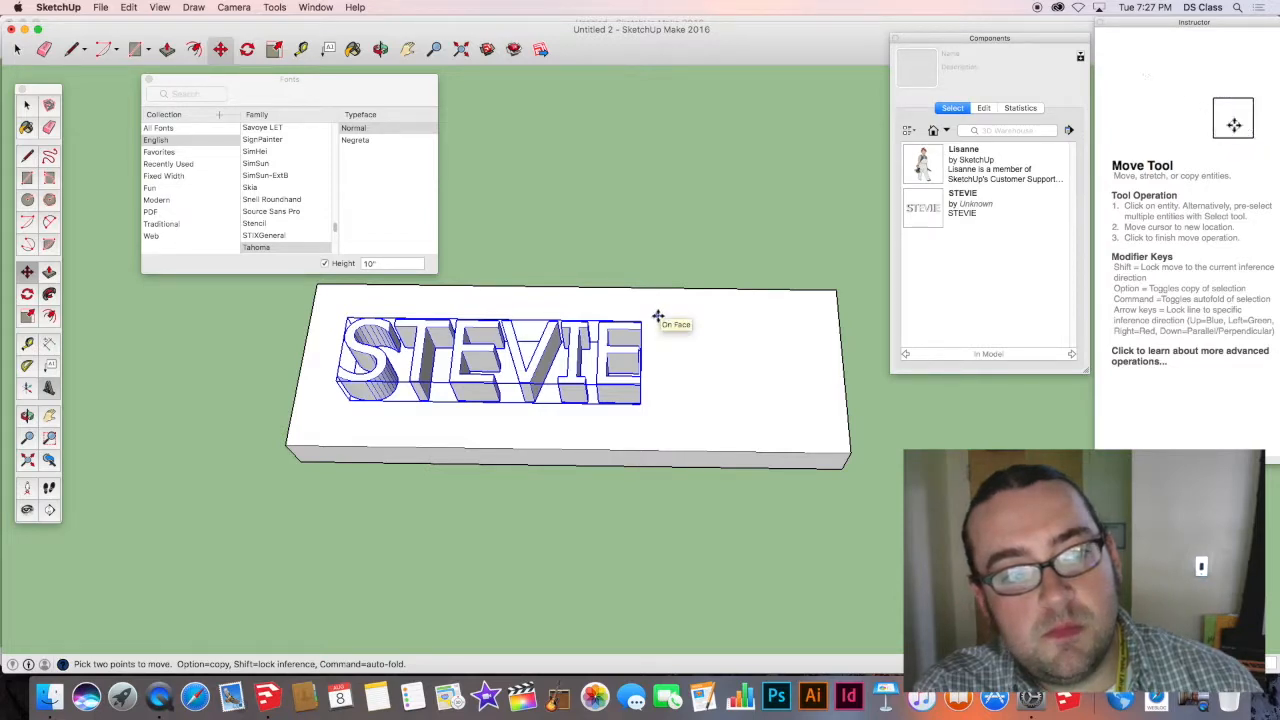
pyautogui.moveTo(719, 345); pyautogui.dragTo(600, 345, button='middle')
pyautogui.scroll(-3, 732, 349)
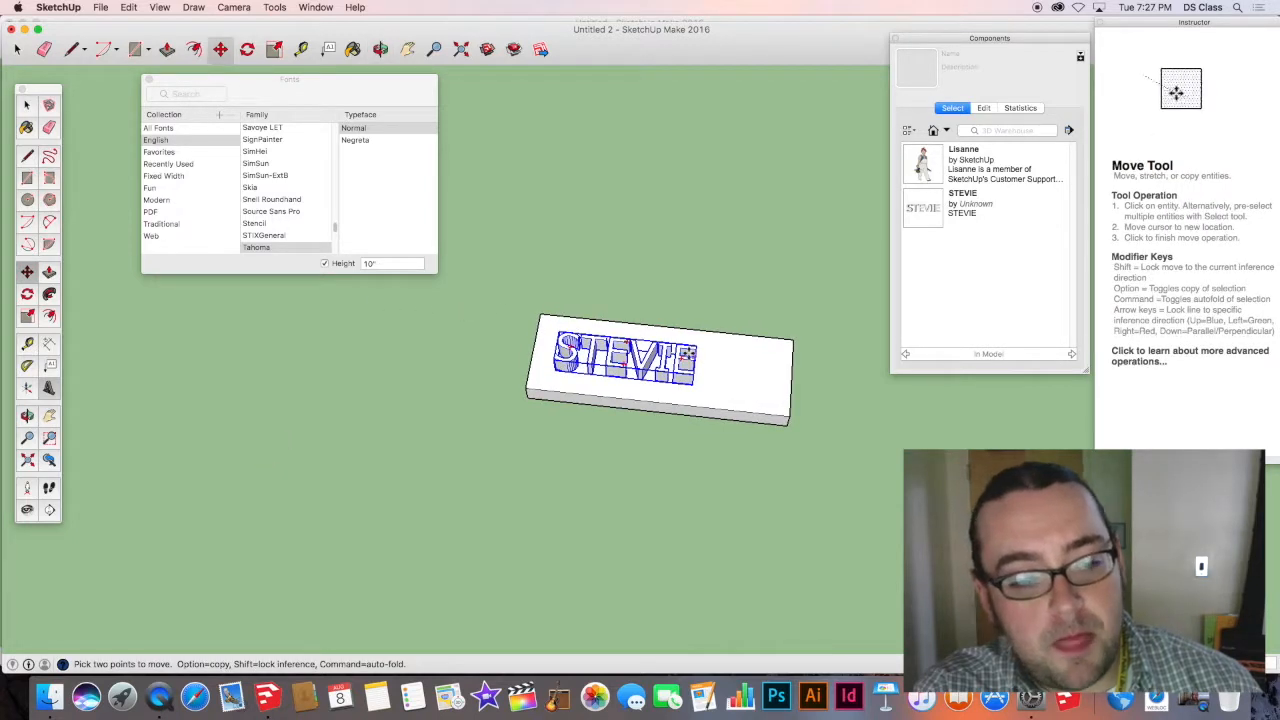
pyautogui.scroll(3, 662, 350)
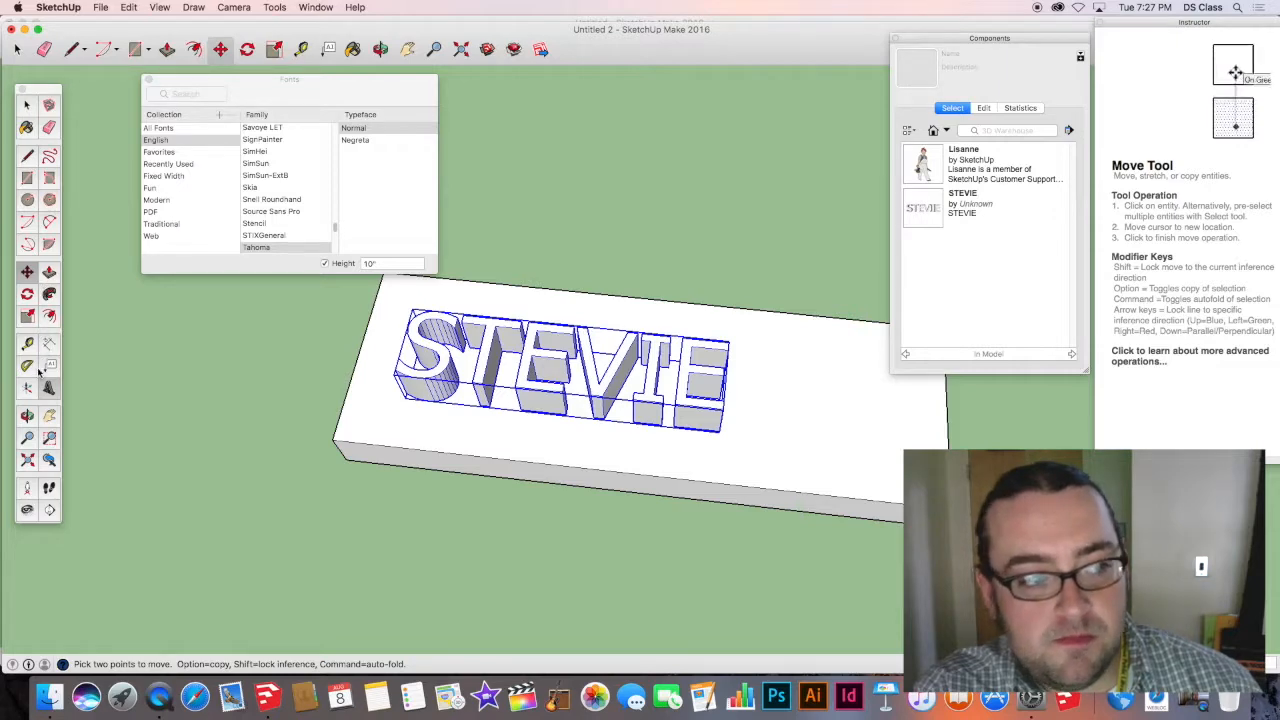
# Scale the 3D name text longer and wider so that it nearly fills the slab's top face.
pyautogui.click(29, 317)
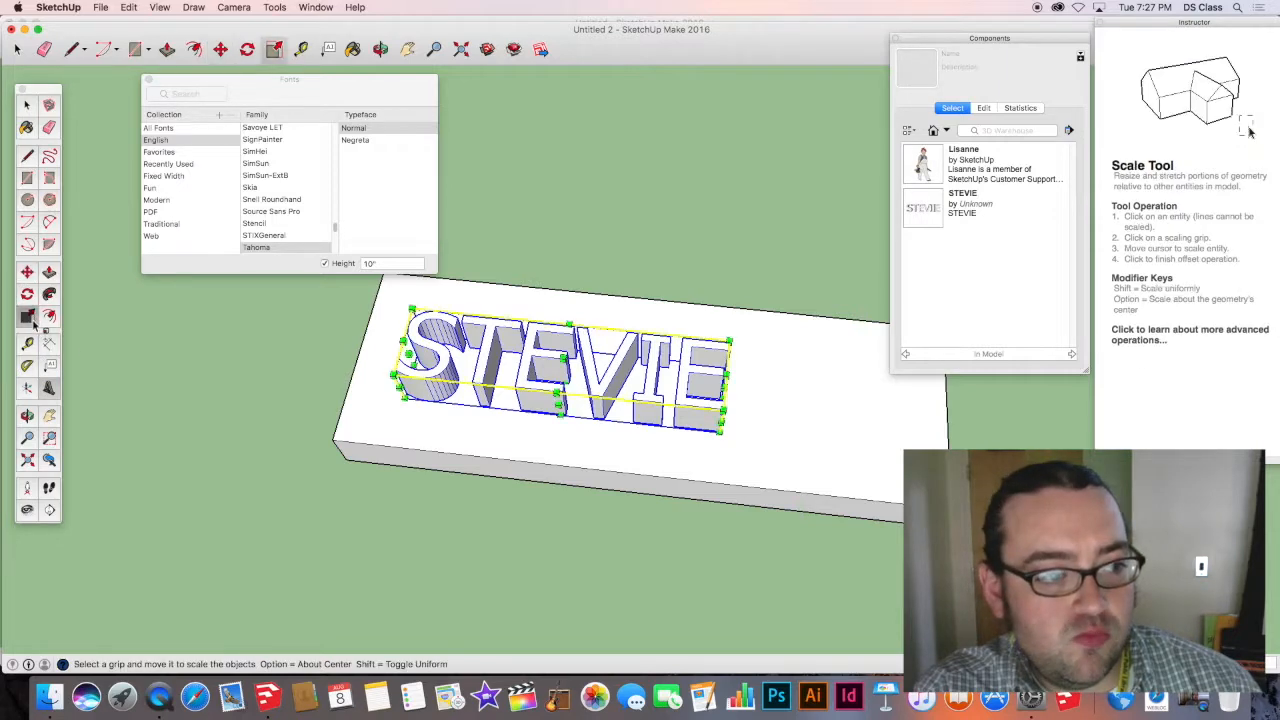
pyautogui.moveTo(780, 390); pyautogui.dragTo(741, 411, button='middle')
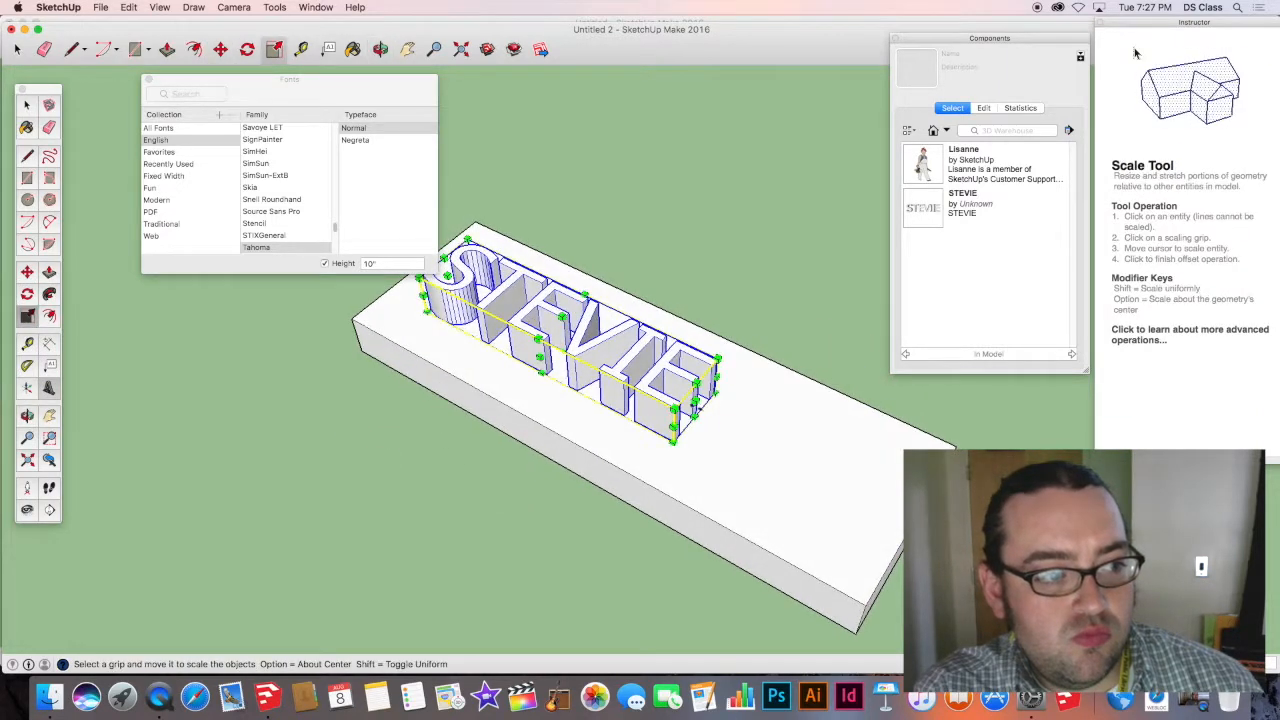
pyautogui.moveTo(697, 410); pyautogui.dragTo(862, 467)
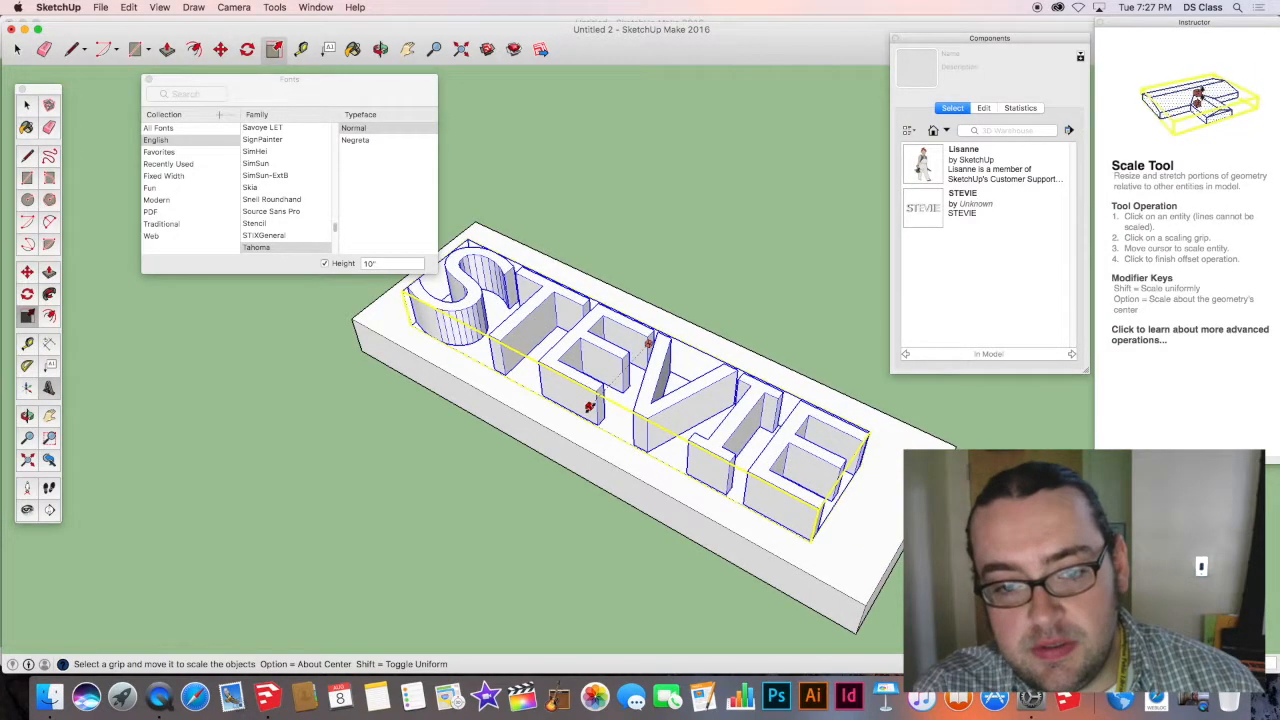
pyautogui.moveTo(604, 392); pyautogui.dragTo(490, 322, button='middle')
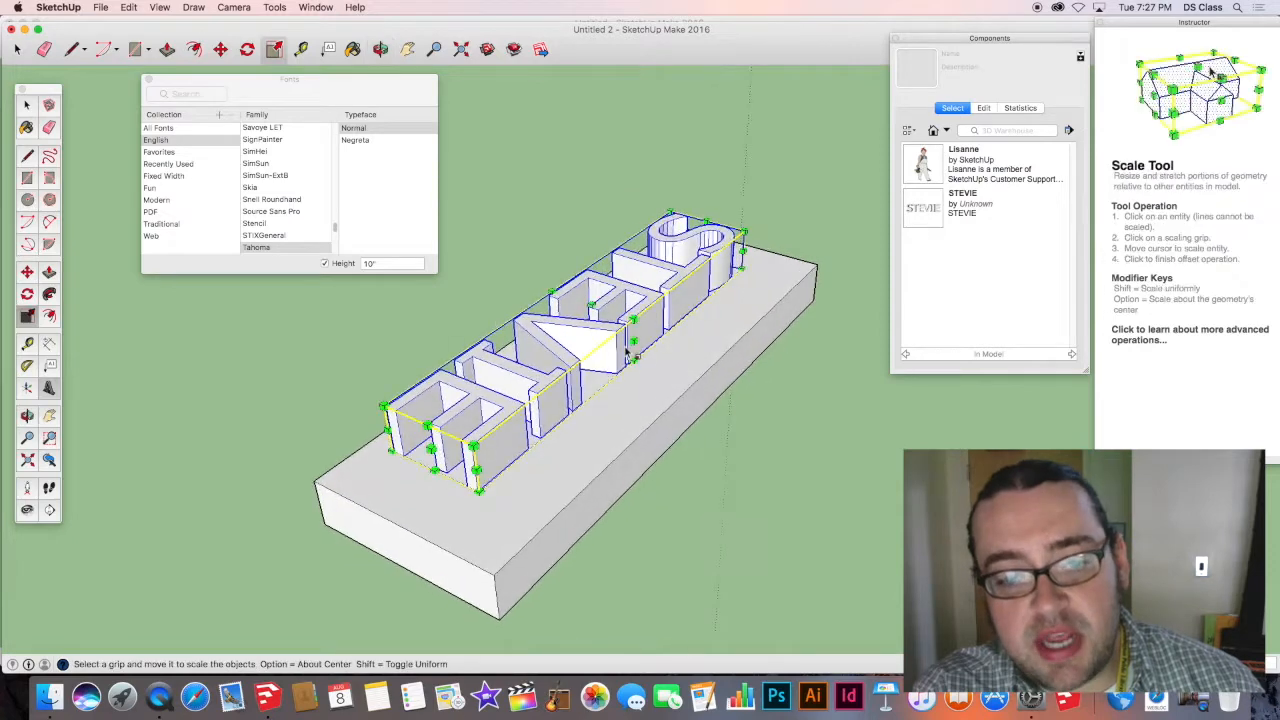
pyautogui.moveTo(634, 342); pyautogui.dragTo(672, 355)
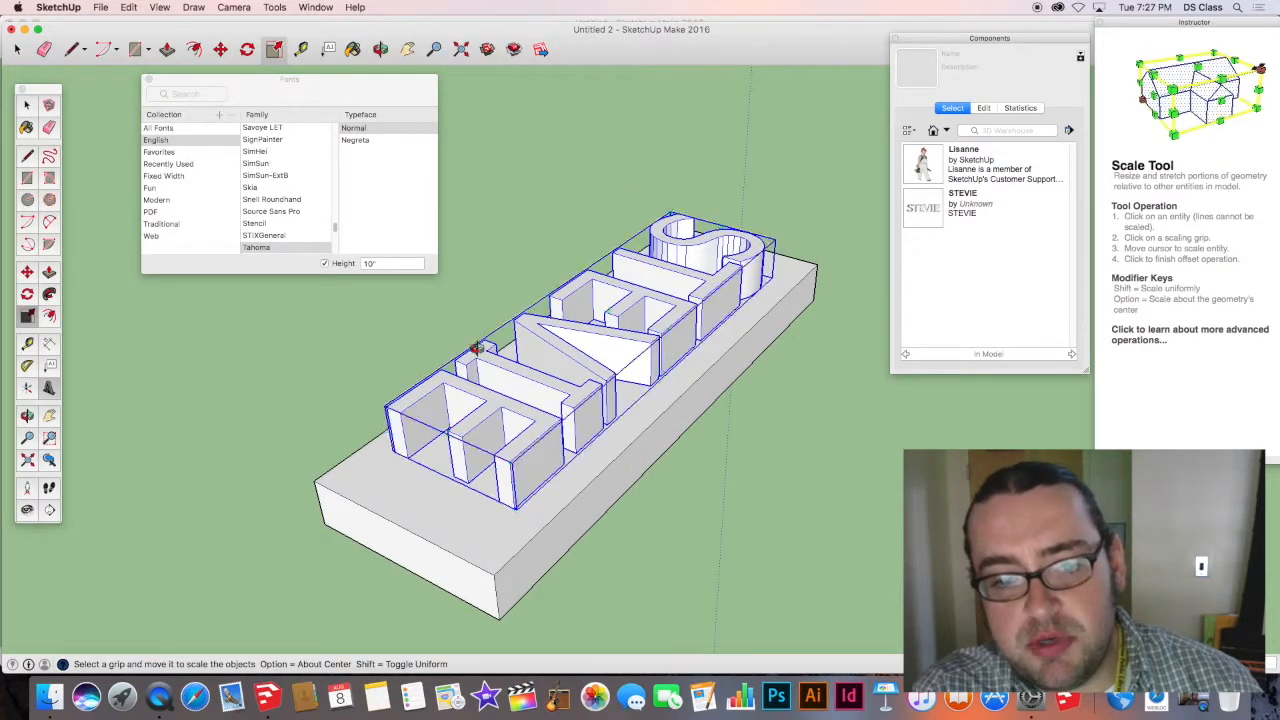
# Scale the name text shorter from its first-letter end to free space there, and reduce the letters' raised thickness.
pyautogui.moveTo(672, 355); pyautogui.dragTo(932, 390, button='middle')
pyautogui.moveTo(510, 372); pyautogui.dragTo(797, 412, button='middle')
pyautogui.scroll(-3, 797, 415)
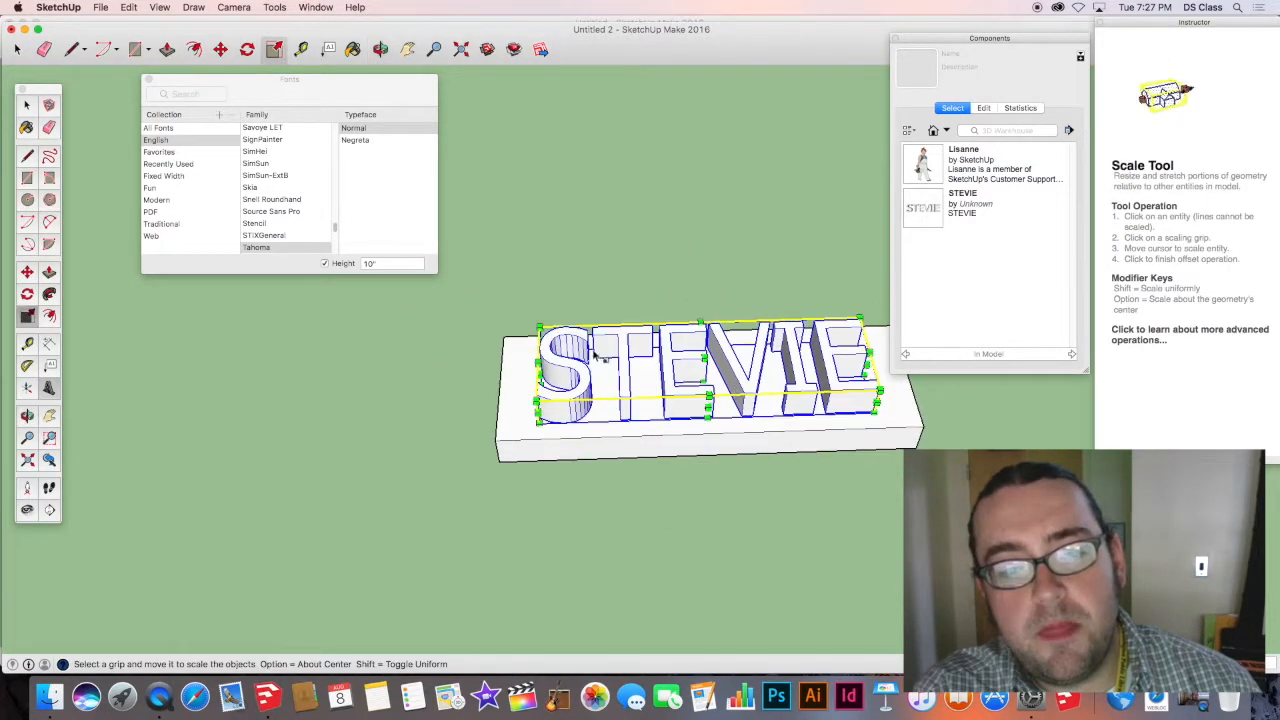
pyautogui.moveTo(540, 378); pyautogui.dragTo(593, 373)
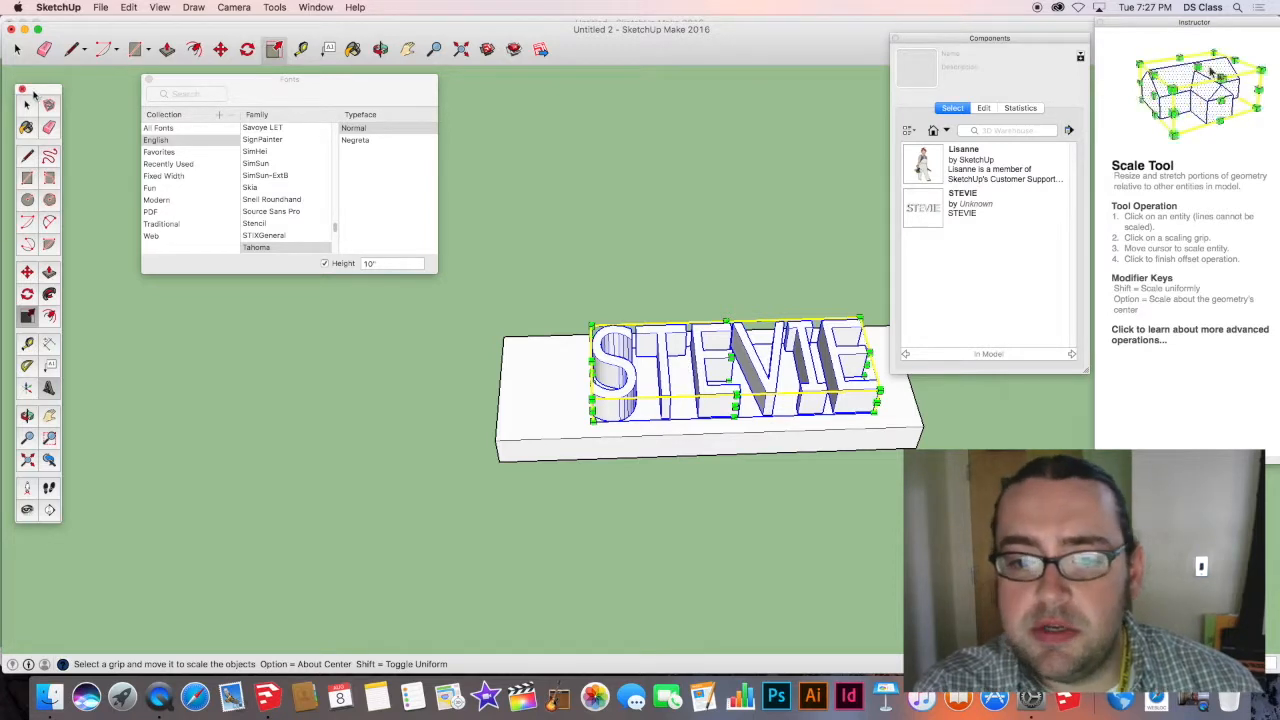
pyautogui.click(27, 104)
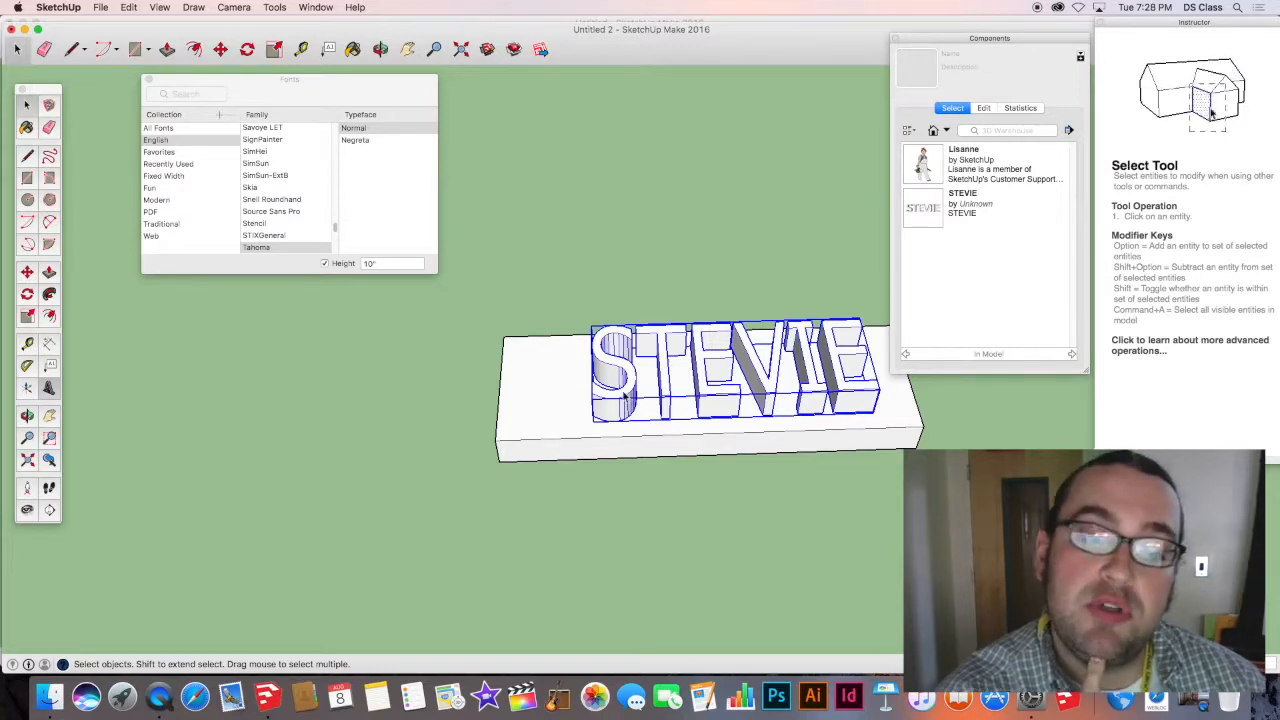
pyautogui.press('s')
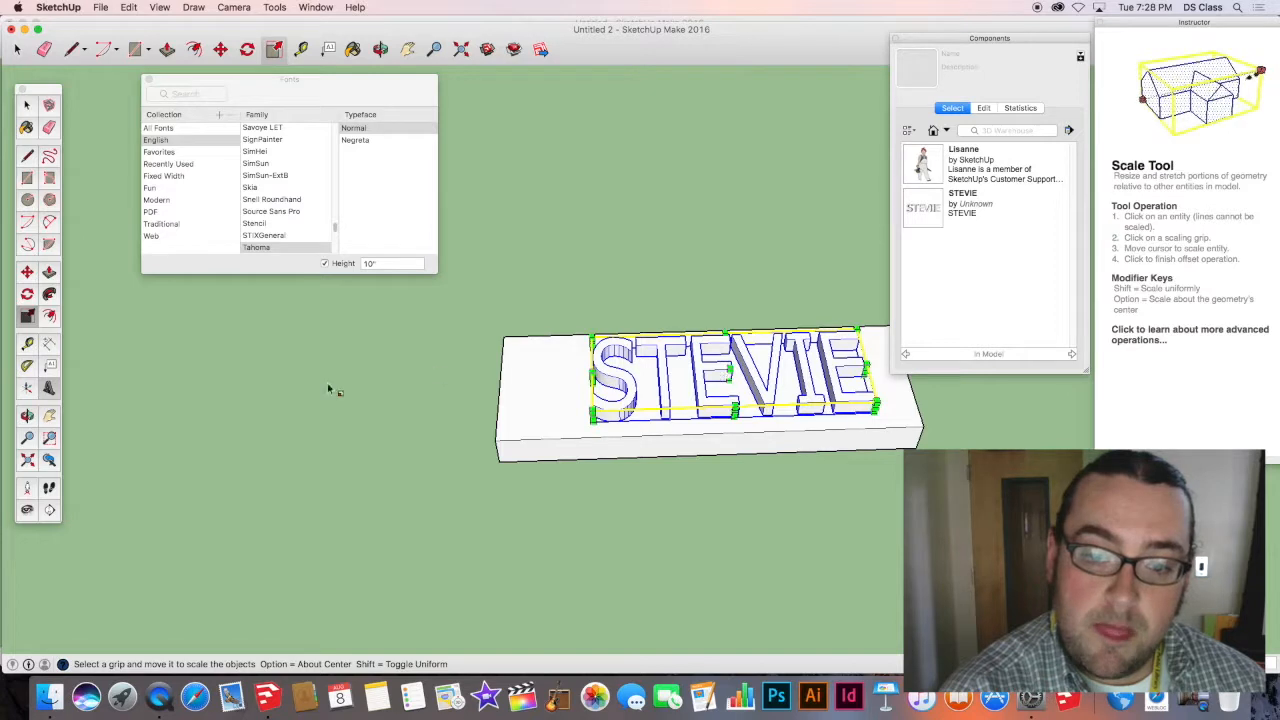
# Draw a circle on the slab's top face in the free space before the first letter.
pyautogui.press('c')
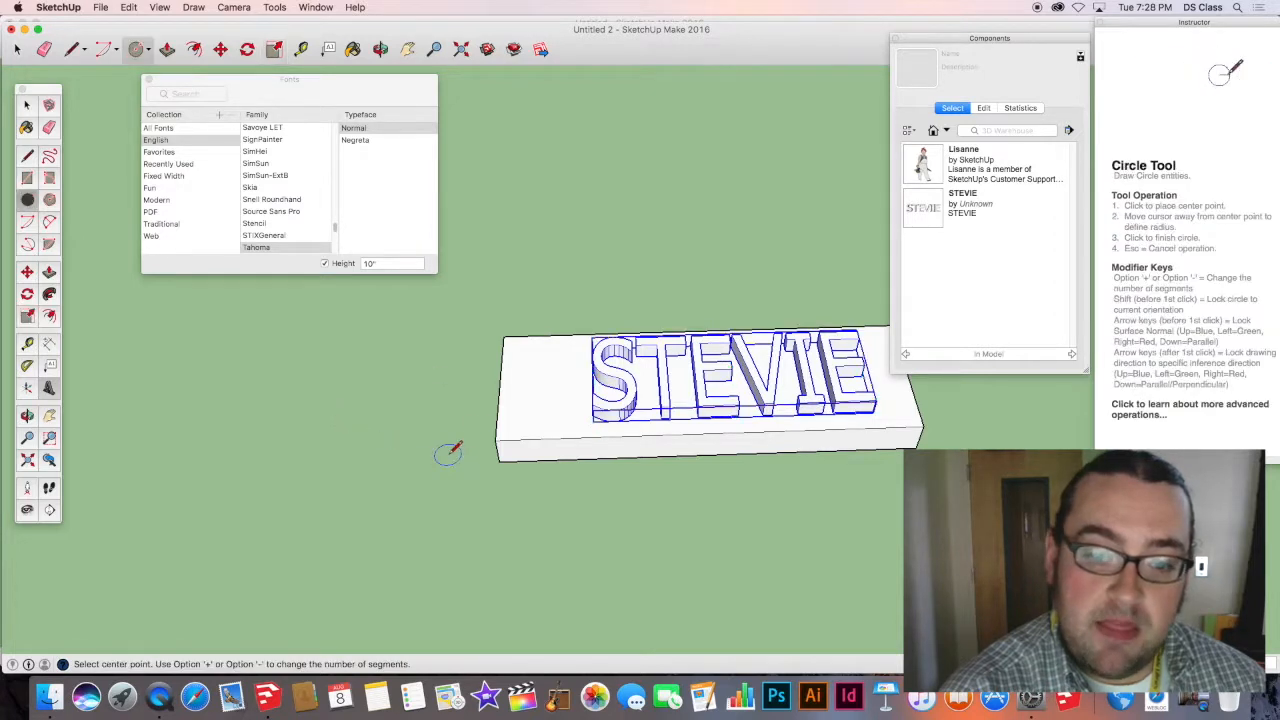
pyautogui.click(537, 384)
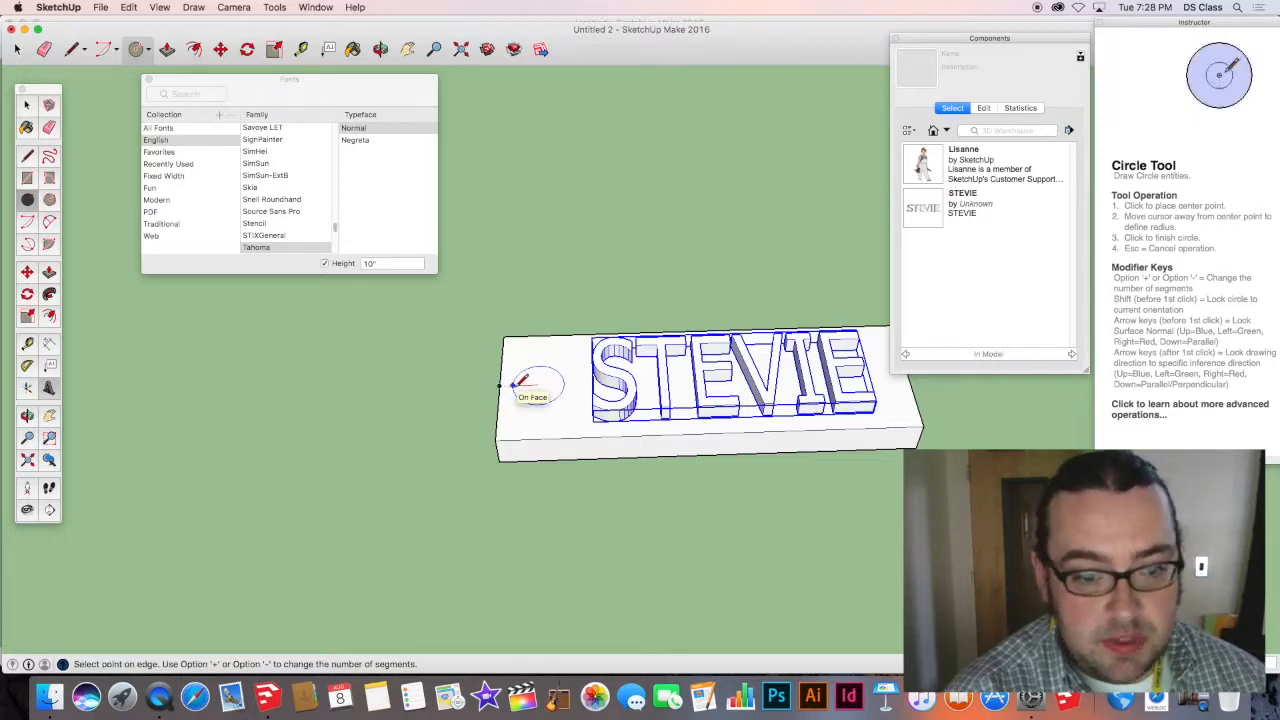
pyautogui.click(538, 404)
# Push the circle on the slab's top face down through the slab until it protrudes below the underside.
pyautogui.moveTo(555, 417); pyautogui.dragTo(477, 496, button='middle')
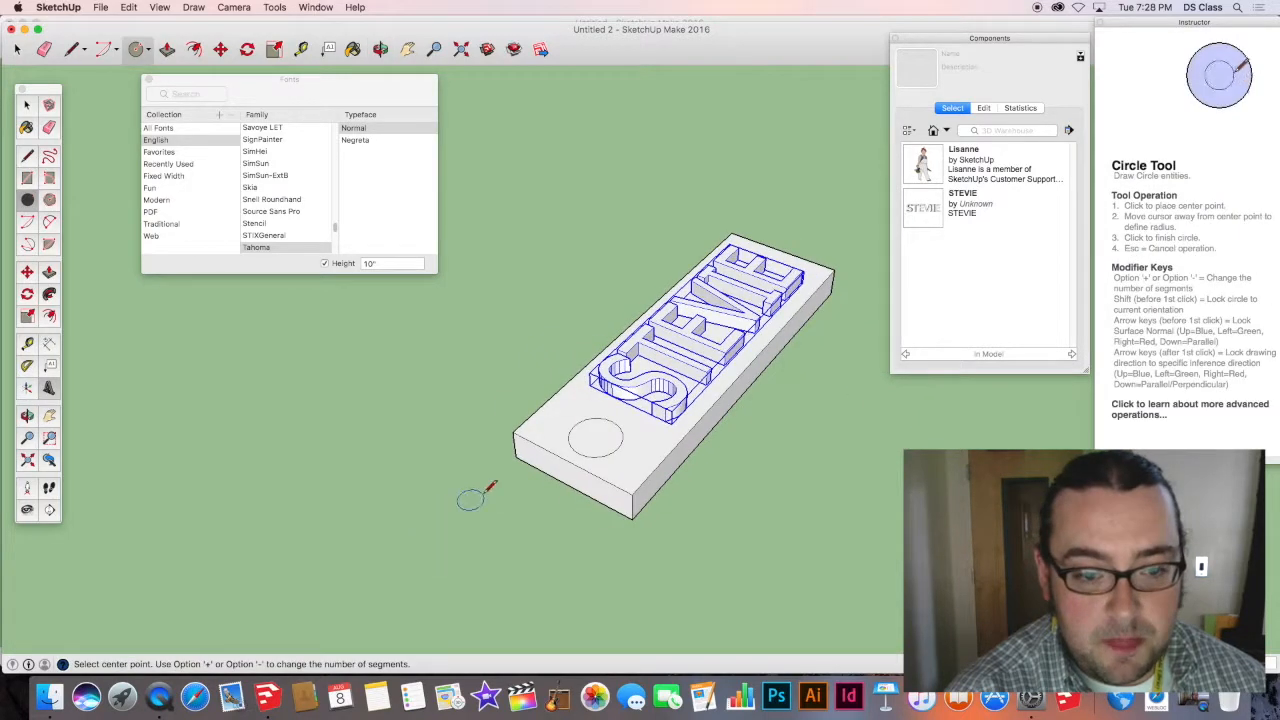
pyautogui.moveTo(667, 428); pyautogui.dragTo(576, 422, button='middle')
pyautogui.press('p')
pyautogui.scroll(5, 565, 480)
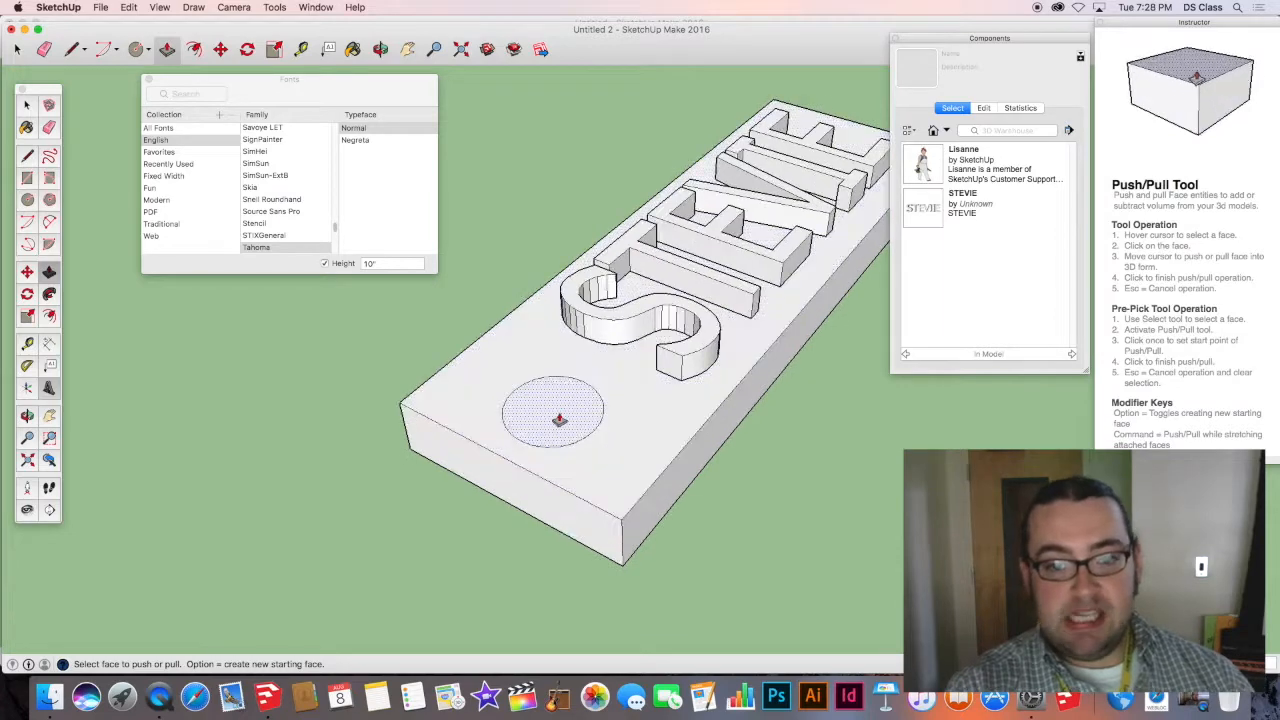
pyautogui.click(573, 450)
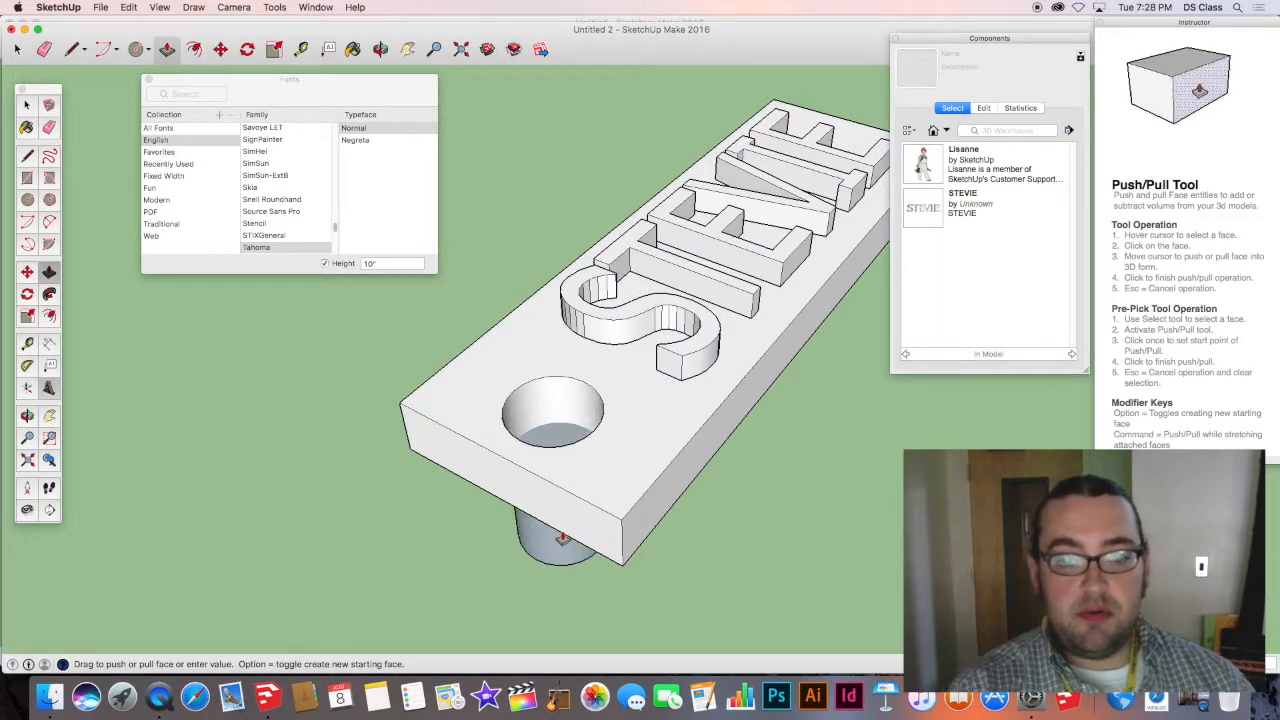
pyautogui.click(565, 528)
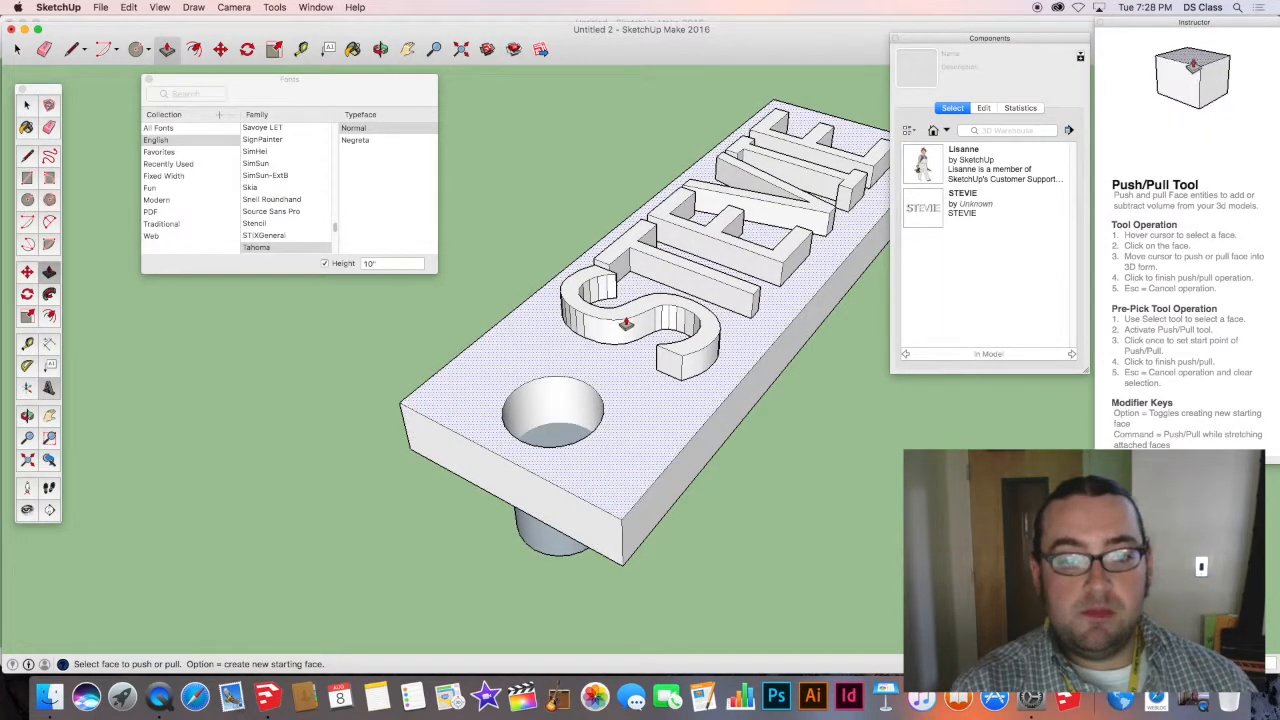
# Undo the push through the slab and the circle drawn on its top face.
pyautogui.press('super+z')
pyautogui.press('super+z')
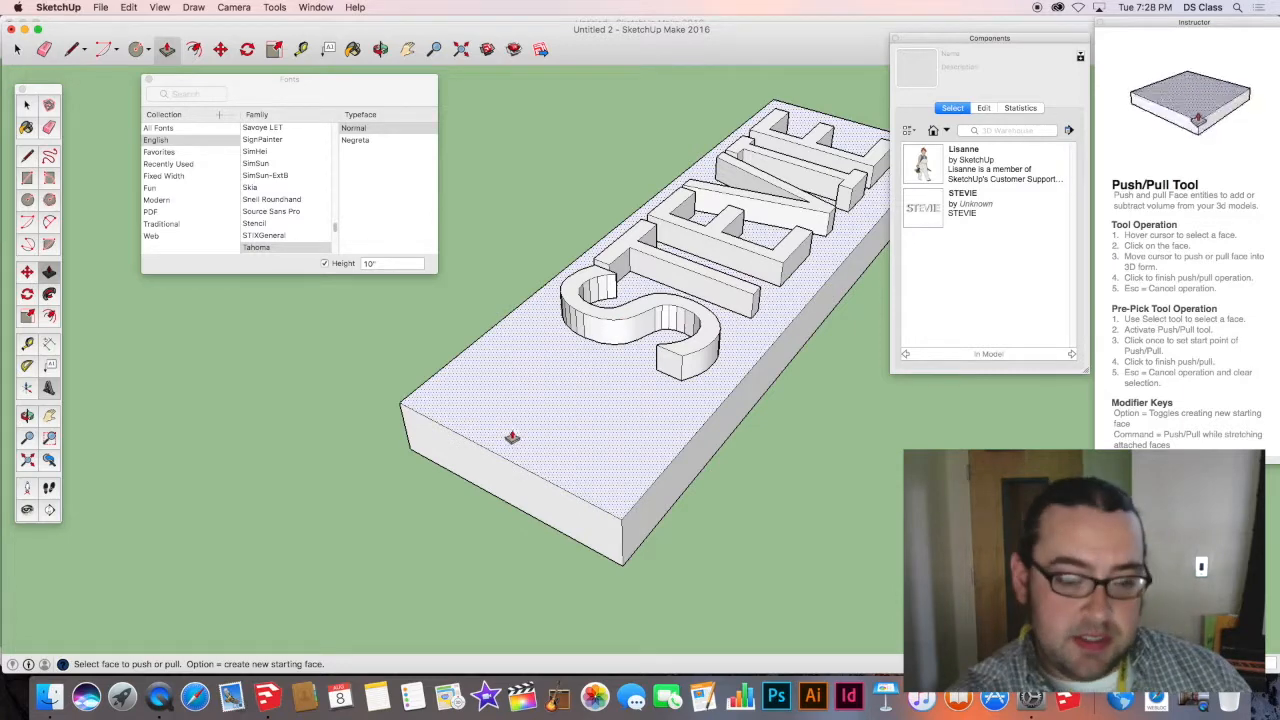
pyautogui.press('space')
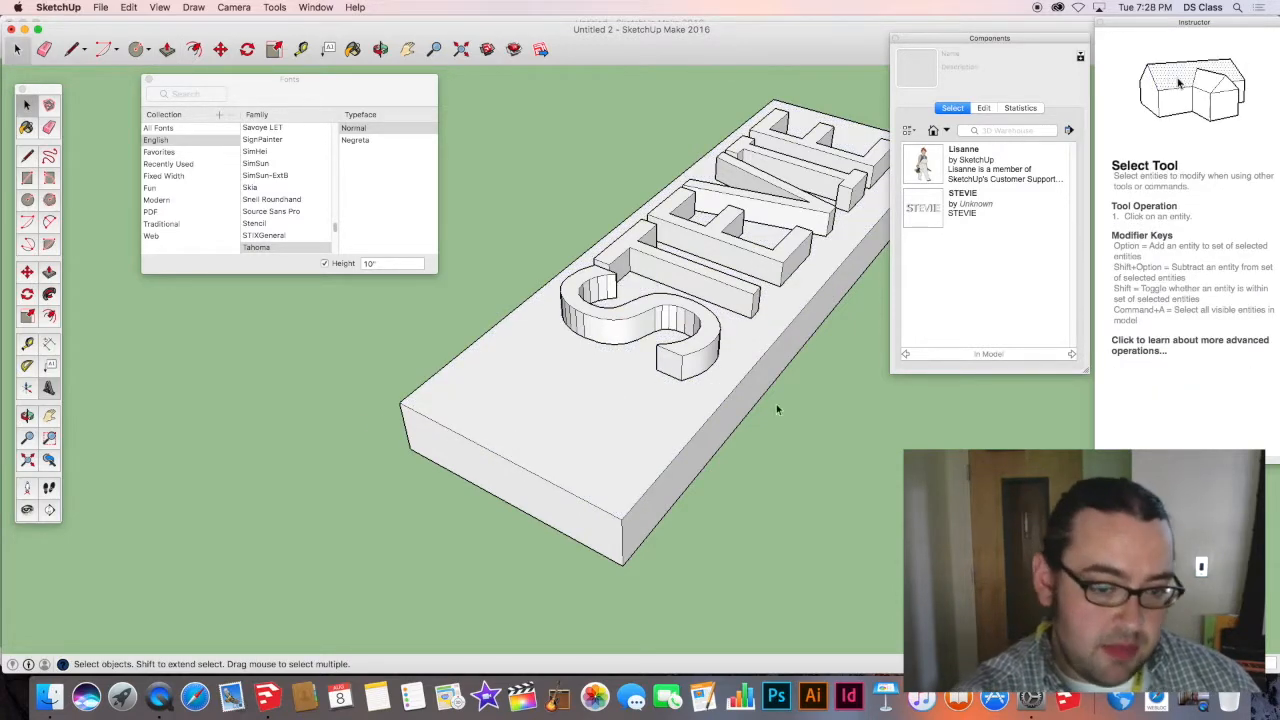
# Draw a new circle on the slab's top face, midway between the end edge and the first letter.
pyautogui.moveTo(809, 406); pyautogui.dragTo(806, 450, button='middle')
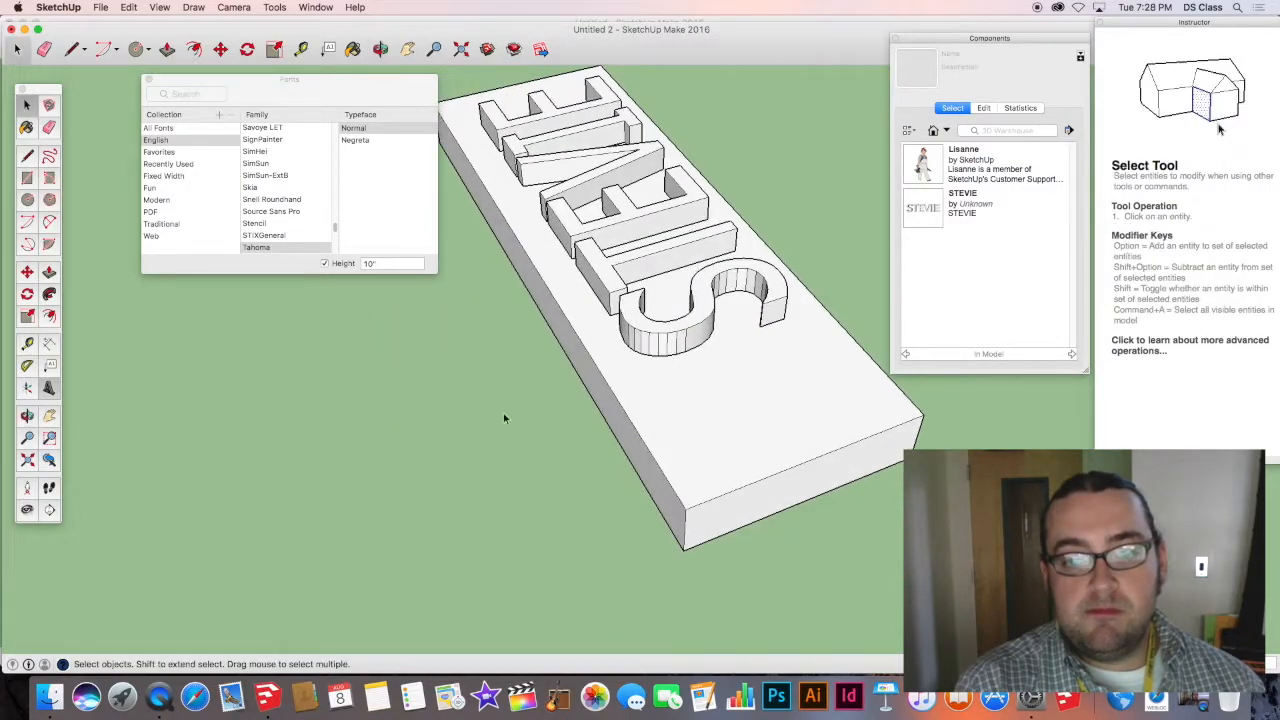
pyautogui.moveTo(348, 408); pyautogui.dragTo(220, 390, button='middle')
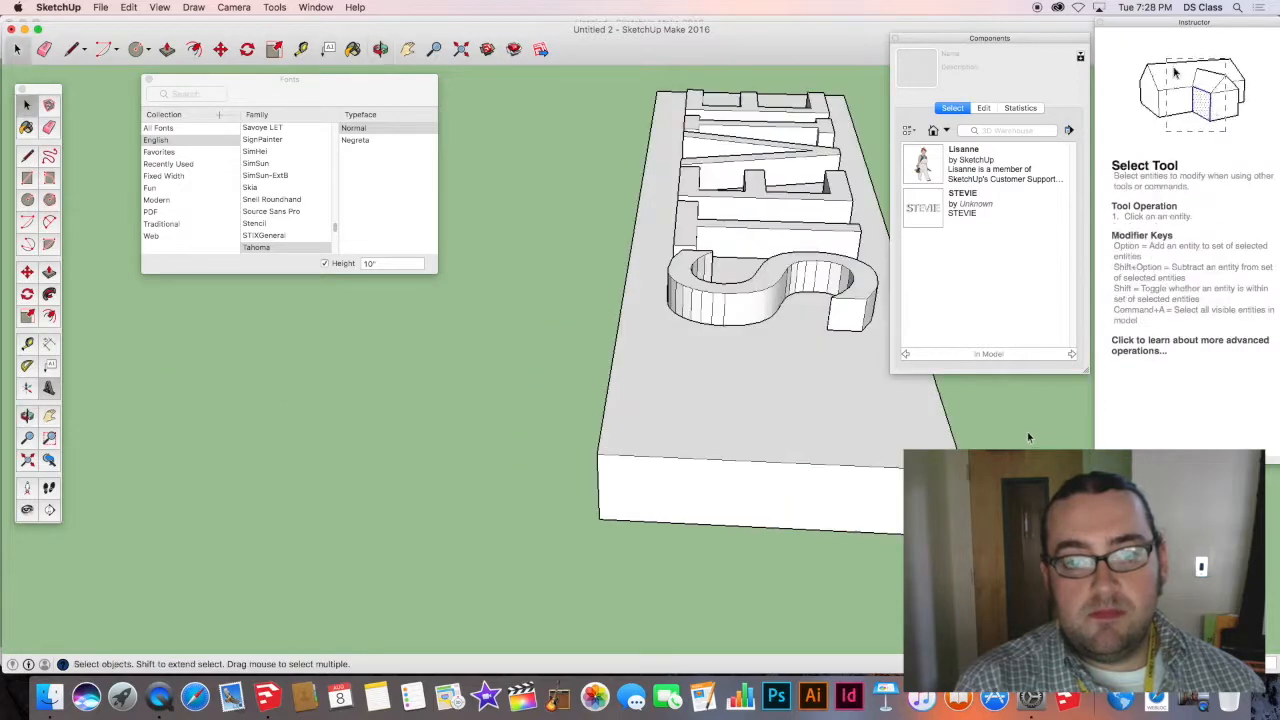
pyautogui.moveTo(1030, 440); pyautogui.dragTo(509, 506, button='middle')
pyautogui.scroll(-5, 469, 410)
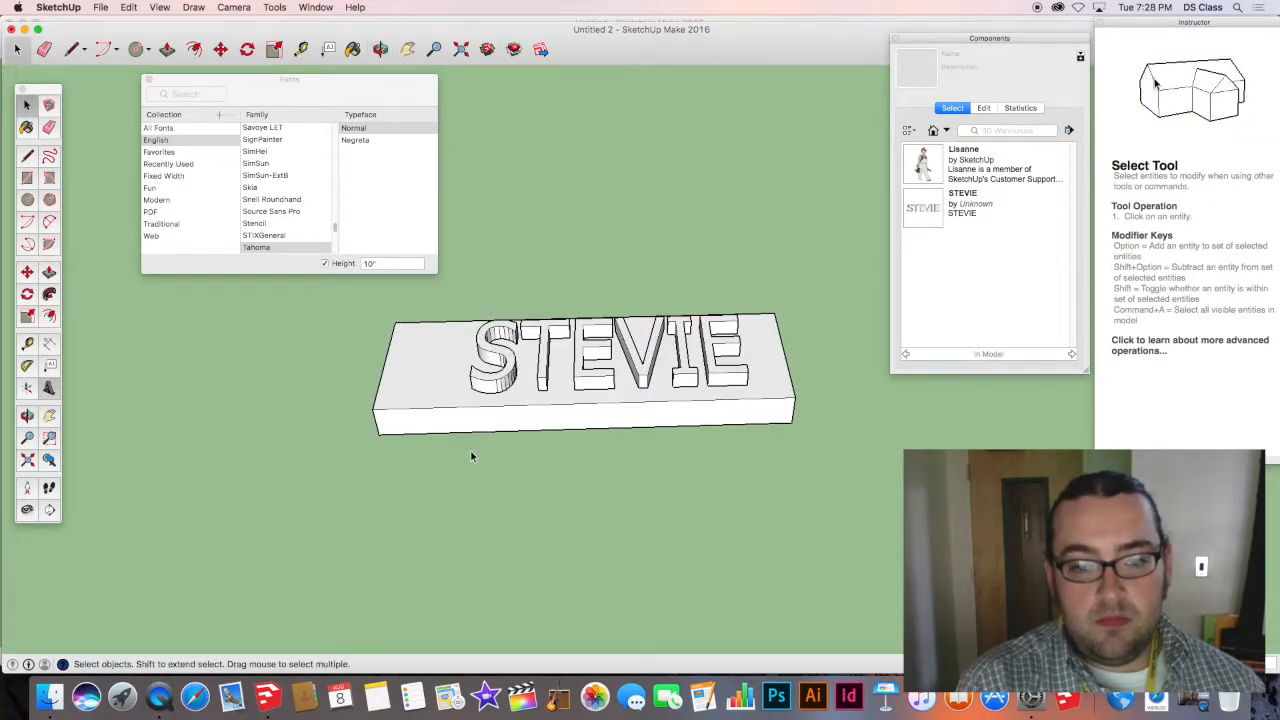
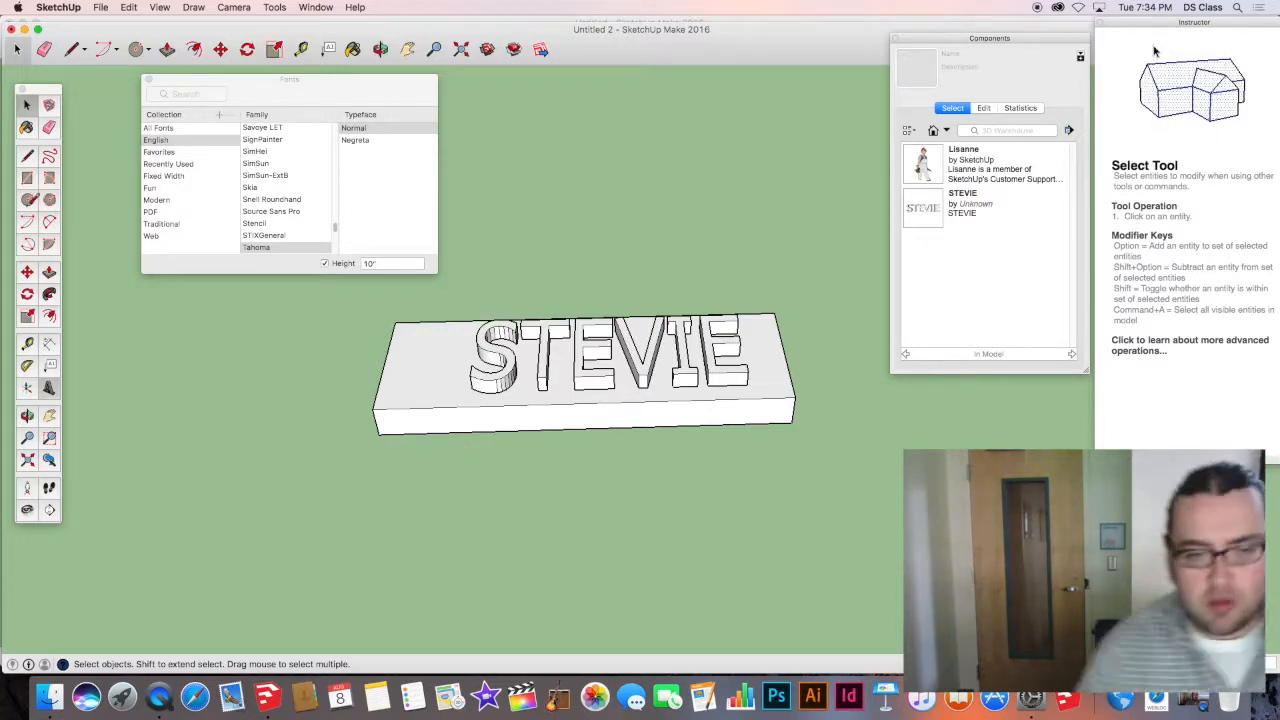
pyautogui.click(27, 199)
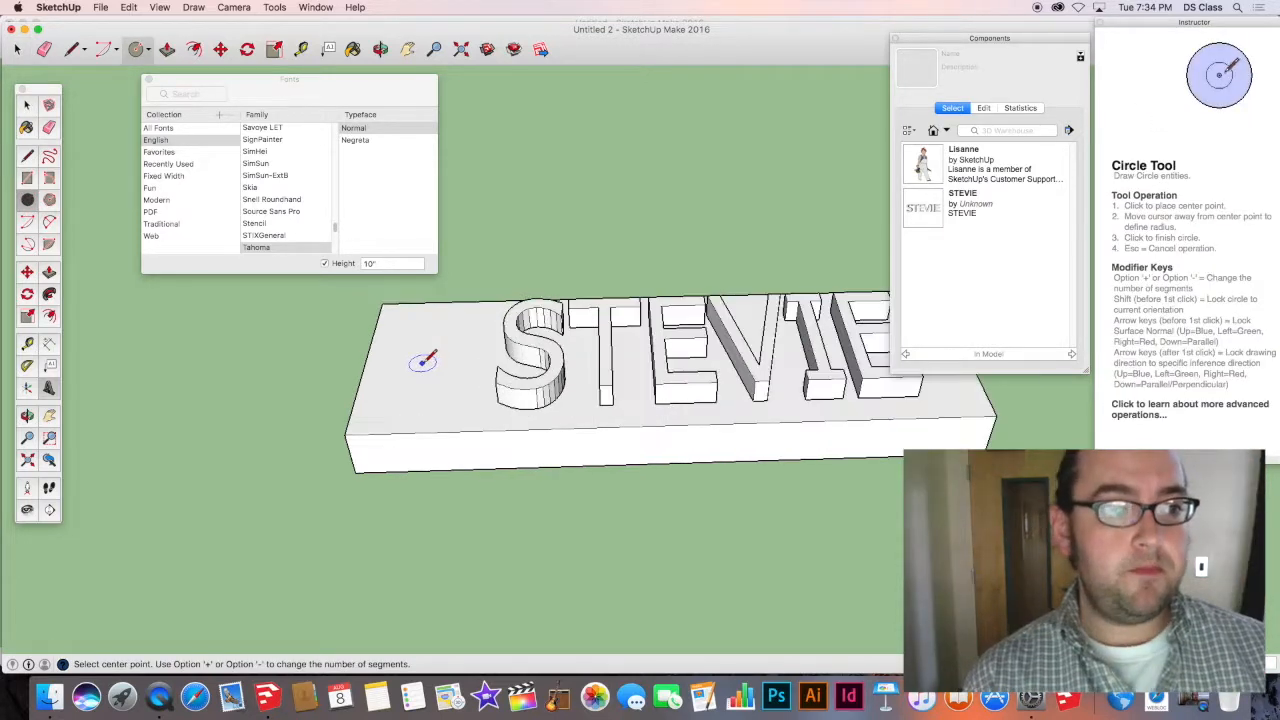
pyautogui.scroll(3, 440, 358)
pyautogui.press('o')
pyautogui.moveTo(452, 351); pyautogui.dragTo(457, 363, button='middle')
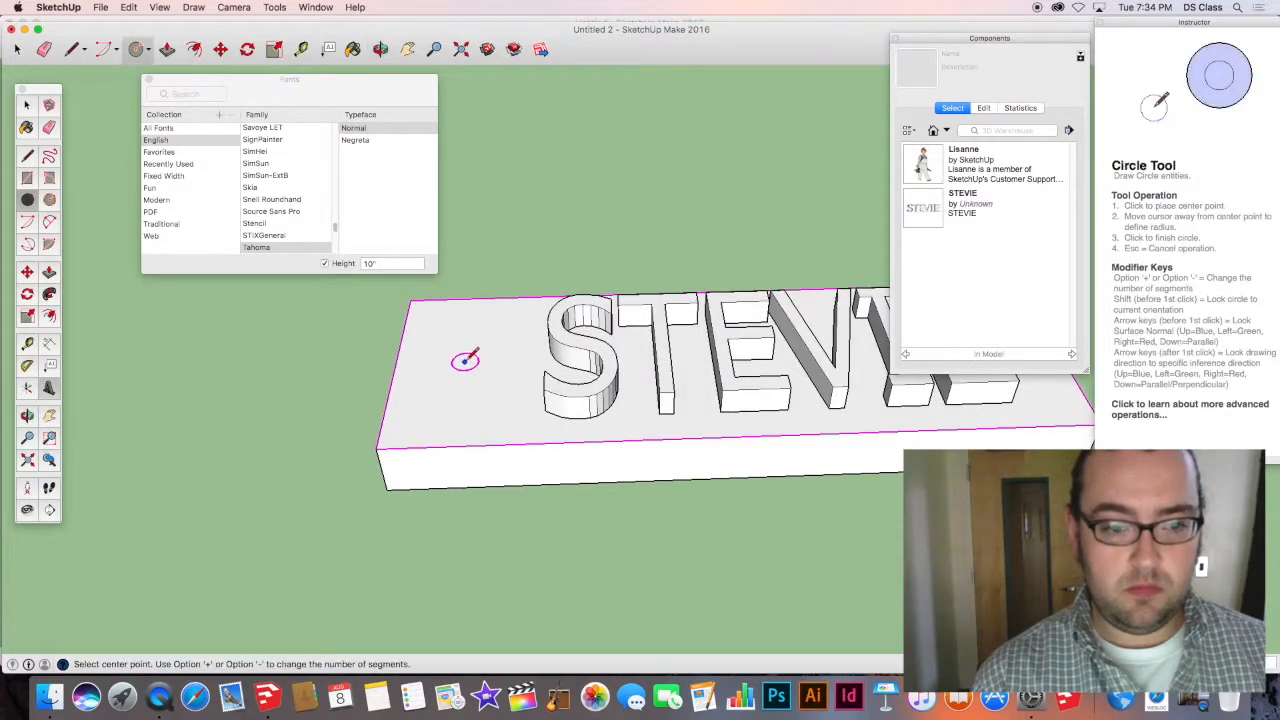
pyautogui.click(460, 367)
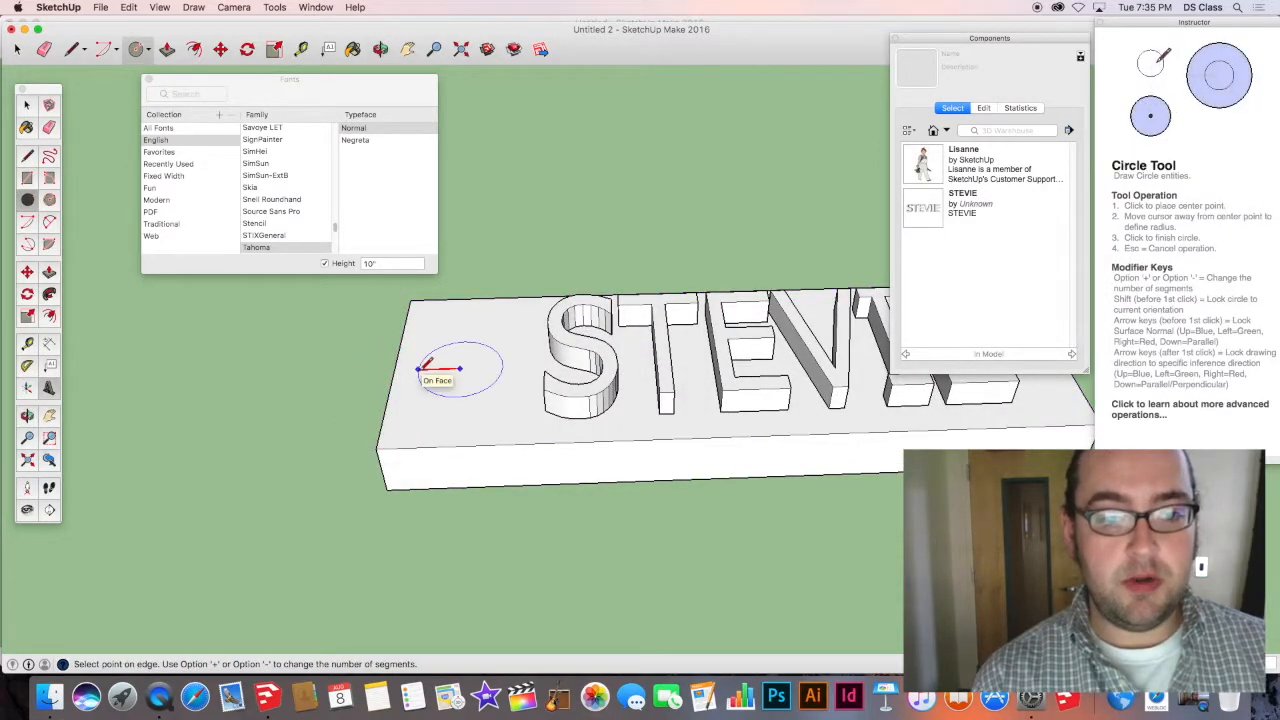
pyautogui.click(472, 379)
# Push the circular face down through the slab so that a cylinder extends below the underside.
pyautogui.press('space')
pyautogui.click(467, 386)
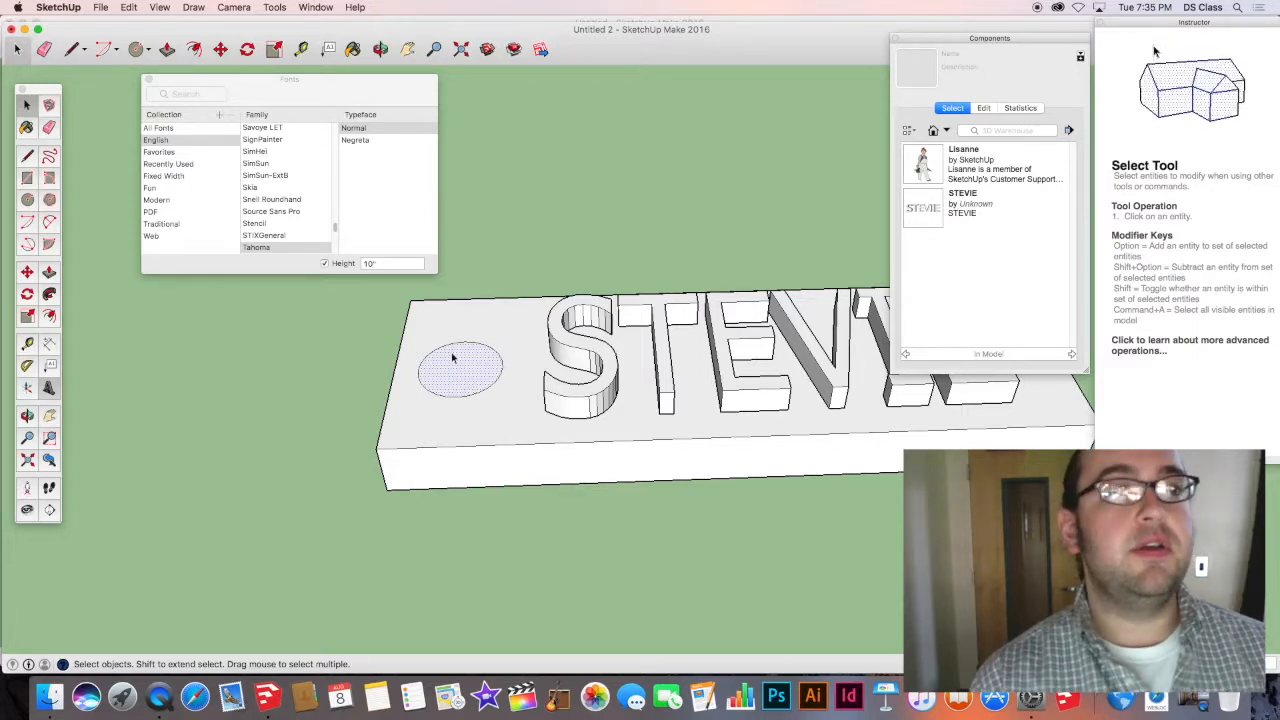
pyautogui.press('p')
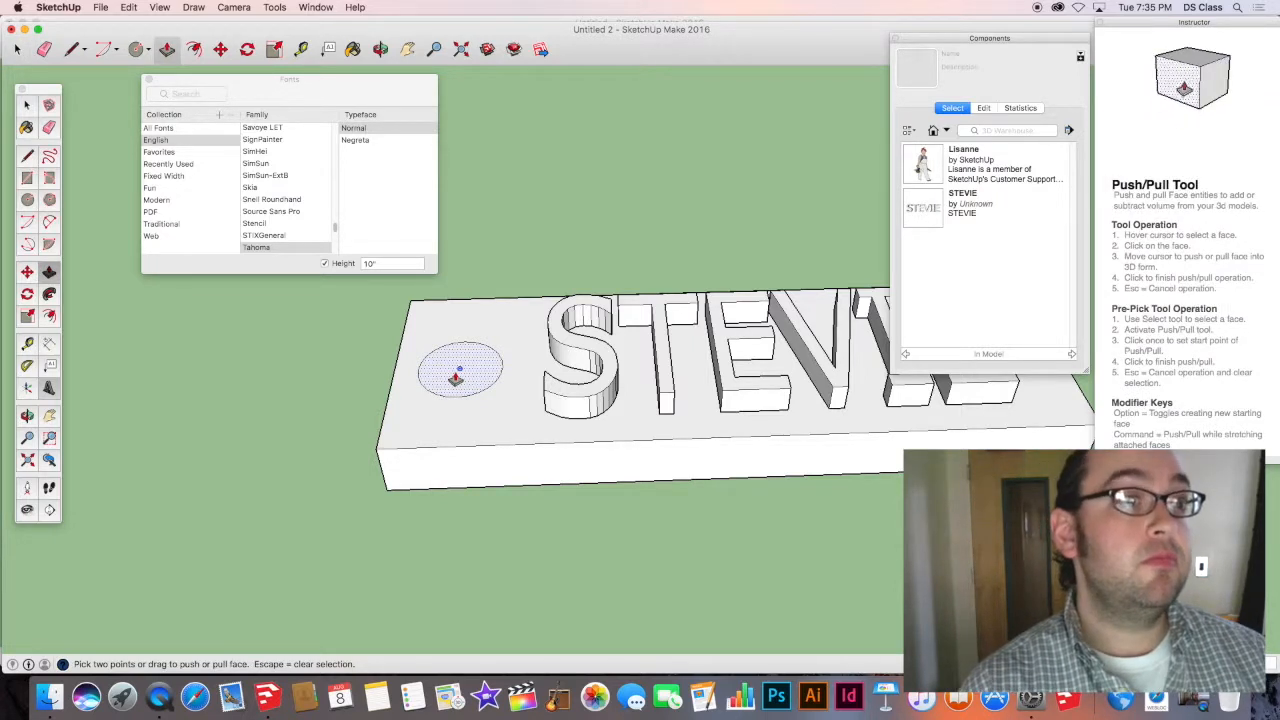
pyautogui.click(455, 377)
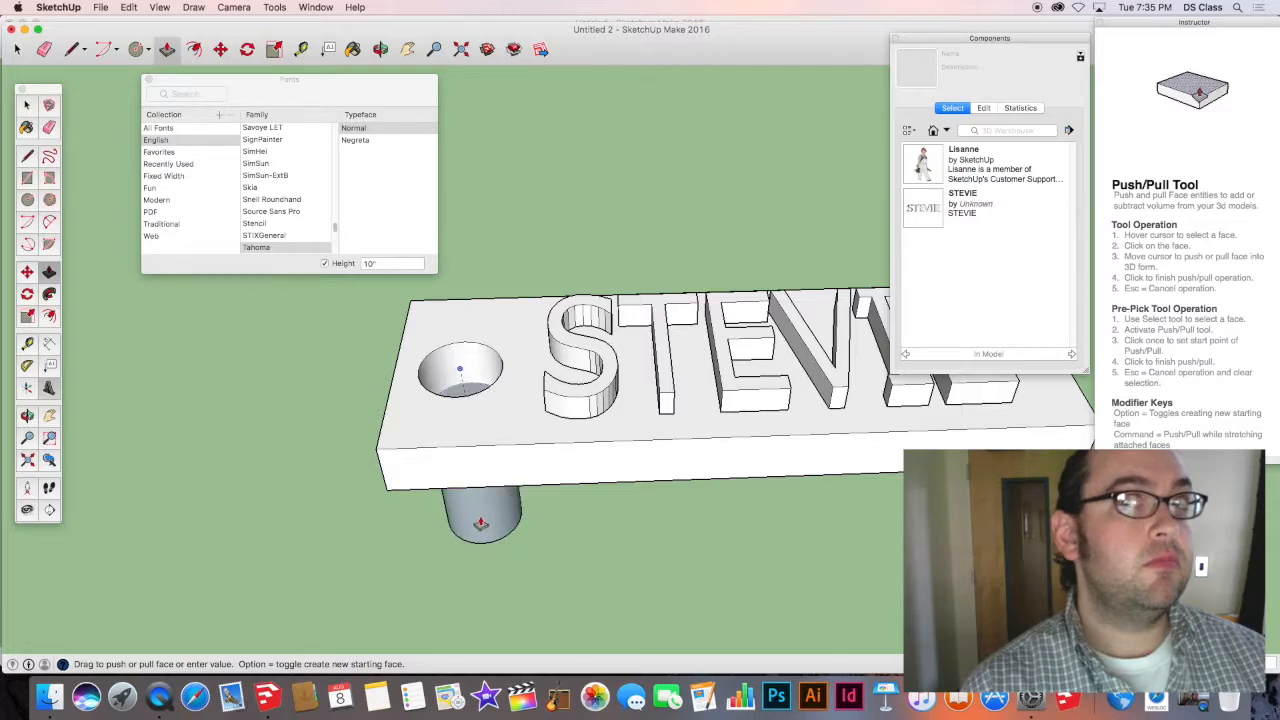
pyautogui.click(480, 522)
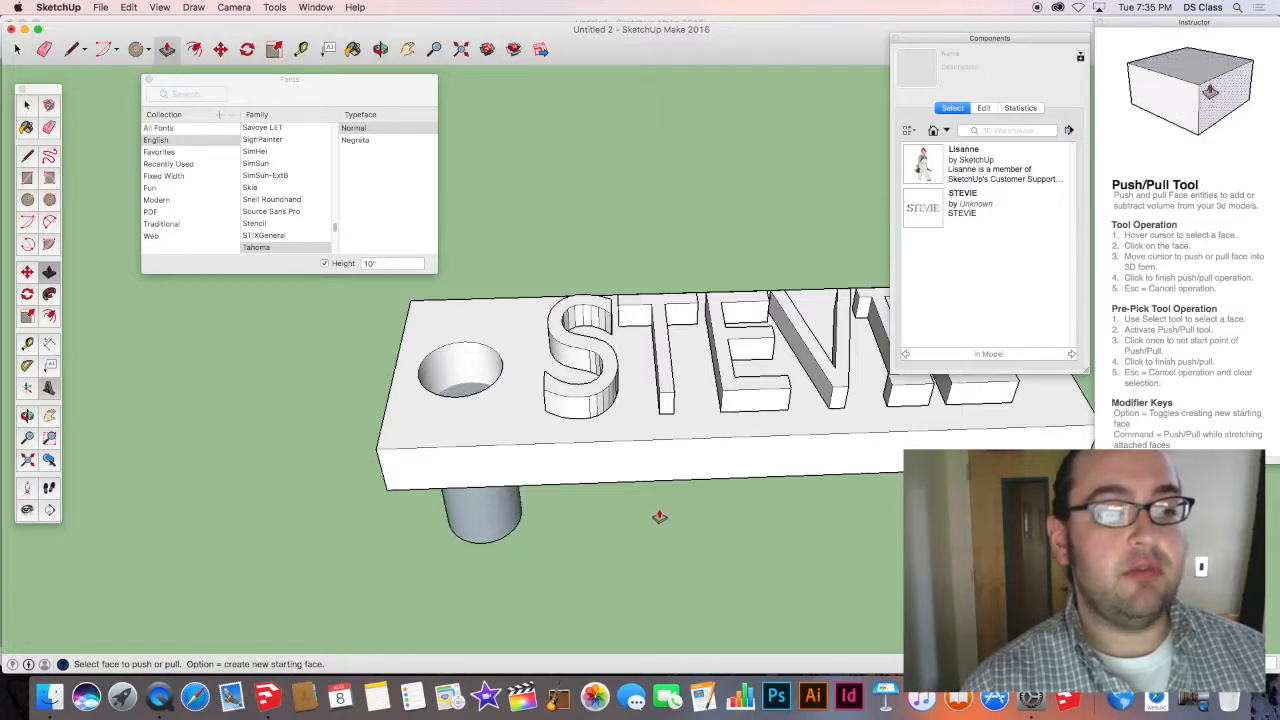
# Move the Fonts window aside and close it.
pyautogui.scroll(-1, 634, 320)
pyautogui.keyDown('shift'); pyautogui.moveTo(634, 320); pyautogui.dragTo(490, 345, button='middle'); pyautogui.keyUp('shift')
pyautogui.moveTo(331, 91); pyautogui.dragTo(253, 88)
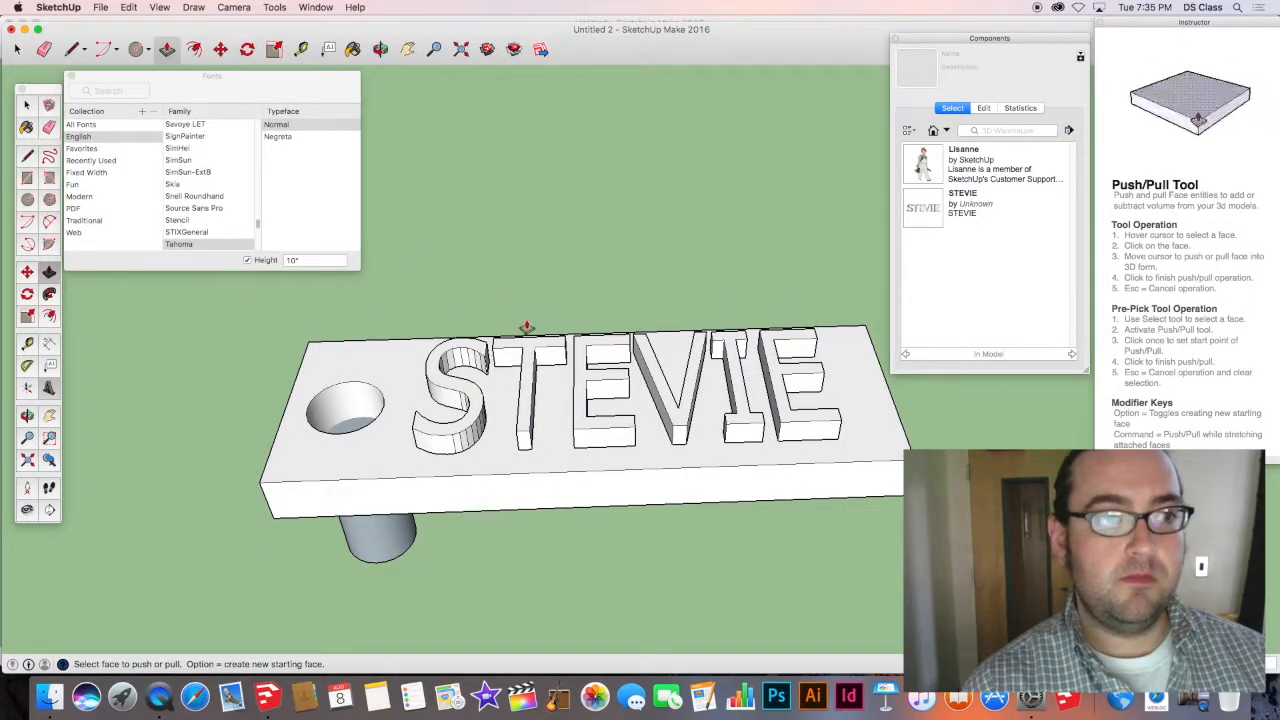
pyautogui.moveTo(526, 327); pyautogui.dragTo(523, 280, button='middle')
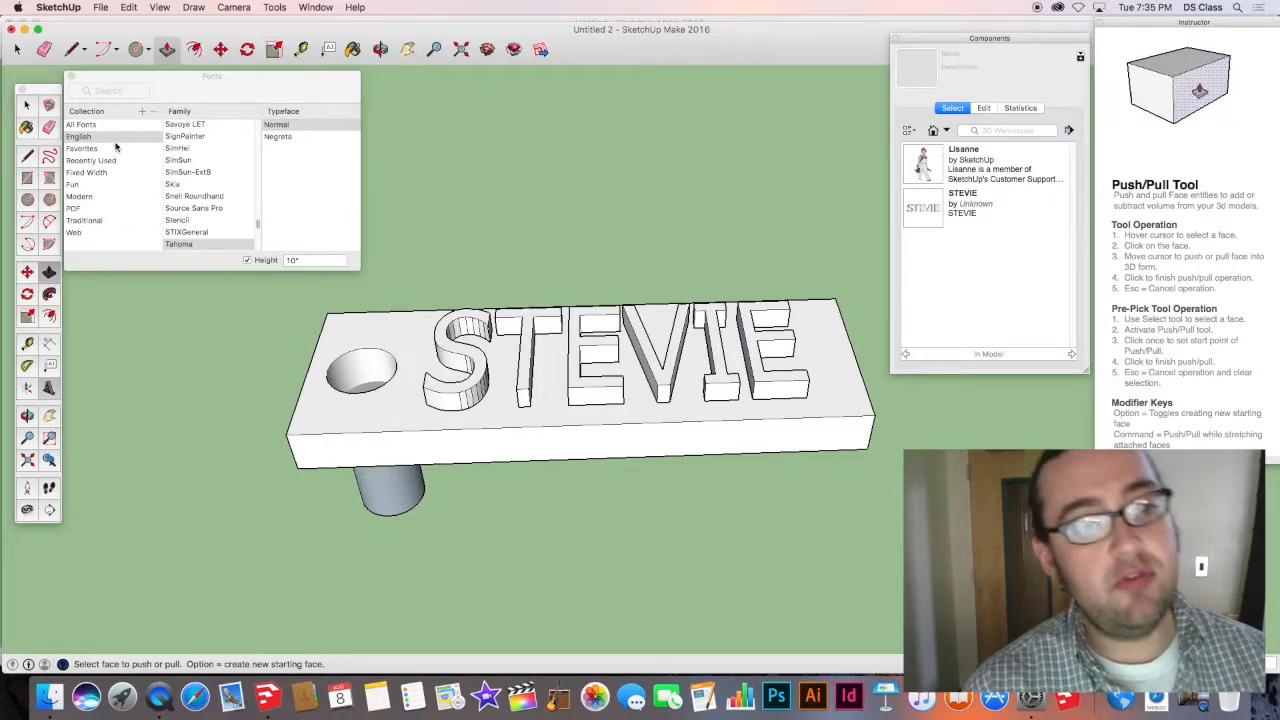
pyautogui.click(71, 77)
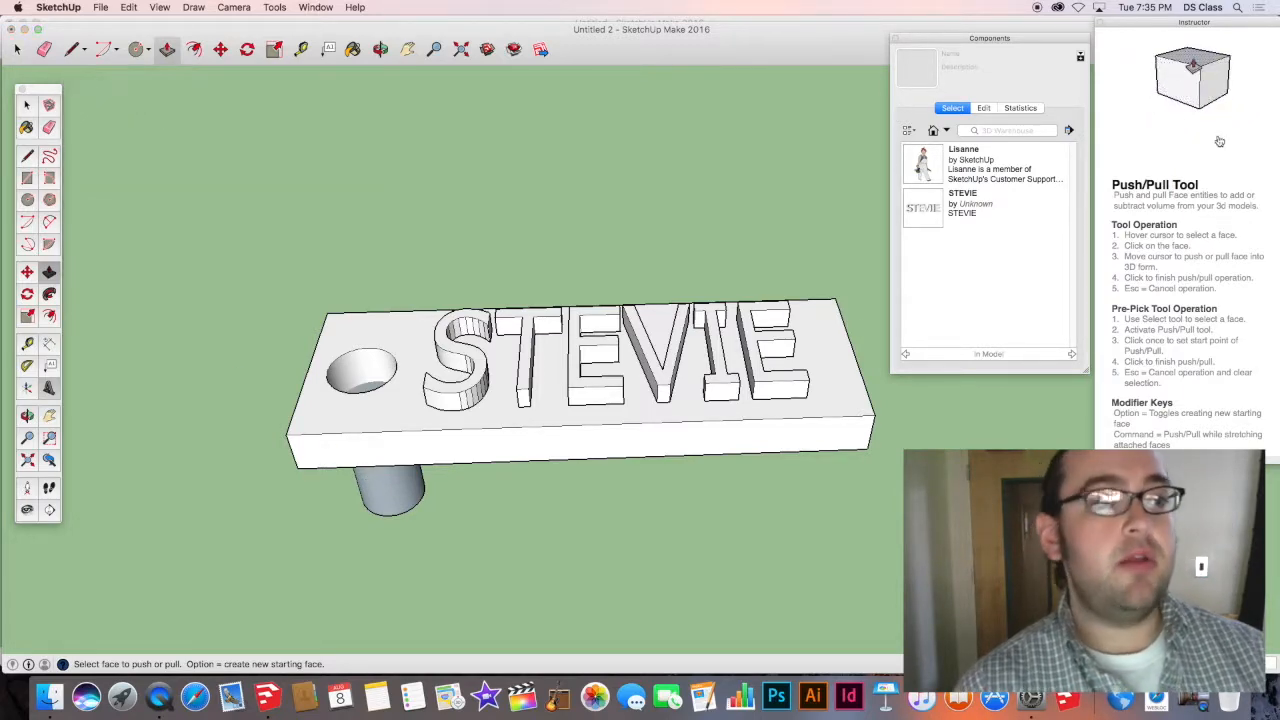
# Select the whole name tag and explode the 3D text component into plain geometry.
pyautogui.moveTo(614, 302); pyautogui.dragTo(545, 305, button='middle')
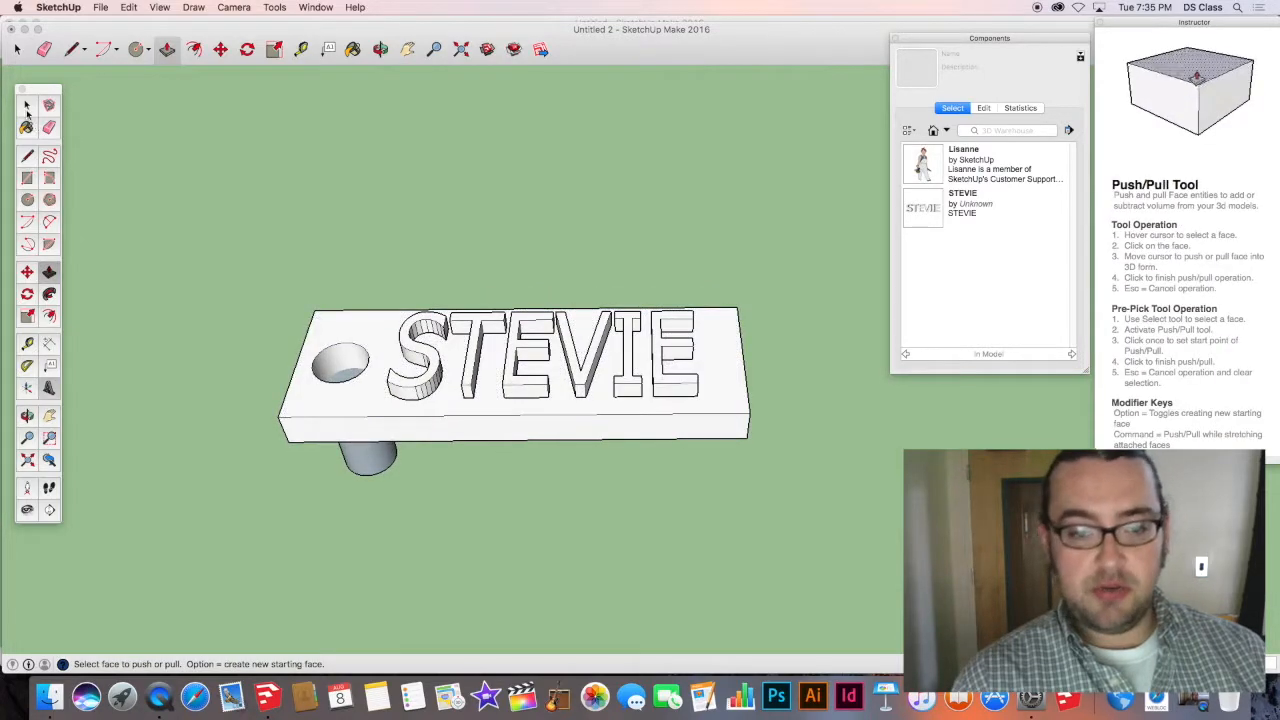
pyautogui.click(27, 104)
pyautogui.moveTo(212, 167); pyautogui.dragTo(838, 597)
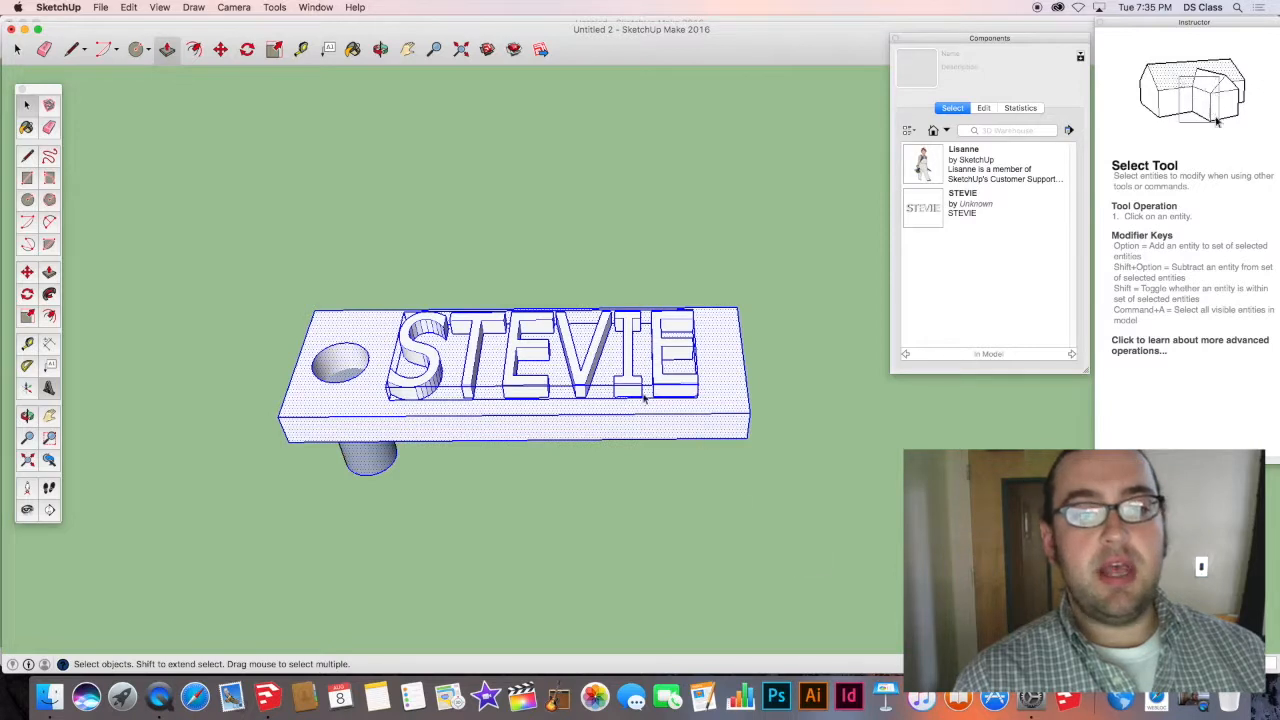
pyautogui.rightClick(524, 353)
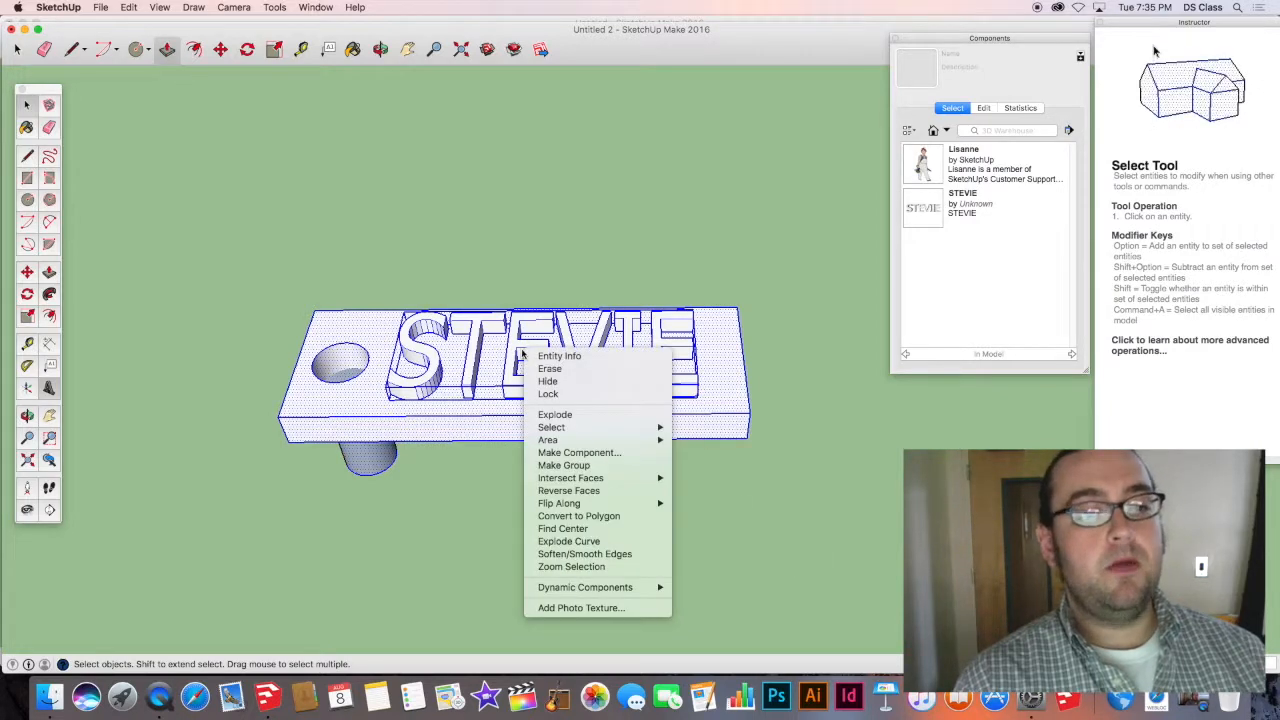
pyautogui.click(558, 415)
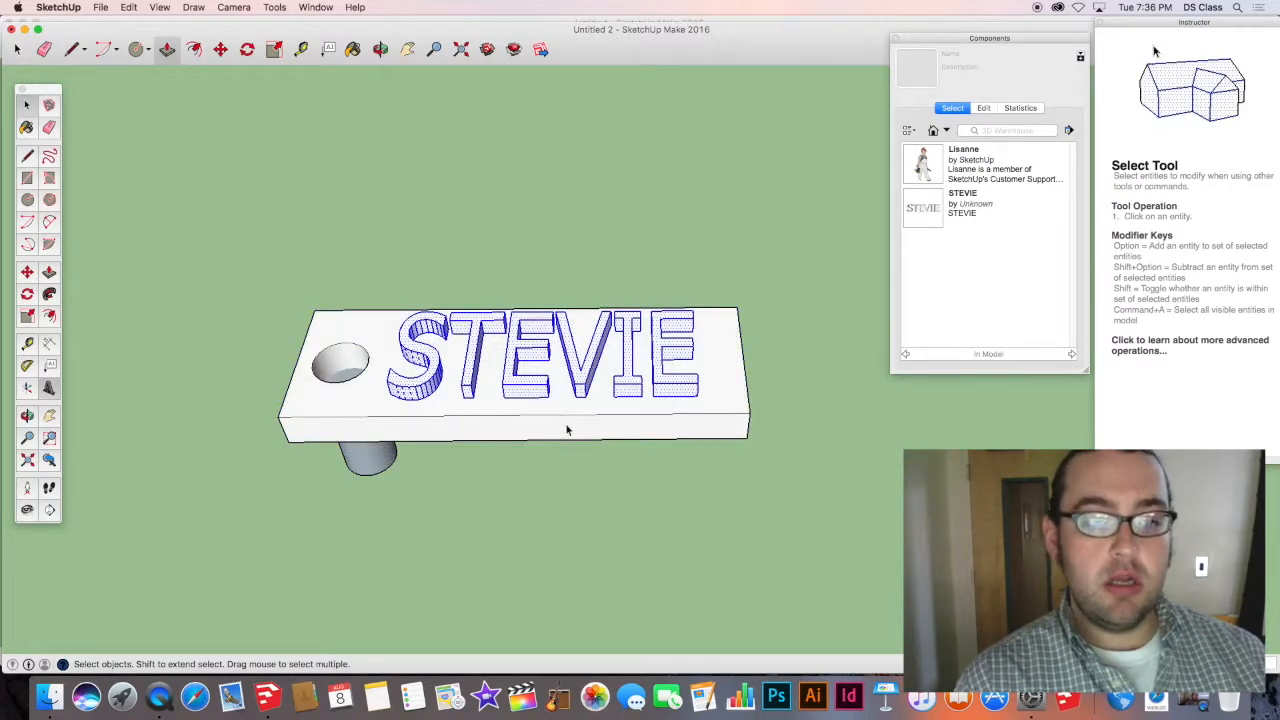
# Select individual surfaces of the slab, cylinder and letters to check how the exploded geometry is divided.
pyautogui.click(568, 432)
pyautogui.click(370, 458)
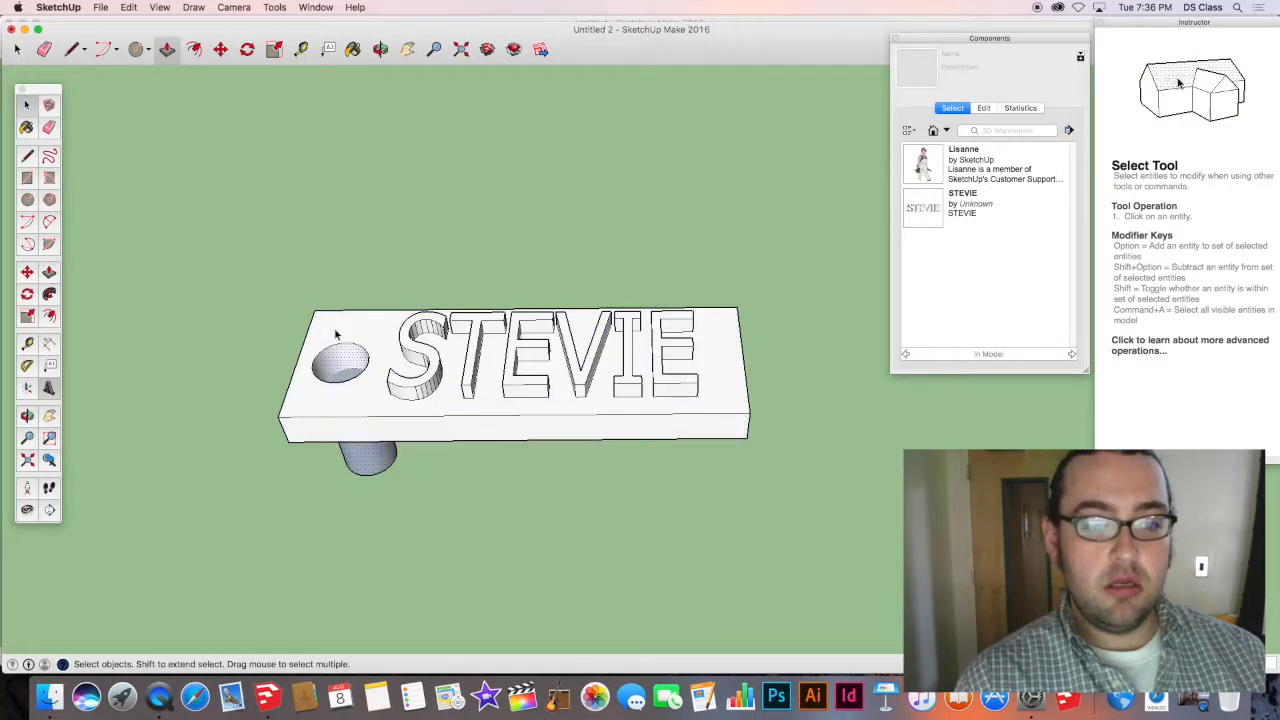
pyautogui.click(426, 383)
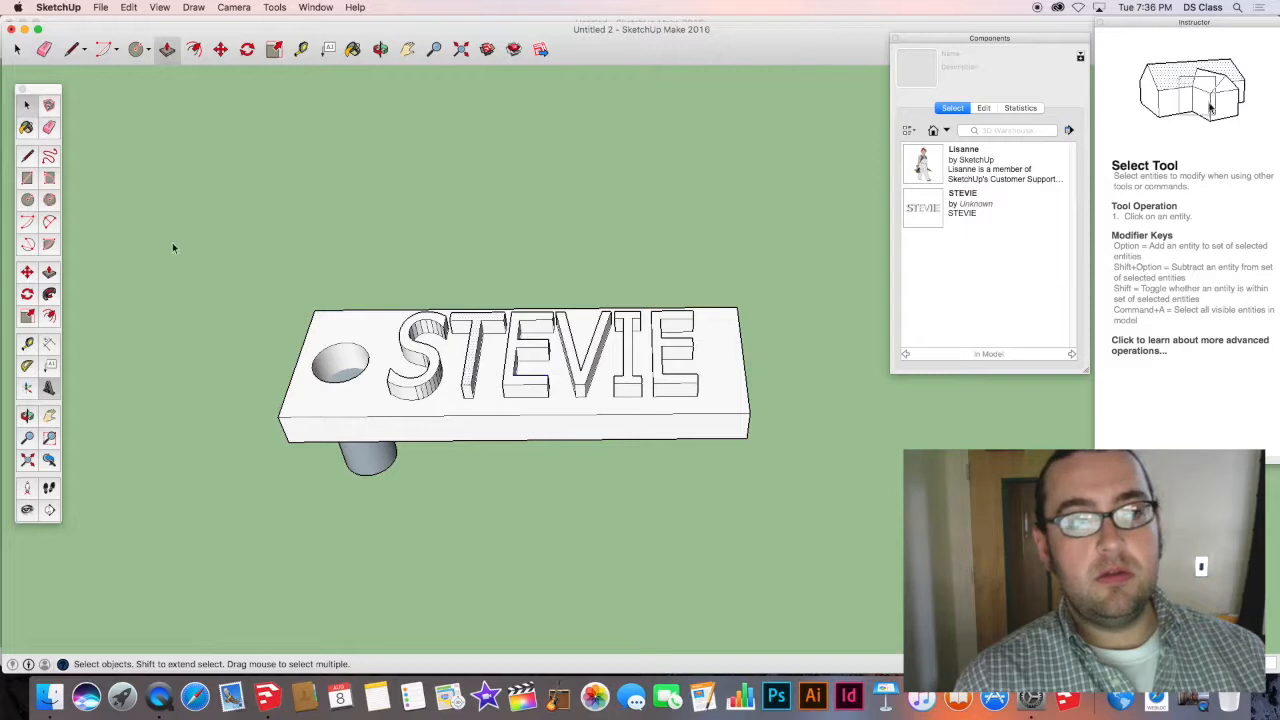
# Select the entire name tag and intersect its faces with the selection.
pyautogui.moveTo(182, 220); pyautogui.dragTo(815, 530)
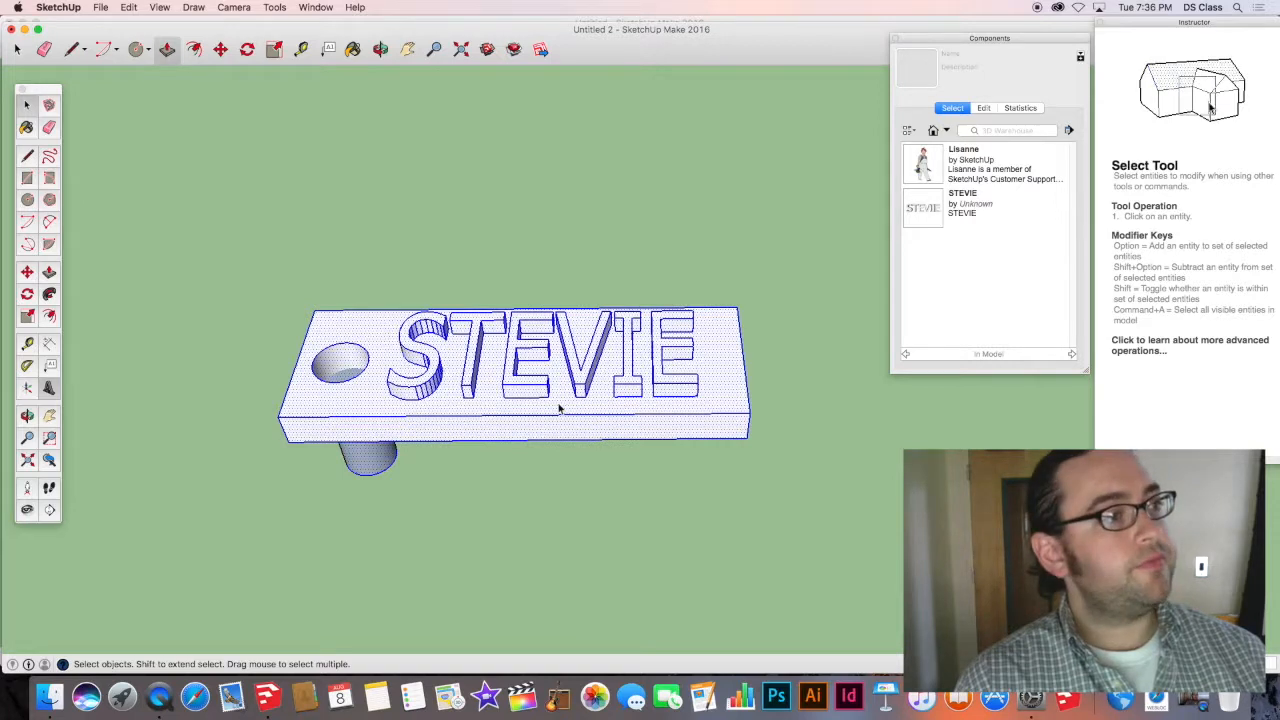
pyautogui.rightClick(490, 406)
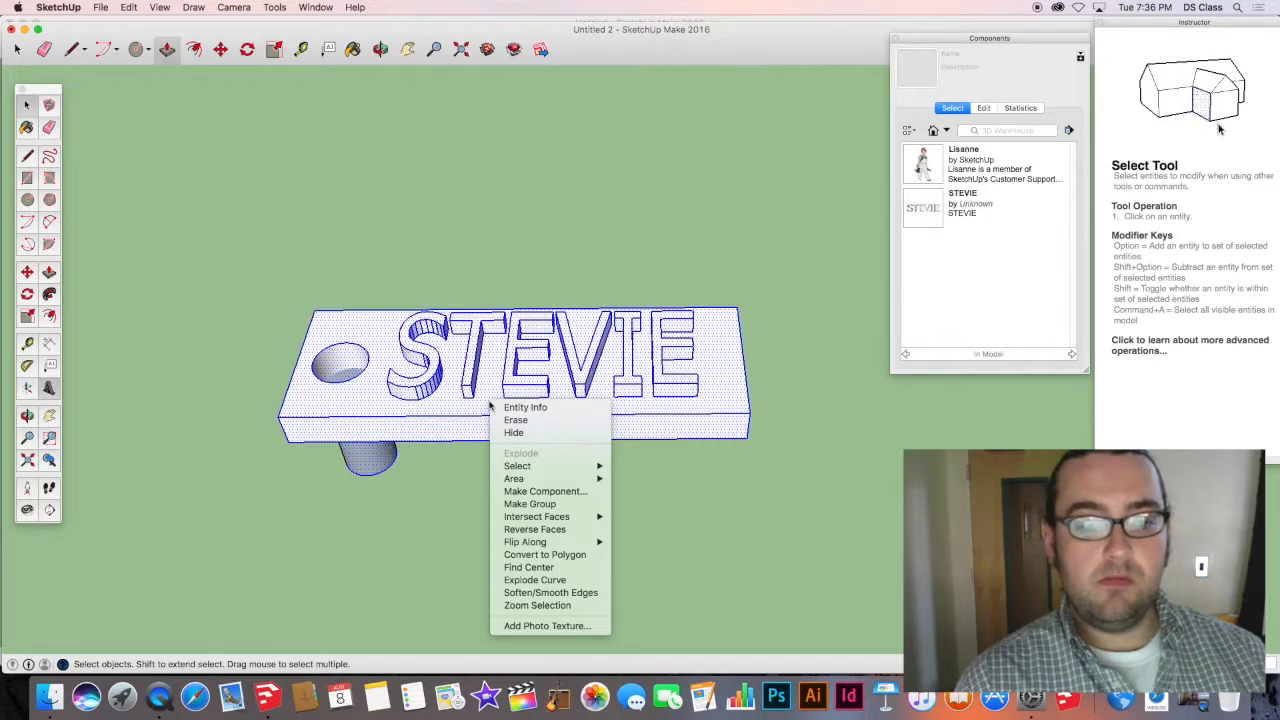
pyautogui.moveTo(580, 521)
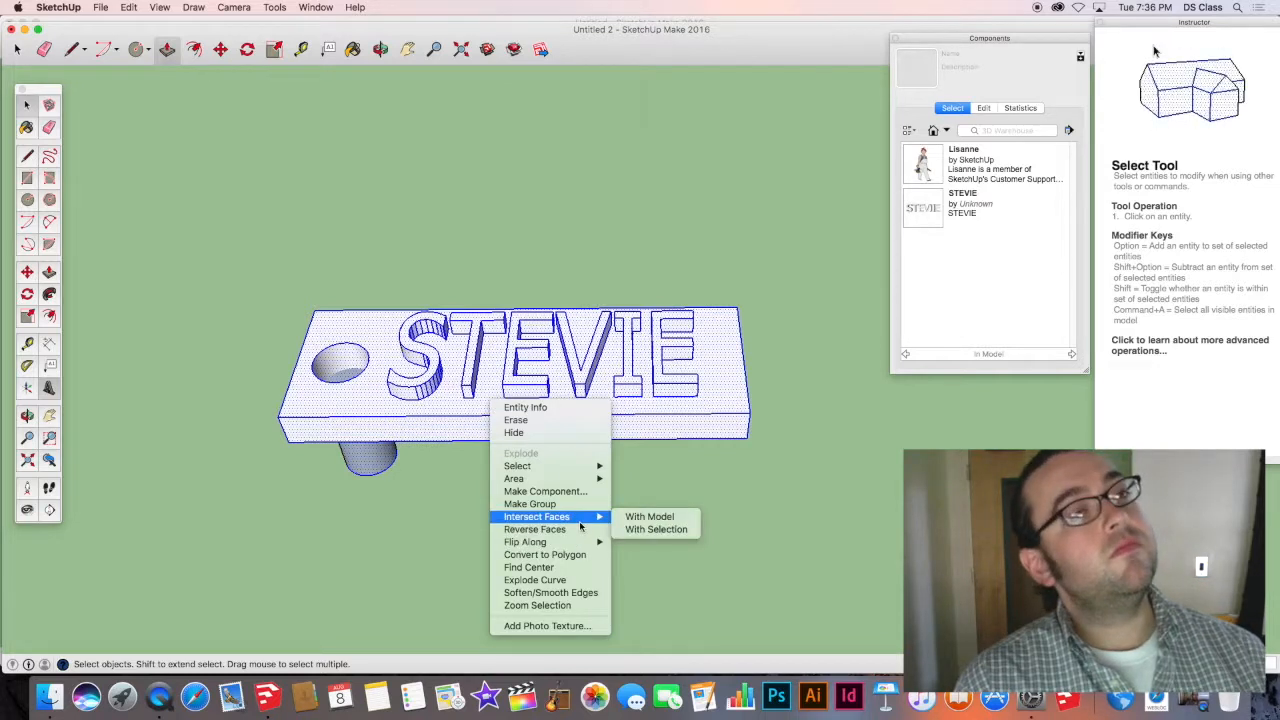
pyautogui.click(679, 531)
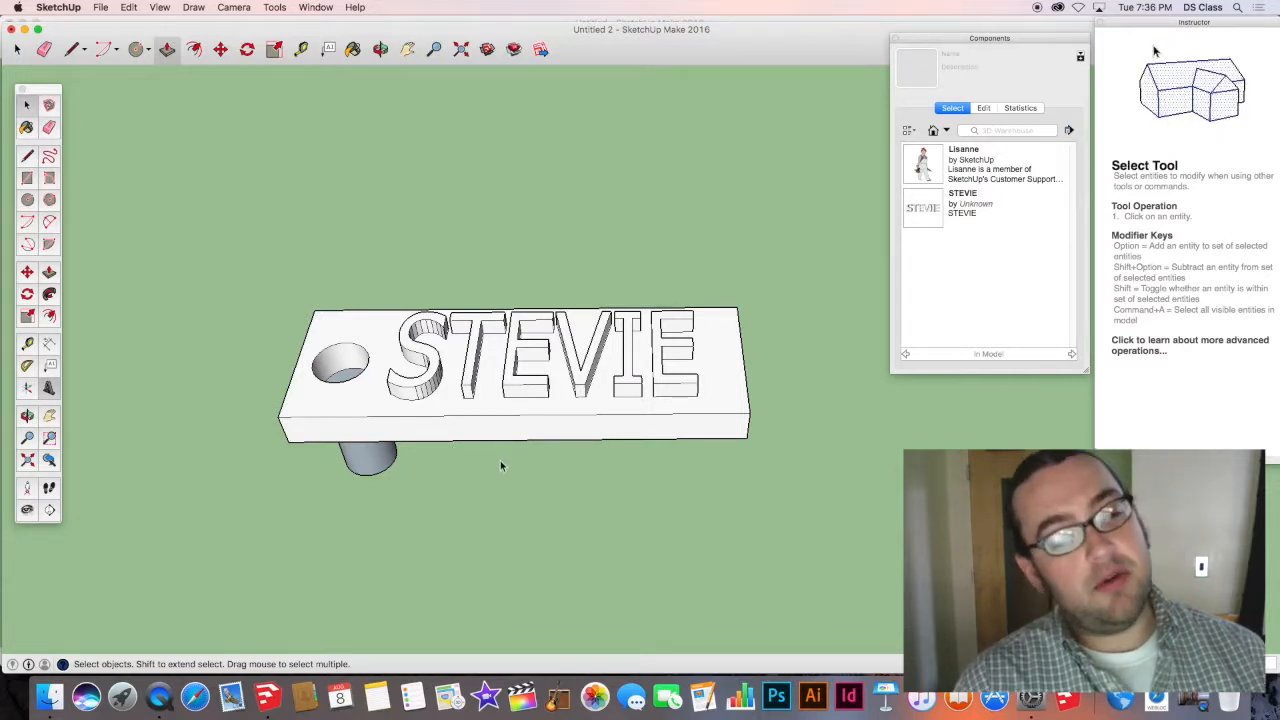
# Delete the cylinder wall that protrudes below the slab's underside.
pyautogui.press('o')
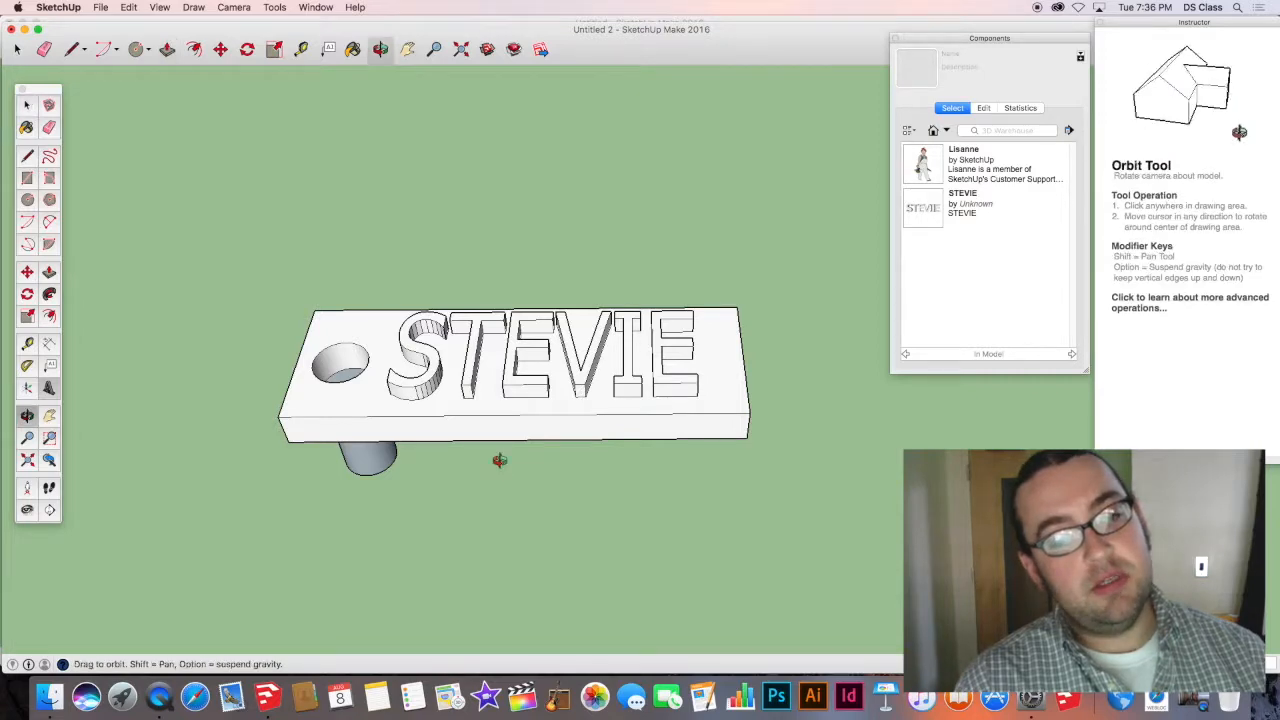
pyautogui.moveTo(499, 460); pyautogui.dragTo(488, 499)
pyautogui.press('space')
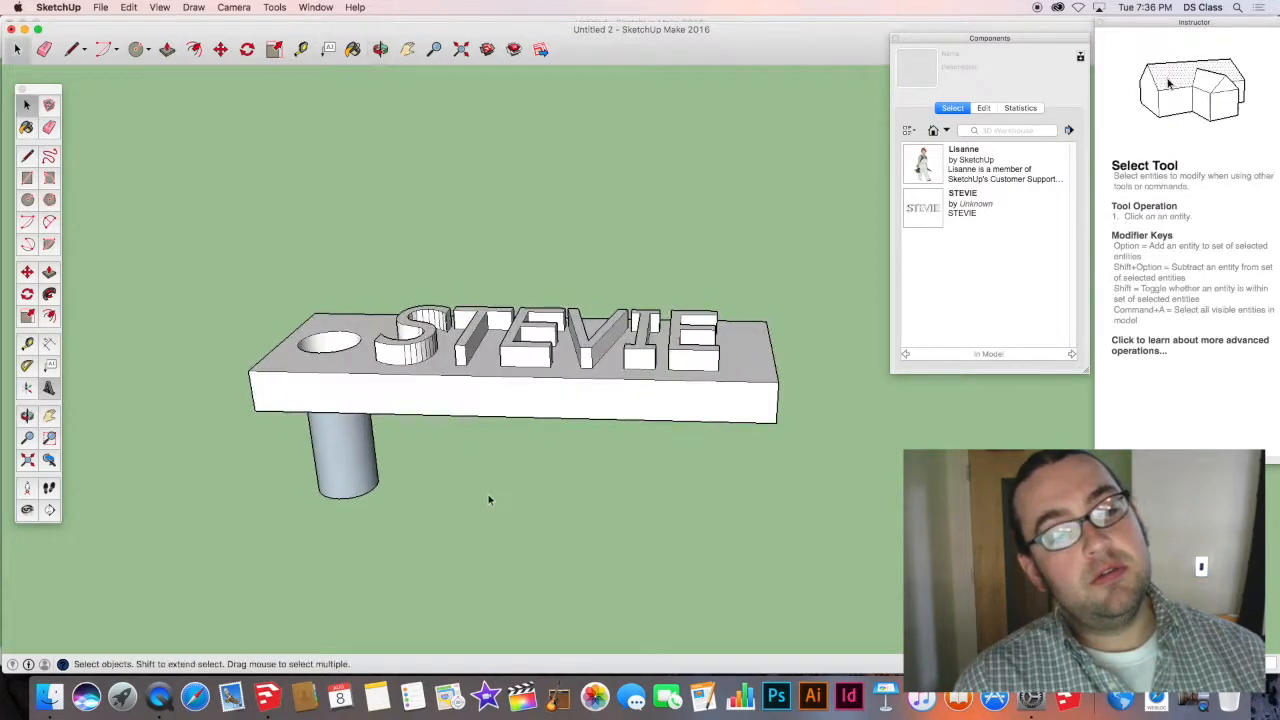
pyautogui.moveTo(488, 499); pyautogui.dragTo(450, 380, button='middle')
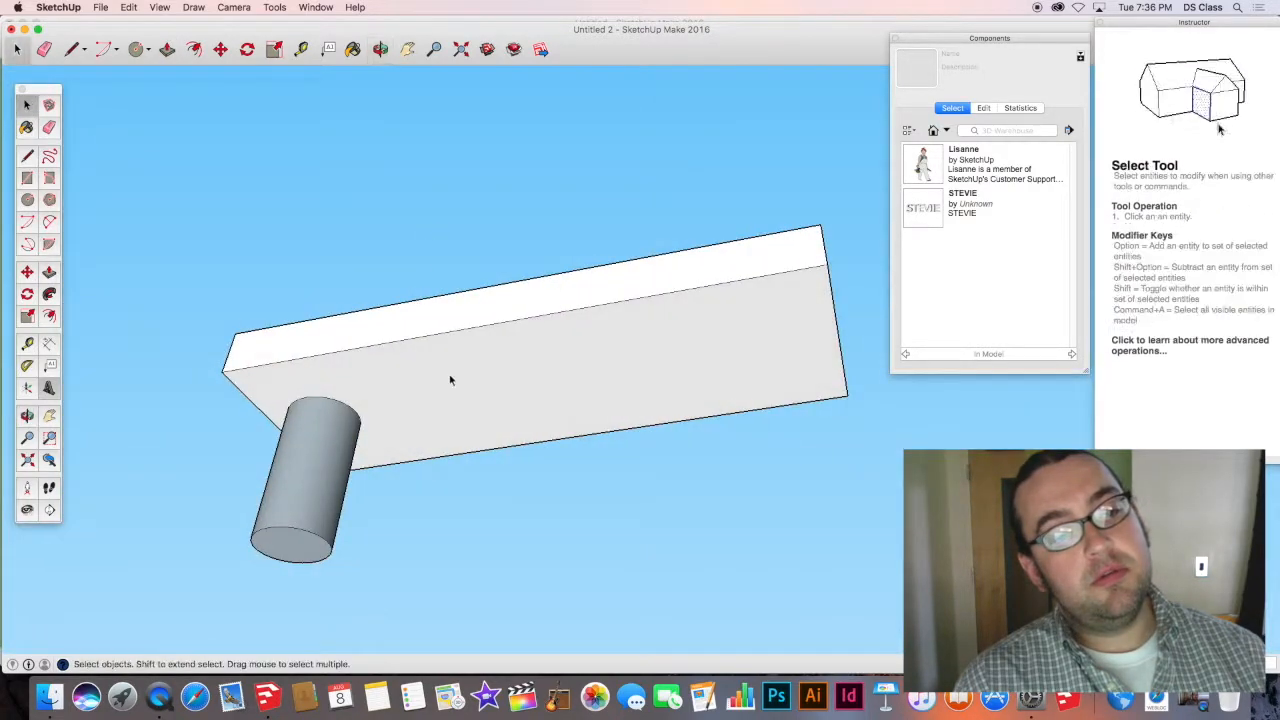
pyautogui.scroll(-3, 352, 524)
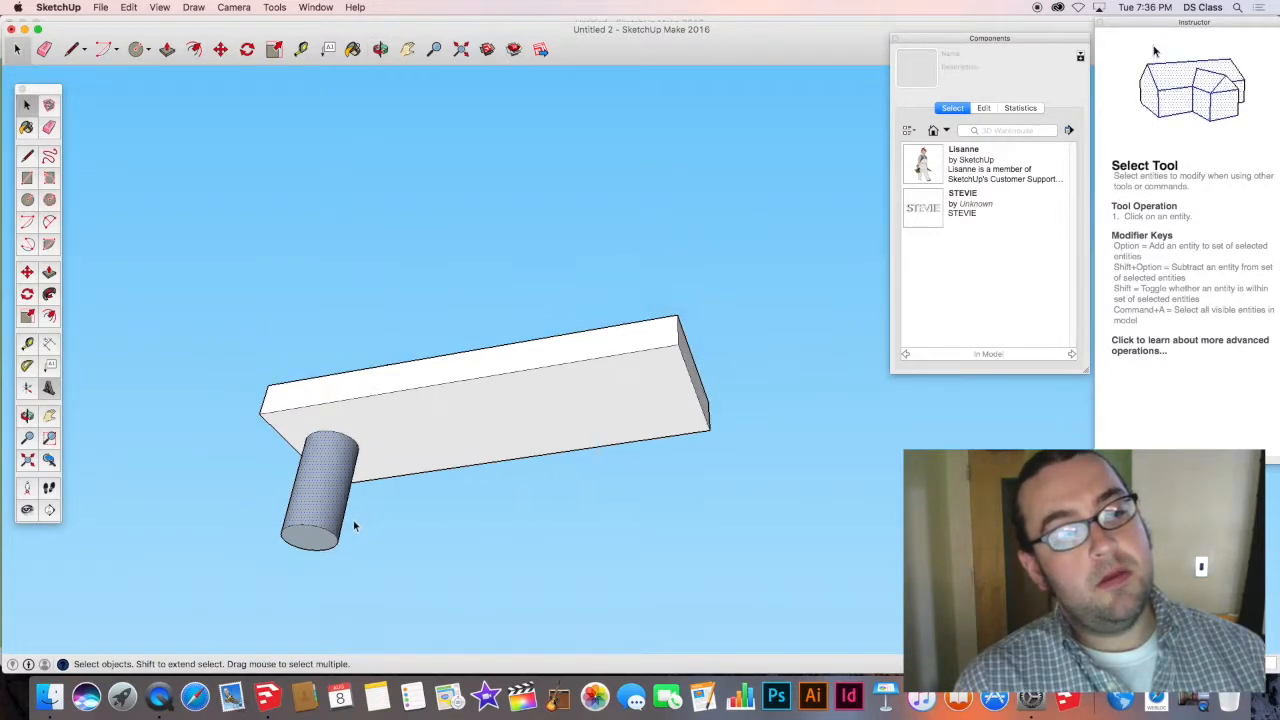
pyautogui.press('Delete')
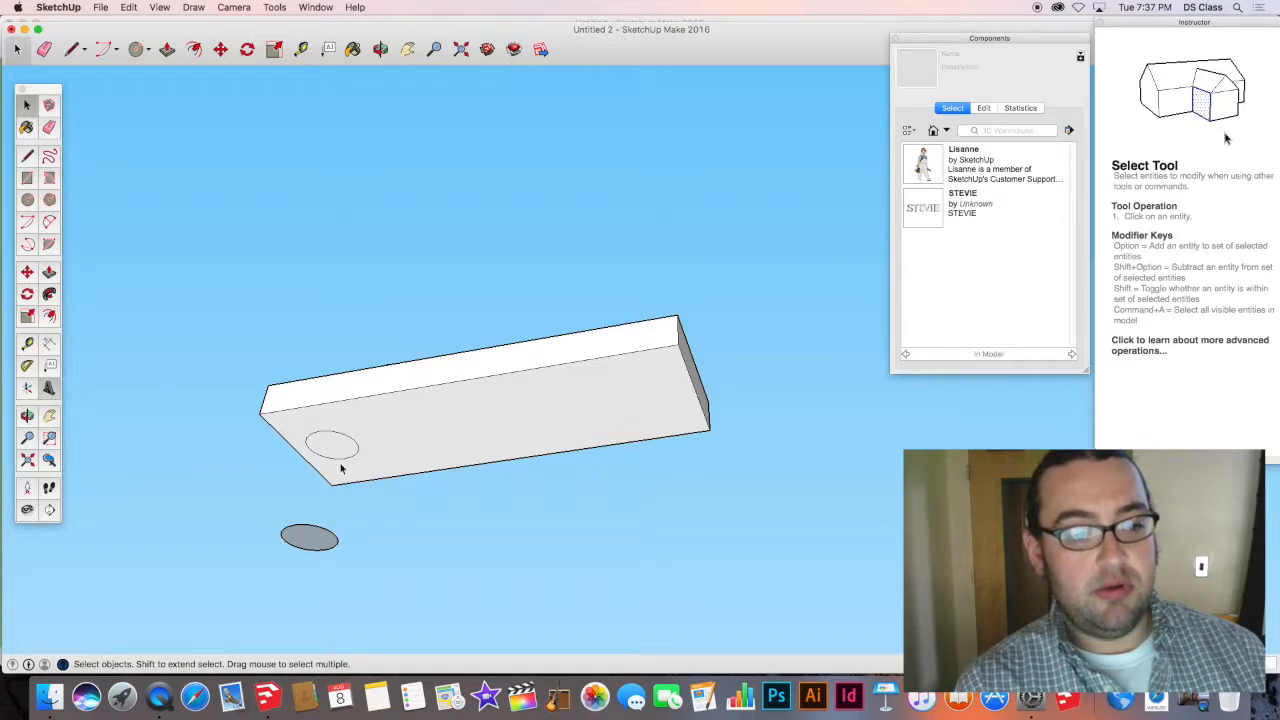
# Undo the cylinder wall deletion, then try deleting the protruding wall once more and undo that deletion too.
pyautogui.press('super+z')
pyautogui.moveTo(378, 433); pyautogui.dragTo(326, 485, button='middle')
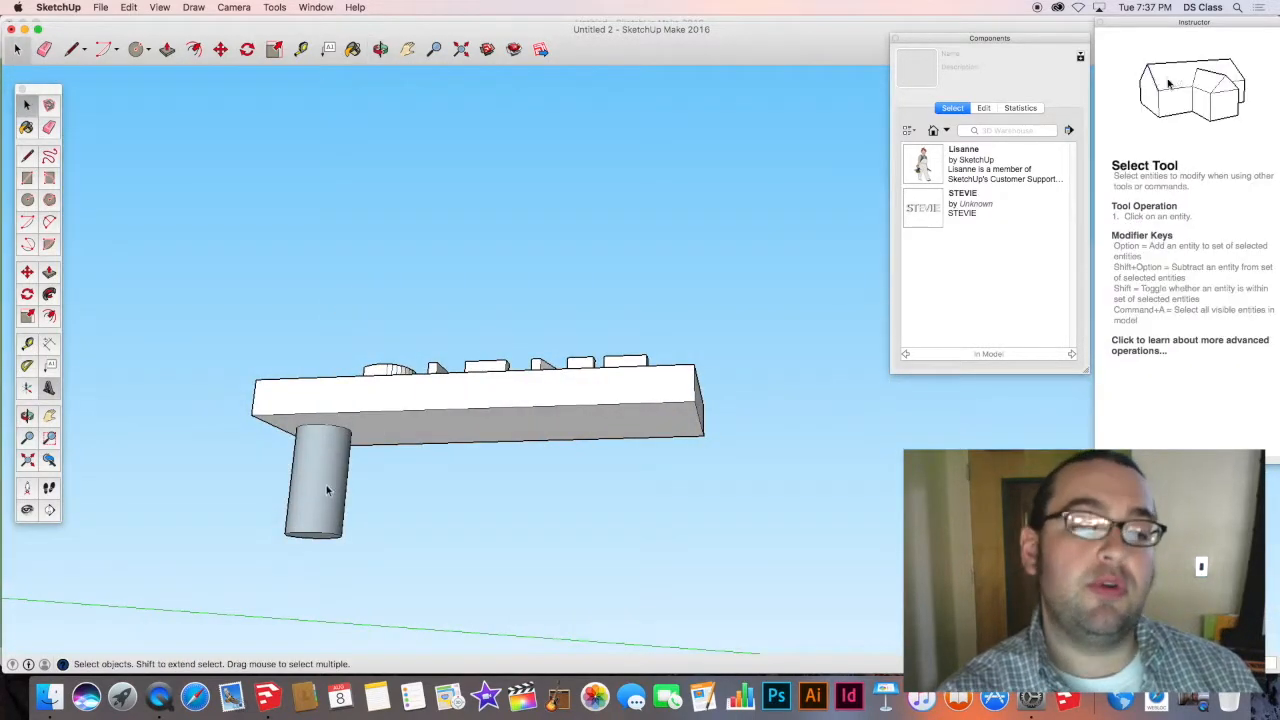
pyautogui.click(325, 483)
pyautogui.press('Delete')
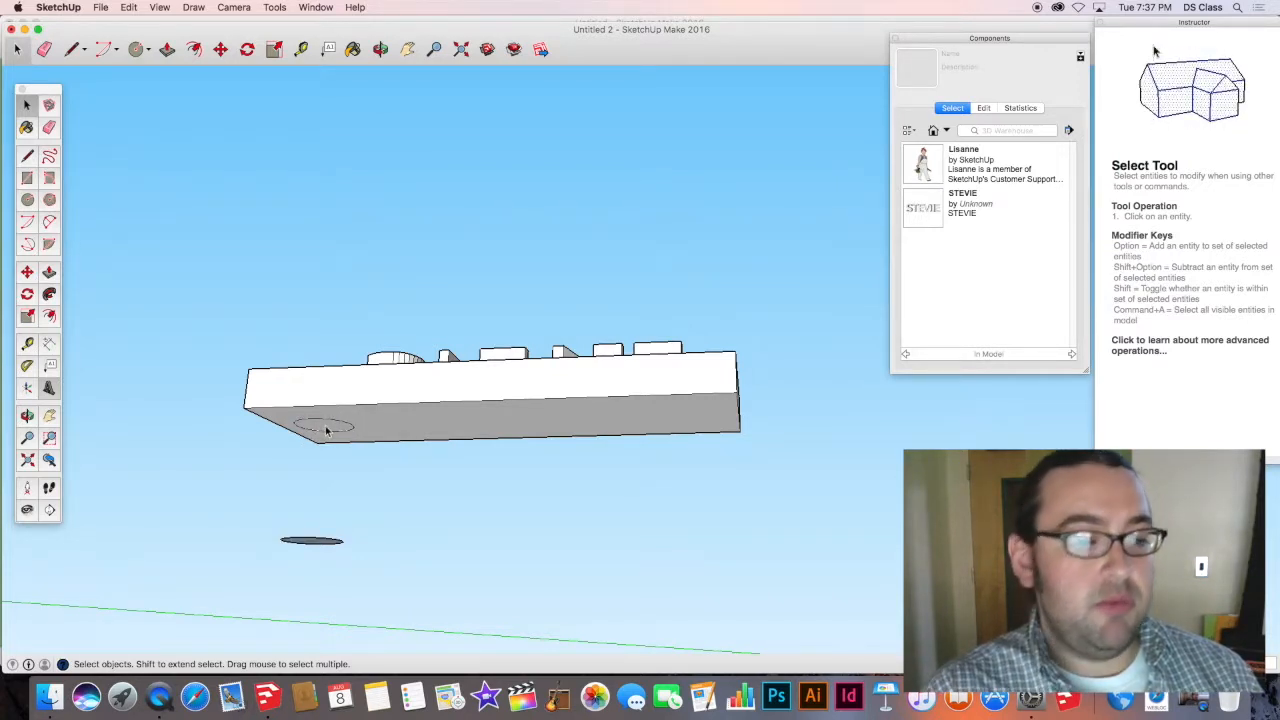
pyautogui.press('super+z')
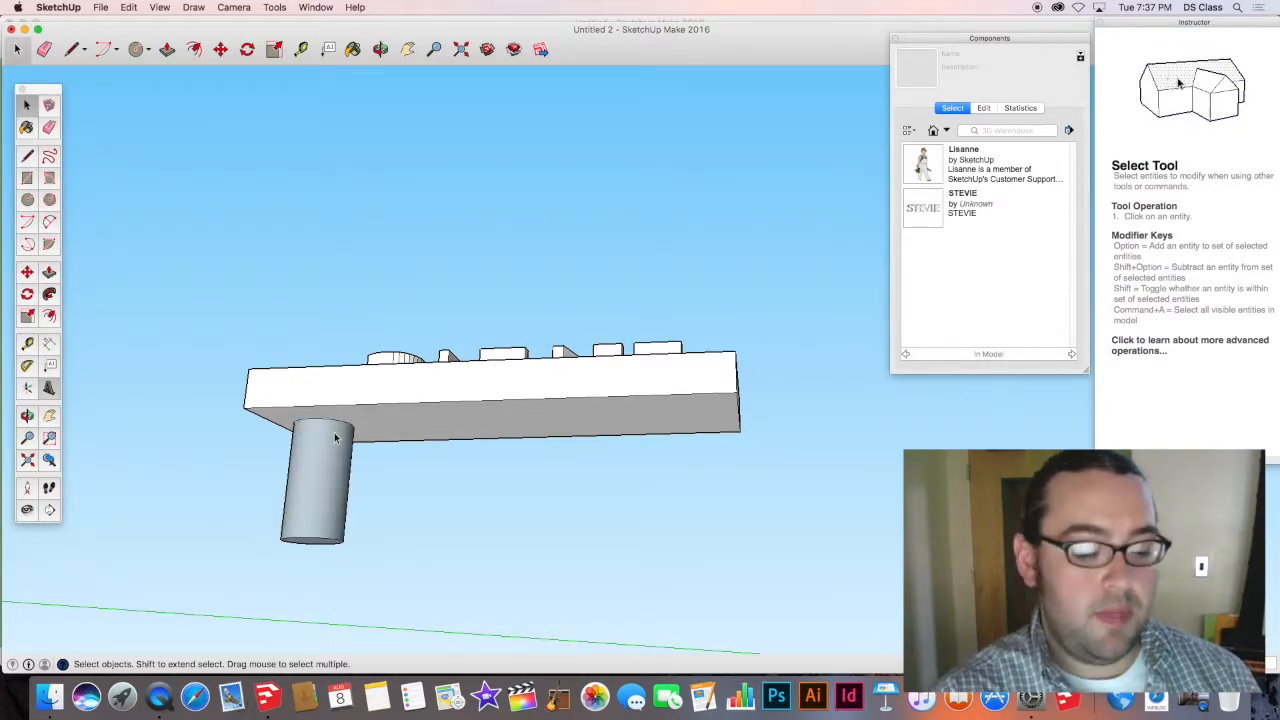
# Select individual faces and edges of the raised letters to examine how the text geometry joins the slab.
pyautogui.moveTo(350, 422); pyautogui.dragTo(411, 390, button='middle')
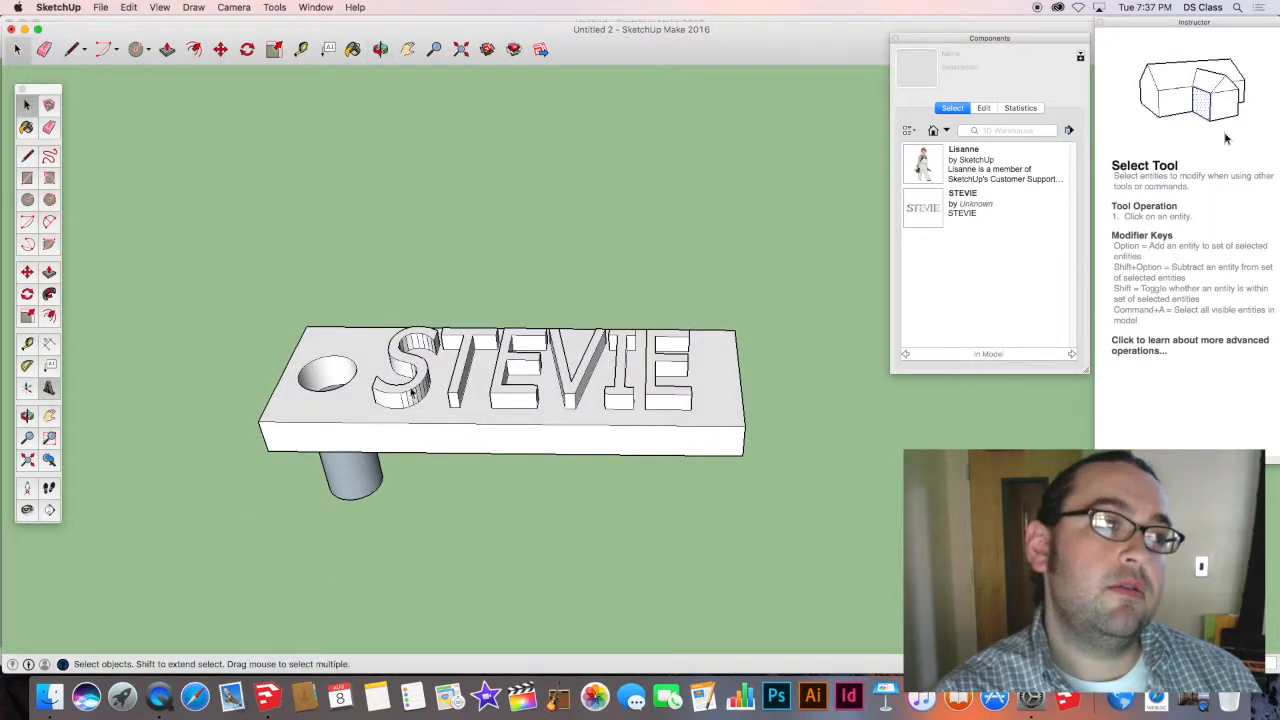
pyautogui.moveTo(520, 393); pyautogui.dragTo(505, 496, button='middle')
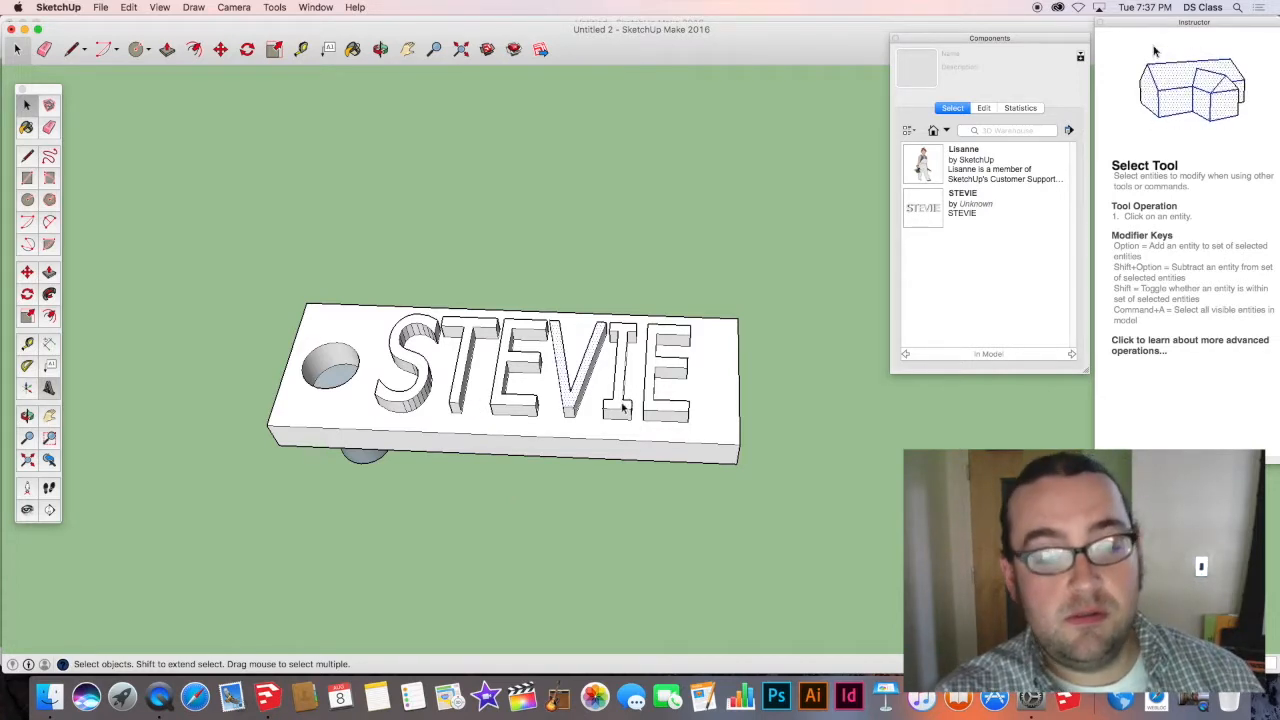
pyautogui.click(657, 410)
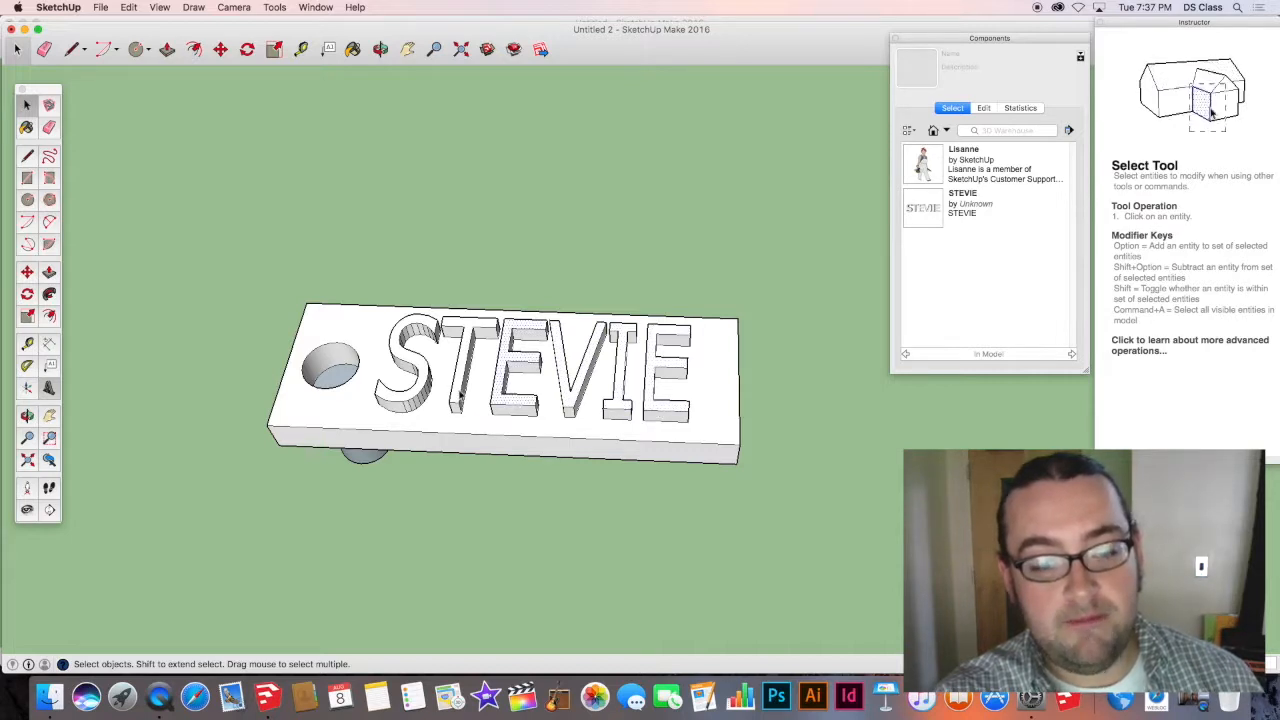
pyautogui.click(518, 405)
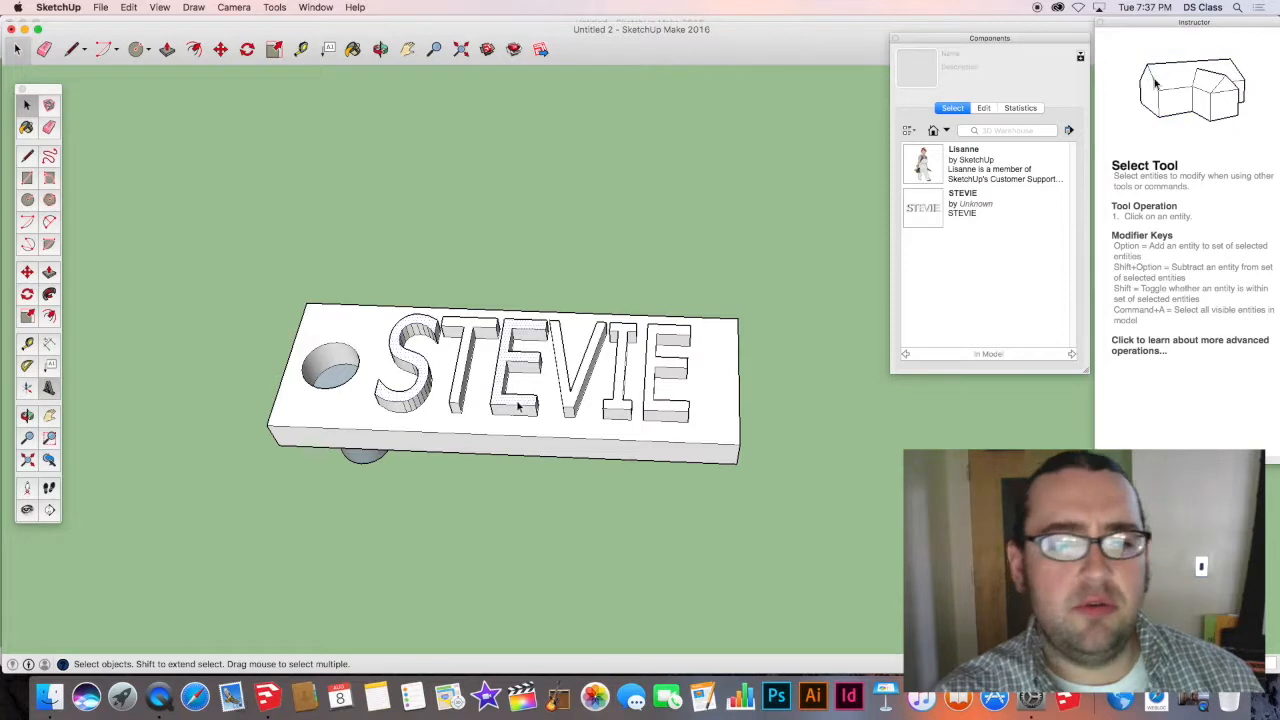
pyautogui.click(616, 409)
pyautogui.click(651, 412)
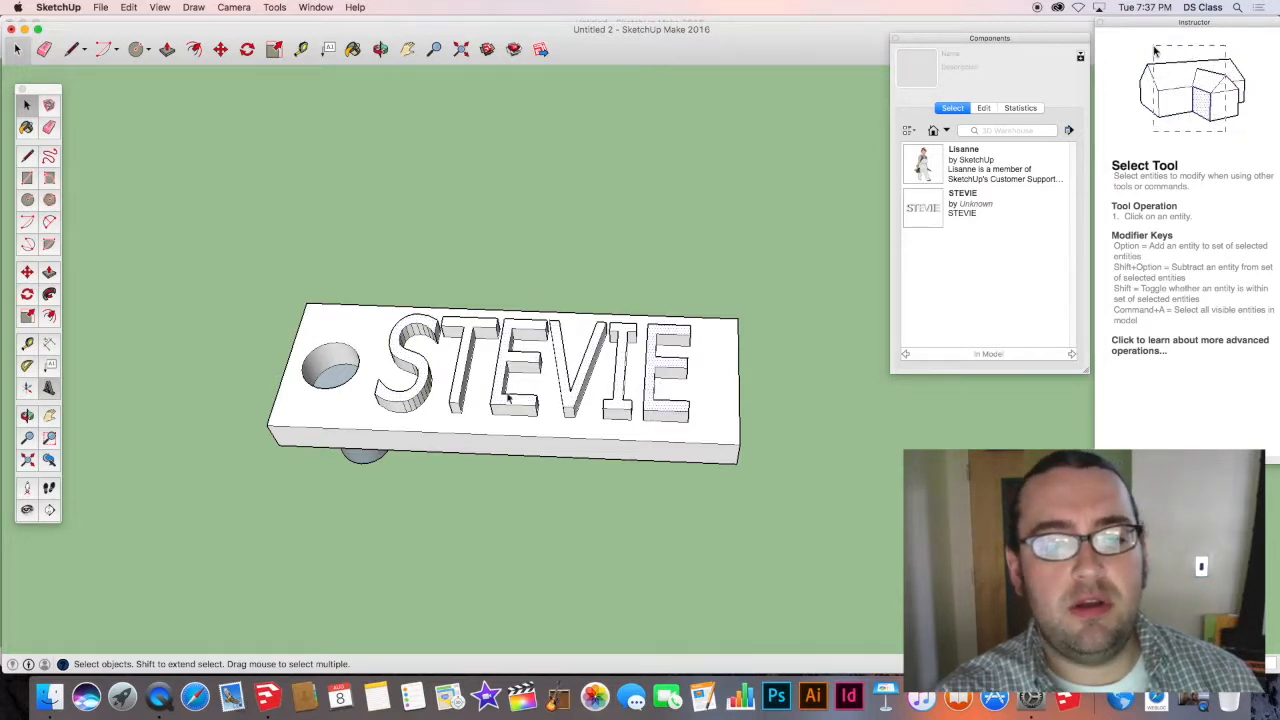
pyautogui.click(414, 396)
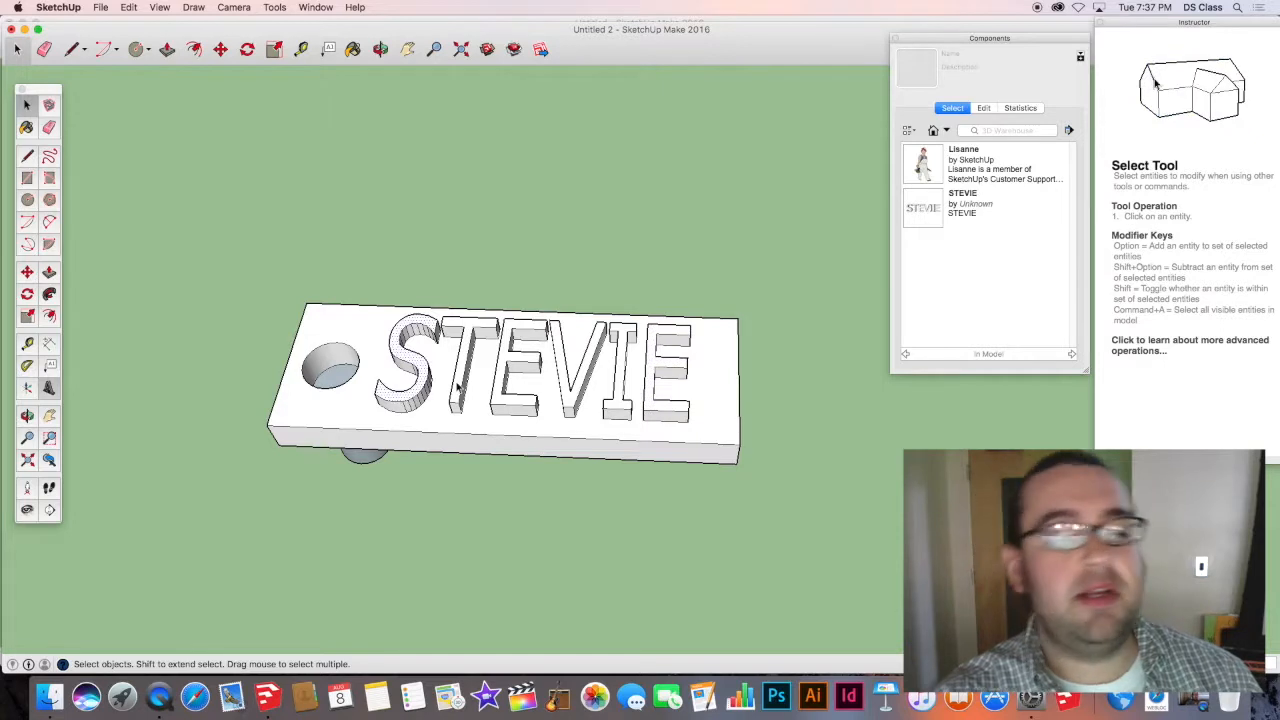
pyautogui.click(462, 390)
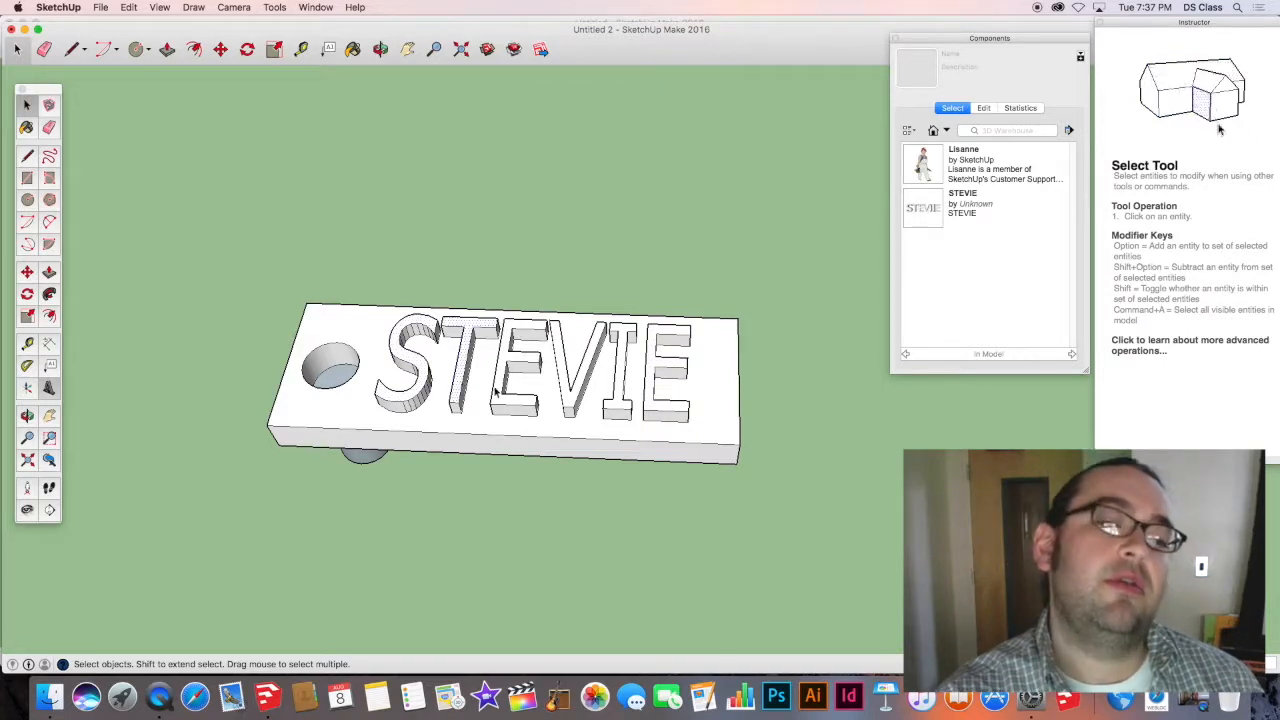
pyautogui.click(500, 390)
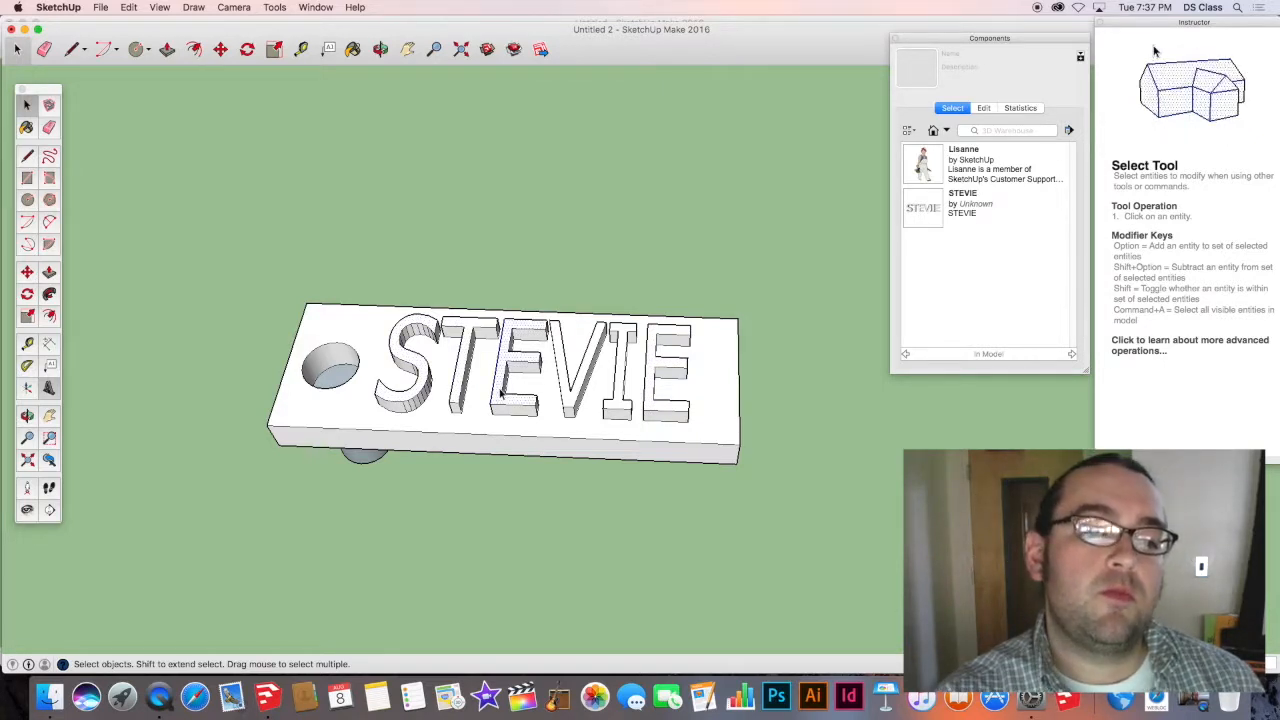
pyautogui.scroll(3, 502, 395)
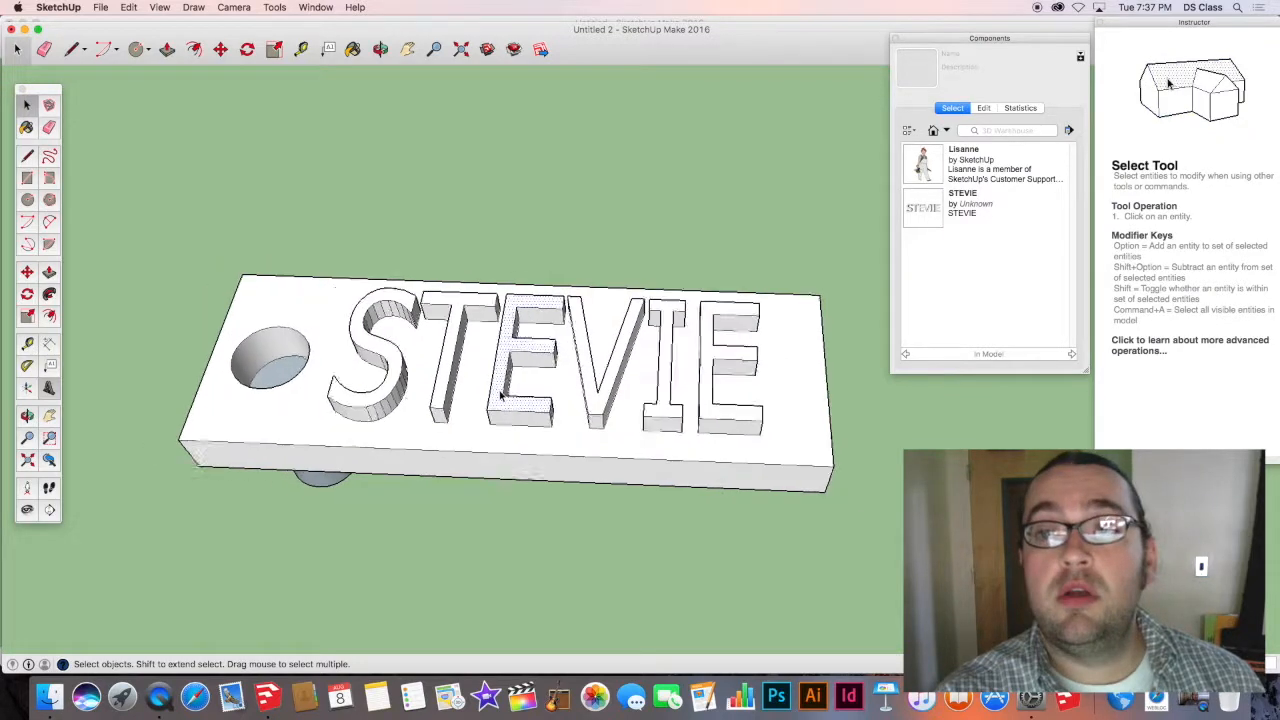
pyautogui.click(530, 511)
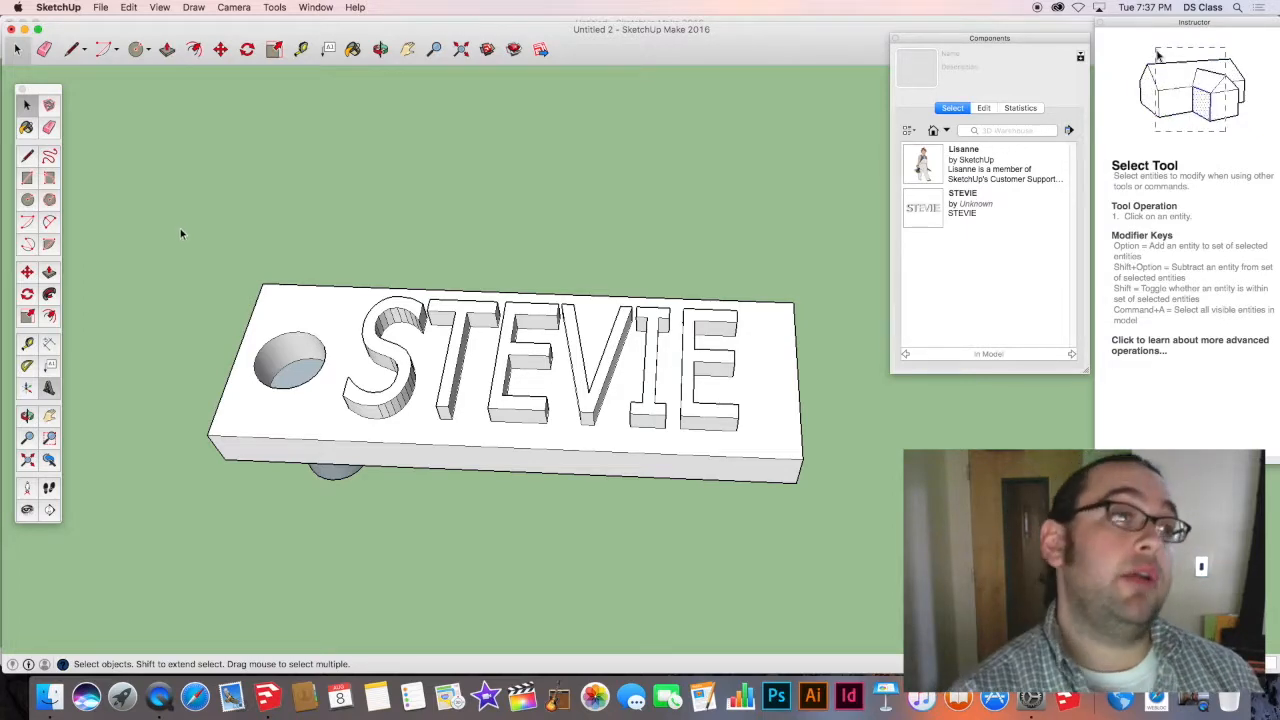
# Select the whole name tag, including slab, cylinder and letters, and clear the selection.
pyautogui.moveTo(183, 238); pyautogui.dragTo(230, 254, button='middle')
pyautogui.press('space')
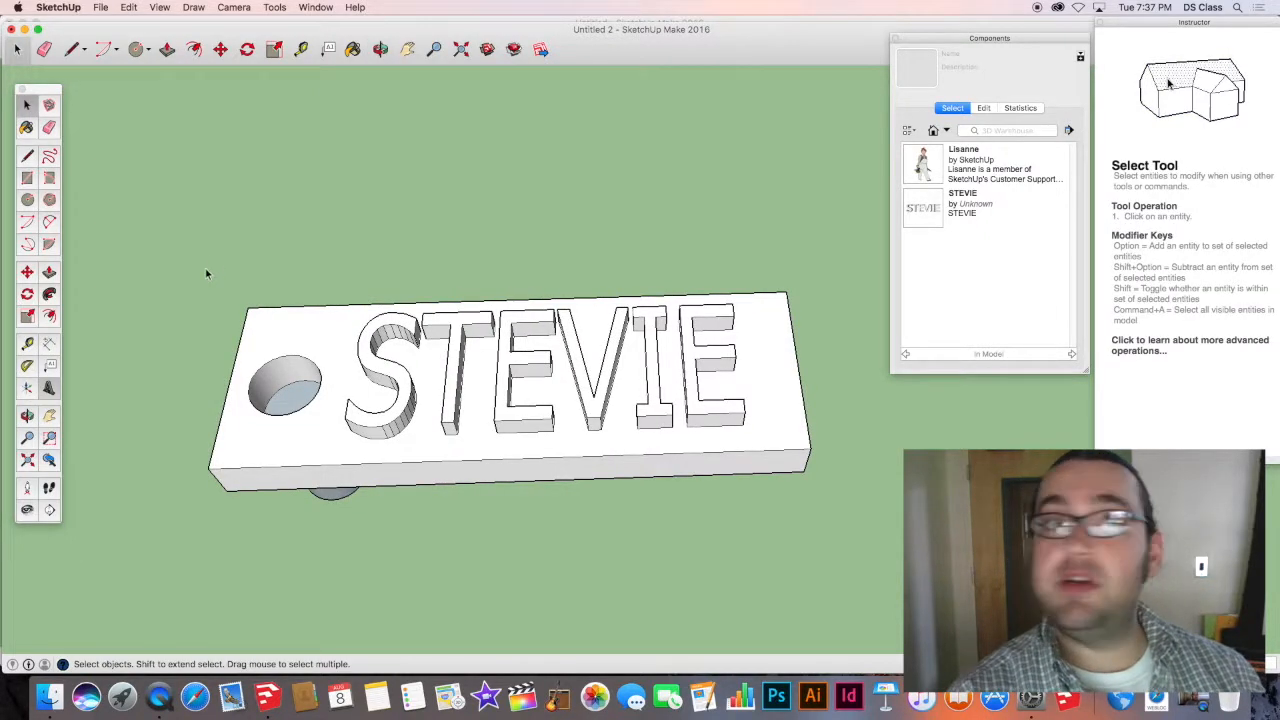
pyautogui.press('o')
pyautogui.moveTo(208, 349); pyautogui.dragTo(177, 277)
pyautogui.press('space')
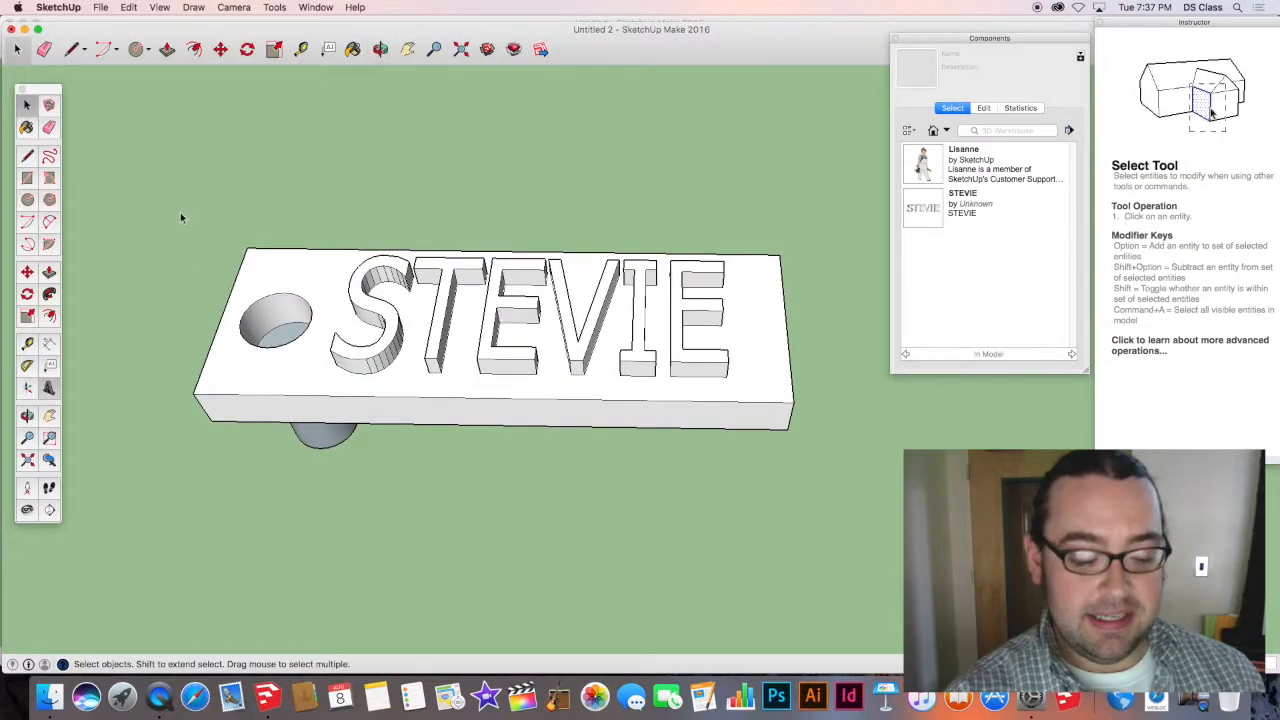
pyautogui.moveTo(190, 214); pyautogui.dragTo(832, 557)
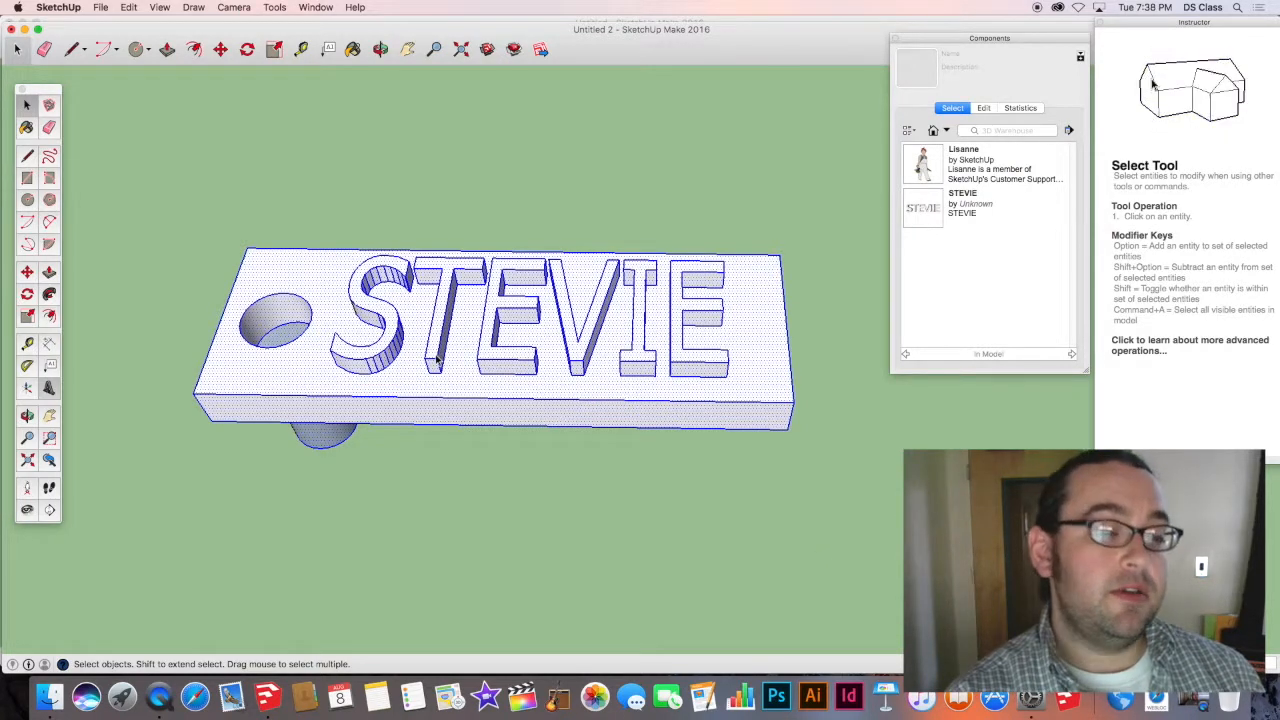
pyautogui.click(366, 455)
# Delete the cylinder's end cap and its wall protruding below the slab's underside.
pyautogui.moveTo(366, 455); pyautogui.dragTo(376, 346, button='middle')
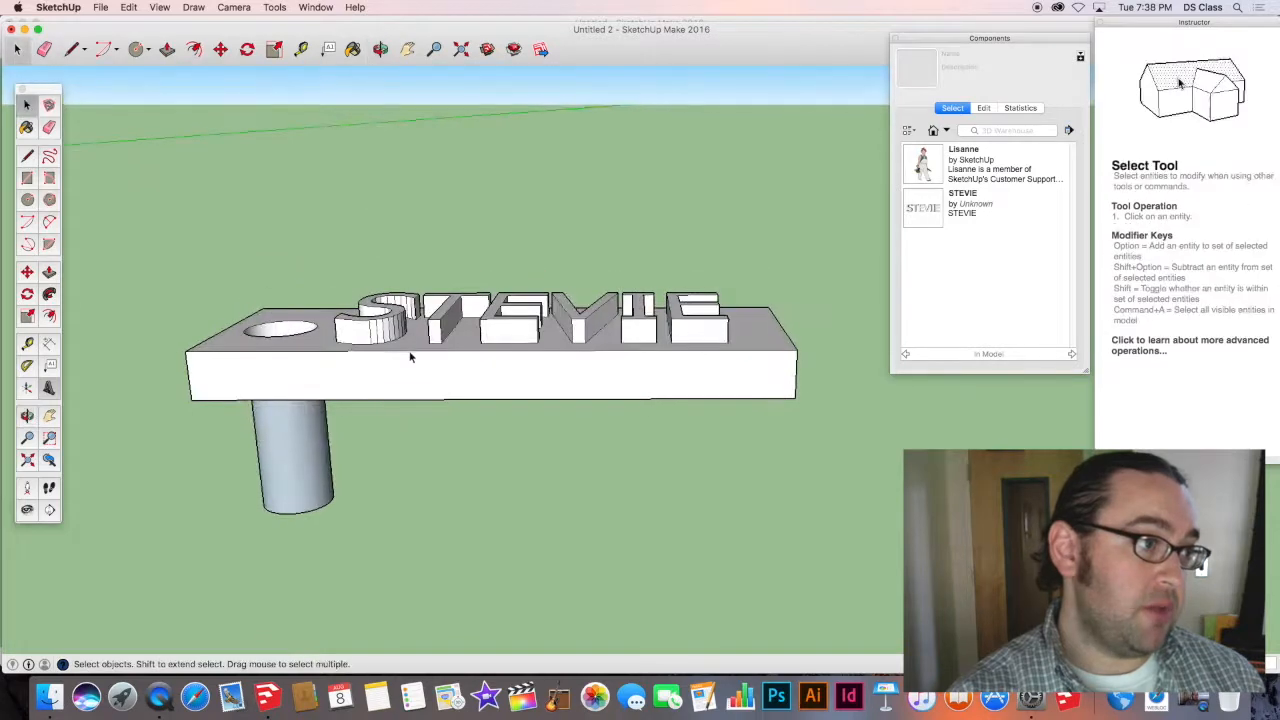
pyautogui.moveTo(357, 427); pyautogui.dragTo(423, 270, button='middle')
pyautogui.scroll(-3, 567, 325)
pyautogui.moveTo(566, 325); pyautogui.dragTo(502, 310, button='middle')
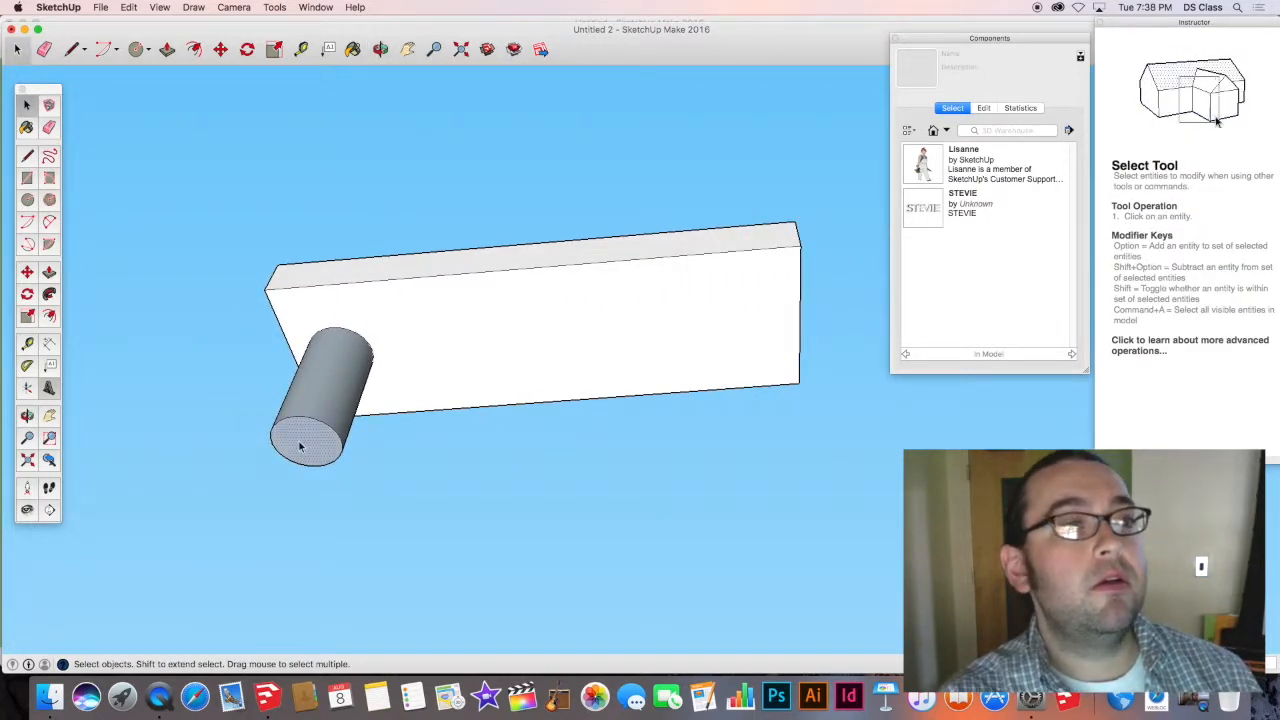
pyautogui.press('Delete')
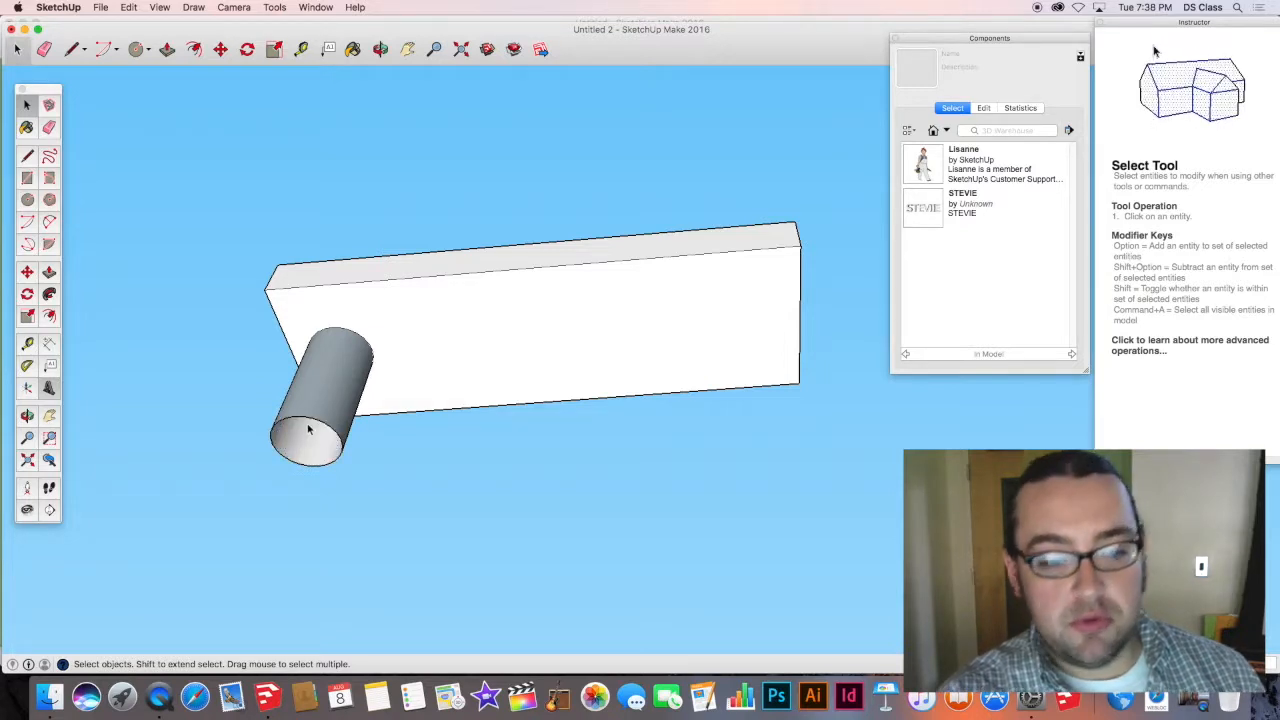
pyautogui.press('Delete')
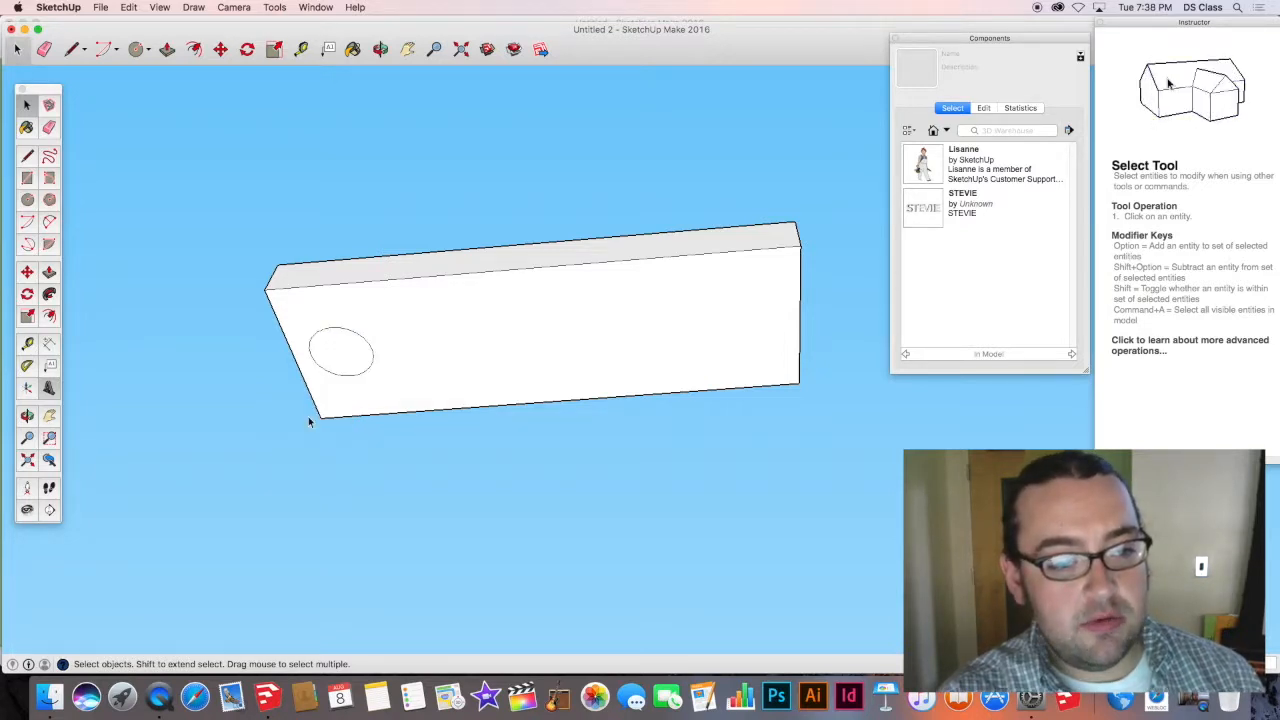
# Delete the circular face left on the slab's underside to open the through-hole.
pyautogui.click(341, 351)
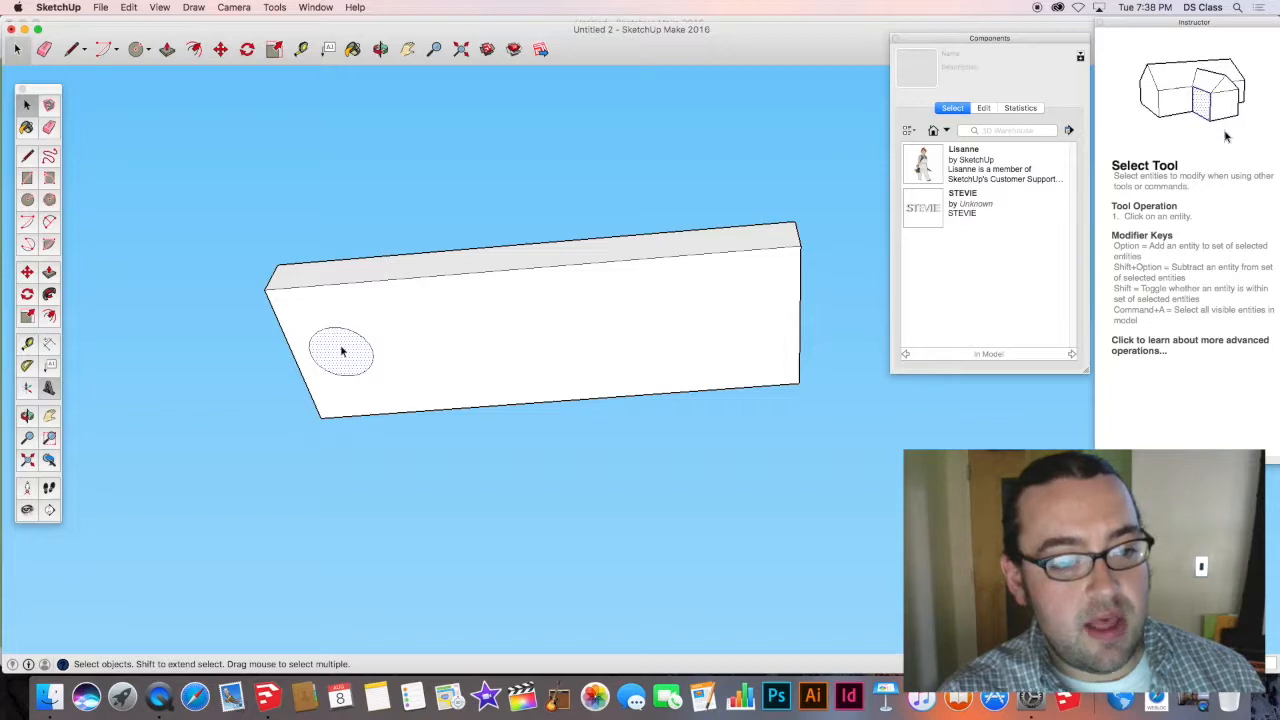
pyautogui.press('Delete')
pyautogui.press('o')
pyautogui.moveTo(306, 400); pyautogui.dragTo(309, 348)
pyautogui.press('space')
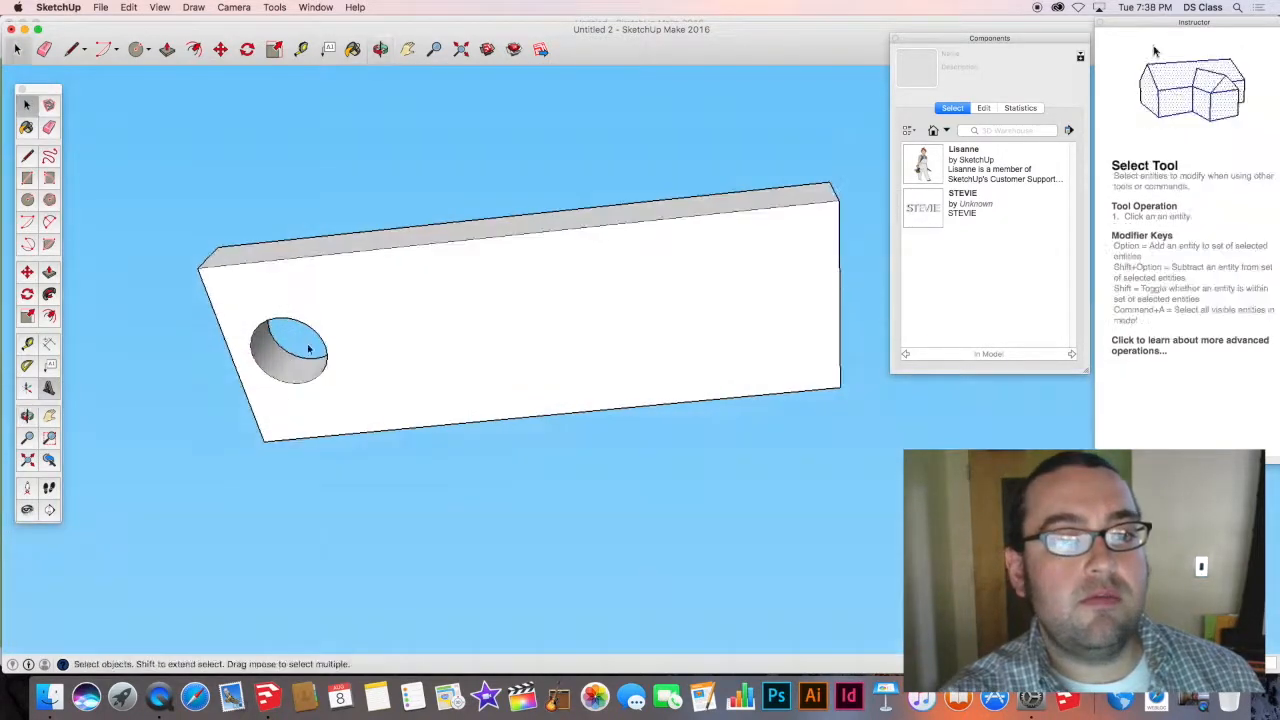
# Examine the through-hole and the slab's underside from different angles and distances.
pyautogui.moveTo(306, 386); pyautogui.dragTo(456, 396, button='middle')
pyautogui.scroll(-3, 408, 313)
pyautogui.scroll(-3, 349, 286)
pyautogui.scroll(7, 442, 386)
pyautogui.scroll(-3, 442, 386)
pyautogui.scroll(-5, 405, 390)
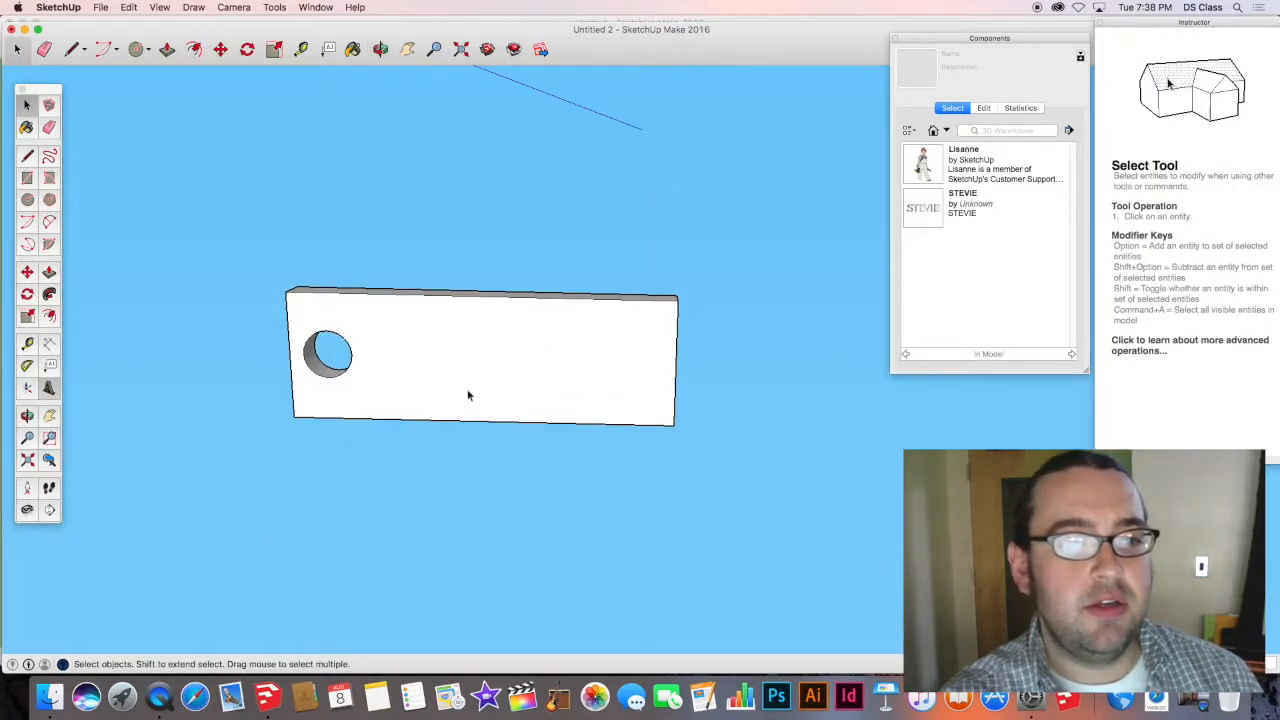
pyautogui.scroll(3, 468, 392)
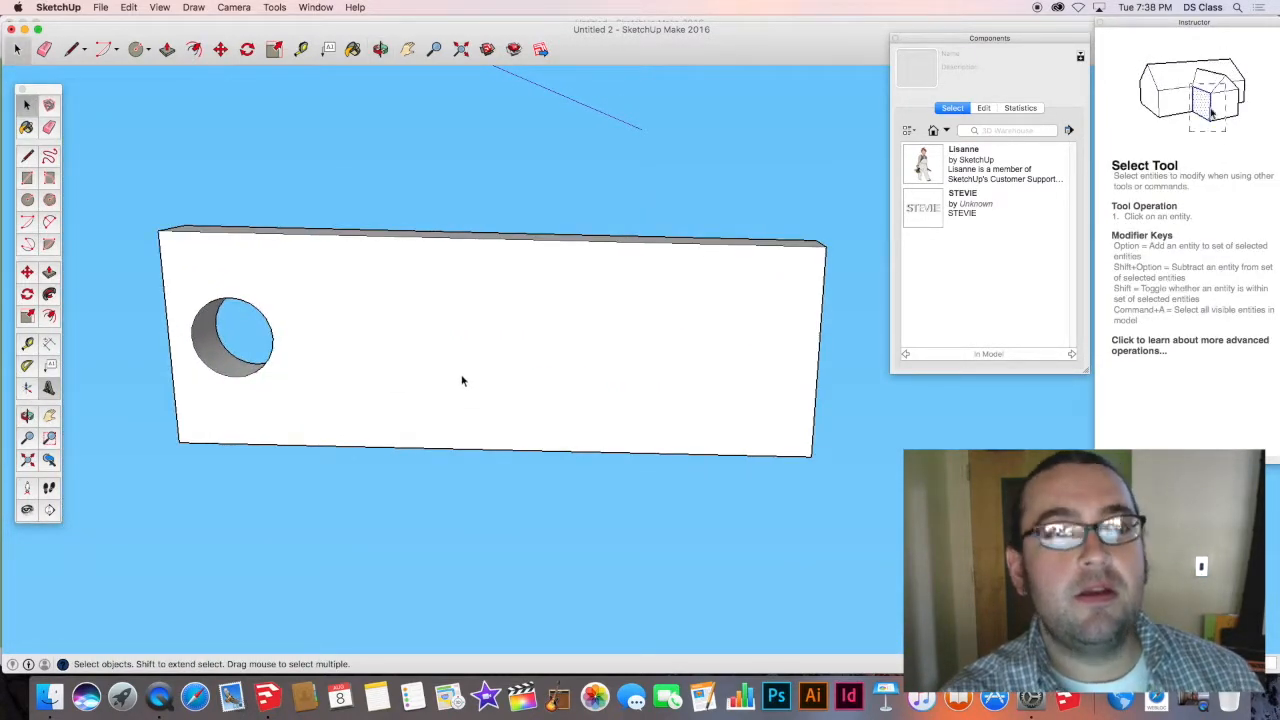
pyautogui.scroll(-1, 462, 381)
pyautogui.moveTo(461, 383); pyautogui.dragTo(466, 417, button='middle')
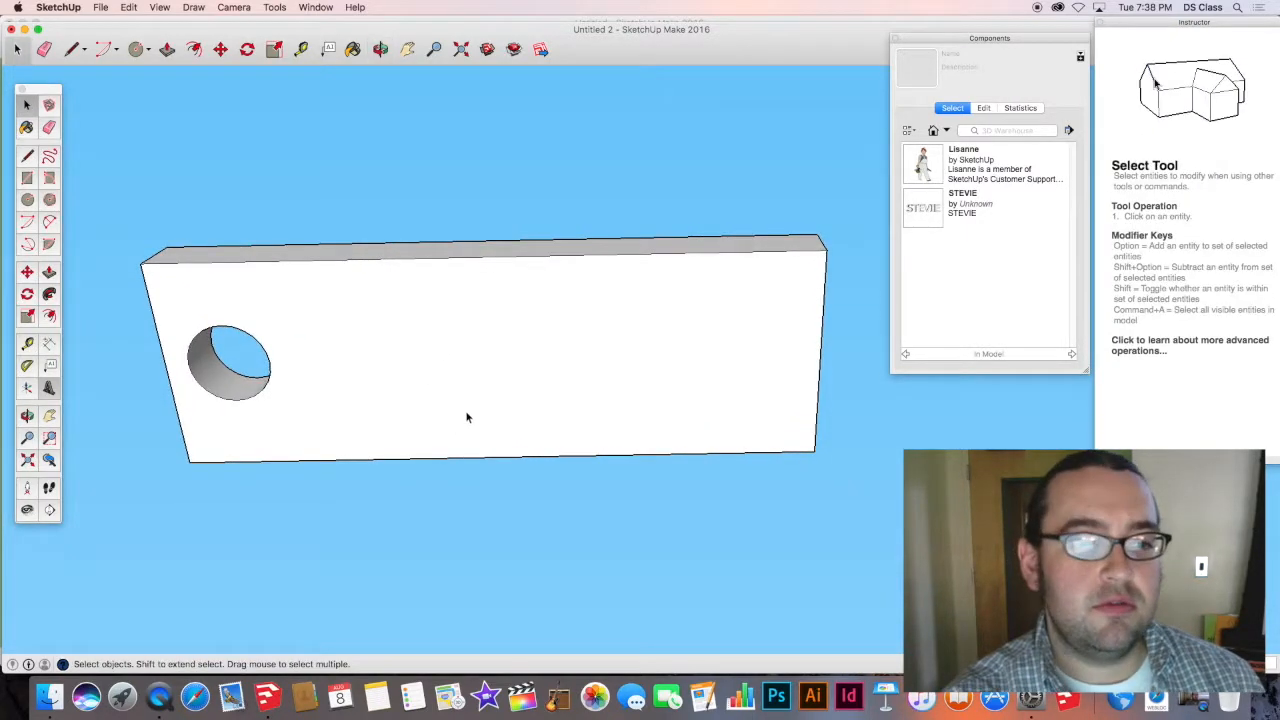
# Hide the slab's large underside face to expose the interior.
pyautogui.click(481, 357)
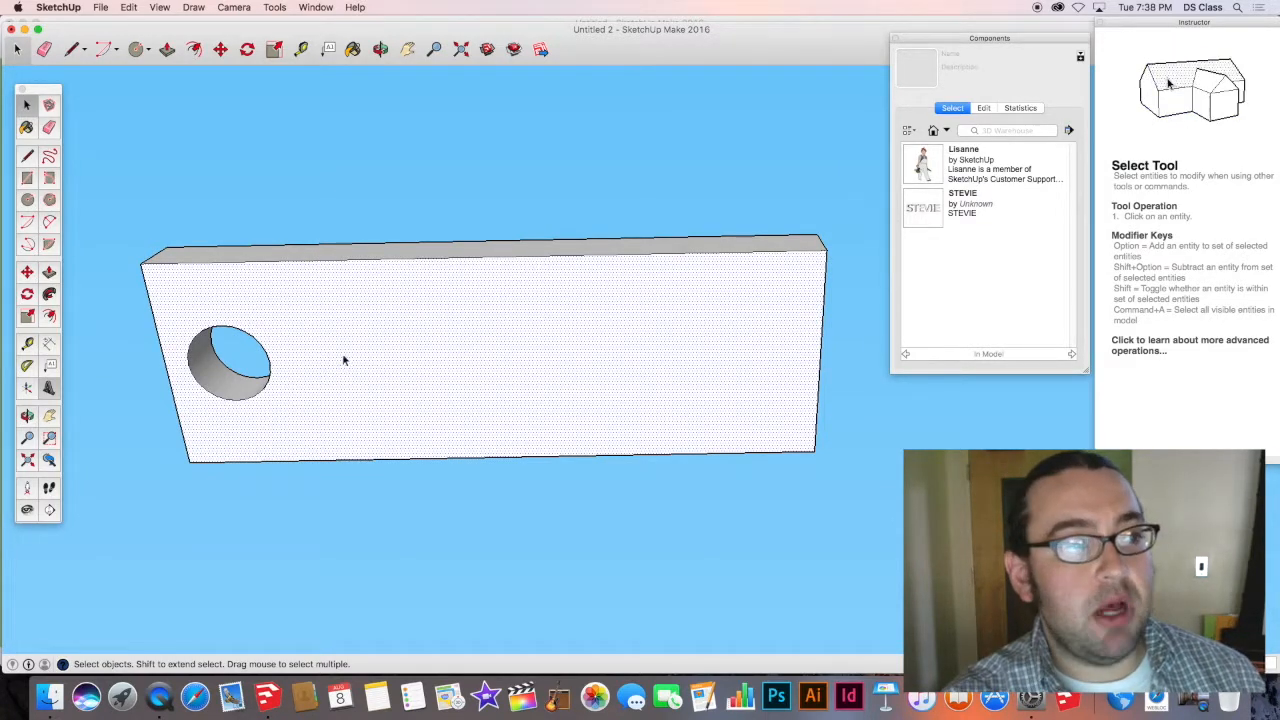
pyautogui.rightClick(408, 349)
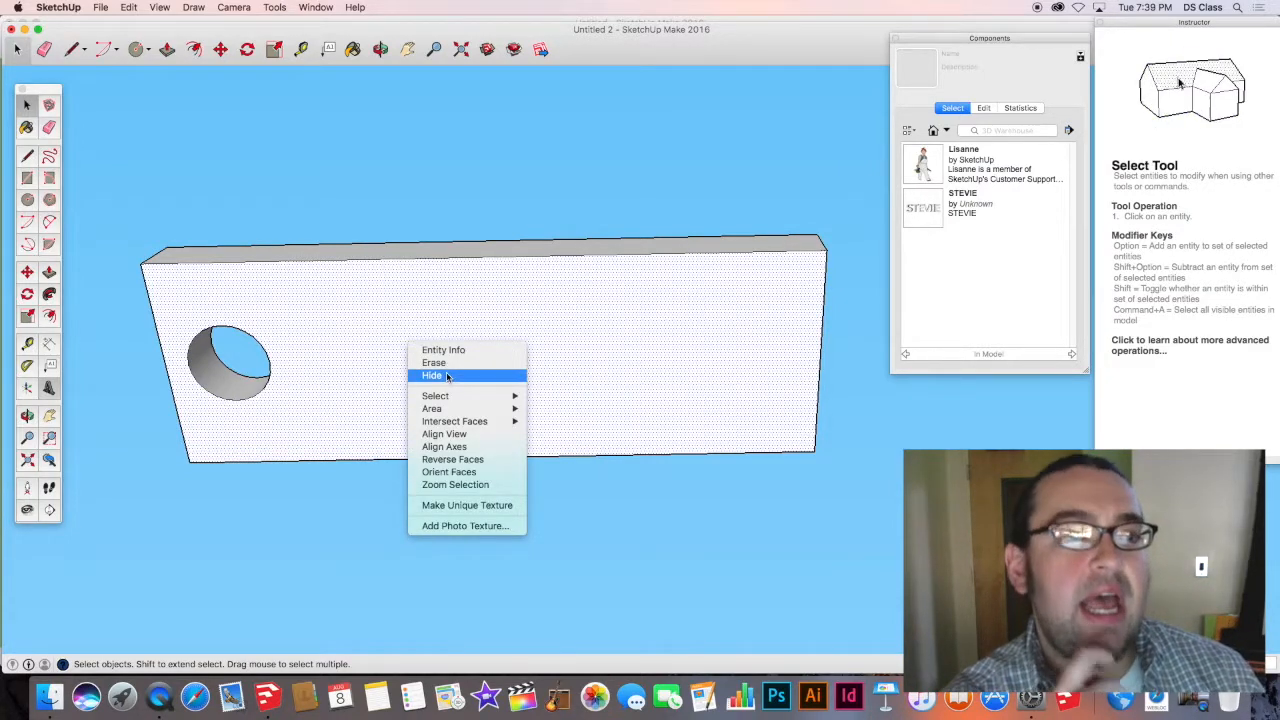
pyautogui.click(447, 376)
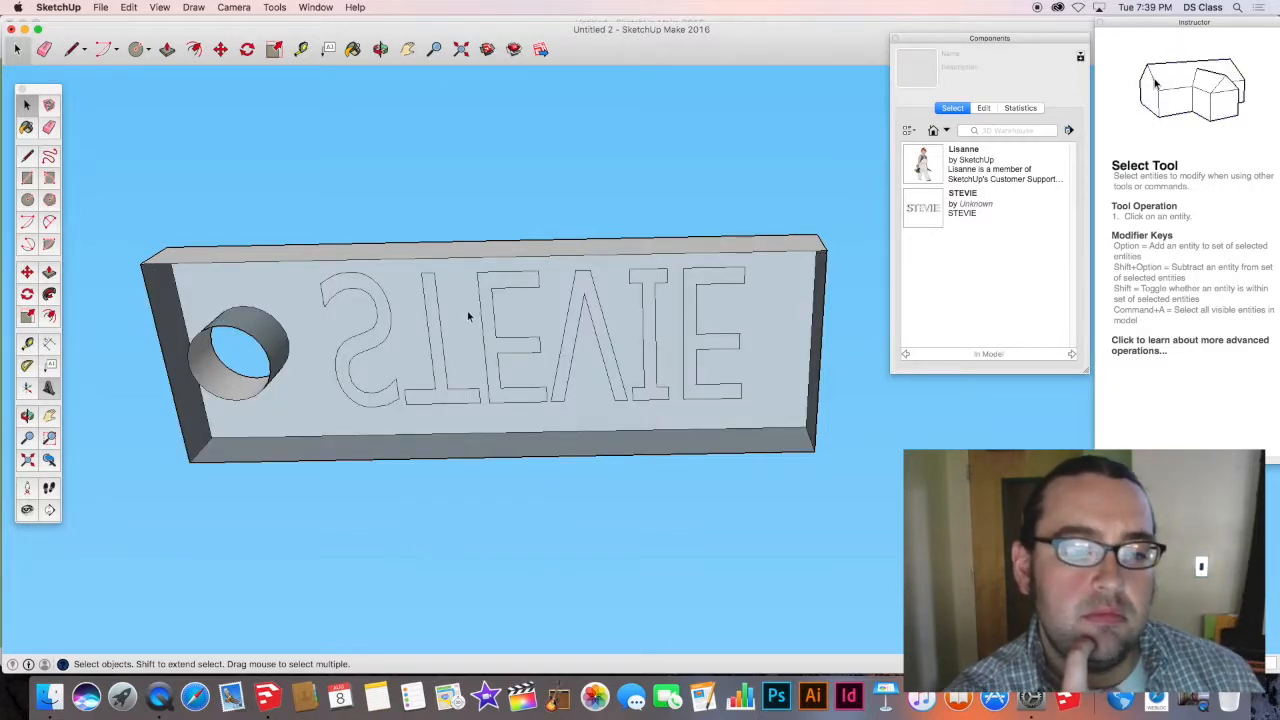
# Delete the letter-shaped faces behind all the STEVIE letters, from inside the slab.
pyautogui.click(358, 349)
pyautogui.moveTo(360, 340); pyautogui.dragTo(420, 517, button='middle')
pyautogui.scroll(-3, 355, 316)
pyautogui.moveTo(354, 318); pyautogui.dragTo(334, 337, button='middle')
pyautogui.moveTo(359, 431); pyautogui.dragTo(286, 118, button='middle')
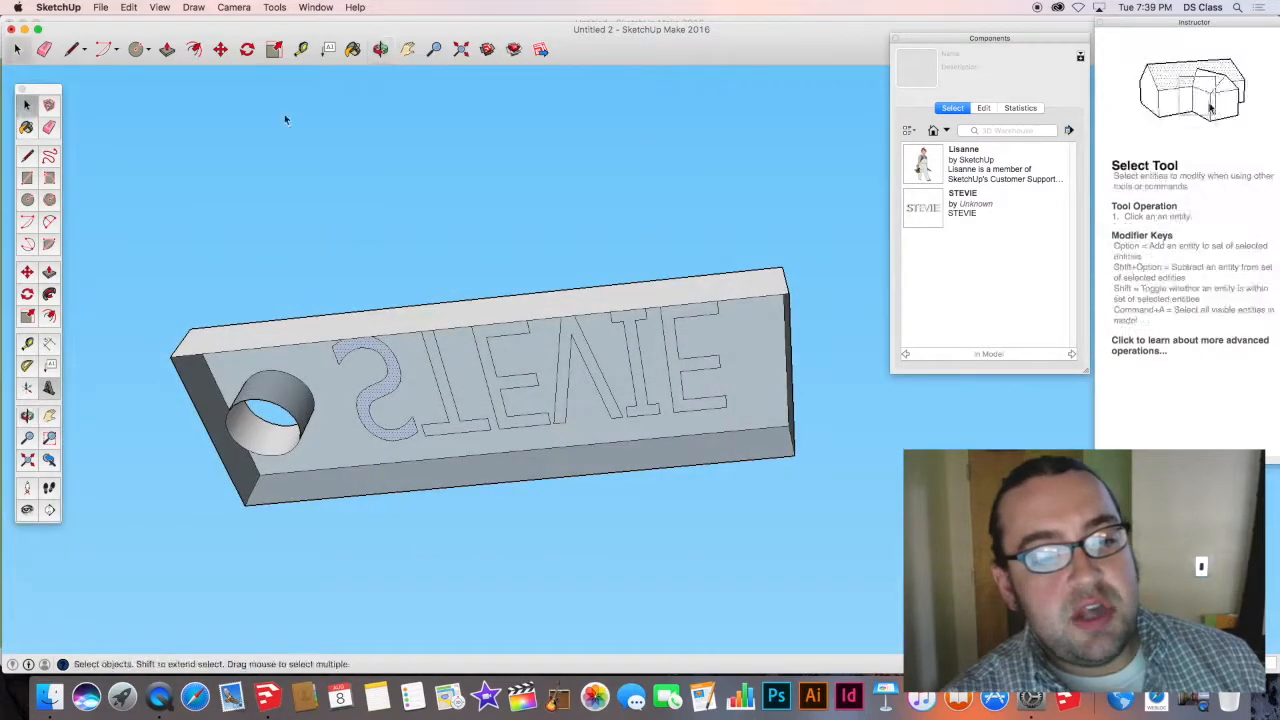
pyautogui.moveTo(374, 402); pyautogui.dragTo(373, 429, button='middle')
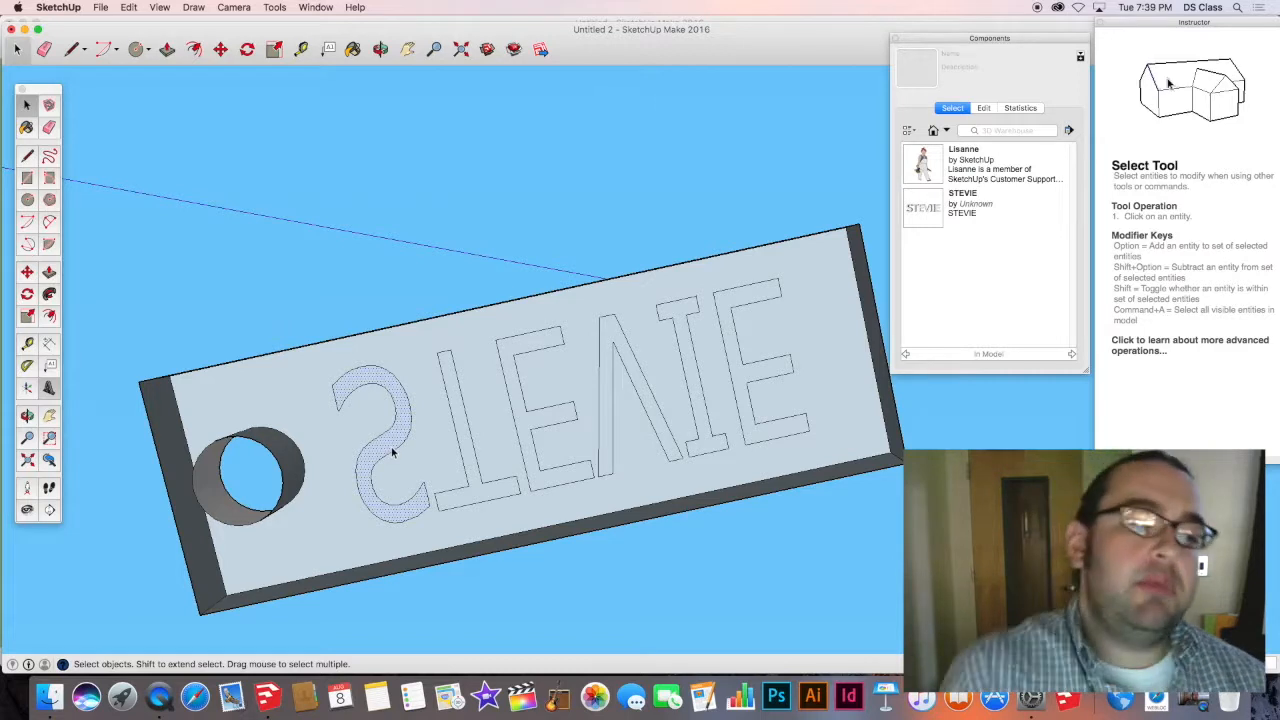
pyautogui.press('Delete')
pyautogui.click(463, 449)
pyautogui.press('Delete')
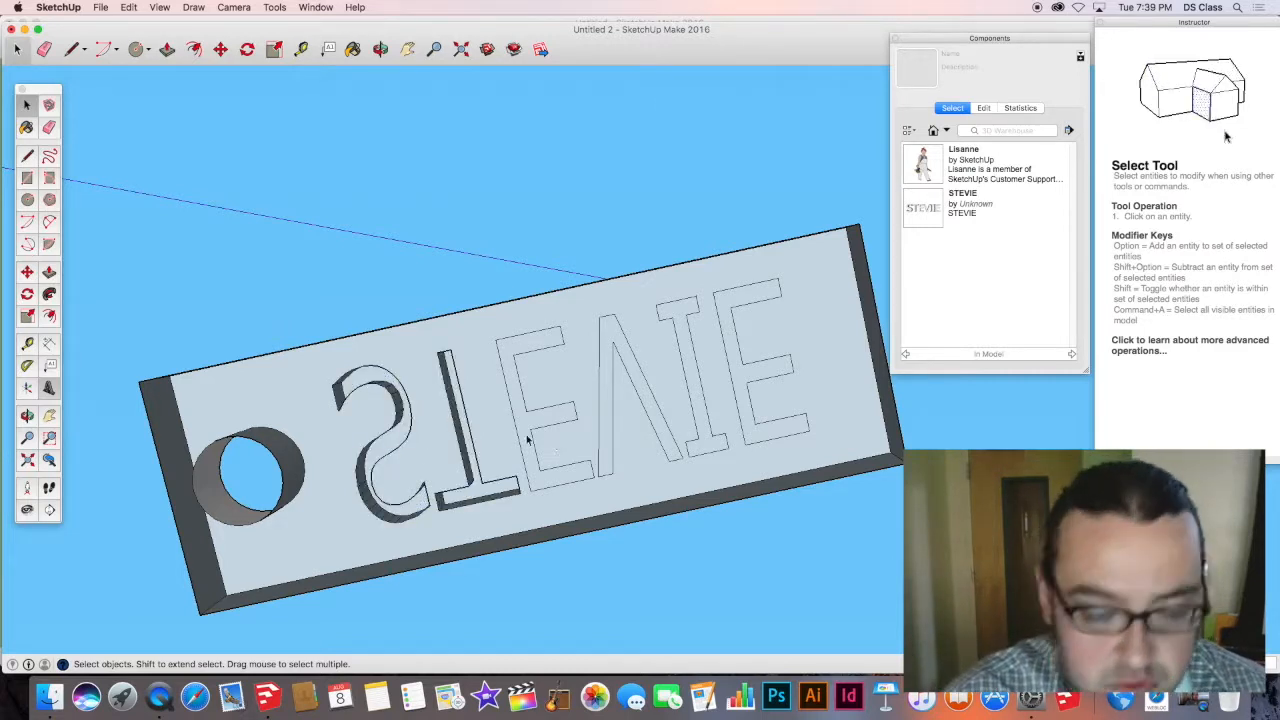
pyautogui.click(545, 438)
pyautogui.press('Delete')
pyautogui.click(603, 433)
pyautogui.press('Delete')
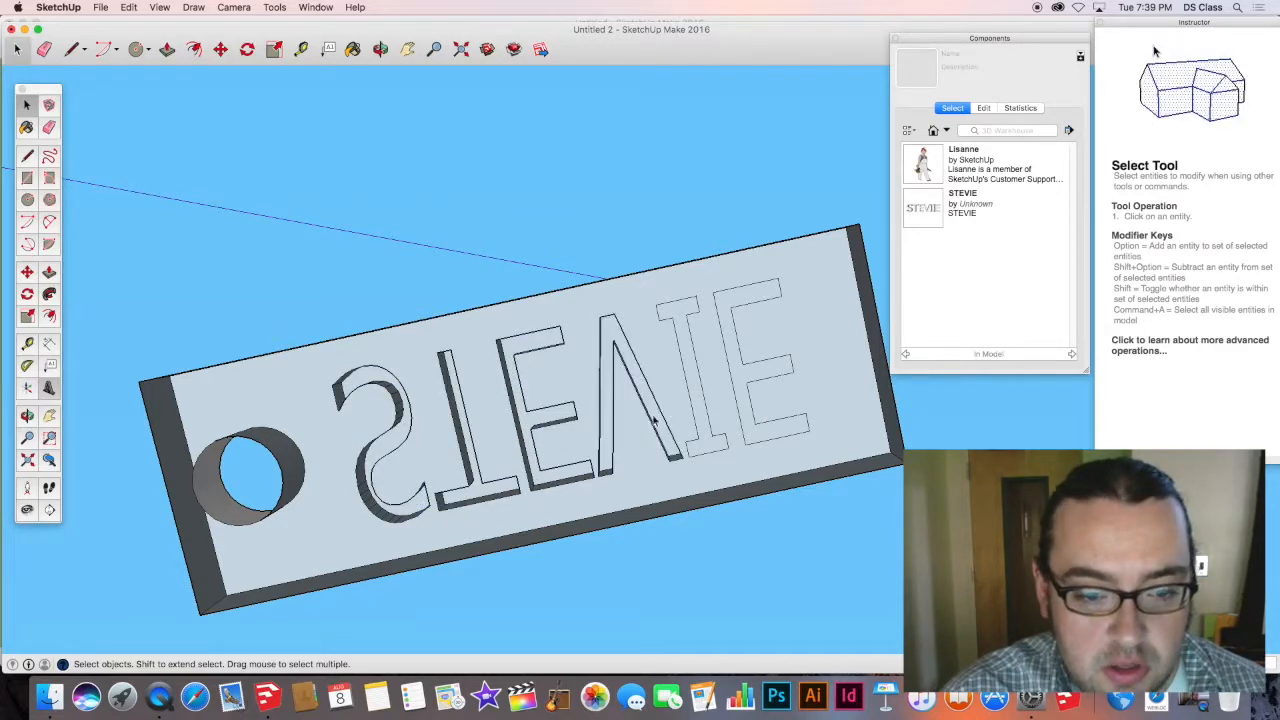
pyautogui.press('Delete')
pyautogui.click(744, 397)
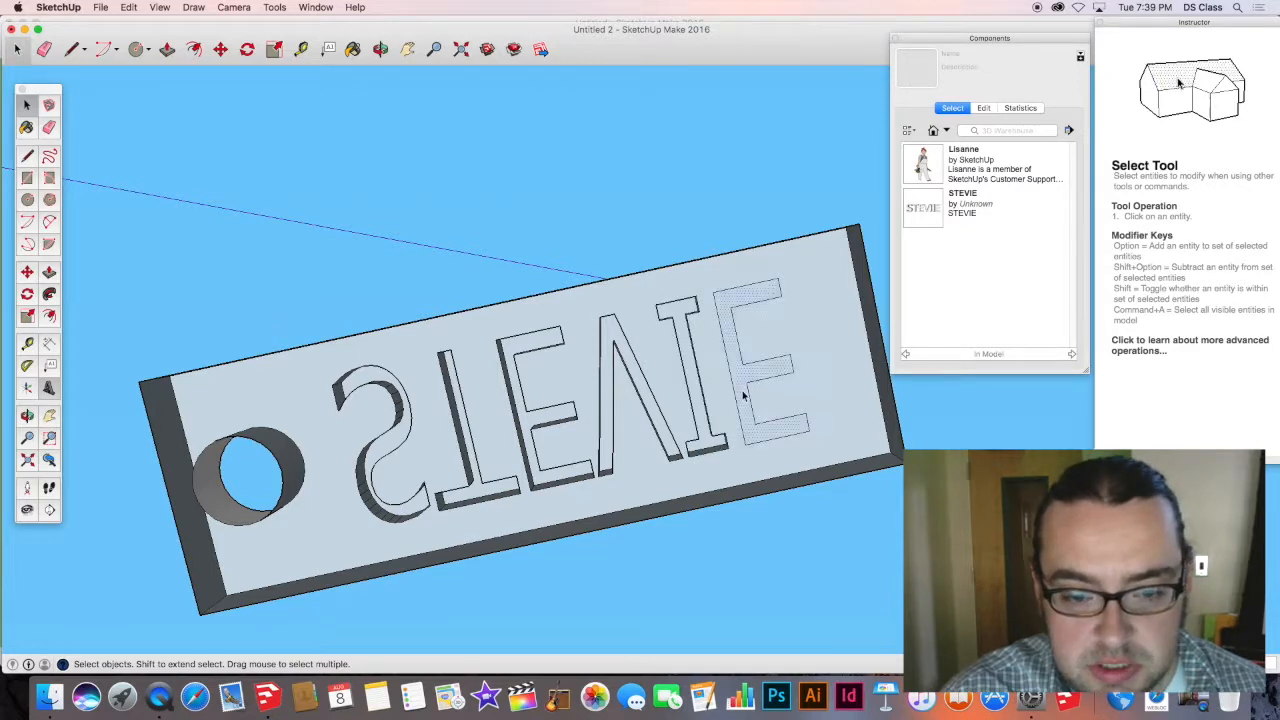
pyautogui.press('Delete')
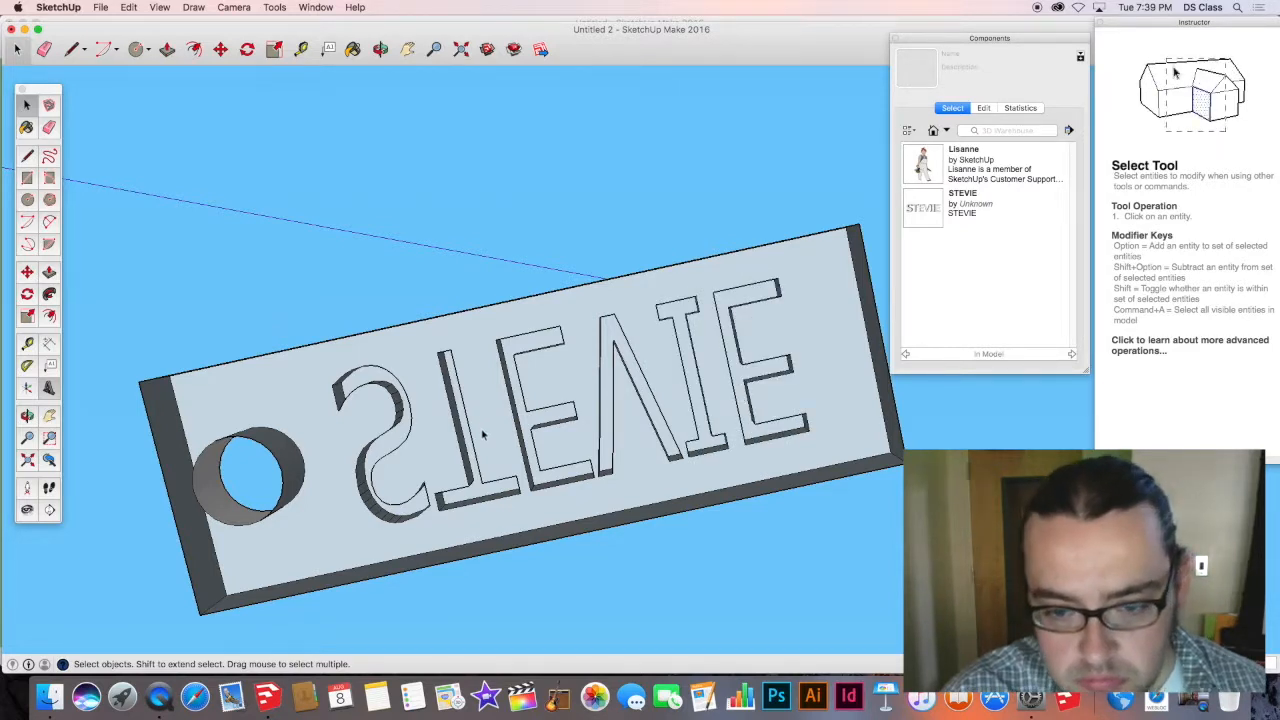
# Examine the opened letters and the hole from inside the hollow slab.
pyautogui.moveTo(474, 425); pyautogui.dragTo(459, 507, button='middle')
pyautogui.scroll(5, 523, 534)
pyautogui.scroll(-5, 459, 507)
pyautogui.moveTo(452, 350); pyautogui.dragTo(682, 298, button='middle')
pyautogui.moveTo(513, 328); pyautogui.dragTo(475, 311, button='middle')
pyautogui.scroll(-2, 475, 311)
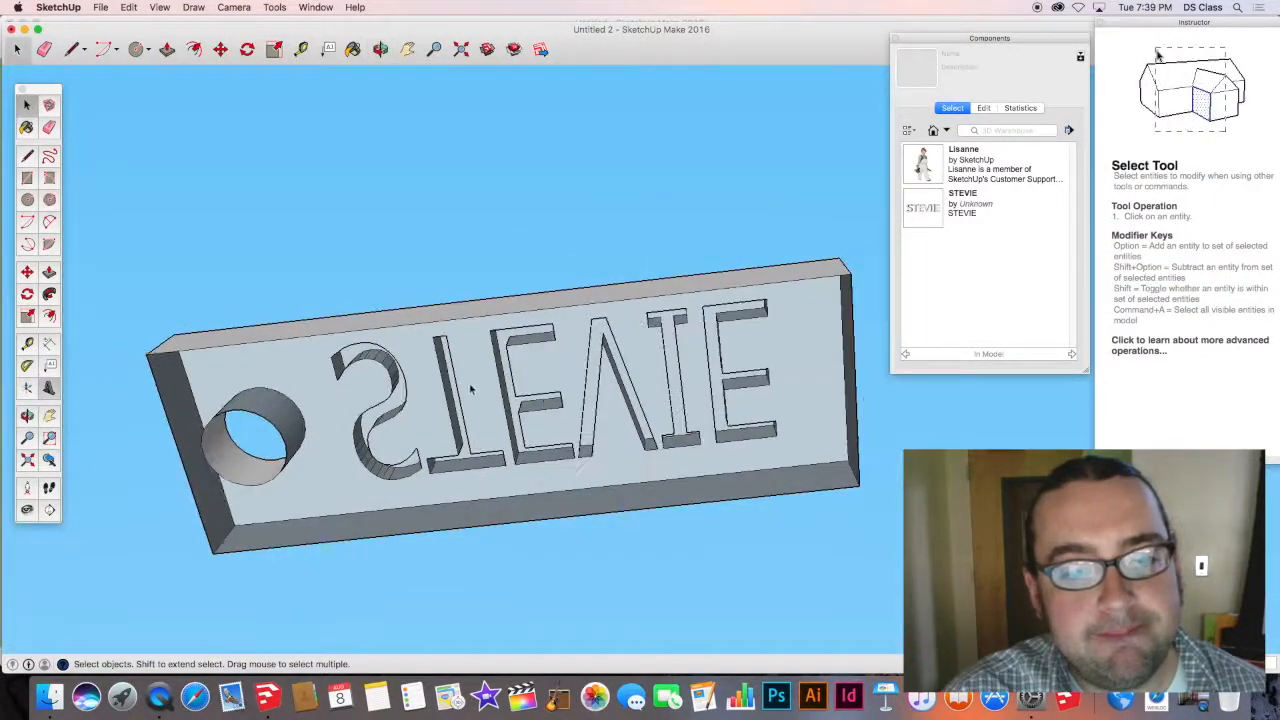
pyautogui.moveTo(472, 389); pyautogui.dragTo(483, 325, button='middle')
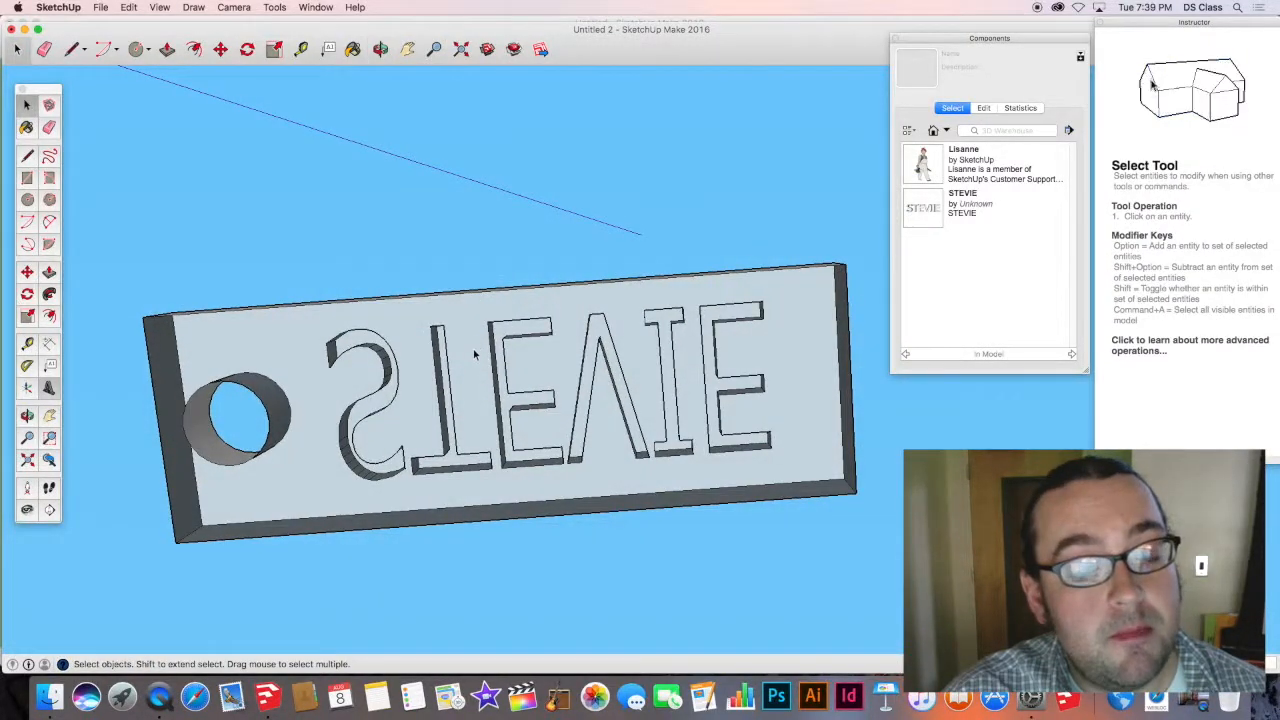